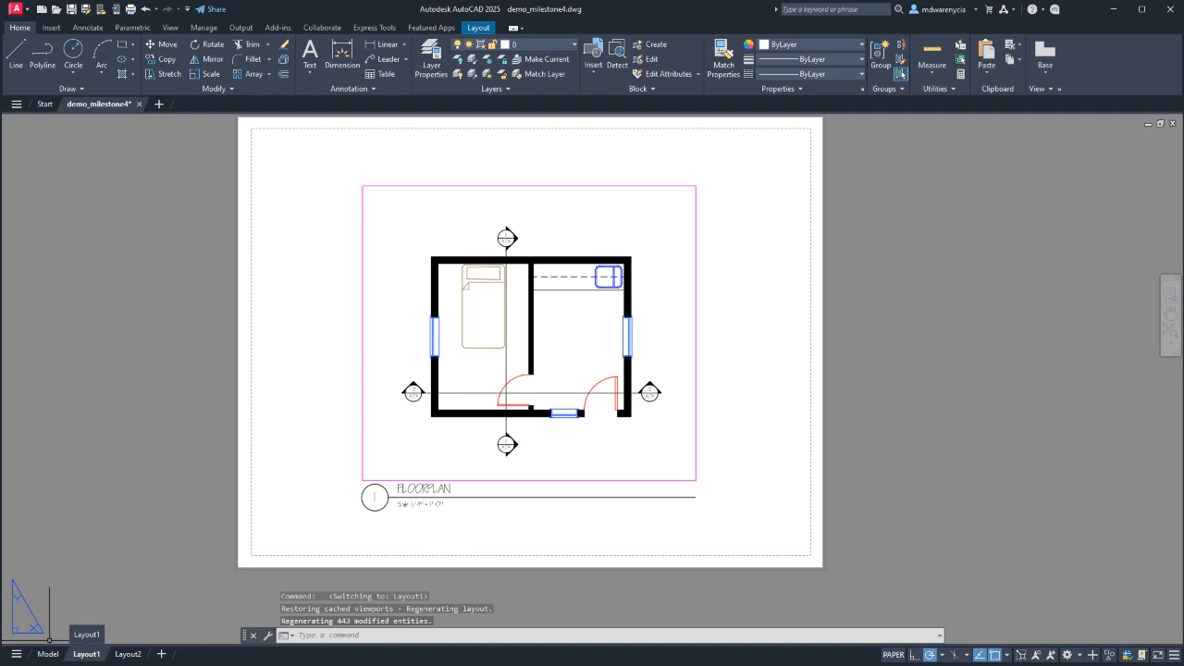
Open the page setup of Layout1 for modification.
right_click(87, 654)
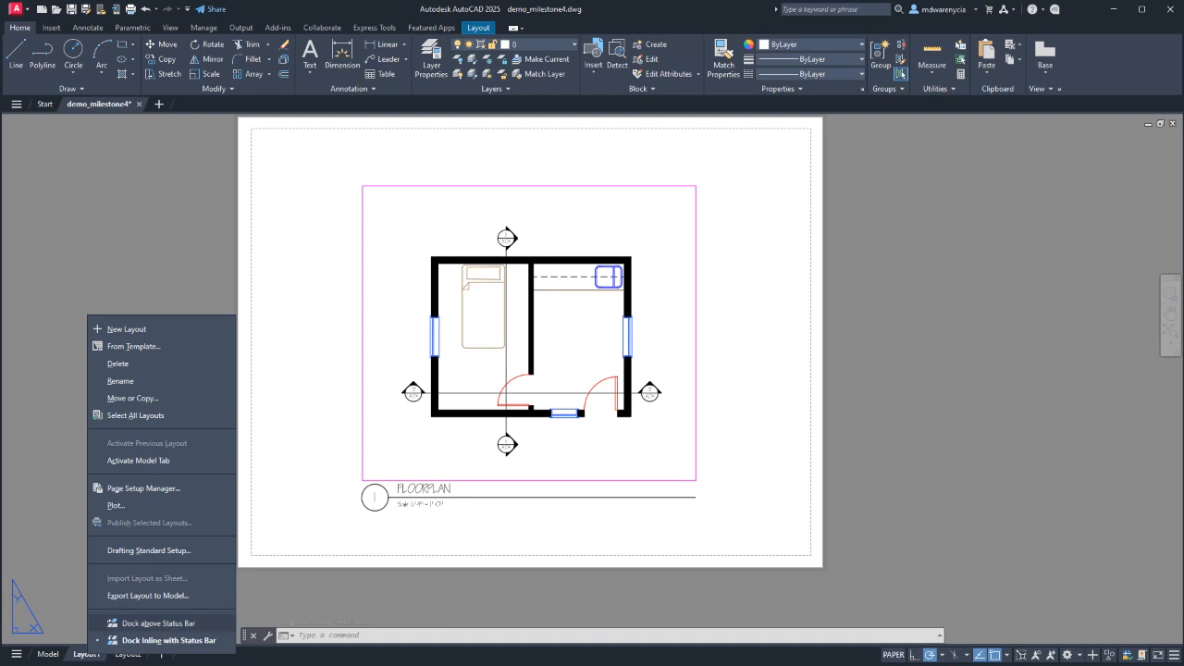
left_click(139, 487)
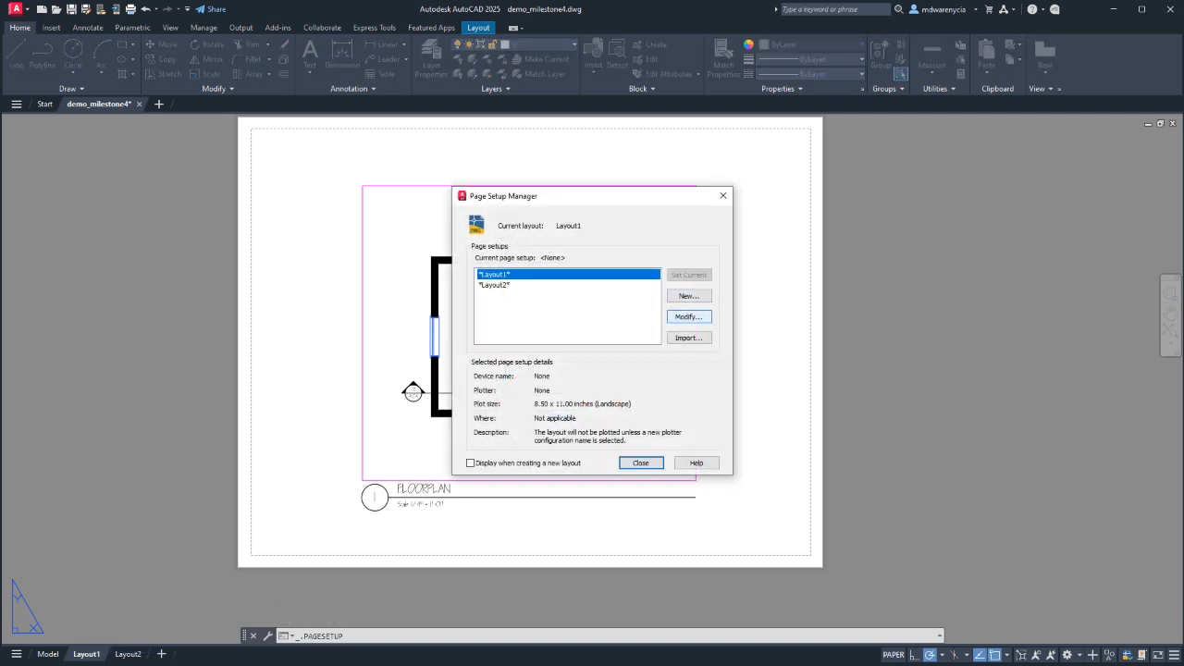
left_click(688, 317)
Set the plotter to Microsoft Print to PDF and check its available paper sizes.
left_click(512, 248)
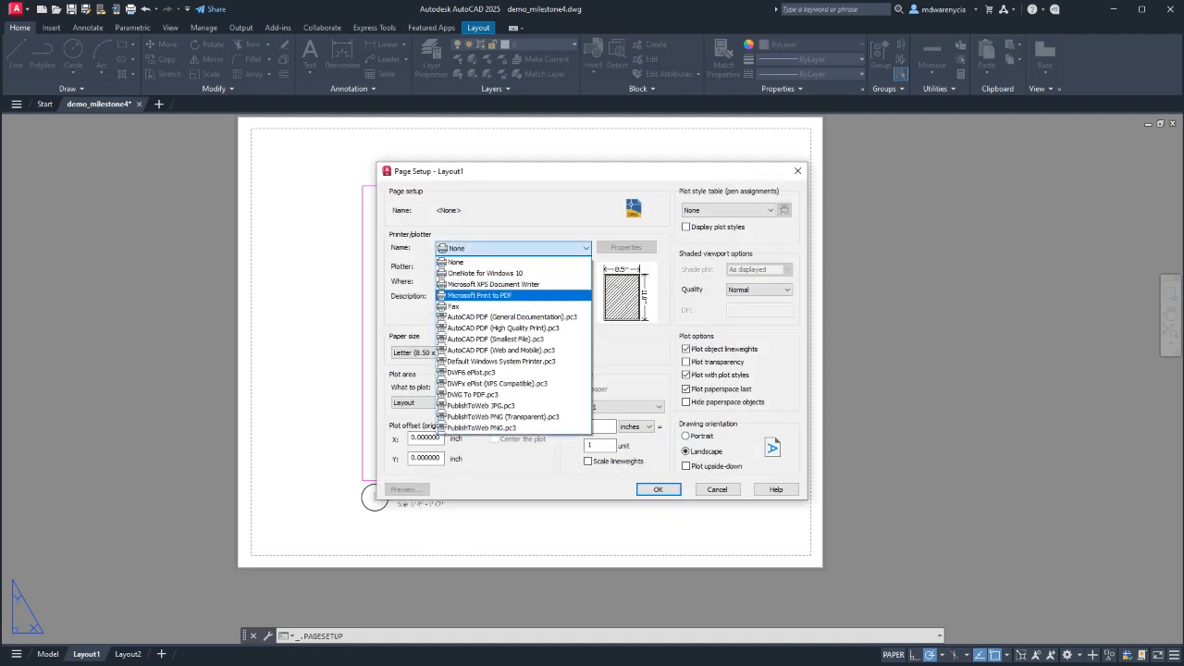
left_click(490, 295)
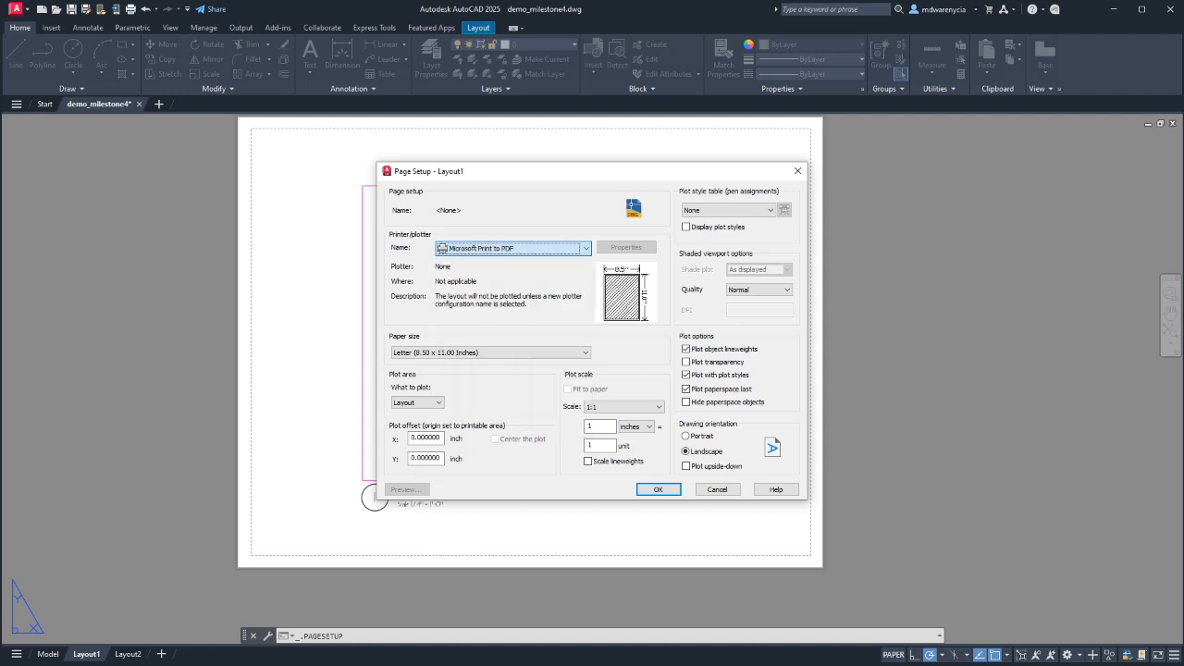
left_click(490, 352)
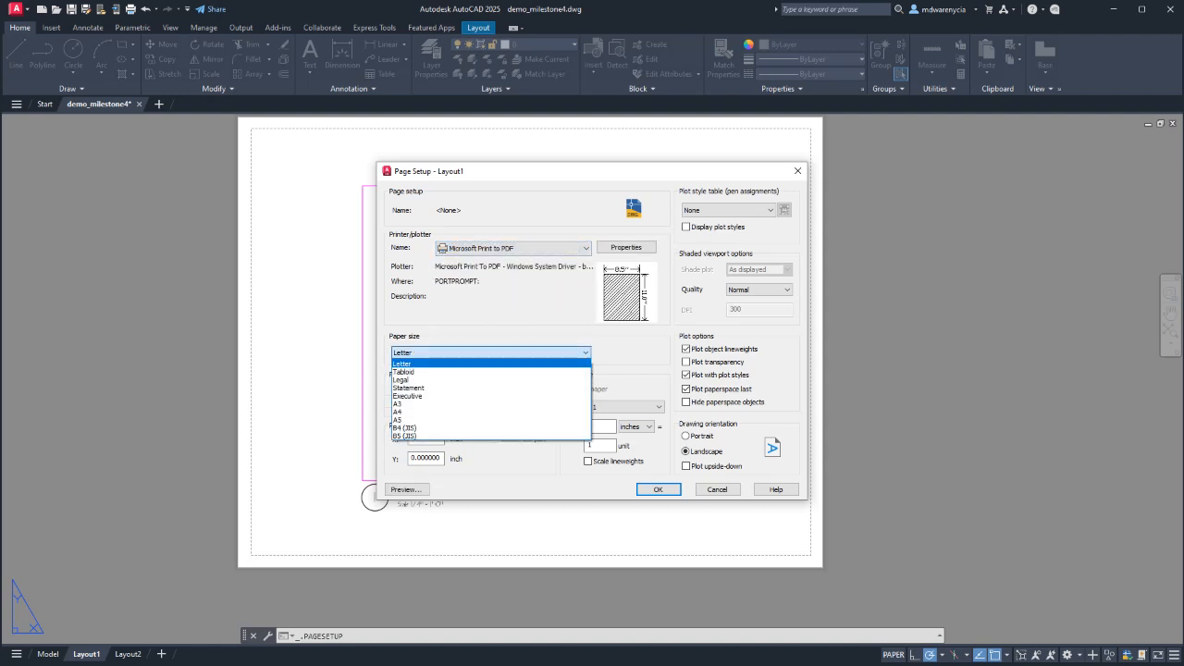
left_click(490, 352)
Set the plotter to DWG To PDF.pc3 and the paper size to ARCH expand C (24.00 x 18.00 Inches), and apply the page setup.
left_click(512, 248)
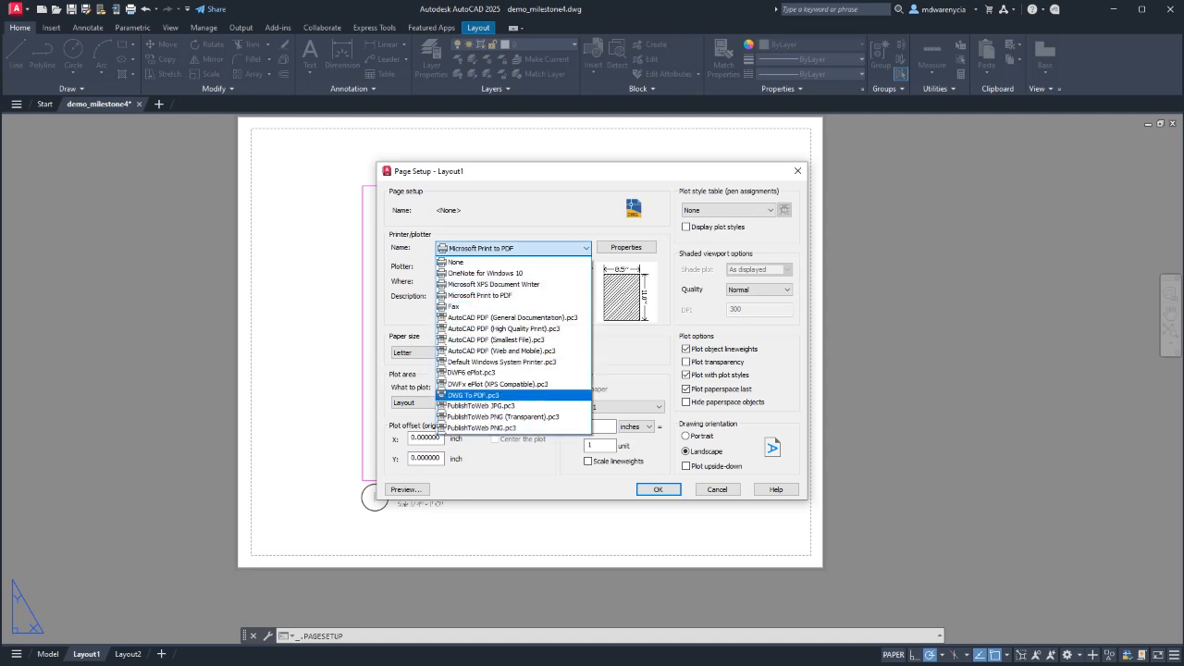
left_click(473, 395)
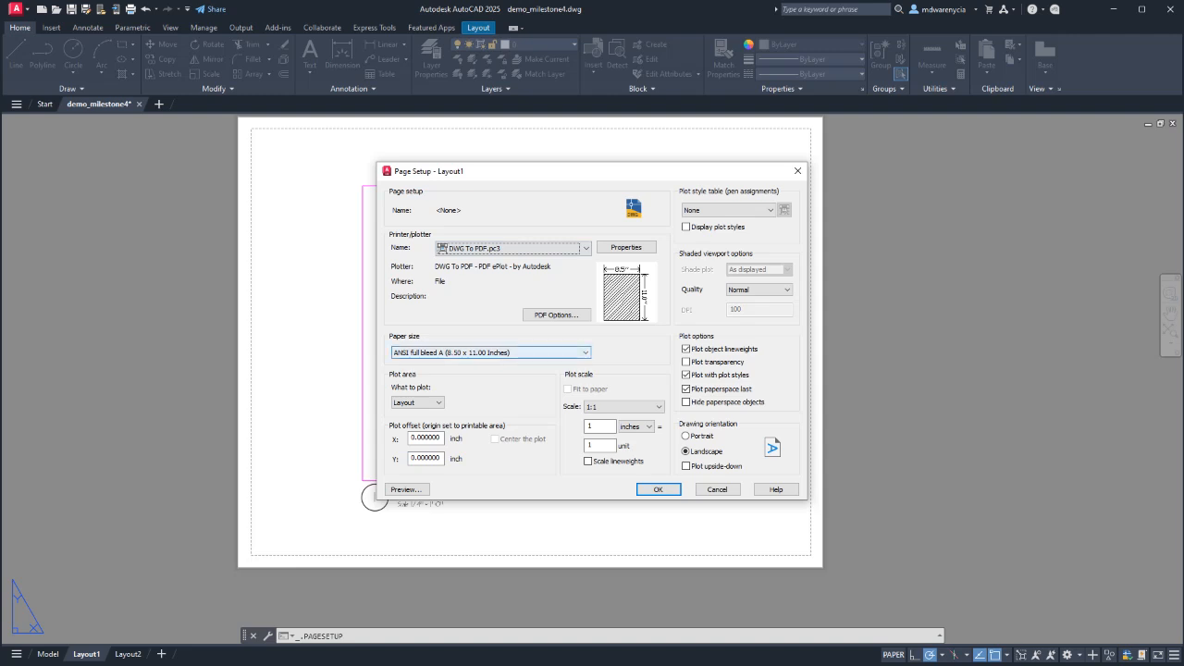
left_click(491, 352)
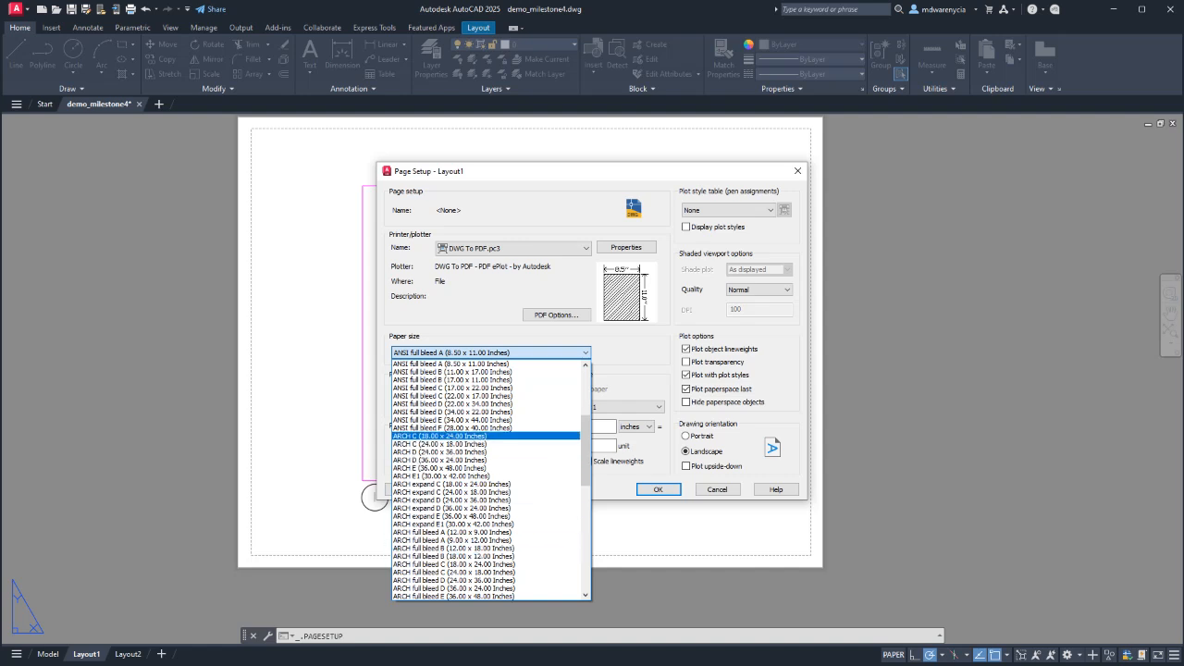
left_click(440, 436)
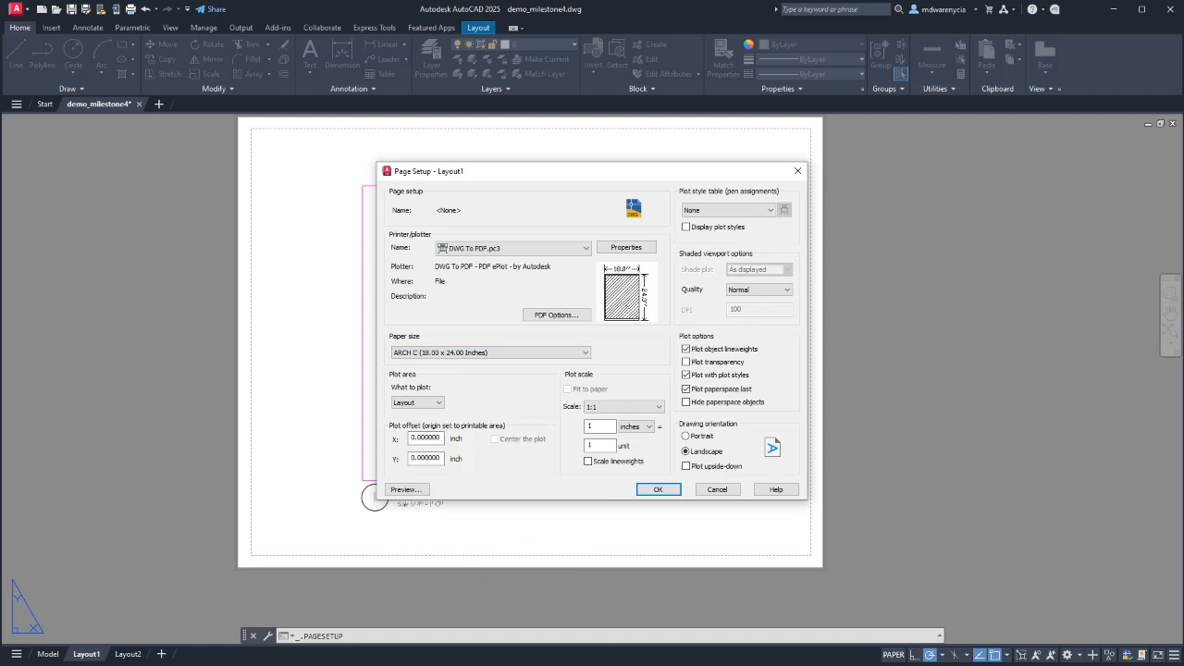
left_click(481, 353)
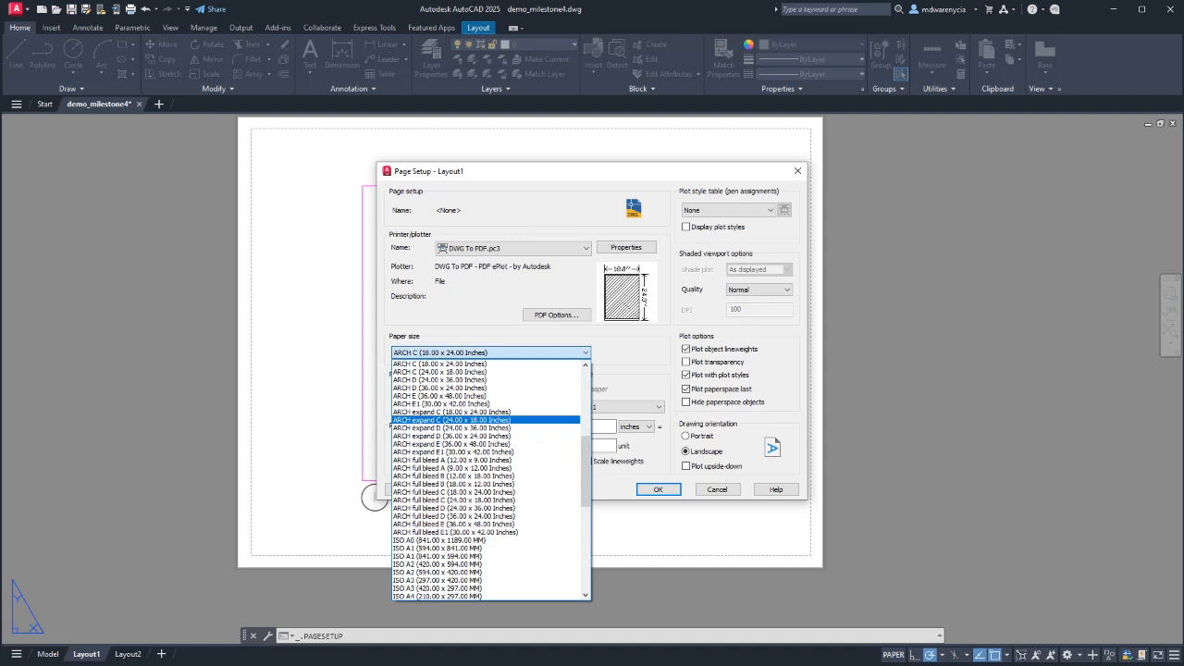
left_click(462, 420)
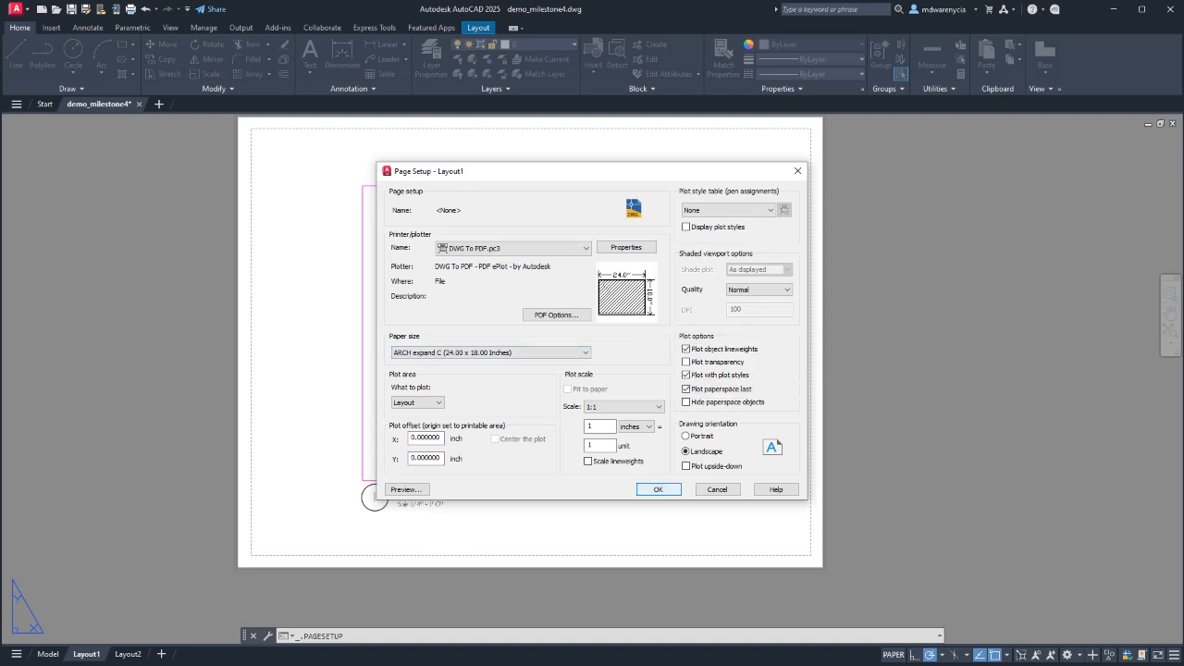
left_click(658, 489)
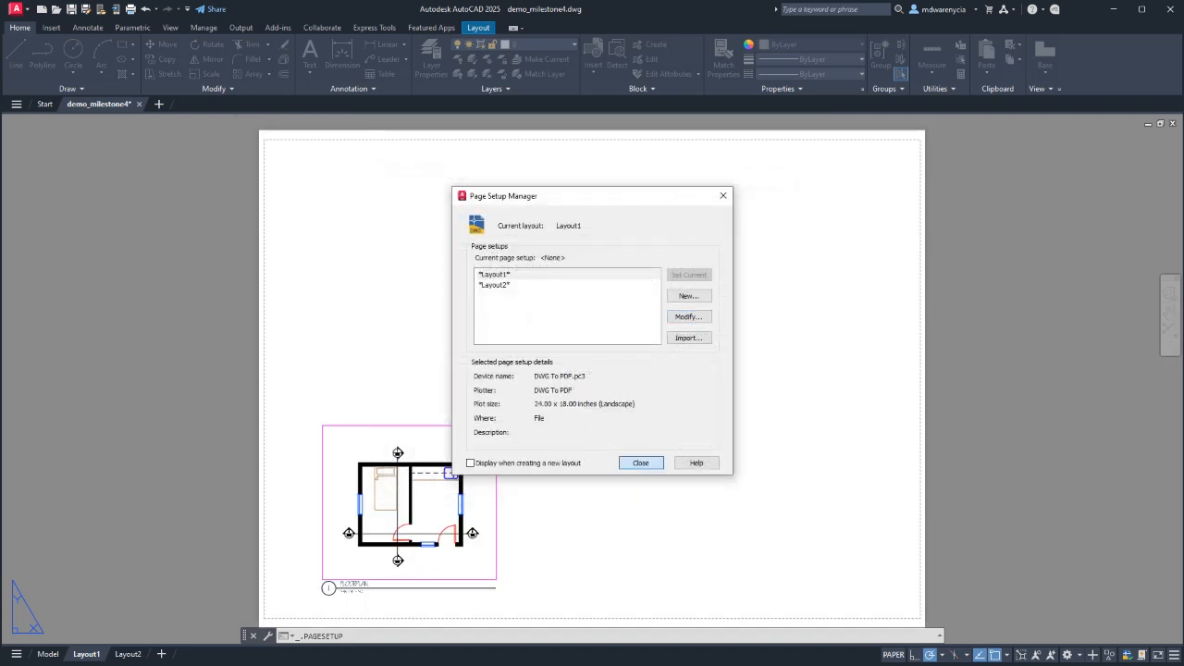
left_click(640, 463)
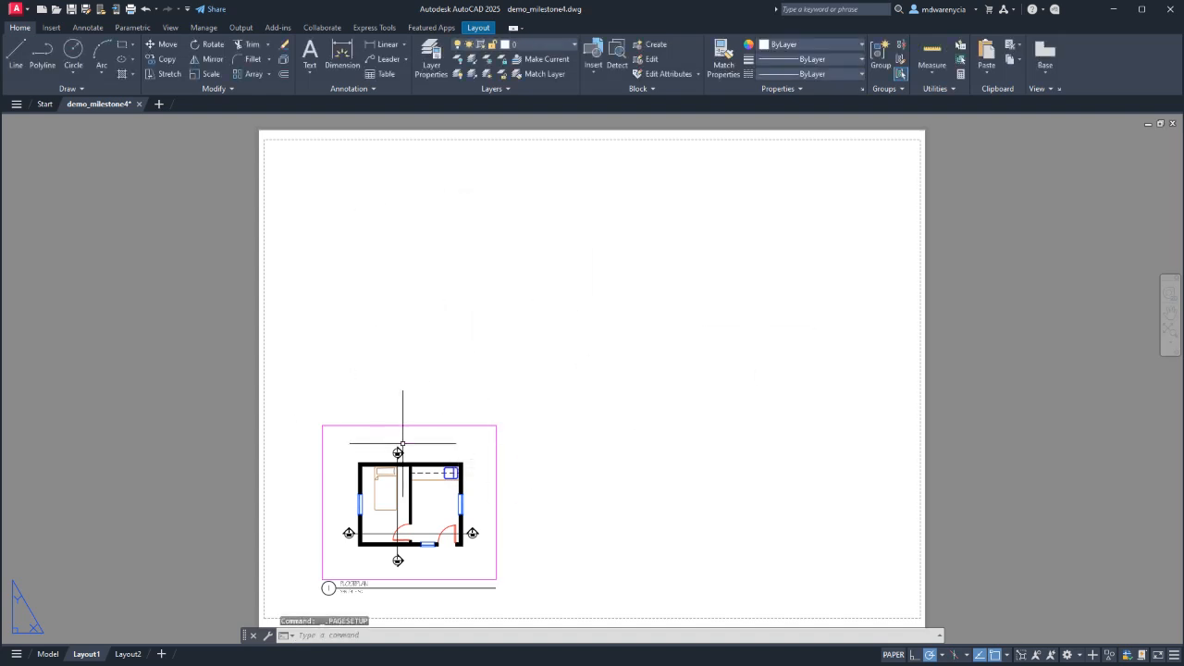
Move the floor plan viewport together with its title and scale label to the upper part of the sheet, right of centre.
middle_click_drag(520, 495, 576, 382)
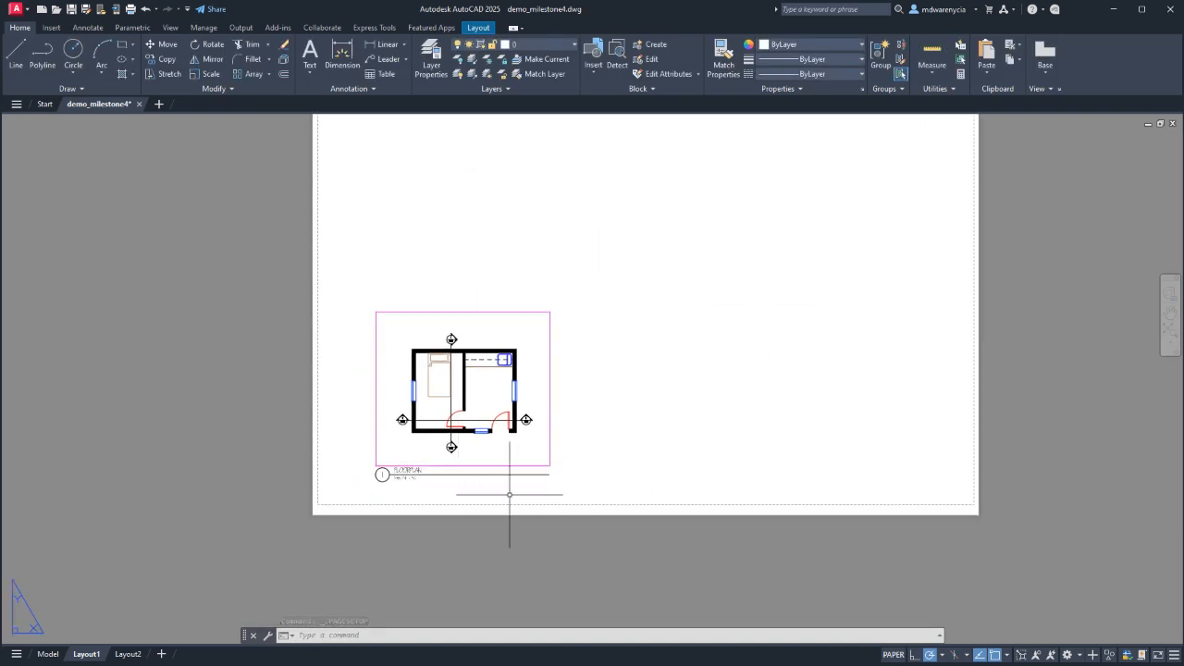
scroll(433, 381, "up", 8)
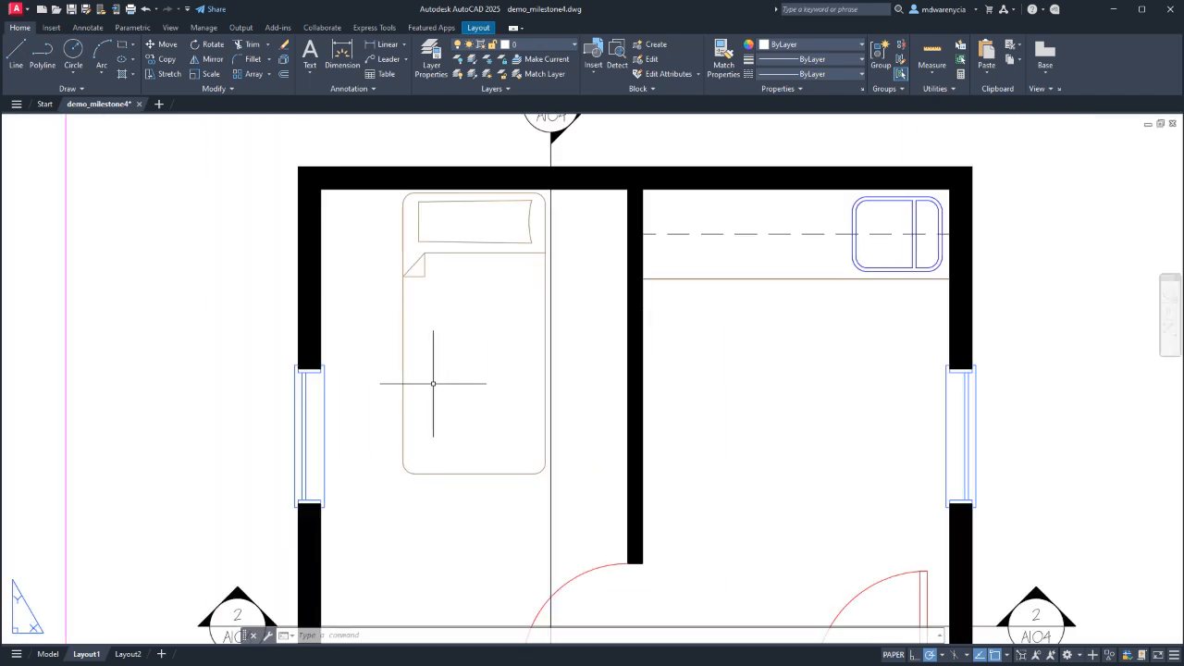
scroll(431, 383, "down", 2)
scroll(432, 388, "down", 3)
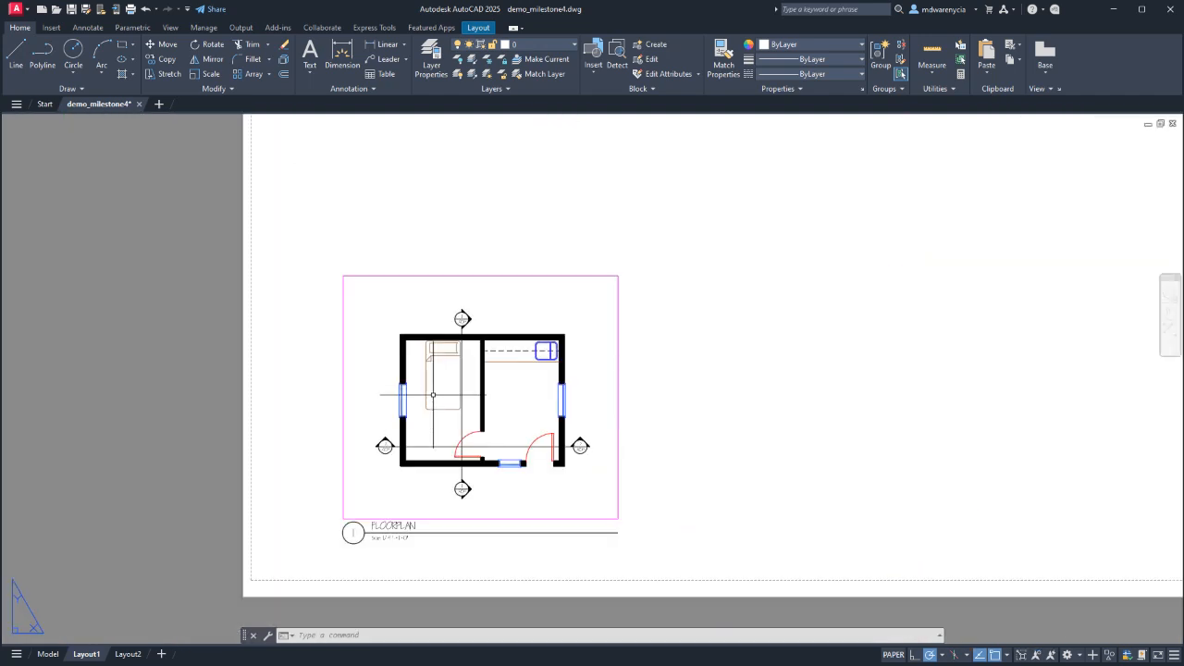
scroll(434, 512, "up", 2)
scroll(434, 512, "down", 2)
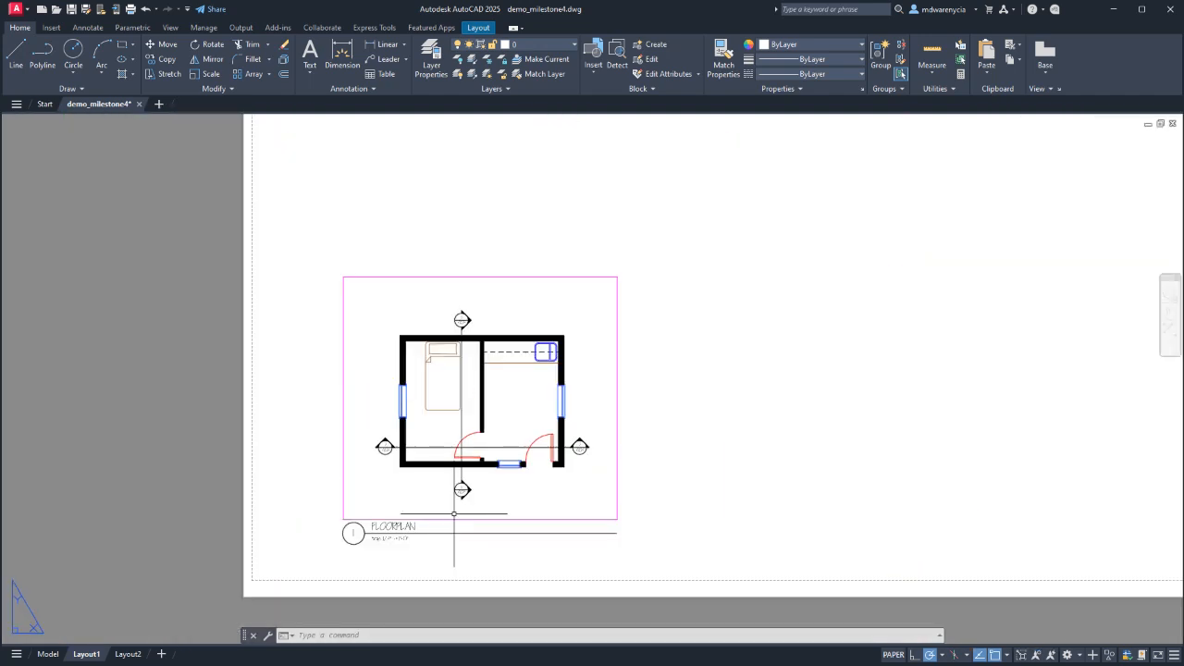
left_click(651, 547)
left_click(270, 289)
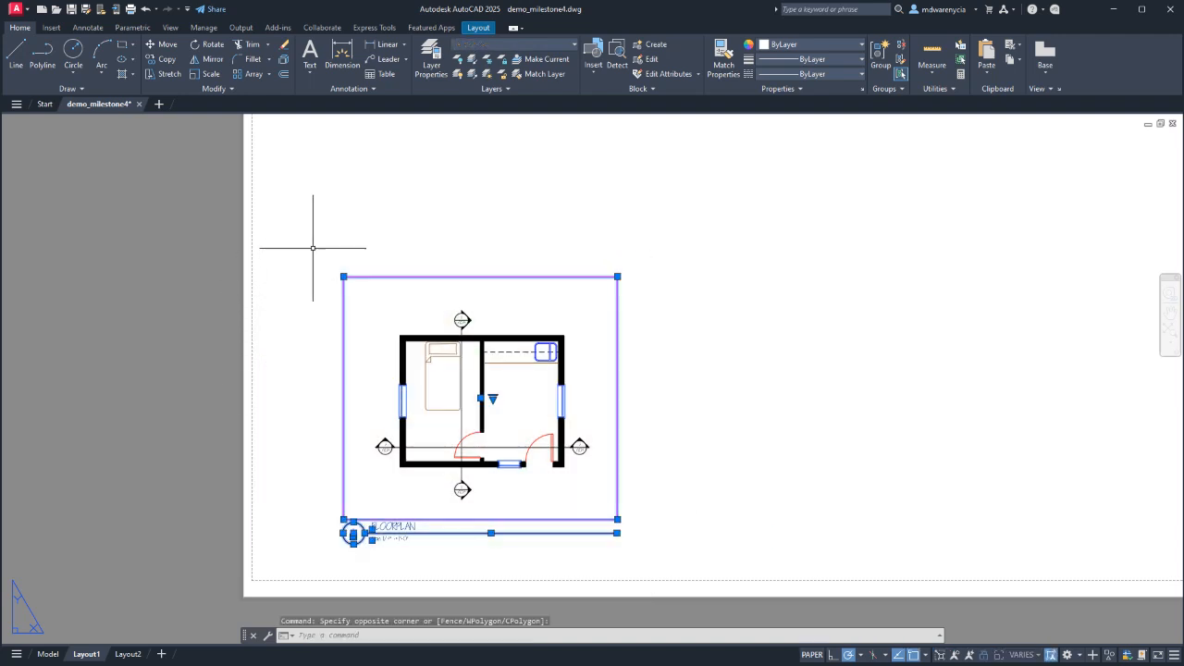
scroll(250, 352, "down", 3)
type("m")
key("Return")
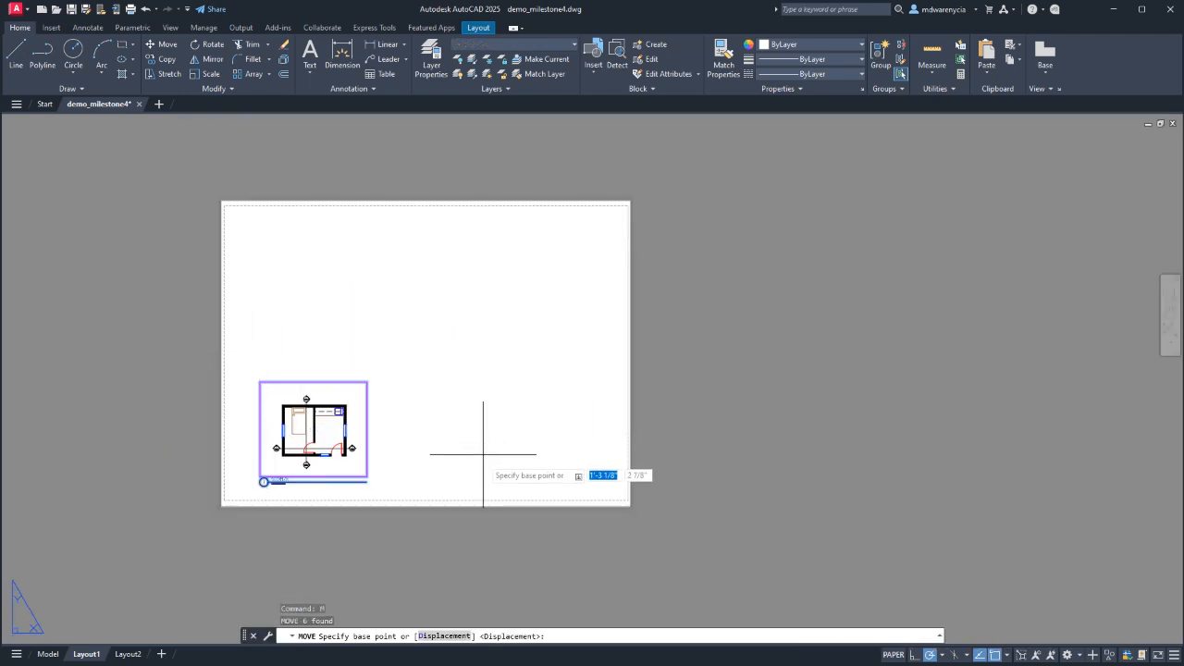
left_click(467, 483)
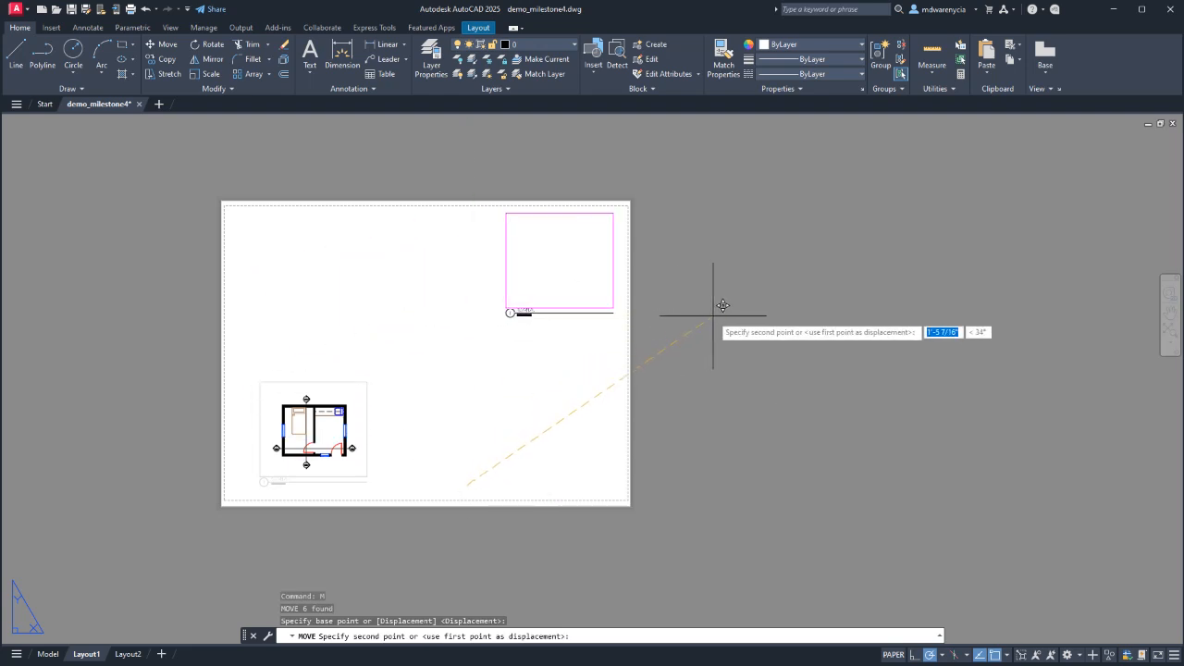
left_click(651, 303)
key("Escape")
key("Escape")
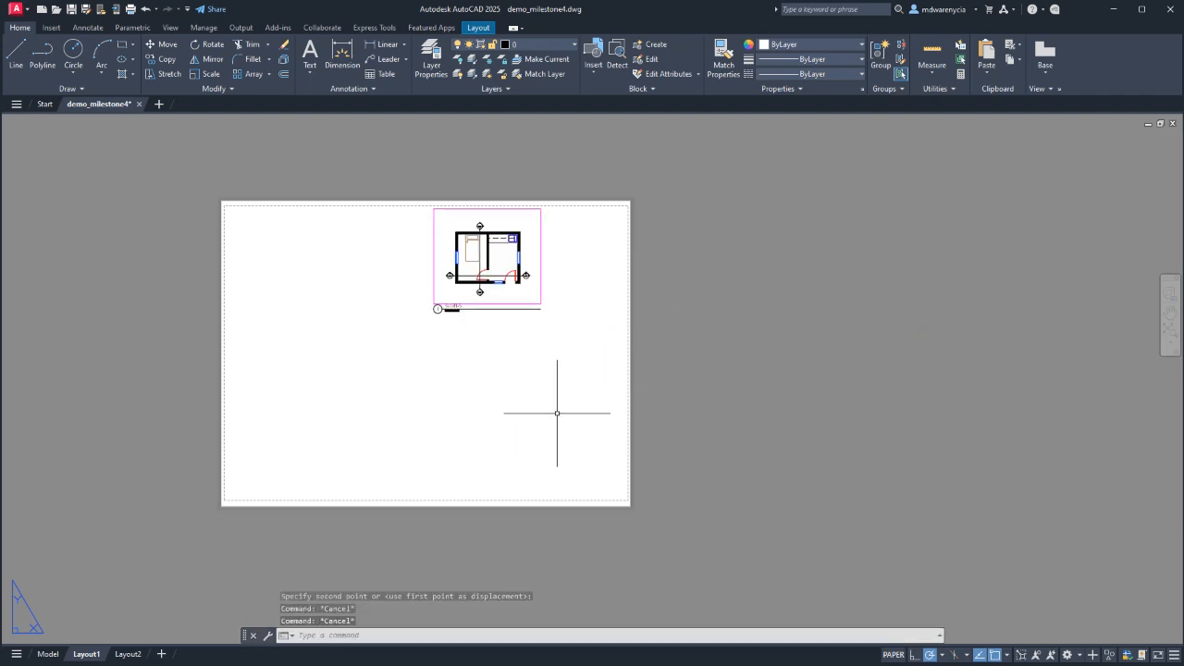
type("l")
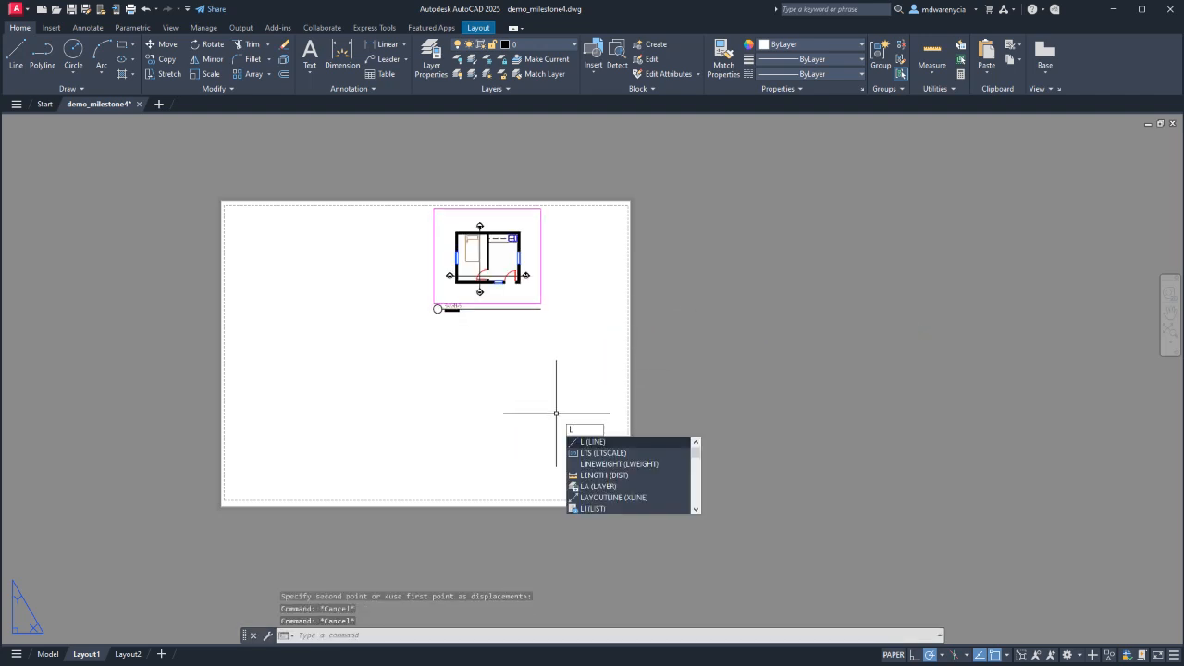
key("Return")
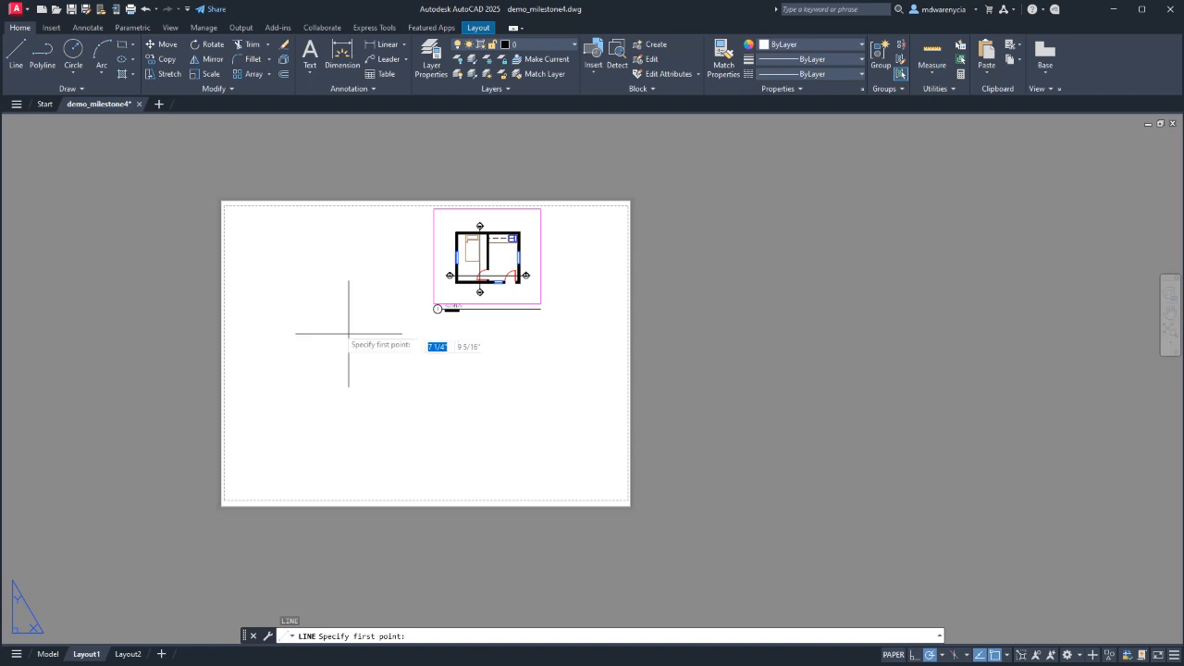
key("alt+Tab")
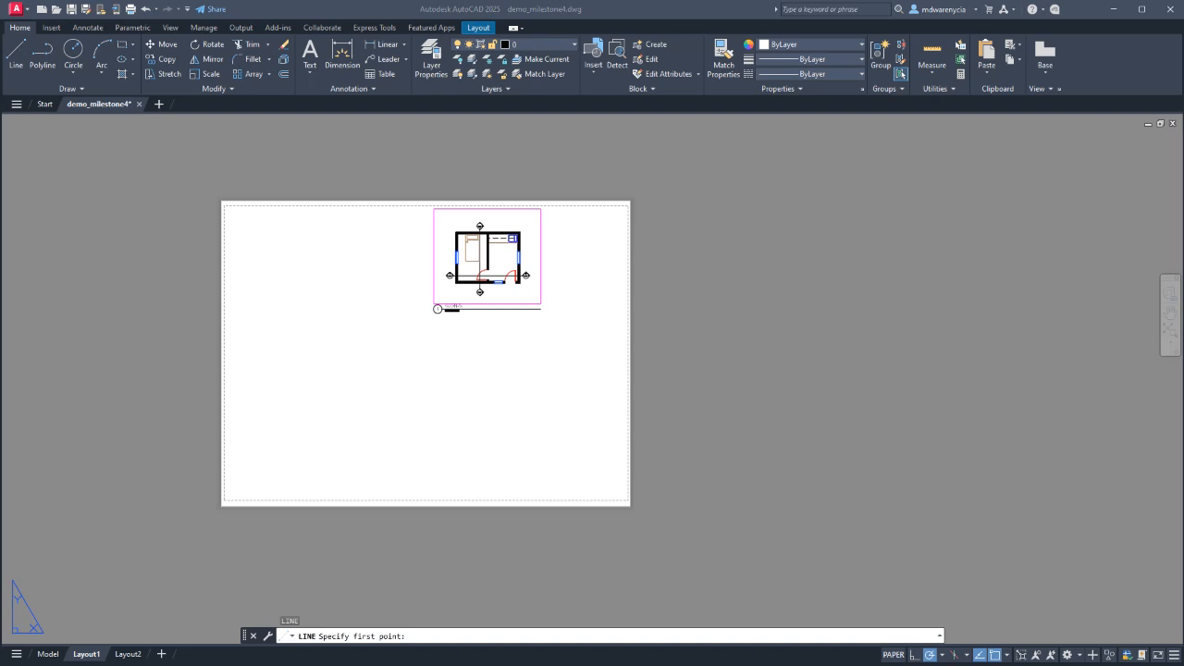
left_click(639, 375)
middle_click_drag(722, 368, 747, 356)
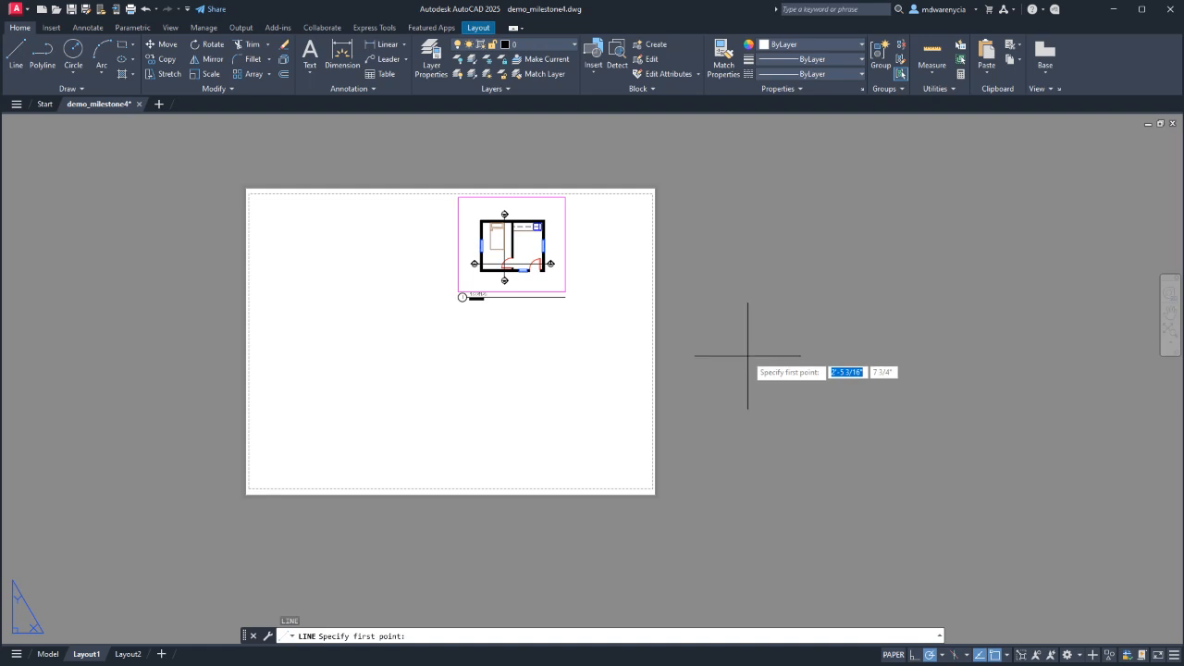
type("l")
scroll(654, 203, "up", 4)
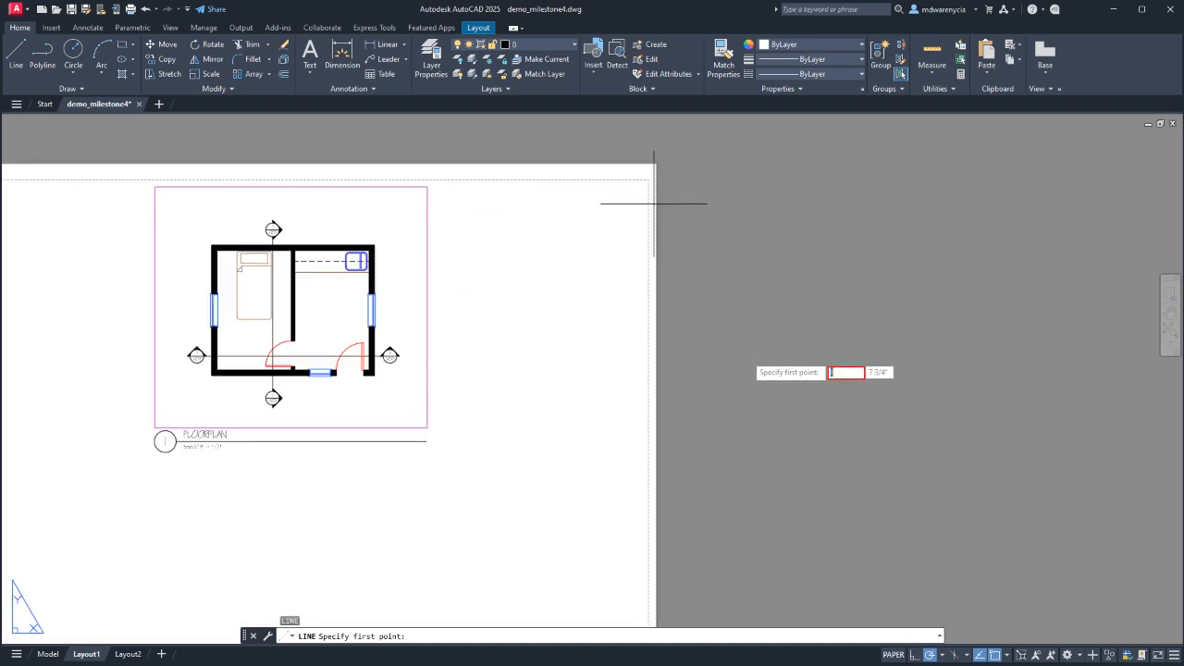
key("Return")
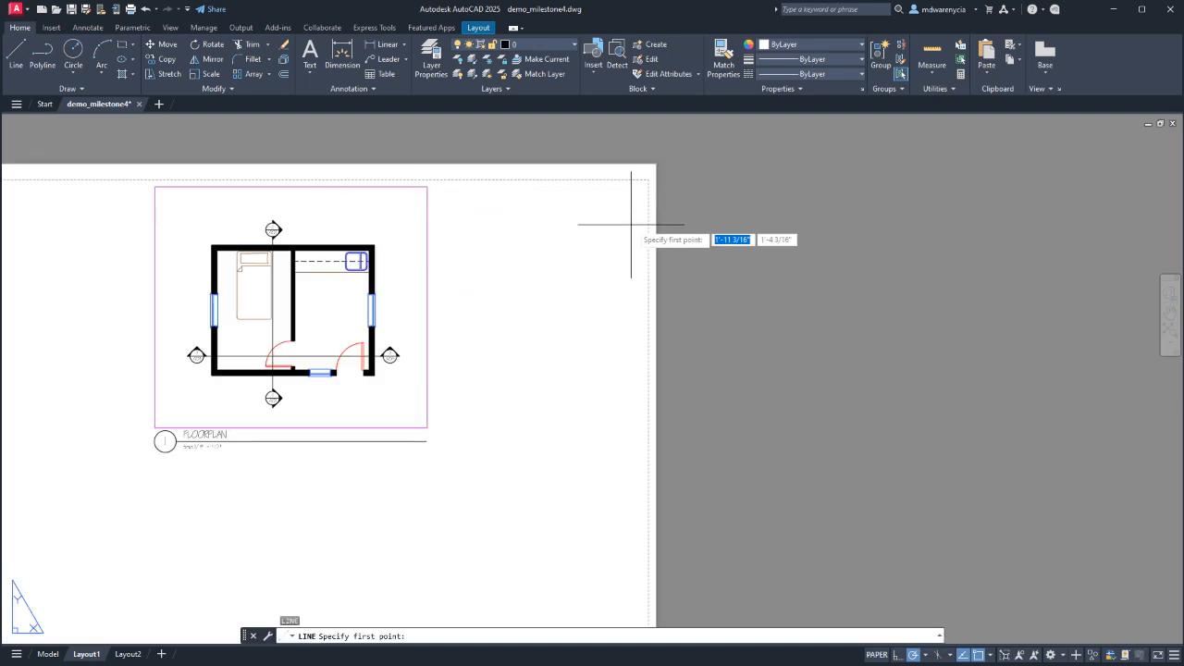
left_click(653, 176)
scroll(722, 352, "down", 4)
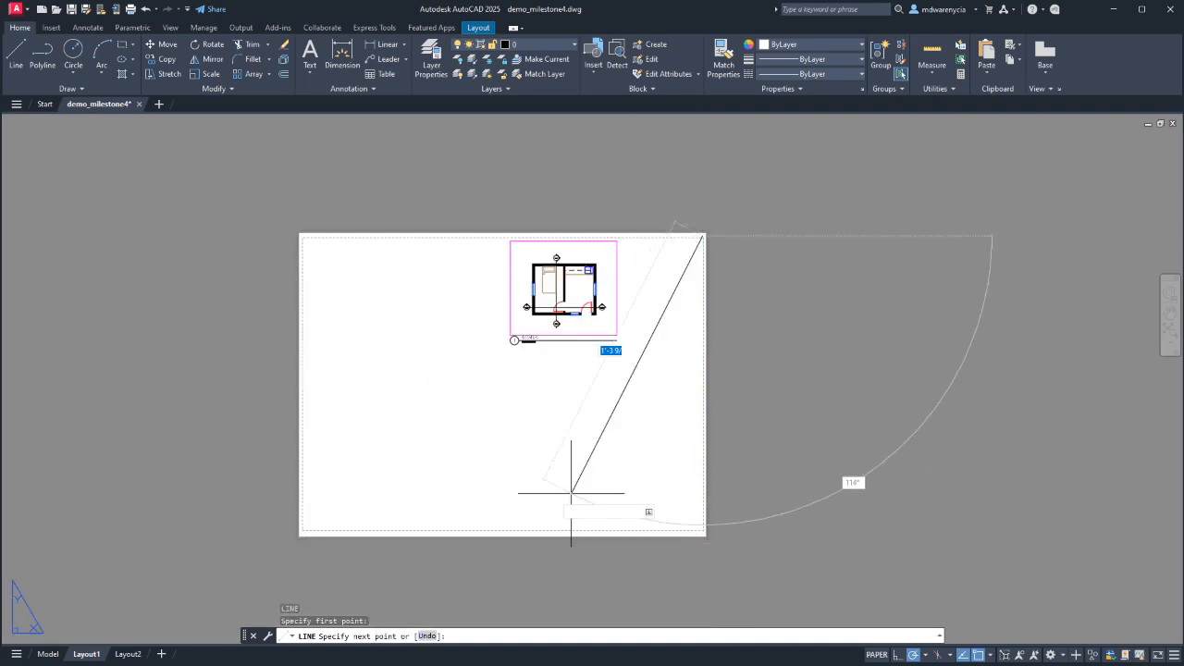
key("Escape")
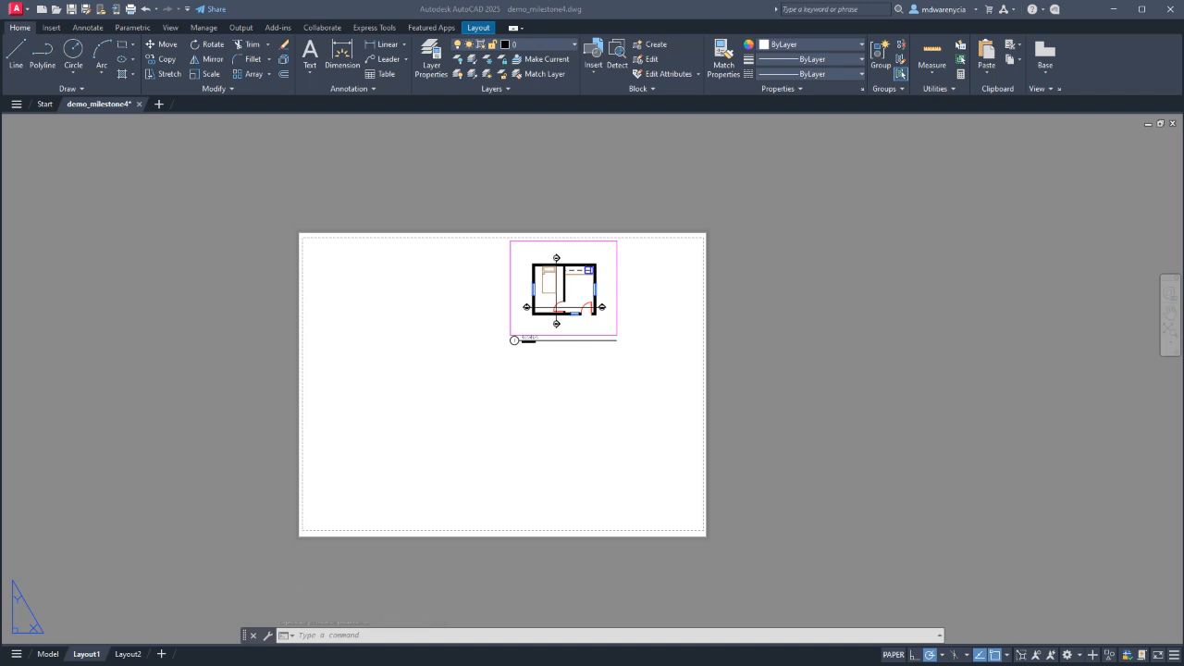
left_click(790, 395)
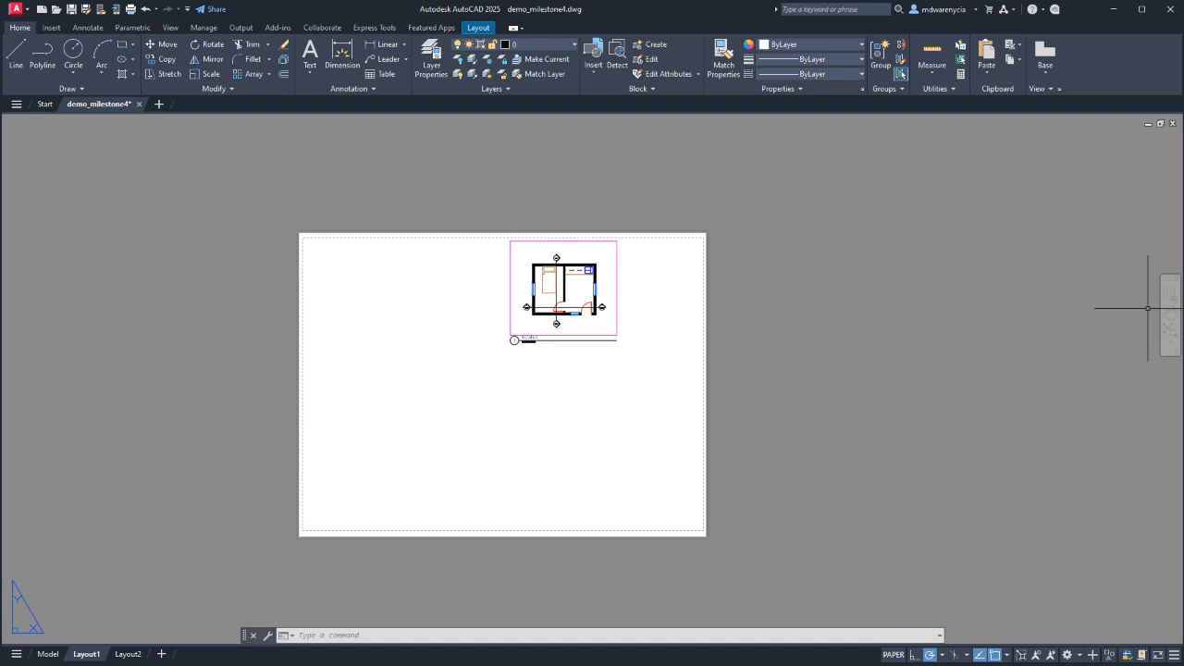
Make note the current text style for annotations.
middle_click_drag(725, 459, 823, 302)
scroll(822, 302, "up", 2)
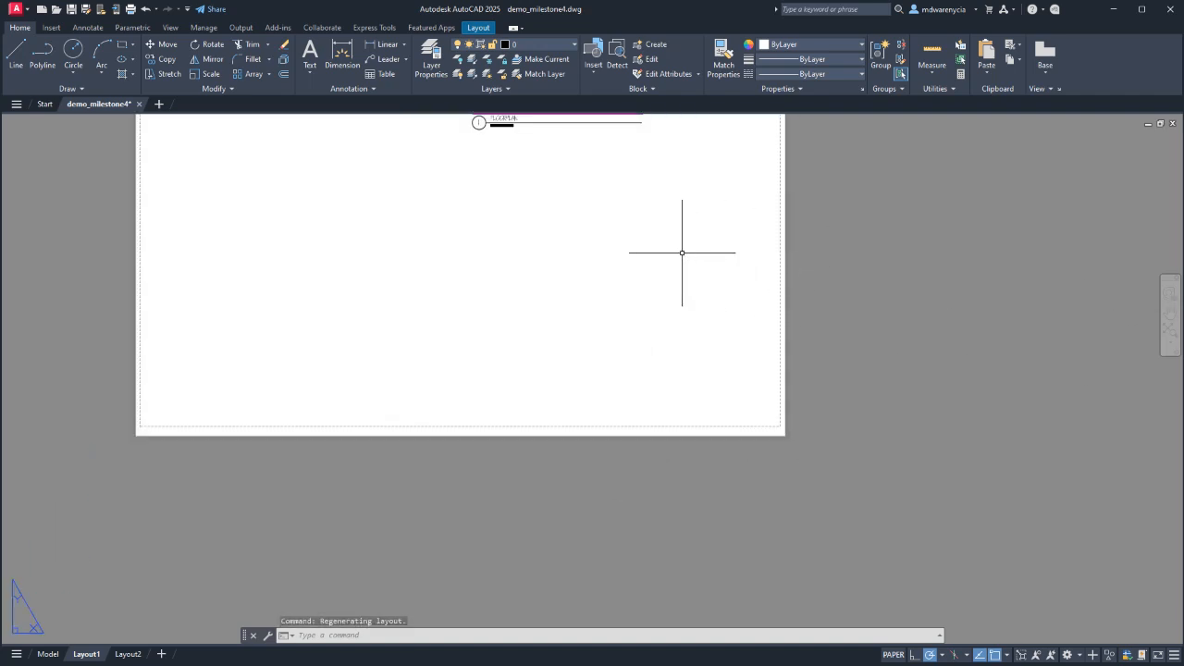
scroll(651, 279, "down", 2)
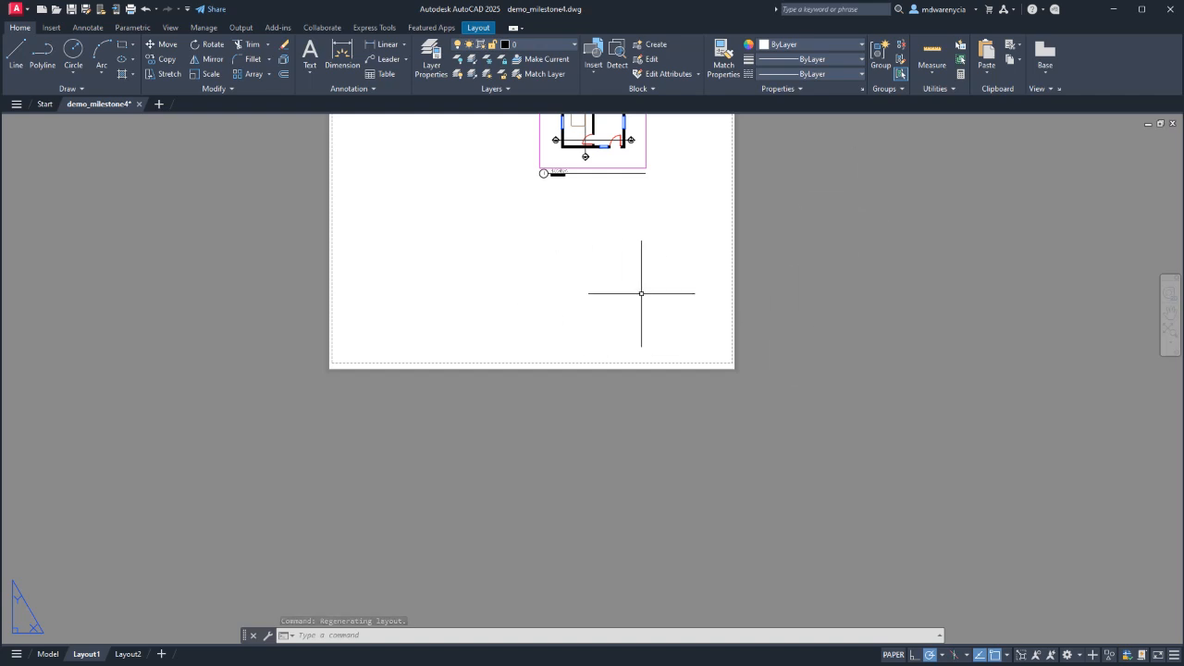
left_click(88, 27)
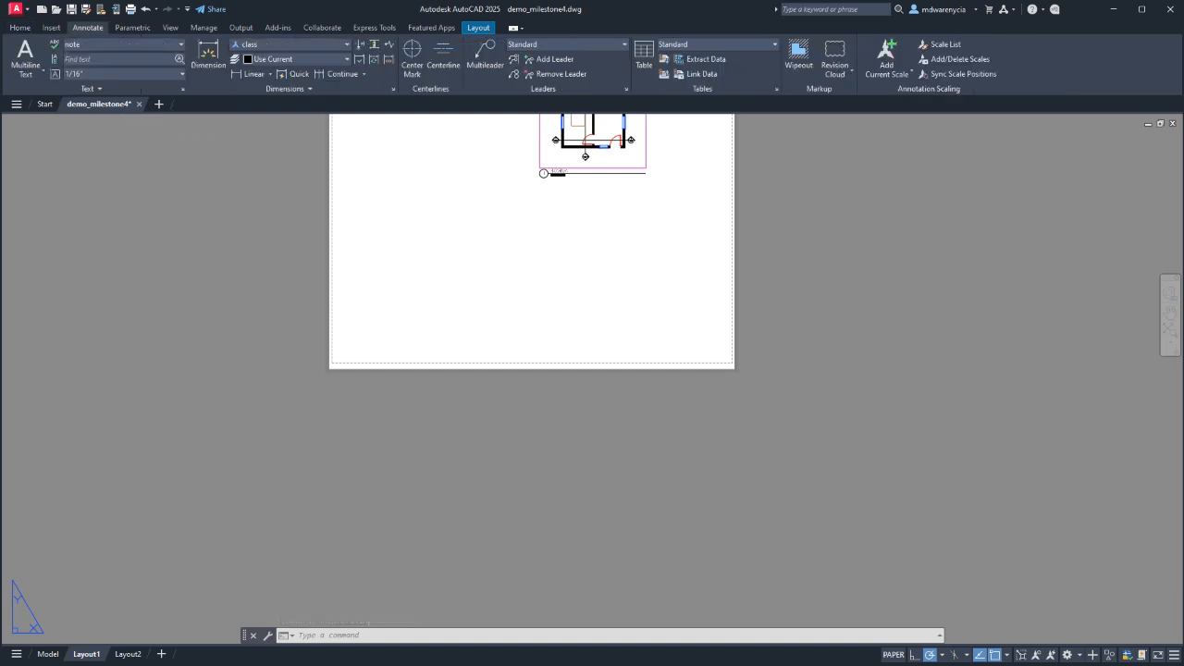
left_click(124, 44)
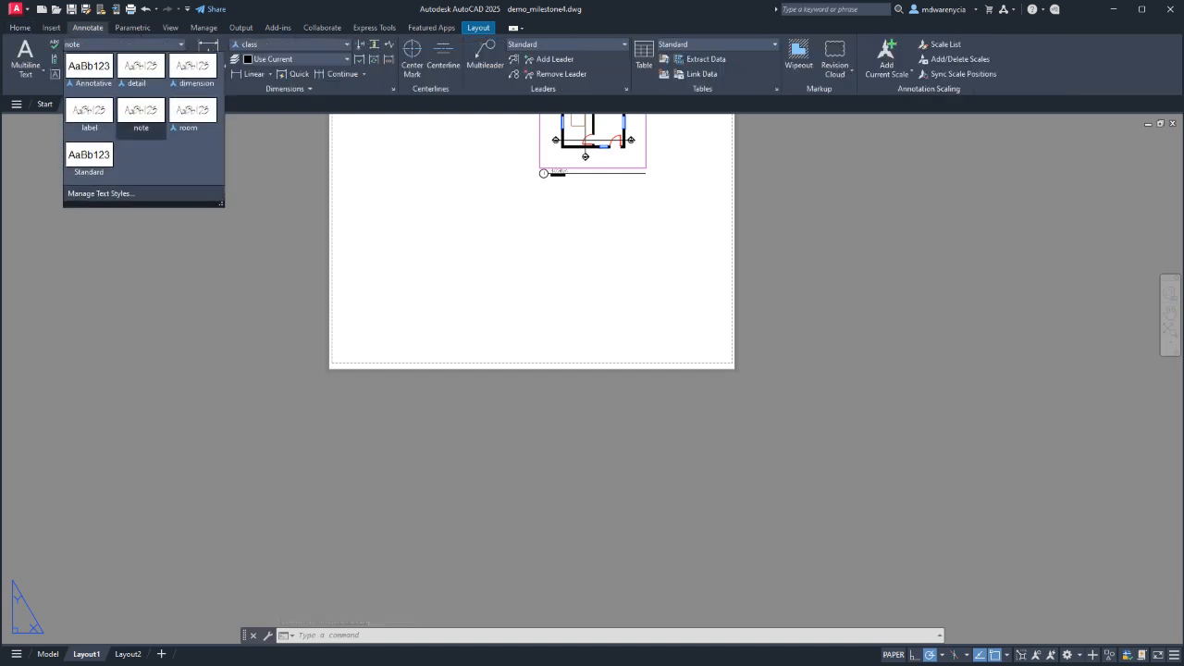
left_click(141, 117)
scroll(546, 241, "up", 10)
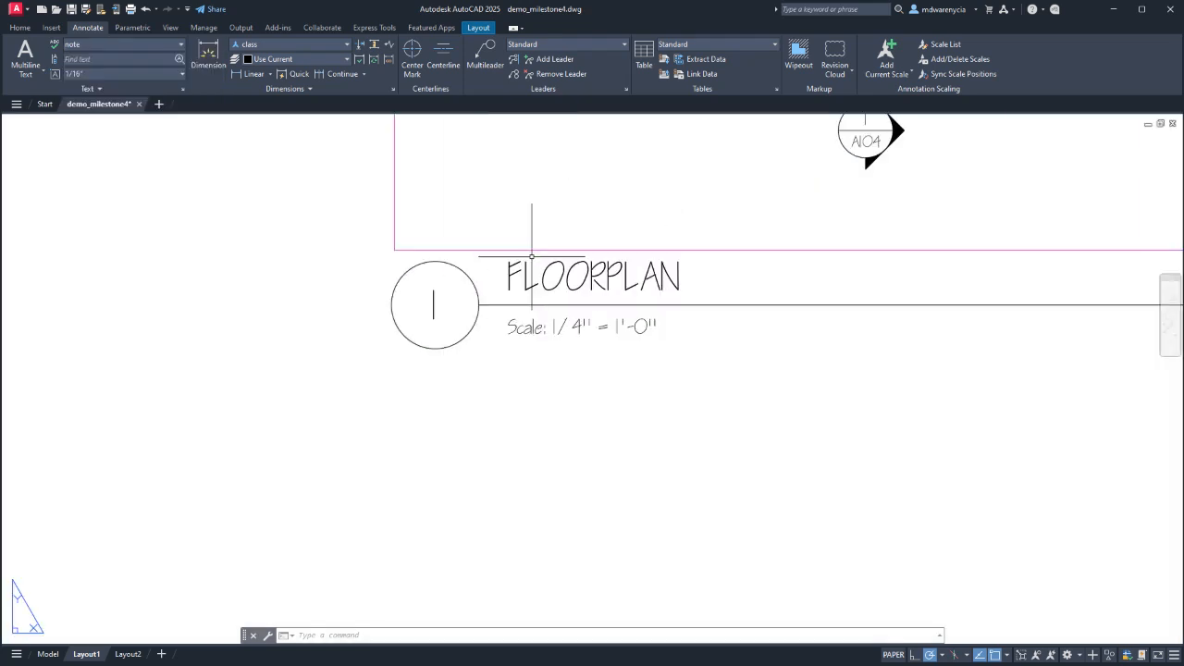
Check which text style the FLOORPLAN title under the viewport uses, inspecting its lettering up close.
left_click(535, 279)
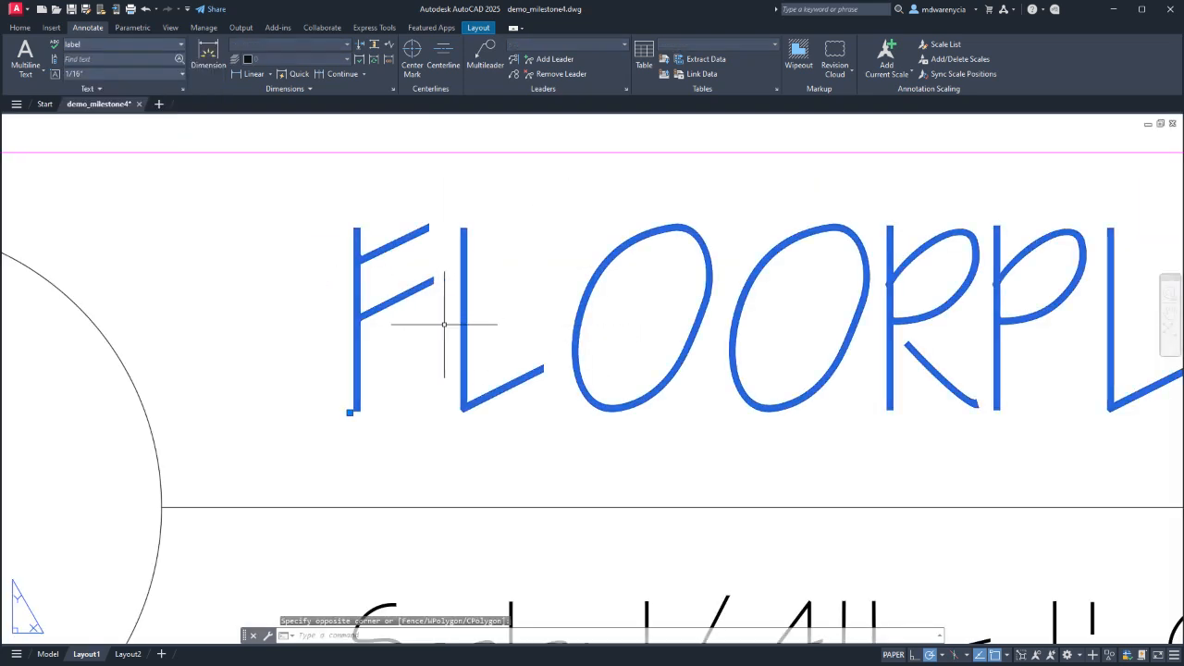
scroll(444, 328, "down", 6)
scroll(454, 346, "down", 8)
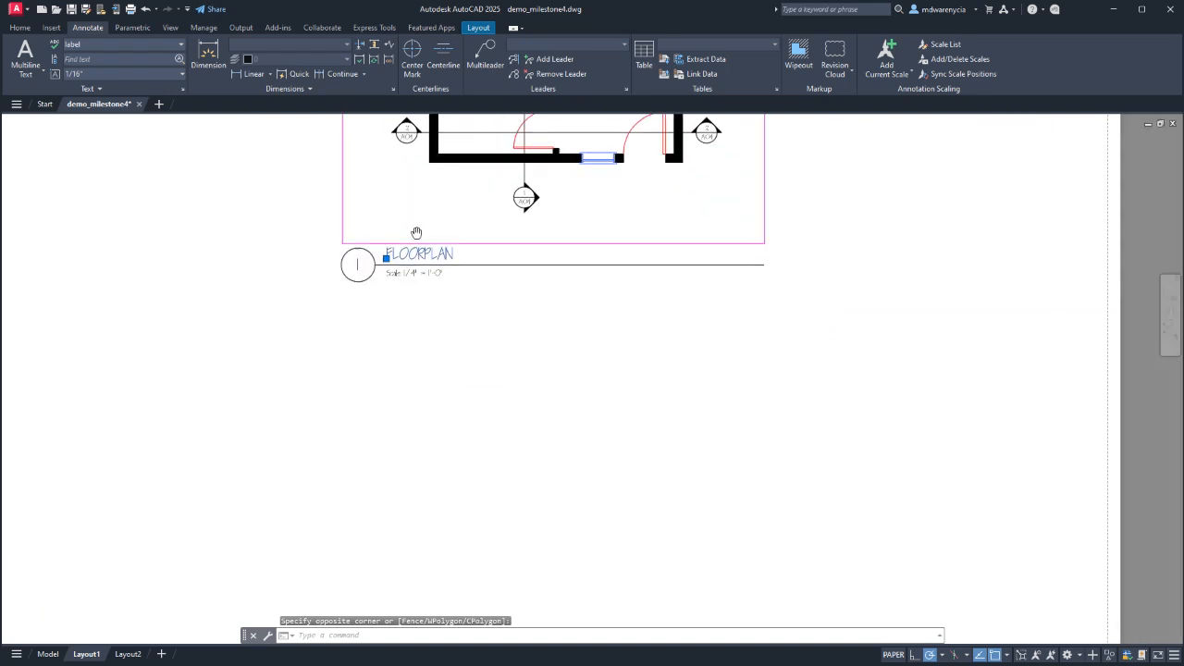
scroll(426, 268, "up", 4)
key("Escape")
key("Escape")
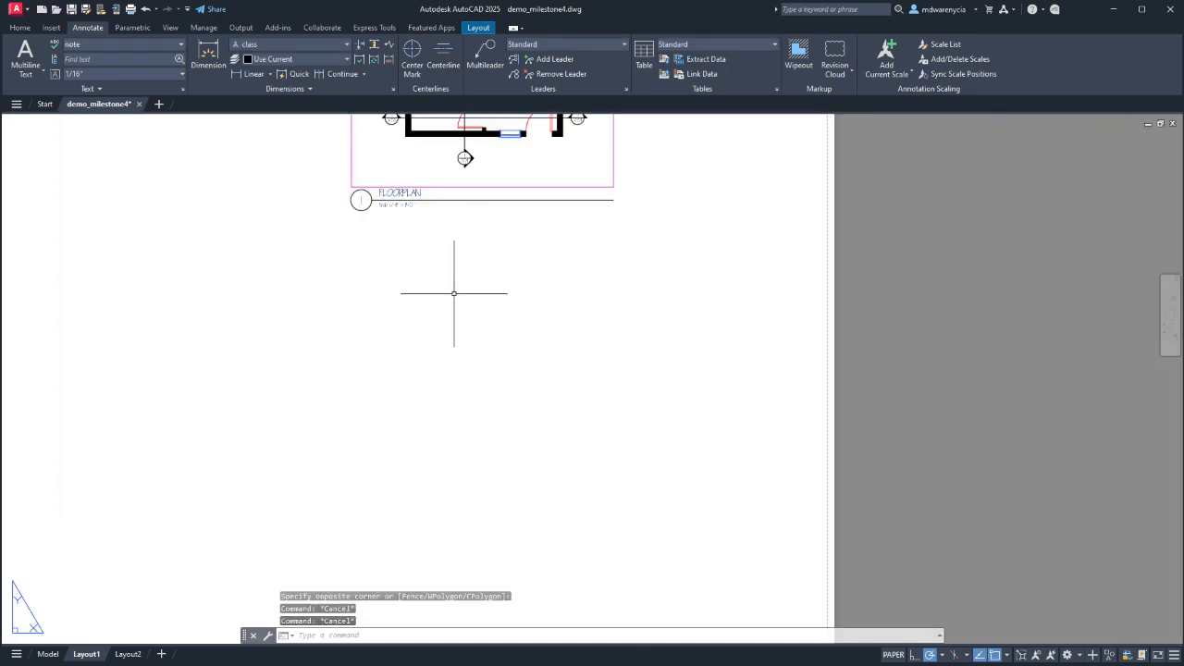
left_click(391, 192)
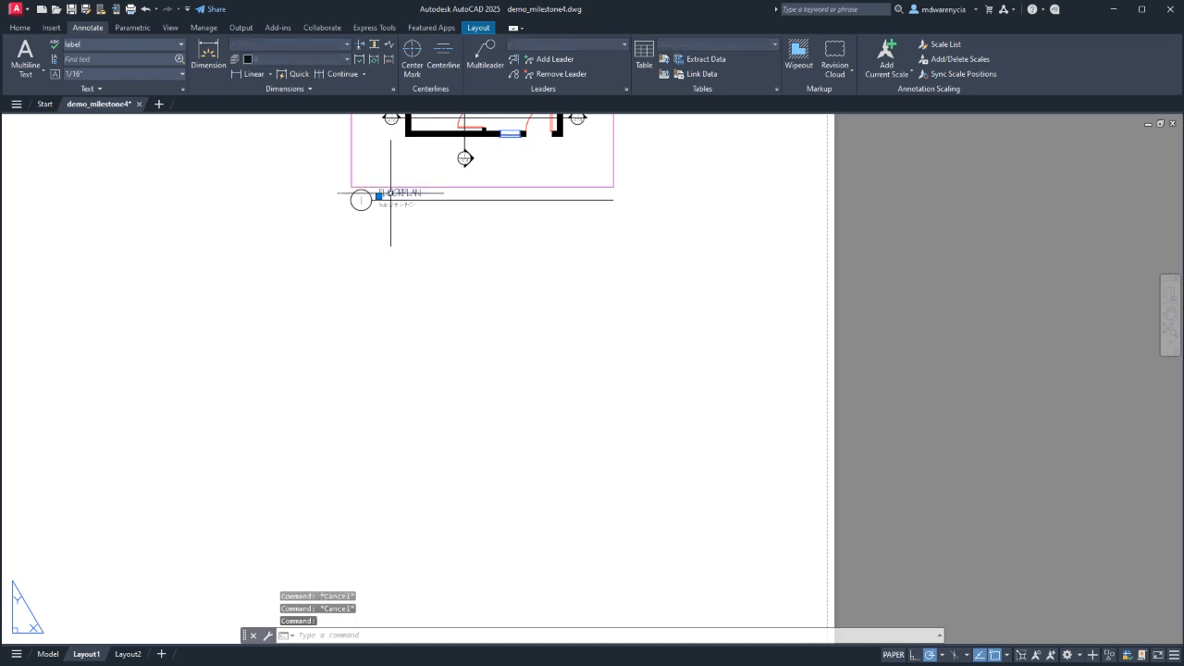
key("Escape")
middle_click_drag(698, 546, 660, 371)
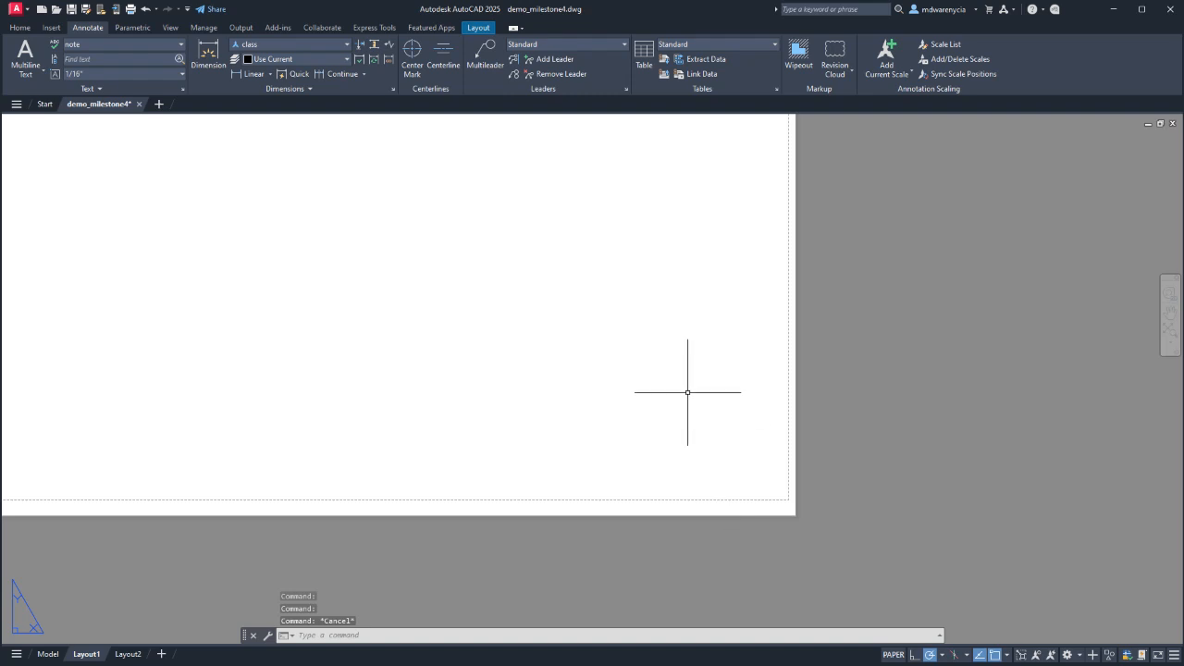
type("l")
key("Return")
left_click(456, 327)
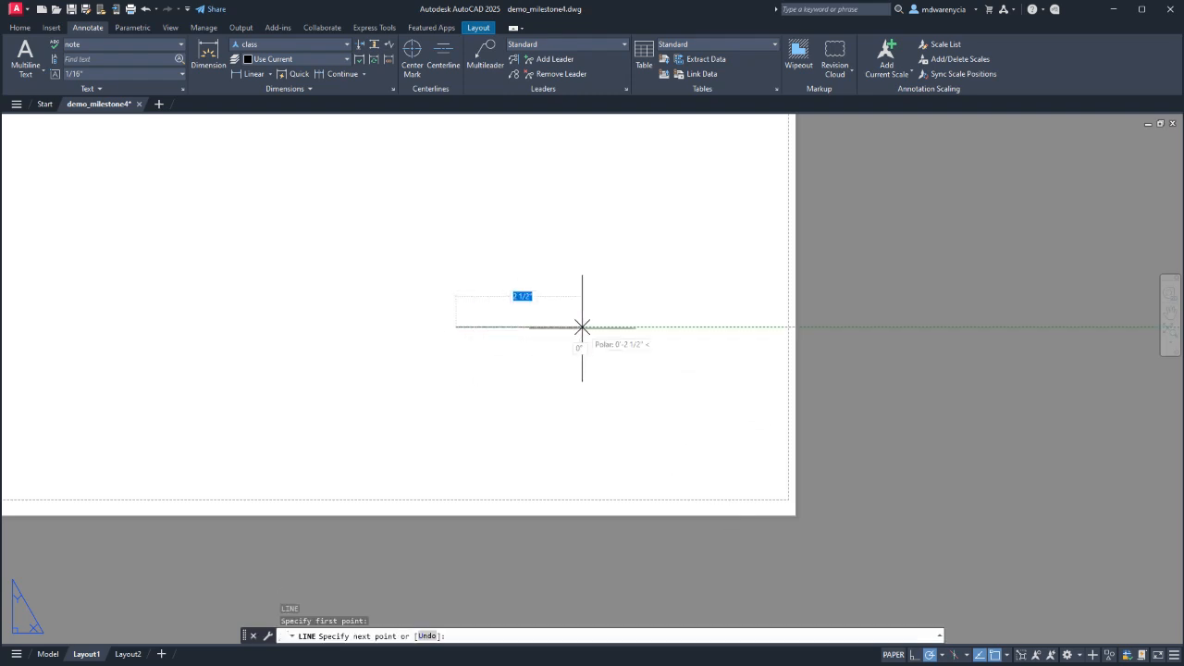
left_click(621, 326)
key("Escape")
key("Escape")
left_click(592, 348)
left_click(566, 315)
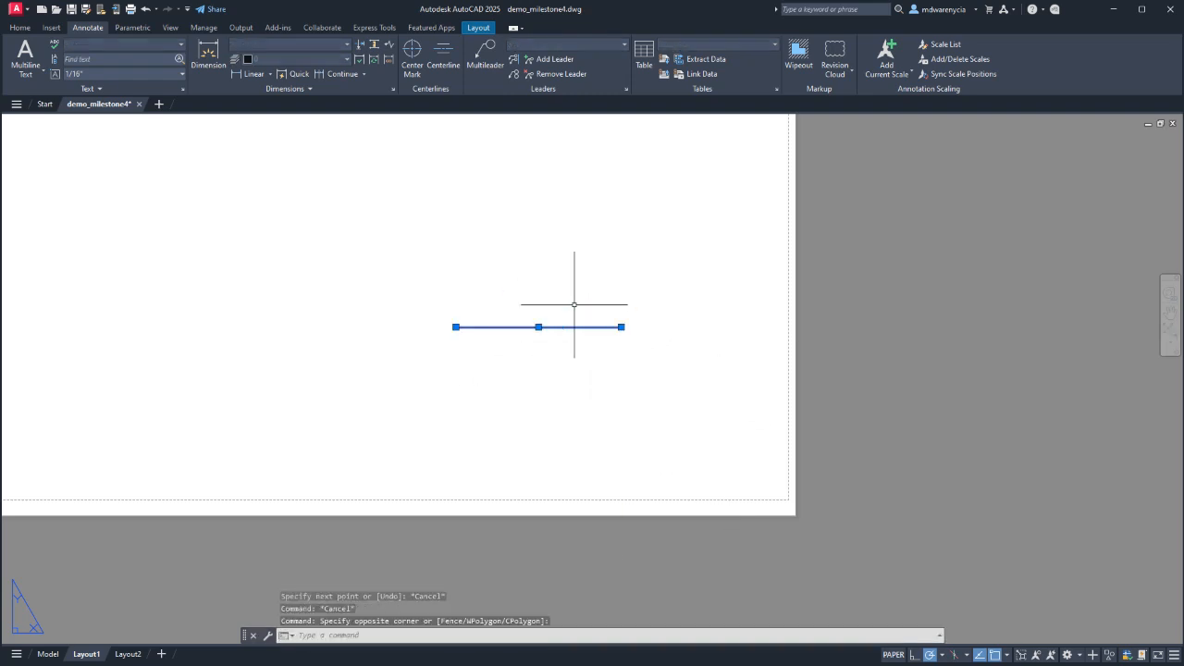
type("offset")
key("Escape")
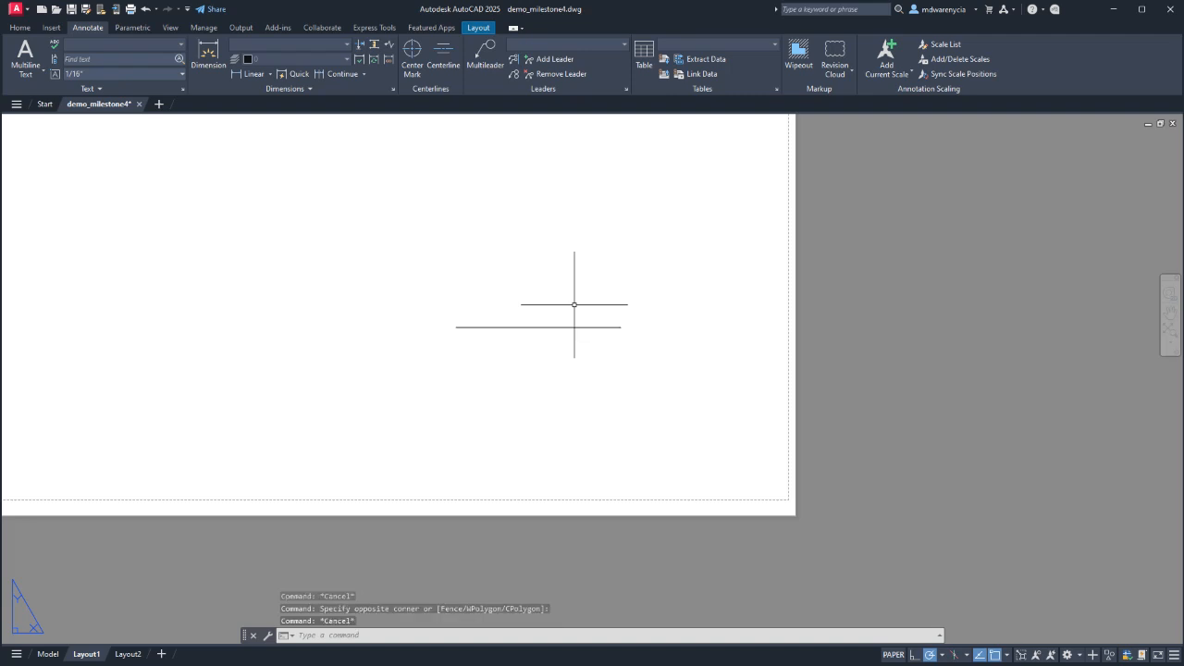
left_click(695, 380)
left_click(553, 306)
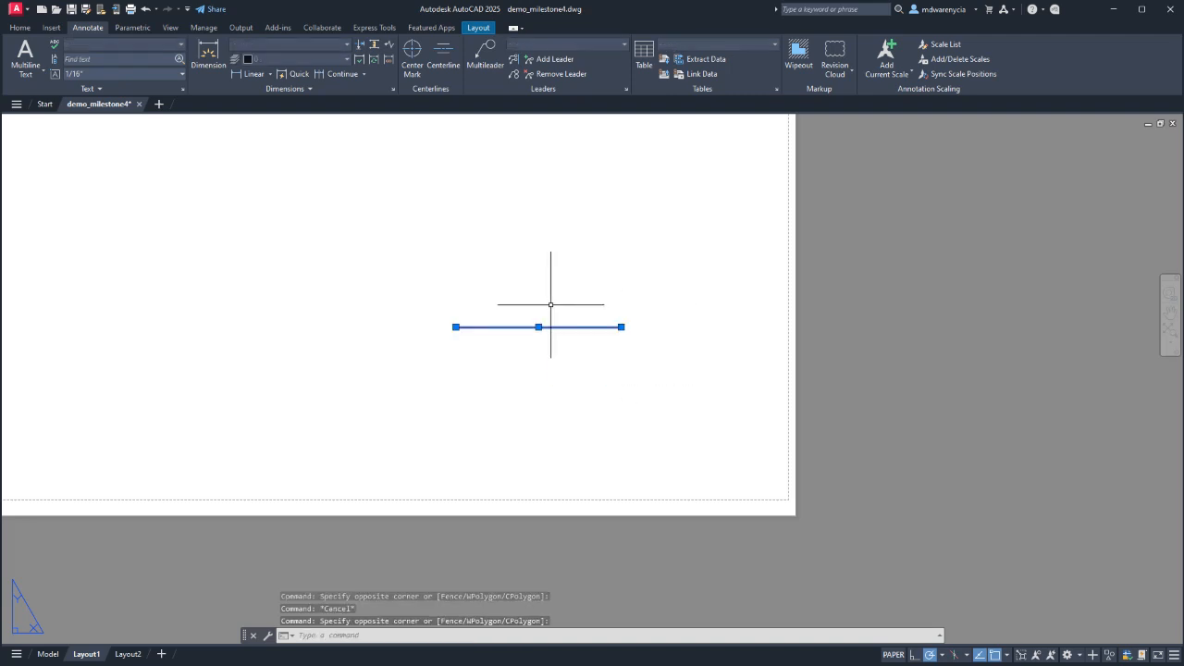
key("Delete")
Draw a horizontal line 5 inches long in the empty lower part of the sheet, below the floor plan.
type("l")
key("Return")
left_click(410, 307)
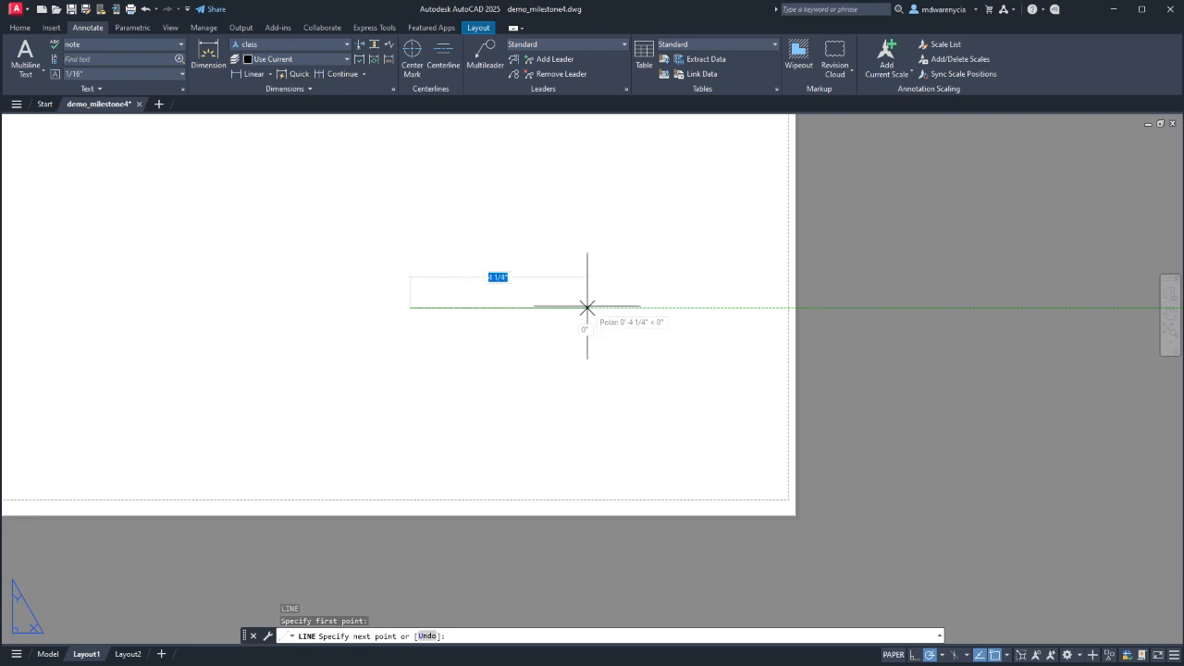
type("4")
key("Return")
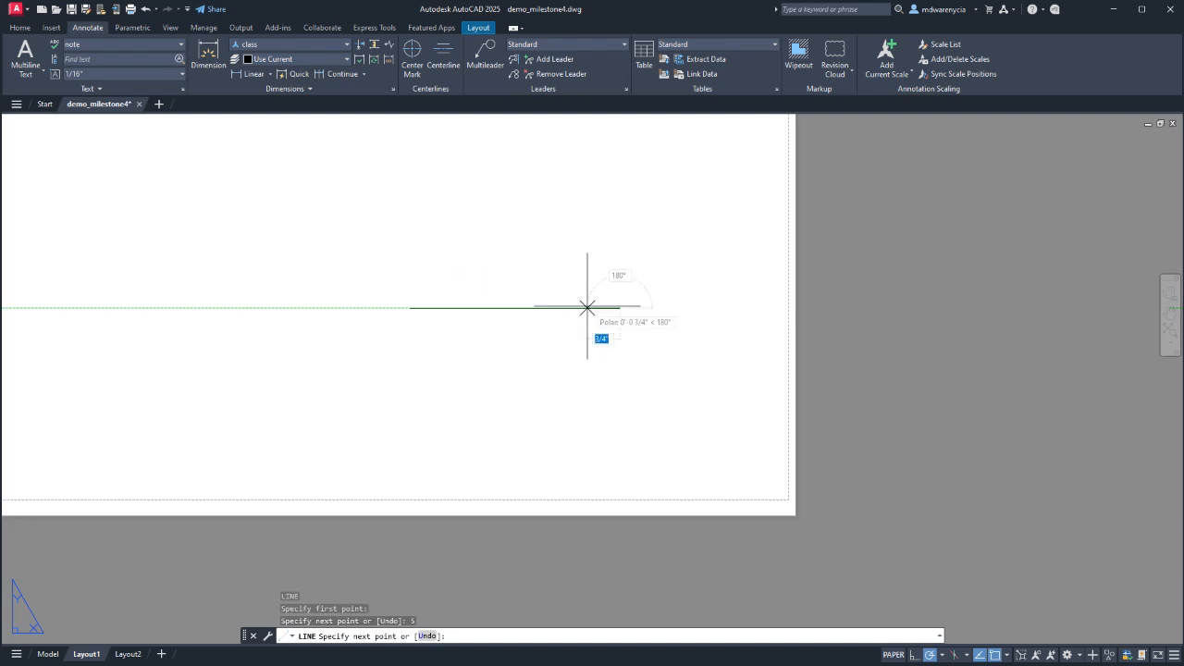
scroll(706, 396, "up", 3)
scroll(846, 513, "down", 3)
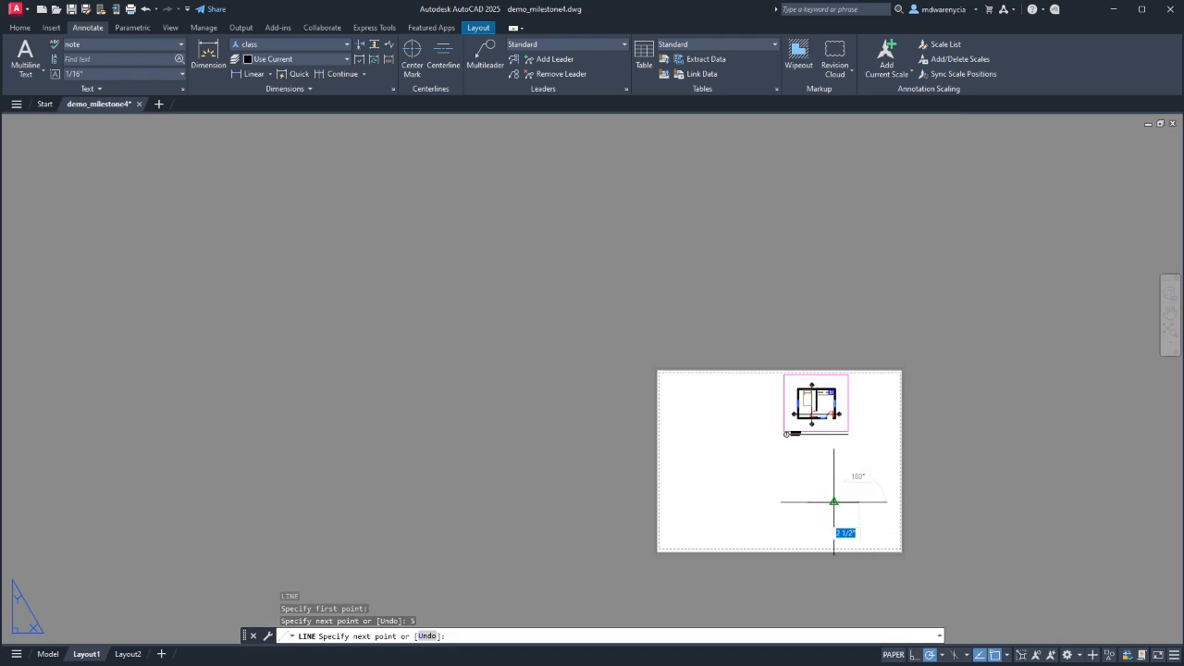
scroll(848, 509, "up", 3)
middle_click_drag(855, 450, 843, 407)
key("Escape")
key("Escape")
left_click(864, 428)
left_click(798, 392)
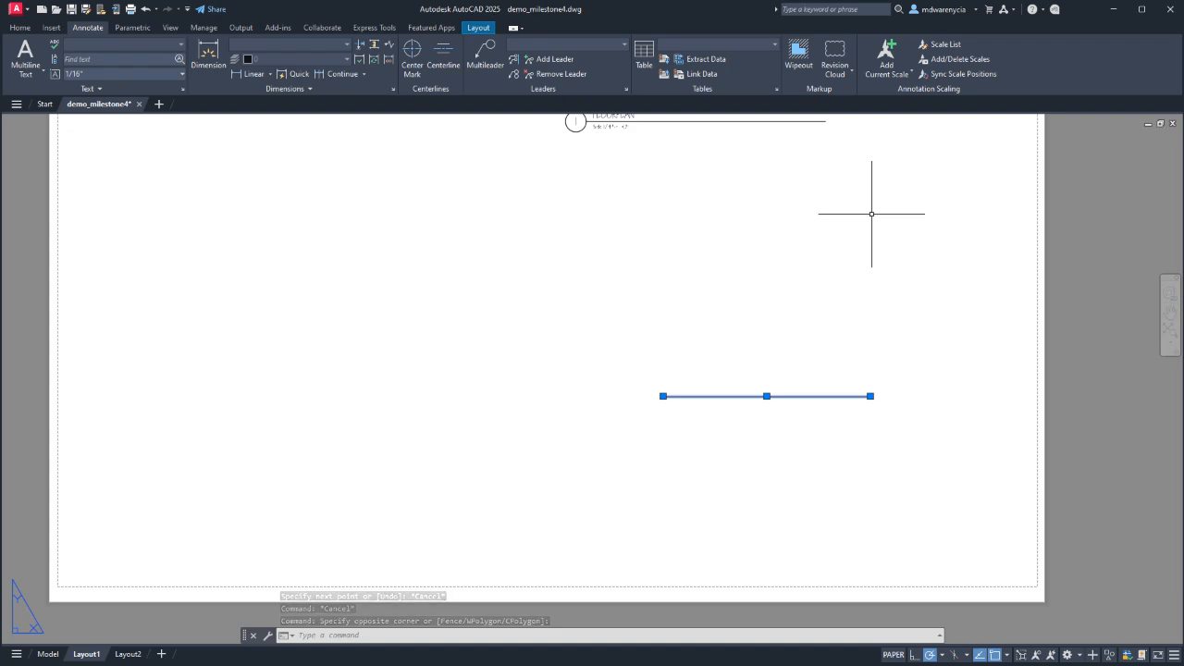
type("offs")
key("Return")
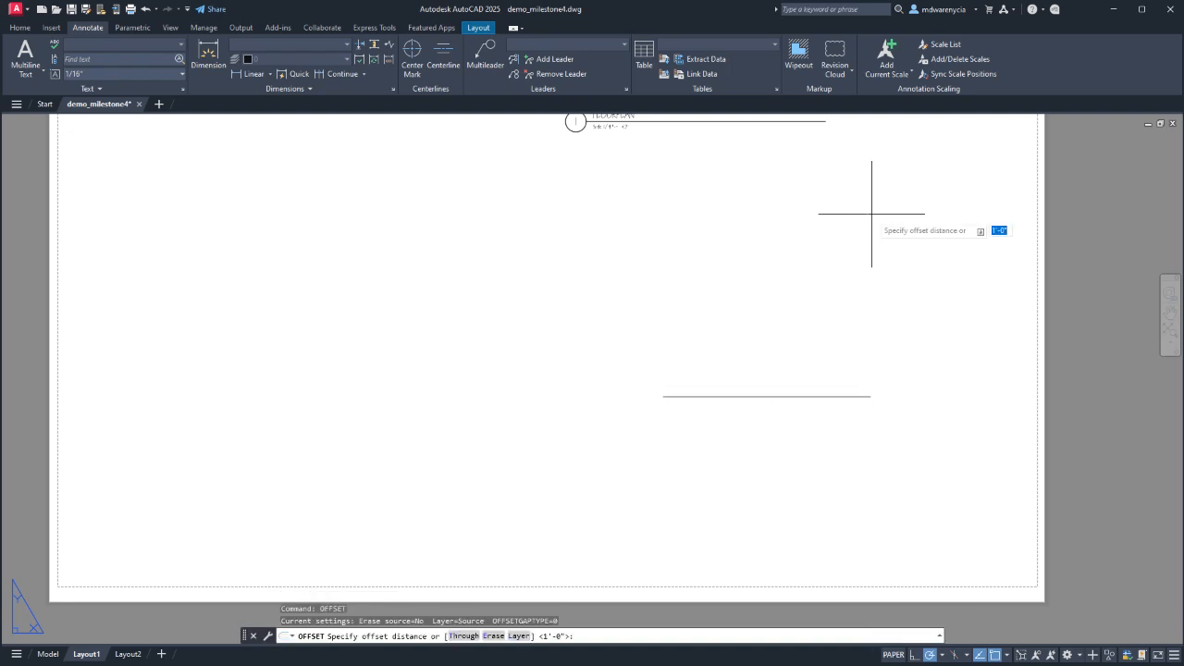
type("1/8")
key("Return")
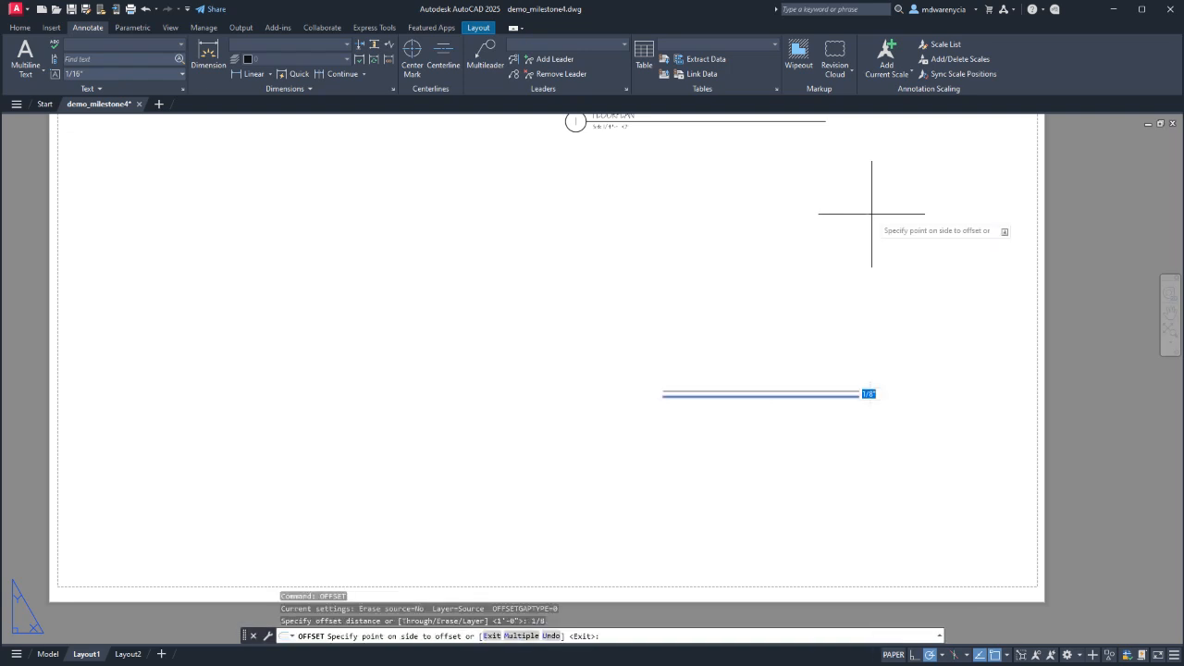
scroll(815, 291, "up", 1)
middle_click_drag(814, 293, 795, 492)
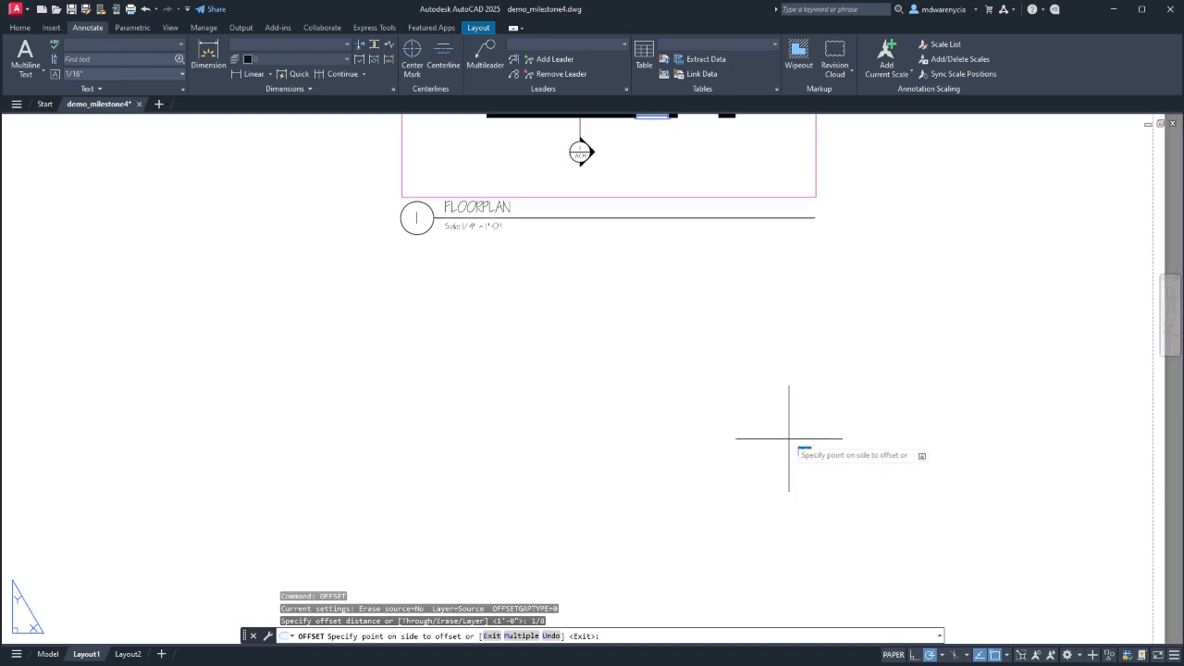
key("Escape")
left_click(454, 204)
left_click(445, 211)
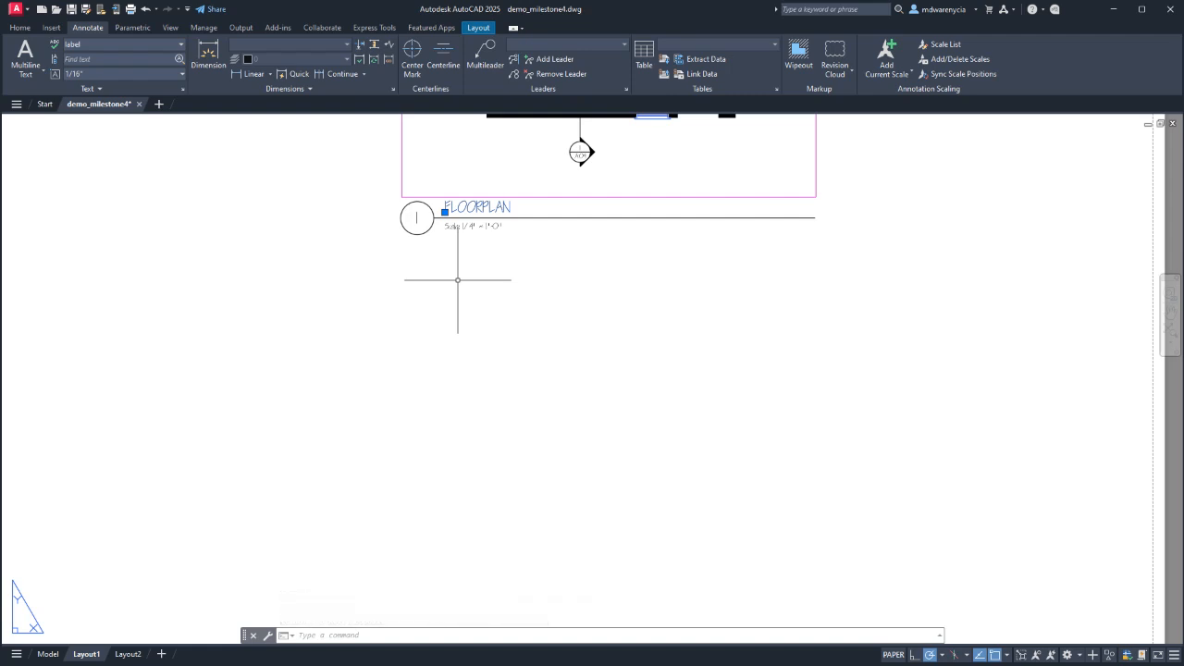
middle_click_drag(731, 492, 579, 330)
left_click(675, 513)
left_click(635, 467)
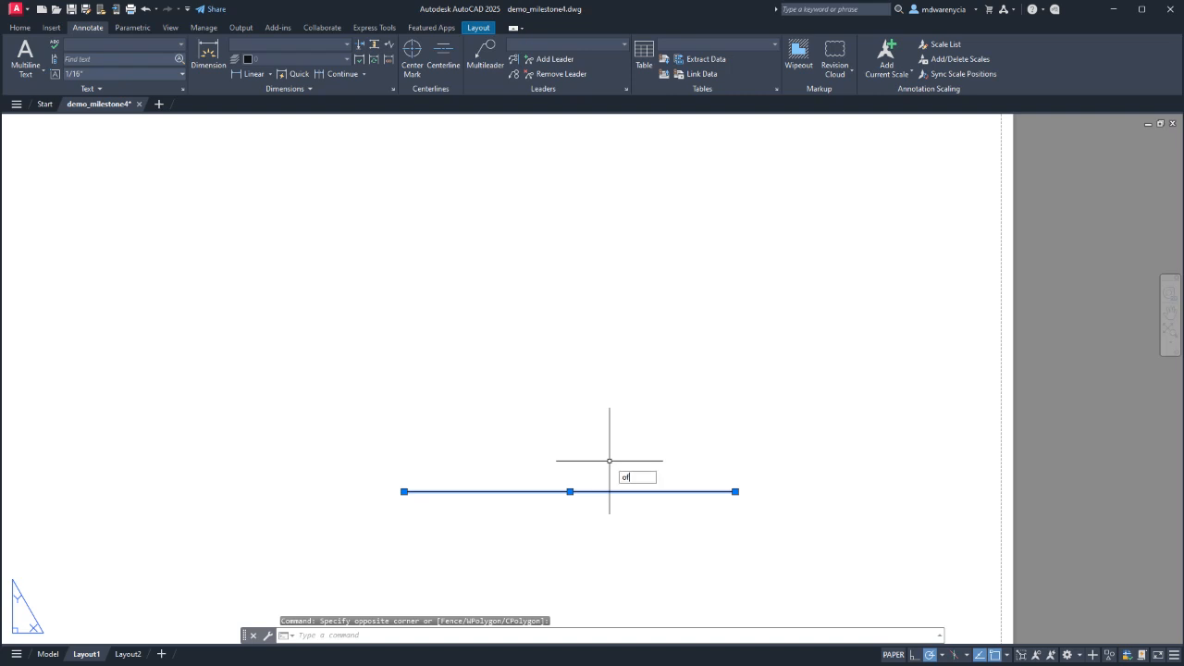
type("of")
key("Return")
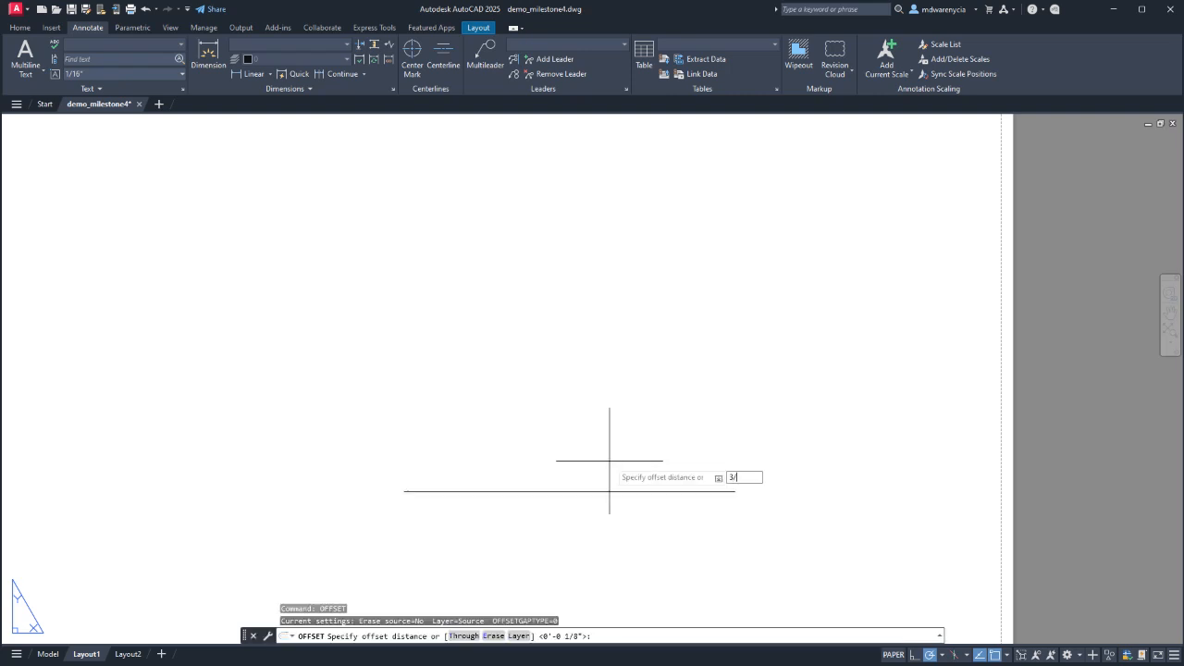
key("Return")
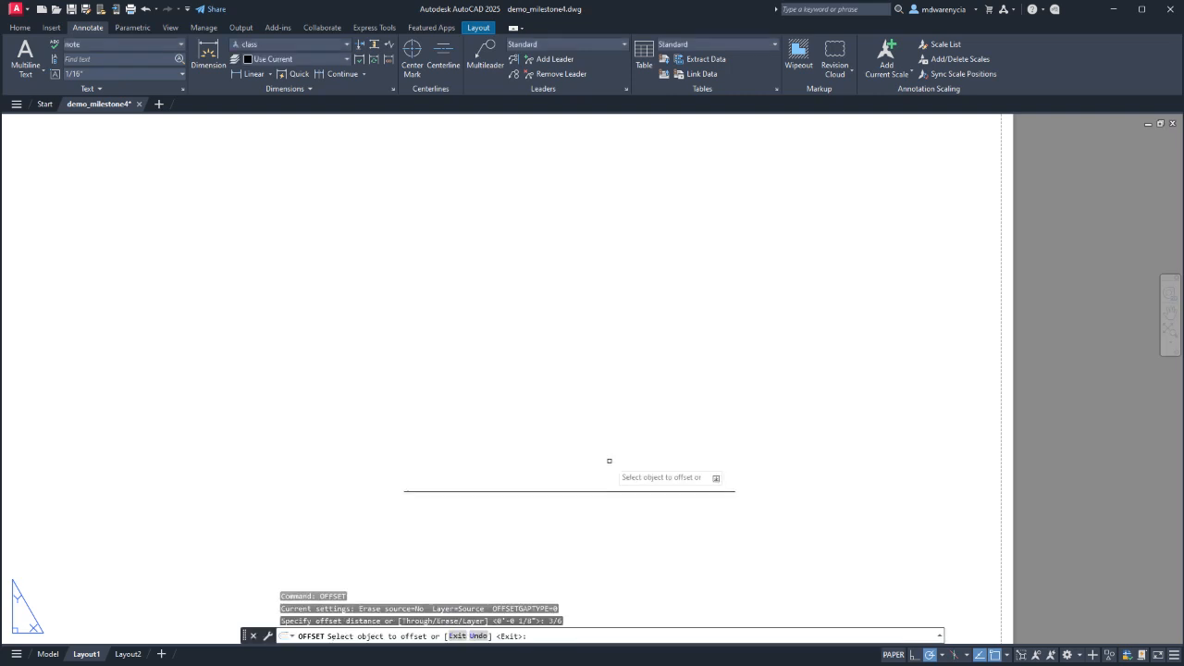
key("Escape")
Try offsetting the horizontal line 3/16 inch downward, and erase the resulting copy.
left_click(623, 518)
left_click(577, 444)
type("offse")
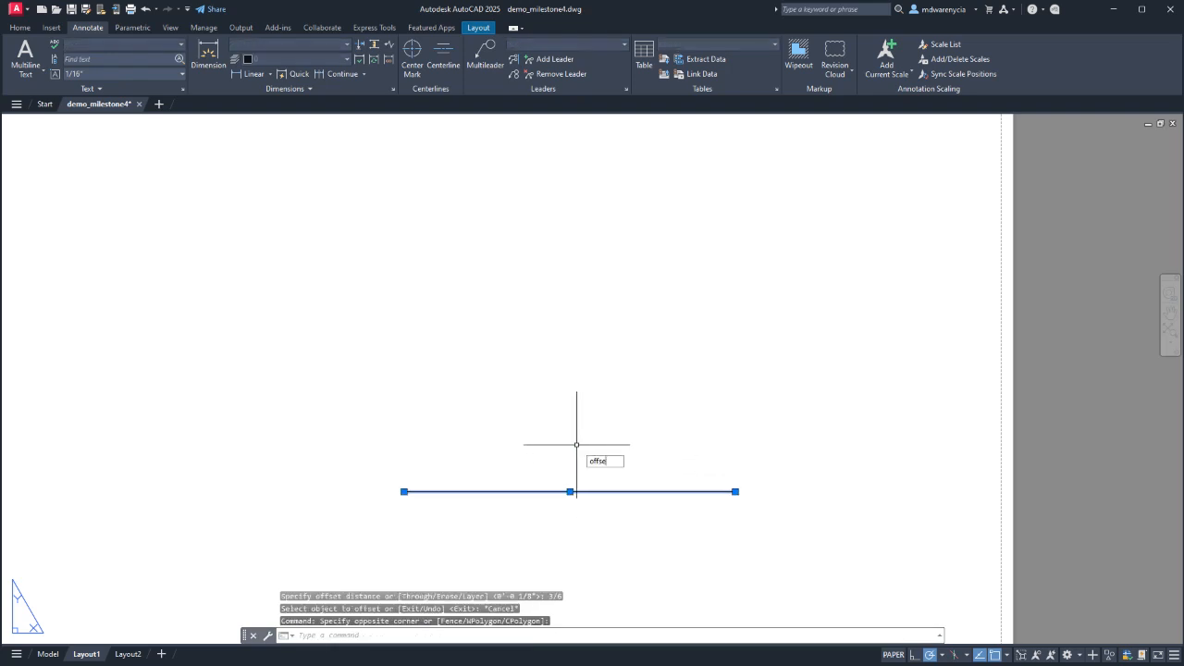
type("t")
key("Return")
type("3/16")
key("Return")
left_click(587, 542)
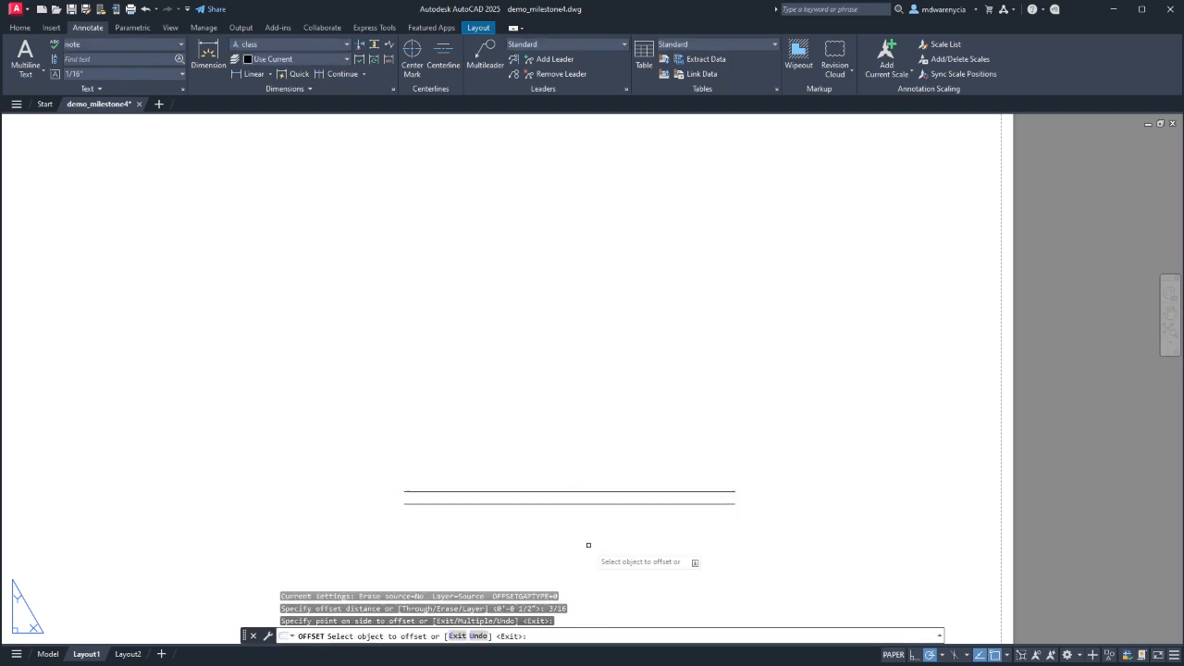
middle_click_drag(597, 518, 611, 378)
key("Escape")
left_click(633, 414)
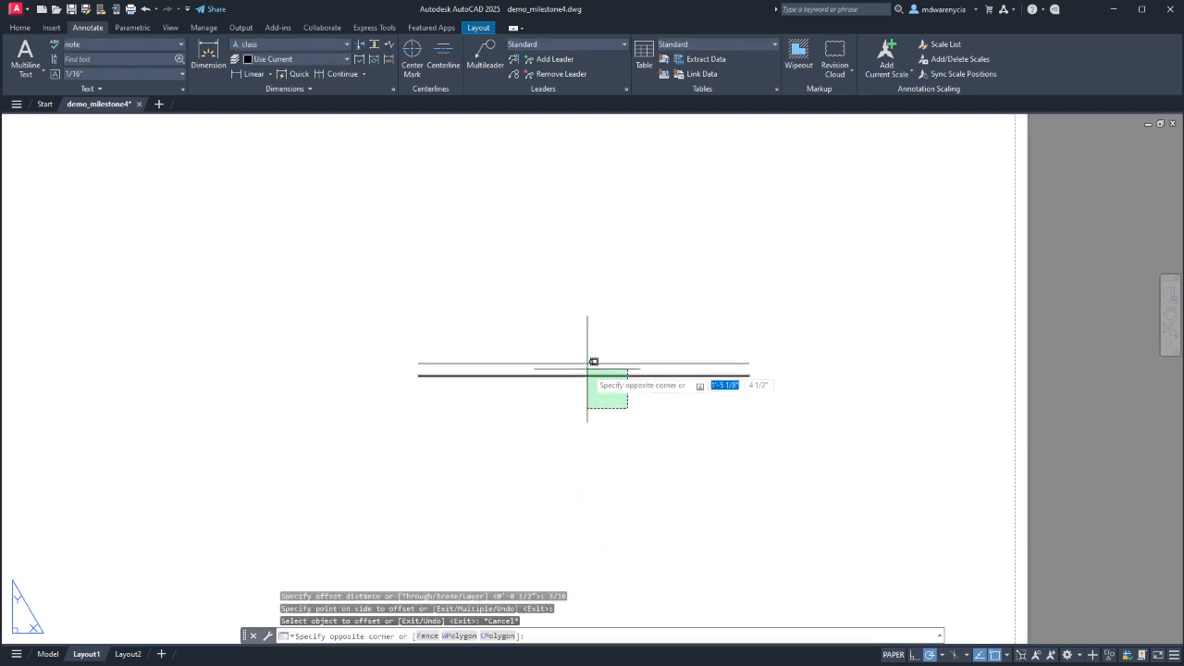
left_click(585, 369)
key("Delete")
Offset the horizontal line downward twice at 1/4 inch spacing to make three parallel lines.
left_click(600, 383)
left_click(558, 348)
type("of")
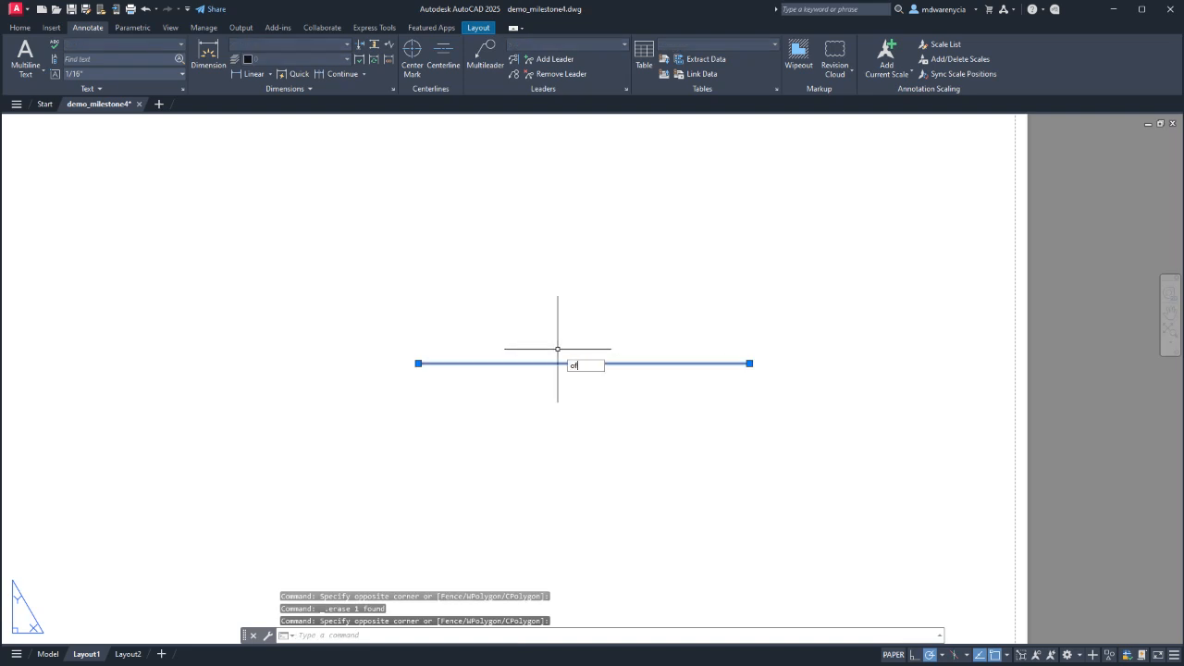
type("fset")
key("Return")
type("1/4")
key("Return")
left_click(539, 444)
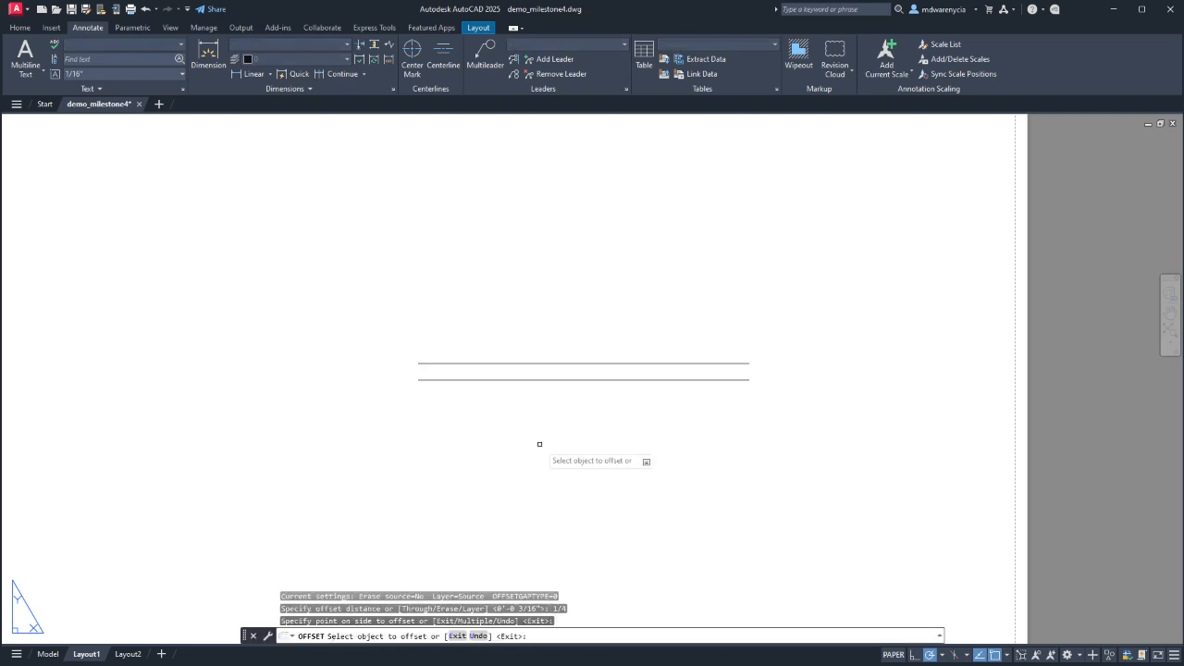
left_click(543, 380)
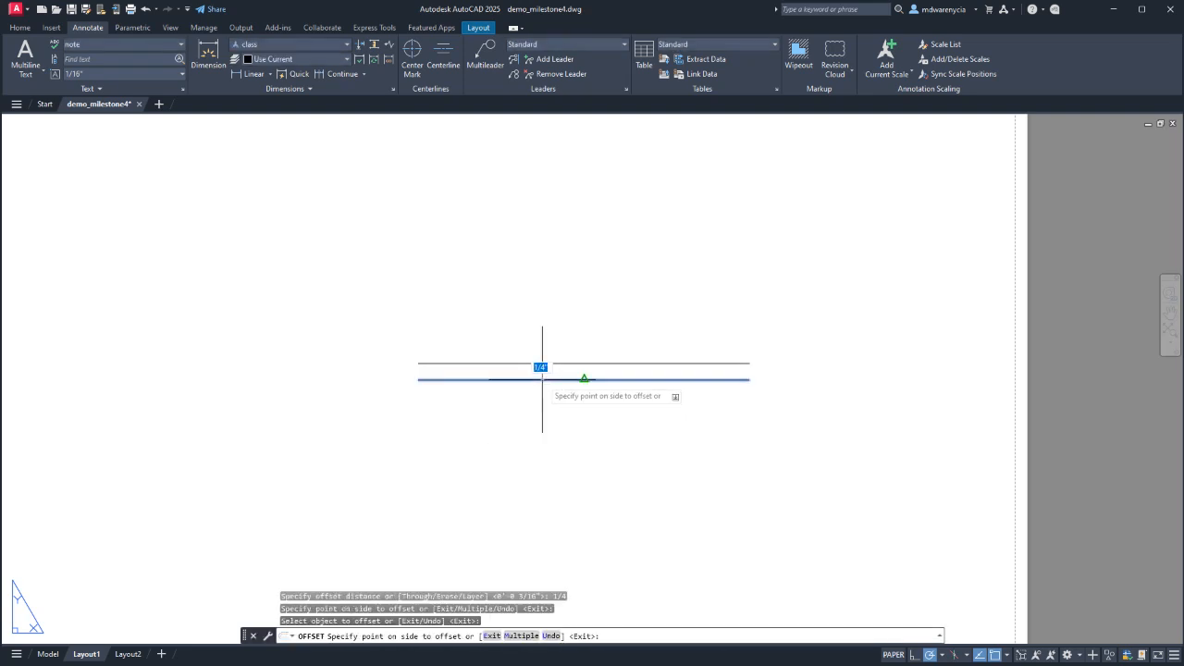
left_click(546, 448)
key("Escape")
Offset the lowest of the three parallel lines 1 inch downward.
scroll(531, 433, "down", 4)
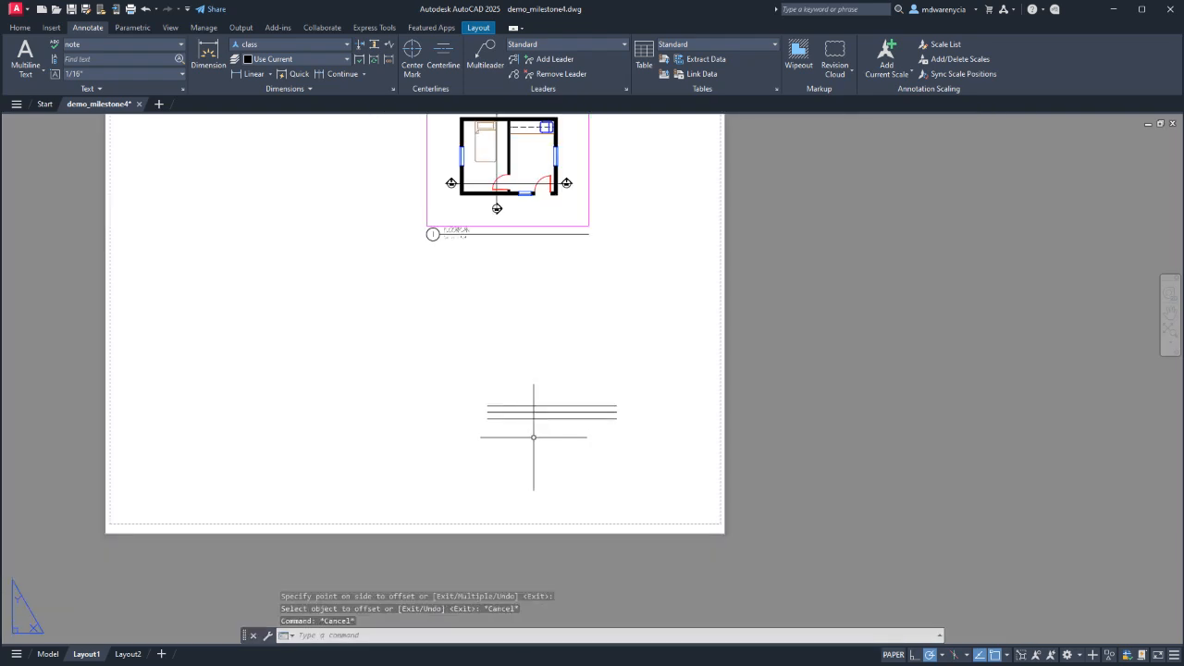
left_click(526, 418)
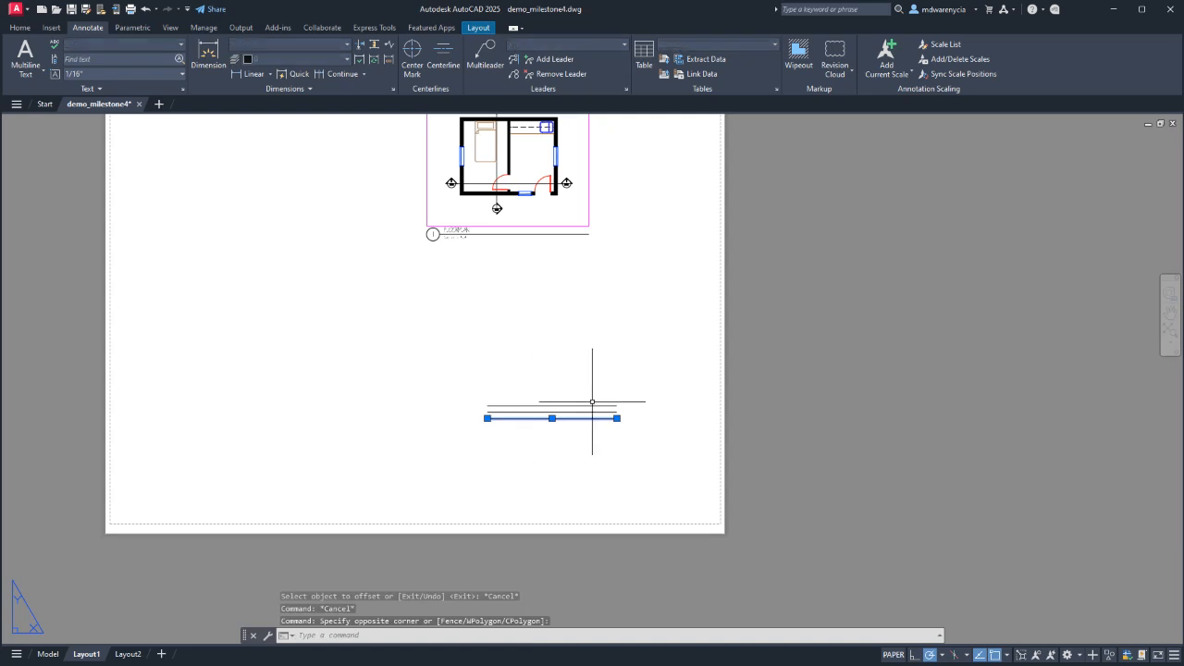
key("Return")
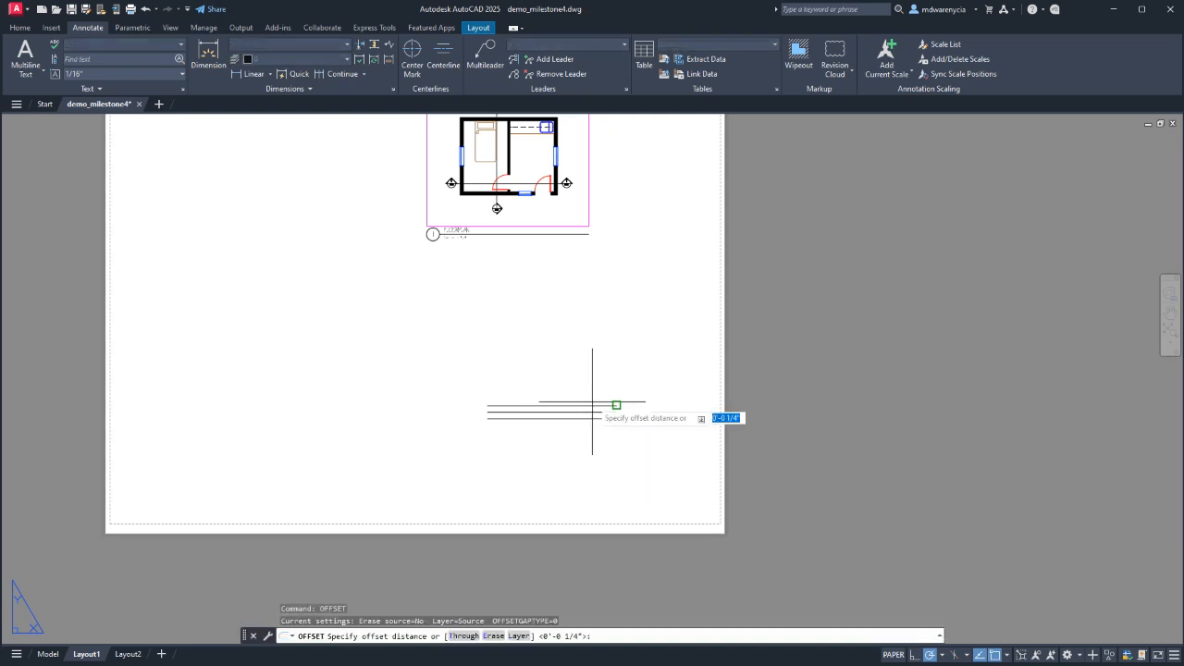
type("1")
key("Return")
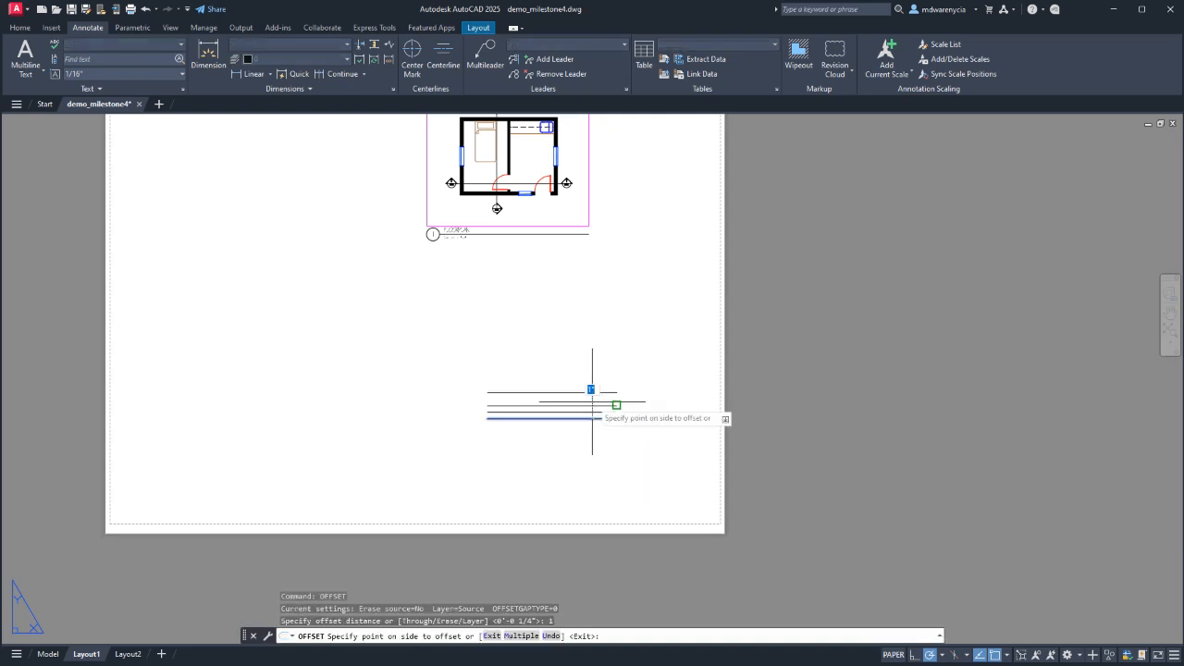
left_click(525, 467)
scroll(518, 421, "up", 4)
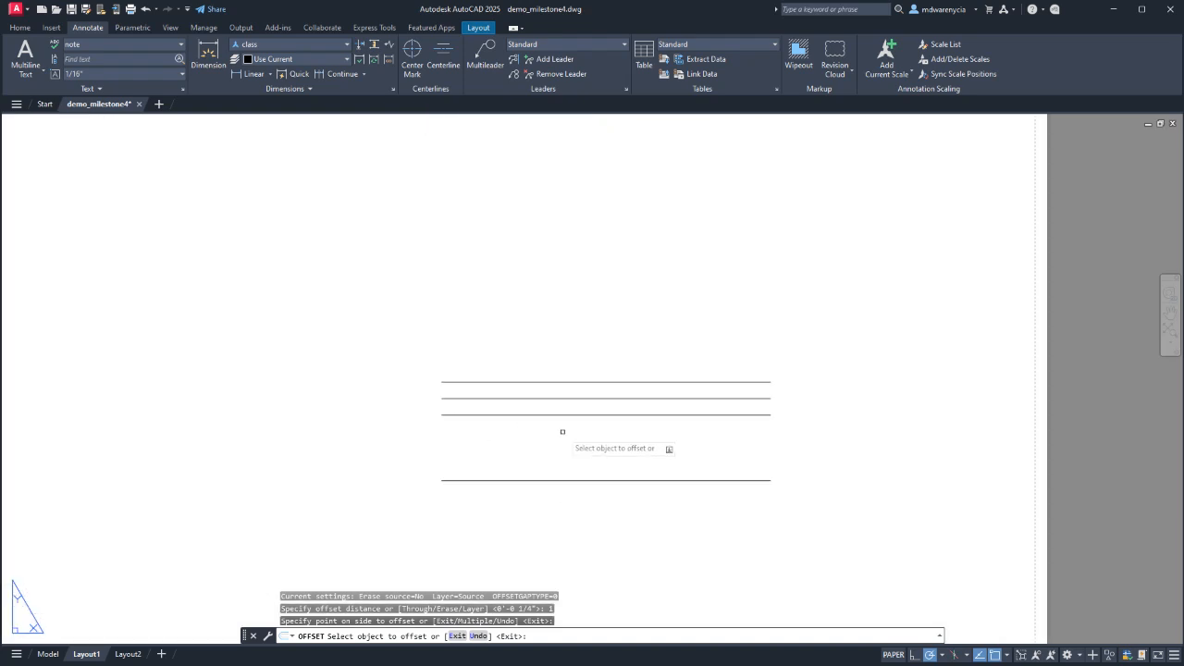
key("Escape")
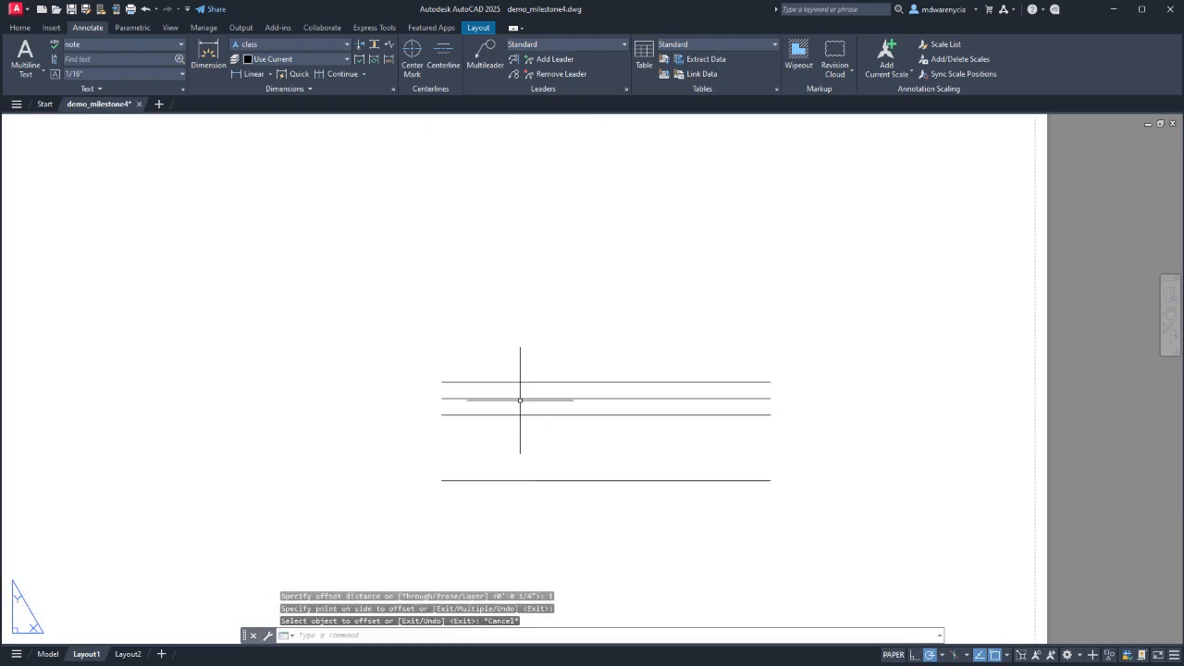
Erase the upper two of the four parallel lines.
left_click(520, 403)
left_click(473, 342)
key("Delete")
Offset the upper remaining line 1/2 inch upward.
left_click(558, 428)
left_click(543, 400)
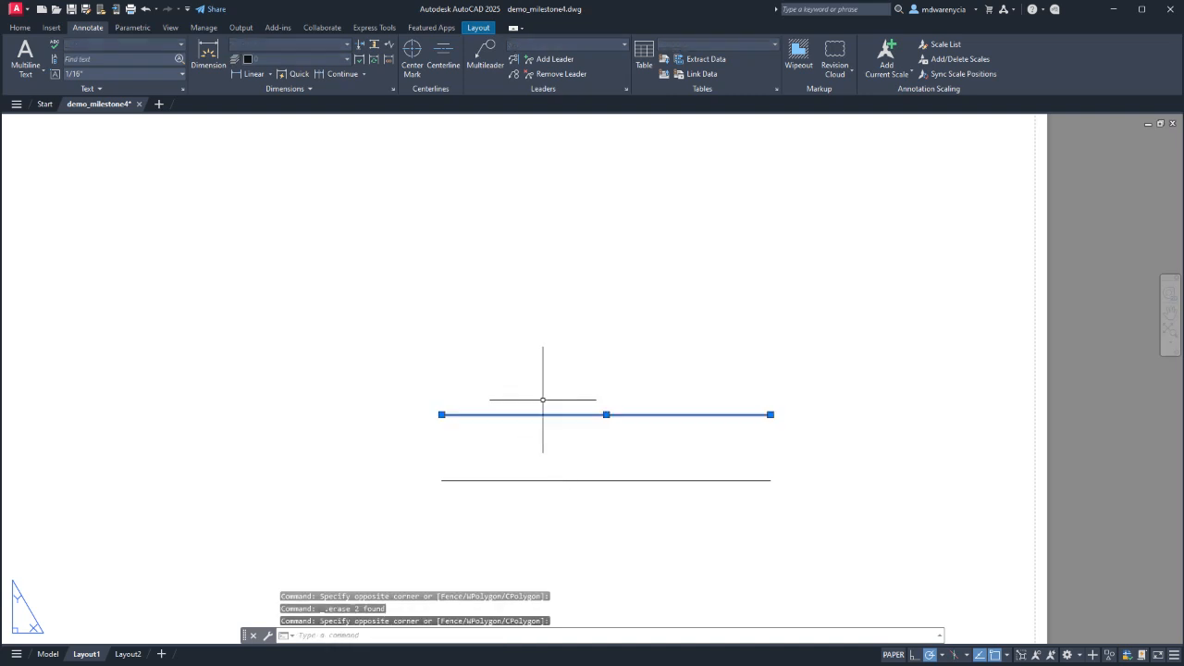
type("t")
key("Return")
type("1")
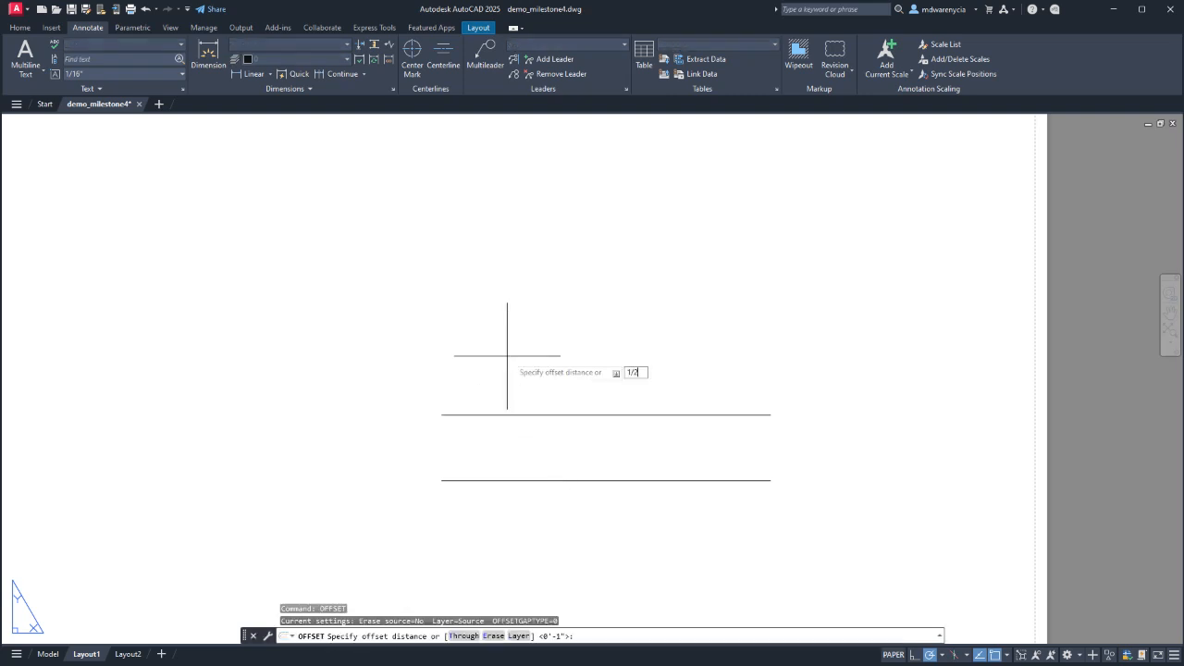
type("/2")
key("Return")
left_click(633, 305)
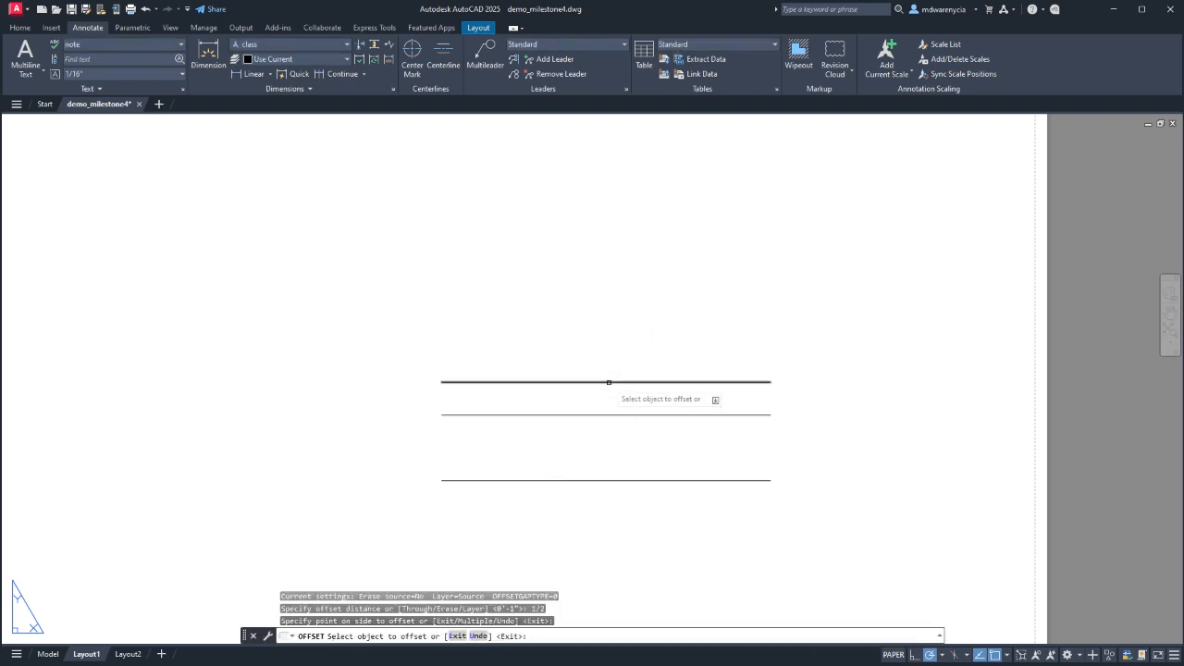
Offset the topmost of the parallel lines another 1/2 inch upward.
left_click(609, 382)
left_click(602, 314)
key("Escape")
key("Escape")
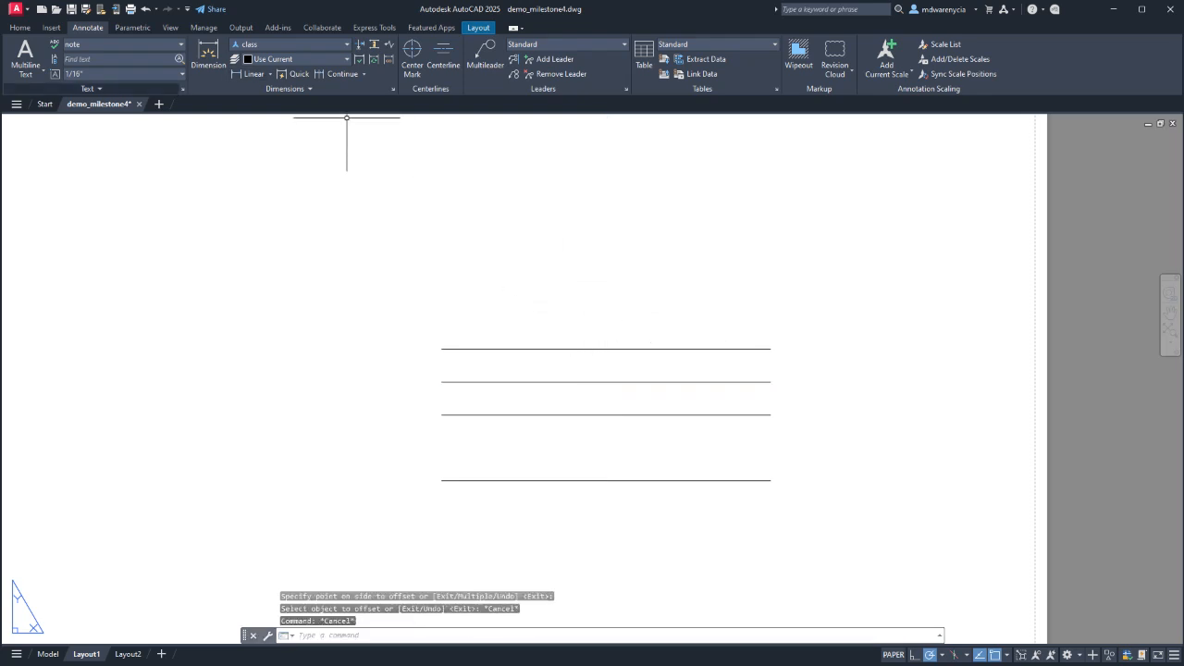
left_click(180, 44)
left_click(139, 117)
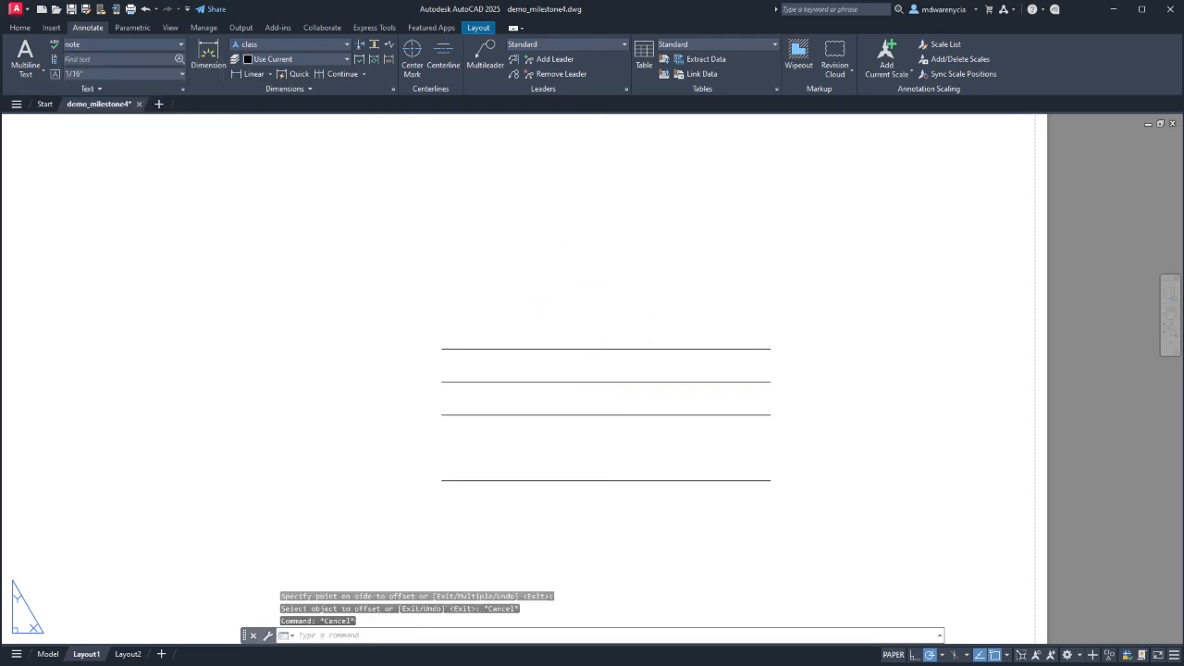
left_click(123, 44)
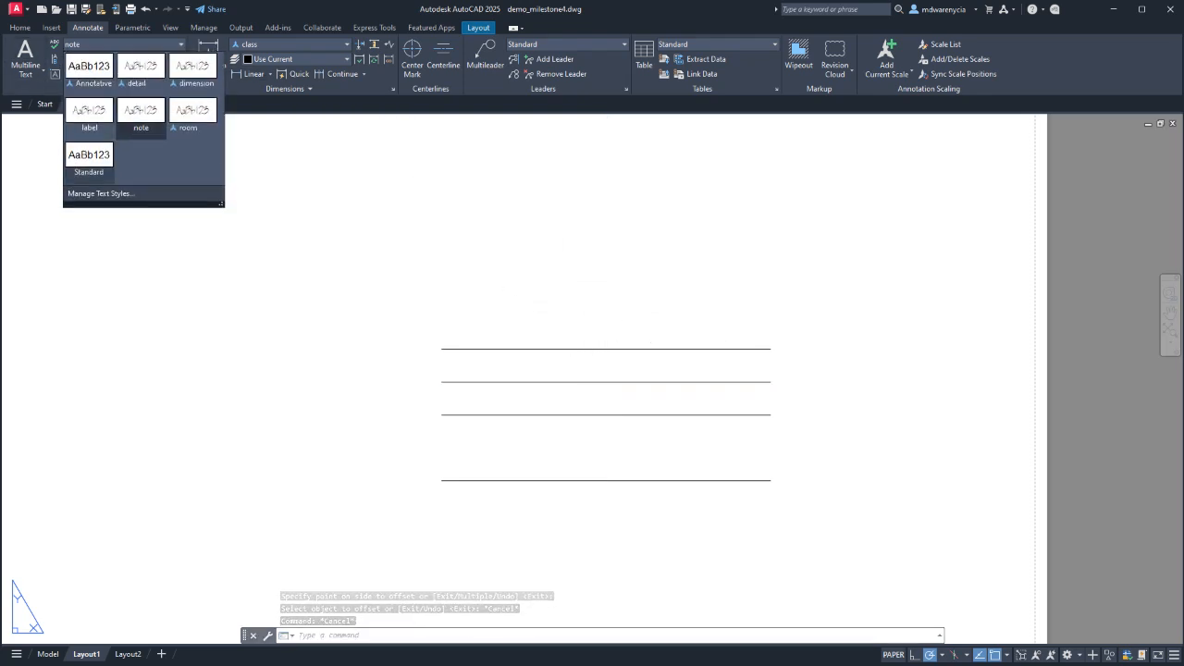
key("Escape")
key("Escape")
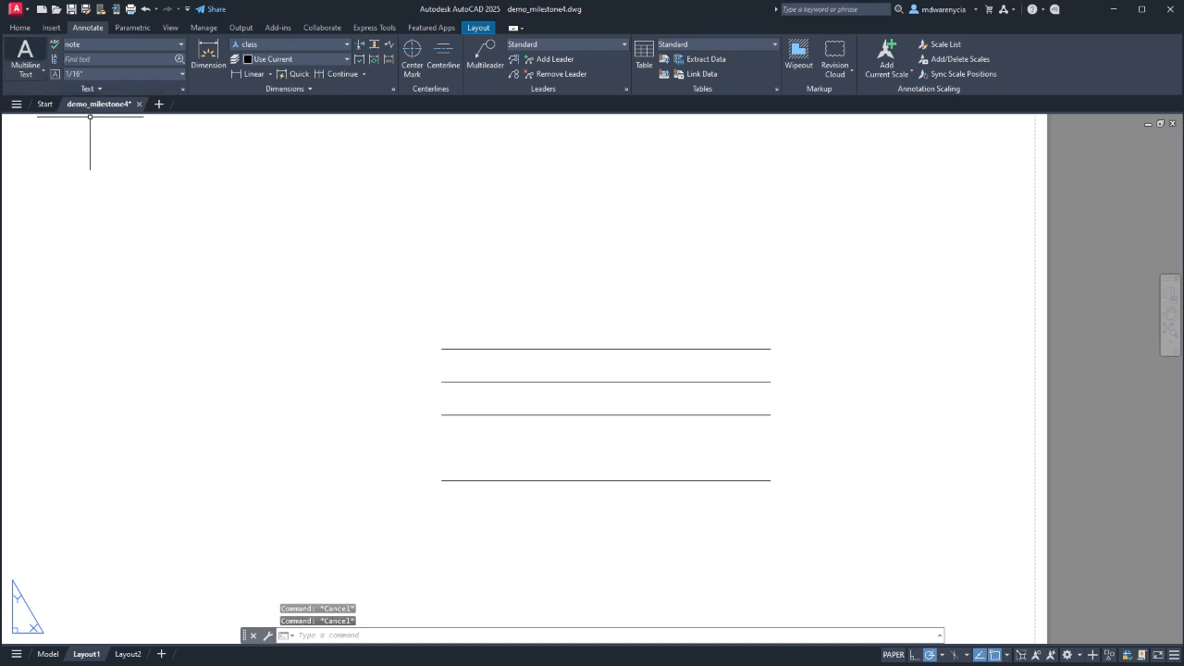
left_click(25, 54)
key("Escape")
key("Escape")
Make label the current text style.
left_click(123, 43)
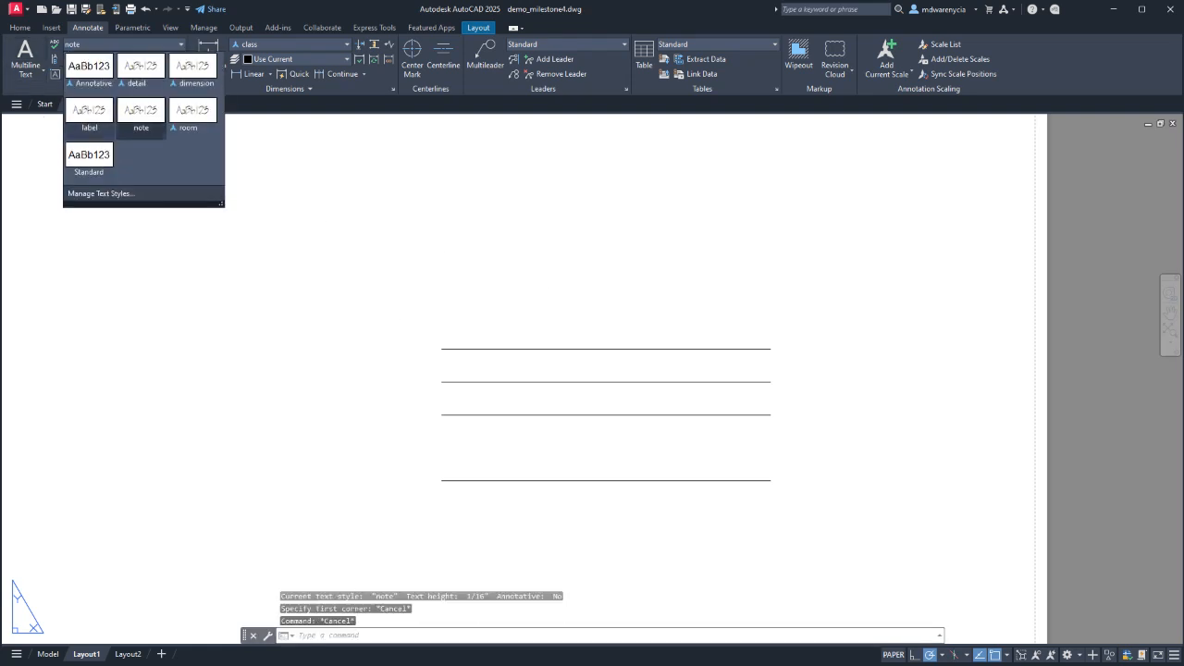
left_click(88, 107)
left_click(37, 70)
left_click(37, 133)
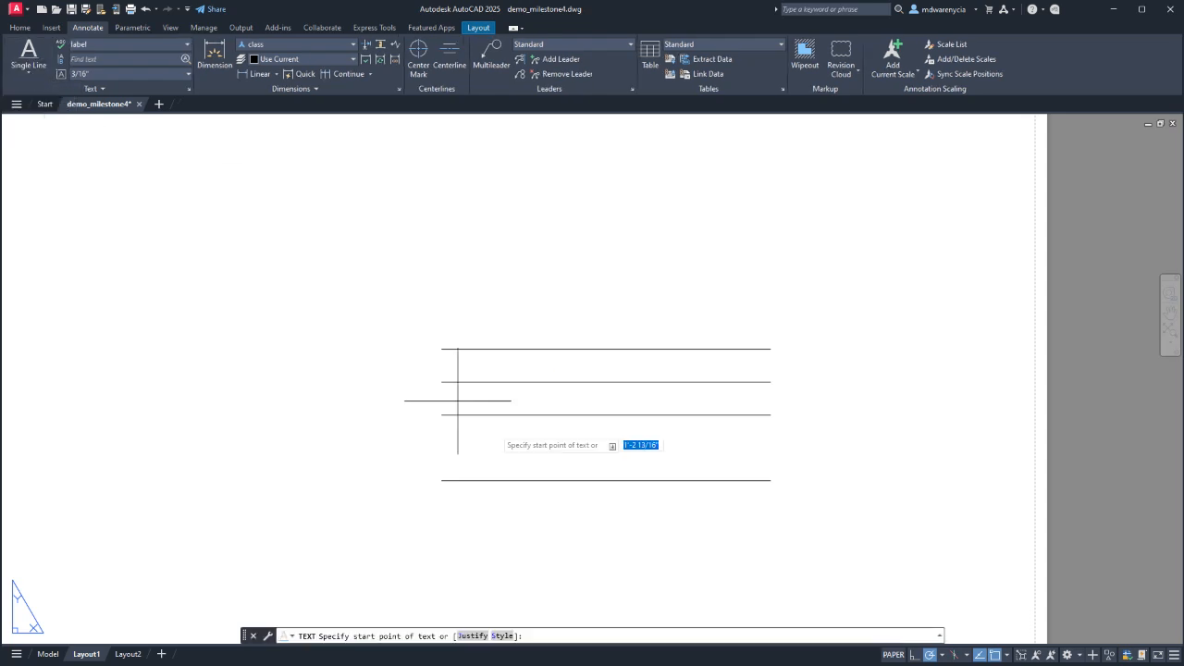
left_click(441, 414)
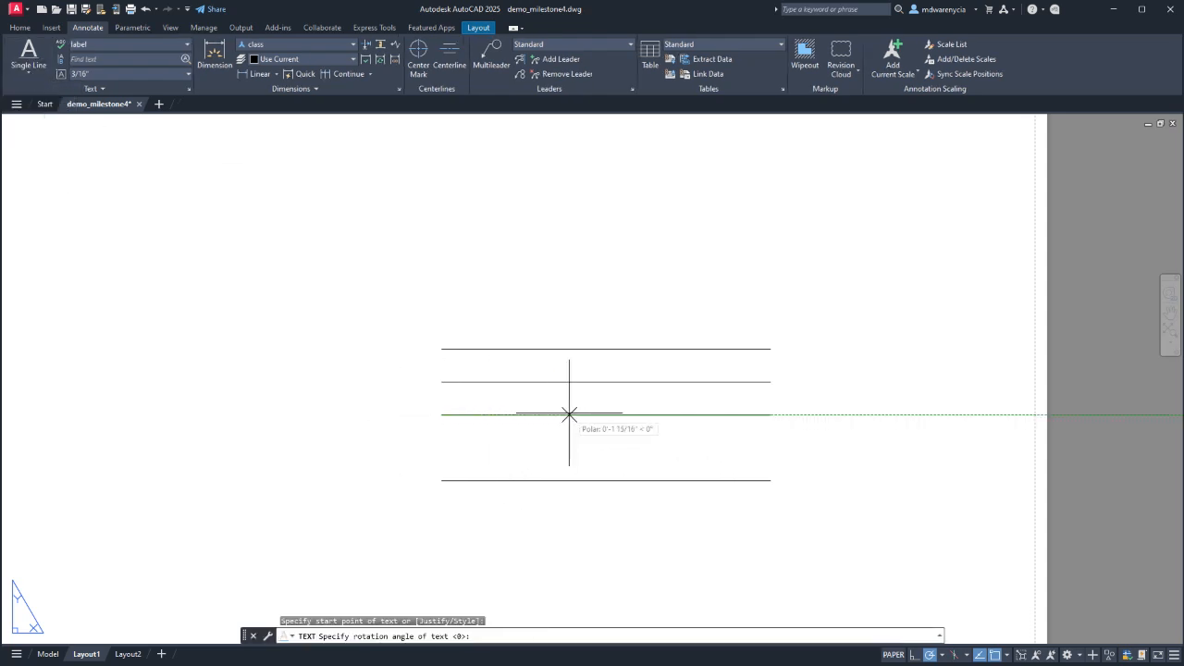
key("Escape")
Place the single-line text A101 with center justification at the midpoint of the third line from the top, unrotated.
left_click(29, 72)
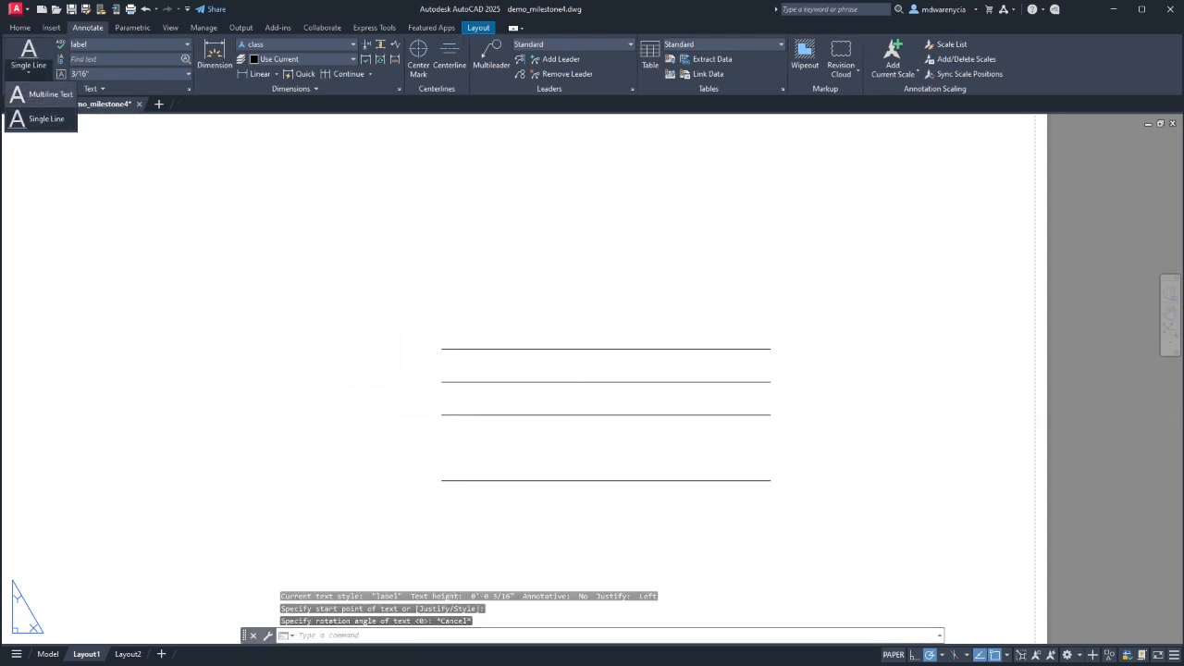
left_click(42, 118)
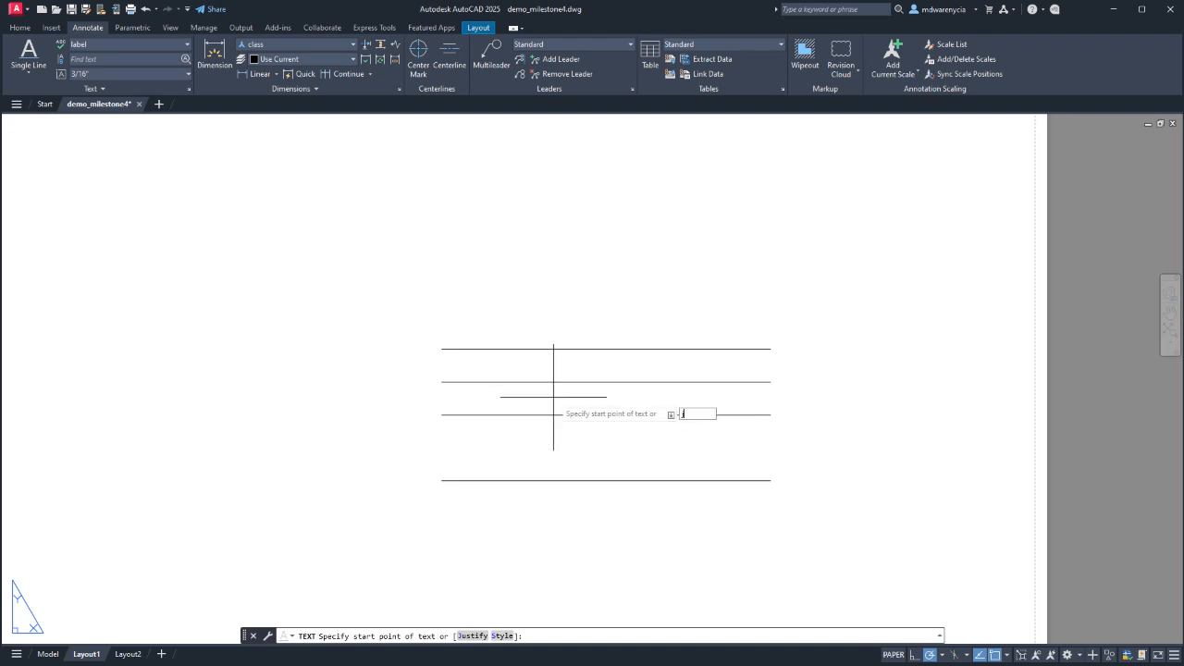
type("j")
key("Return")
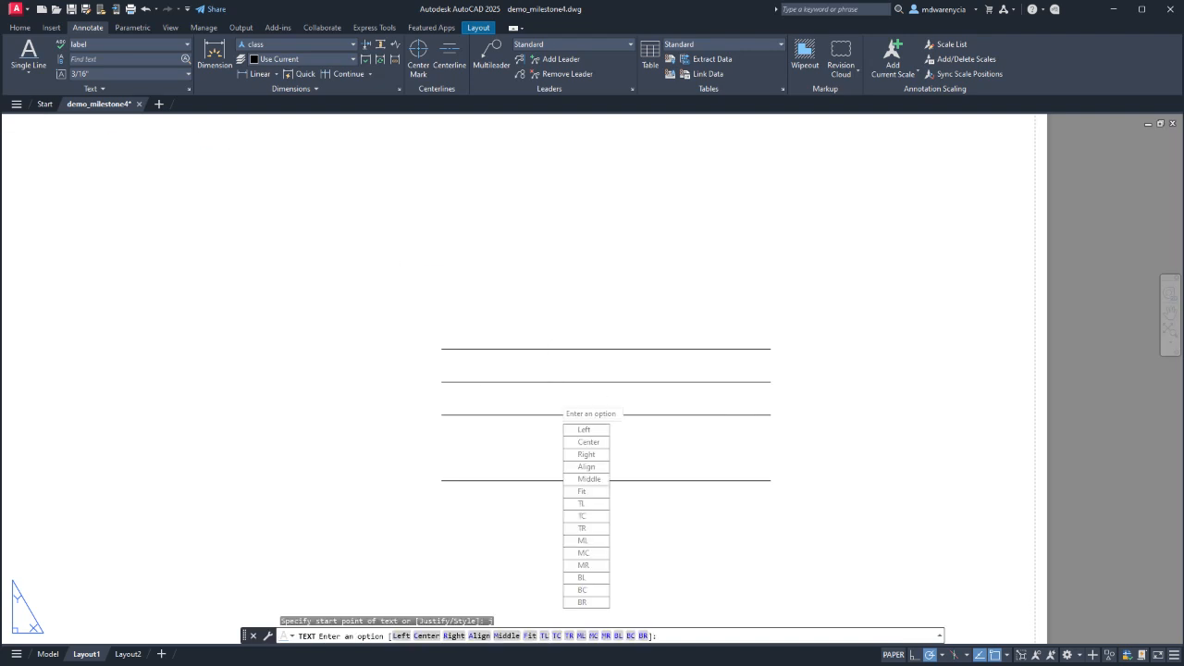
type("c")
key("Return")
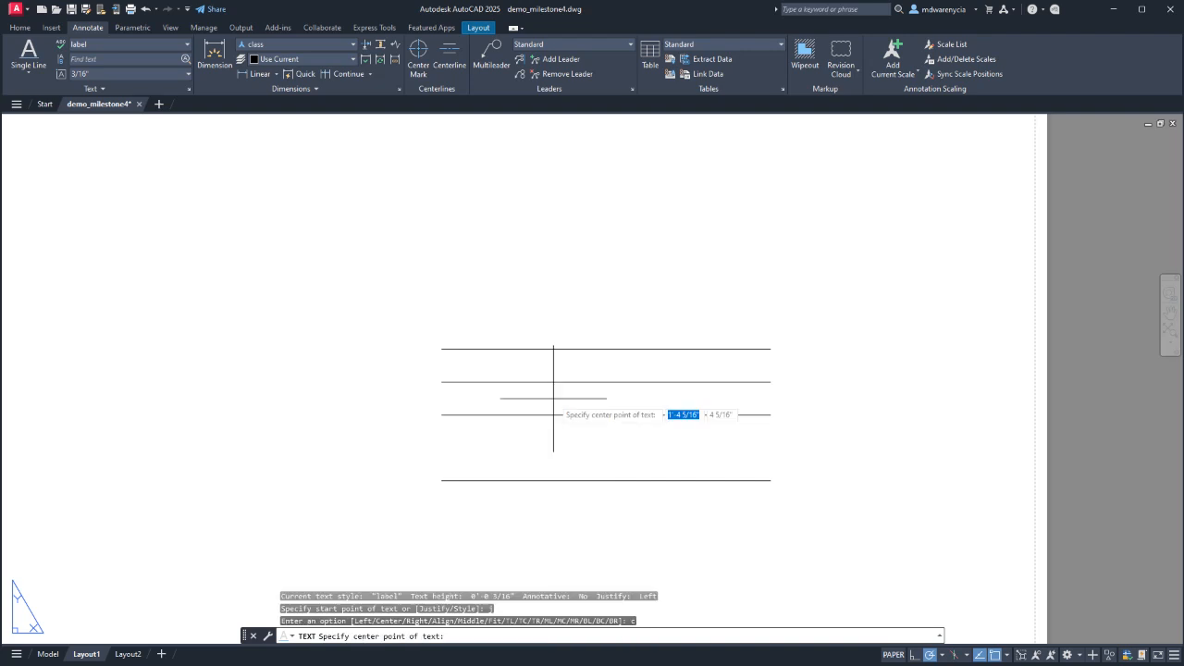
left_click(606, 415)
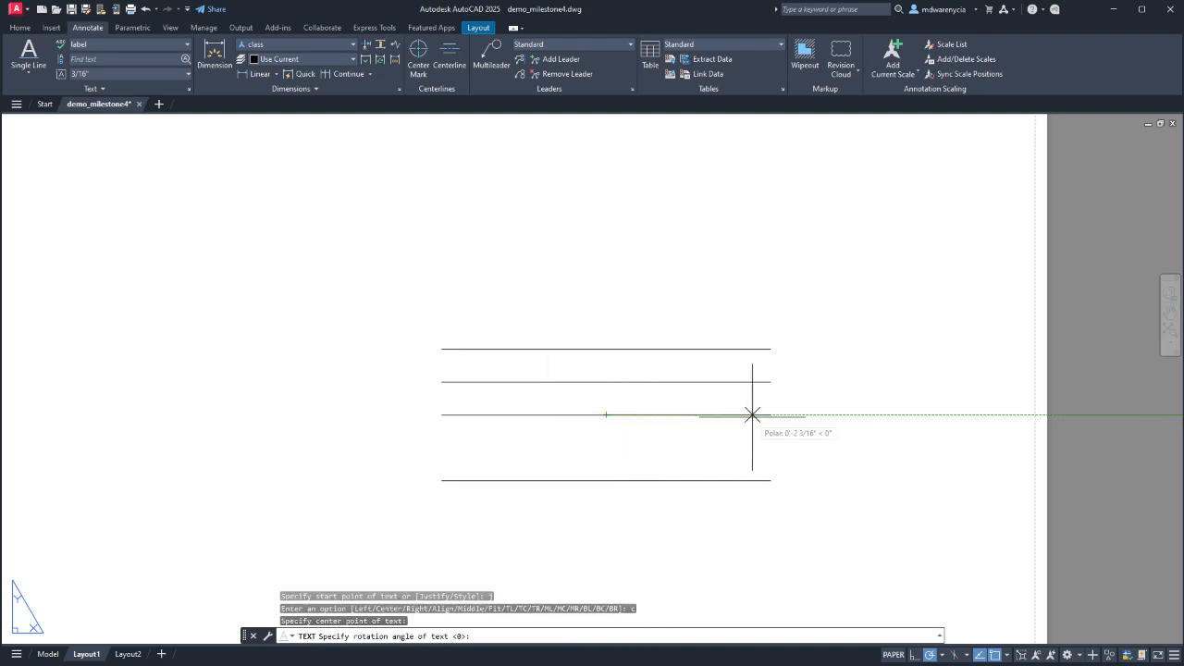
key("Return")
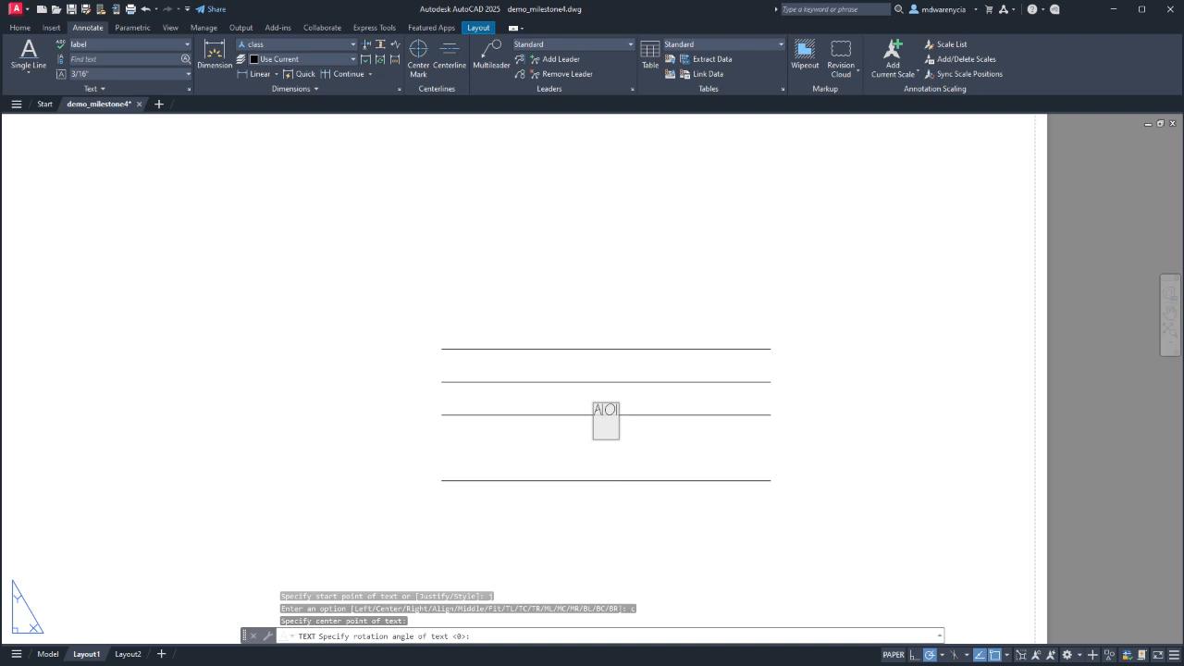
key("Return")
key("Return")
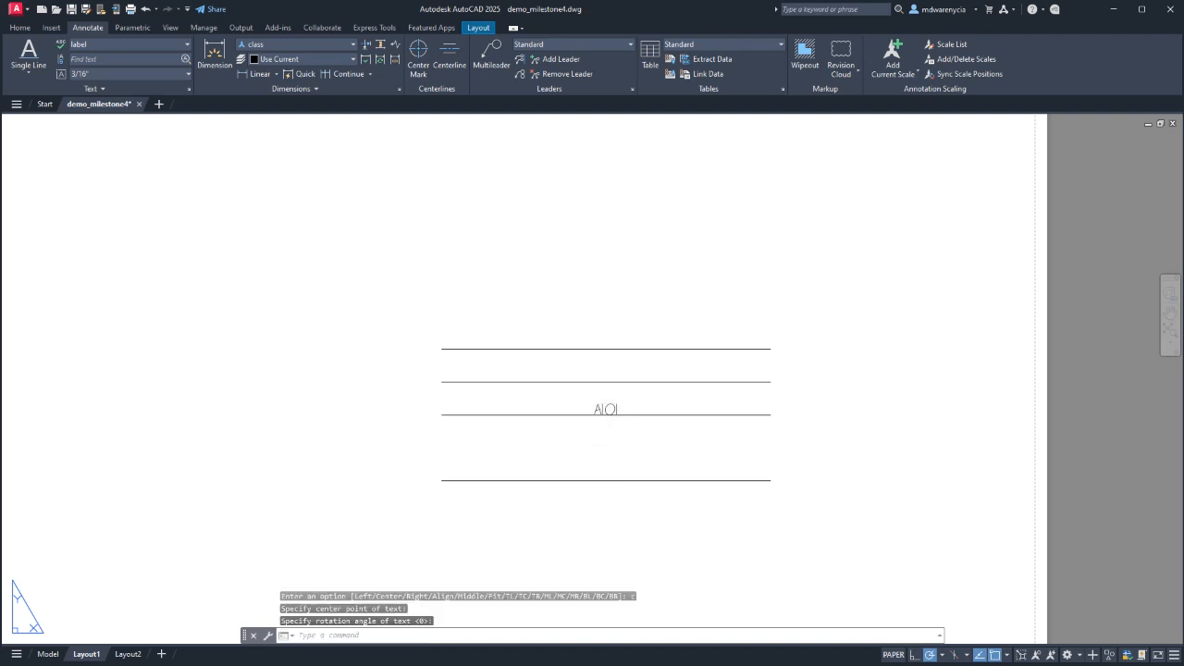
key("Escape")
key("Escape")
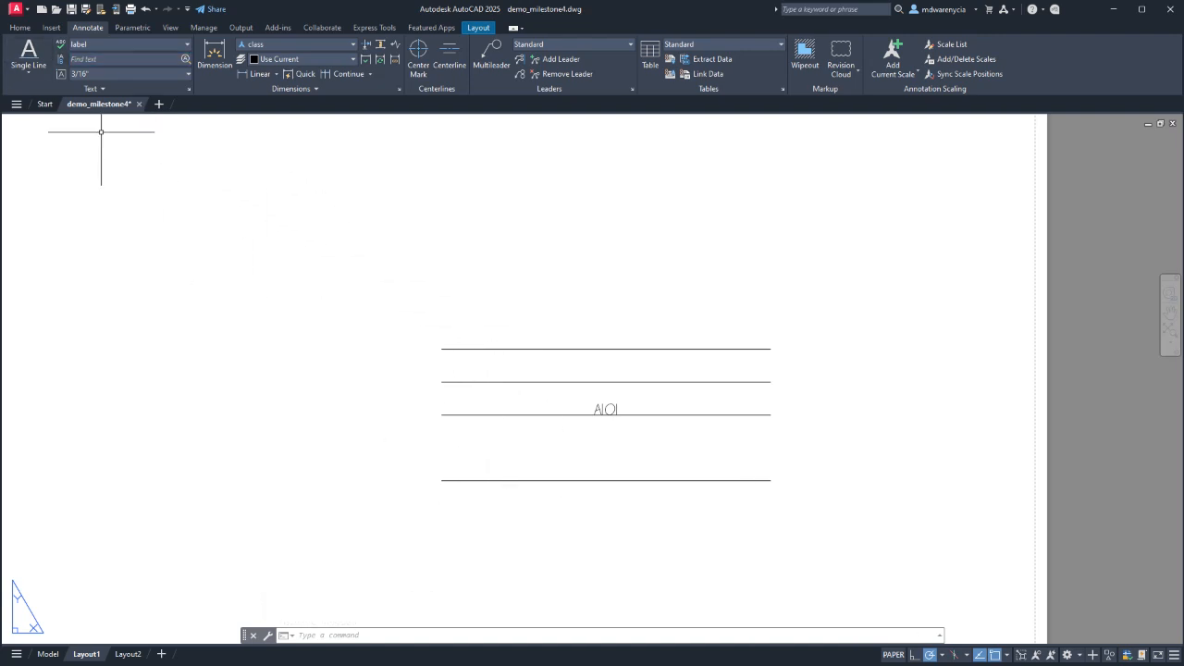
Create a new text style named pagenum with a height of 3/4 inch.
left_click(130, 43)
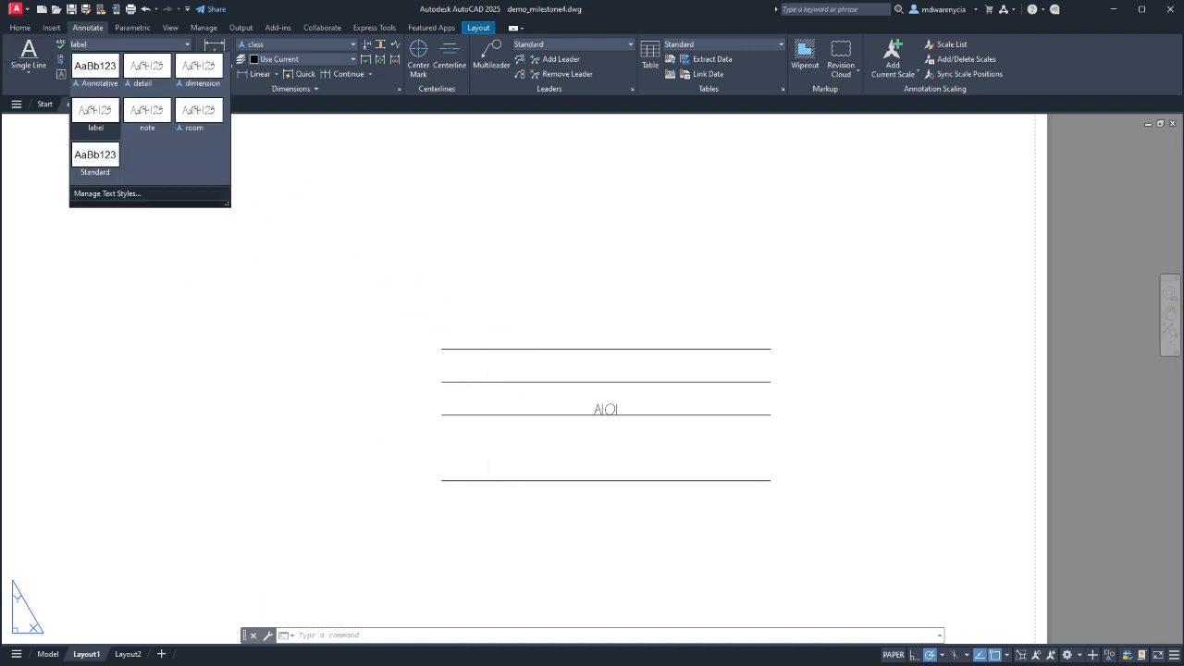
left_click(102, 195)
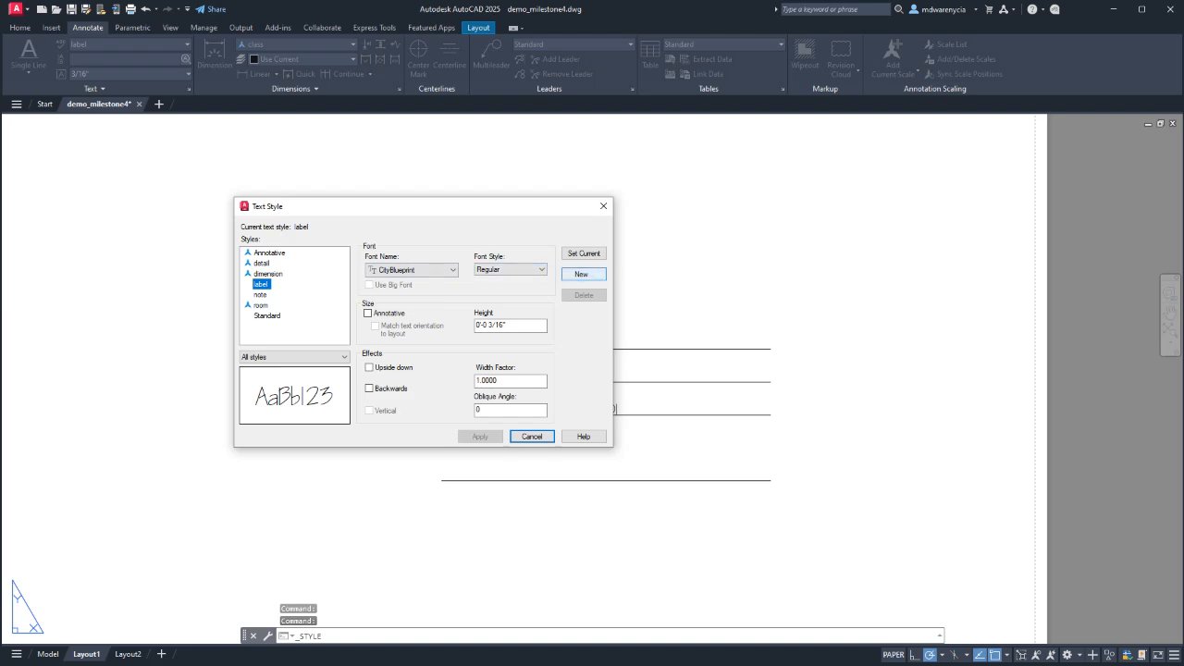
left_click(581, 274)
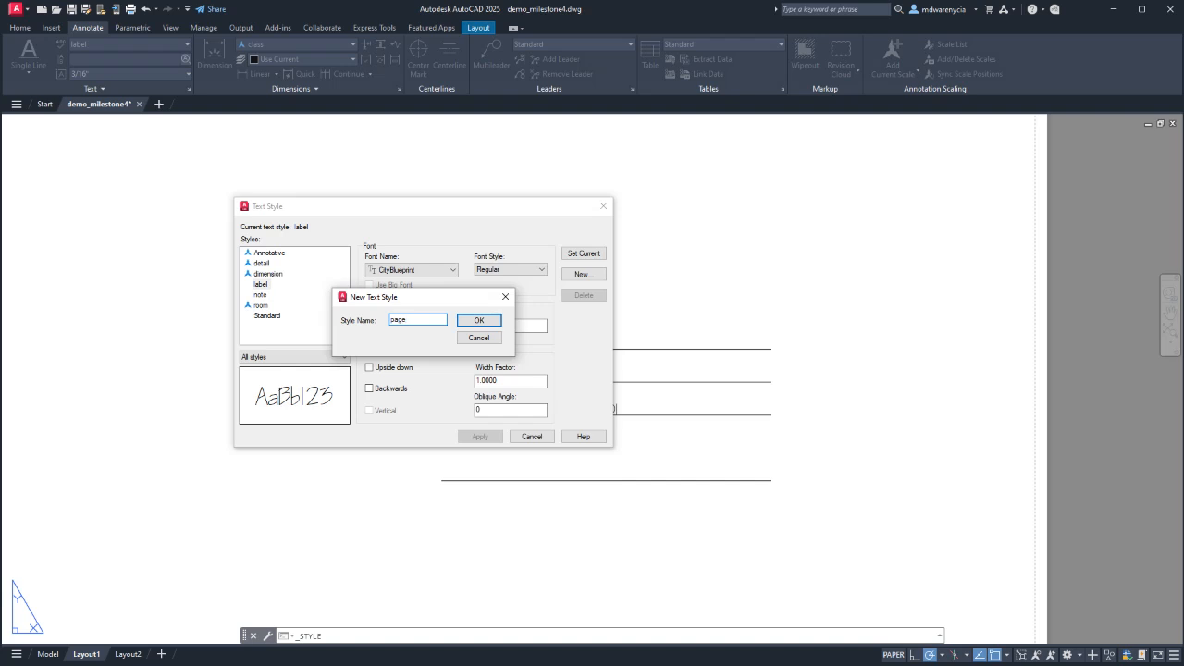
key("Return")
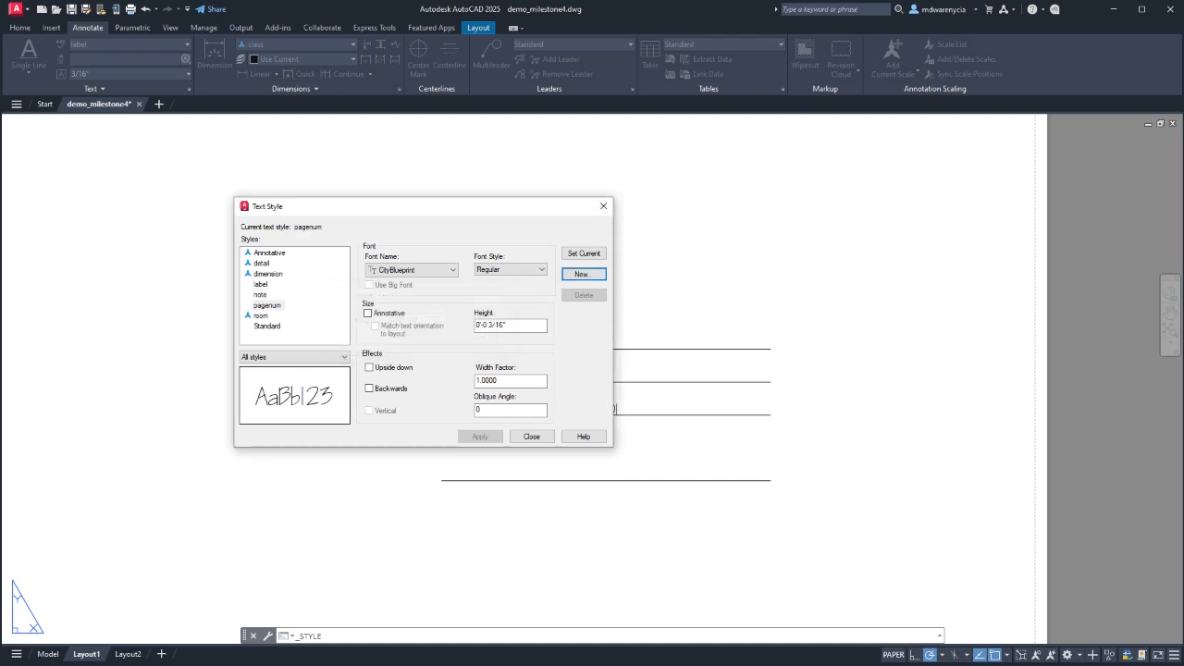
left_click(507, 325)
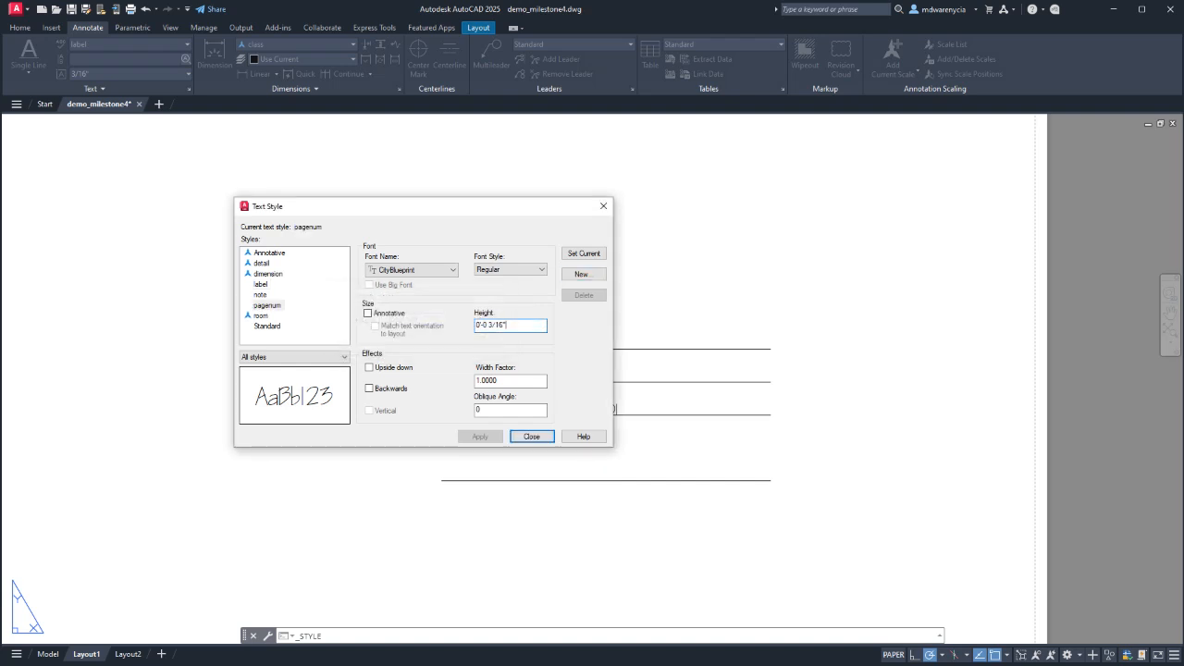
type("3/4")
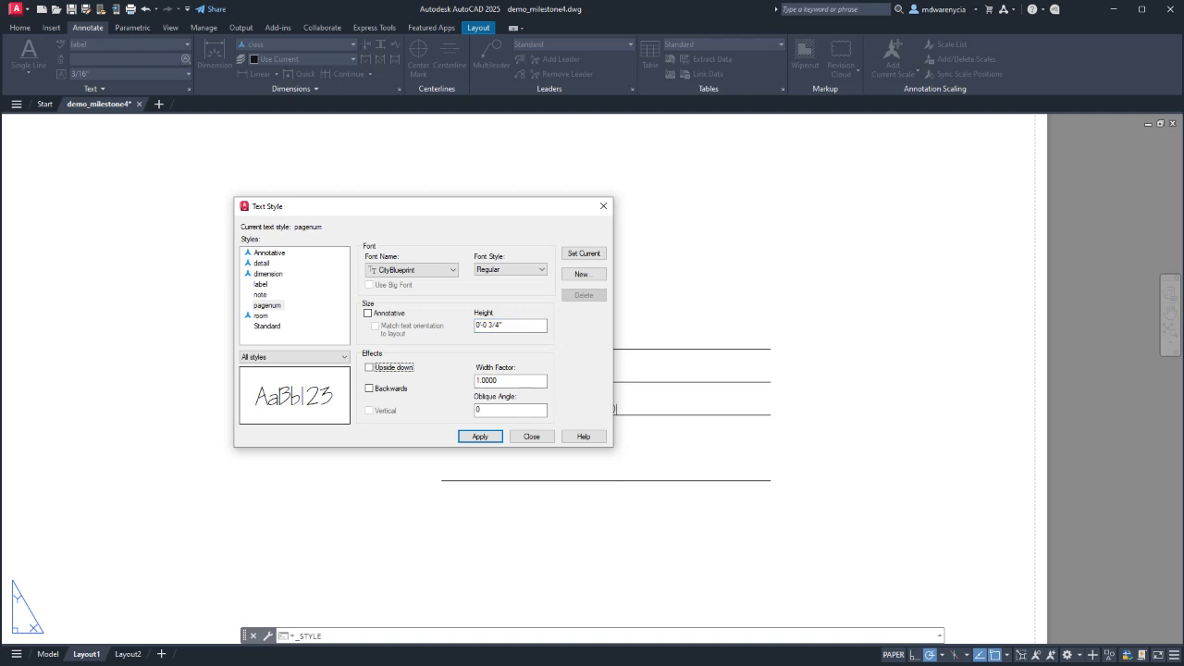
key("Return")
key("Return")
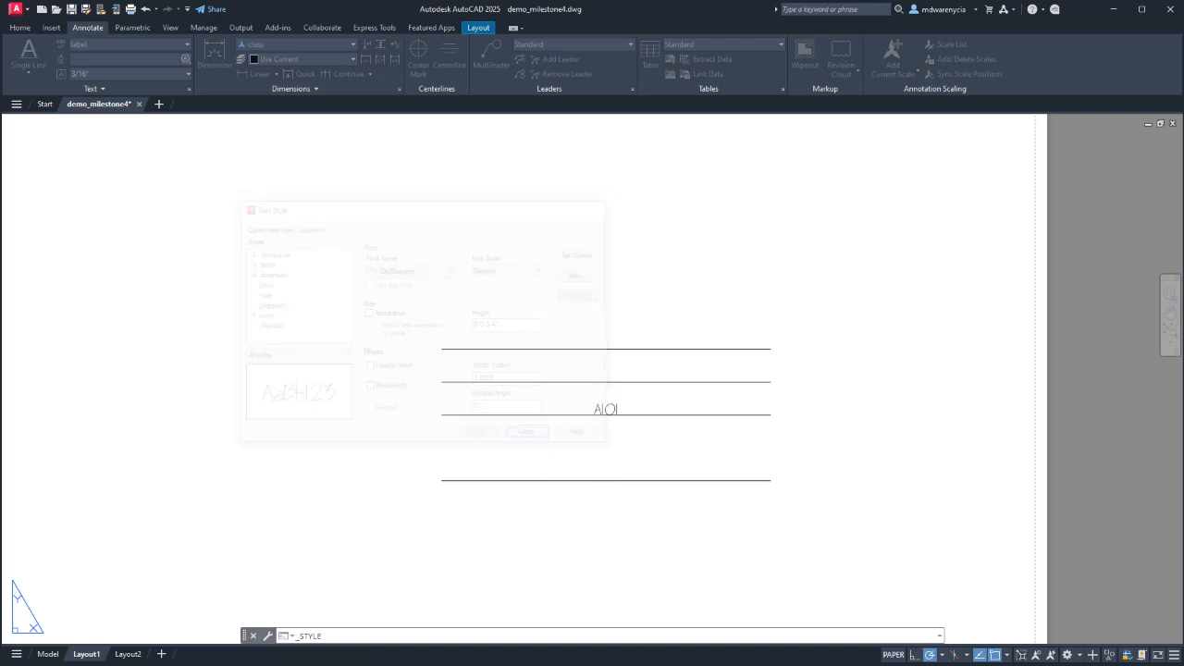
Change the A101 text to the pagenum text style.
left_click(600, 410)
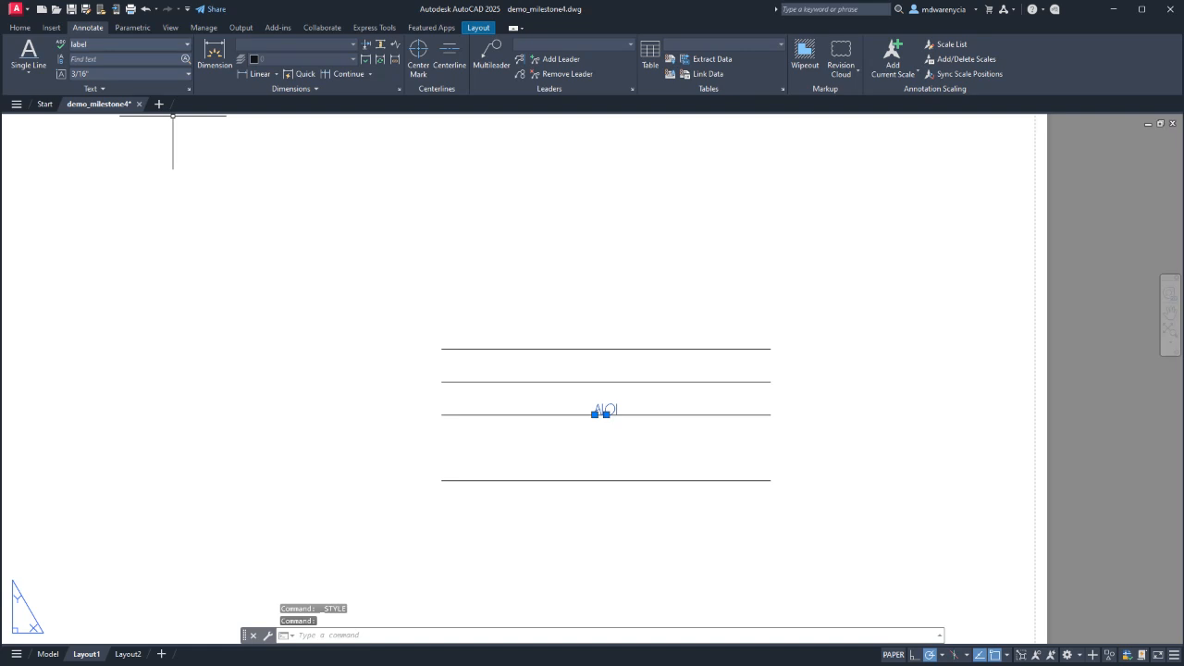
left_click(129, 43)
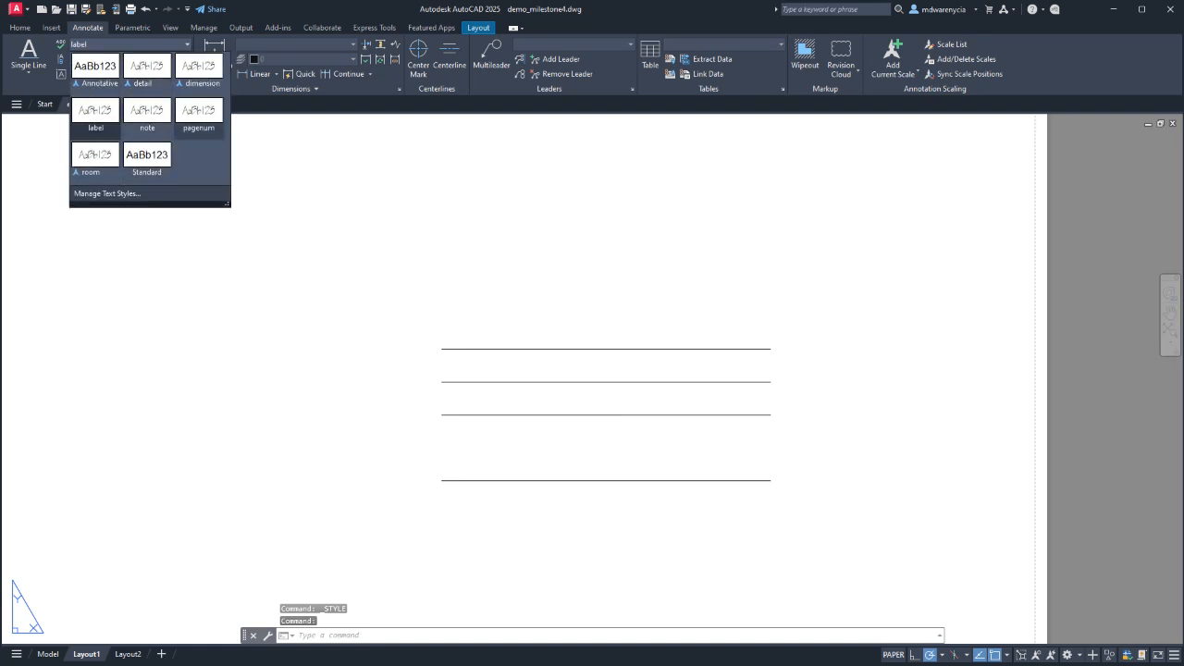
left_click(199, 111)
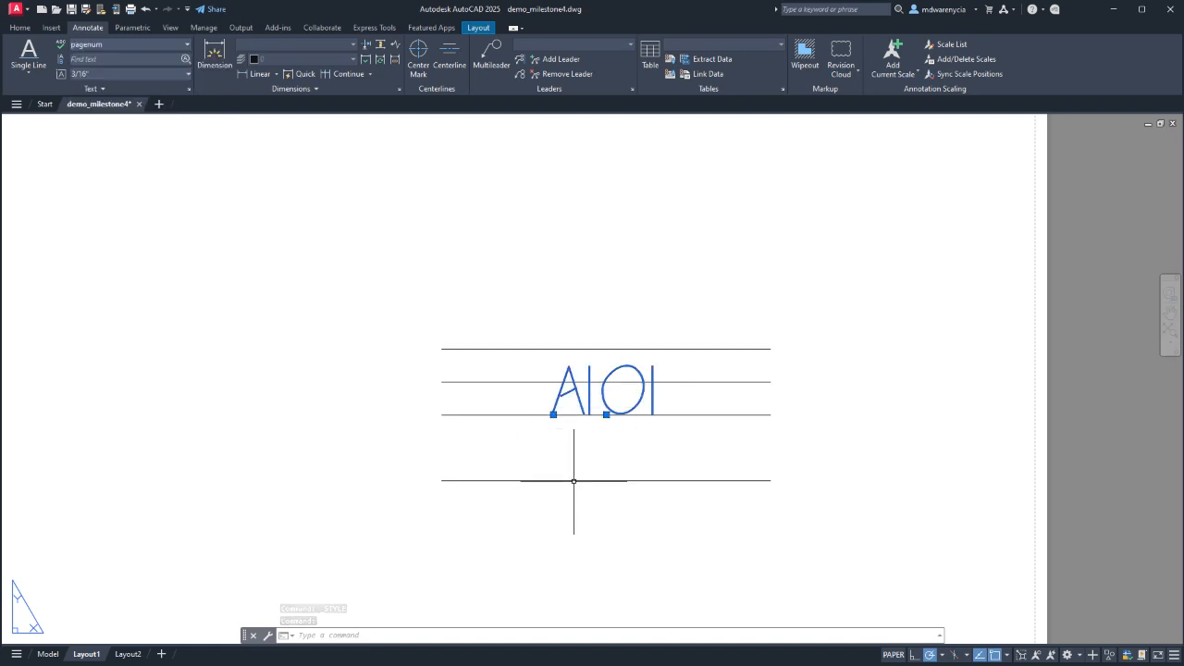
Move the A101 text 7/8 inch straight down into the space between the two lowest lines.
middle_click_drag(574, 482, 555, 407)
type("m")
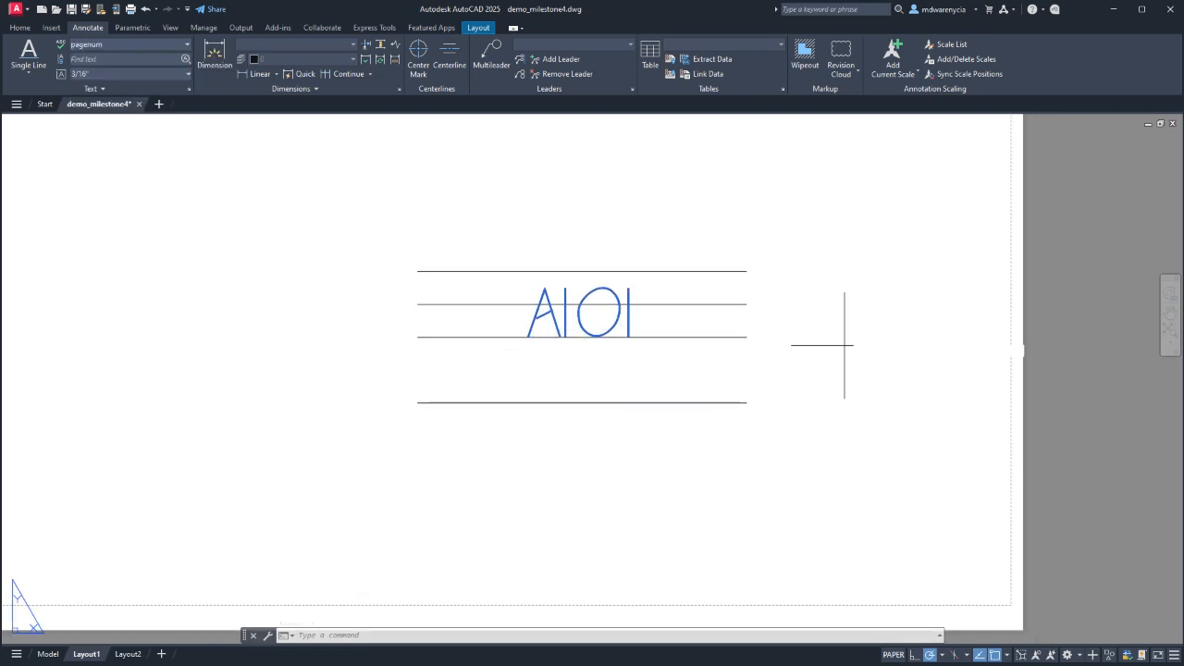
key("Return")
left_click(843, 308)
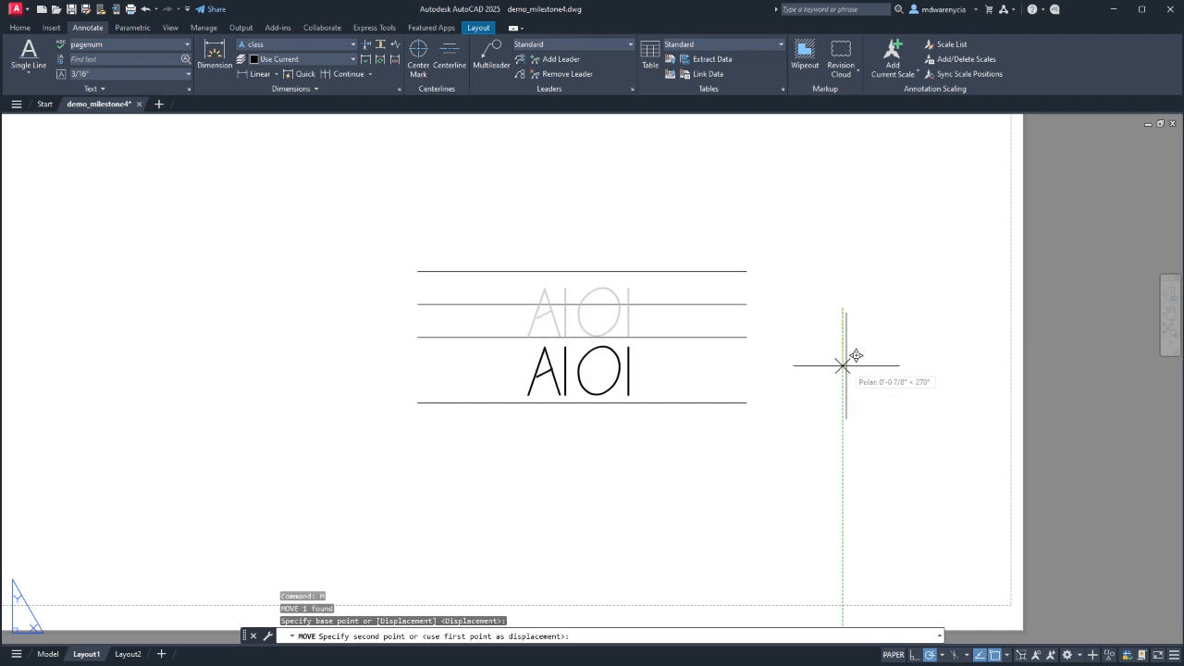
type("7/8")
key("Return")
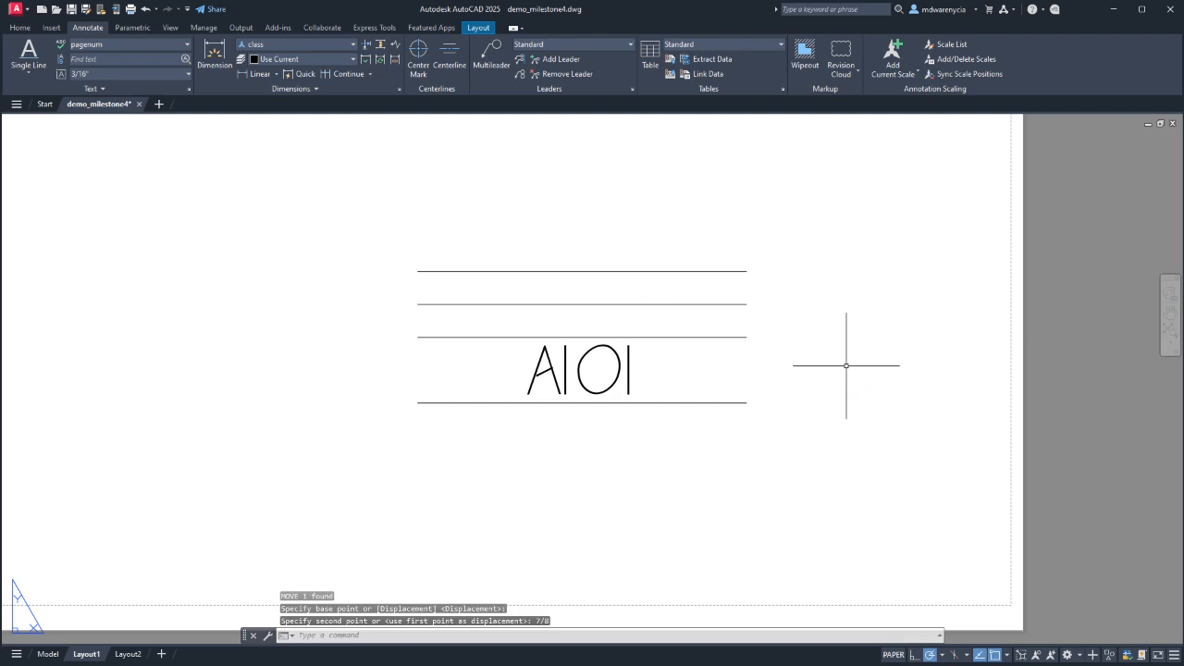
key("Escape")
key("Escape")
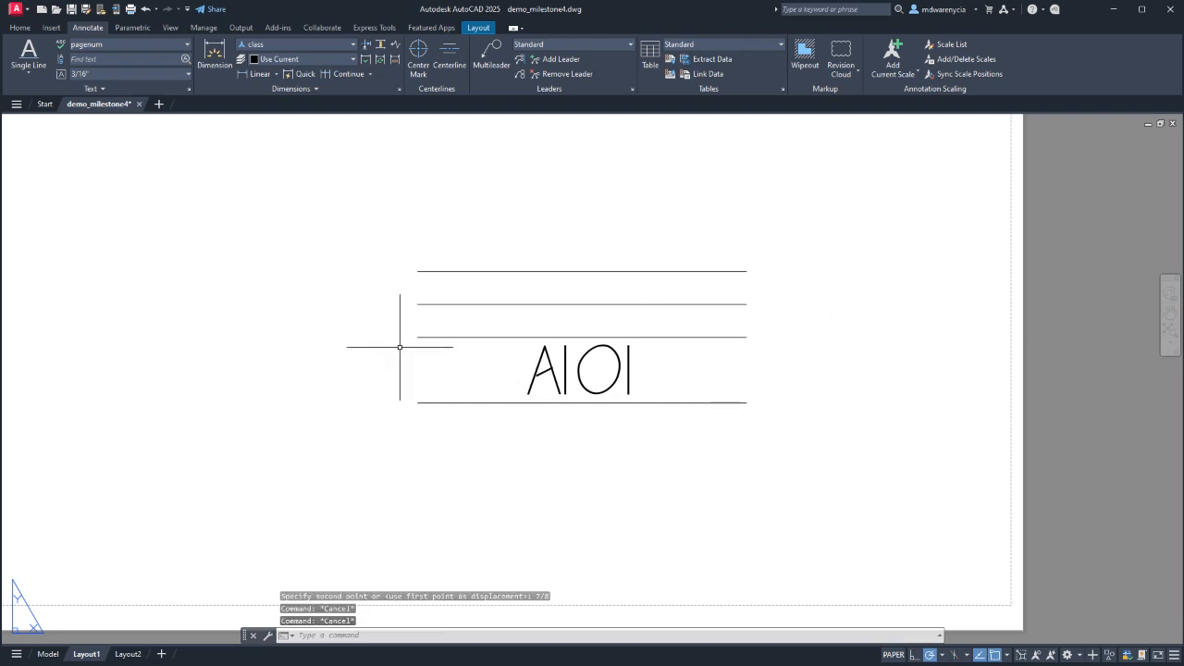
Make note the current text style.
scroll(481, 317, "up", 2)
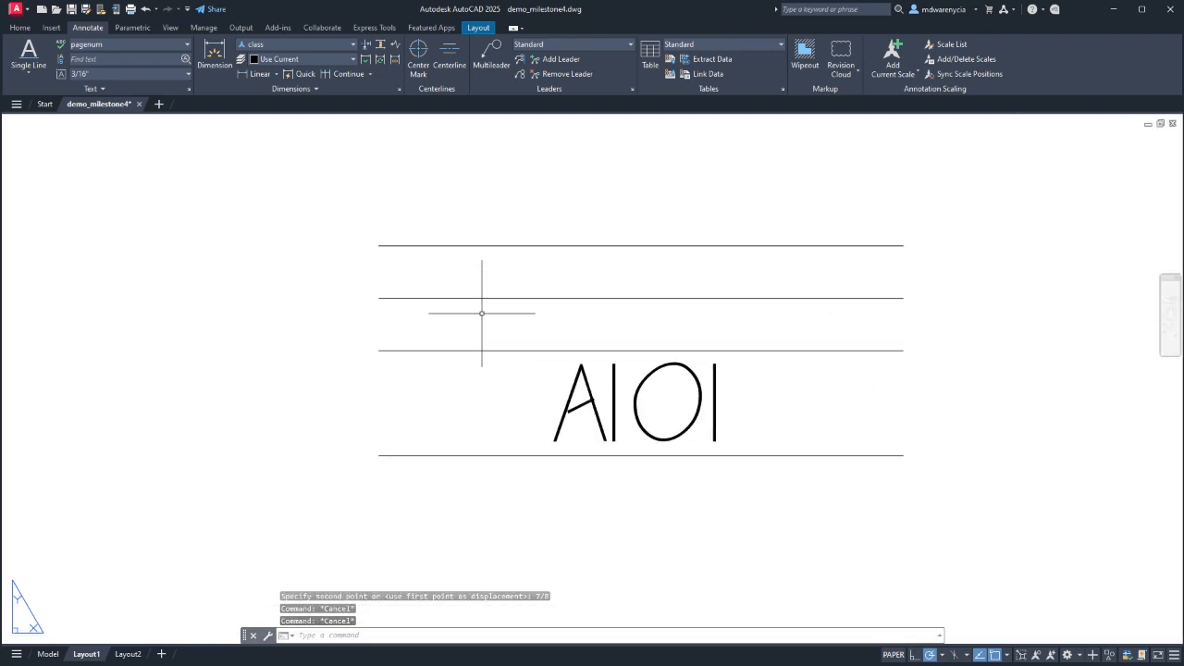
left_click(187, 44)
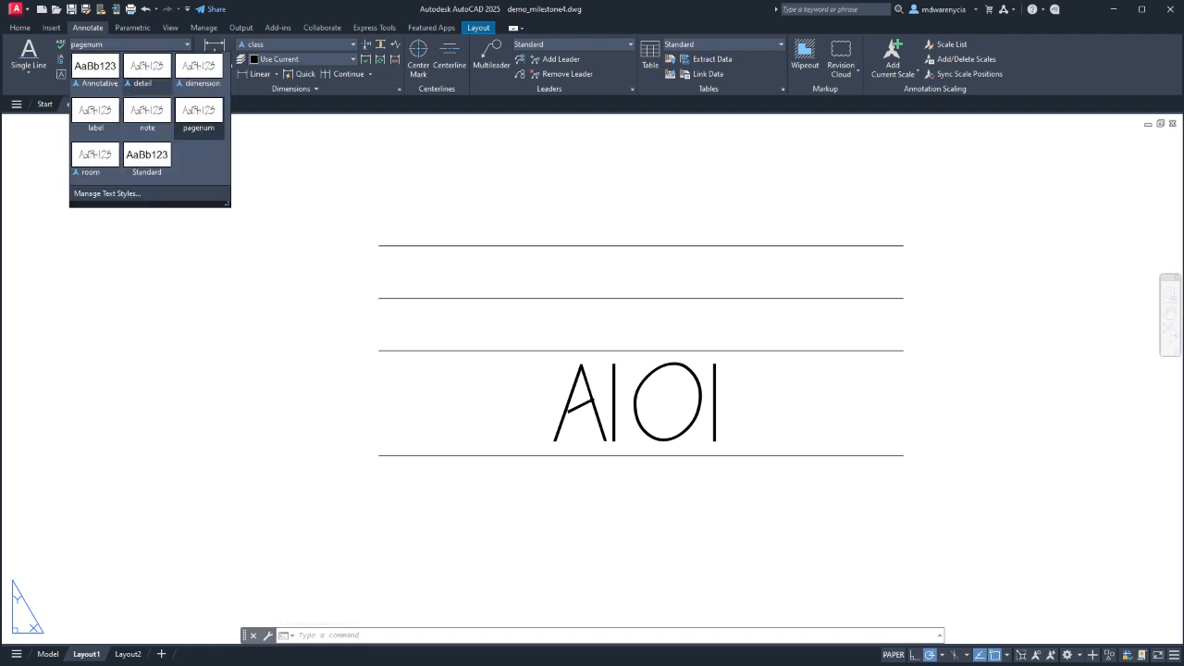
left_click(147, 110)
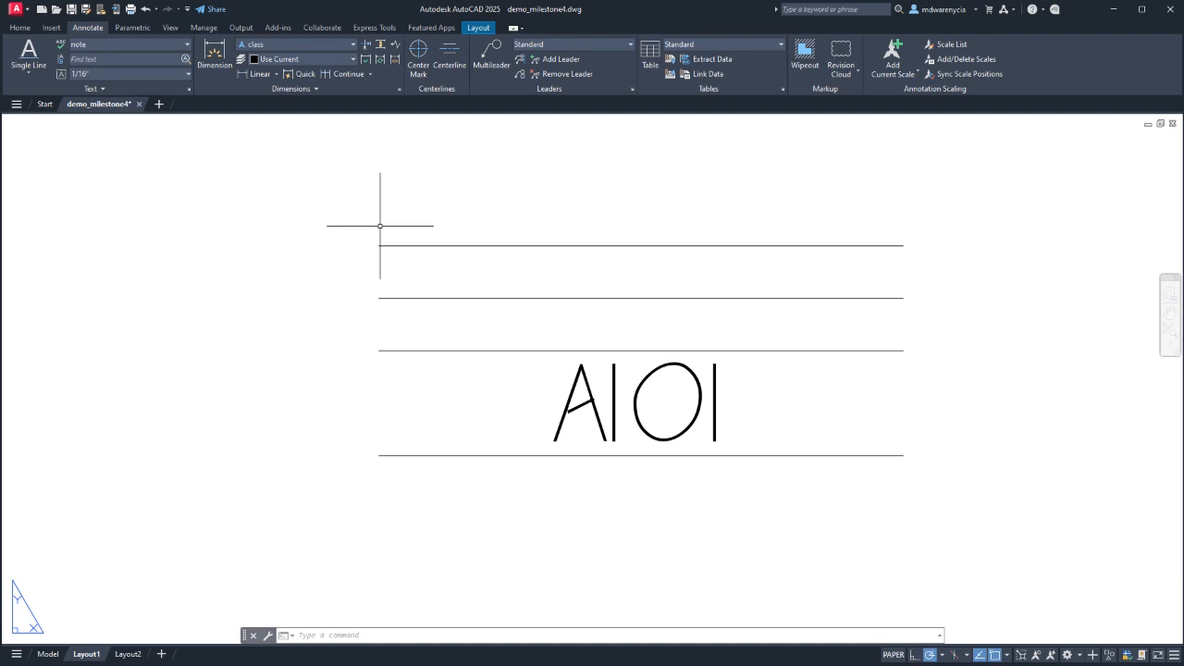
Try placing the single-line text Name, center-justified, at the left endpoint of the top title-block line, and erase it.
key("Return")
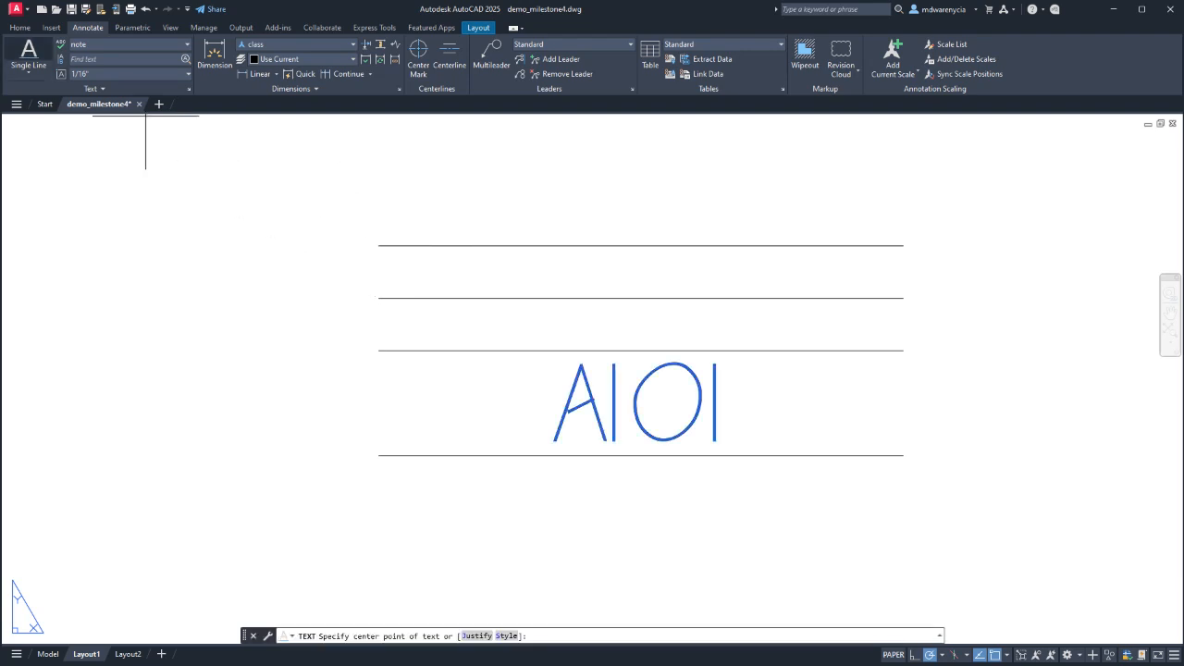
left_click(378, 245)
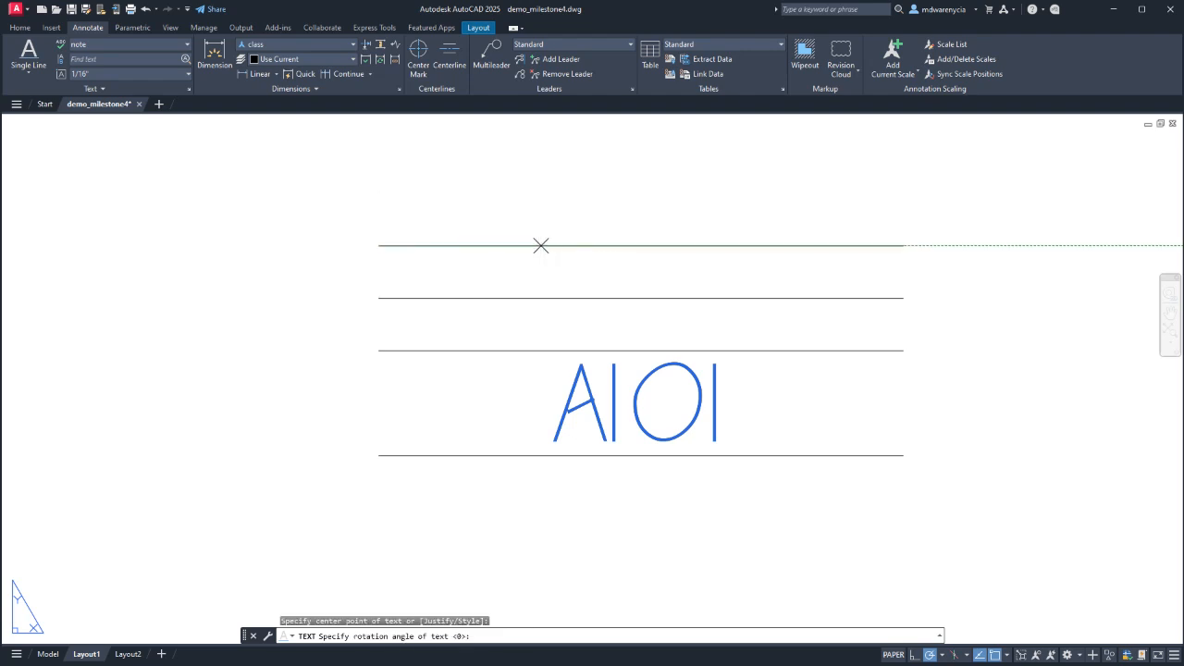
key("Return")
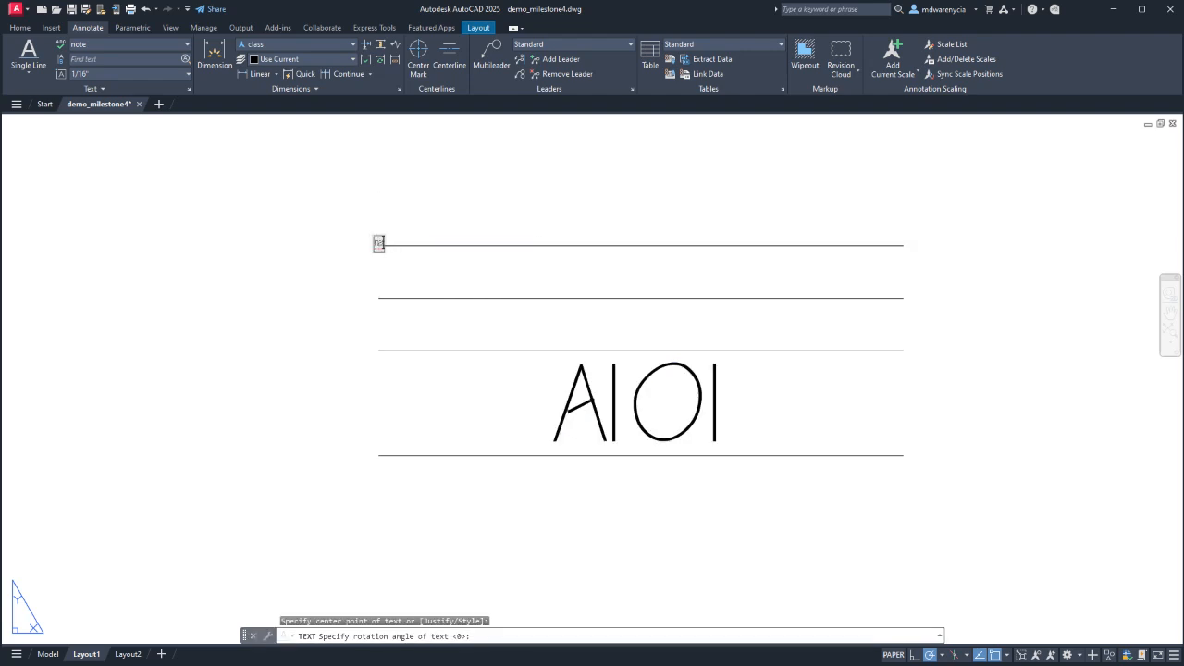
type("Name")
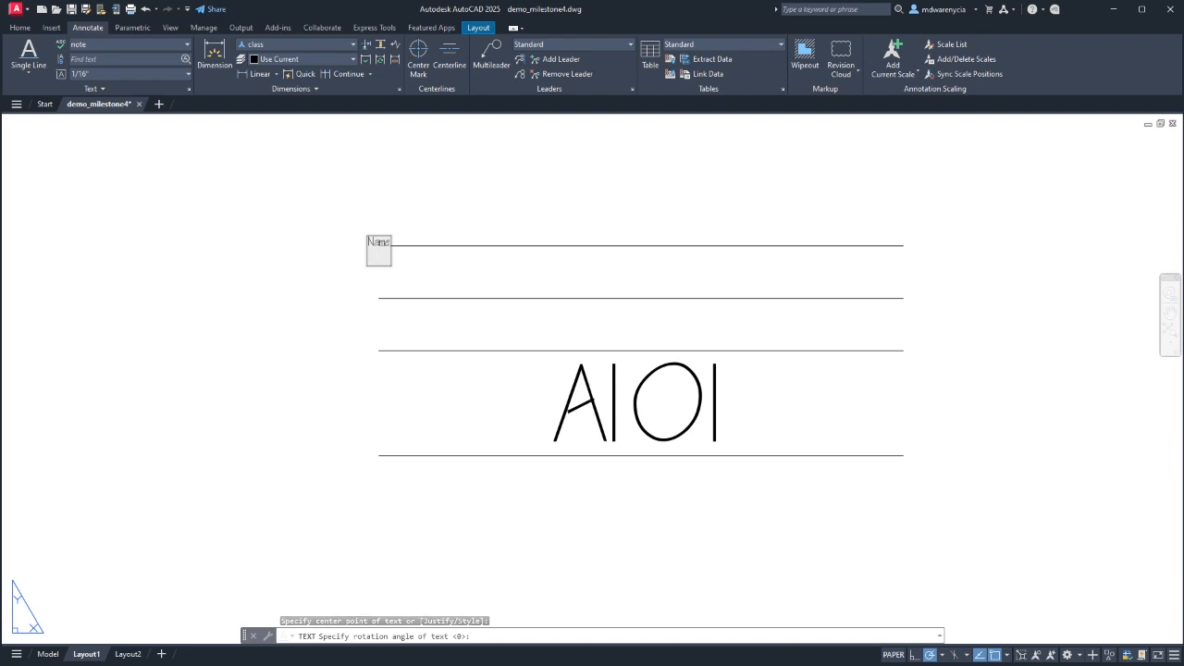
key("Return")
left_click(381, 243)
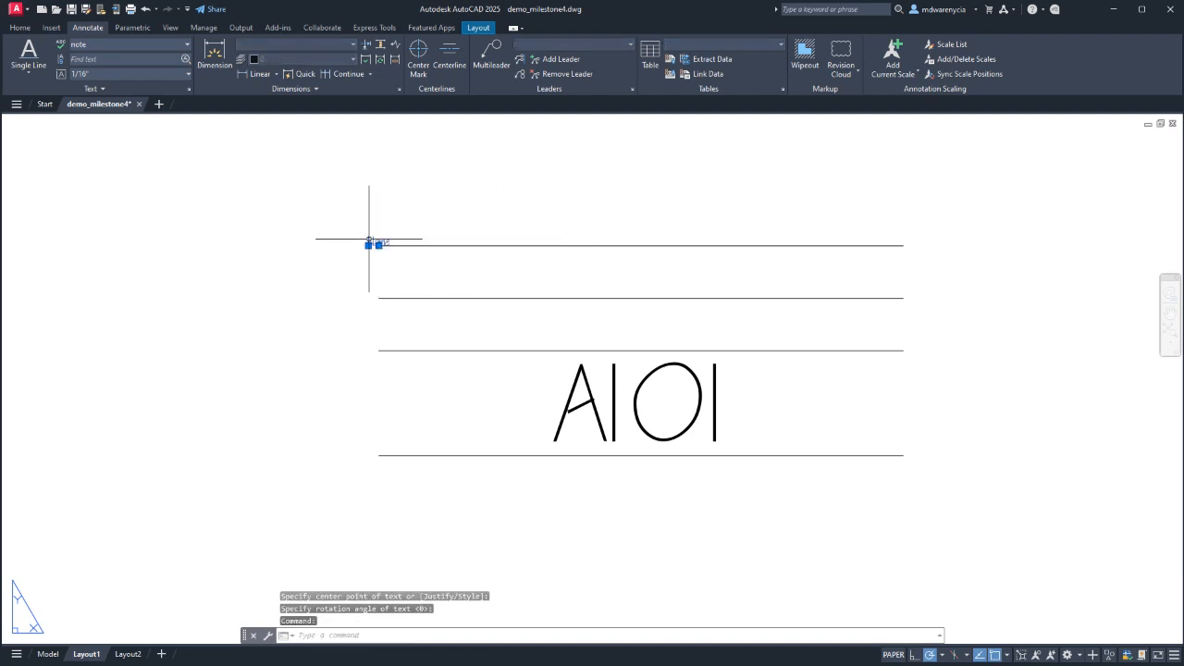
key("Delete")
Place the single-line text Name with left justification at the left endpoint of the top title-block line, unrotated.
left_click(29, 73)
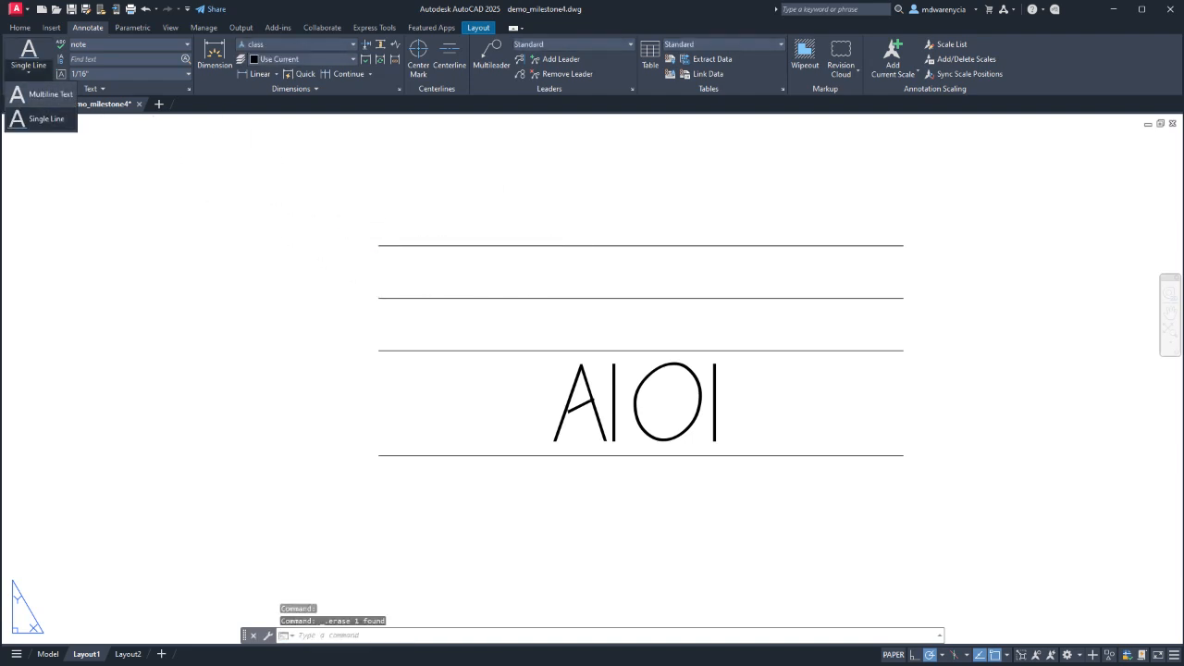
left_click(37, 116)
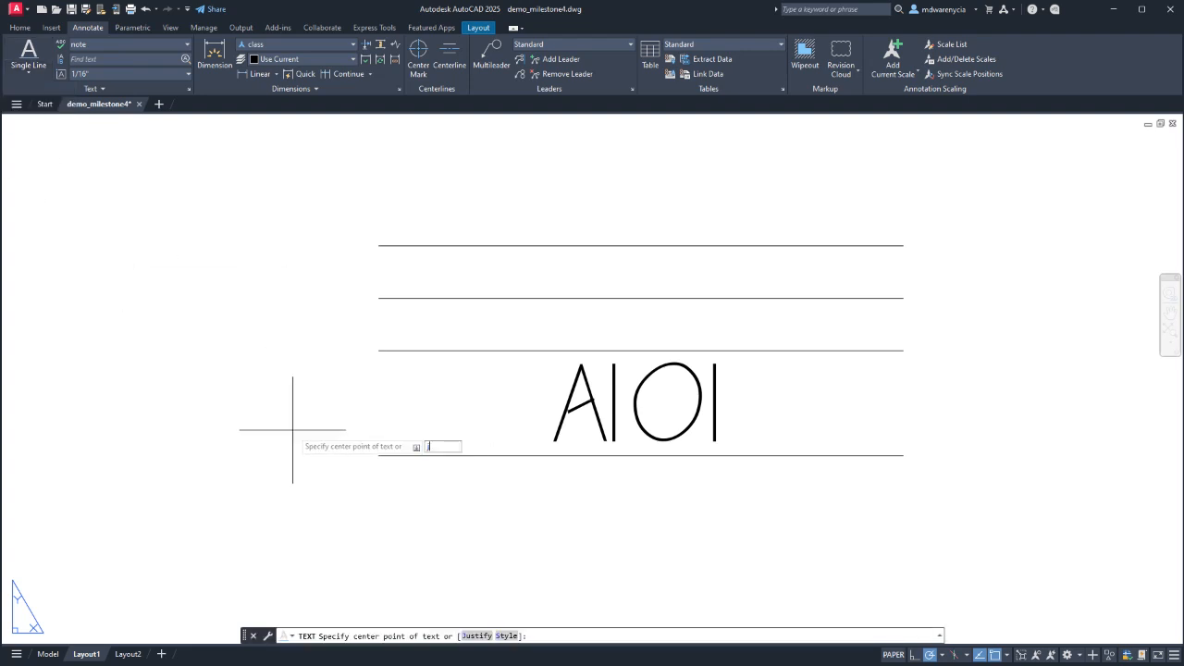
key("Return")
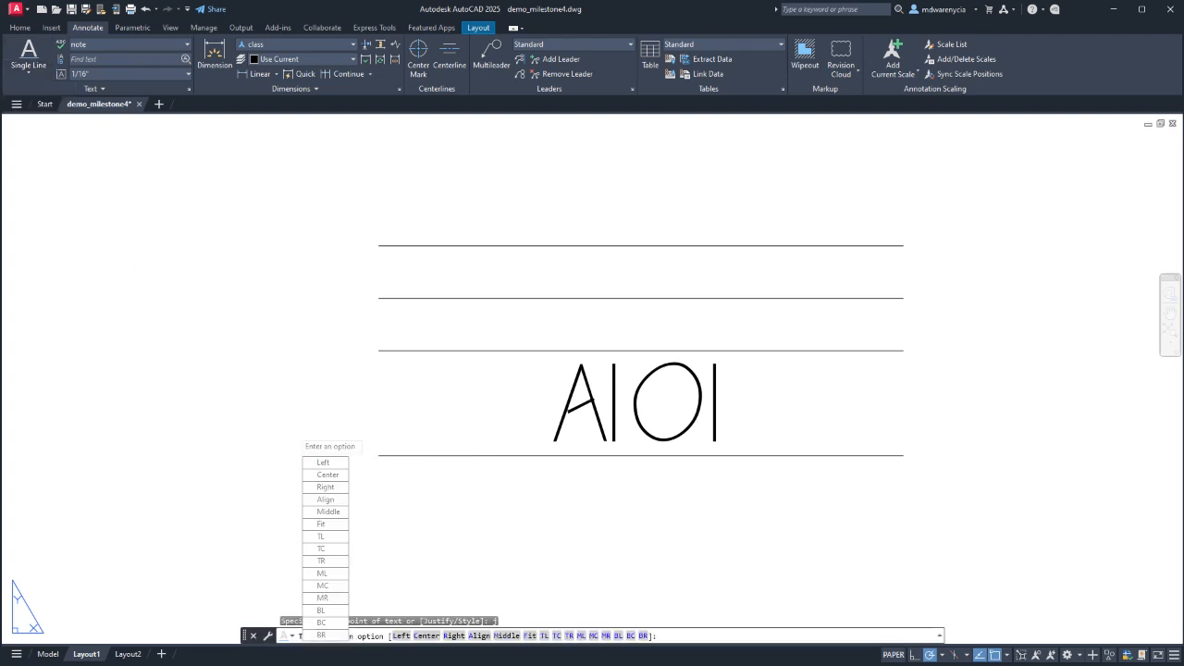
type("l")
key("Return")
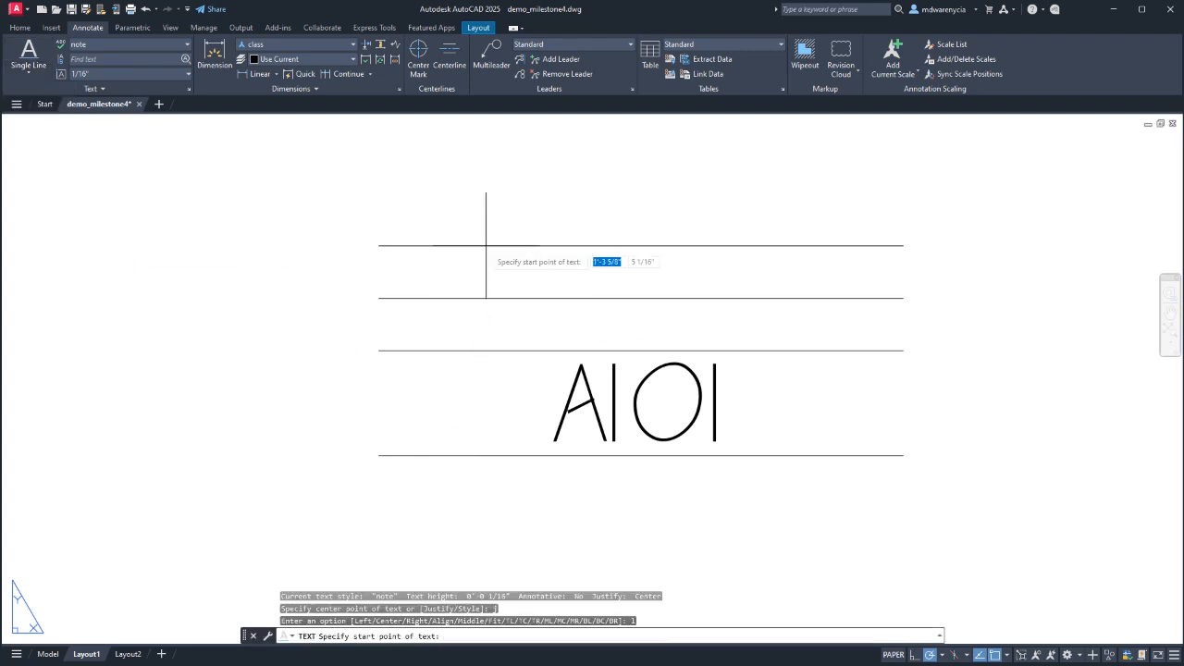
left_click(378, 245)
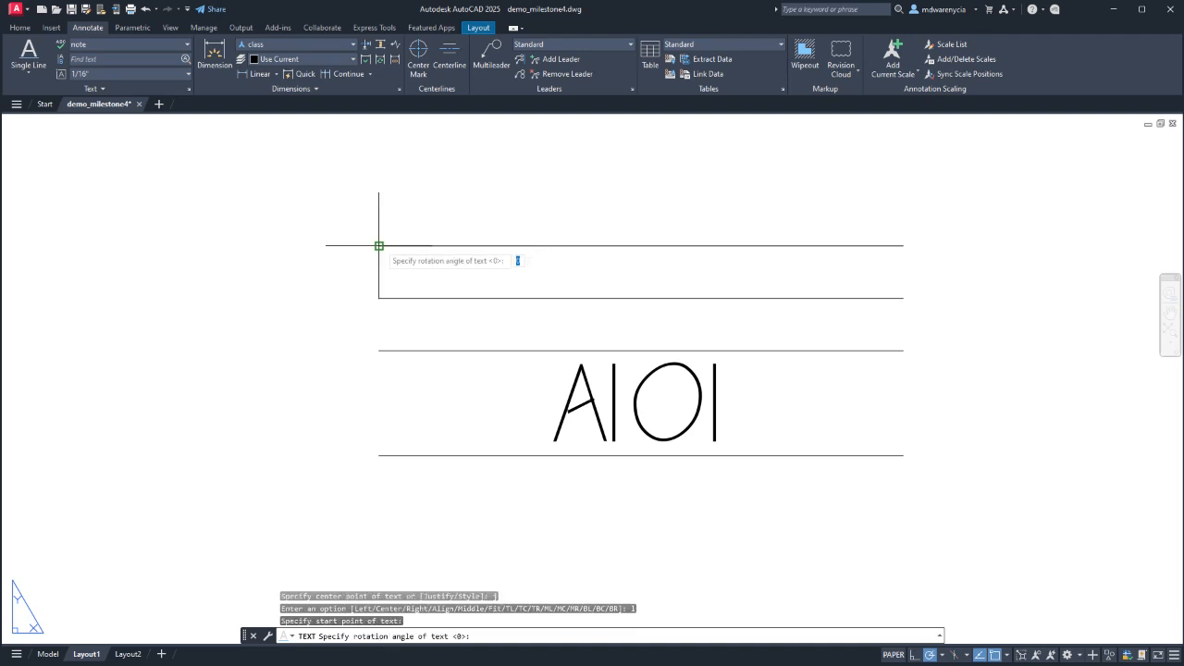
left_click(466, 245)
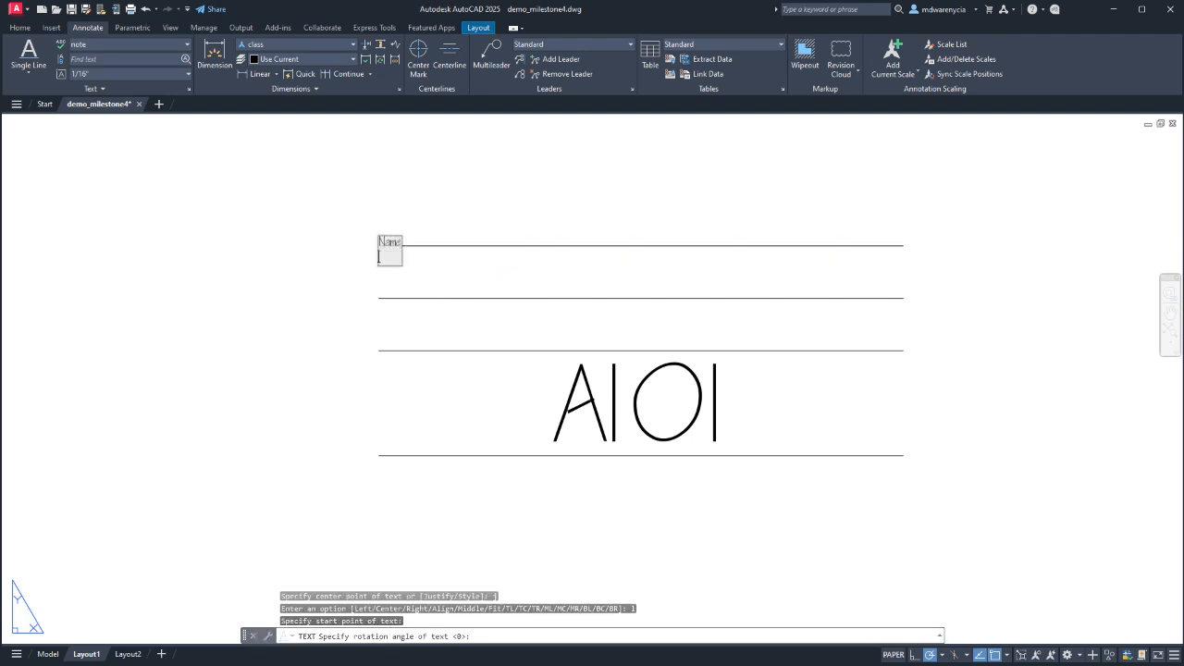
key("Return")
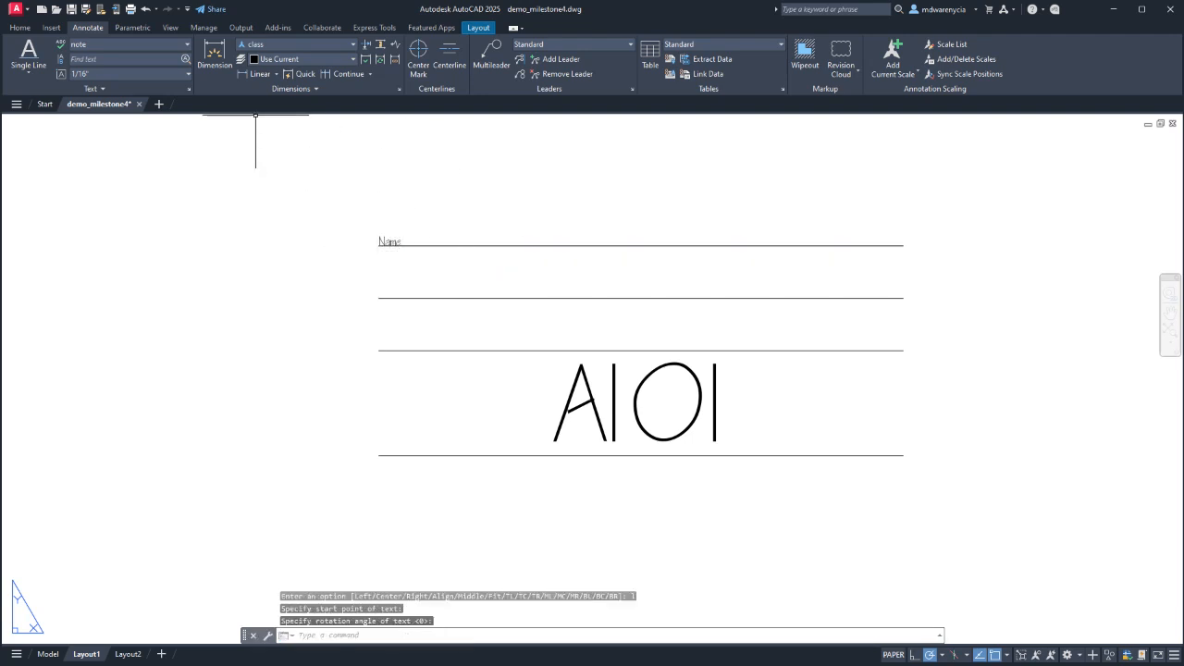
Place the person's full name as unrotated single-line text in the label style at the top line's left endpoint.
left_click(129, 43)
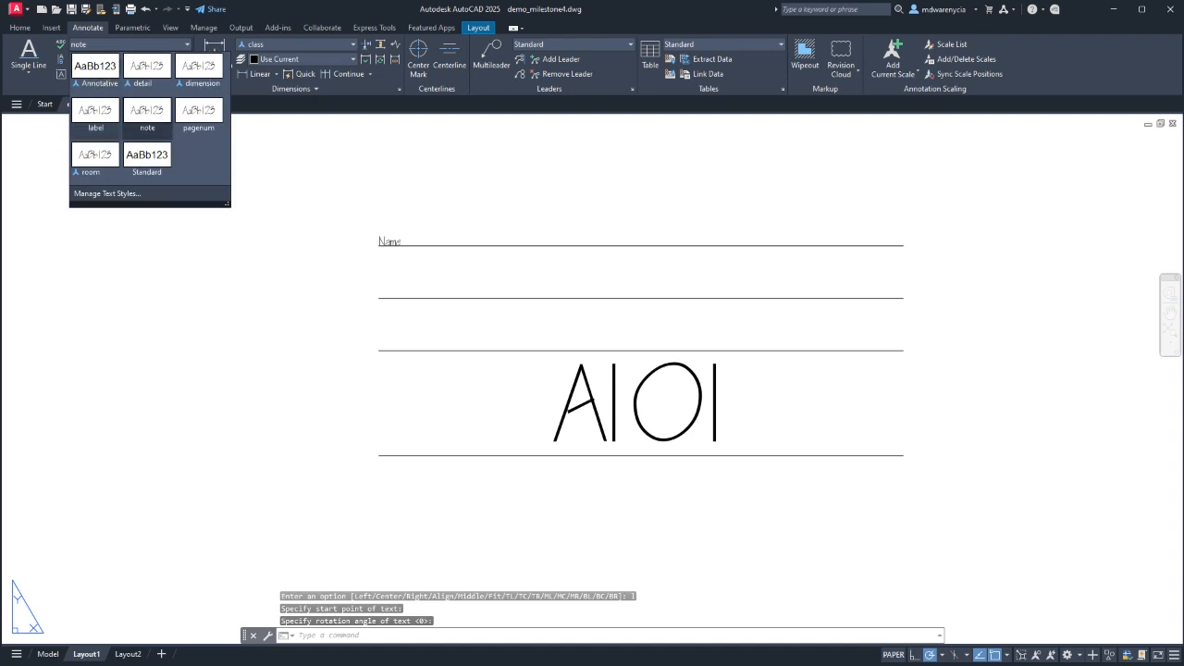
left_click(179, 152)
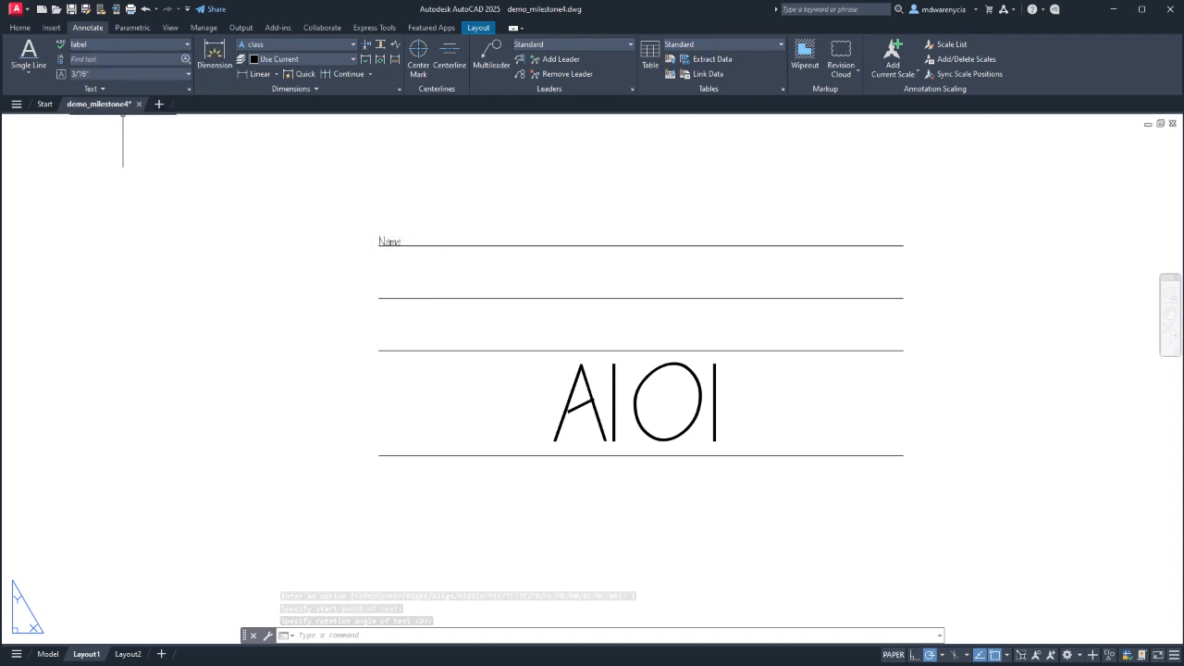
left_click(28, 58)
left_click(379, 245)
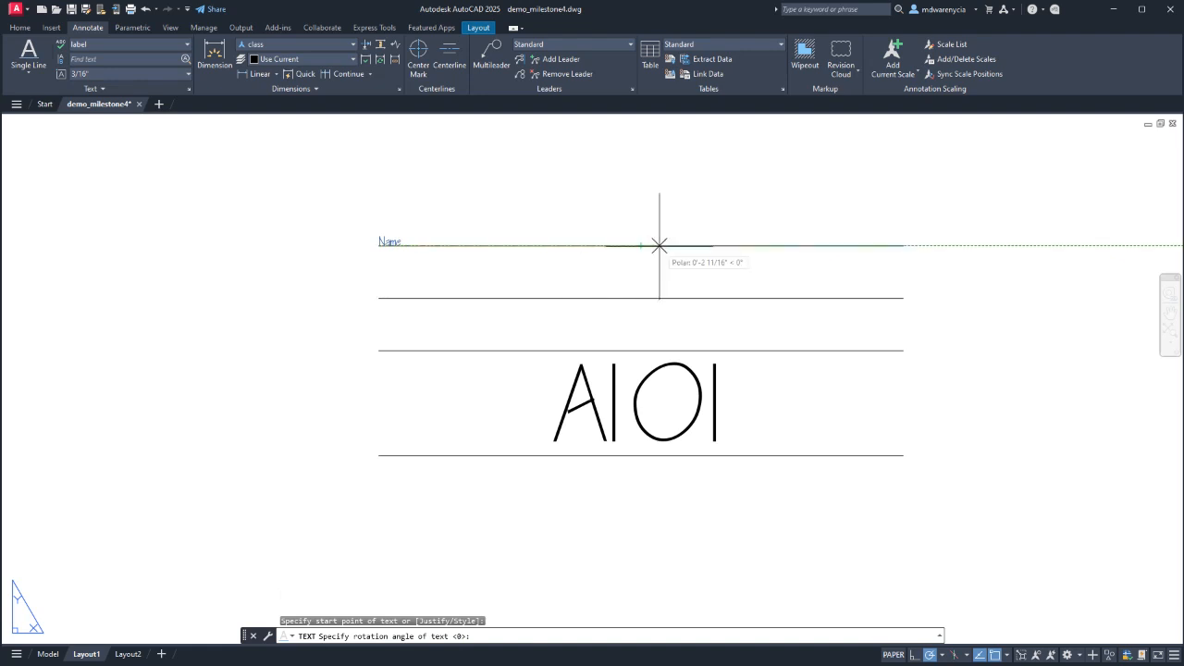
key("Return")
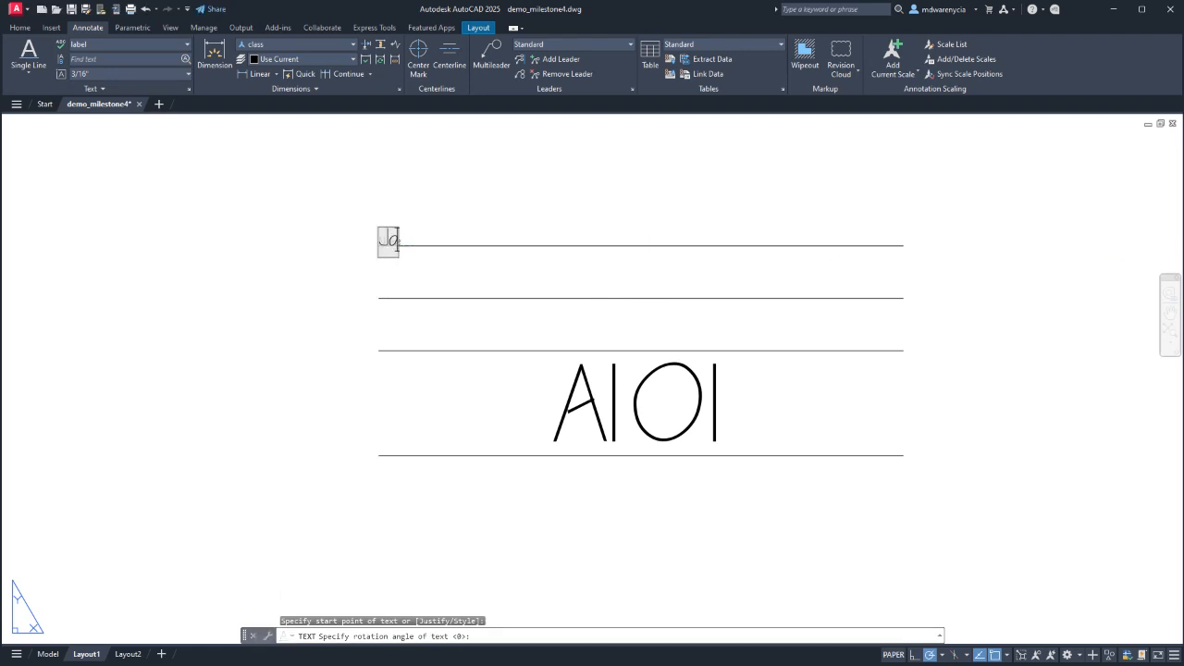
type("John Doe")
key("Return")
key("Return")
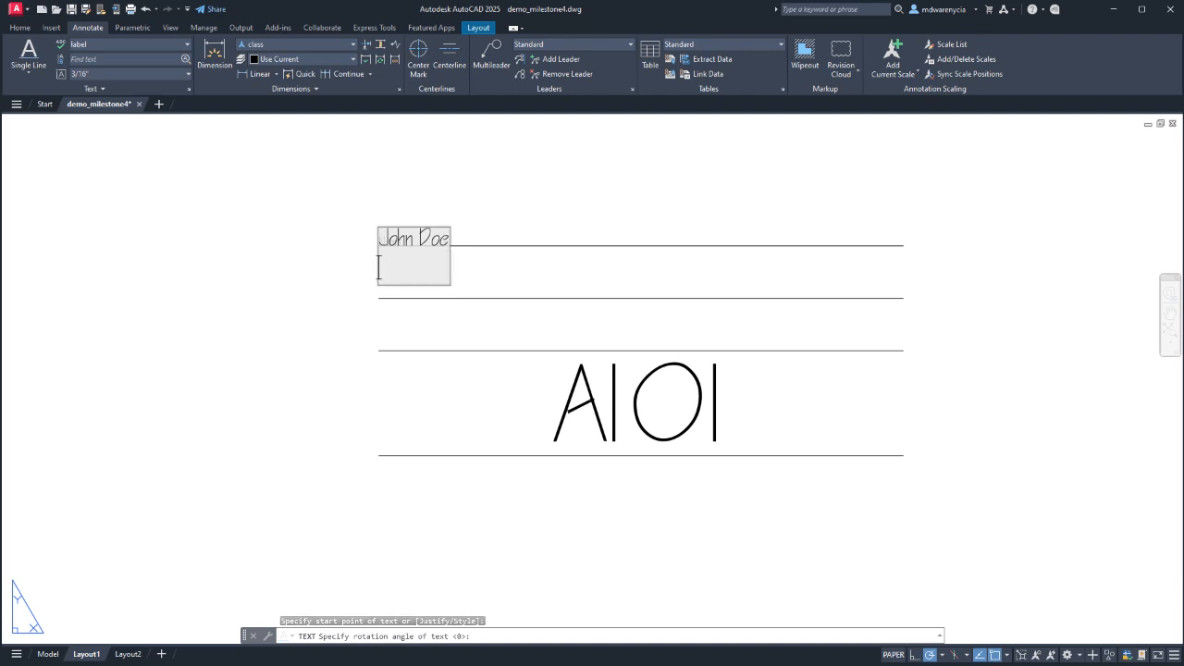
key("Escape")
key("Escape")
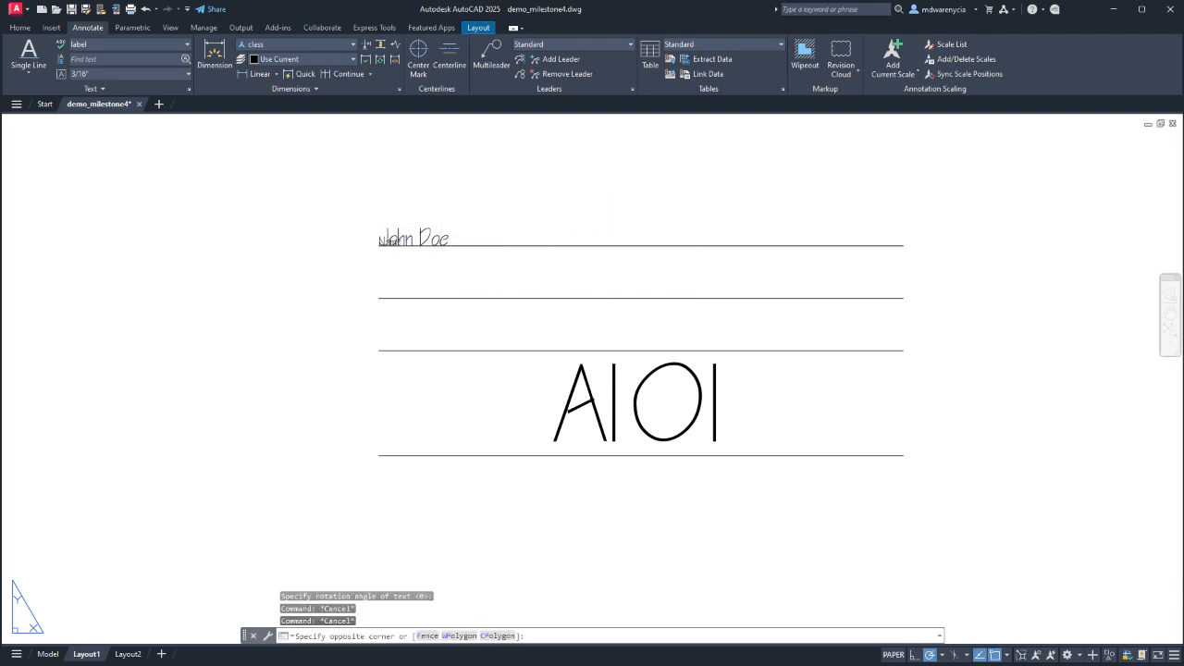
Try moving the full-name text 3/6 inch straight down, and undo the move.
left_click(421, 231)
scroll(357, 230, "up", 3)
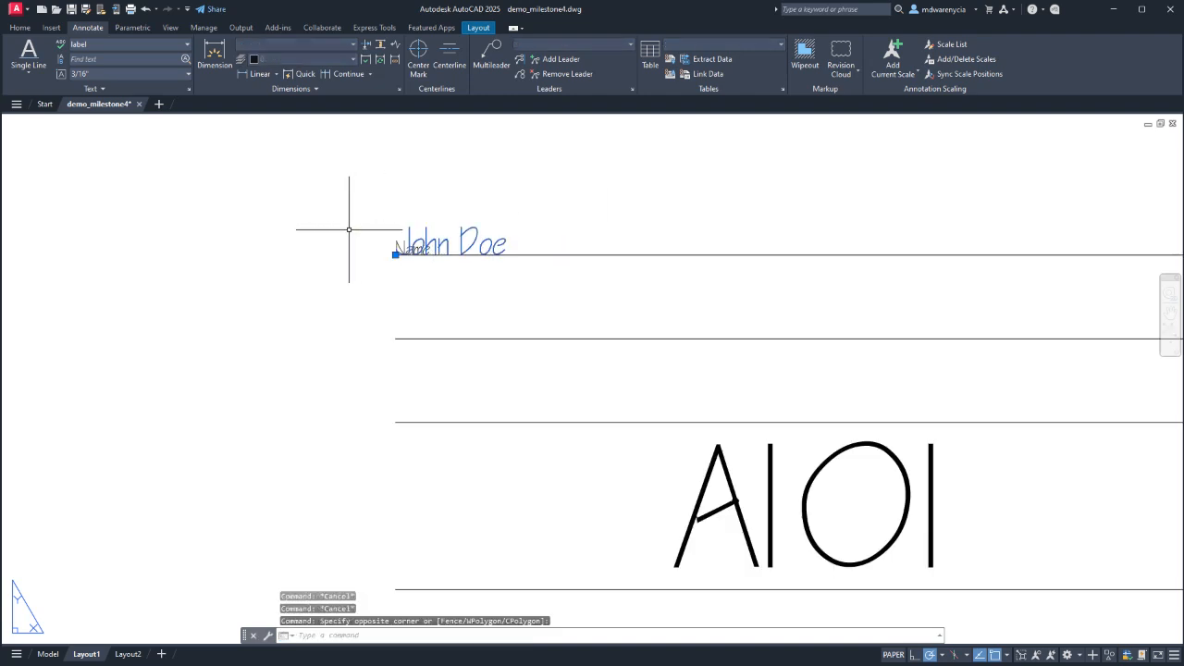
type("m")
key("Return")
left_click(378, 272)
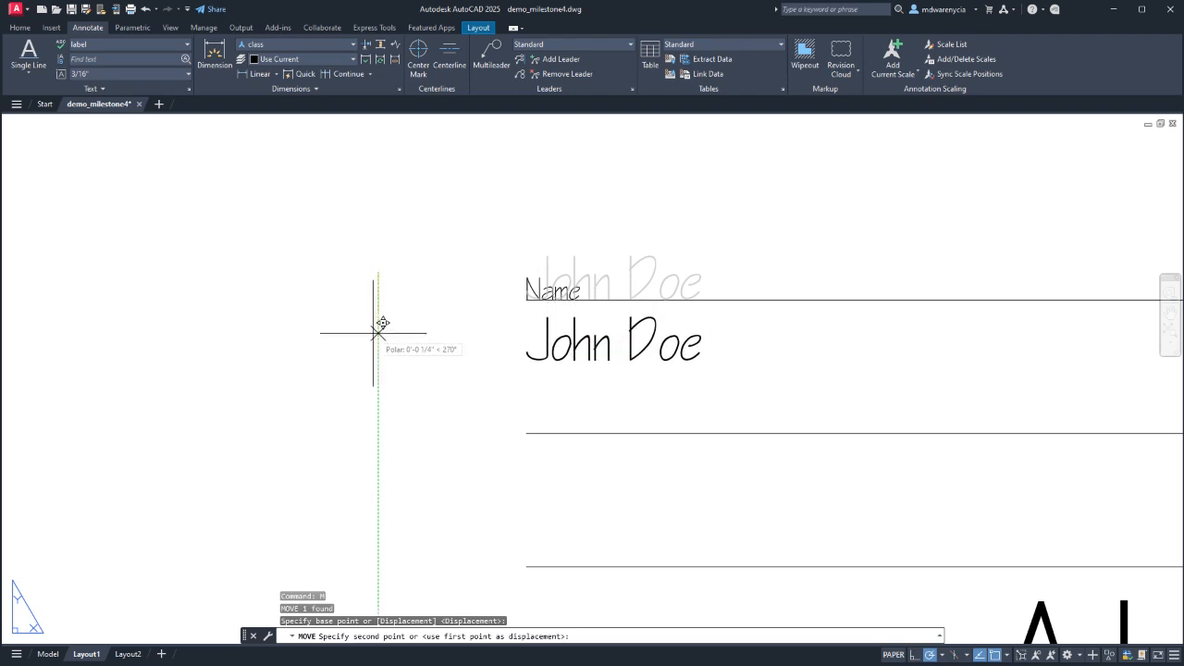
type("3/8")
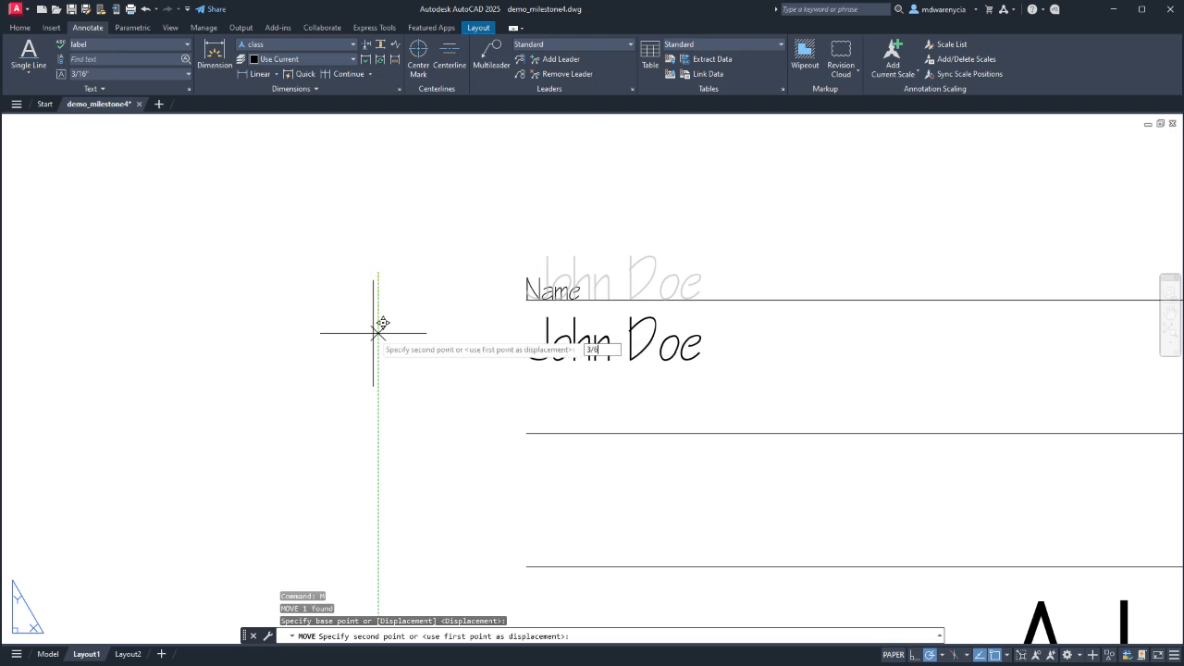
type("6")
key("Return")
key("ctrl+z")
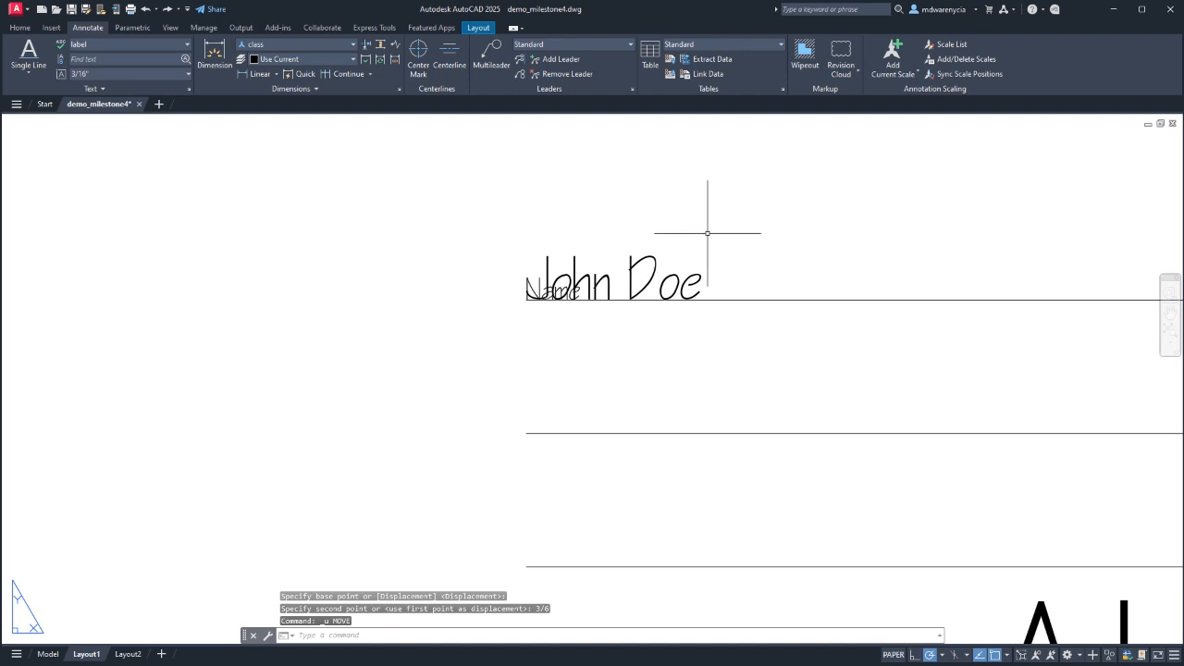
Move the full-name text 3/16 inch straight down so it sits beneath the Name label.
left_click(708, 232)
left_click(661, 262)
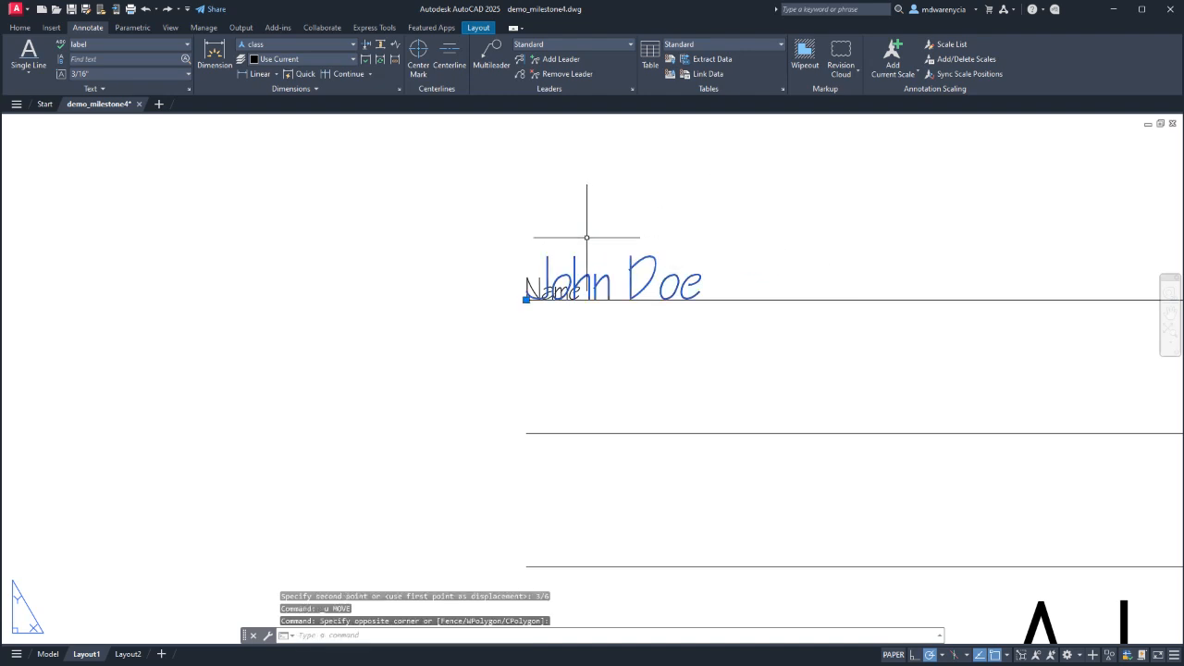
key("Return")
left_click(375, 189)
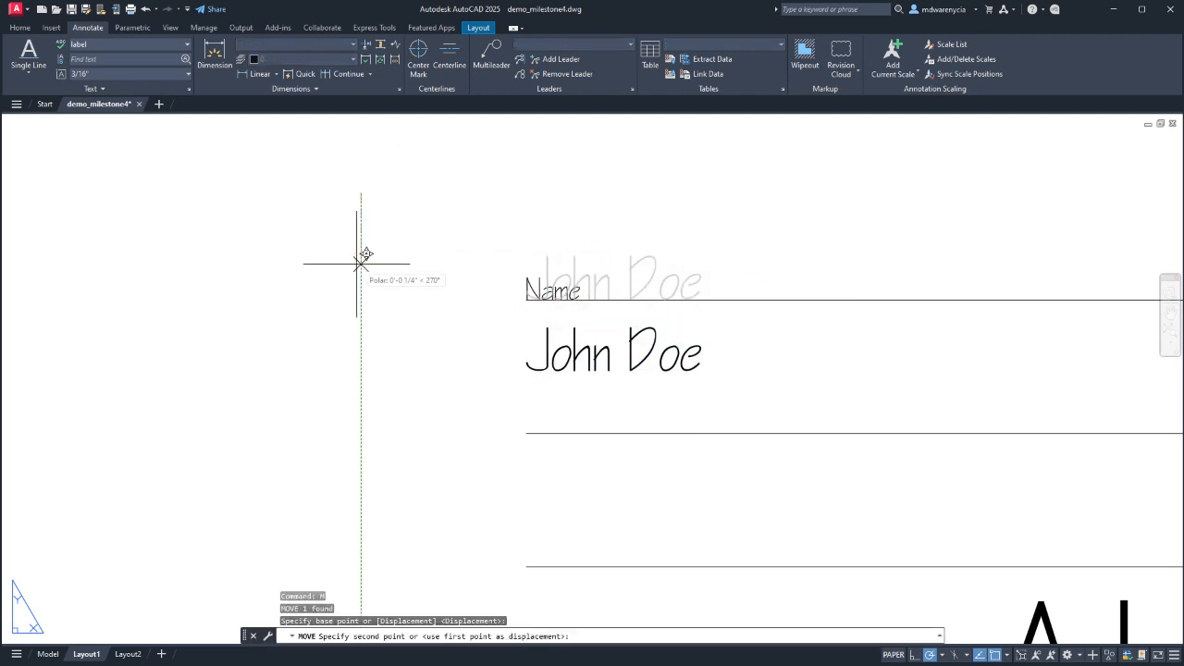
type("3/16")
key("Return")
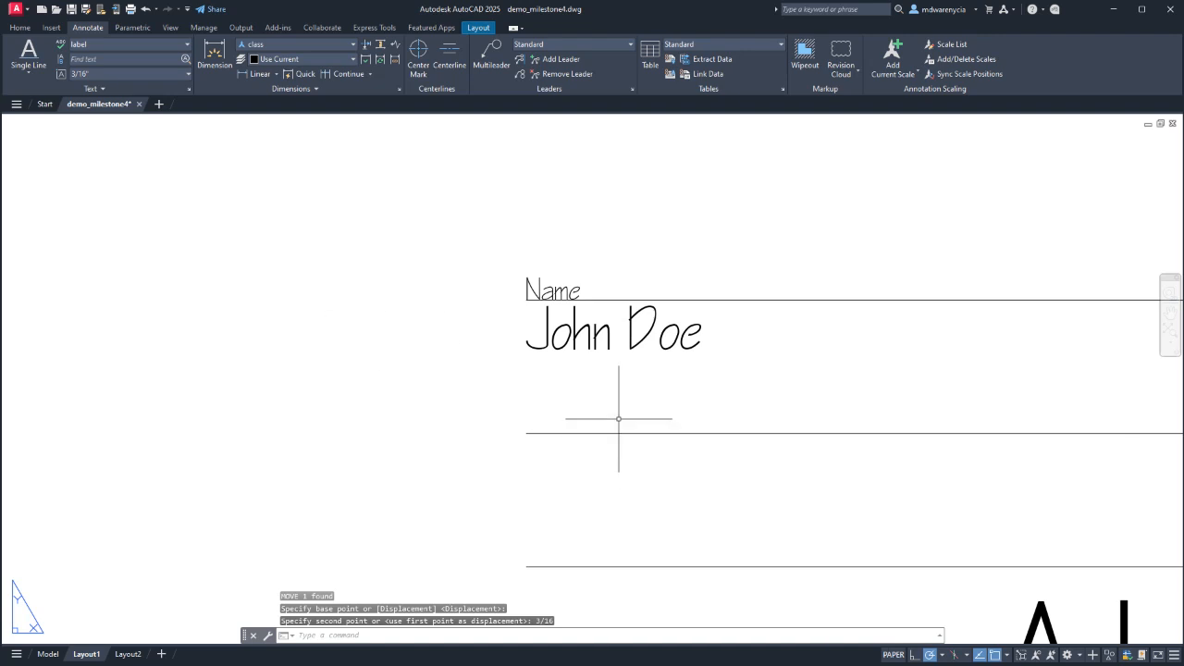
key("Escape")
Move the Name label and the full-name text together 1/8 inch straight down, below the top line.
left_click(547, 282)
left_click(499, 271)
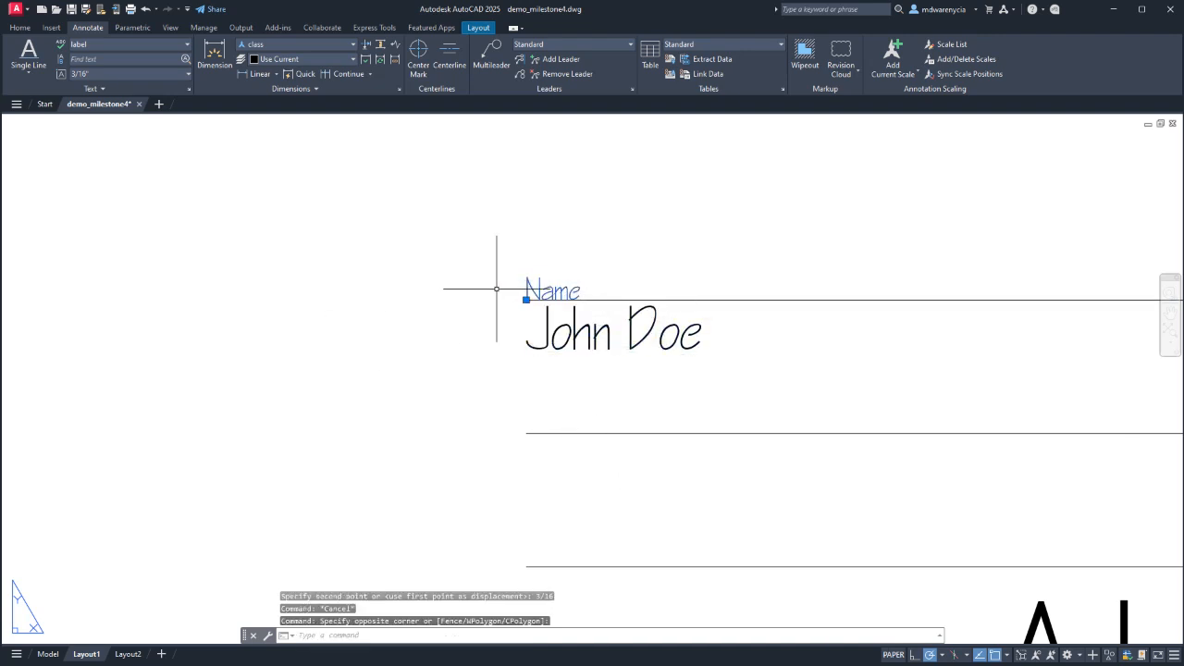
left_click(524, 337)
left_click(499, 337)
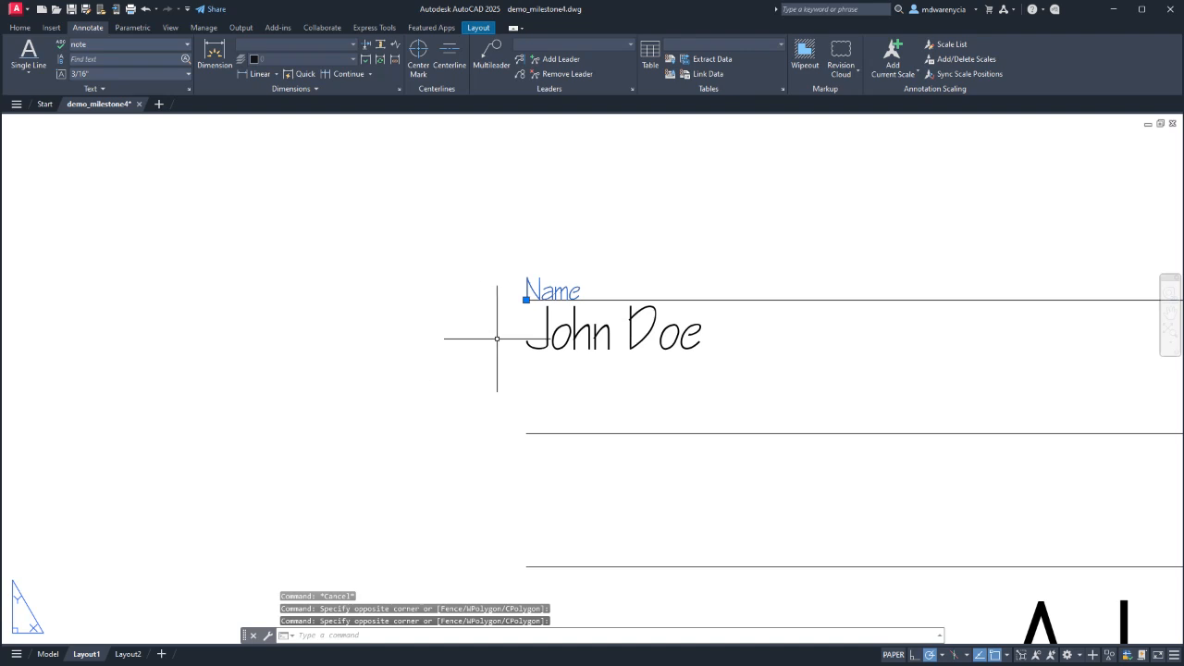
left_click(628, 363)
left_click(444, 325)
type("m")
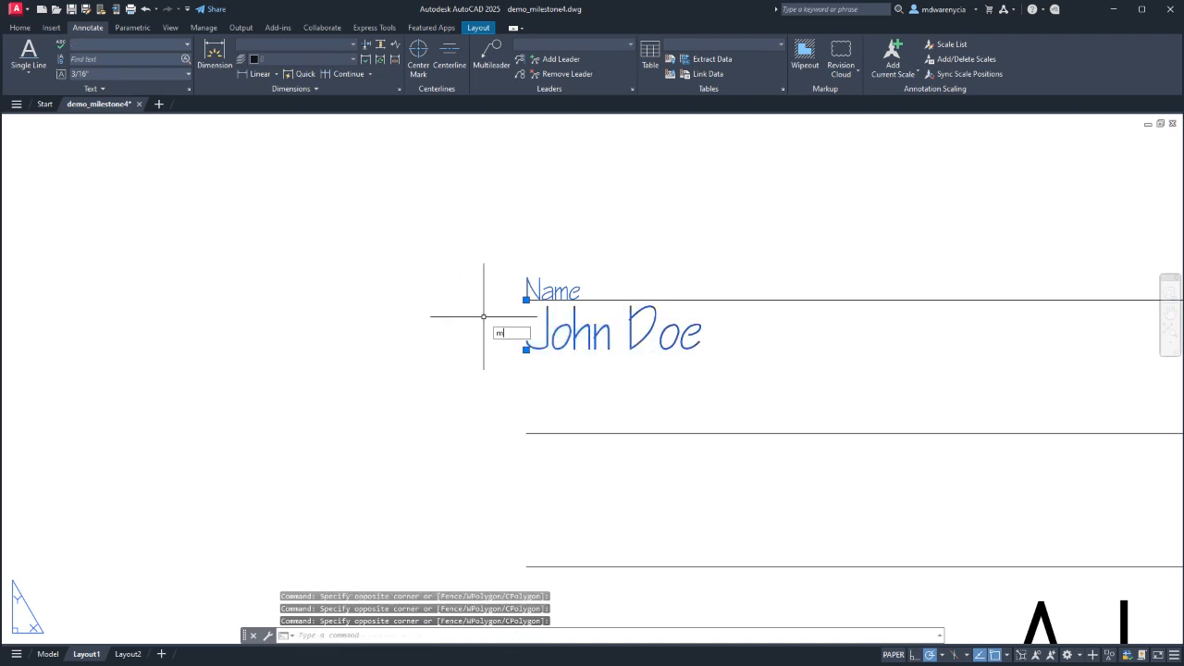
key("Return")
left_click(453, 257)
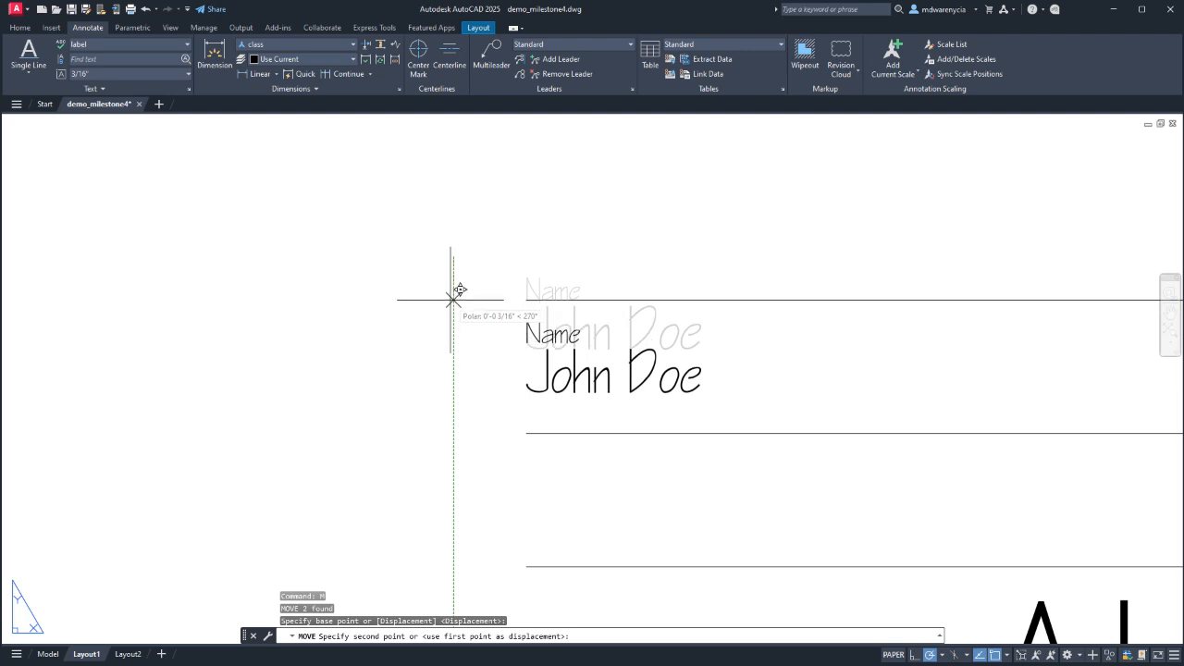
type("1/8")
key("Return")
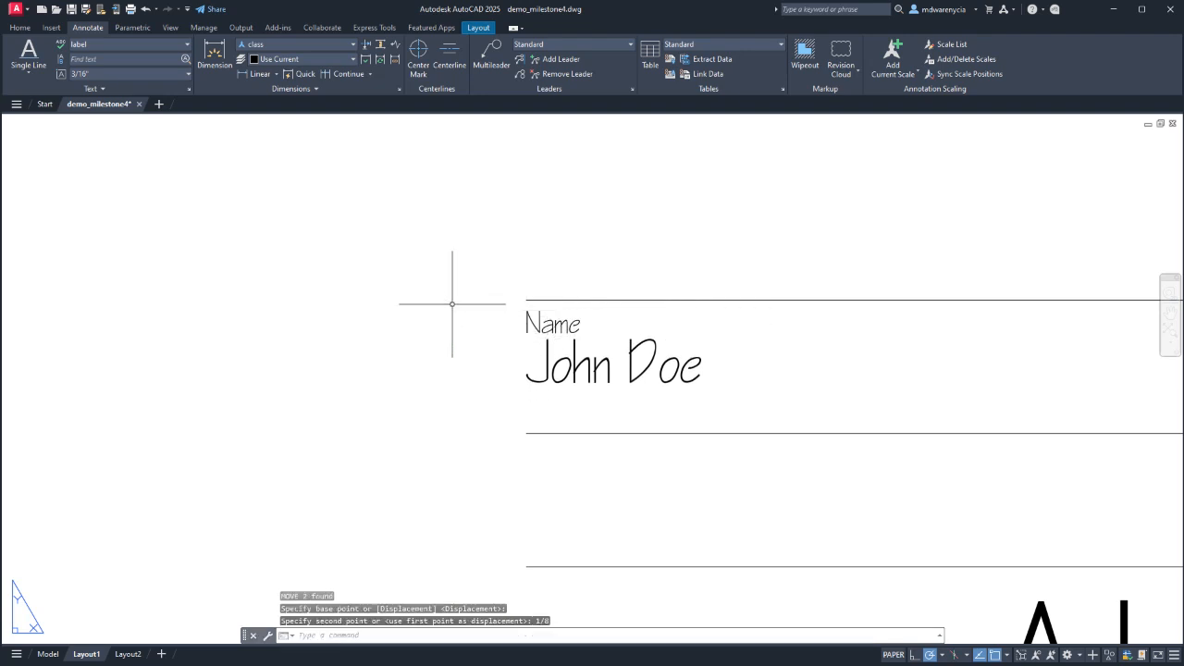
Move the Name label and the full-name text together 1/4 inch to the right, away from the top line's left end.
left_click(626, 370)
left_click(445, 358)
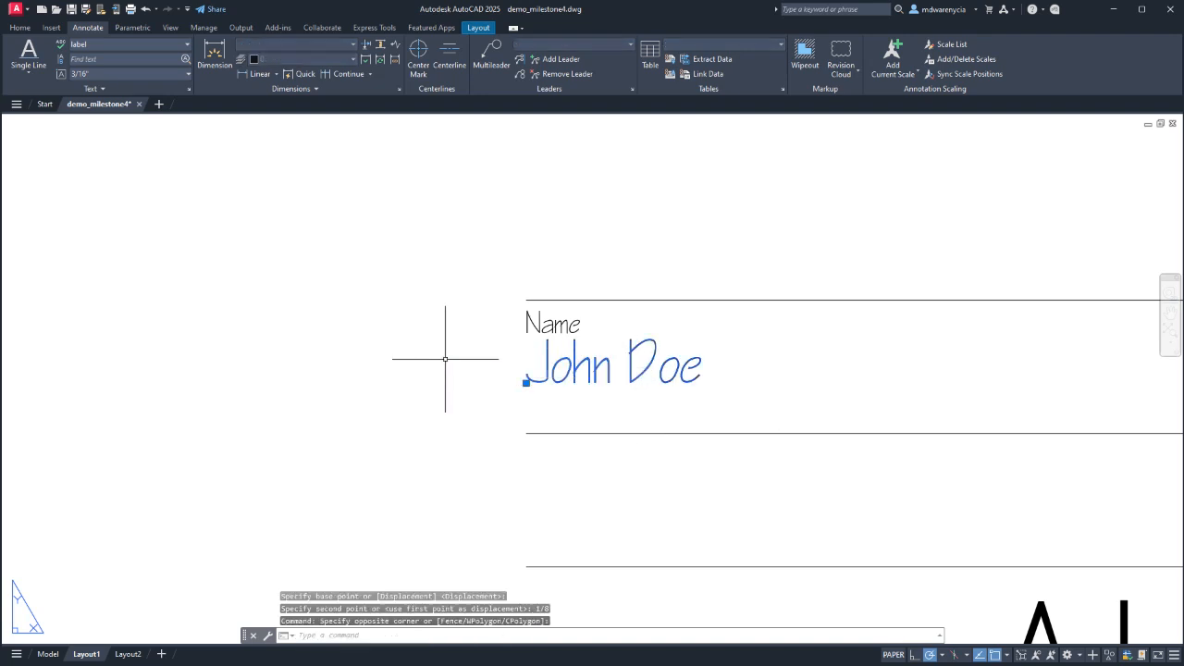
left_click(607, 402)
left_click(444, 314)
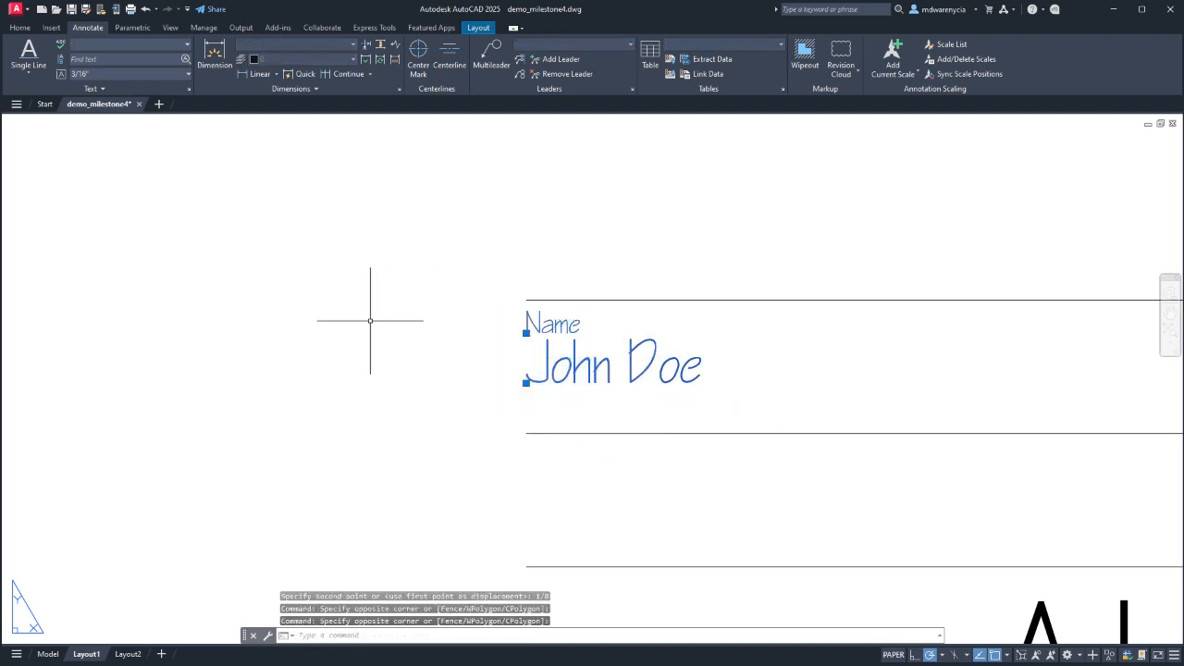
type("m")
key("Return")
left_click(263, 345)
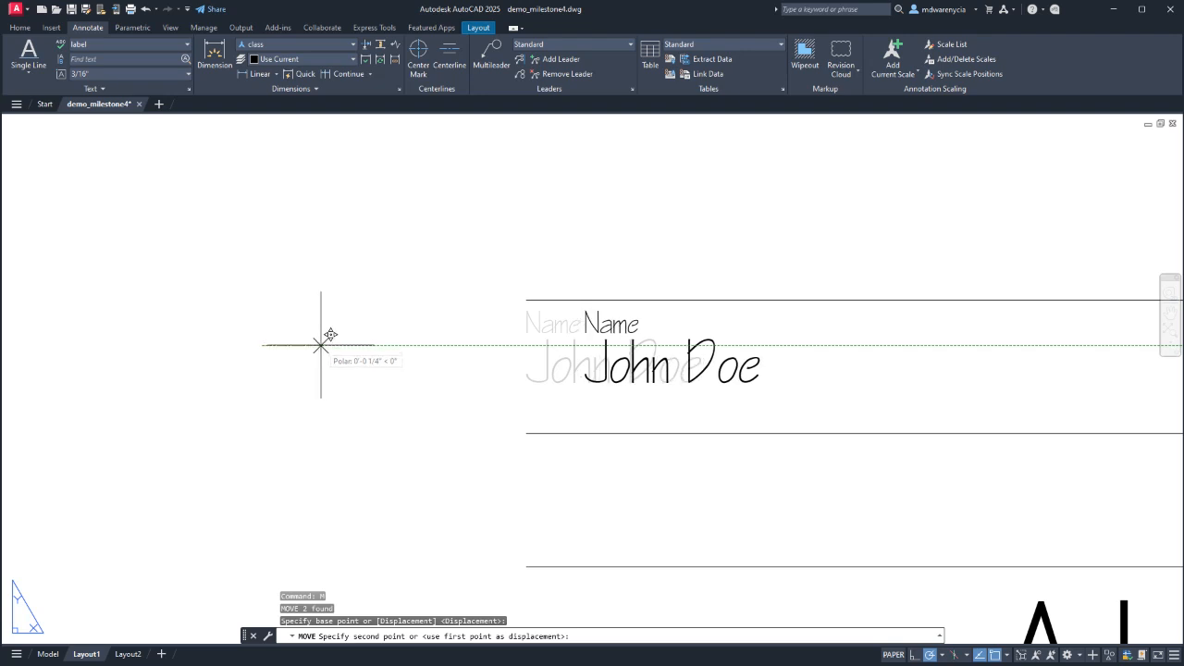
type("1/4")
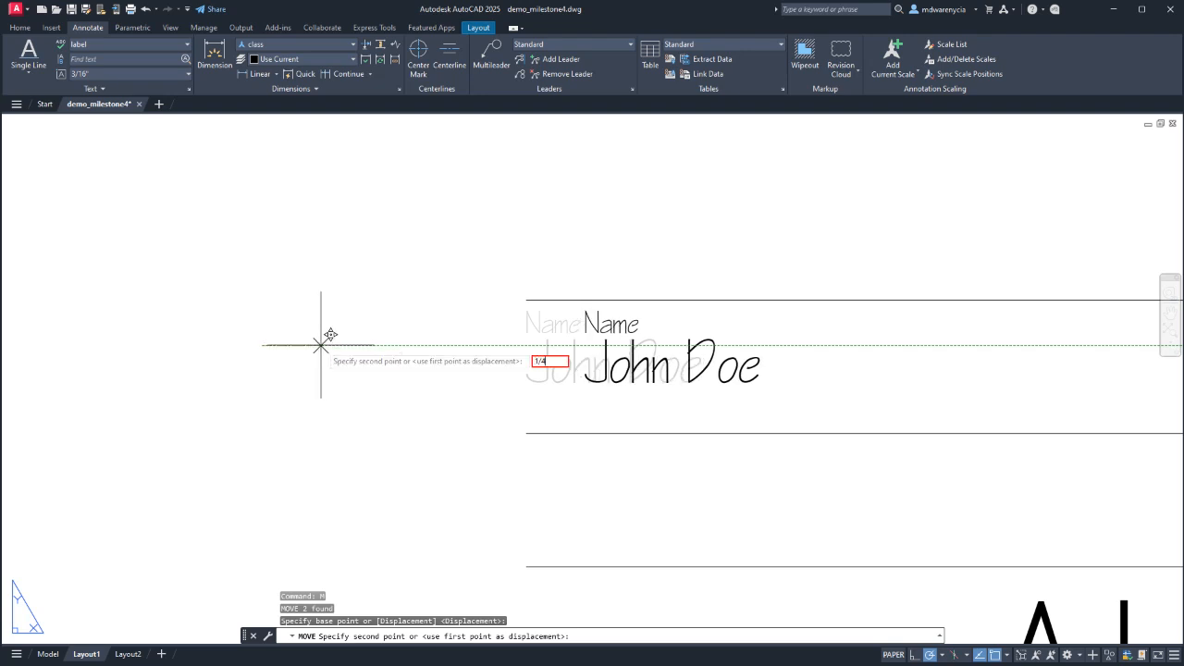
key("Return")
left_click(670, 388)
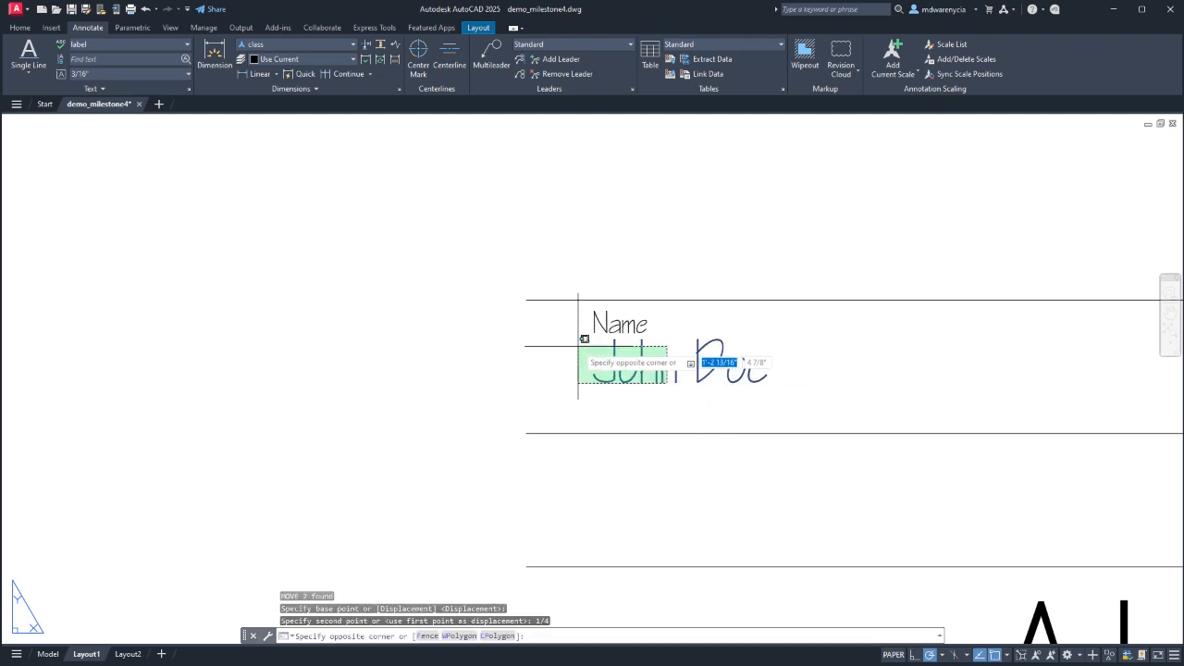
left_click(579, 340)
middle_click_drag(564, 356, 343, 292)
key("Escape")
key("Escape")
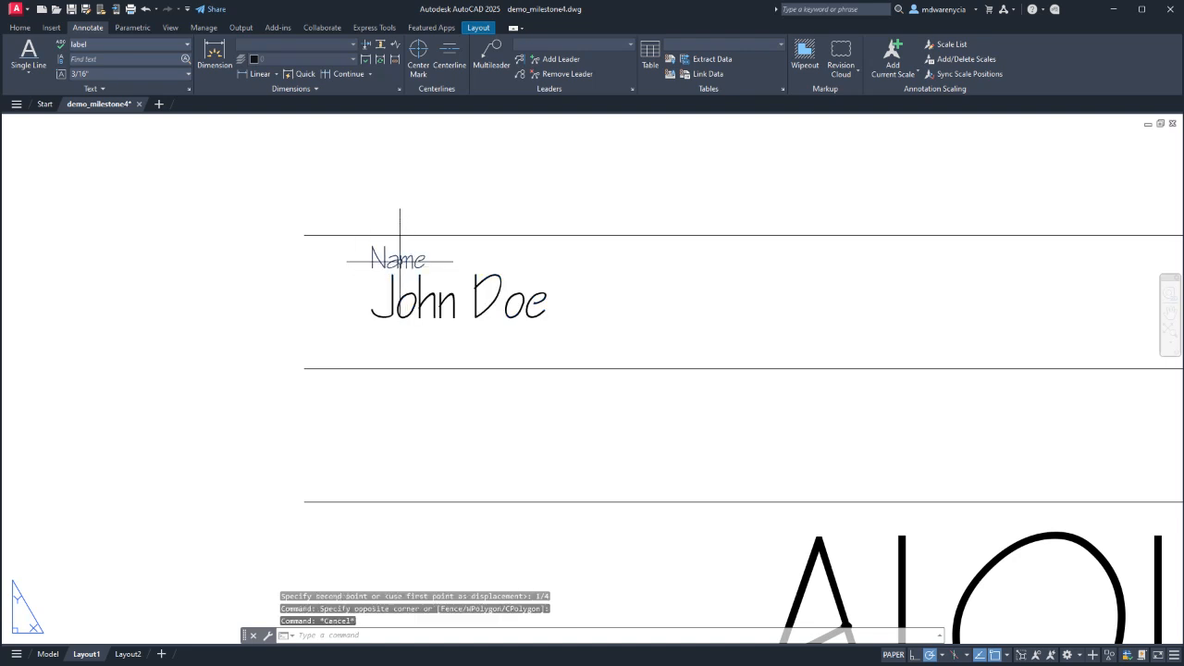
Try moving only the Name label .25 inch to the left, and undo the move.
left_click(398, 257)
type("m")
key("Return")
left_click(263, 311)
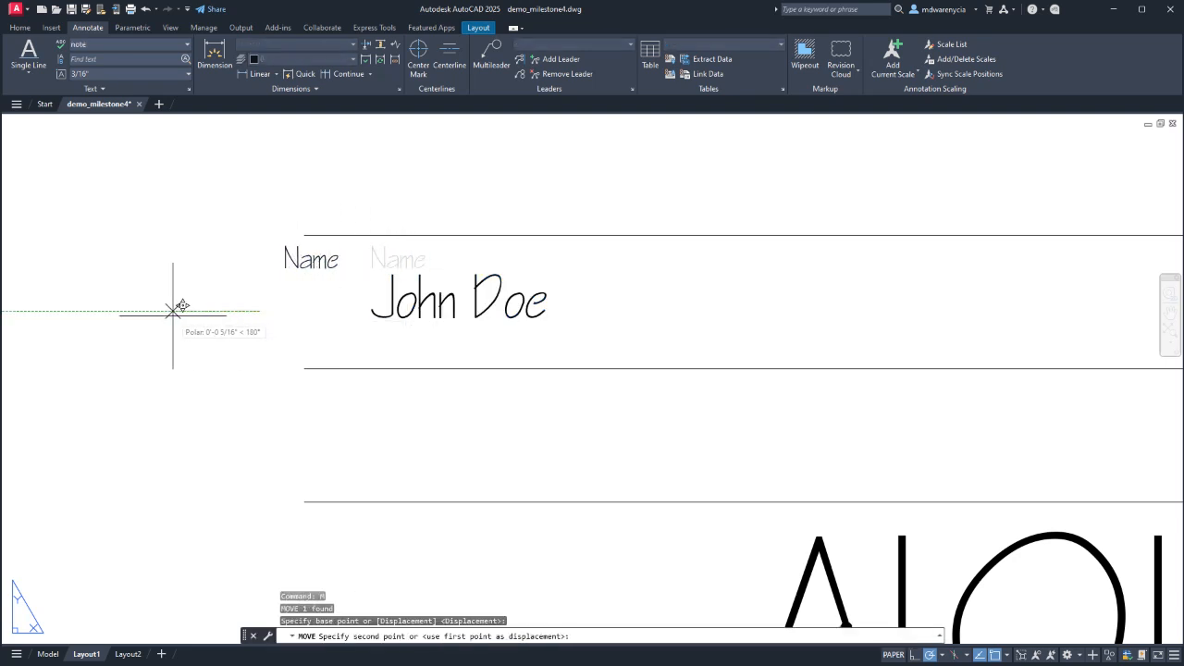
type("1")
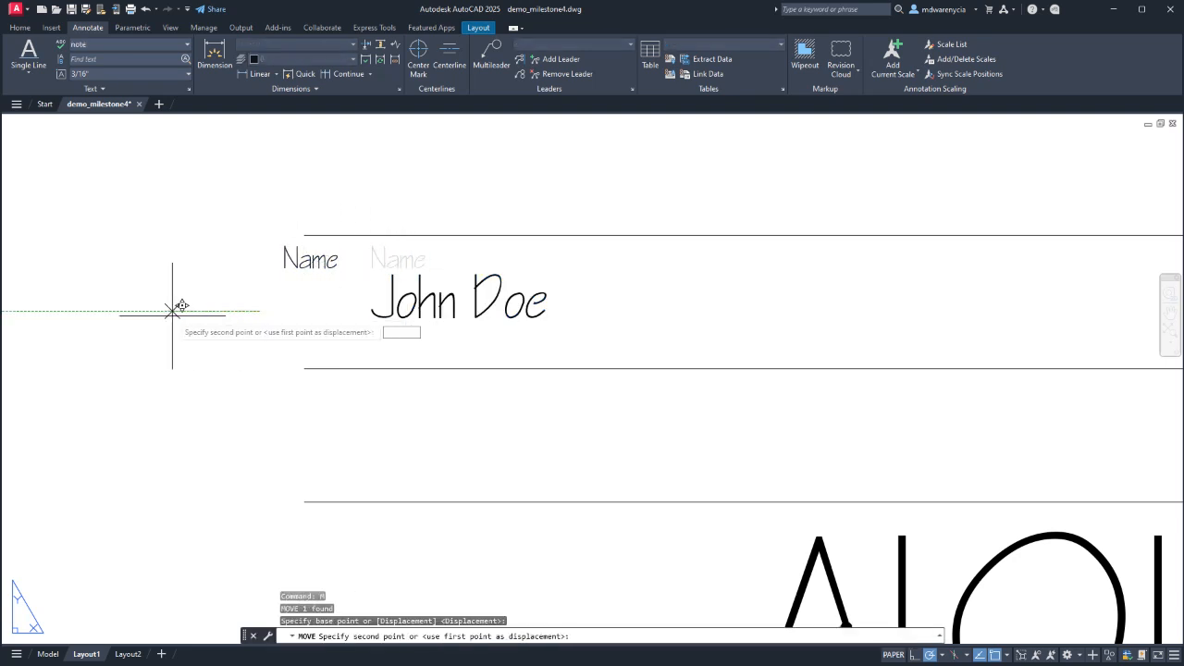
key("Return")
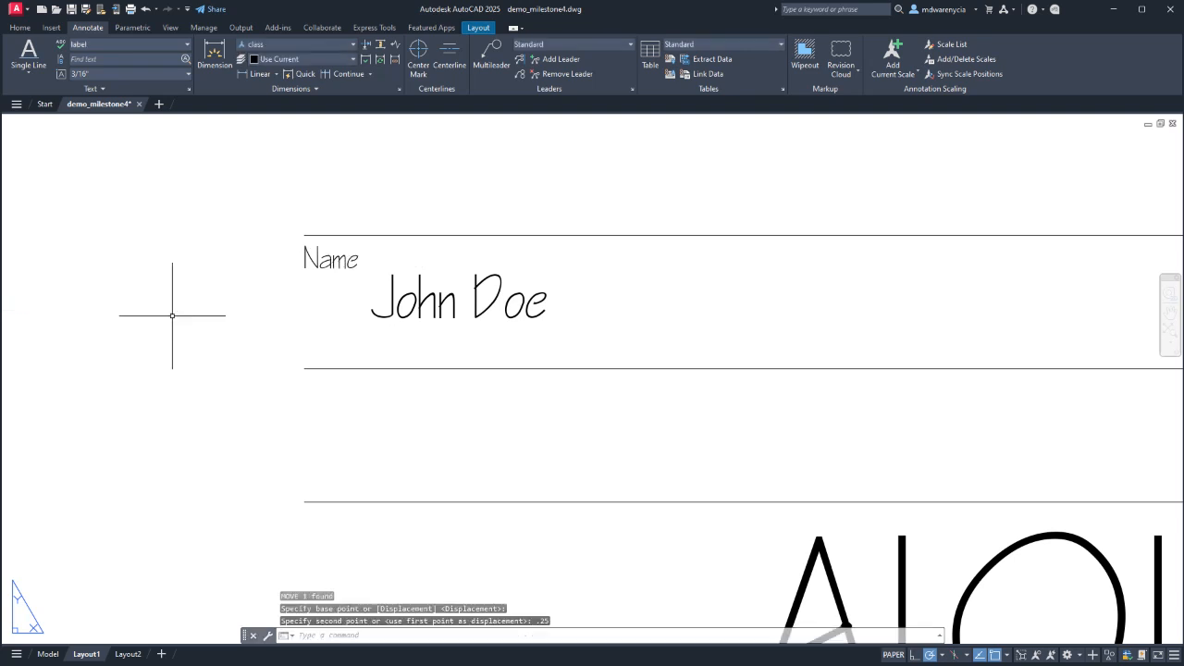
key("ctrl+z")
Move only the Name label 1/8 inch to the left so the full-name text is indented beneath it.
left_click(360, 258)
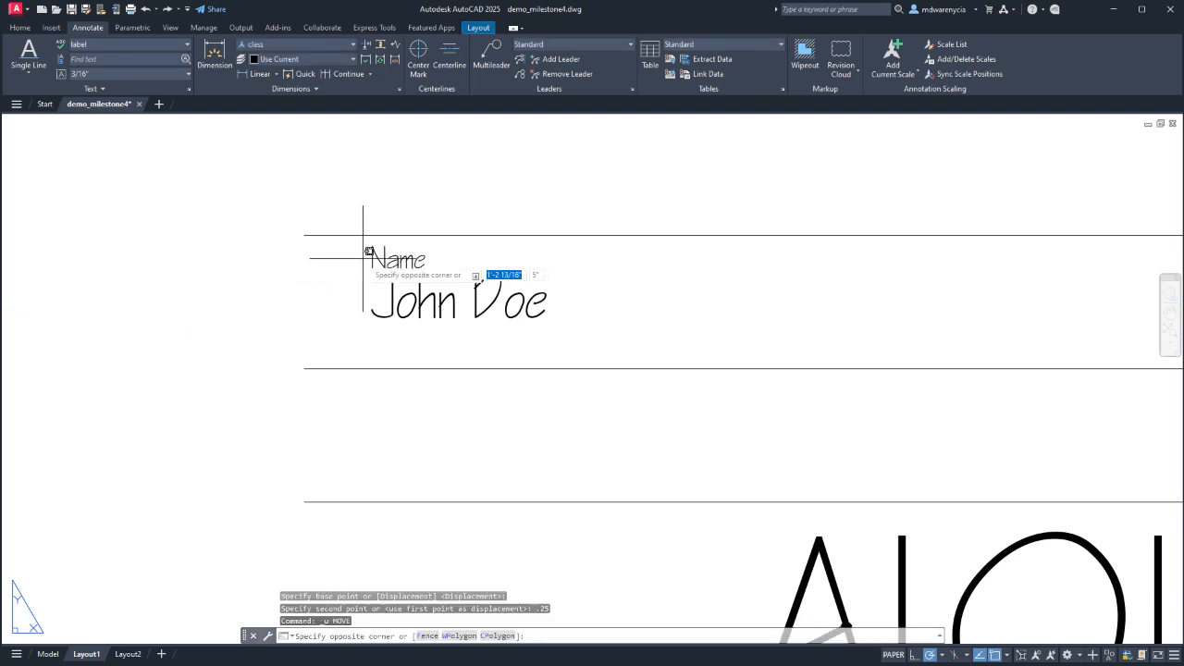
left_click(391, 255)
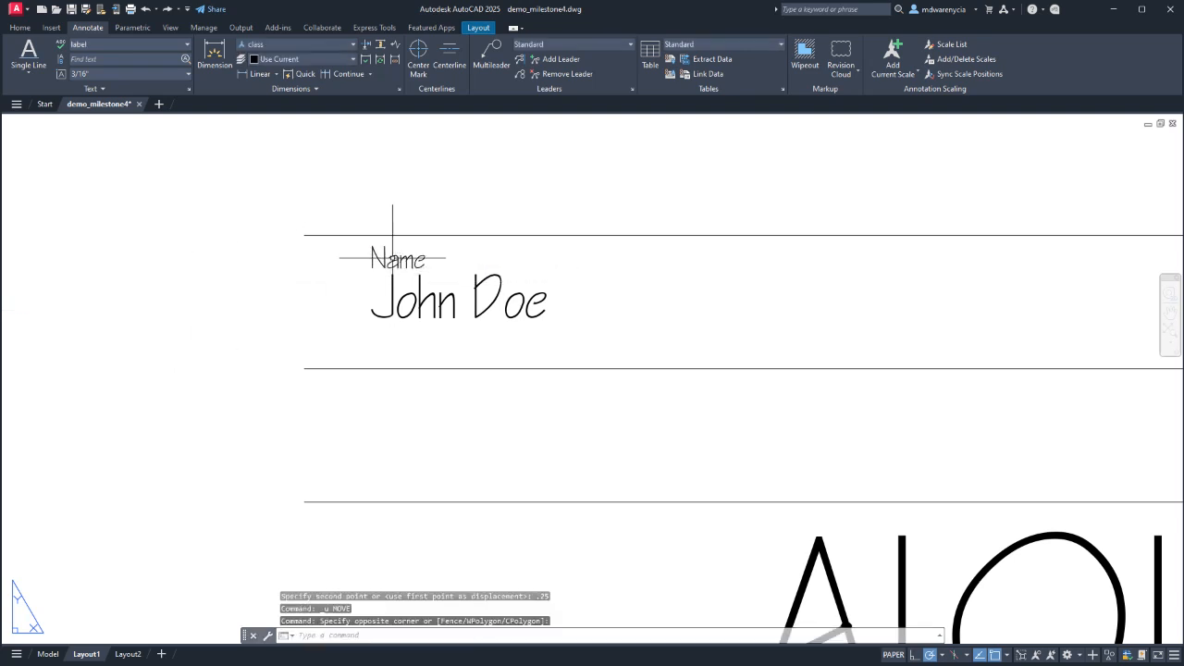
type("m")
key("Return")
left_click(287, 261)
type("1")
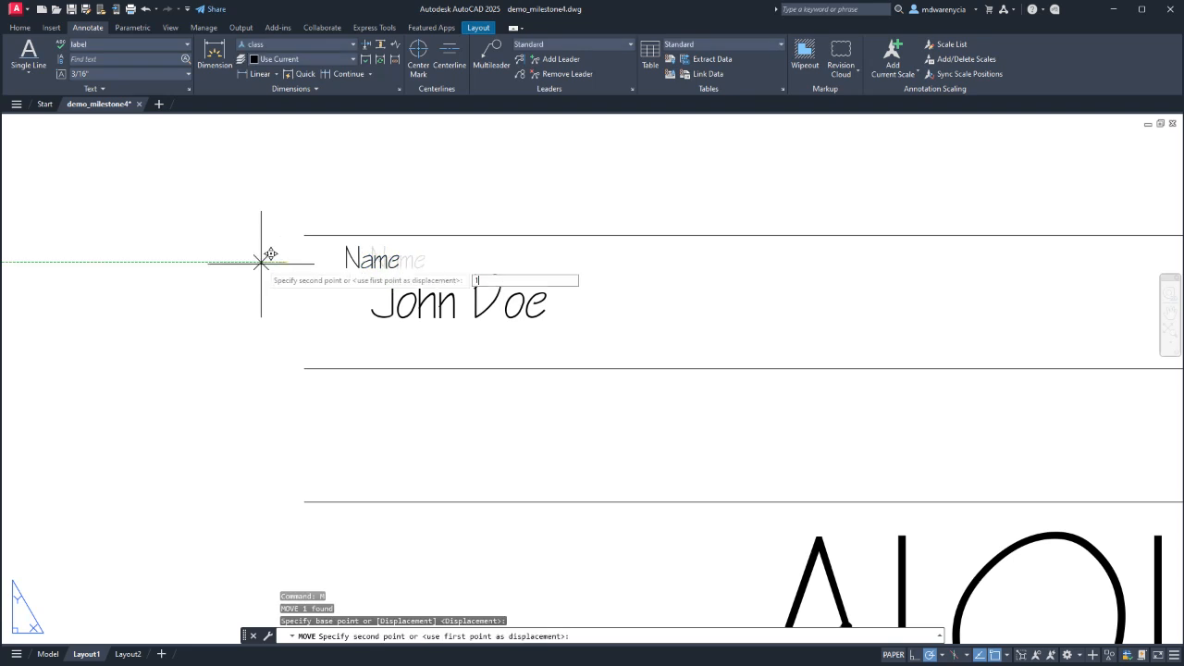
type("/8")
key("Return")
left_click(457, 331)
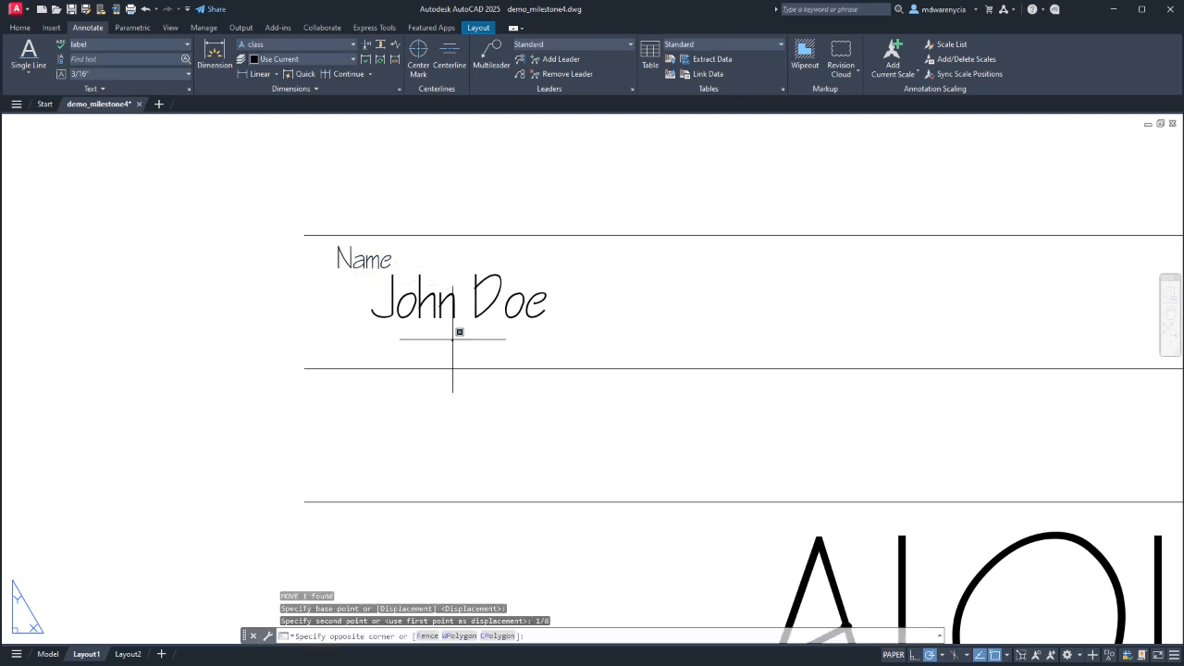
left_click(286, 244)
key("ctrl+c")
key("ctrl+v")
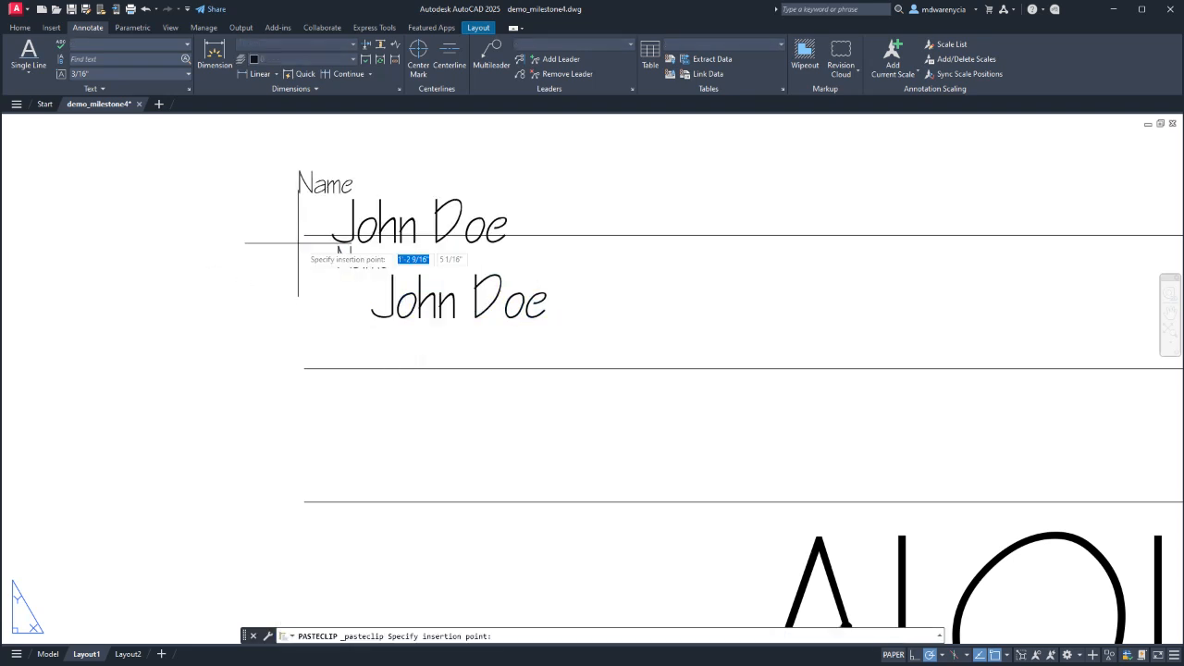
key("Escape")
Copy the Name label and full-name text into the row below, from the top line's left endpoint to the second line's left endpoint.
left_click(459, 338)
left_click(351, 252)
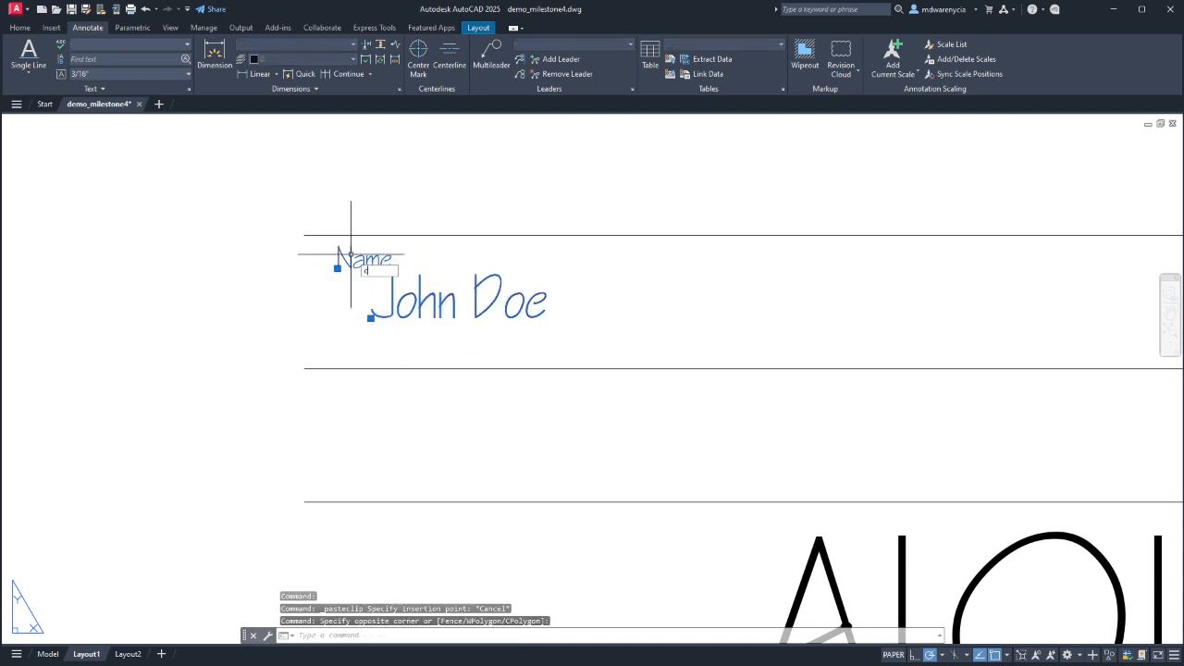
type("co")
key("Return")
left_click(305, 236)
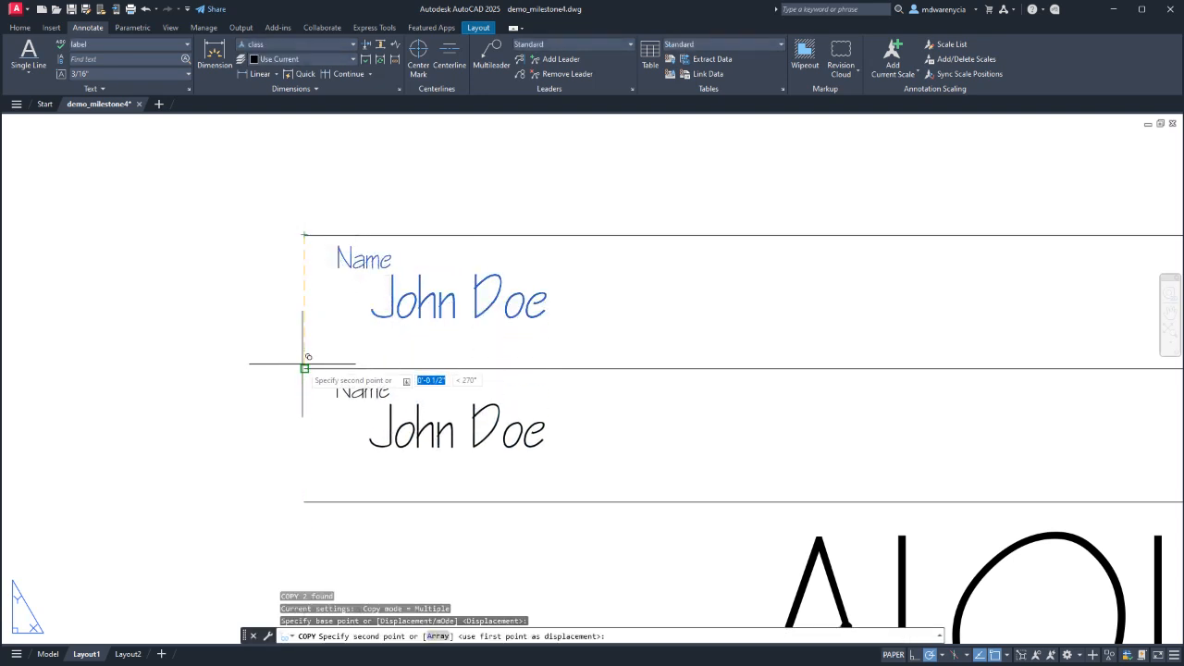
left_click(304, 367)
key("Escape")
key("Escape")
Change the copied Name label in the second row to "Project".
left_click(354, 396)
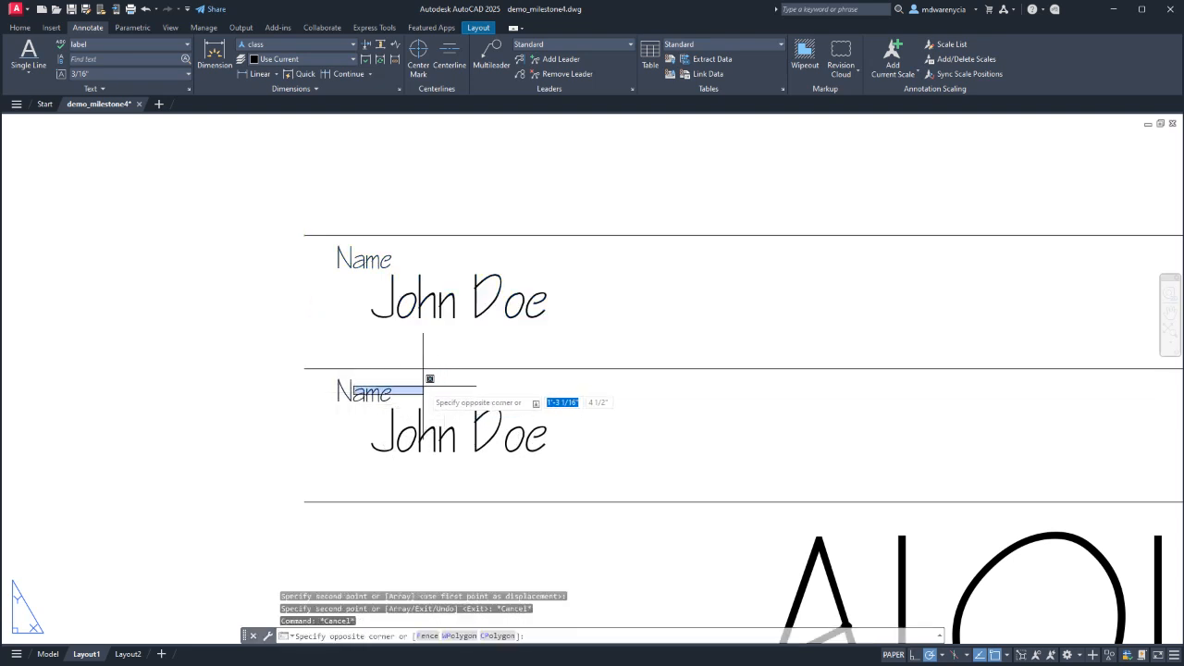
left_click(357, 396)
double_click(344, 393)
type("Pr")
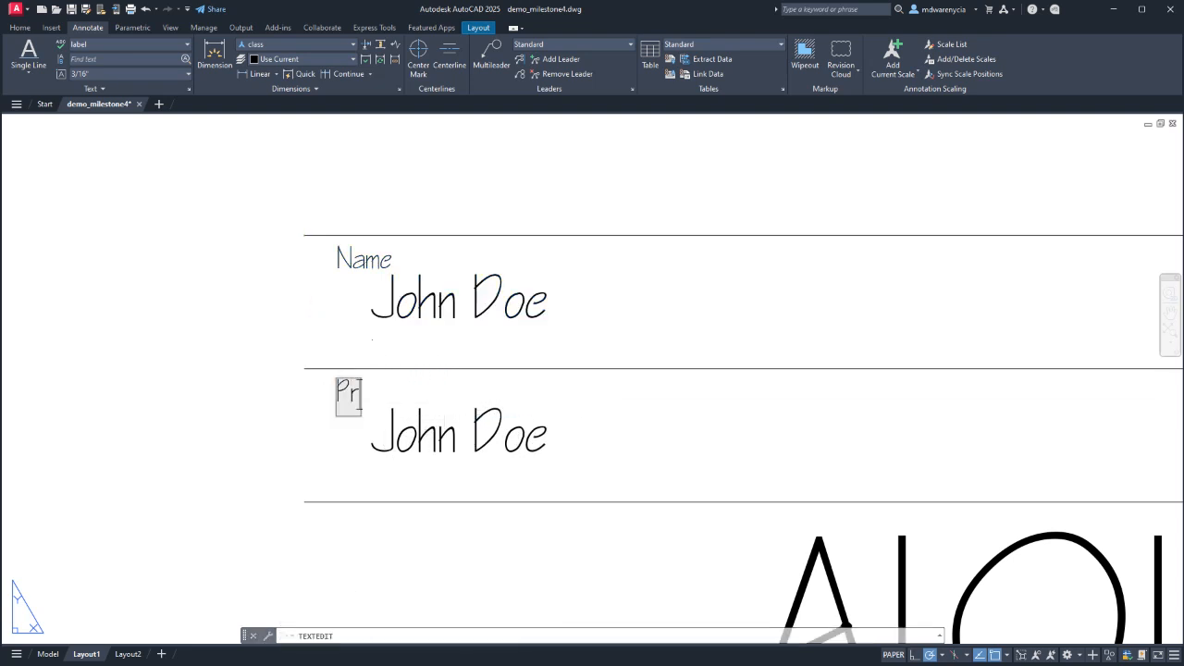
type("oject")
key("Return")
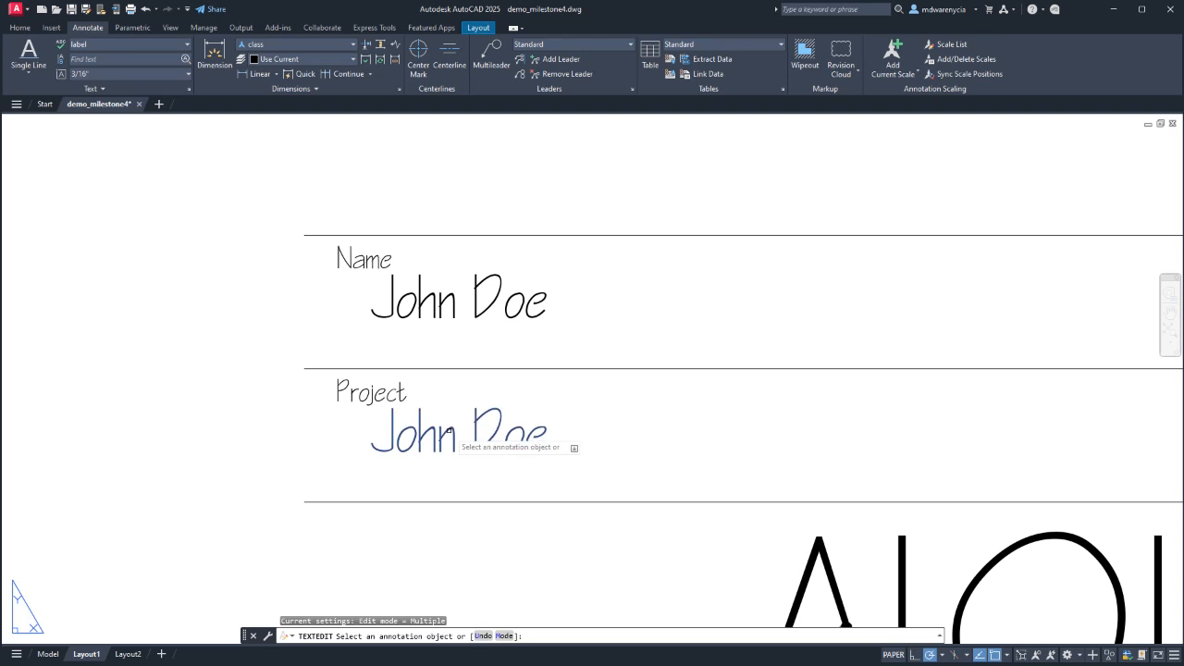
Replace the copied full-name text beneath the Project label with "Milestone 4".
double_click(416, 435)
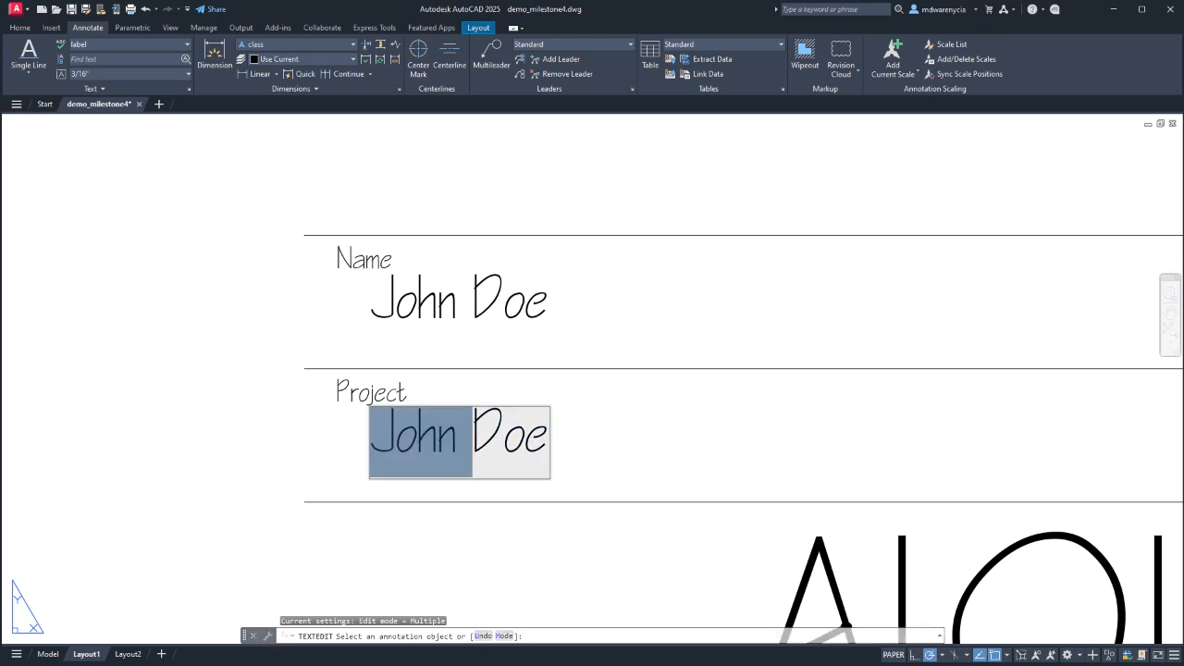
type("Mil")
key("ctrl+a")
type("Mi")
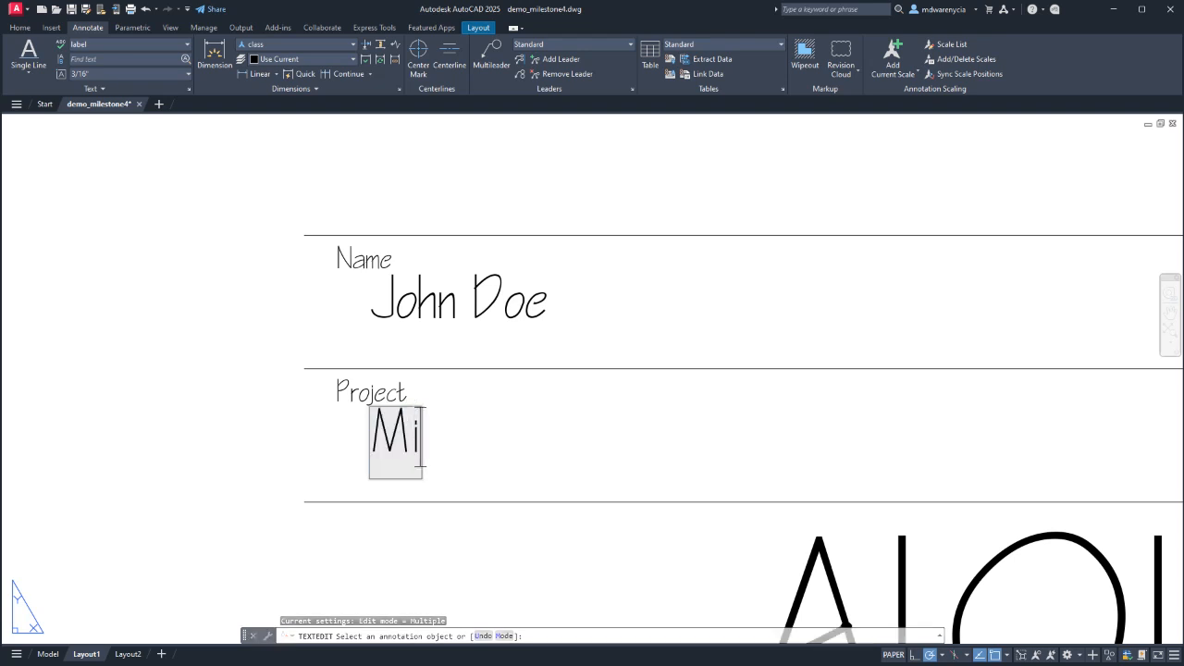
type("lestone 4")
key("Return")
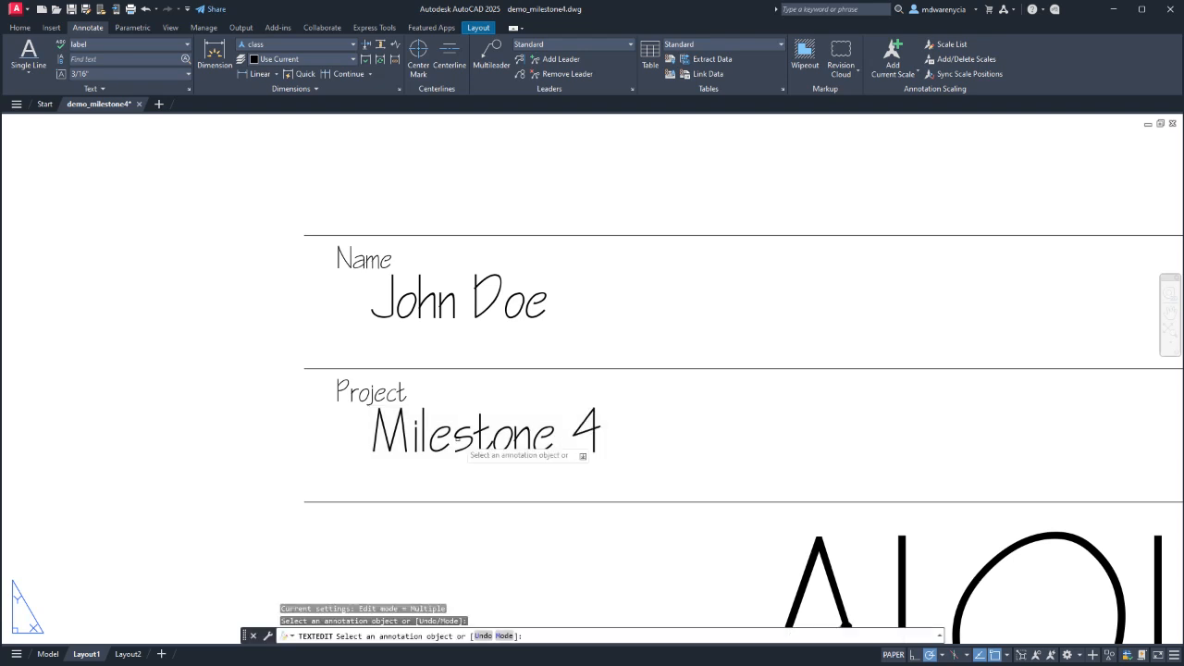
key("Escape")
Close the title block with two vertical lines joining the right ends and the left ends of its top and bottom lines.
scroll(343, 391, "down", 3)
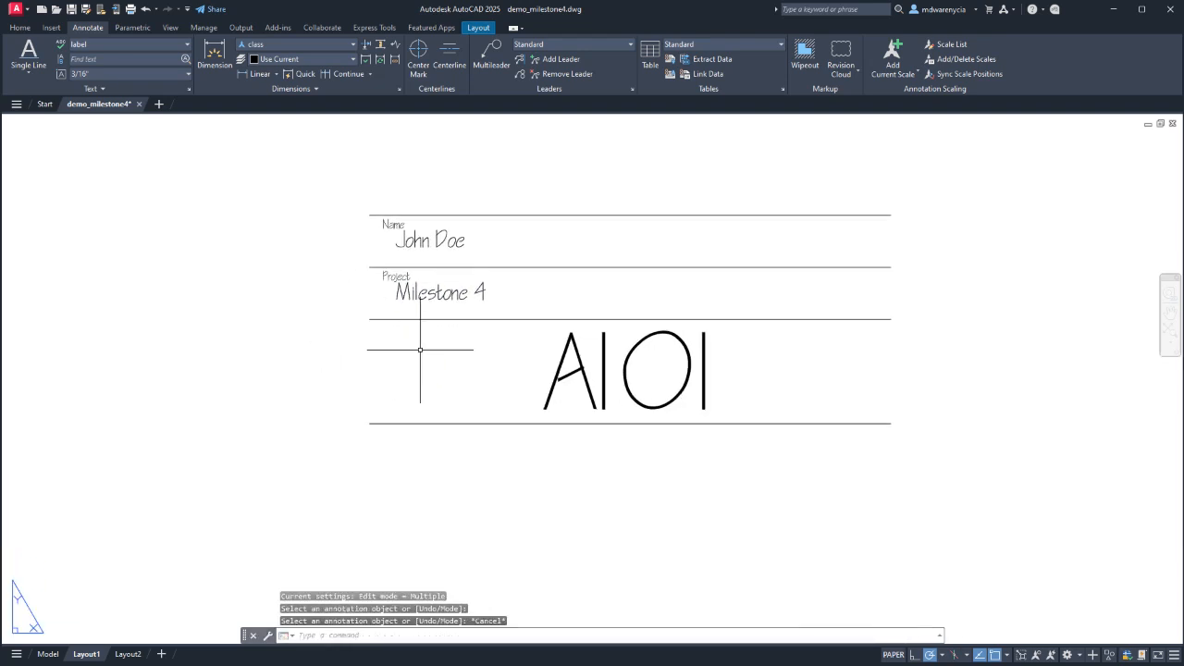
type("l")
key("Return")
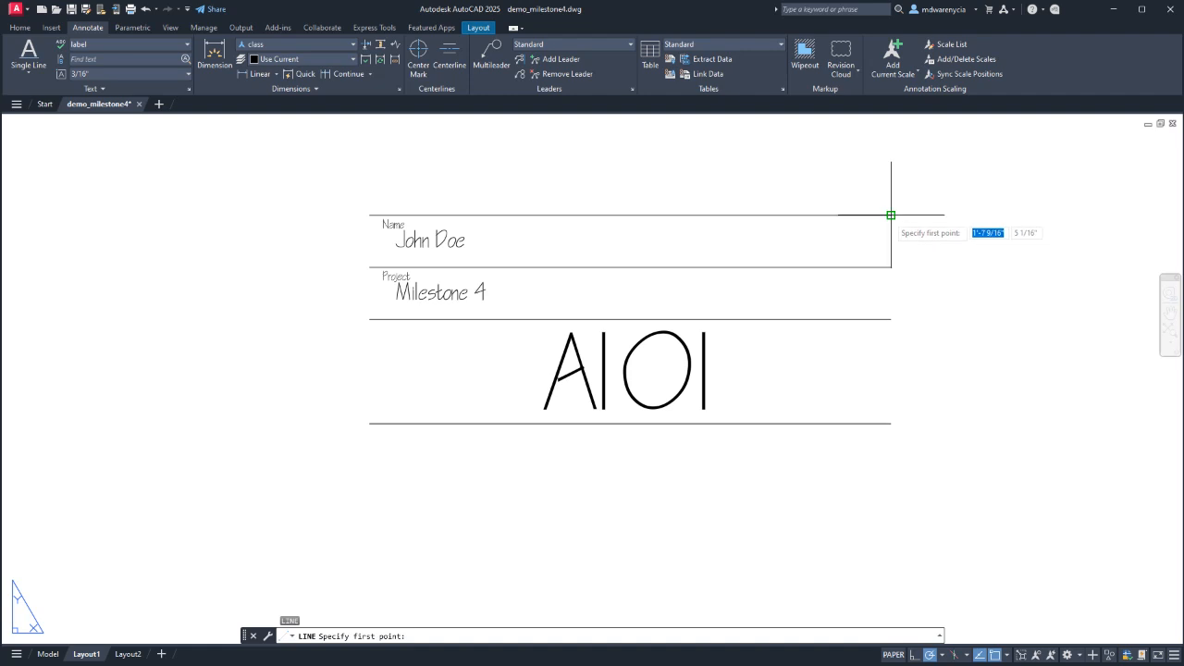
left_click(891, 215)
left_click(891, 423)
key("Return")
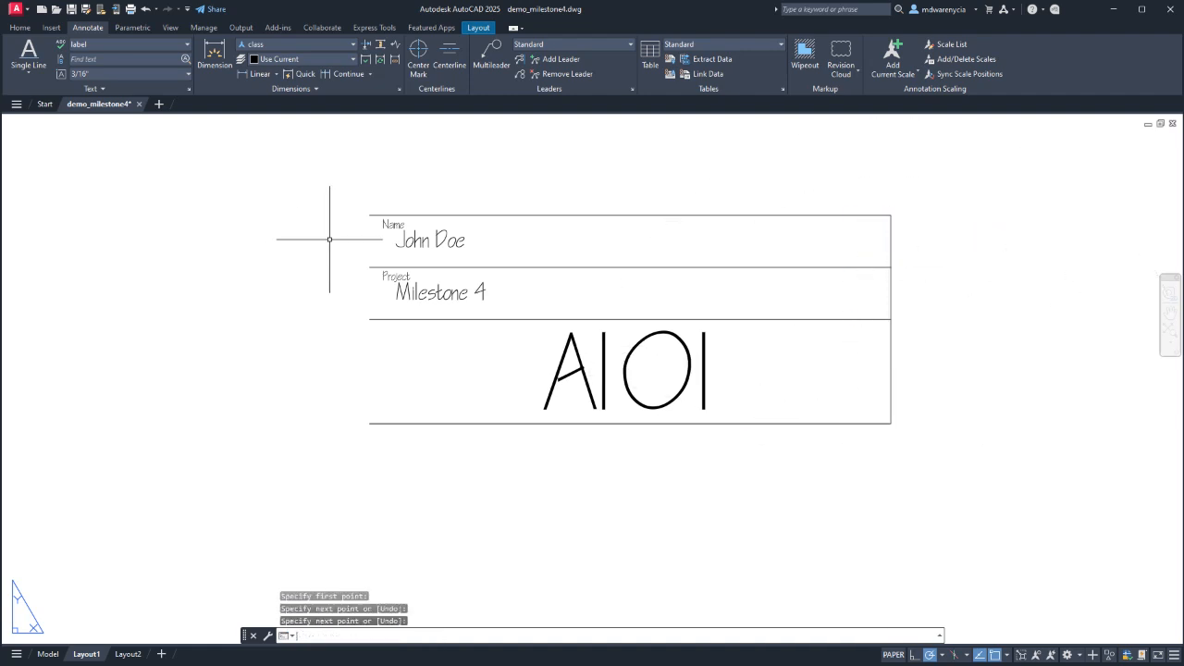
key("Return")
left_click(370, 214)
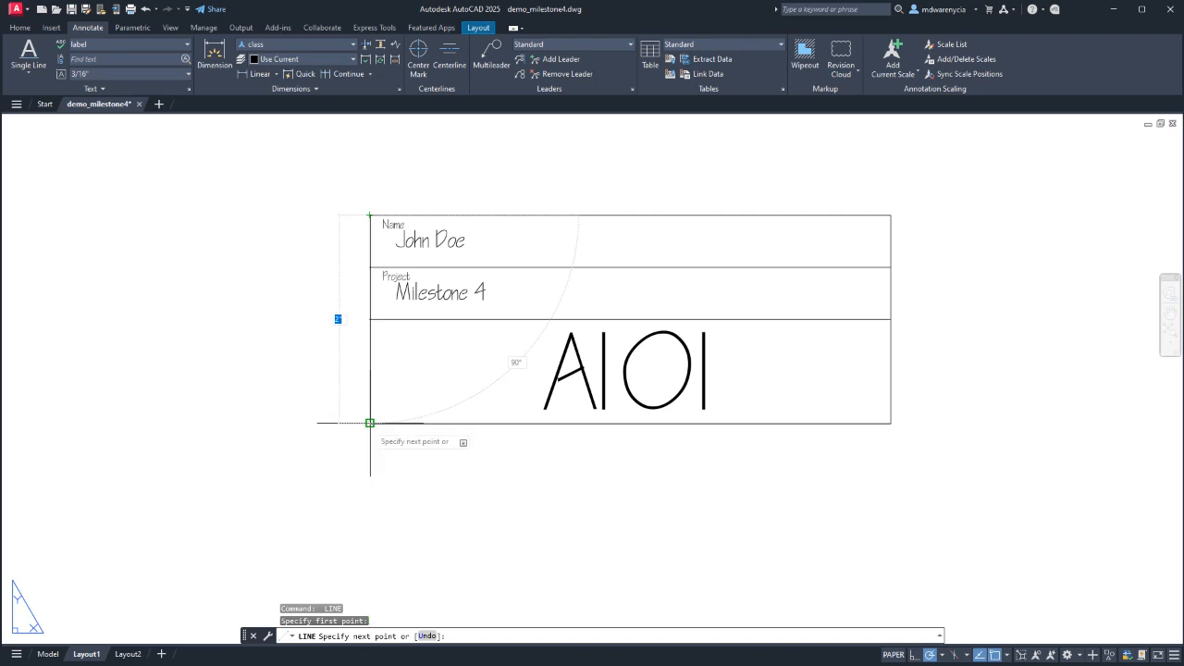
left_click(370, 424)
key("Escape")
key("Escape")
Move the entire title block with its text into the lower-right corner of the sheet's dashed printable area.
scroll(398, 464, "down", 4)
middle_click_drag(399, 464, 495, 398)
scroll(596, 410, "up", 1)
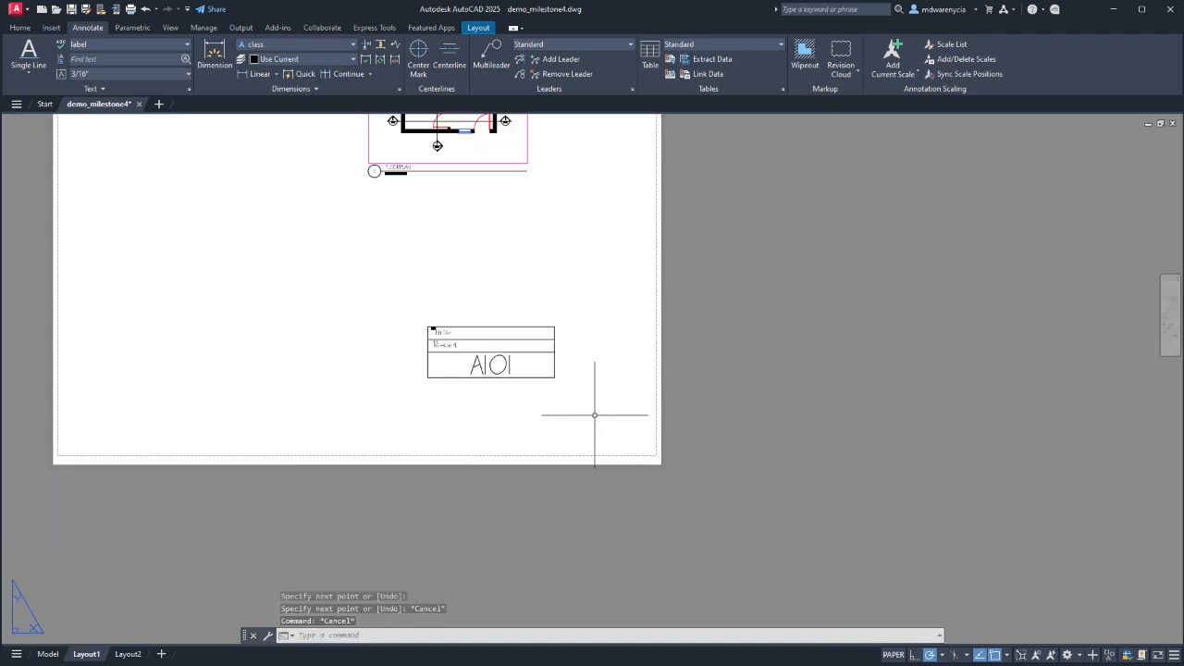
left_click(596, 410)
left_click(512, 349)
middle_click_drag(474, 321, 547, 395)
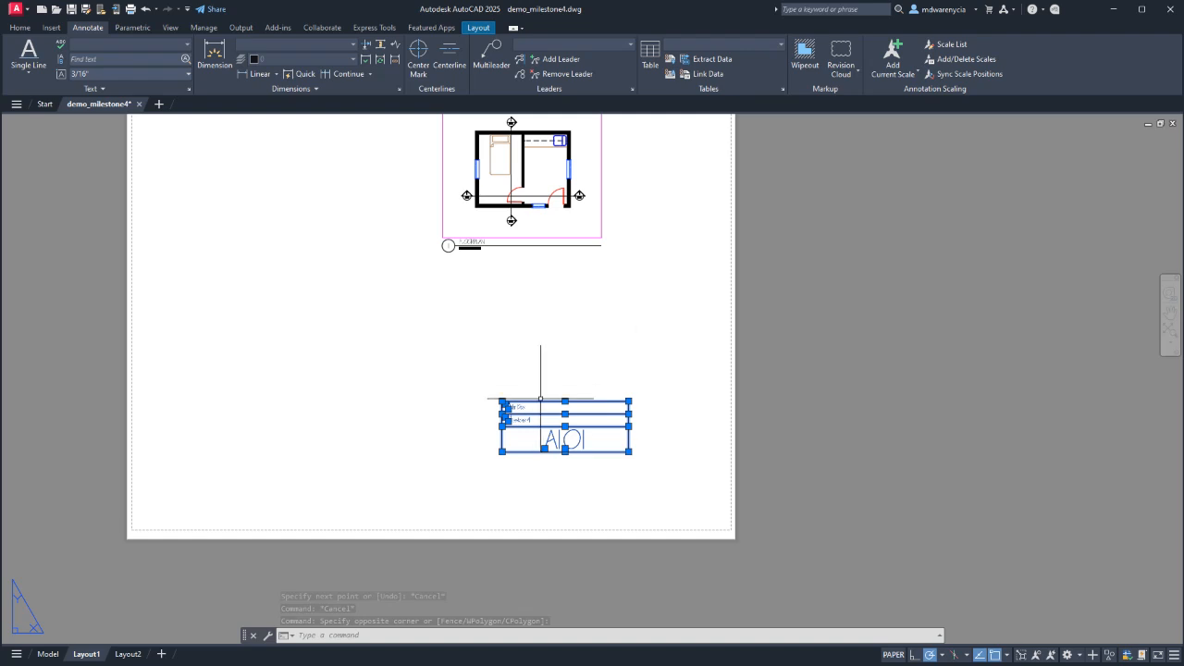
scroll(625, 462, "up", 2)
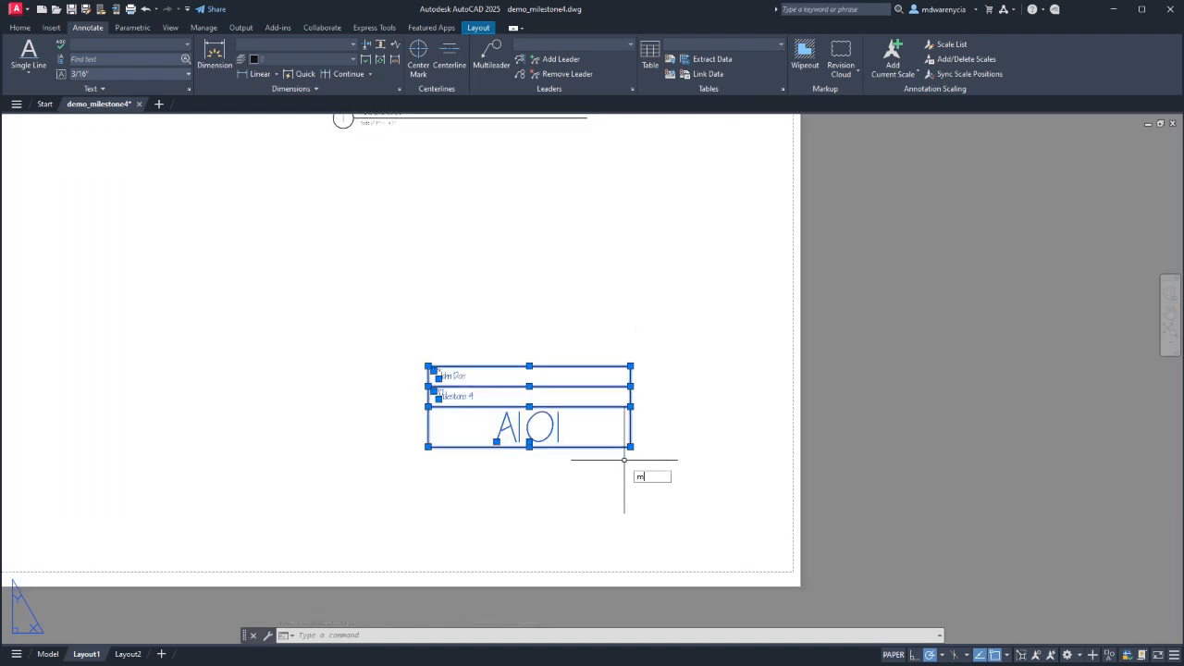
key("Return")
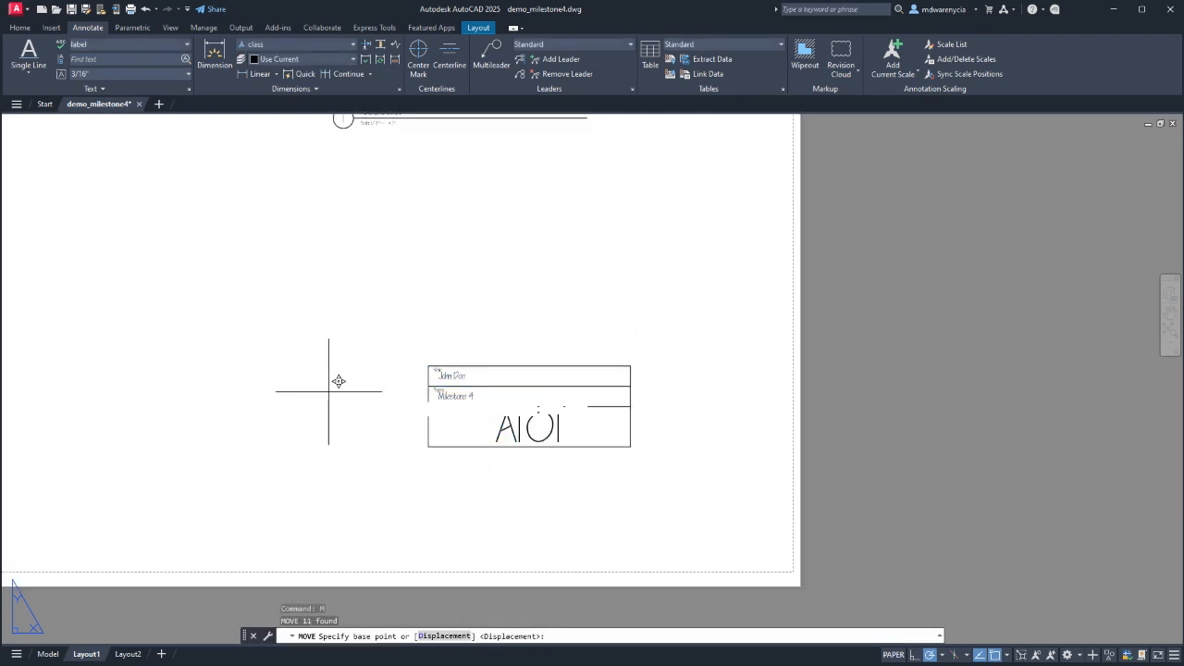
left_click(329, 392)
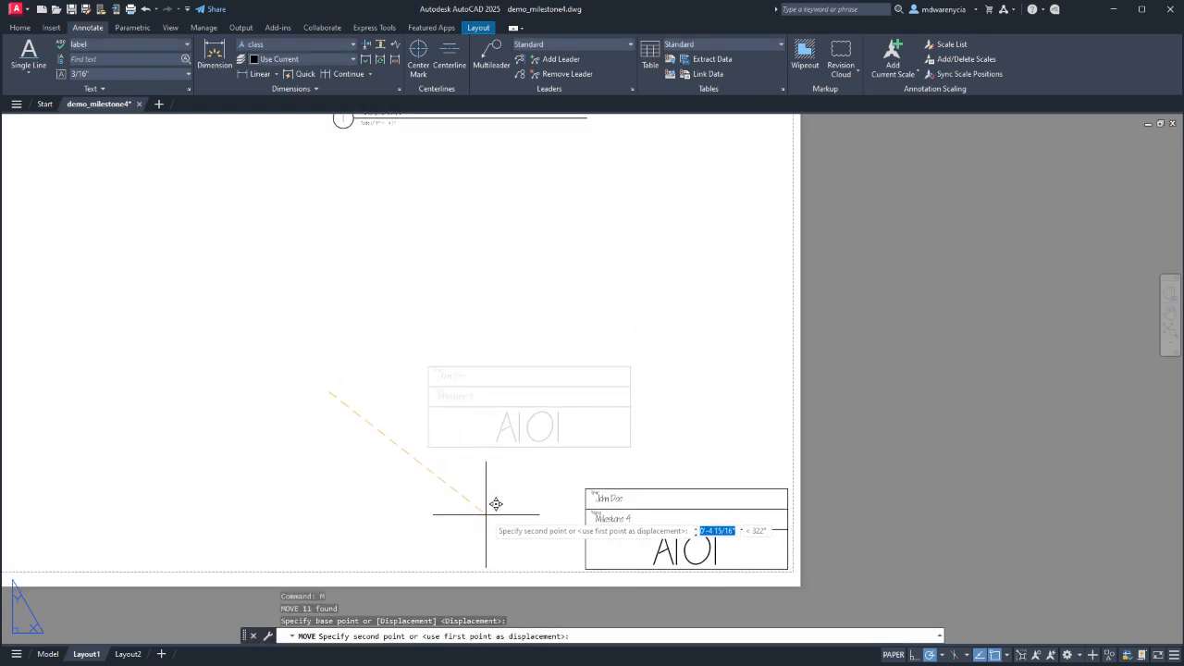
left_click(486, 516)
Nudge the whole title block about 1/8 inch diagonally up and right, leaving an even gap inside the dashed printable margin.
scroll(700, 489, "up", 5)
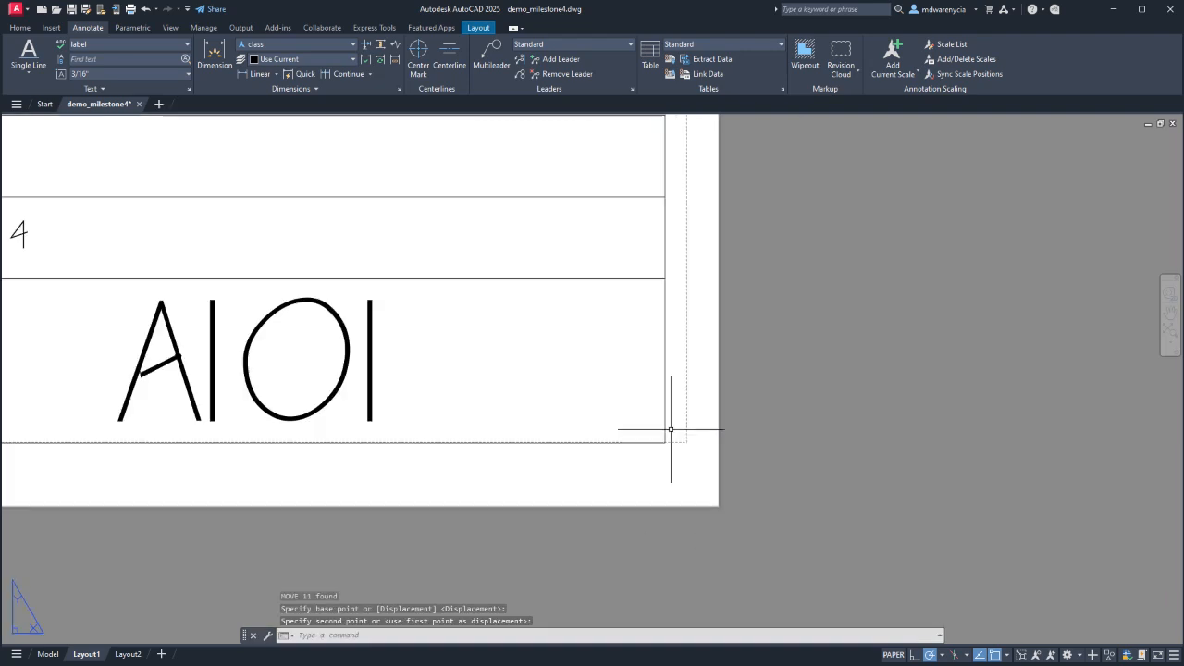
scroll(685, 439, "down", 3)
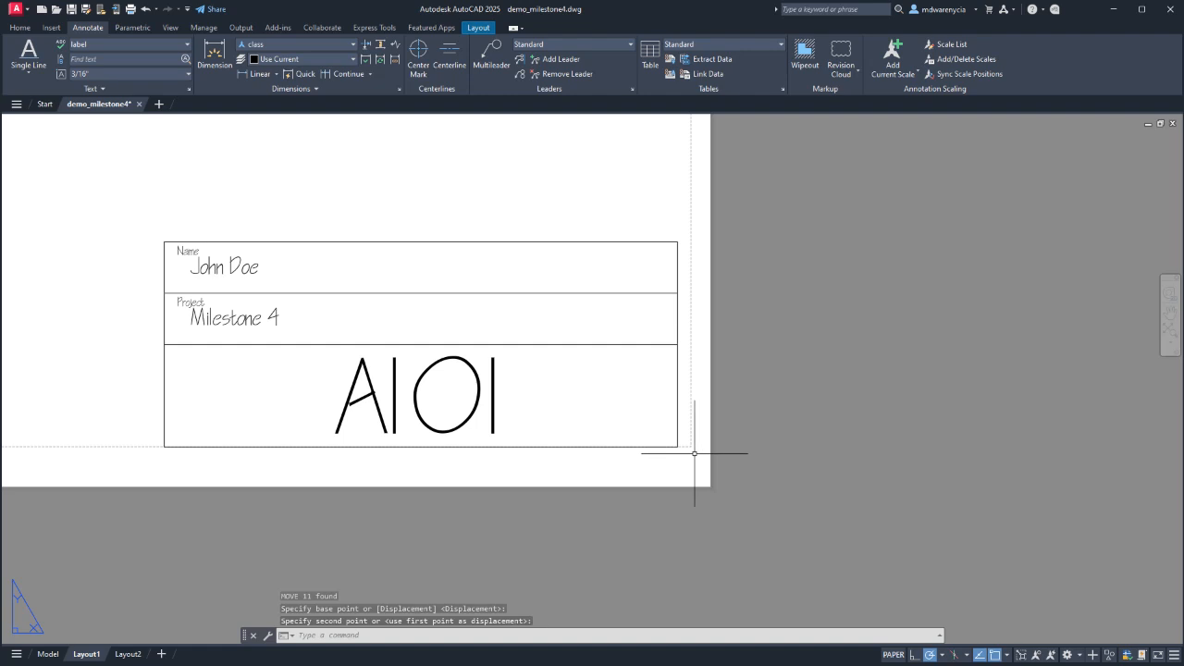
left_click(695, 453)
left_click(90, 126)
middle_click_drag(125, 209, 232, 266)
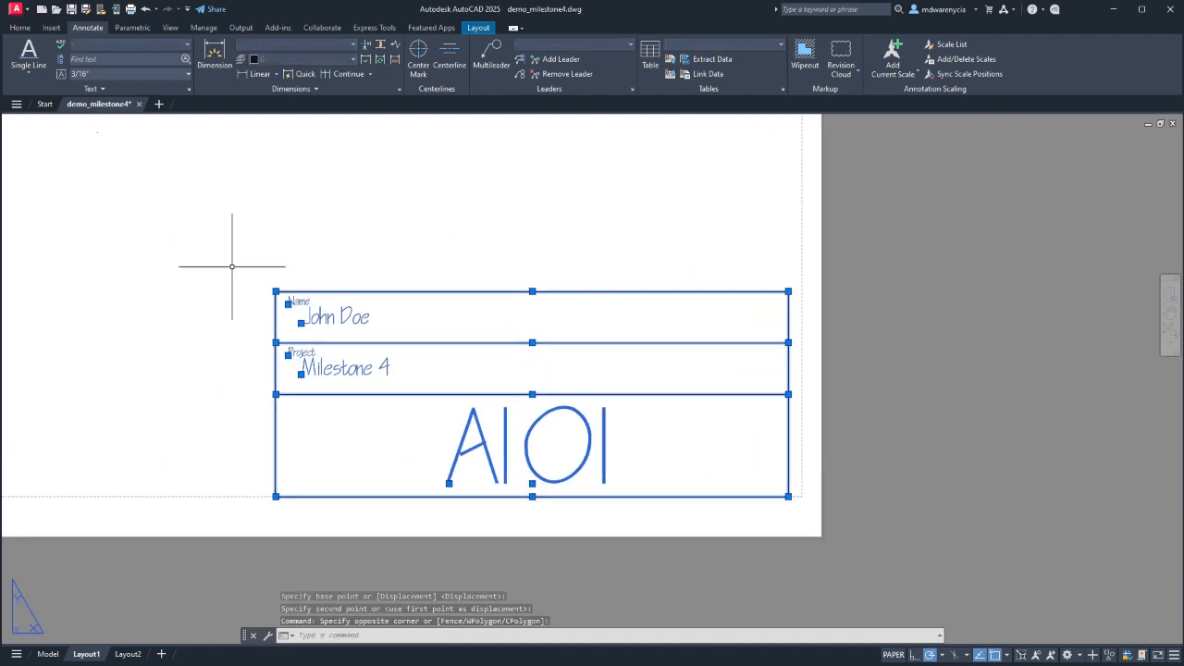
key("Return")
left_click(223, 342)
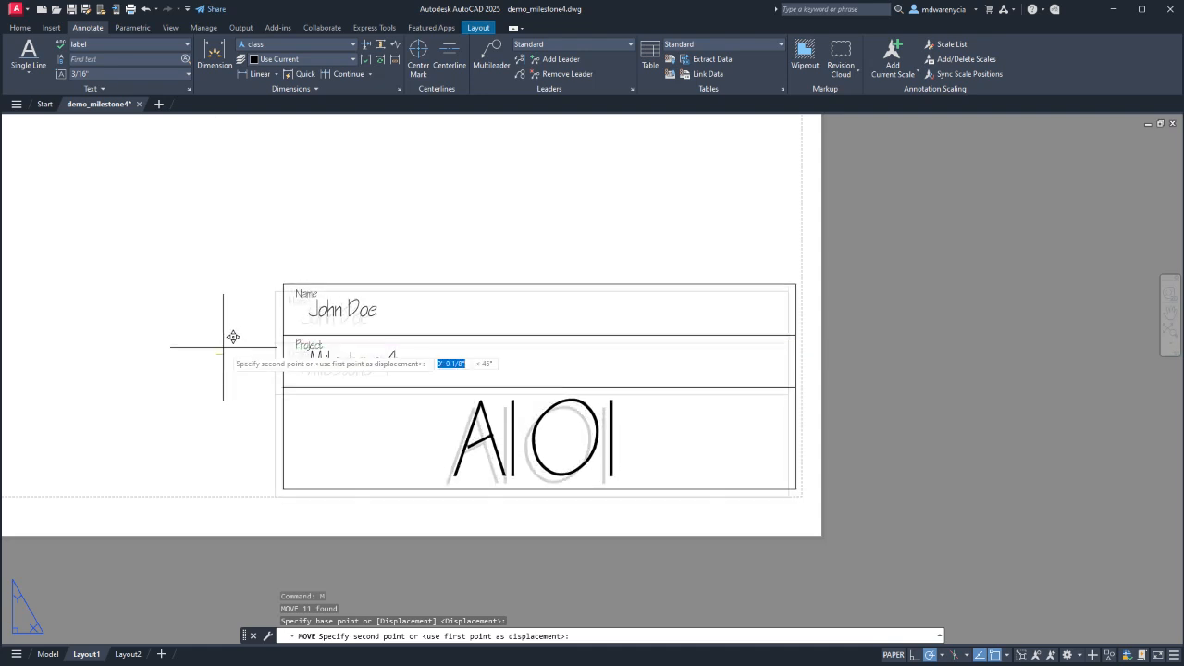
left_click(236, 364)
key("Escape")
key("Escape")
middle_click_drag(746, 383, 754, 399)
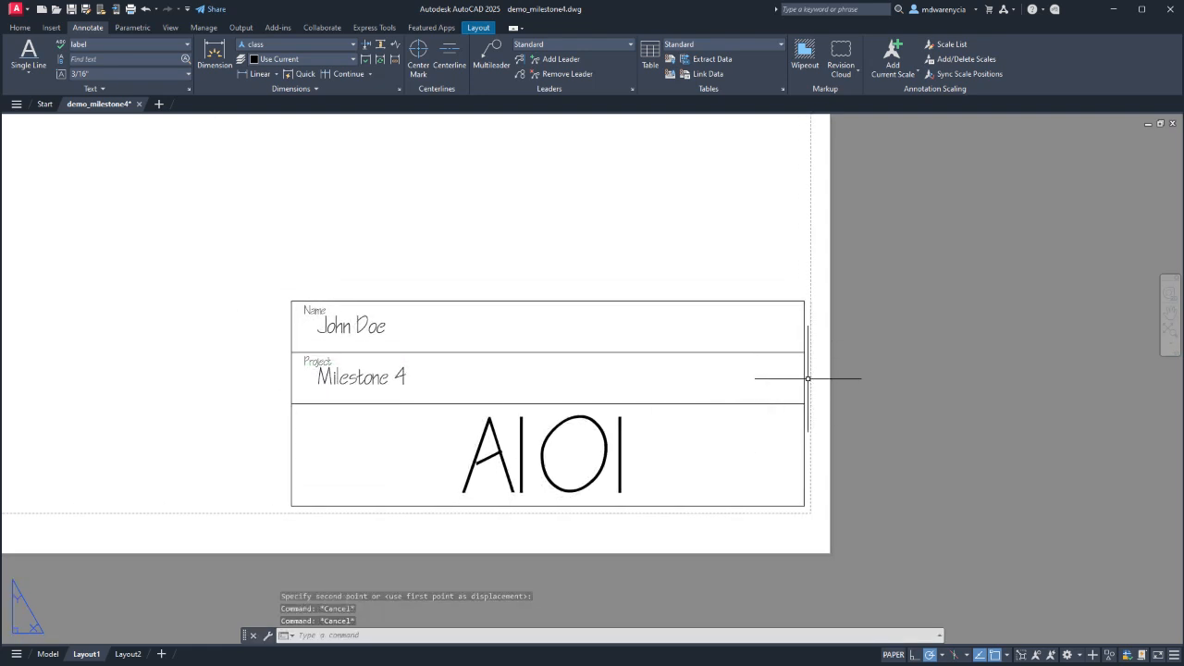
Move the floor plan viewport and its title horizontally about 4 1/2 inches toward the sheet's right edge.
scroll(808, 377, "down", 6)
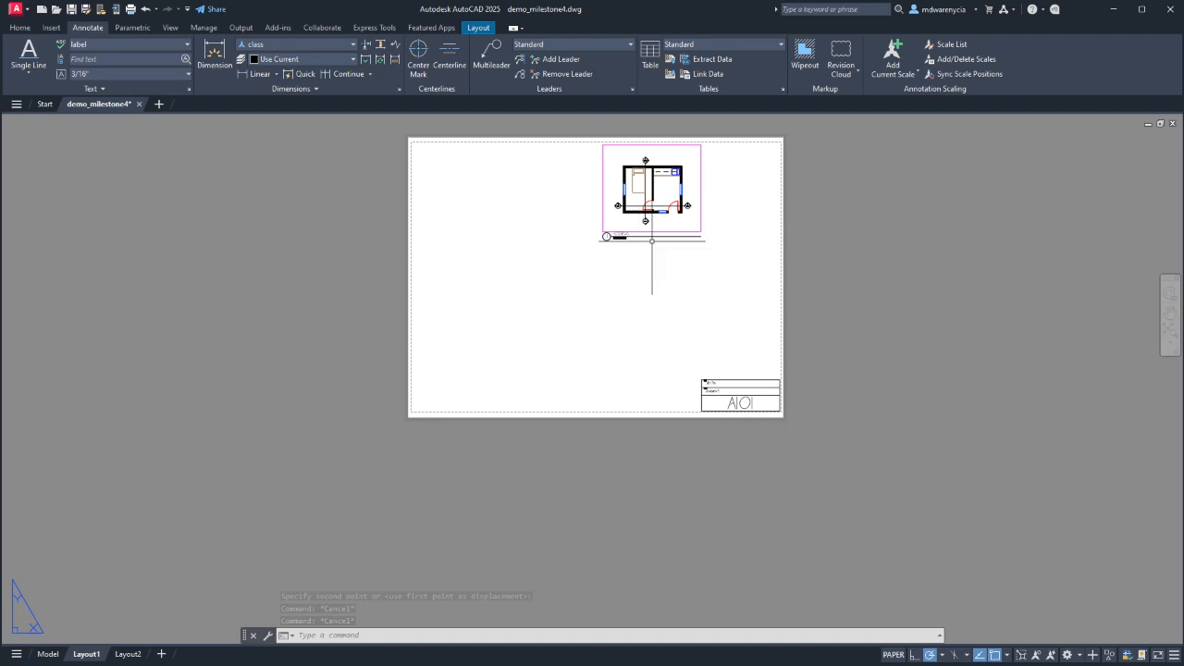
middle_click_drag(727, 286, 716, 355)
left_click(712, 340)
left_click(553, 201)
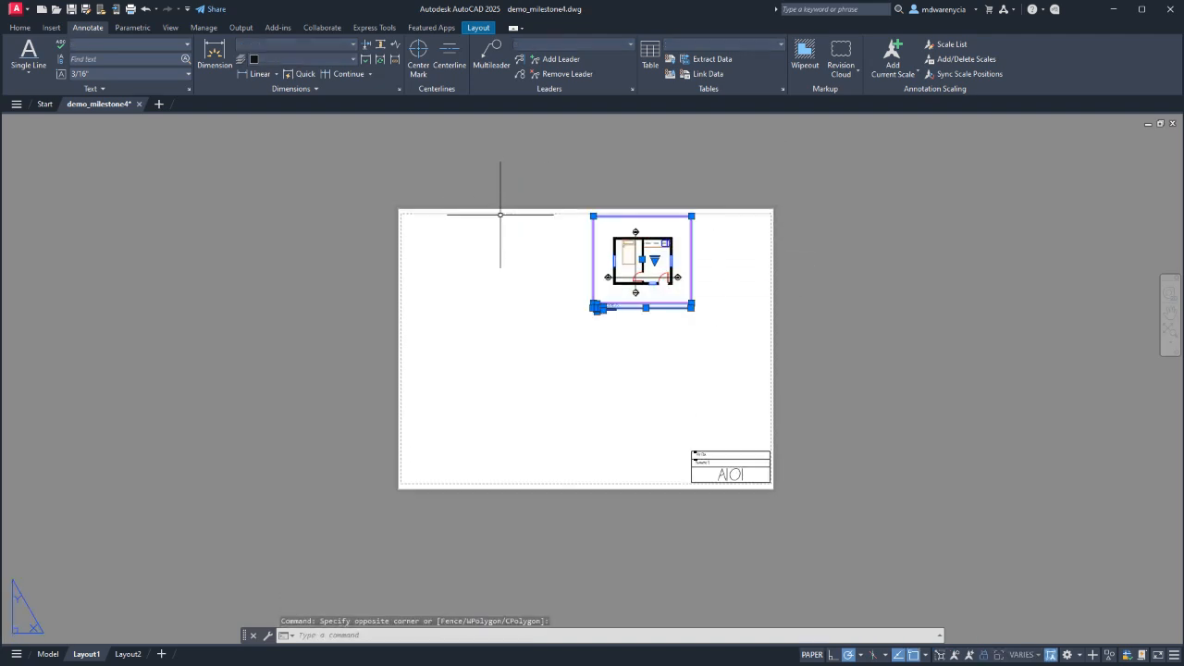
type("m")
key("Return")
left_click(501, 355)
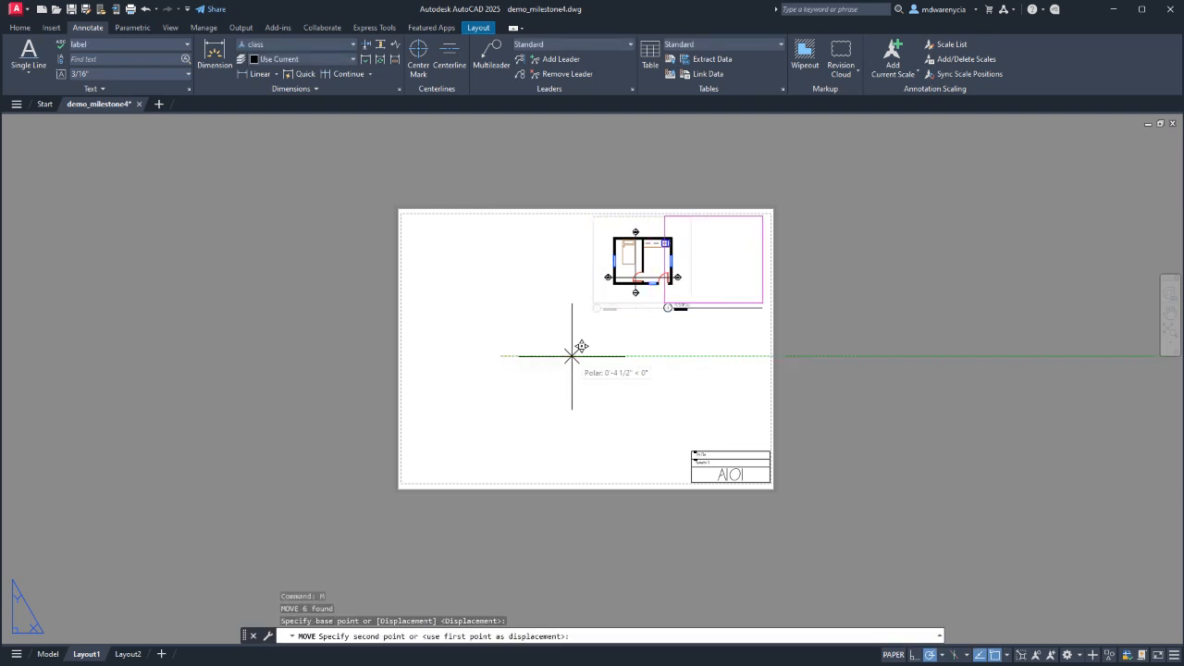
key("Escape")
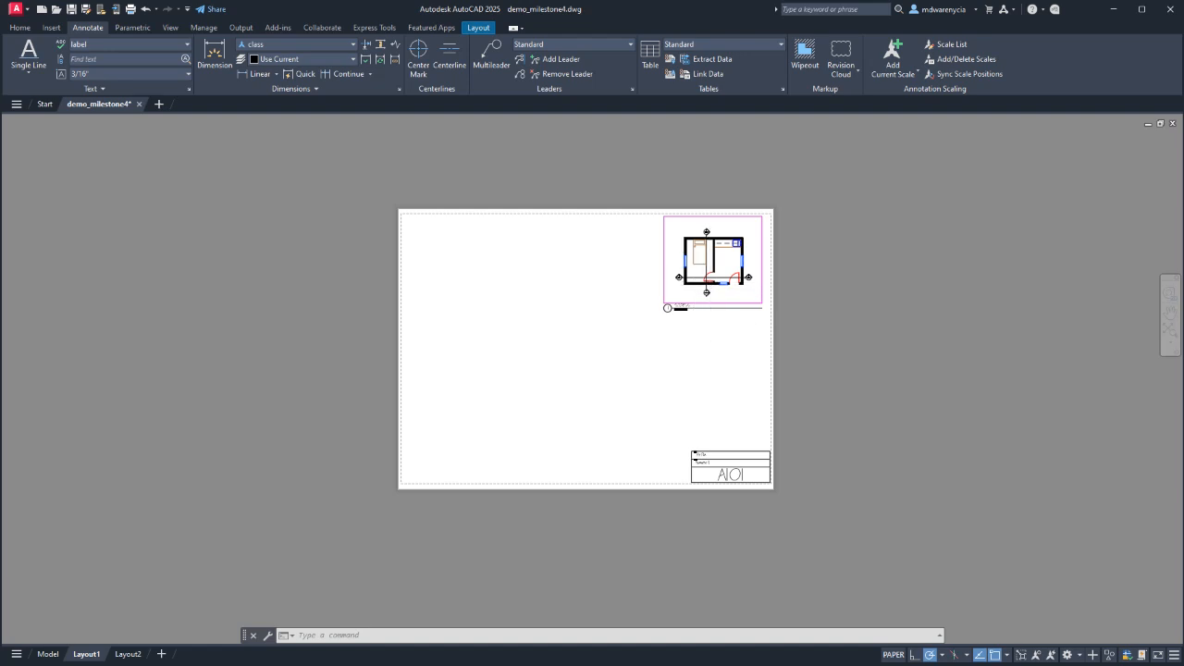
Examine the floor plan title on the sheet and the elevation and section drawings in model space.
scroll(711, 282, "up", 5)
scroll(710, 275, "down", 4)
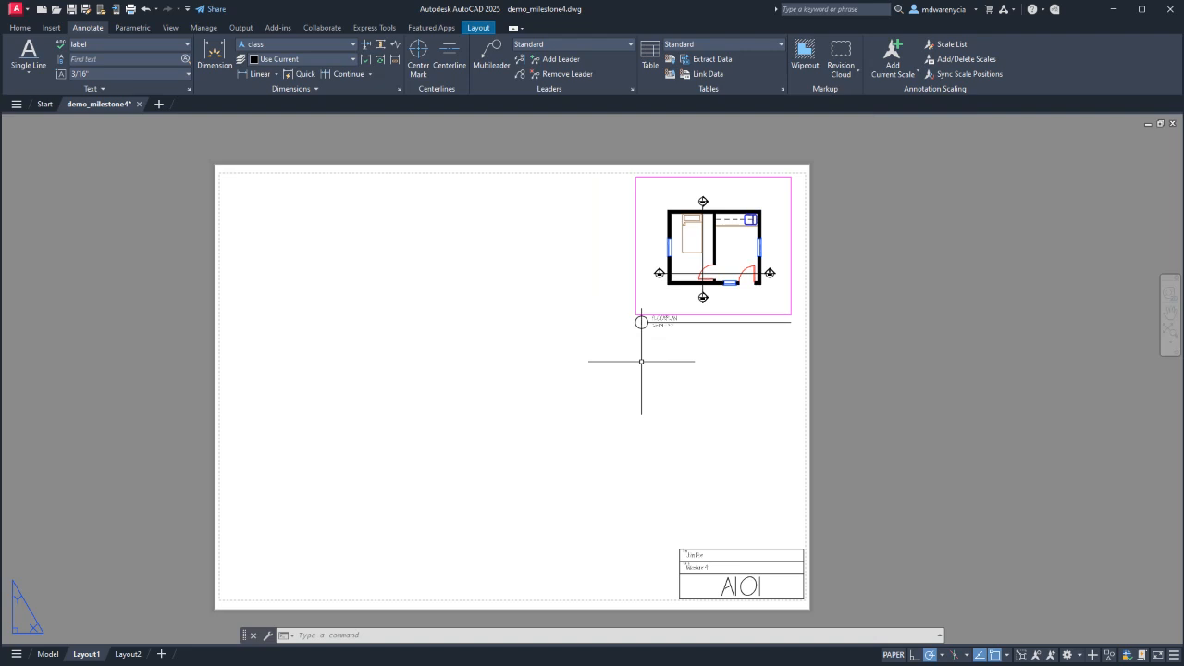
scroll(646, 322, "up", 2)
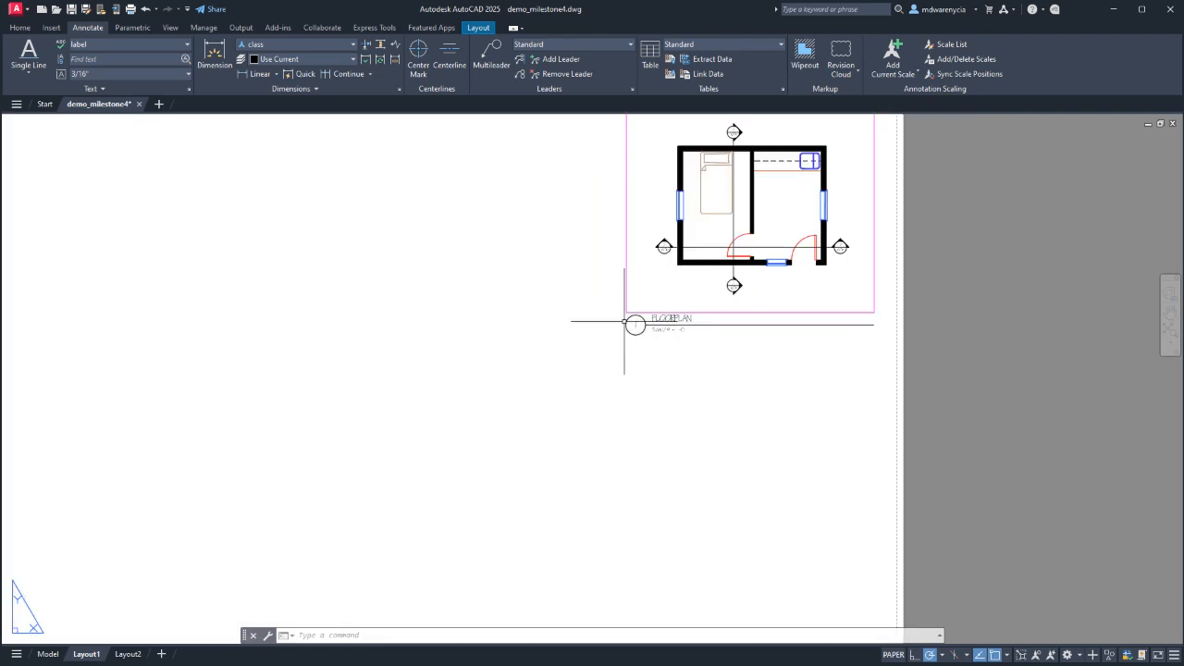
scroll(608, 348, "up", 2)
middle_click_drag(608, 348, 730, 375)
scroll(733, 373, "down", 4)
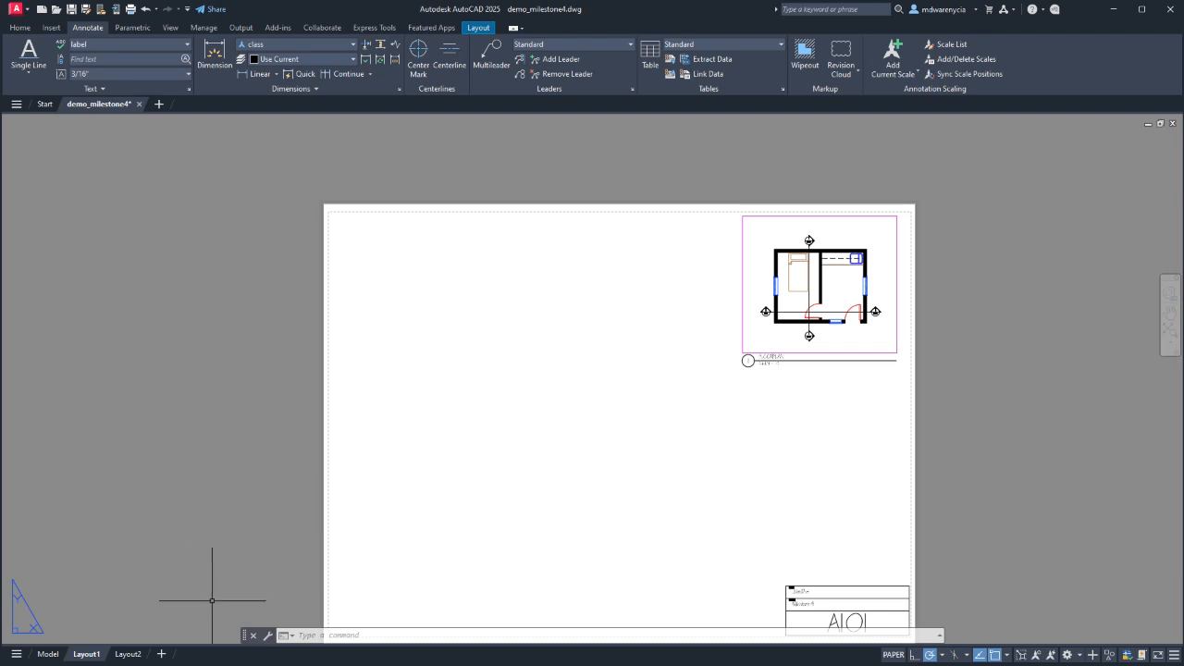
left_click(47, 654)
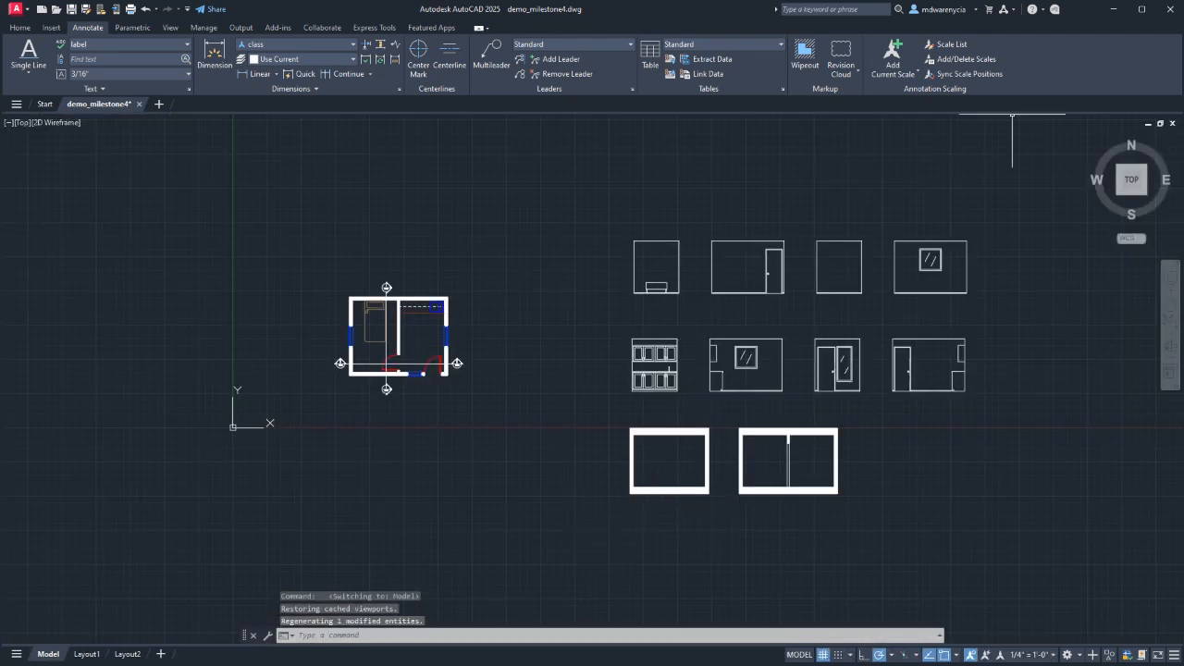
left_click(86, 654)
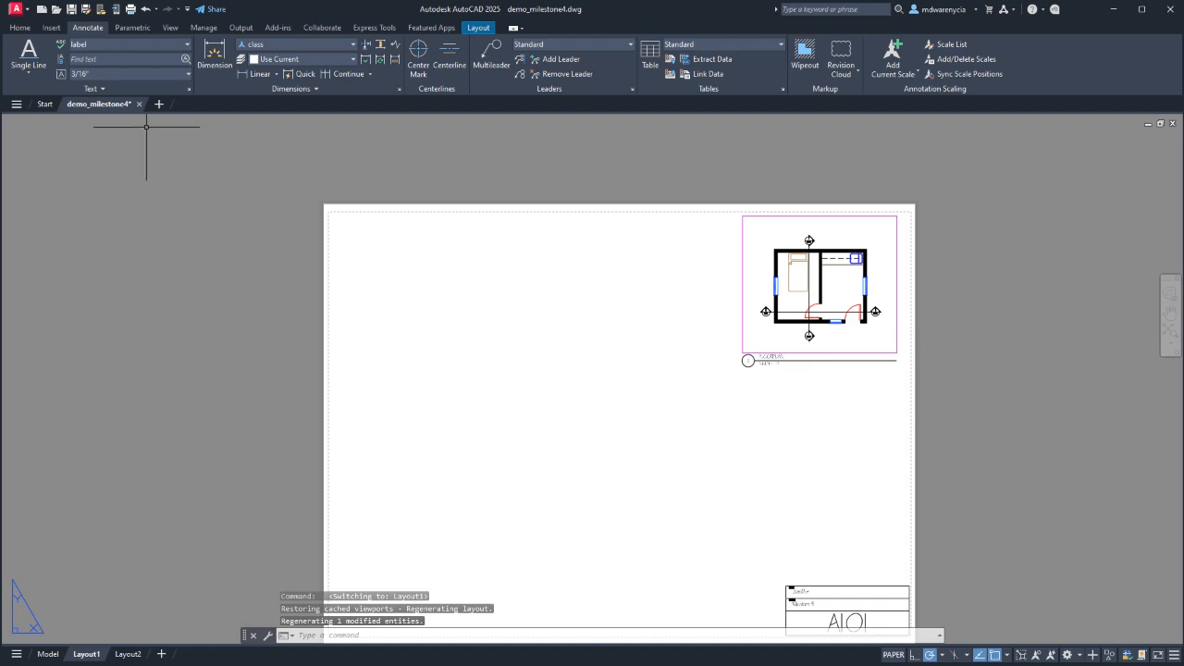
left_click(51, 27)
key("Escape")
key("Escape")
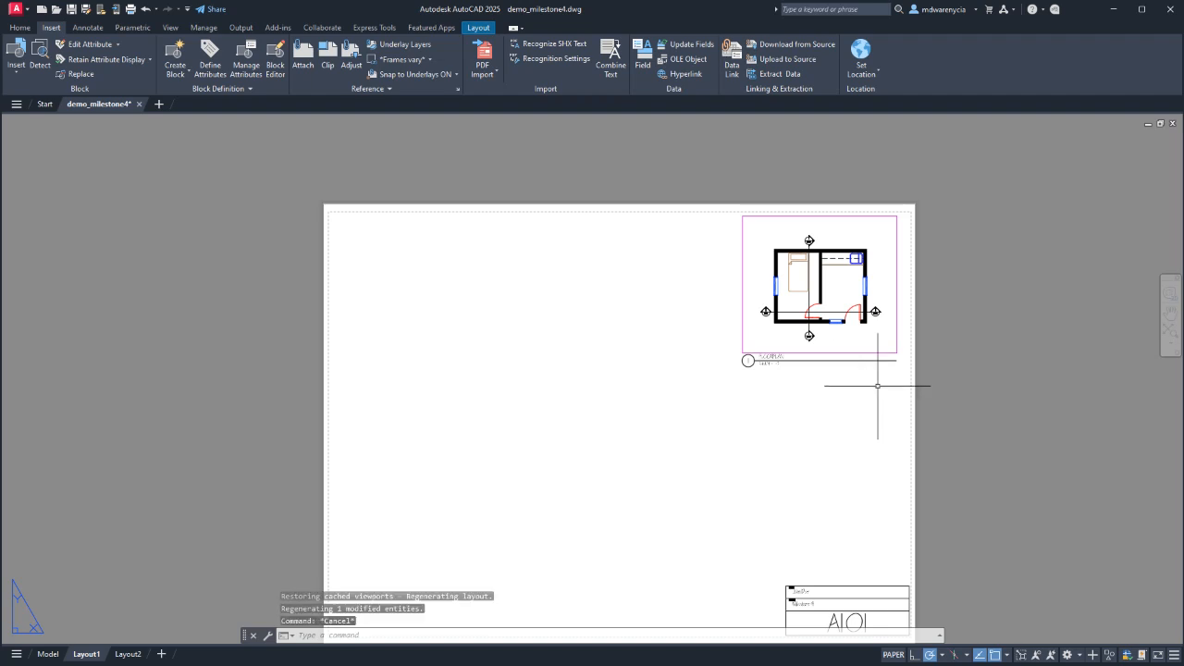
left_click(938, 402)
left_click(552, 148)
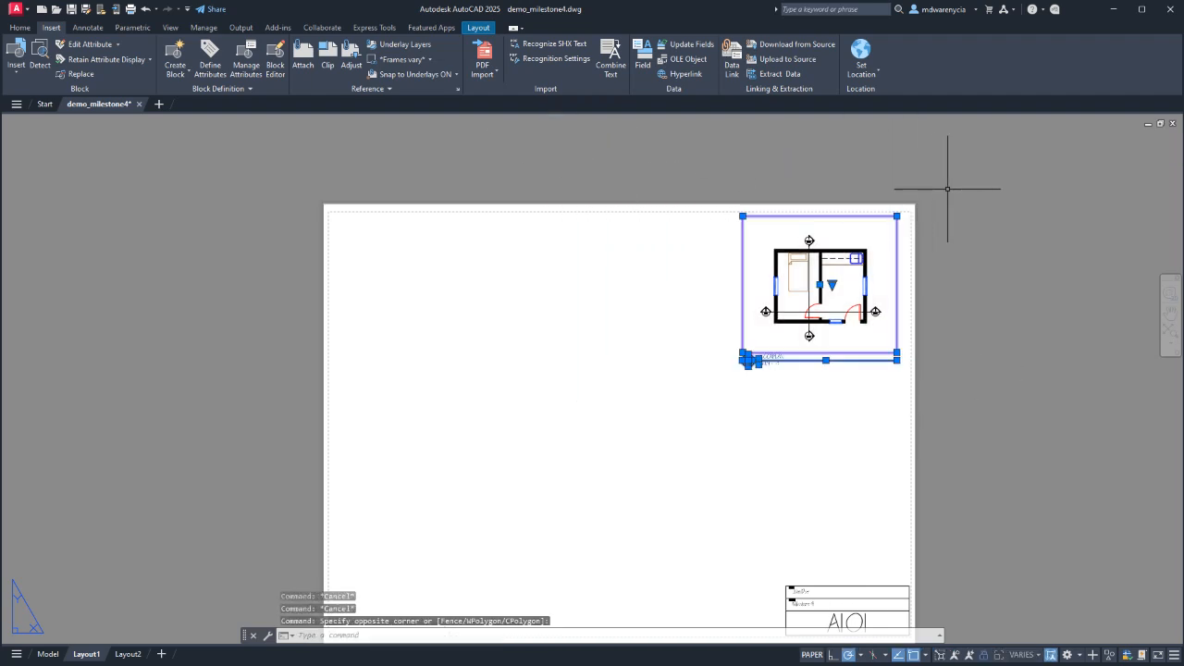
key("ctrl+v")
key("Escape")
Copy the floor plan viewport together with its title about 6 7/8 inches horizontally to the left of the original.
left_click(974, 416)
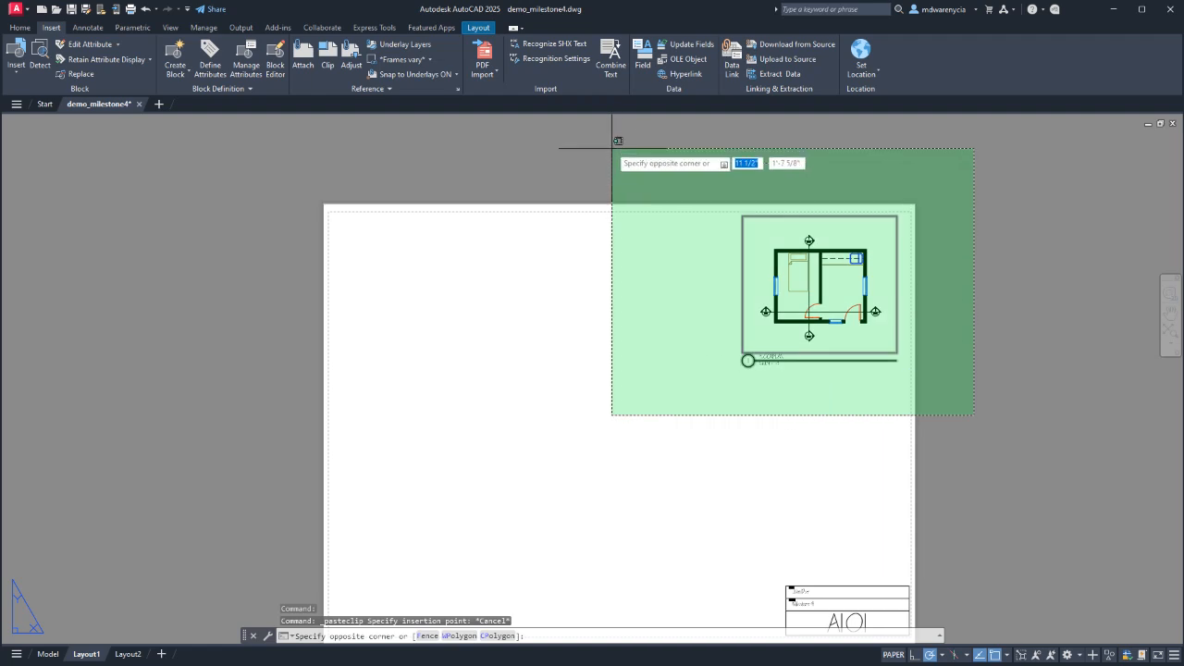
left_click(611, 148)
type("co")
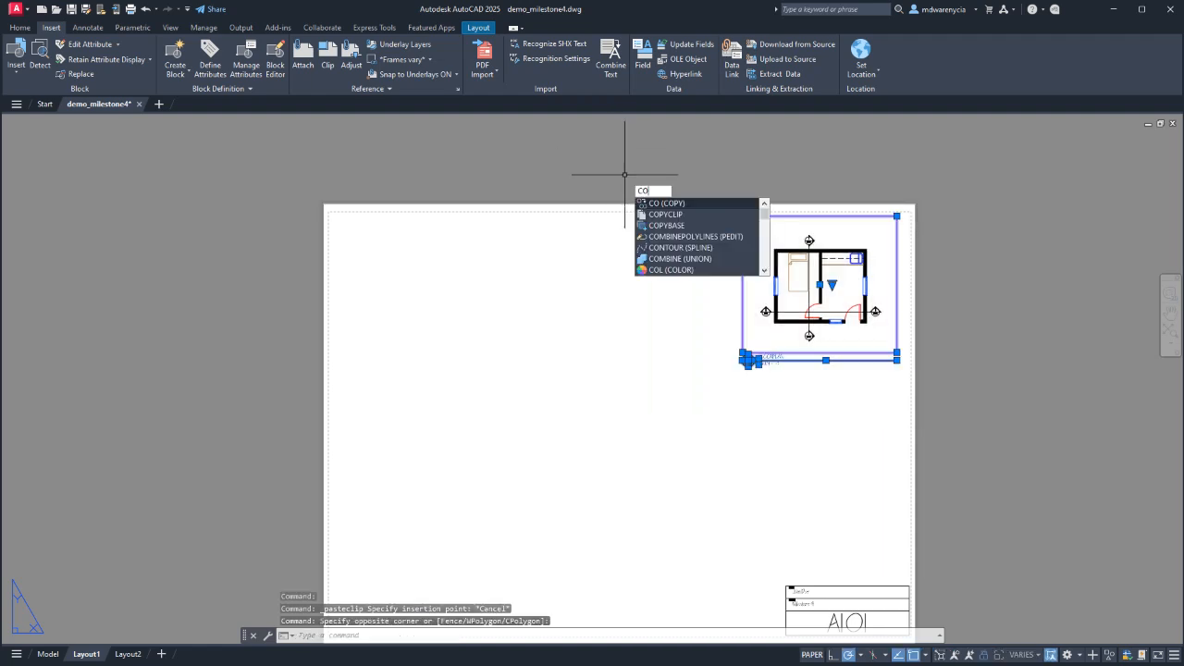
key("Return")
left_click(848, 440)
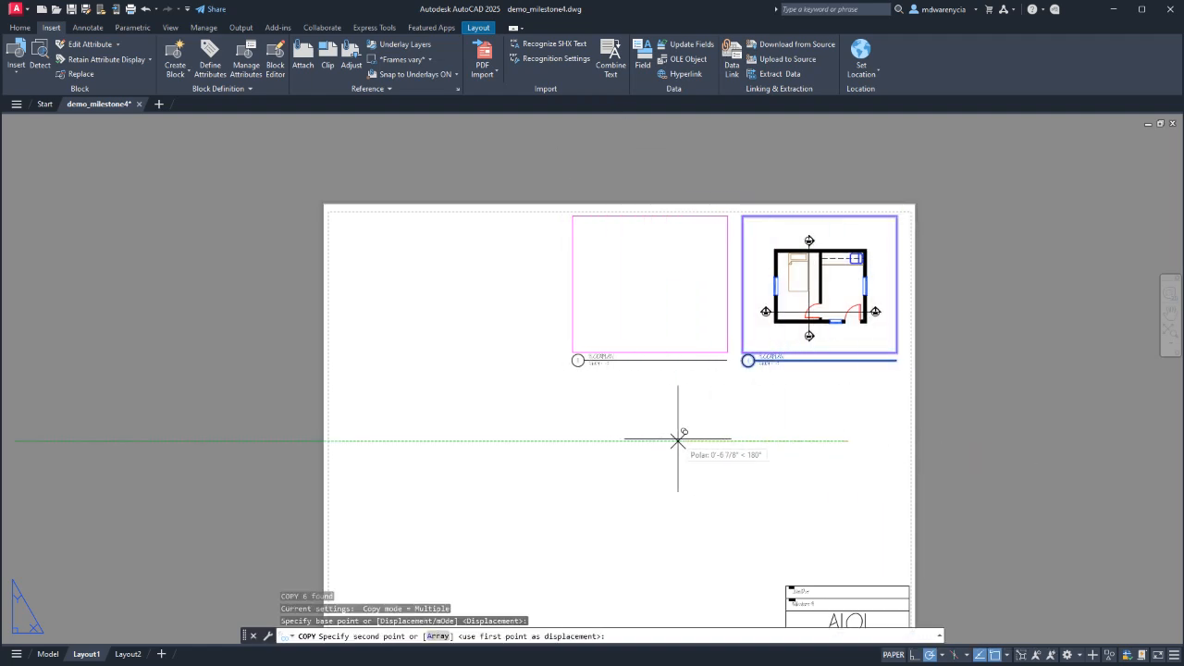
left_click(680, 440)
key("Return")
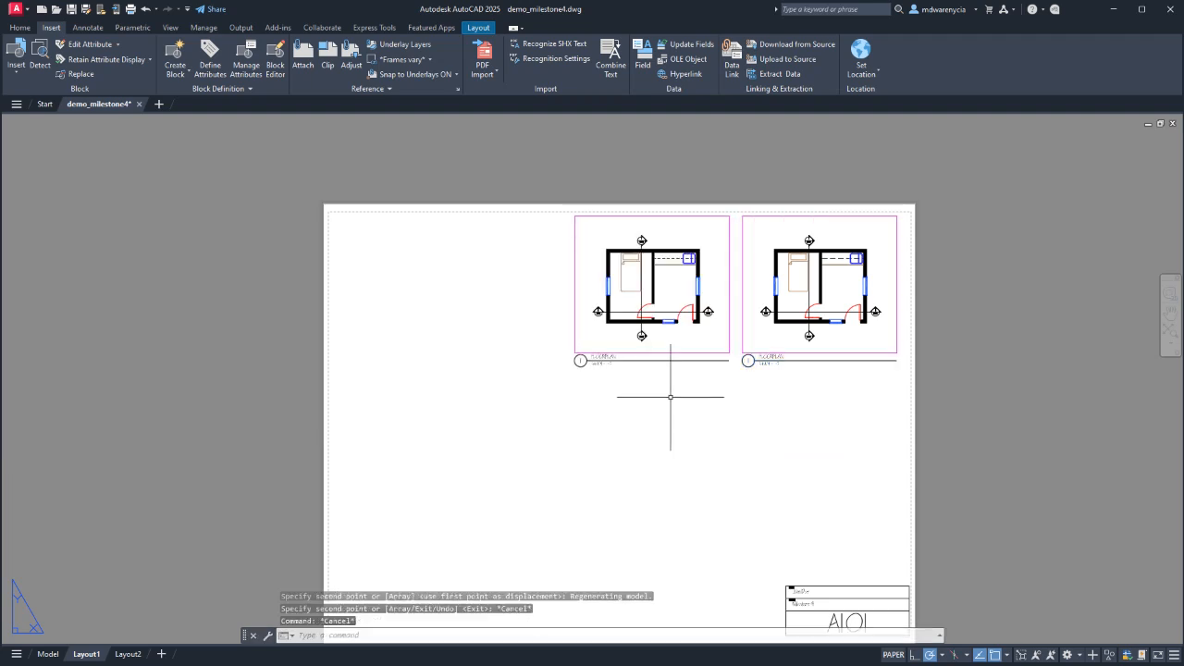
Pan the model view inside the copied viewport to show the first section drawing, then return to paper space.
double_click(692, 343)
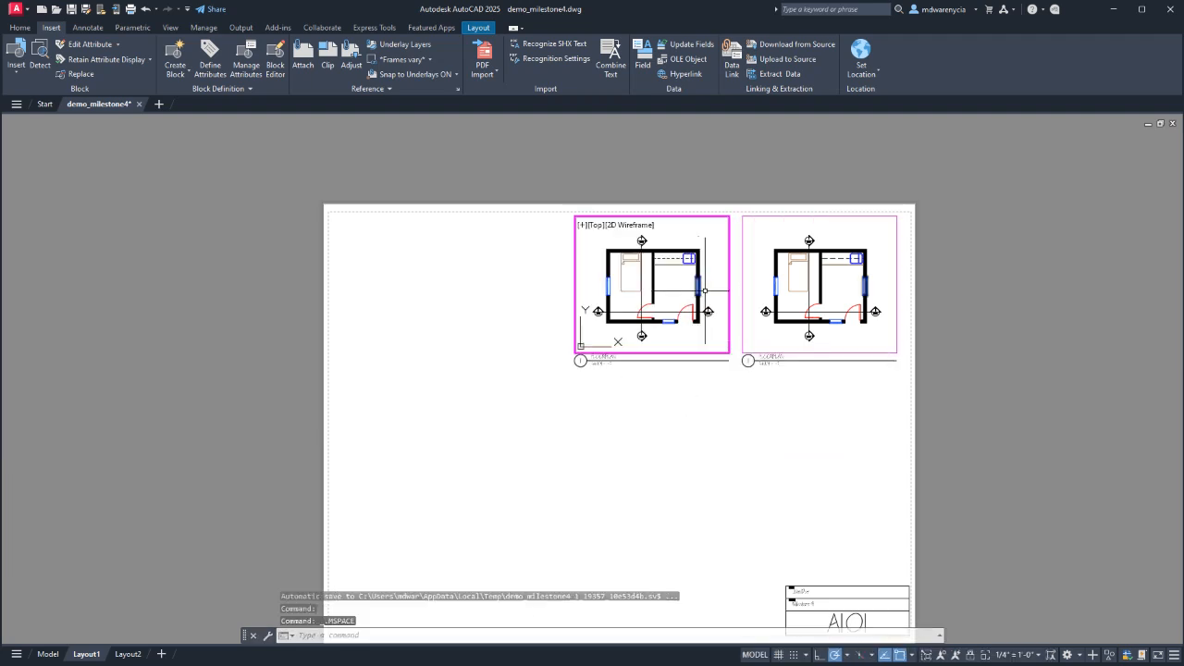
scroll(712, 292, "up", 5)
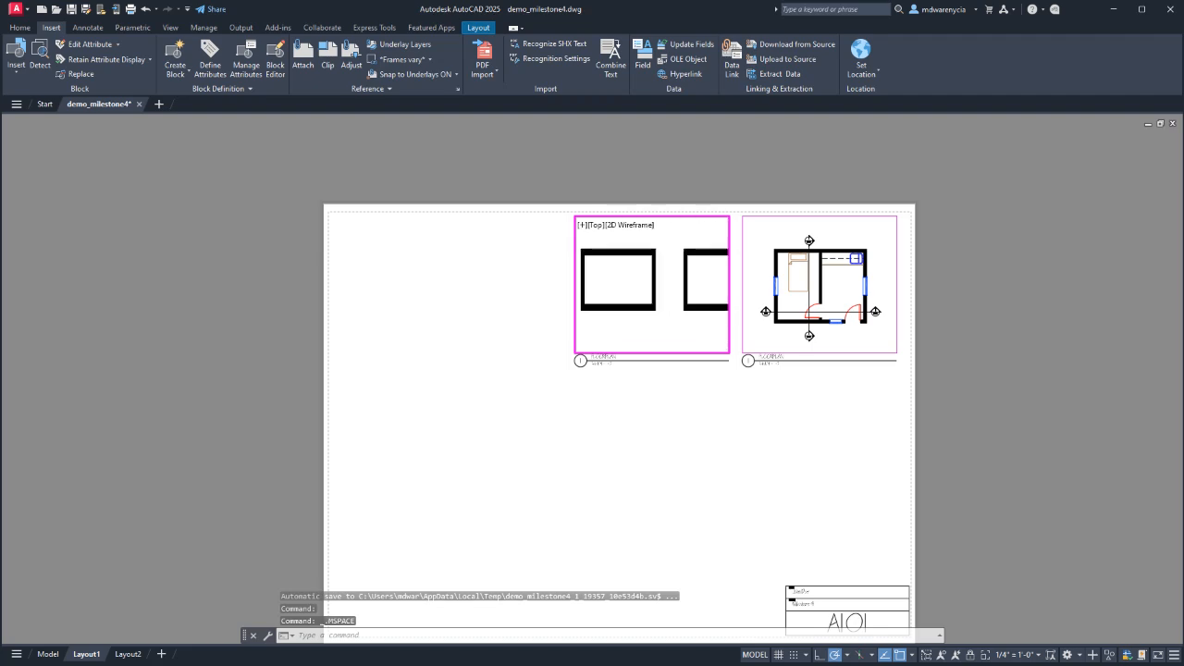
middle_click_drag(651, 284, 681, 295)
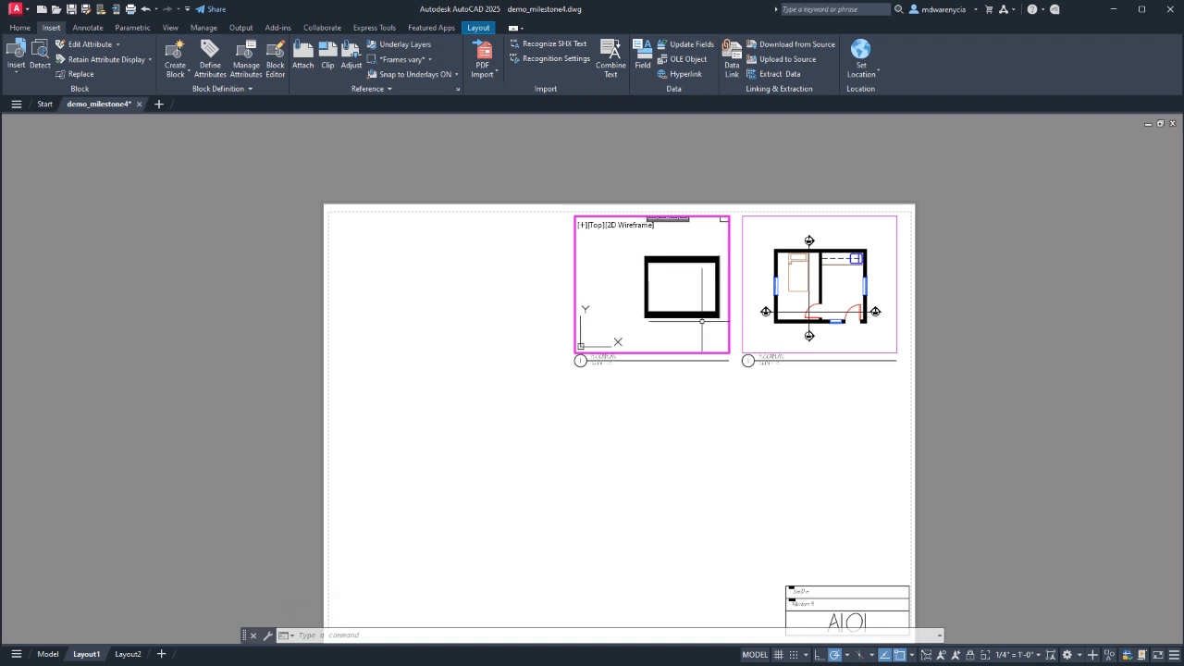
double_click(657, 378)
Narrow the copied viewport around the section drawing by stretching its lower-left corner horizontally inward.
left_click(612, 292)
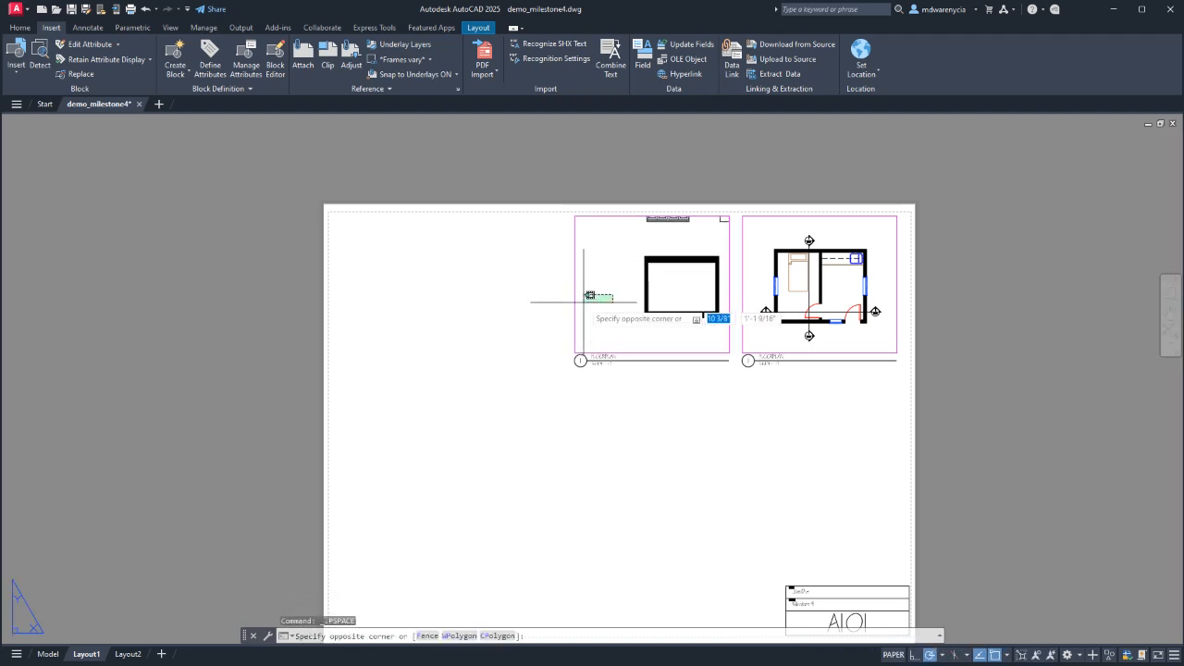
left_click(567, 309)
left_click(574, 352)
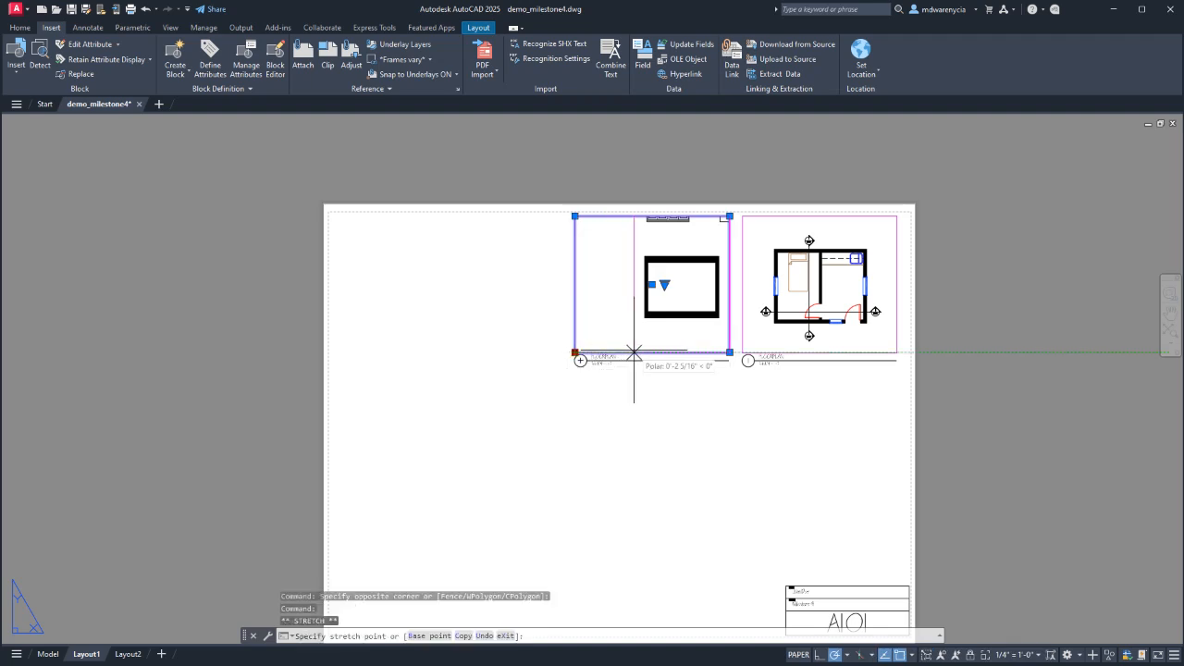
left_click(697, 384)
left_click(690, 380)
key("Escape")
Move the copied drawing title under the narrowed viewport, aligning its circle with the viewport's left edge.
scroll(652, 387, "up", 2)
left_click(581, 357)
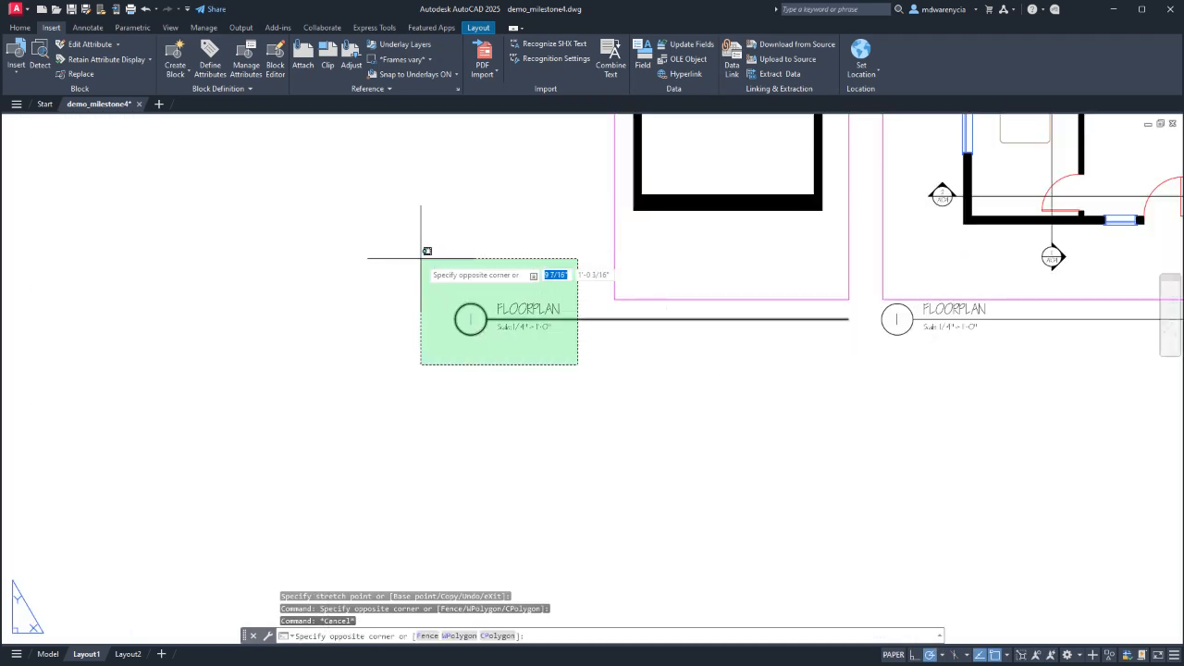
left_click(422, 254)
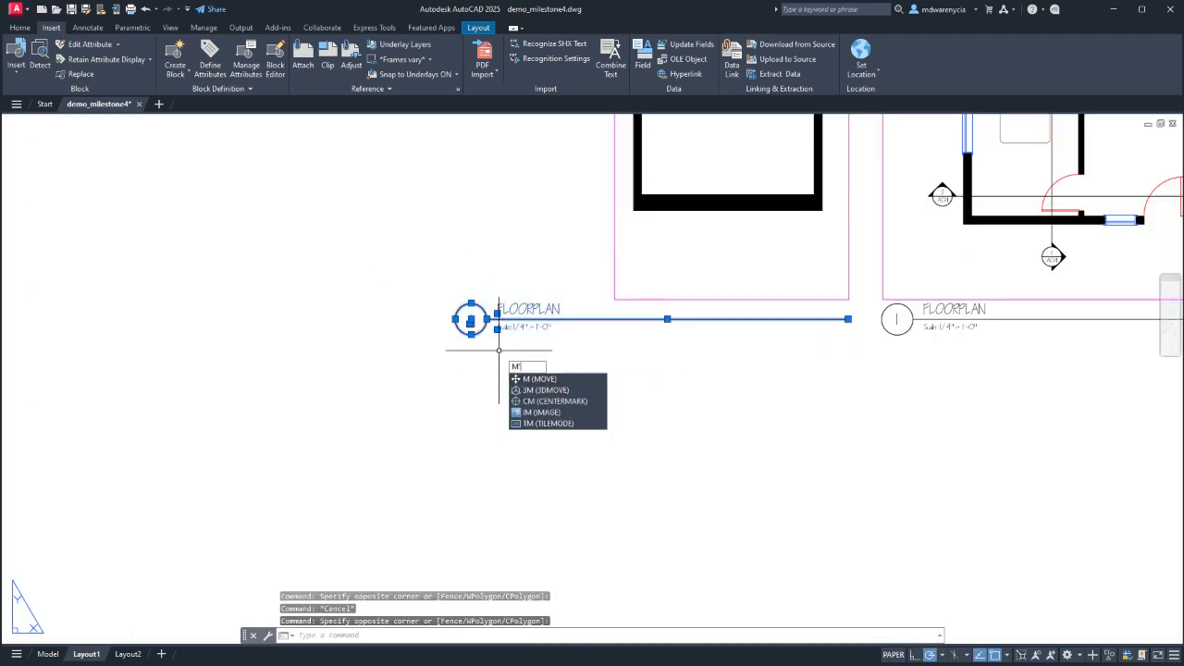
key("Return")
left_click(457, 471)
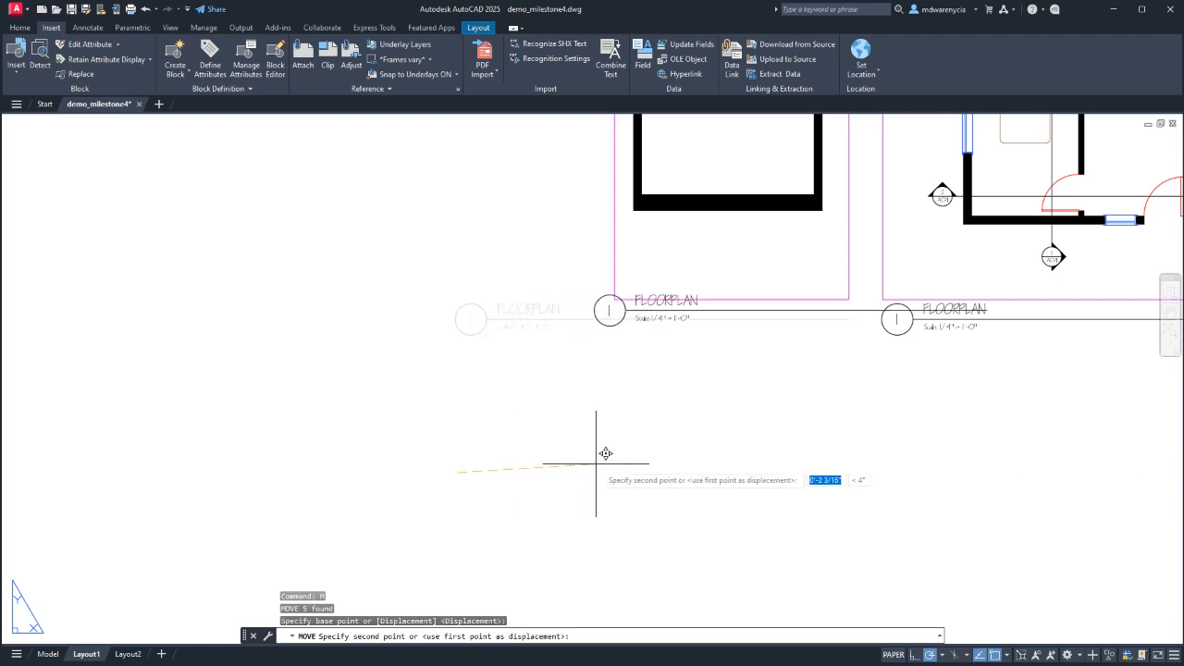
left_click(616, 472)
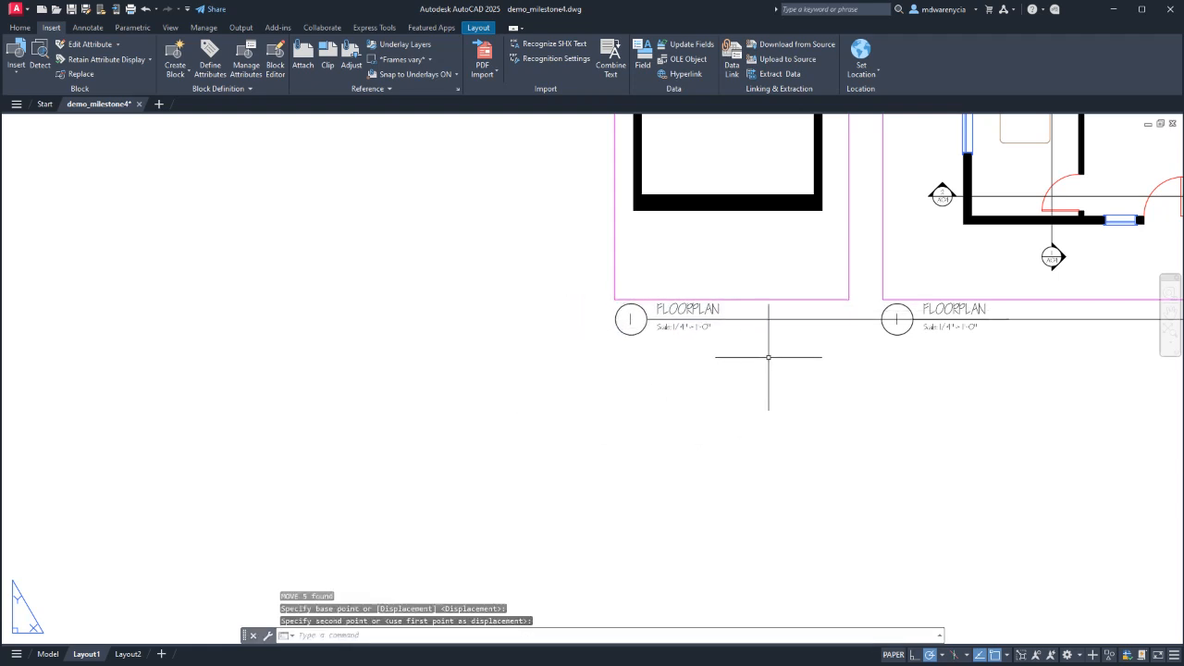
Shorten the copied title's horizontal line so that it ends level with the section viewport's right edge.
left_click(746, 319)
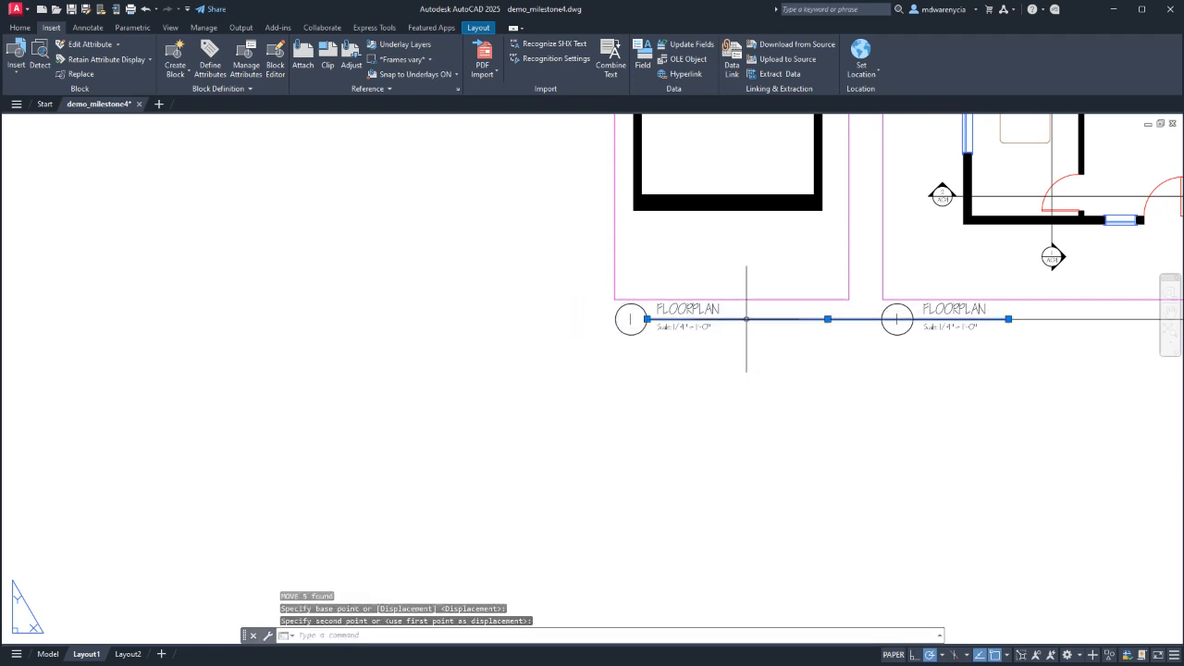
left_click(1008, 319)
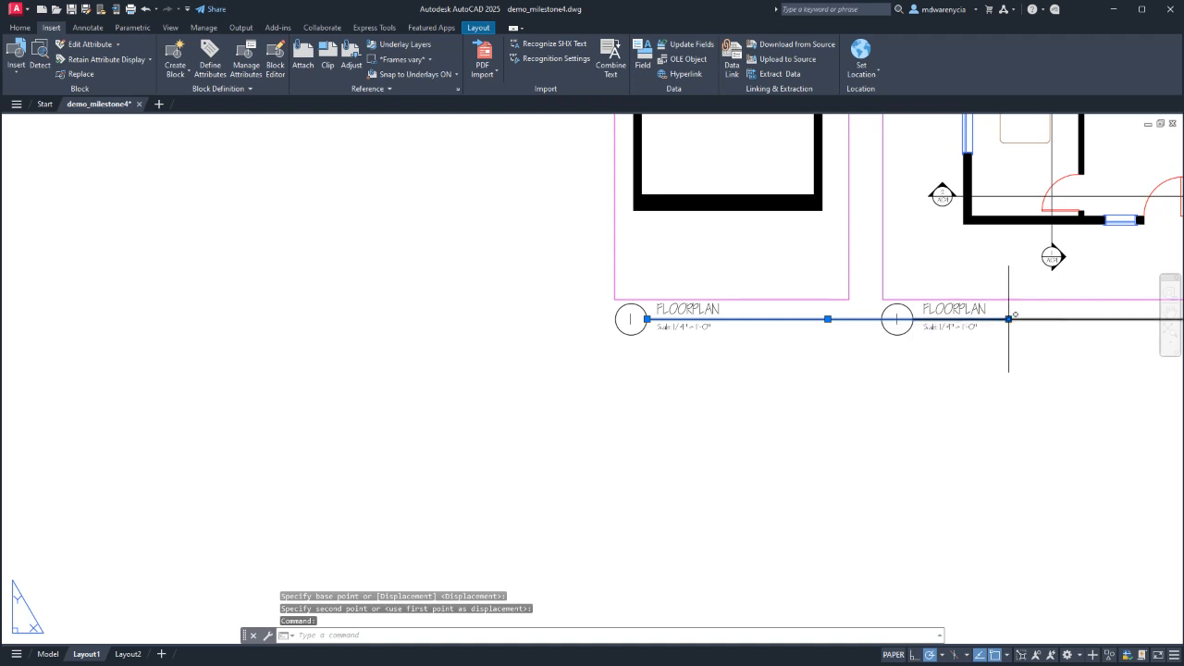
left_click(848, 319)
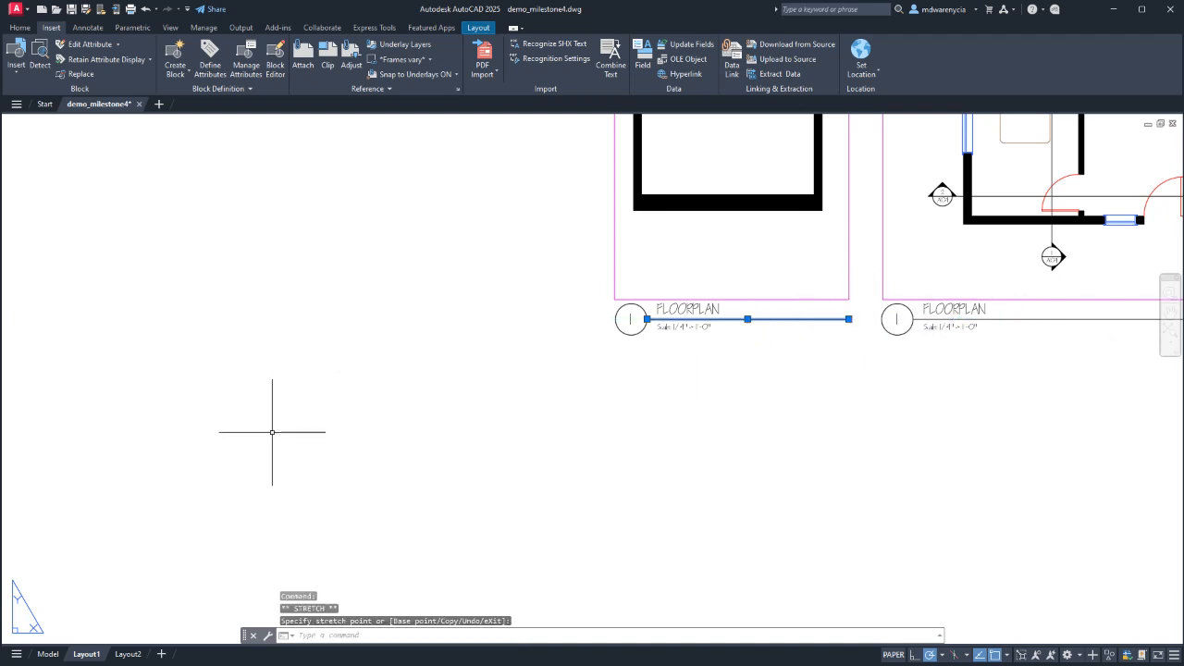
Switch to model space and inspect the attributes of the vertical section line's lower marker without changing them.
left_click(48, 654)
scroll(403, 384, "up", 5)
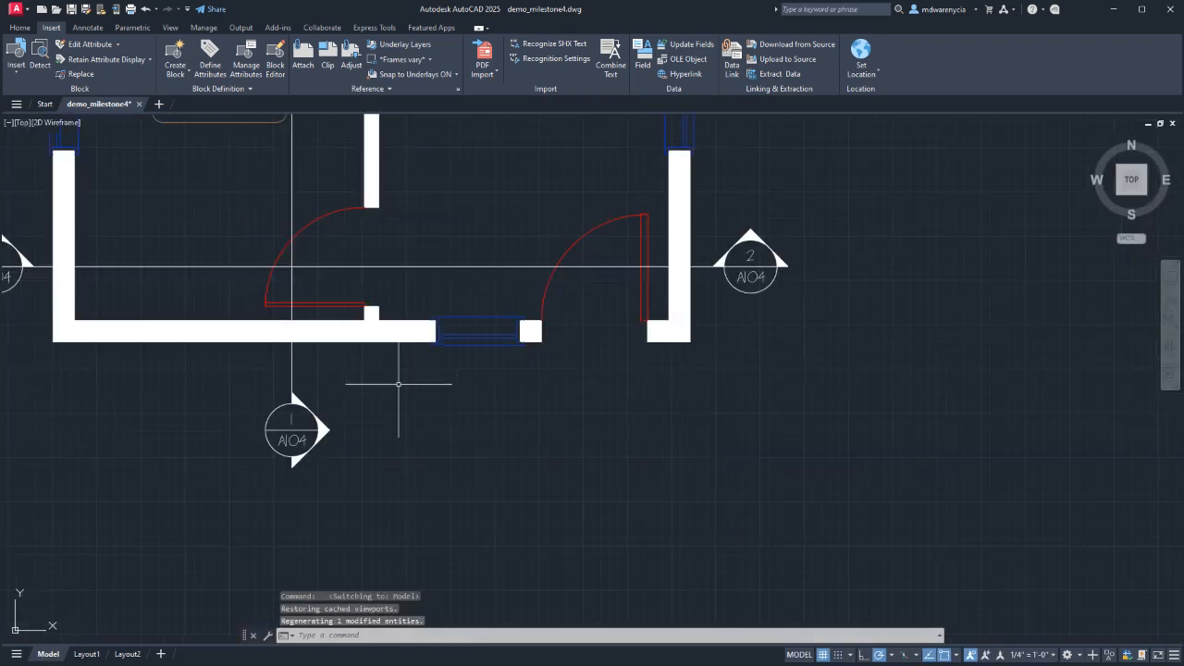
middle_click_drag(301, 431, 482, 569)
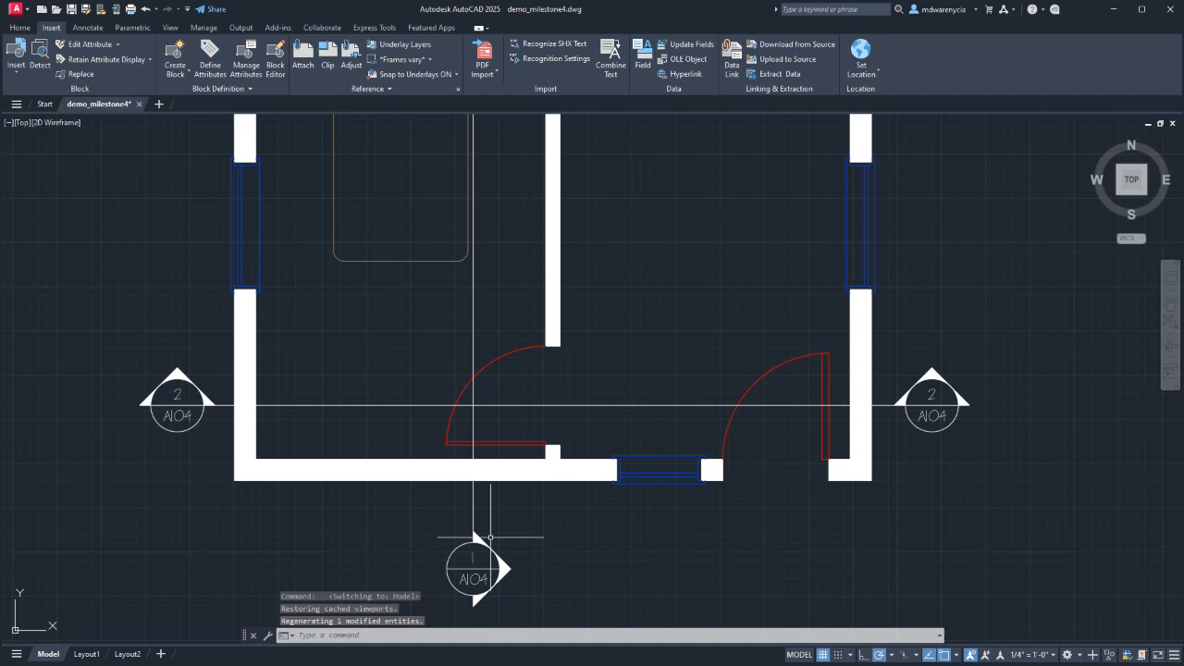
double_click(462, 584)
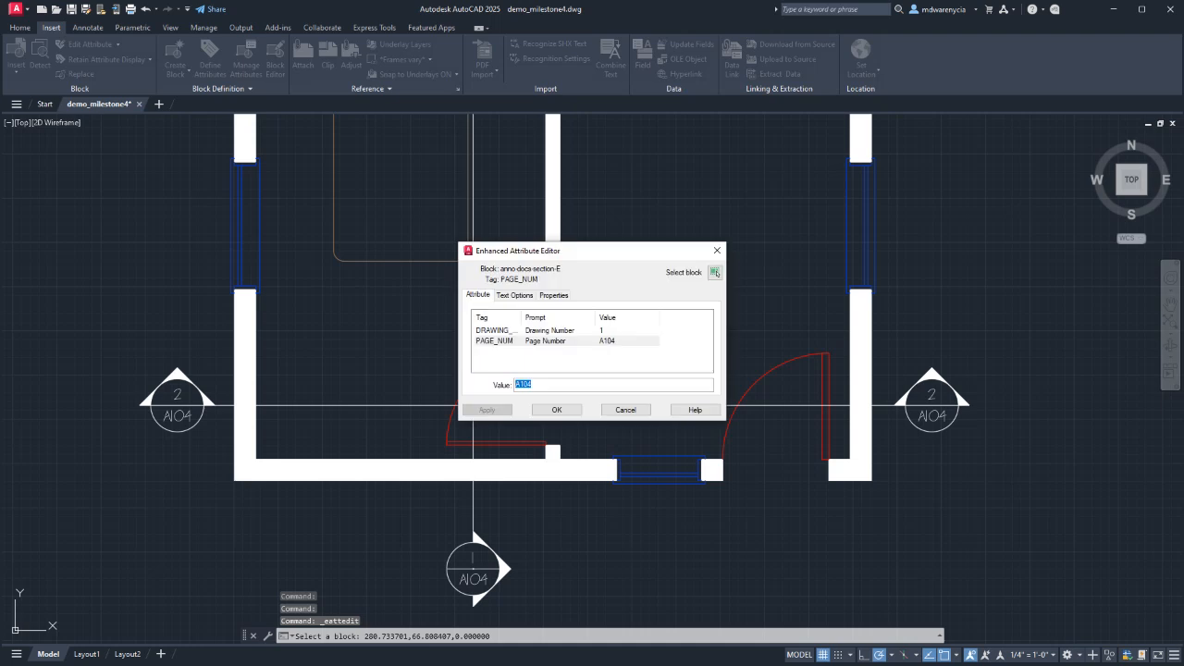
key("Return")
In the properties of both markers on the vertical section line, set the page number to A101 and the drawing number to 2.
left_click(473, 579)
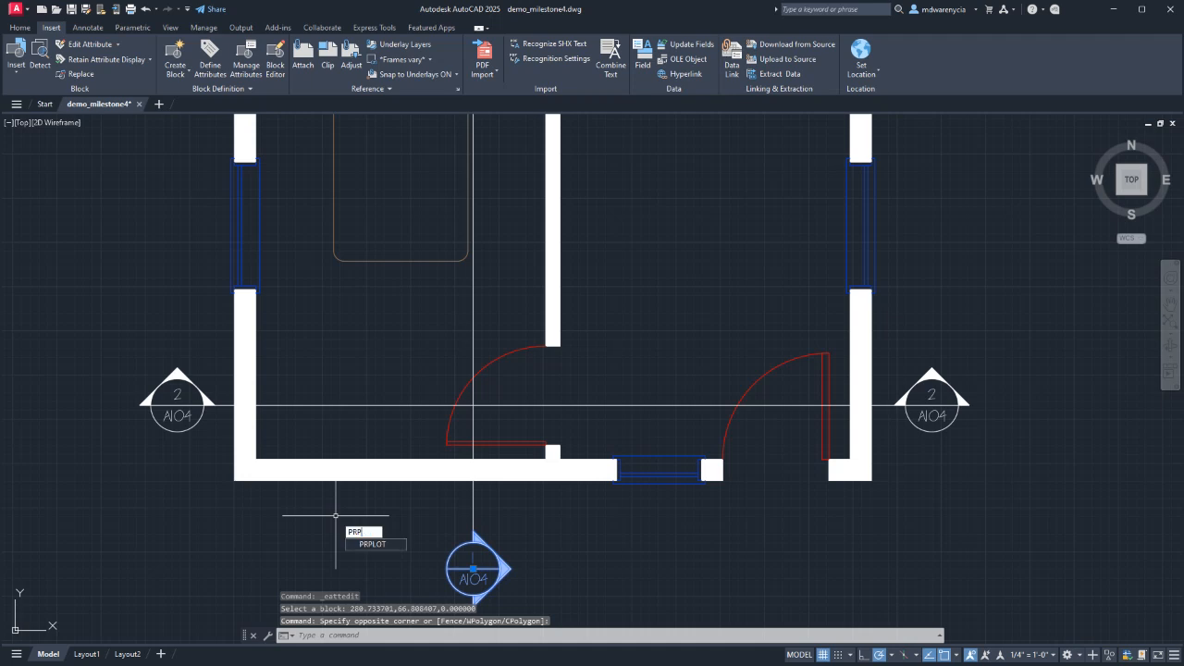
key("BackSpace")
key("BackSpace")
type("rop")
key("Return")
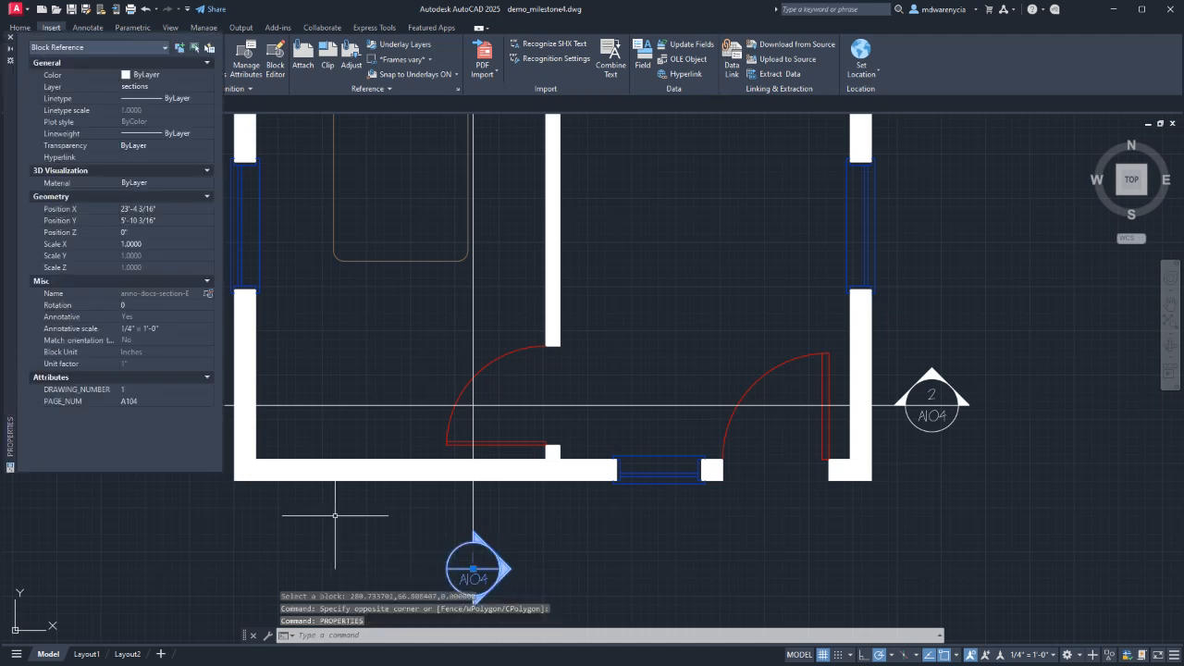
scroll(494, 317, "down", 3)
left_click(624, 209)
left_click(583, 182)
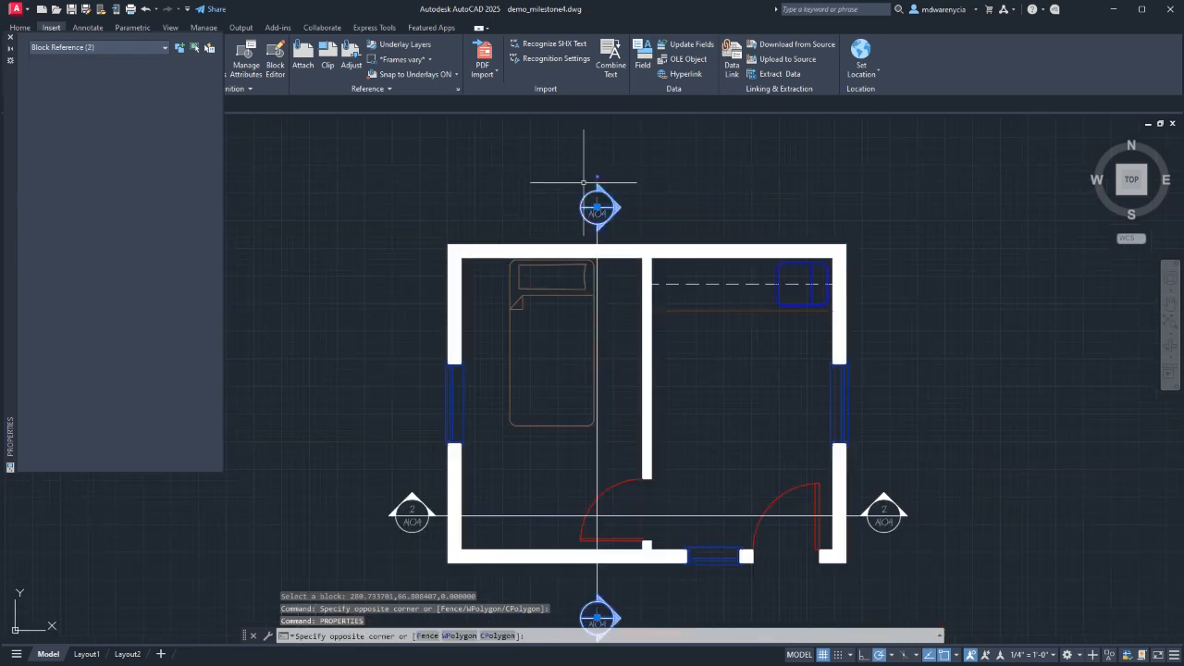
middle_click_drag(348, 349, 374, 251)
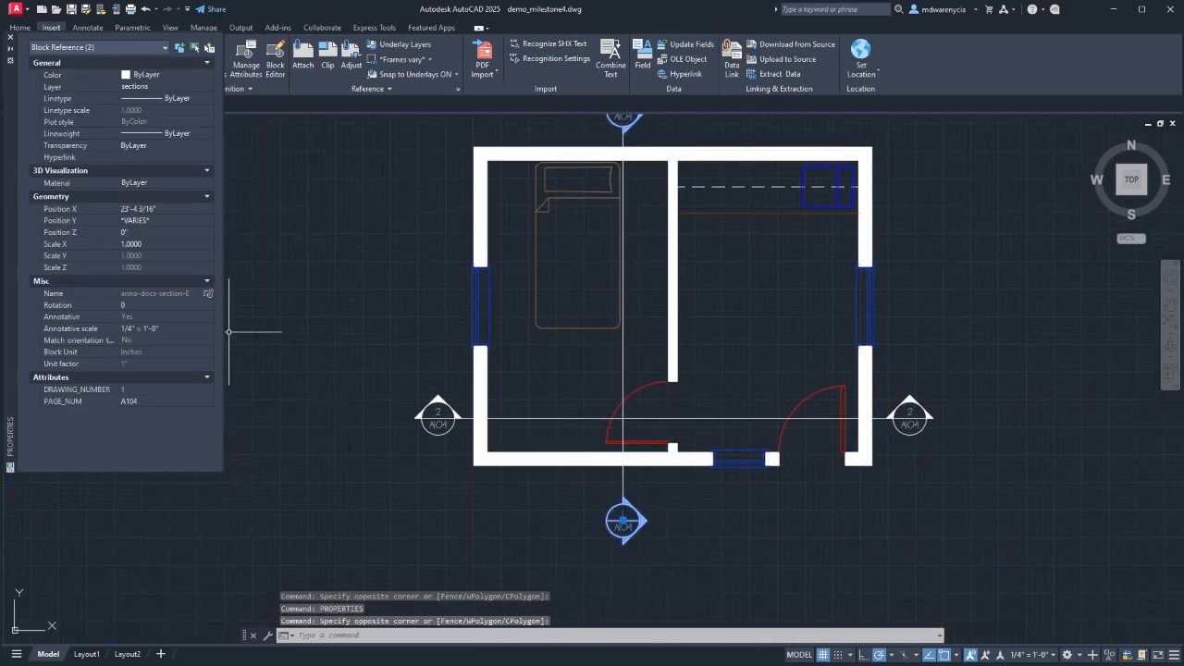
left_click(165, 401)
left_click(138, 400)
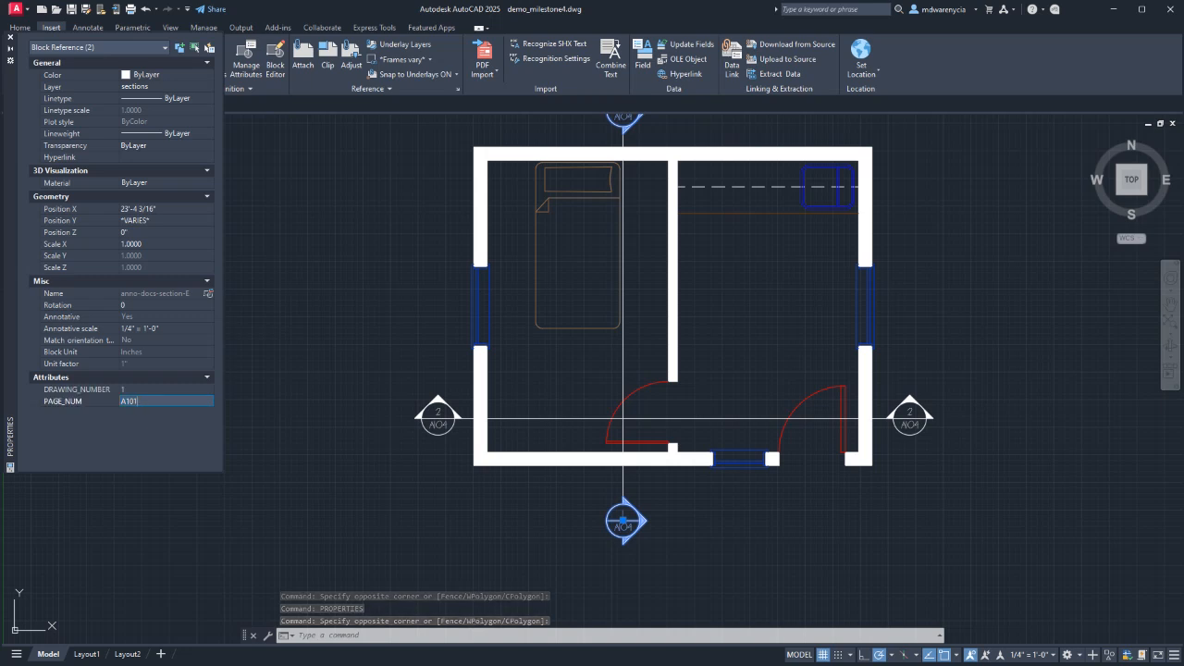
left_click(166, 389)
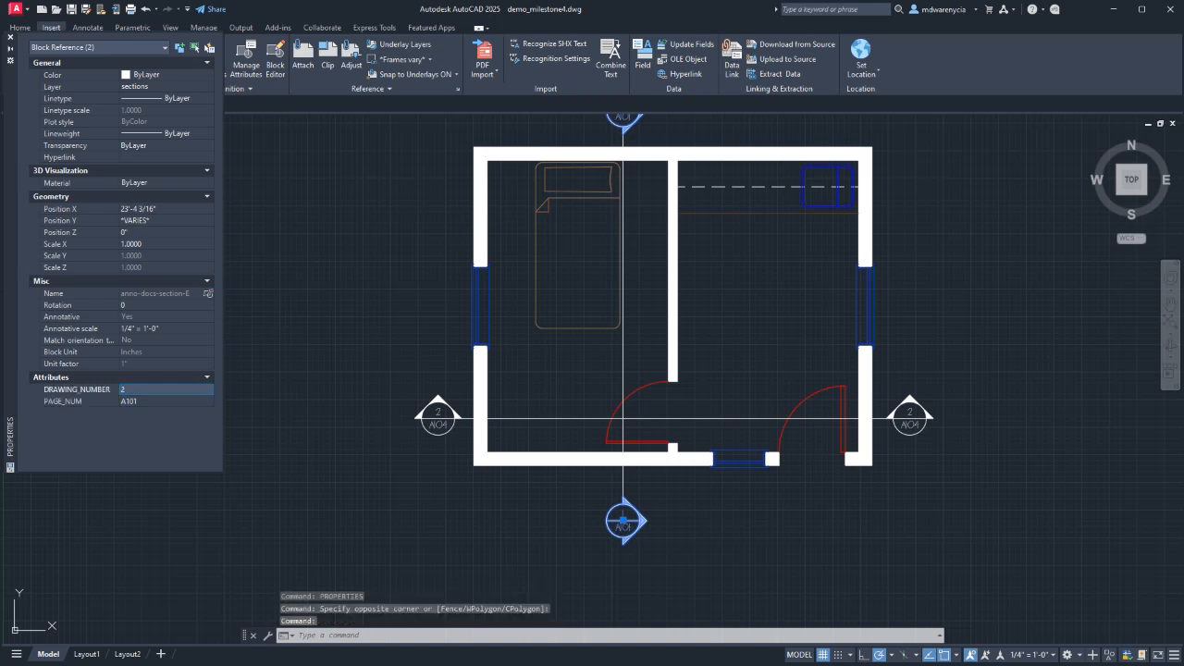
left_click(138, 401)
key("Escape")
key("Escape")
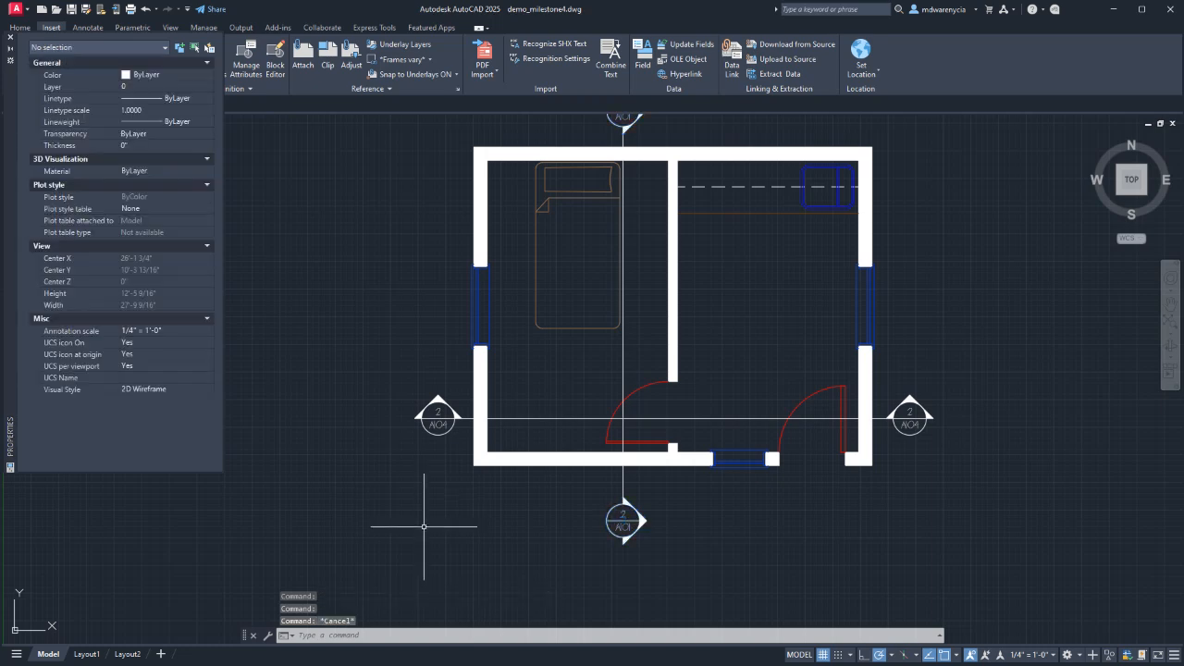
Return to Layout1 and change the number in the section drawing title's circle to 2.
middle_click_drag(511, 464, 418, 542)
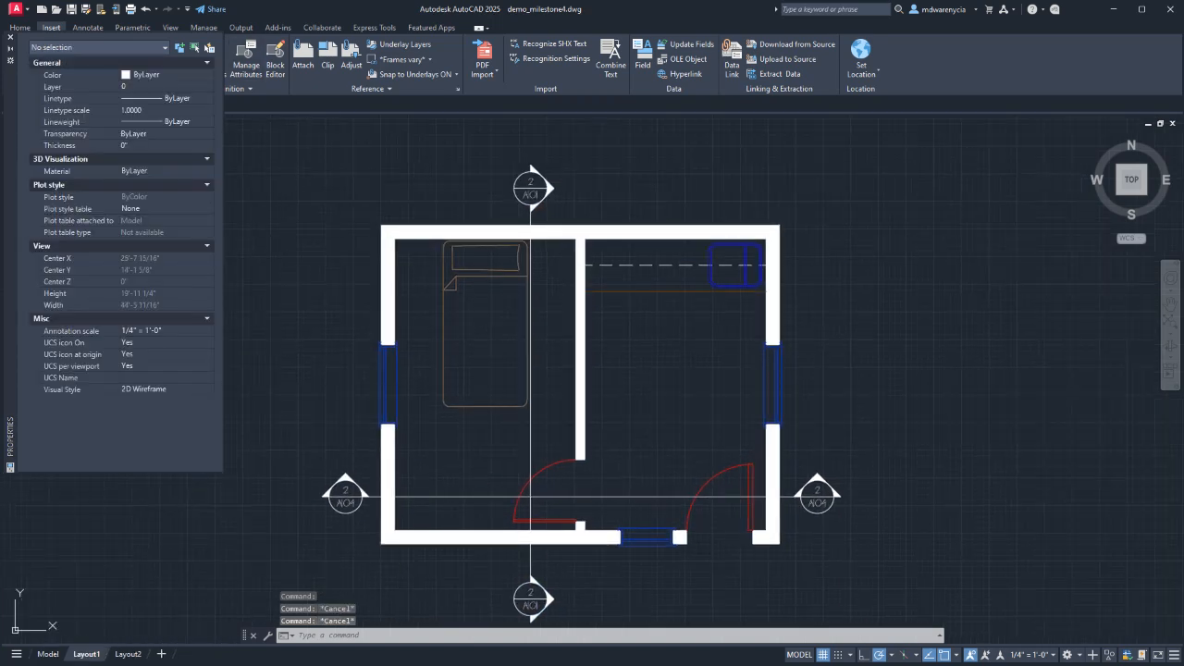
left_click(87, 654)
left_click(629, 318)
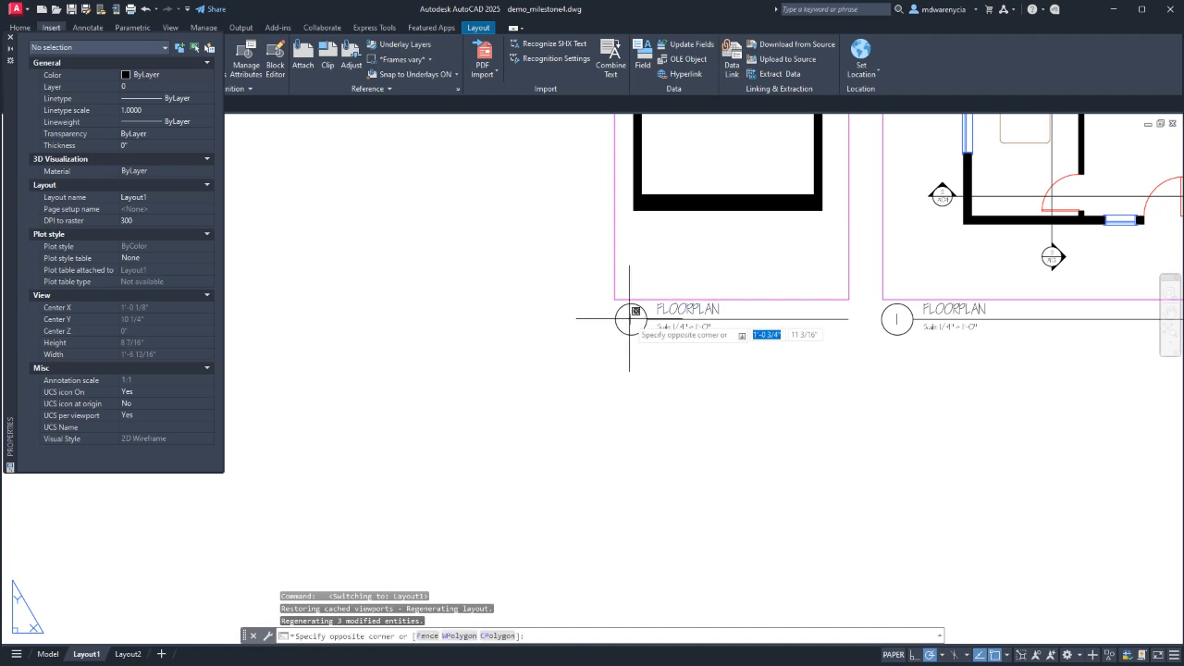
left_click(626, 320)
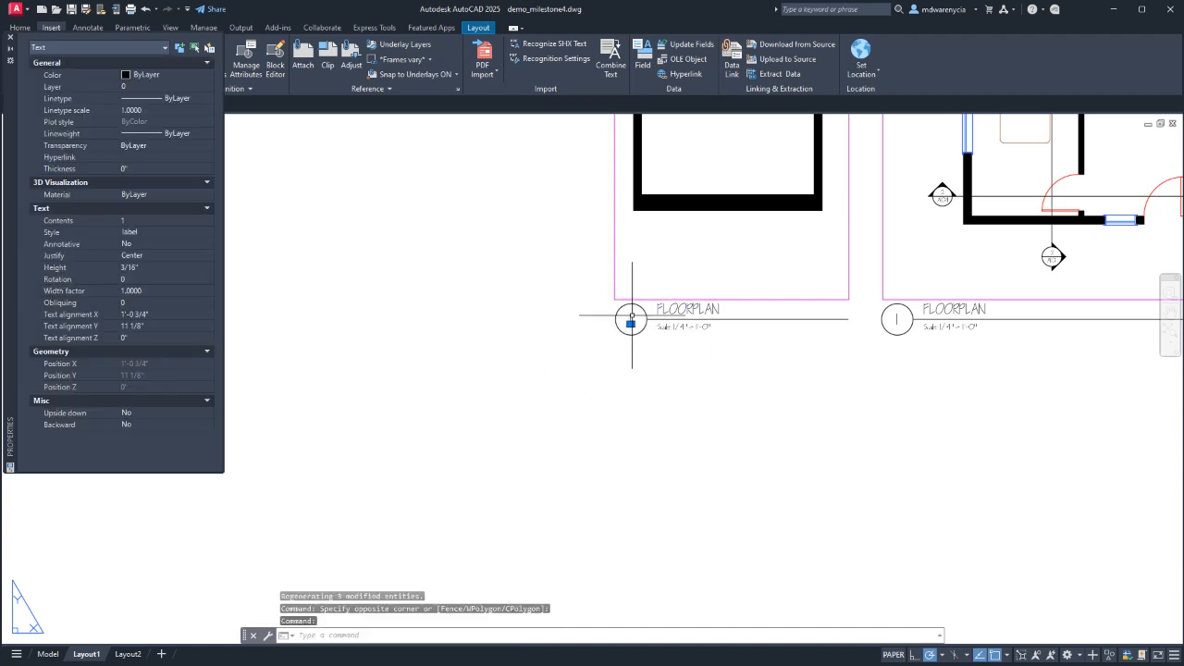
double_click(629, 320)
type("2")
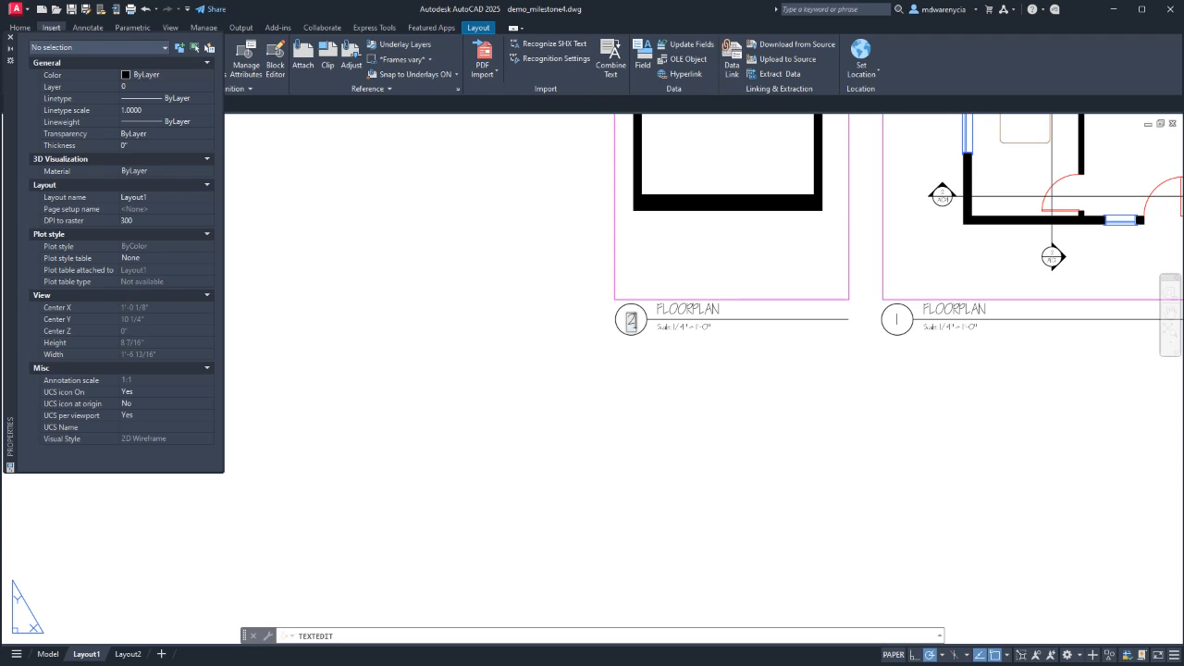
key("Return")
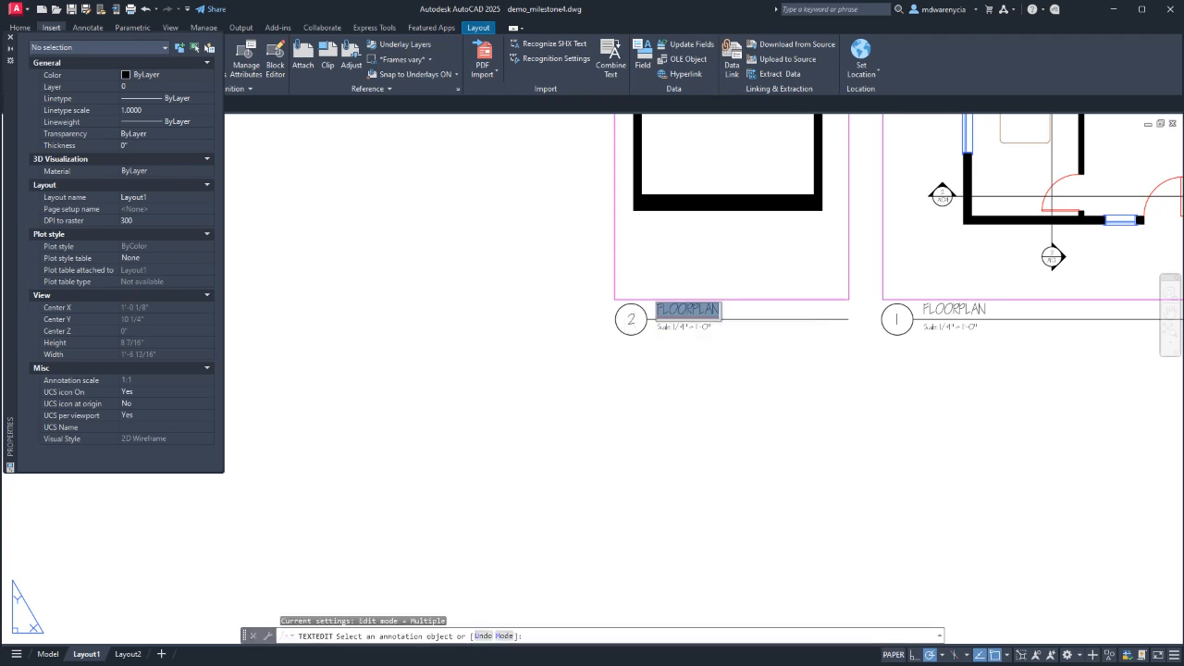
Change the section drawing's title text to INT. SECTION - EAST.
type("sec")
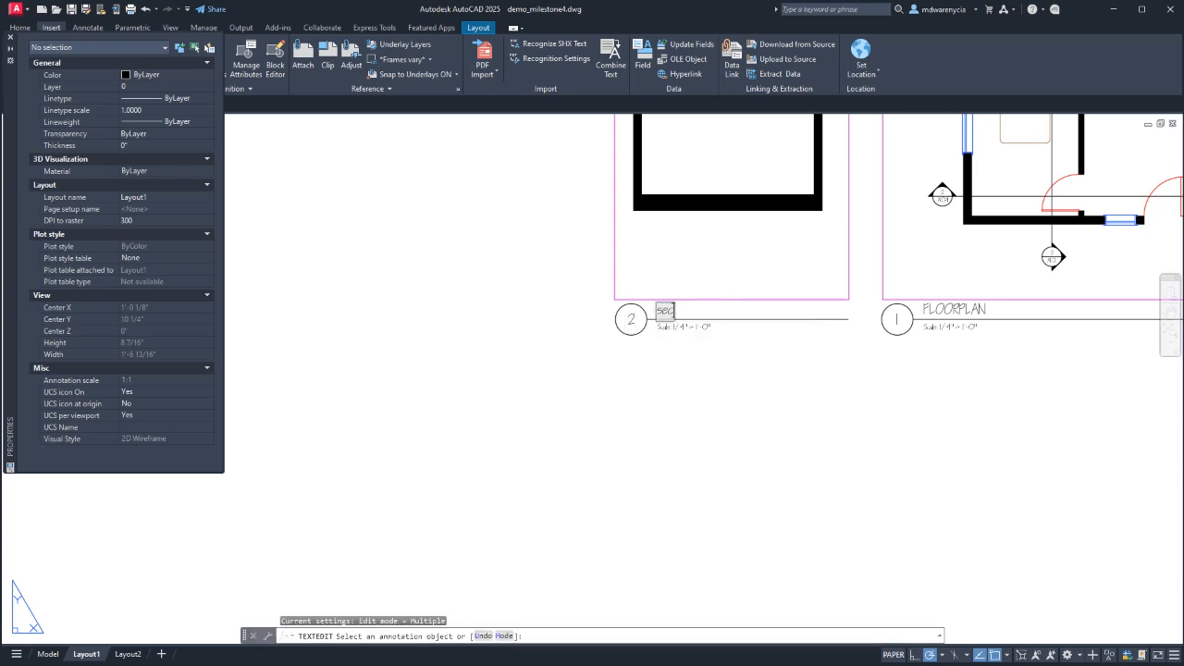
type("NT. SECTION 1")
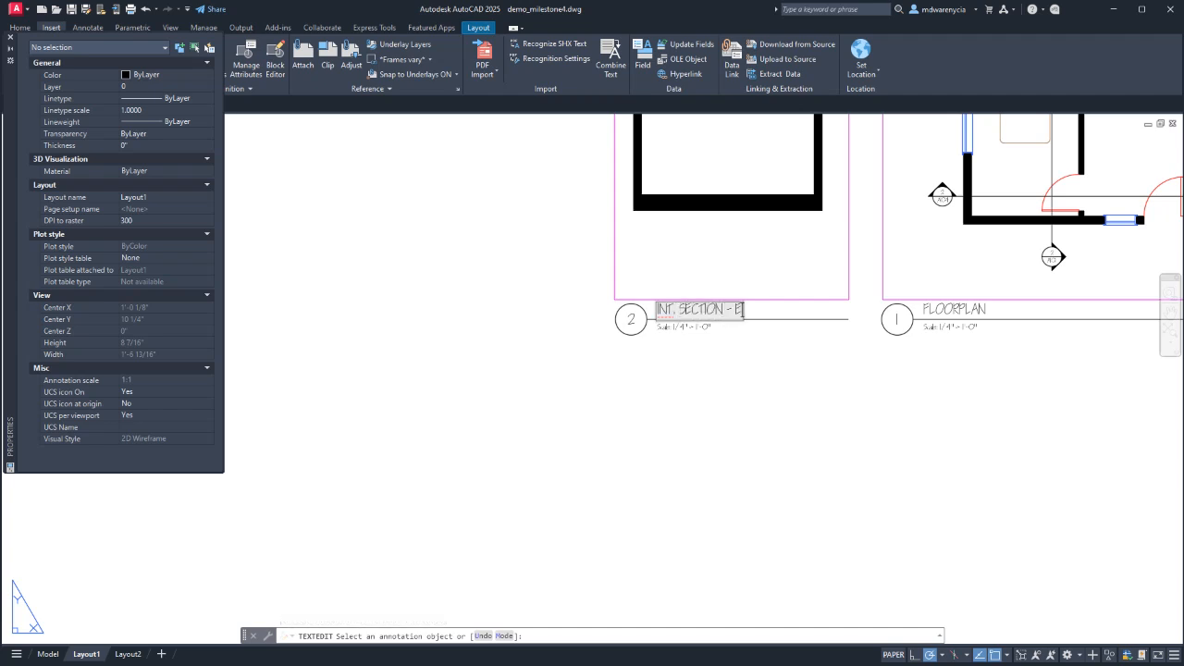
key("Return")
key("Escape")
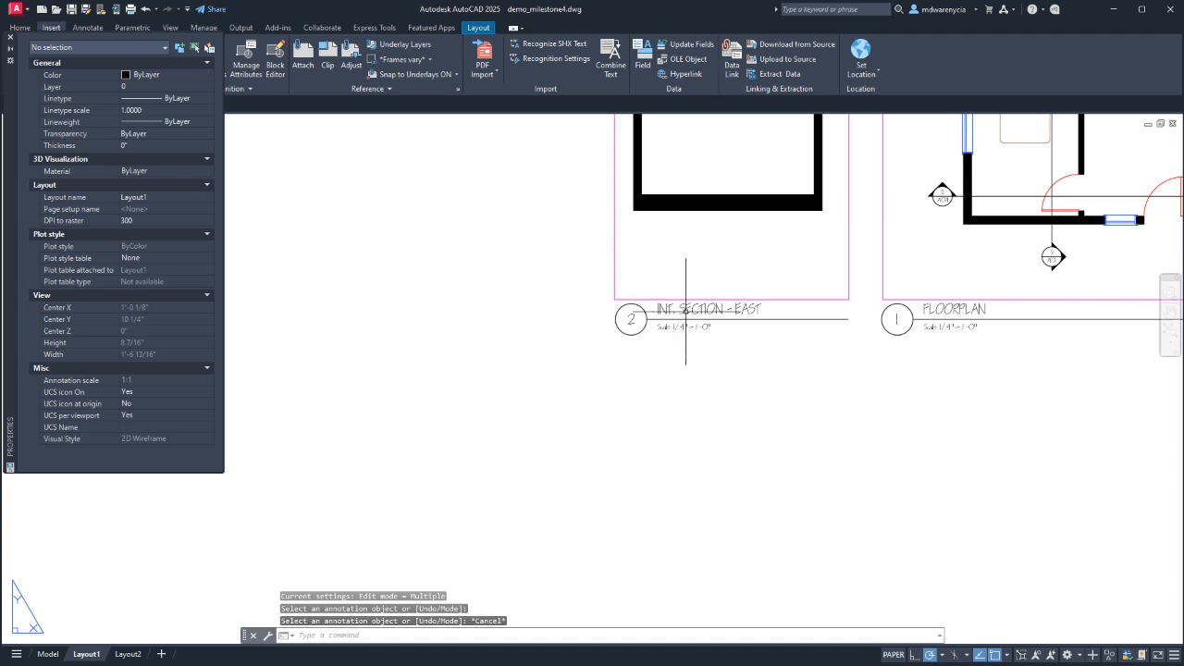
scroll(730, 471, "down", 2)
key("Escape")
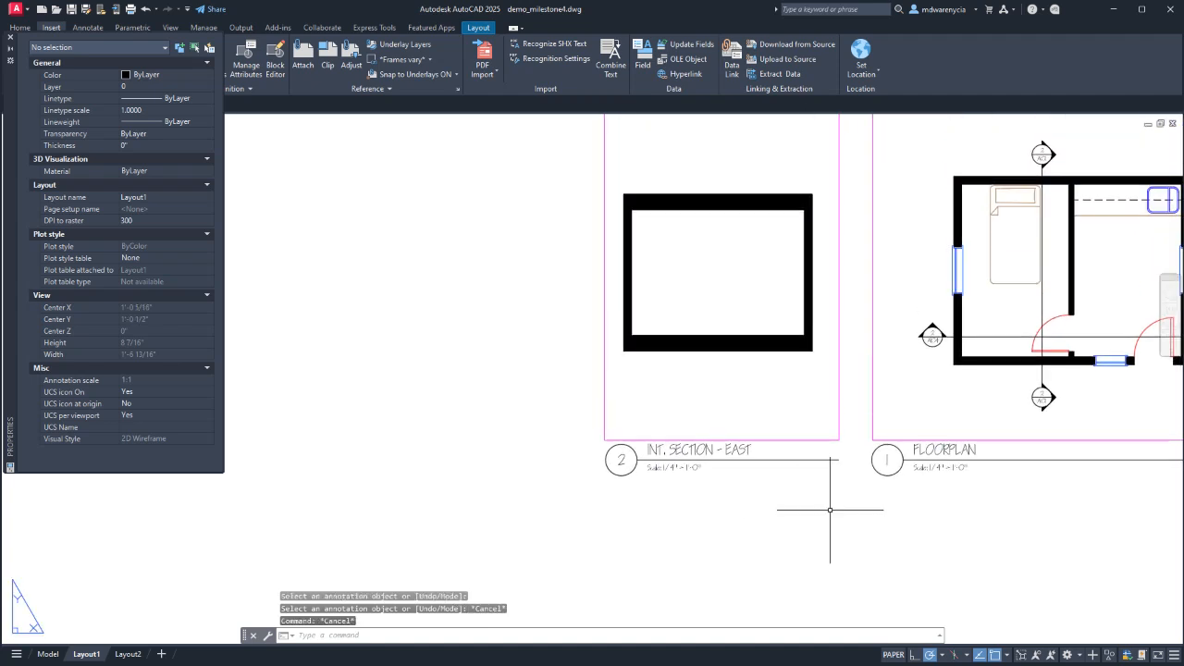
scroll(836, 509, "down", 2)
left_click(836, 510)
key("Escape")
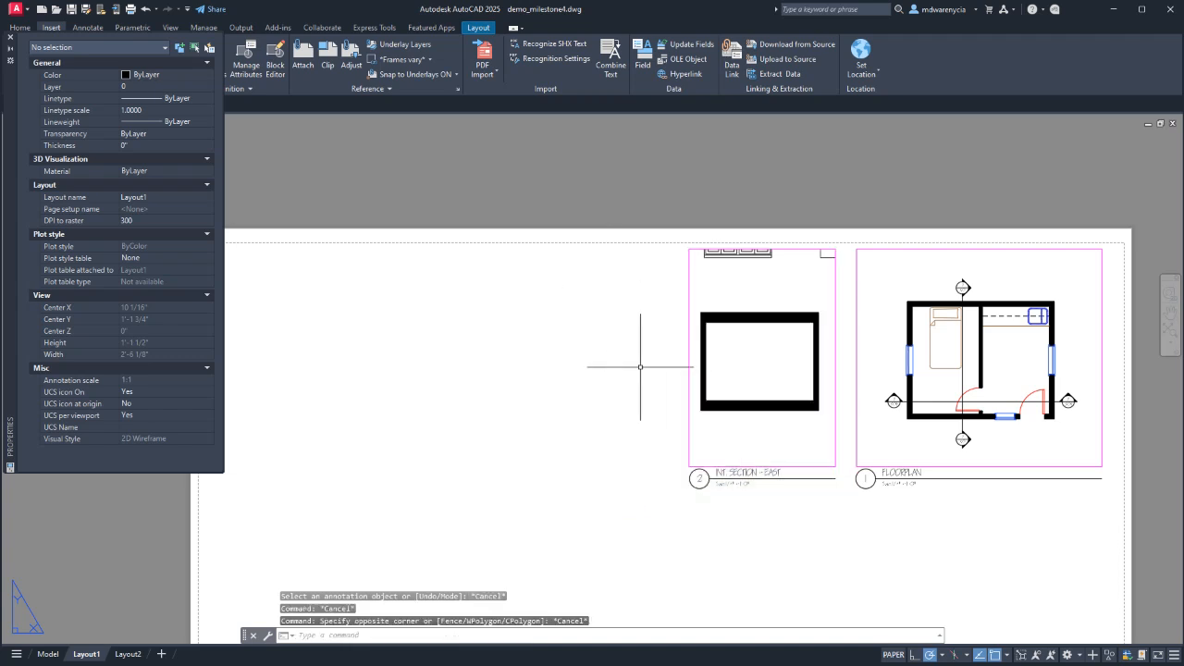
left_click(638, 367)
key("Escape")
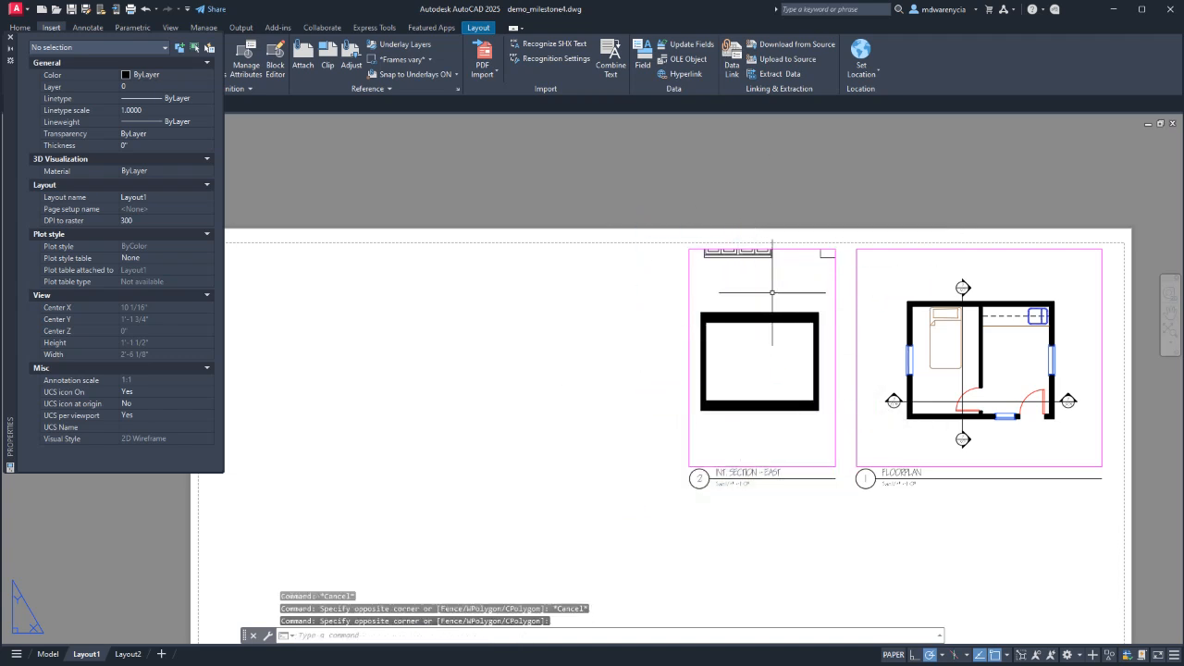
double_click(769, 287)
key("Escape")
double_click(766, 244)
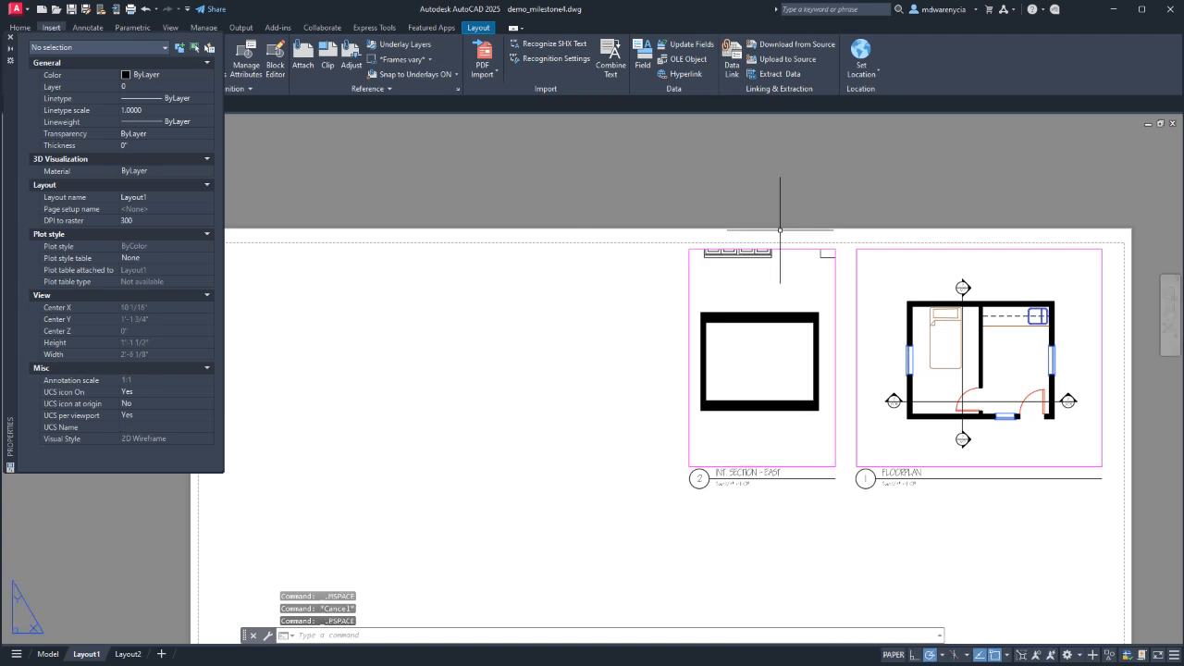
Lower the top edge of the east section viewport to a height of about 4 7/8 inches, cropping out the drawings above.
left_click(763, 244)
left_click(765, 250)
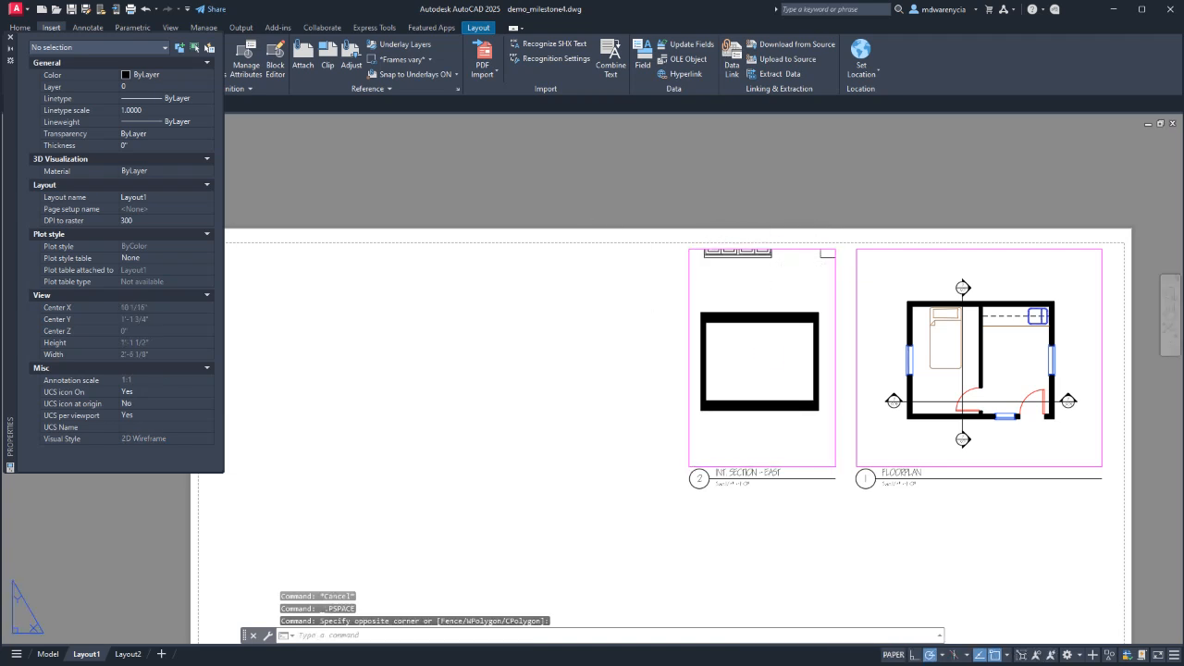
left_click(836, 248)
left_click(837, 273)
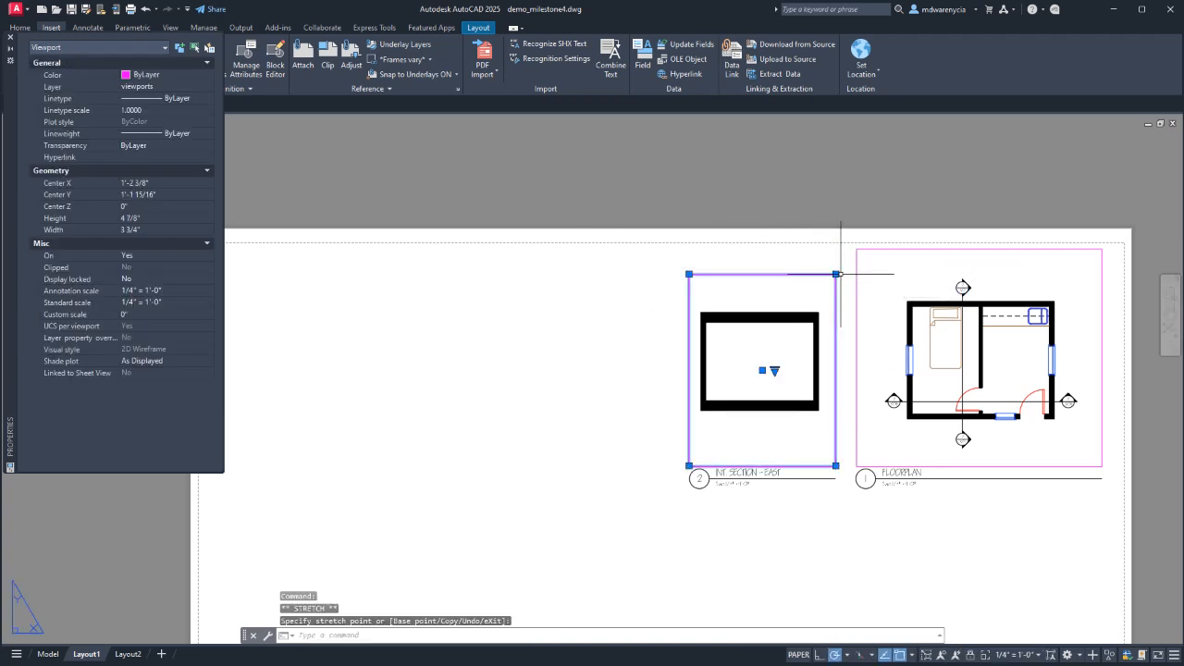
left_click(801, 498)
key("Escape")
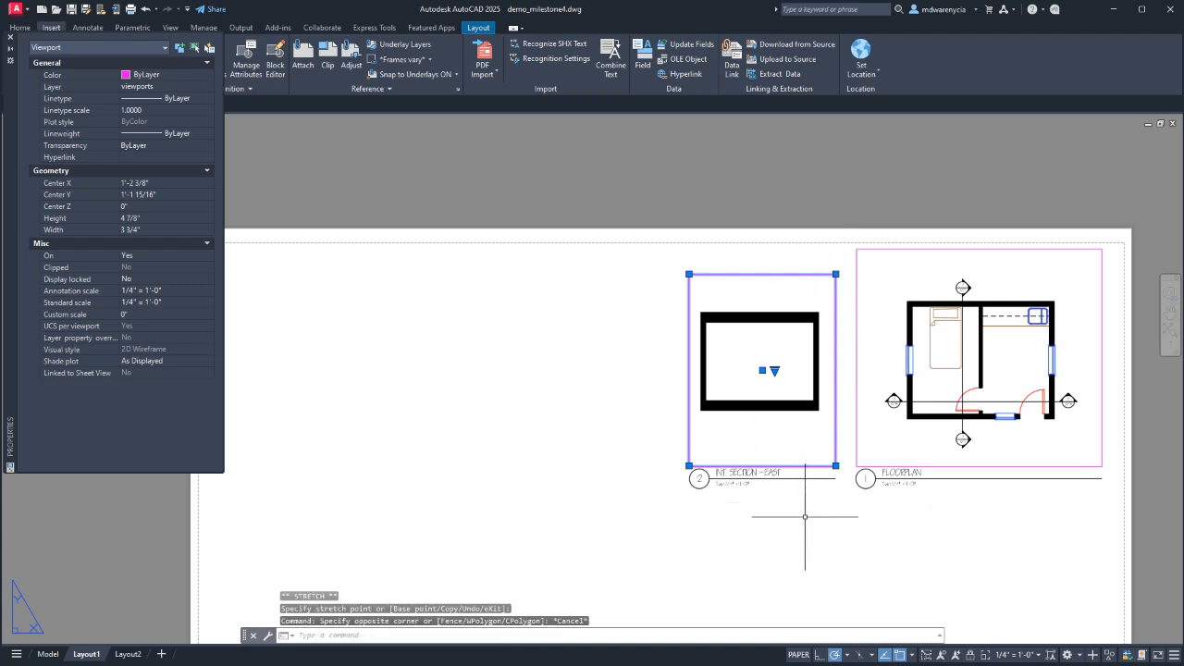
left_click(817, 519)
key("Escape")
Copy the east section viewport together with its title horizontally about 4 inches to the left.
left_click(846, 511)
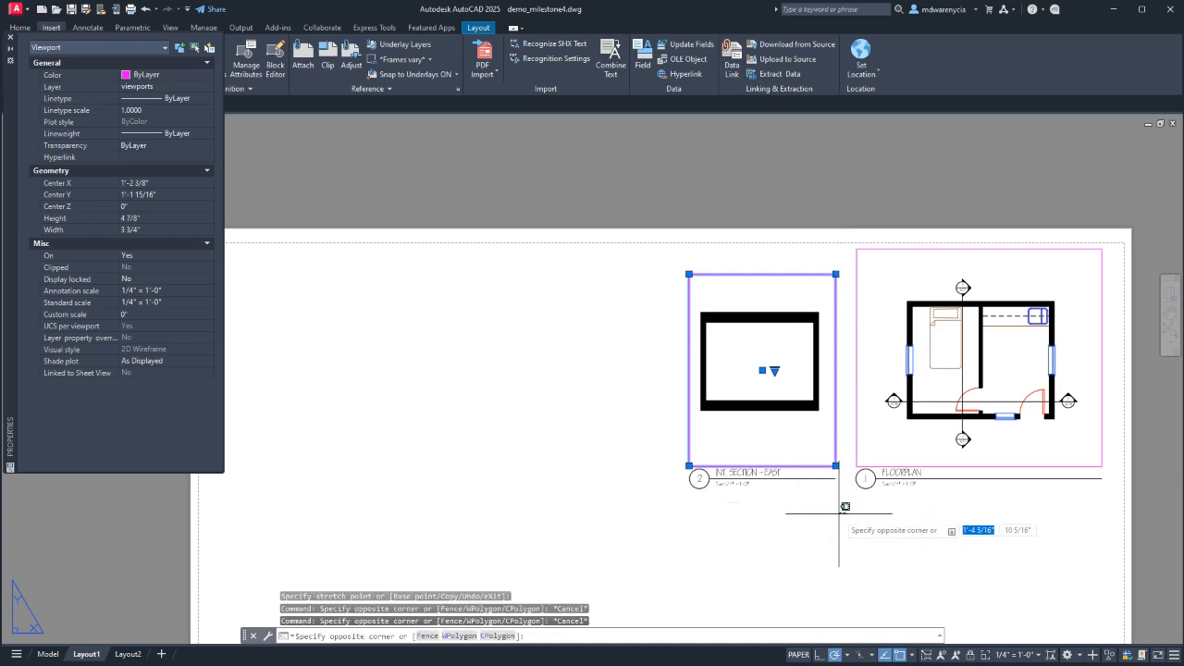
left_click(566, 247)
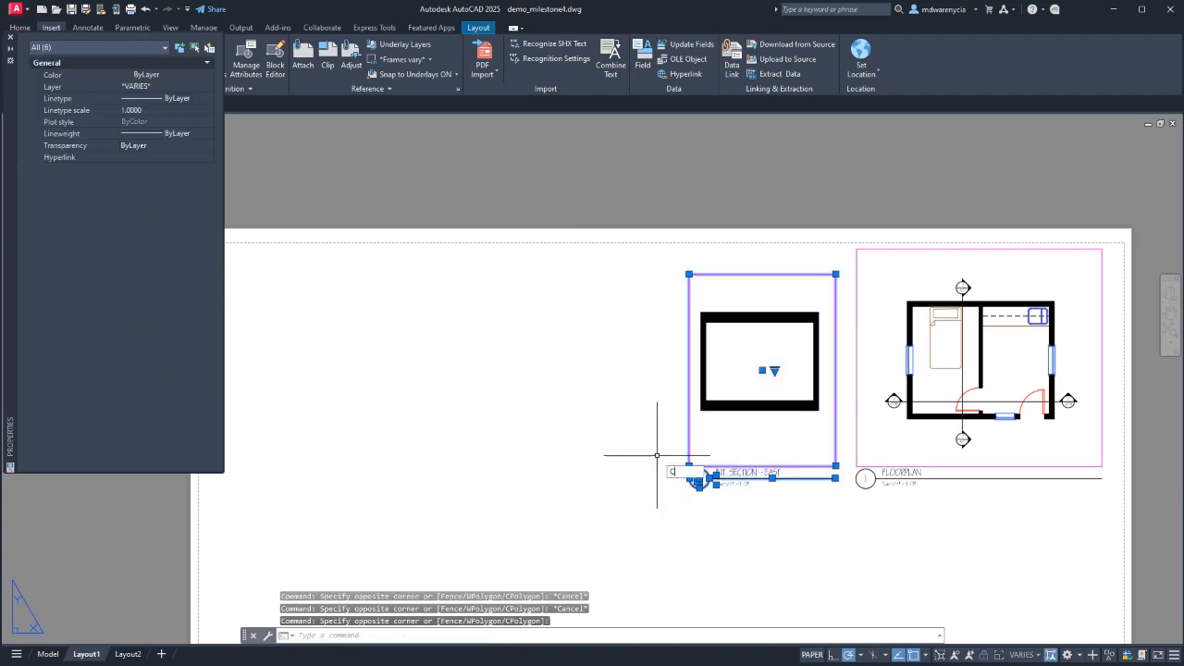
type("co")
key("Return")
left_click(699, 533)
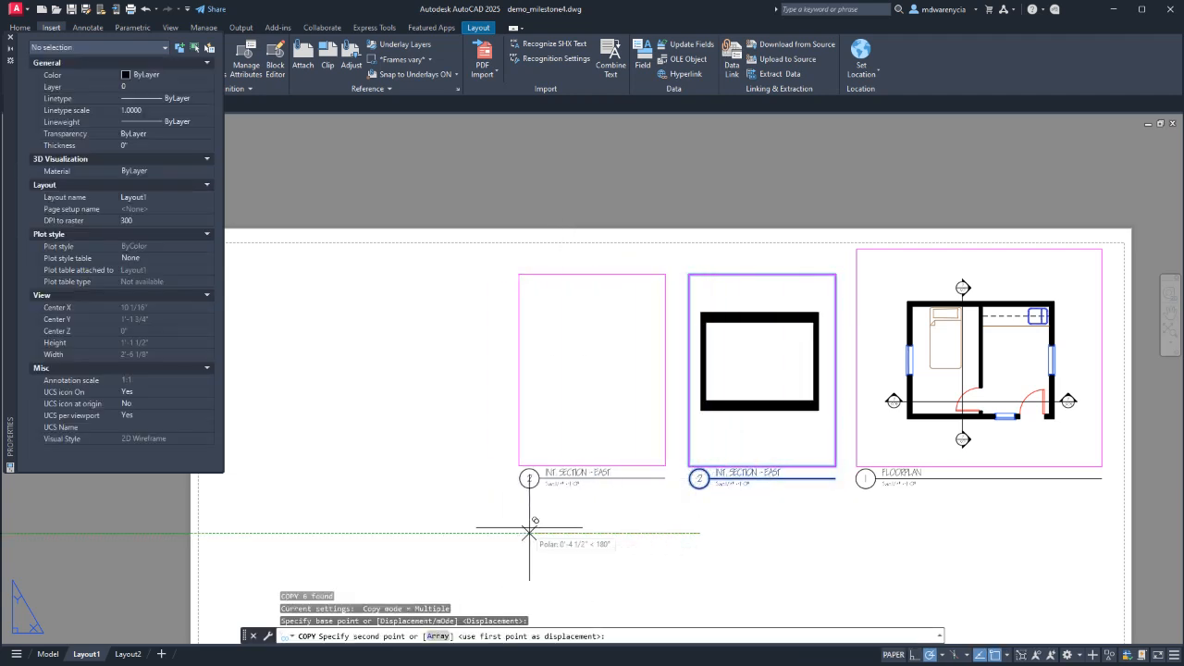
left_click(538, 533)
key("Escape")
key("Escape")
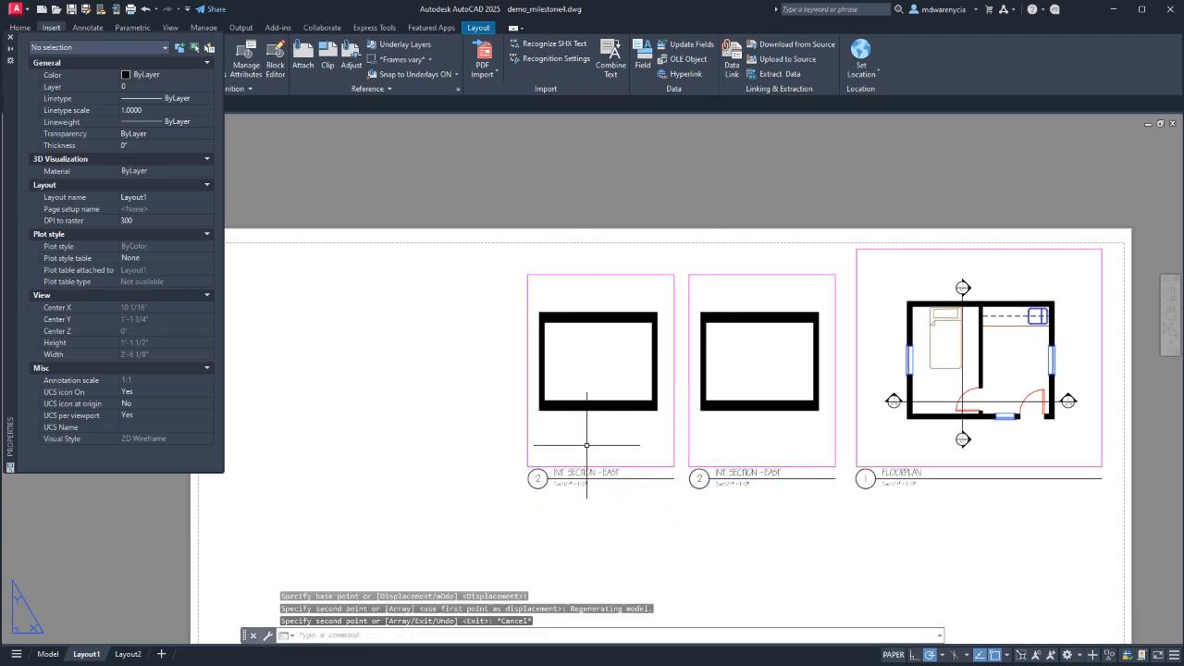
Pan the model view inside the new viewport copy to show the section with the interior partition, then return to paper space.
double_click(606, 416)
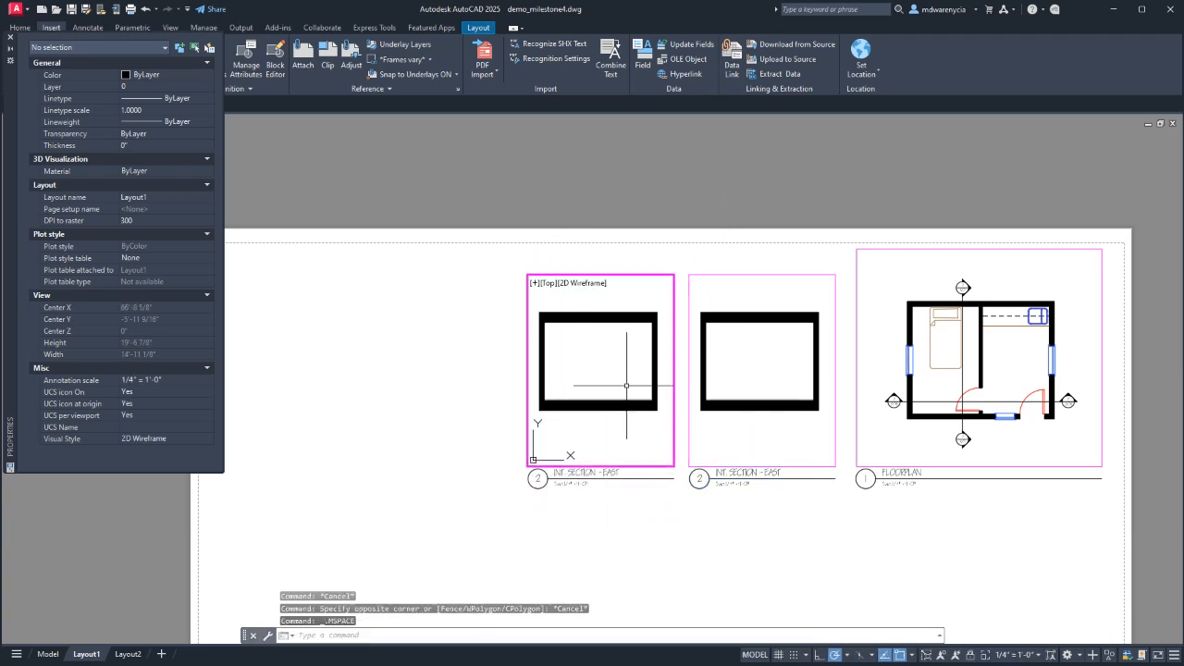
mouse_move(642, 328)
middle_mouse_down()
mouse_move(670, 328)
mouse_move(620, 329)
middle_mouse_up()
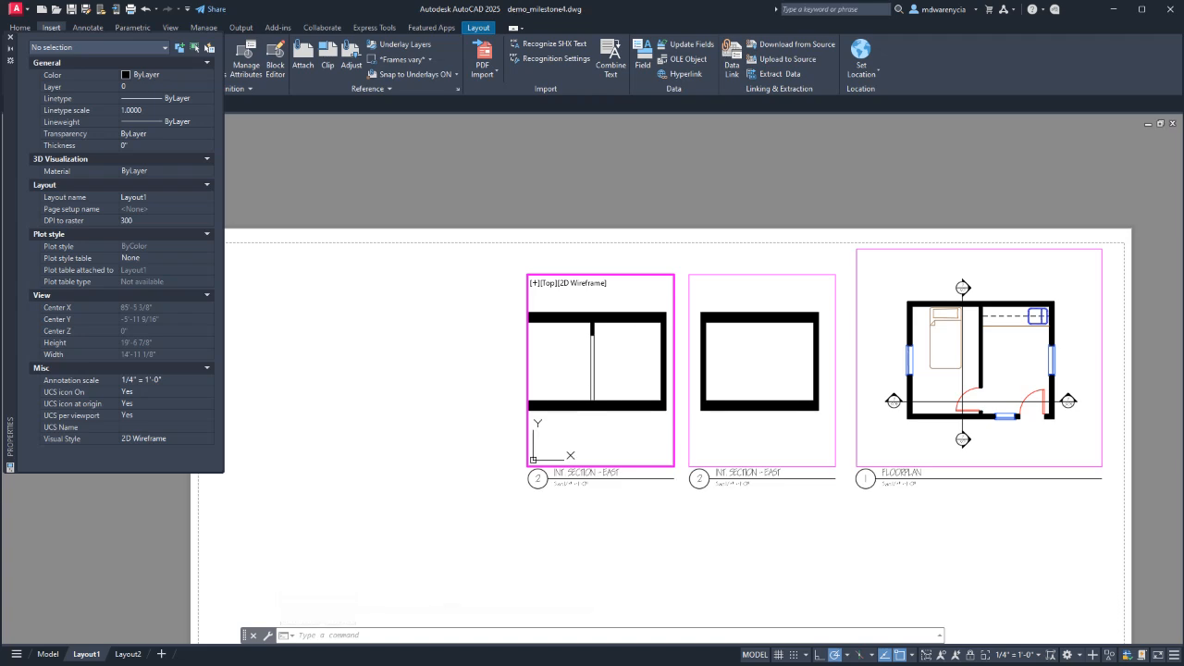
double_click(682, 425)
Stretch the left edge of the copied section viewport outward to a width of about 4 3/16 inches, showing the whole section.
scroll(708, 431, "up", 8)
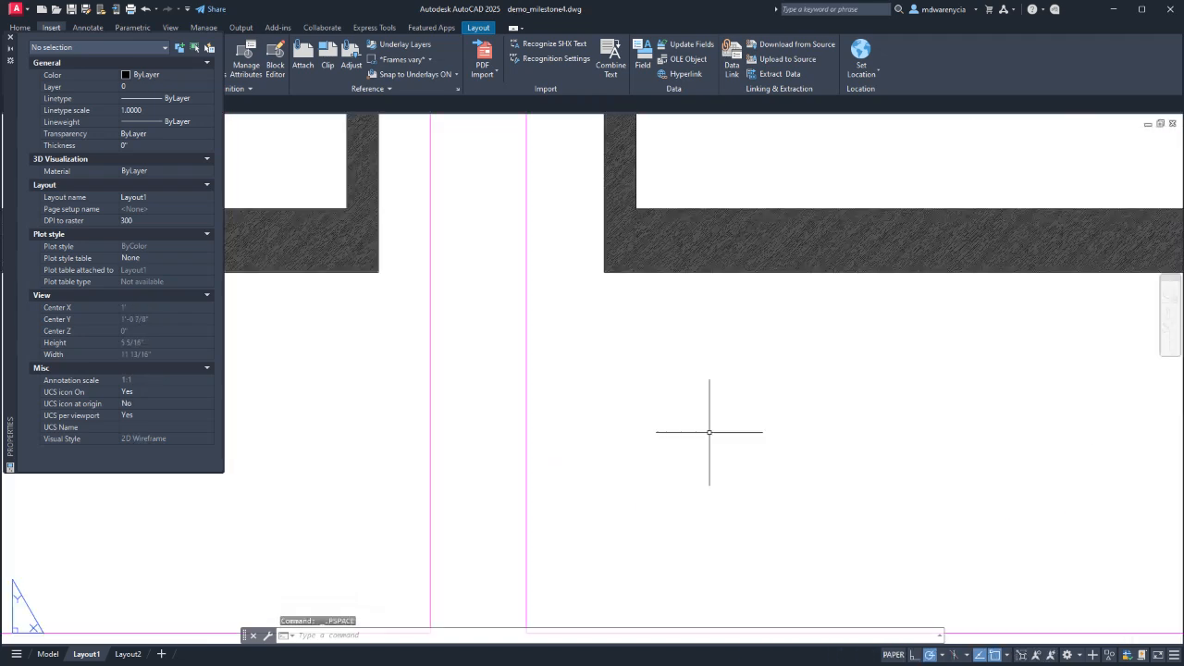
middle_click_drag(565, 325, 799, 410)
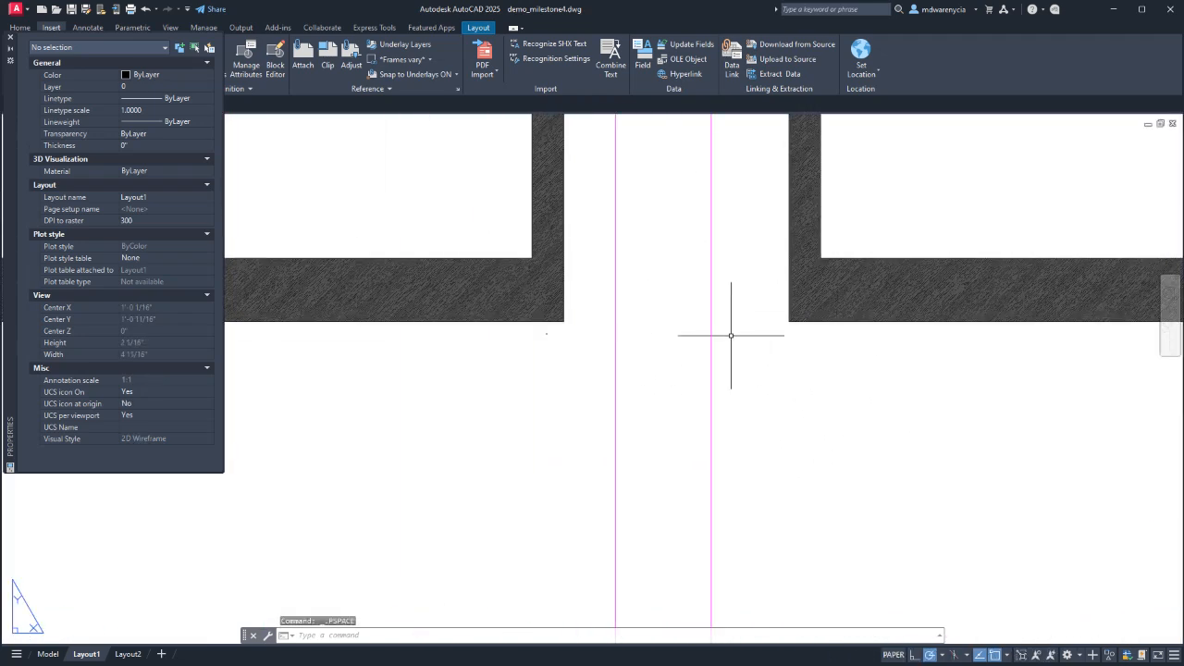
middle_click_drag(484, 339, 727, 351)
scroll(713, 423, "down", 5)
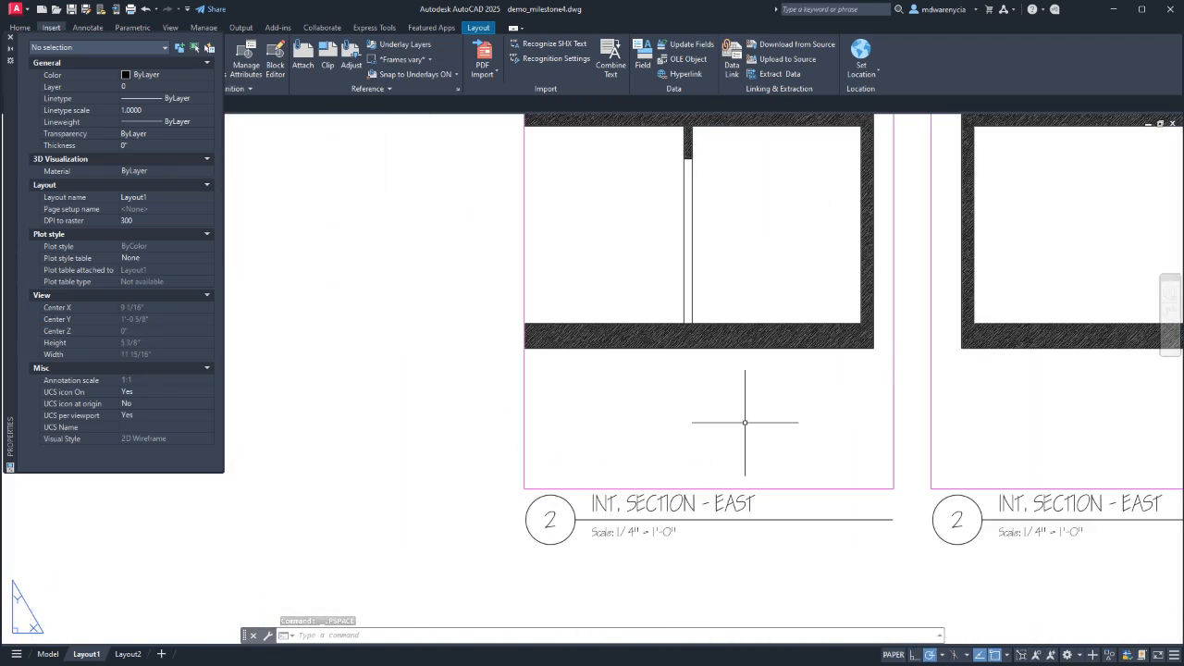
scroll(736, 423, "down", 2)
left_click(607, 429)
left_click(607, 463)
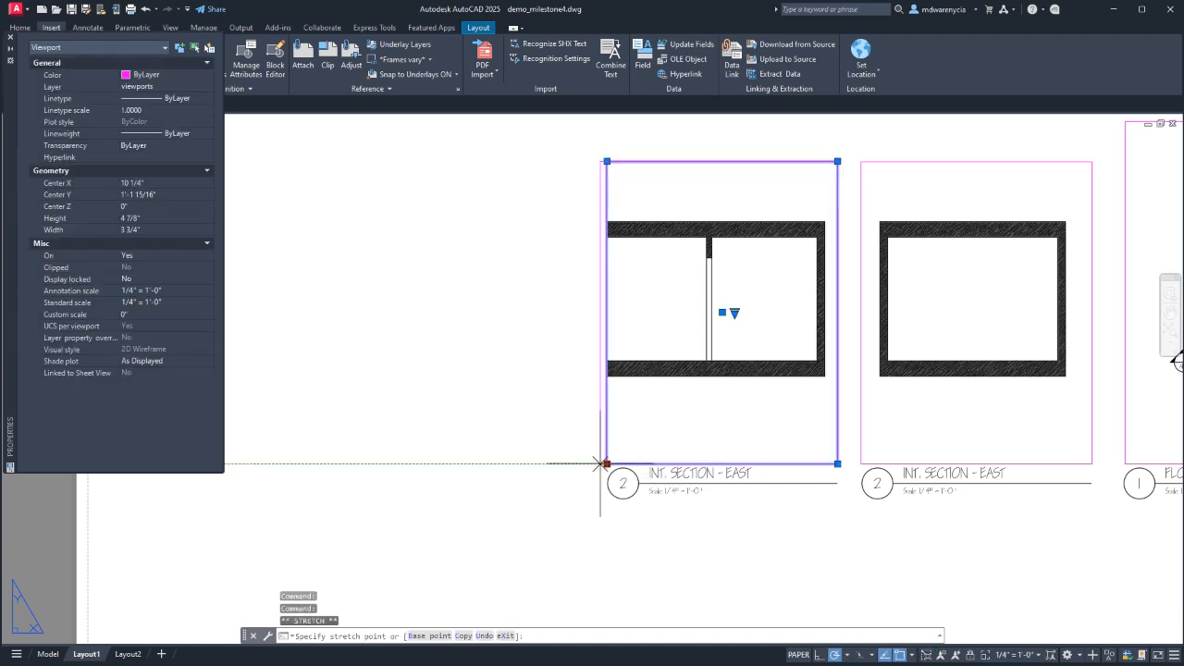
left_click(578, 463)
left_click(791, 578)
left_click(790, 578)
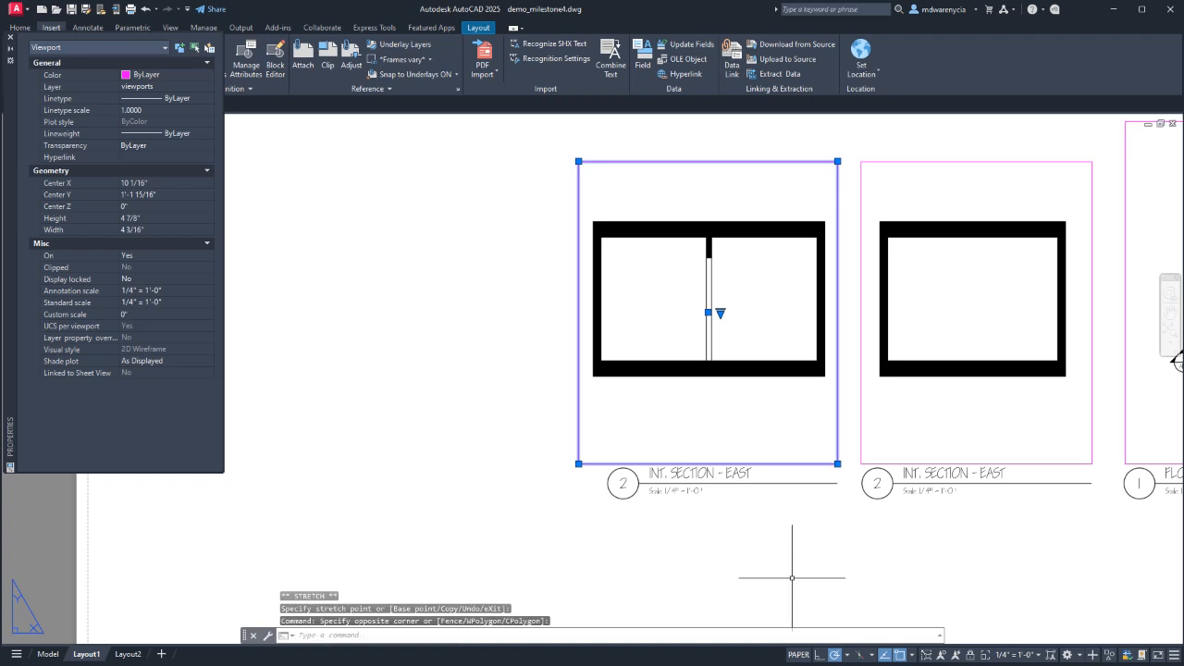
key("Escape")
key("Escape")
Move the title group under the widened section viewport slightly to the left, toward the viewport's left edge.
left_click(840, 553)
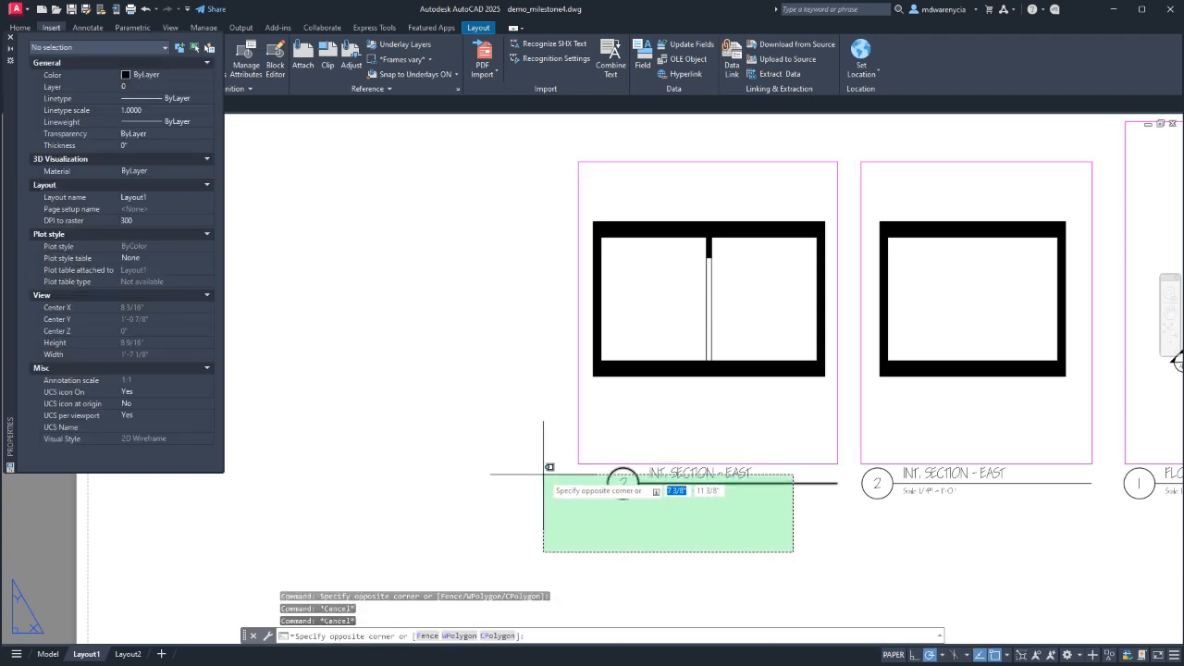
left_click(542, 464)
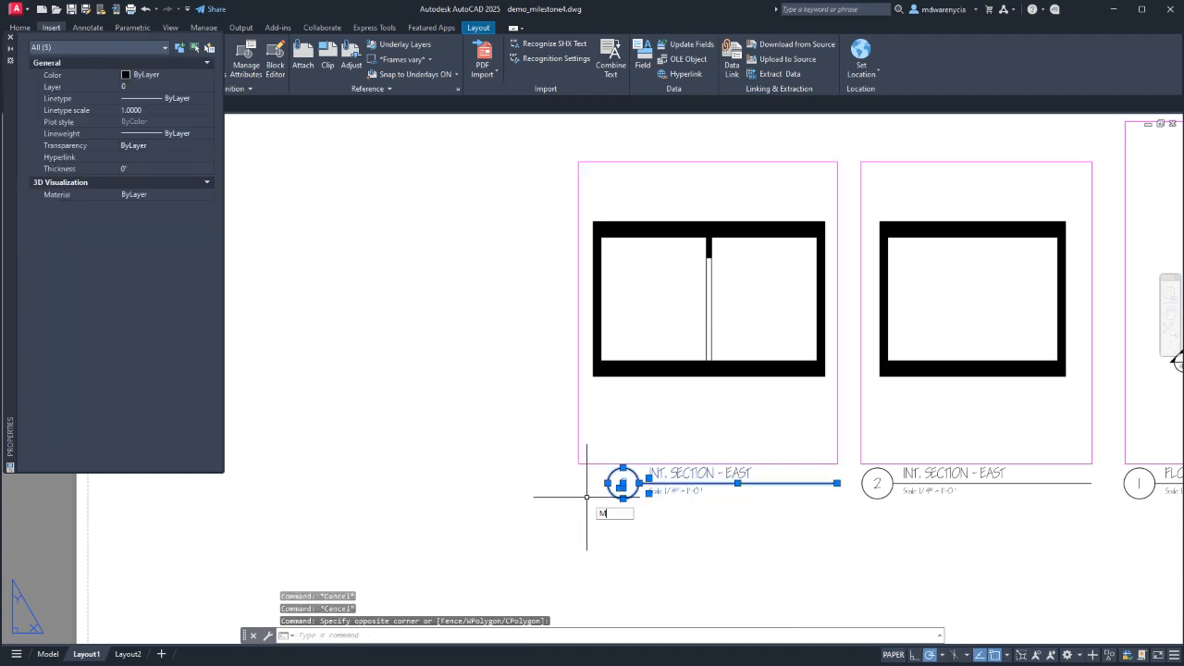
key("Return")
left_click(764, 554)
left_click(745, 554)
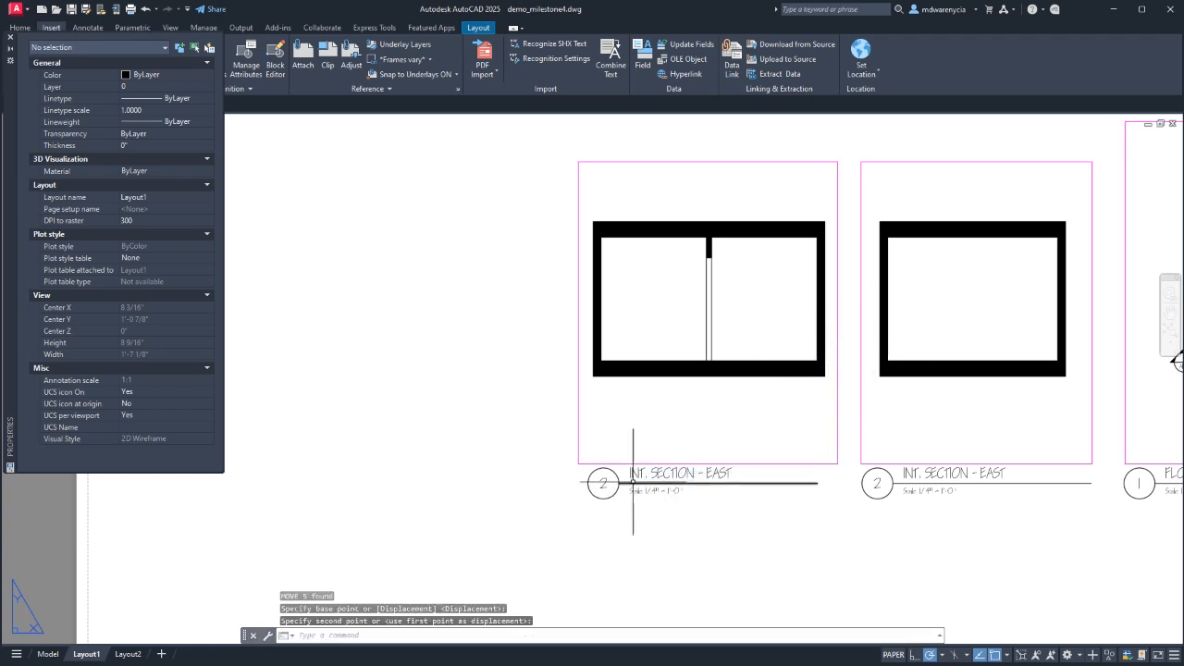
Change the drawing number in the widened viewport's title bubble to 3.
left_click(602, 487)
double_click(603, 488)
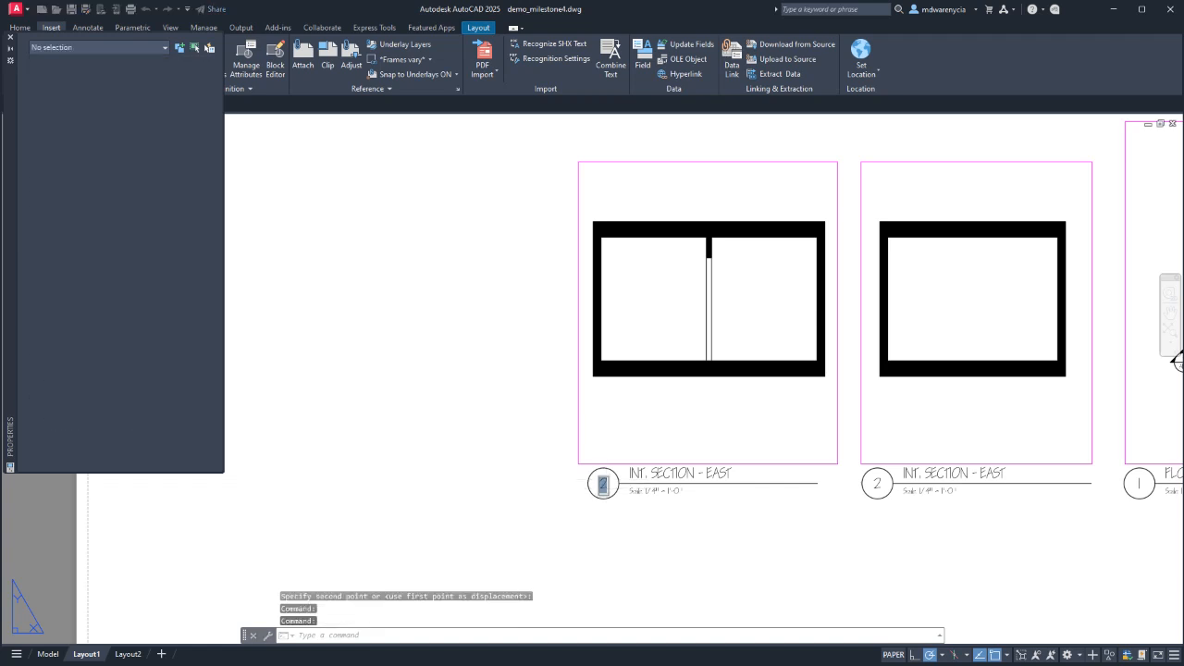
type("3")
key("Return")
Change the title text of drawing 3 to INT. SECTION - NORTH.
left_click(706, 474)
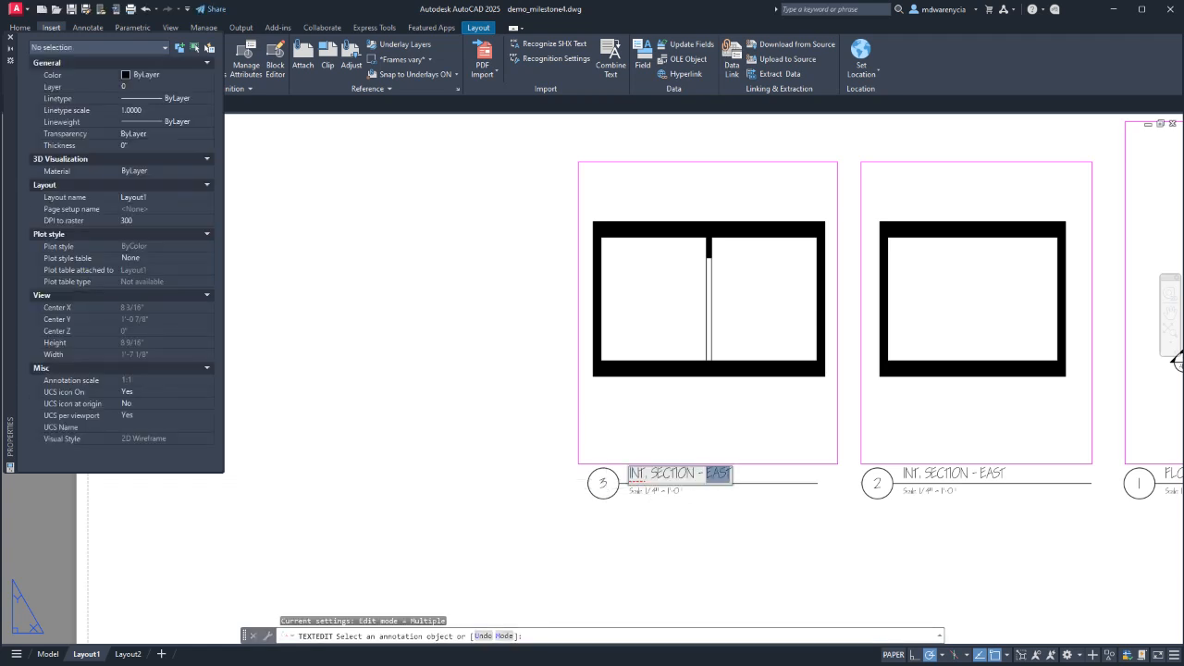
type("north")
key("BackSpace")
key("BackSpace")
key("BackSpace")
key("BackSpace")
key("BackSpace")
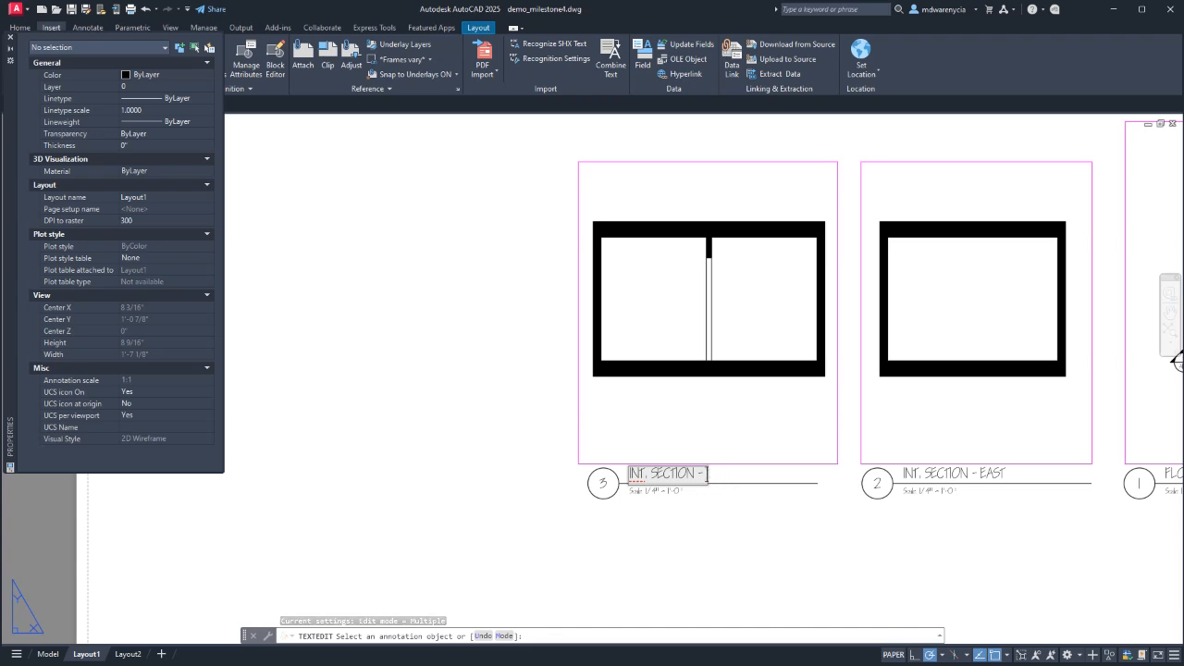
type("NORTH")
key("Return")
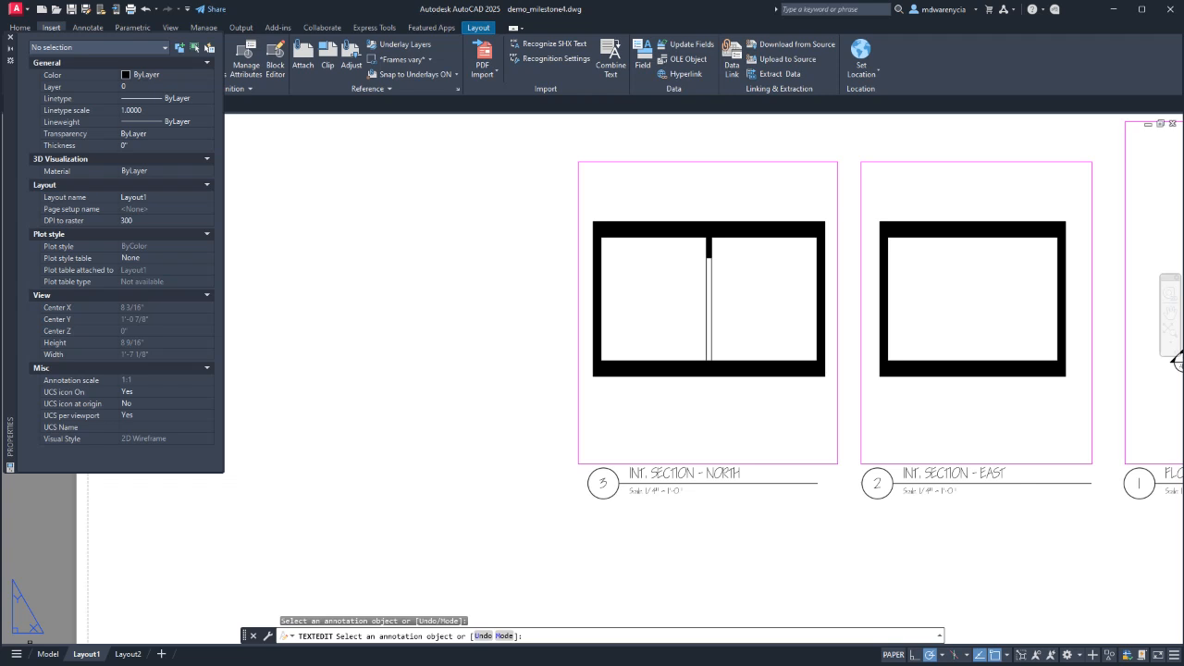
key("Escape")
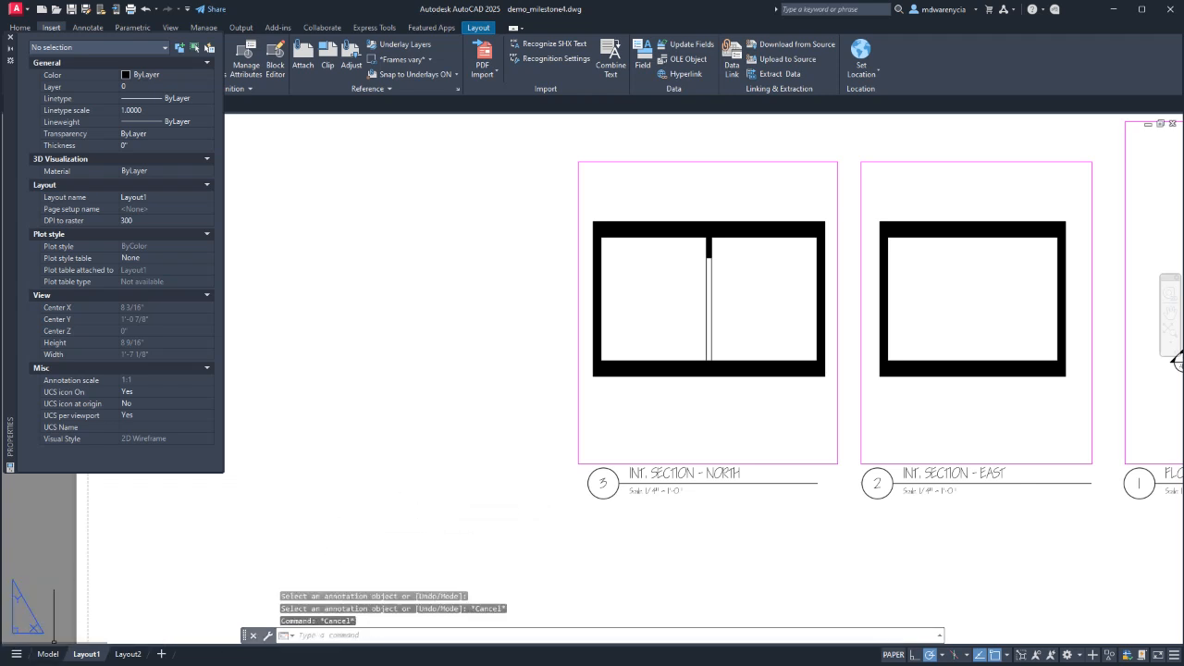
In model space, set both markers of the horizontal section line to page A101 and drawing number 3, then return to Layout1.
left_click(47, 654)
left_click(343, 493)
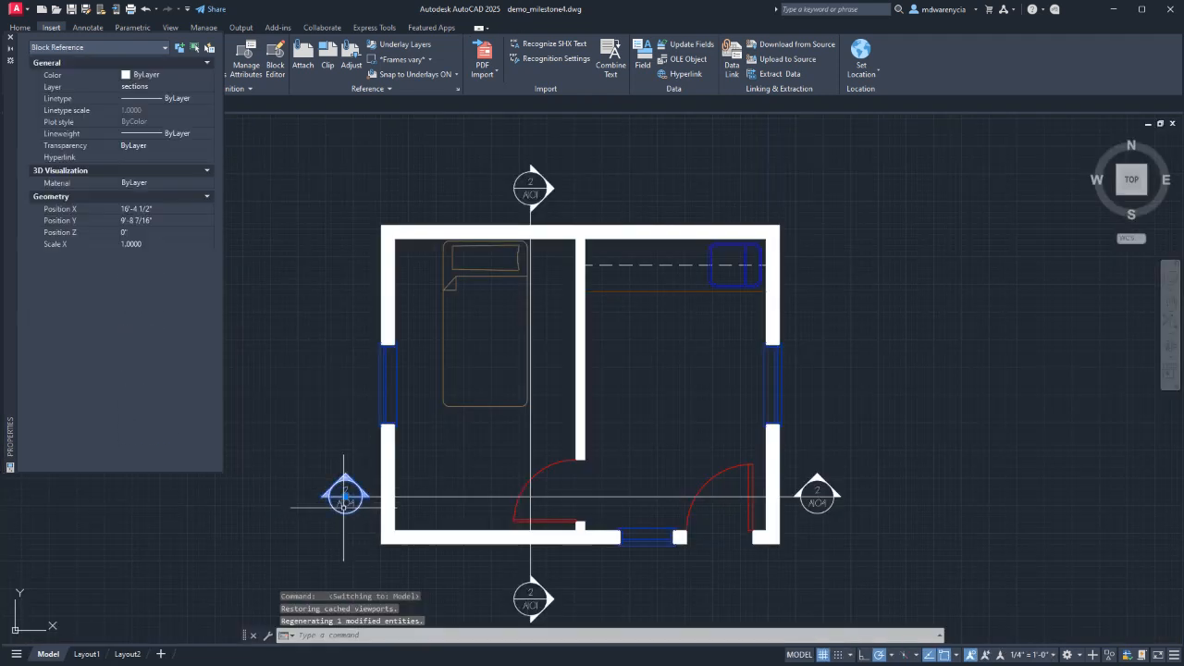
left_click(856, 507)
left_click(818, 486)
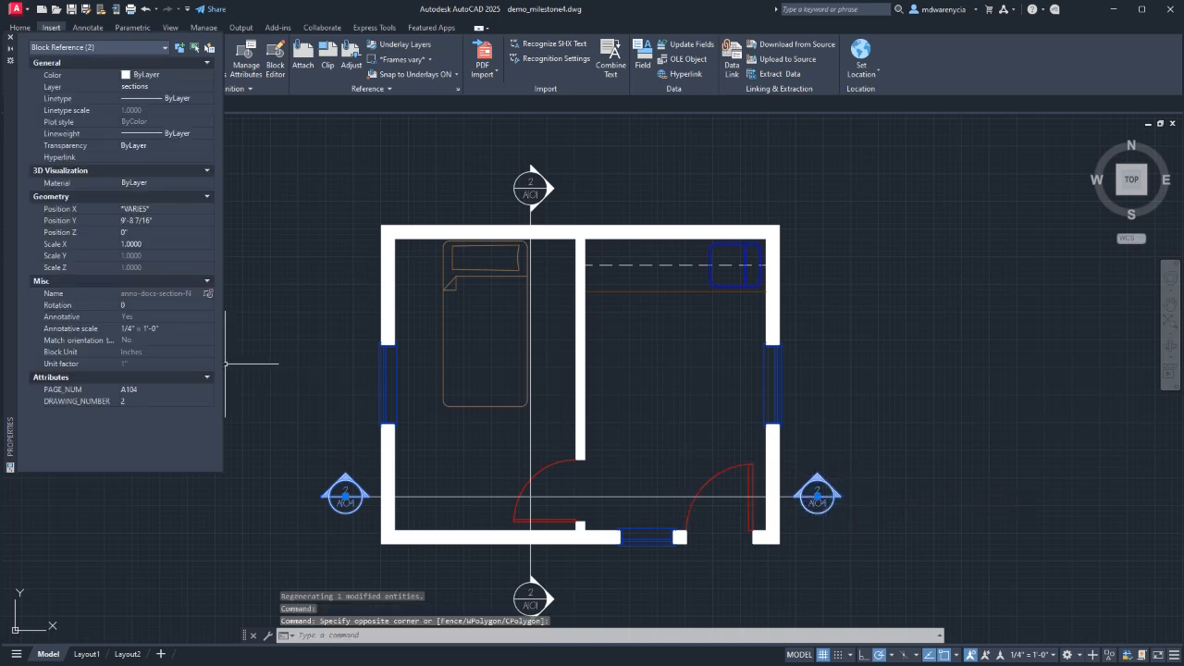
left_click(152, 390)
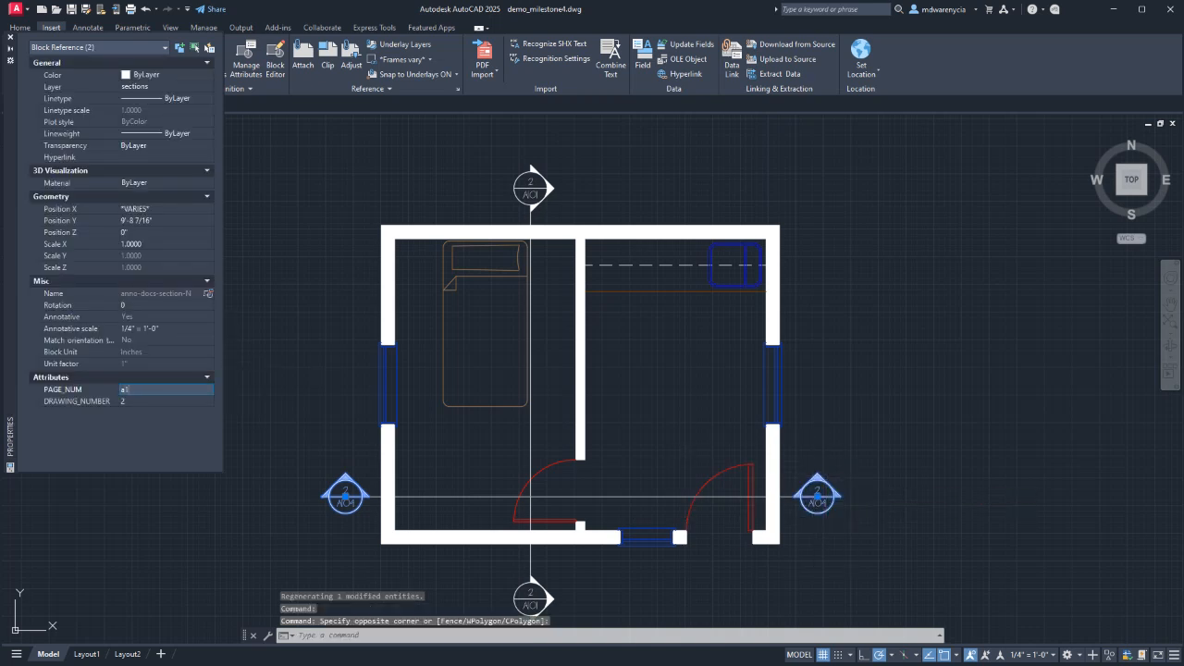
type("A101")
key("Tab")
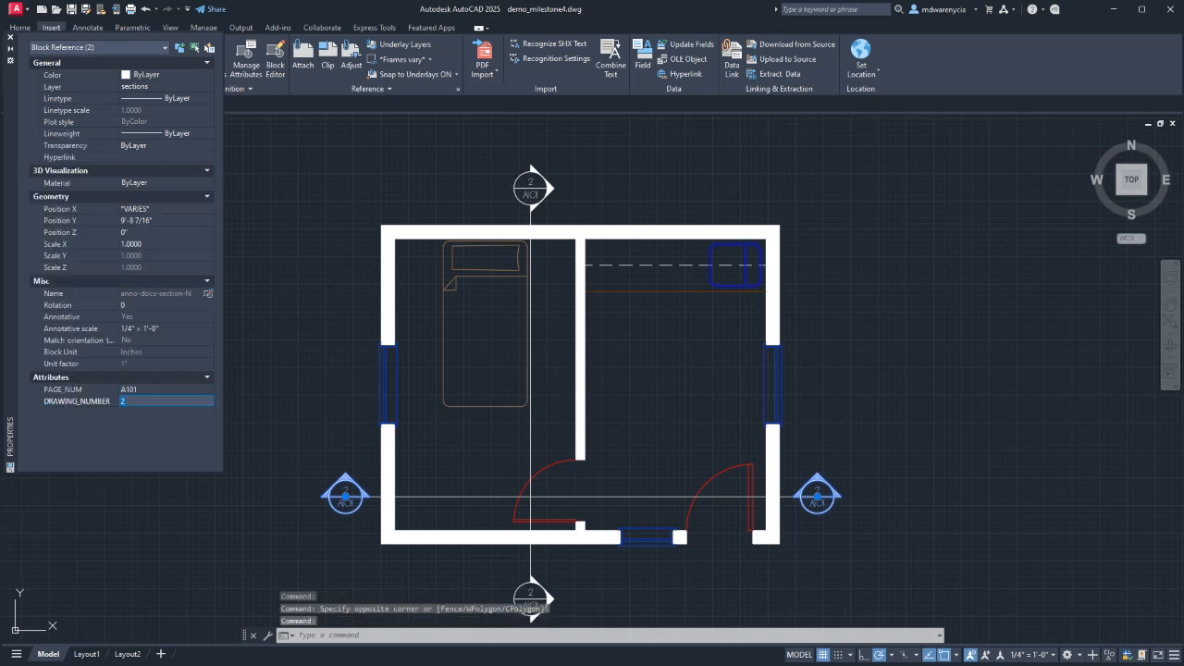
key("Return")
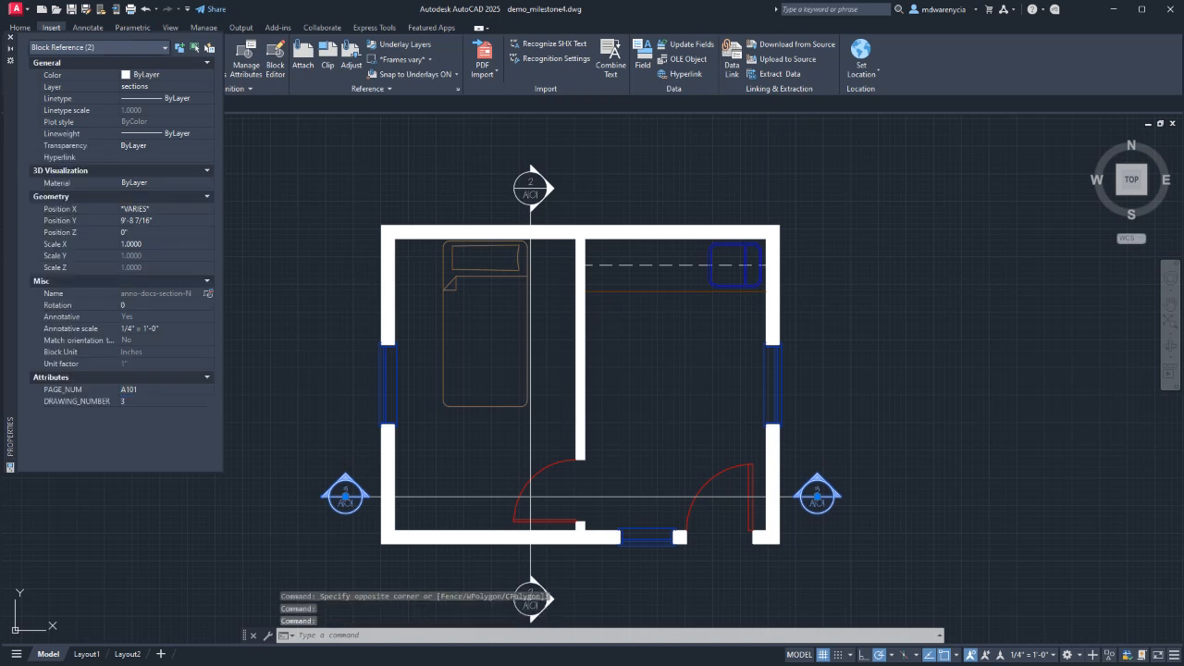
key("Escape")
key("Escape")
middle_click_drag(626, 563, 610, 360)
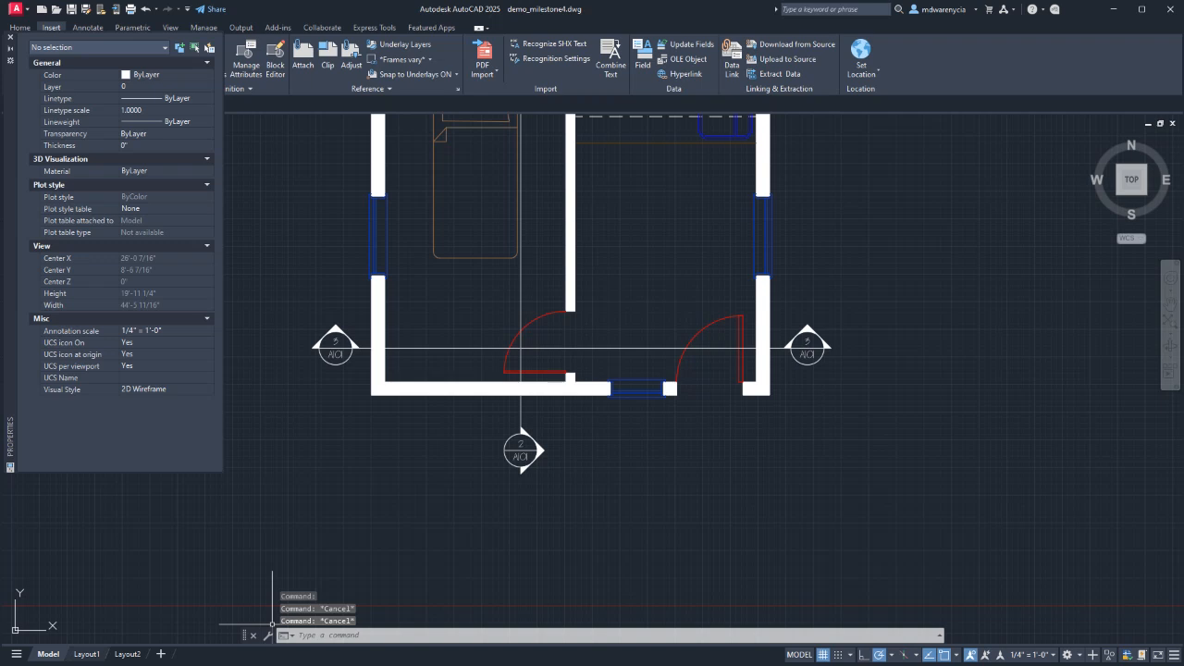
left_click(86, 654)
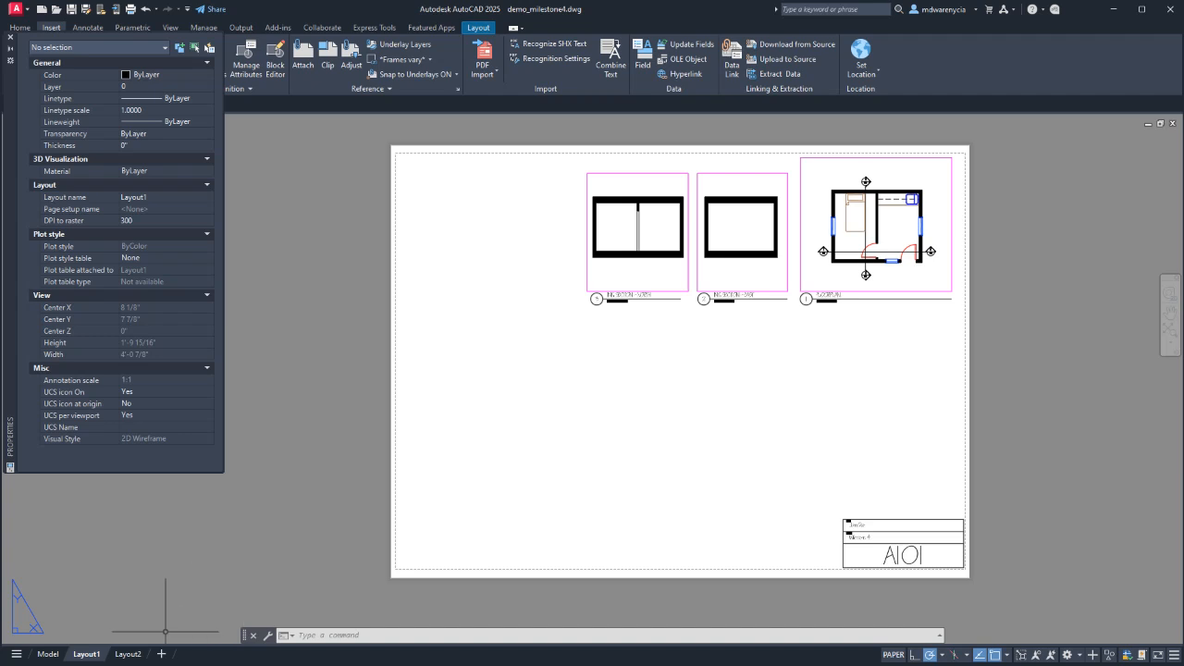
Erase the floor plan viewport and its title from Layout2.
mouse_move(128, 654)
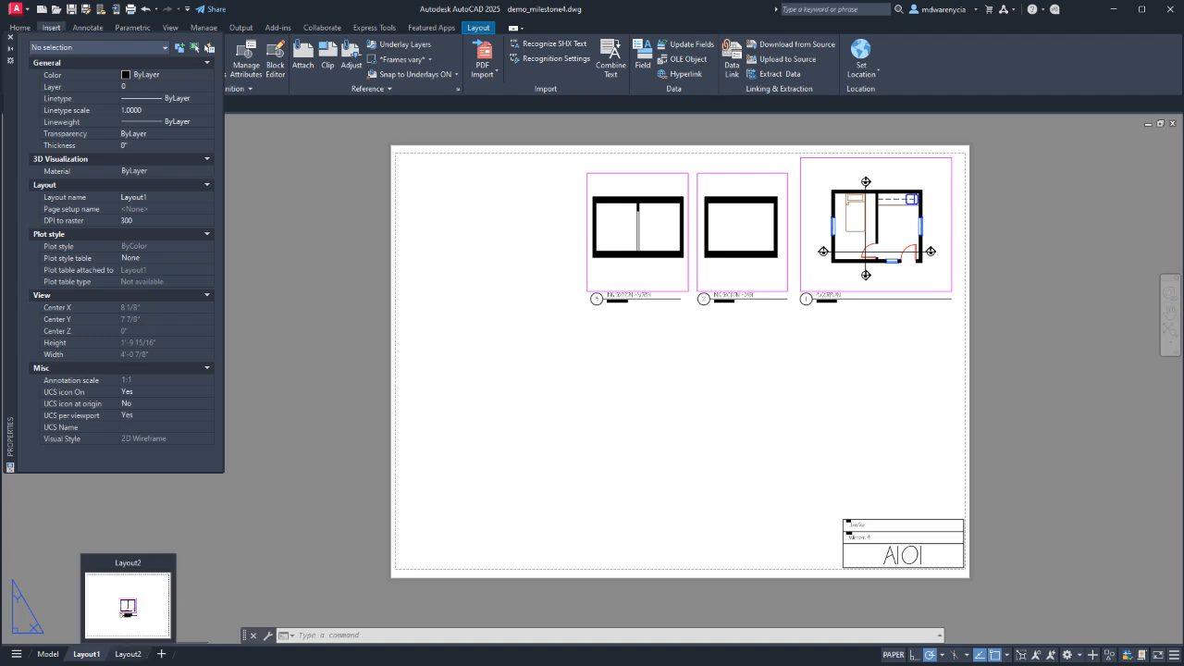
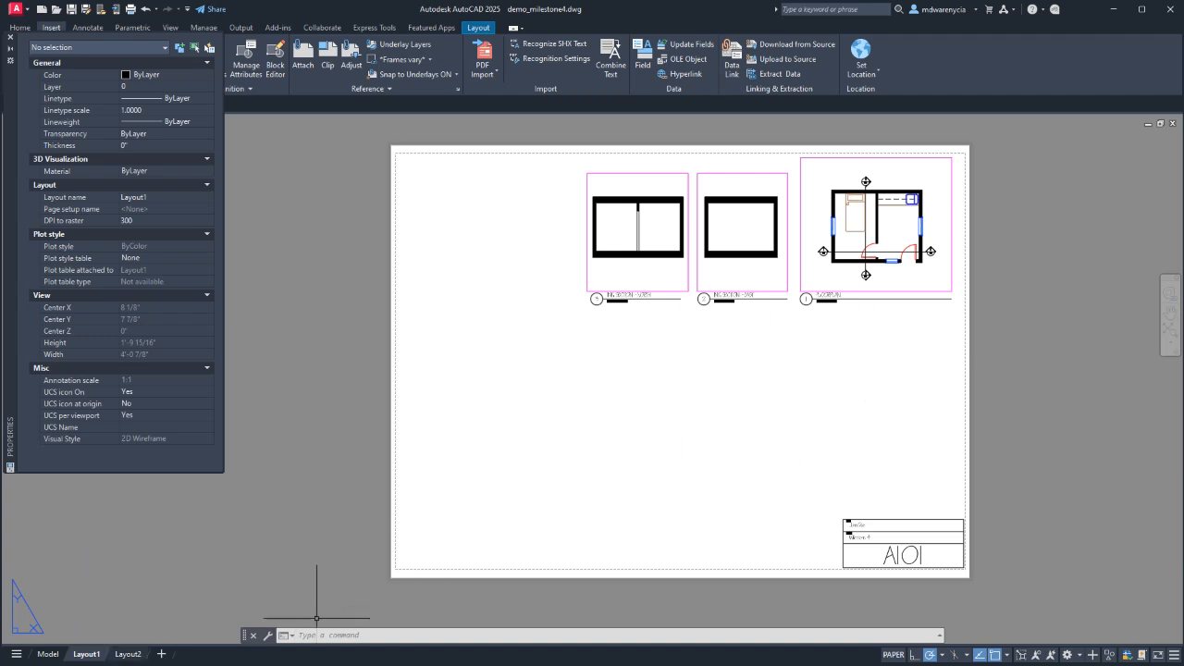
key("ctrl+Page_Down")
left_click(931, 555)
left_click(681, 243)
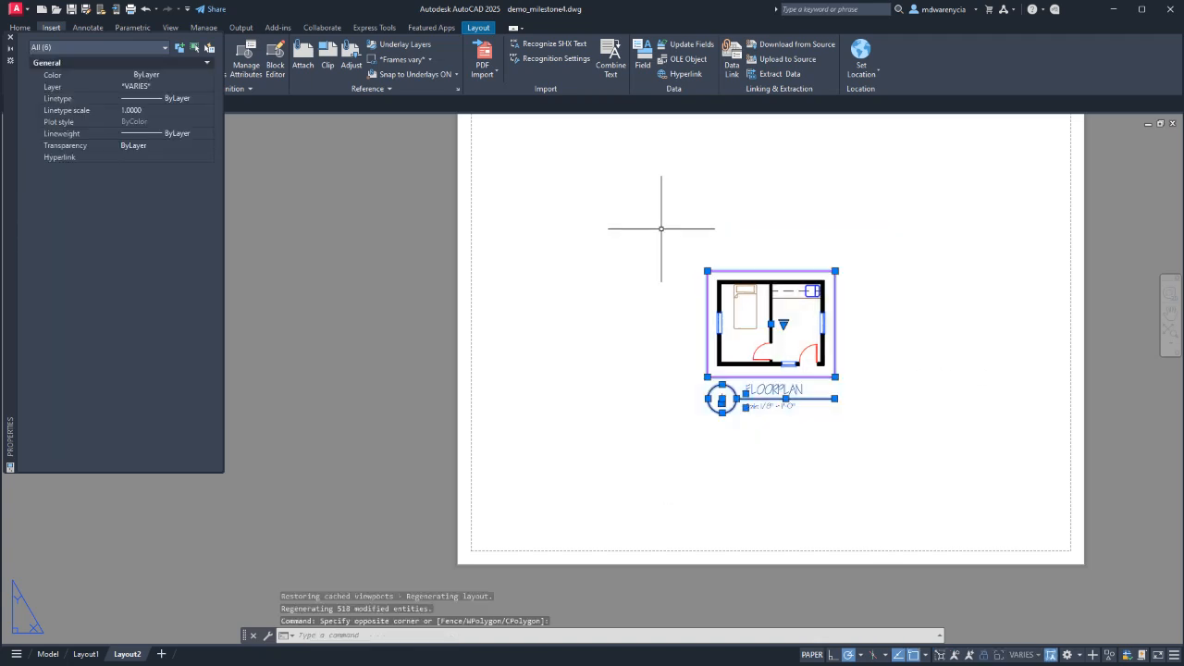
key("Delete")
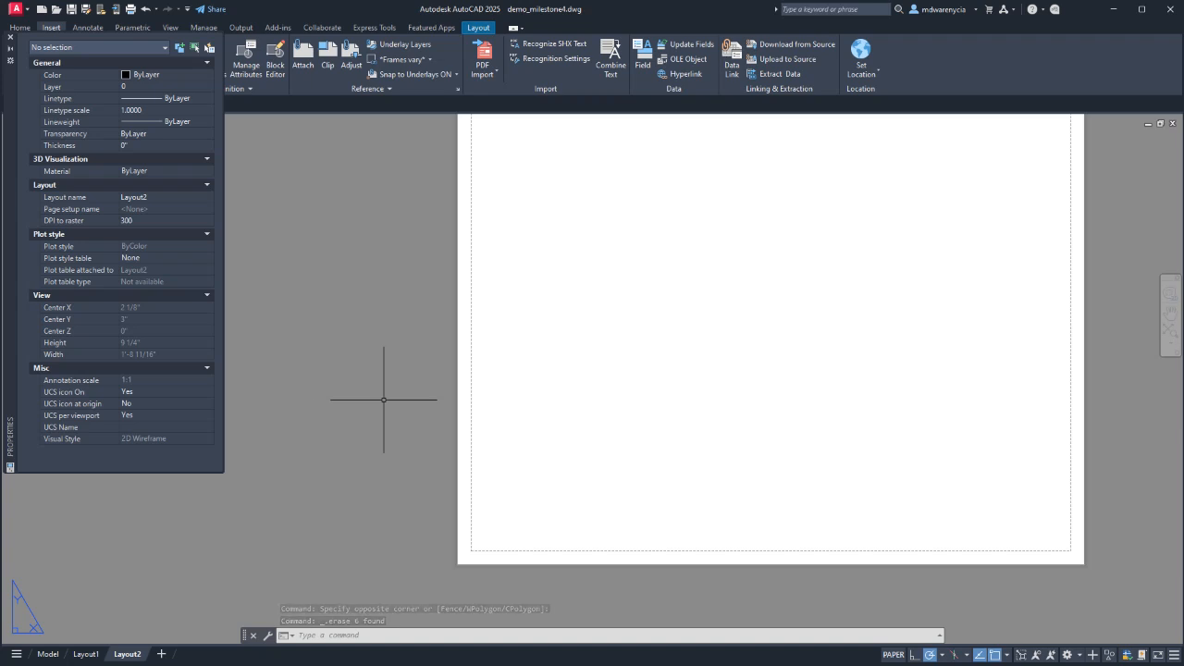
Delete the Layout2 layout from the drawing.
scroll(247, 430, "down", 2)
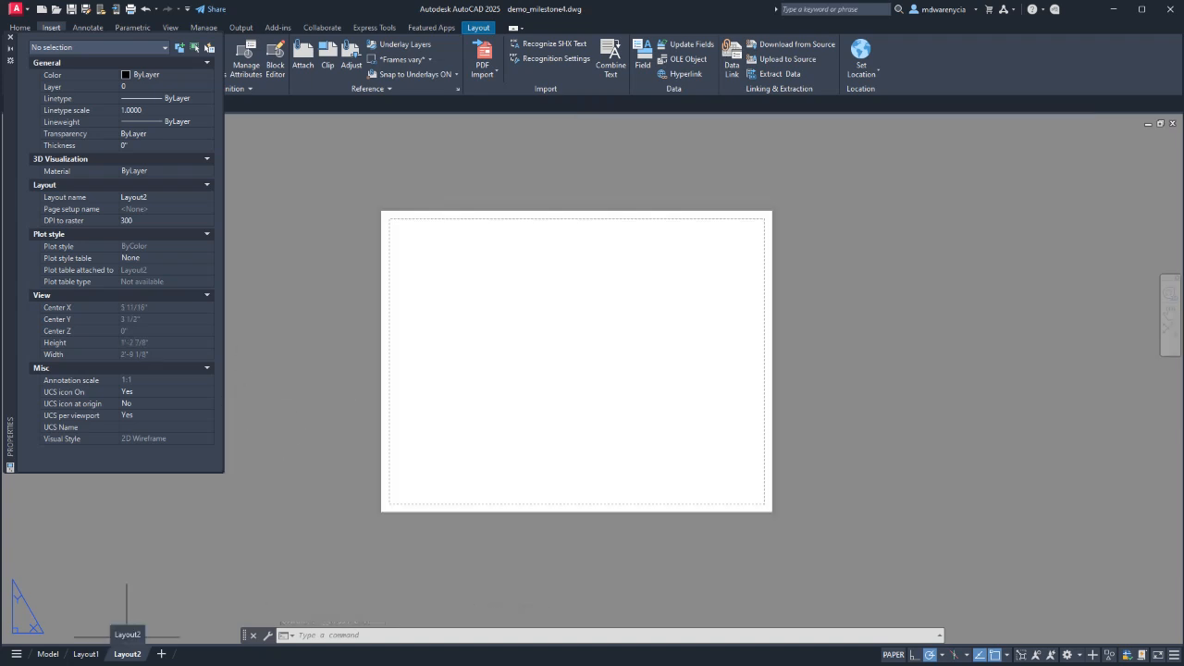
right_click(127, 655)
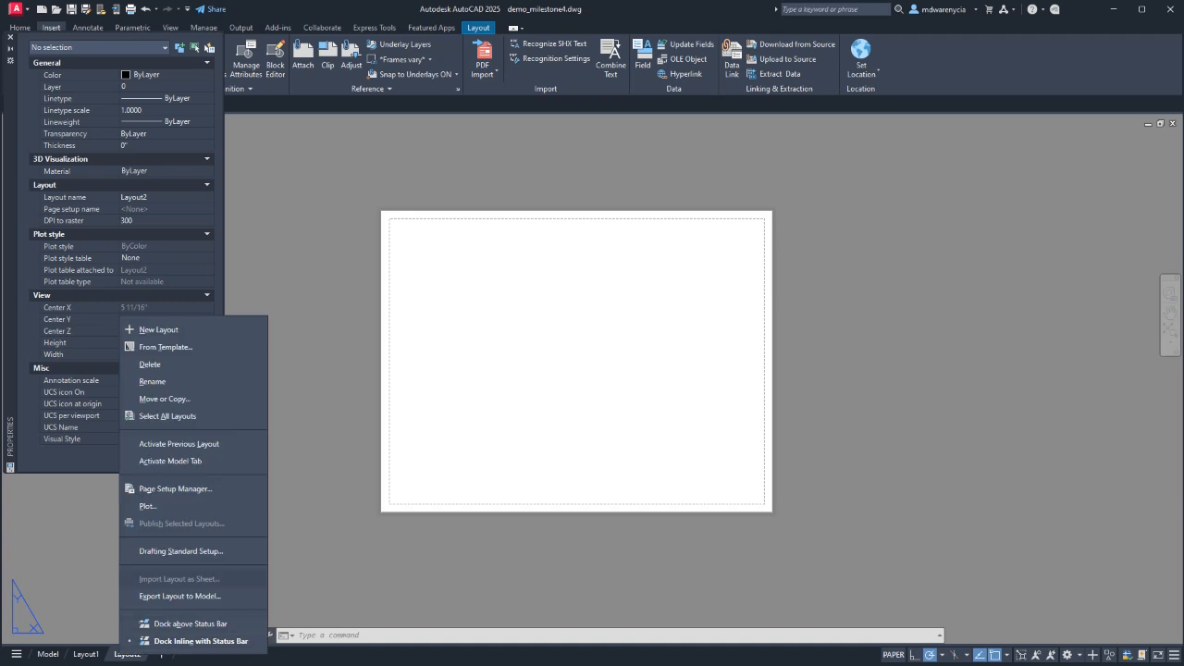
left_click(213, 635)
right_click(130, 654)
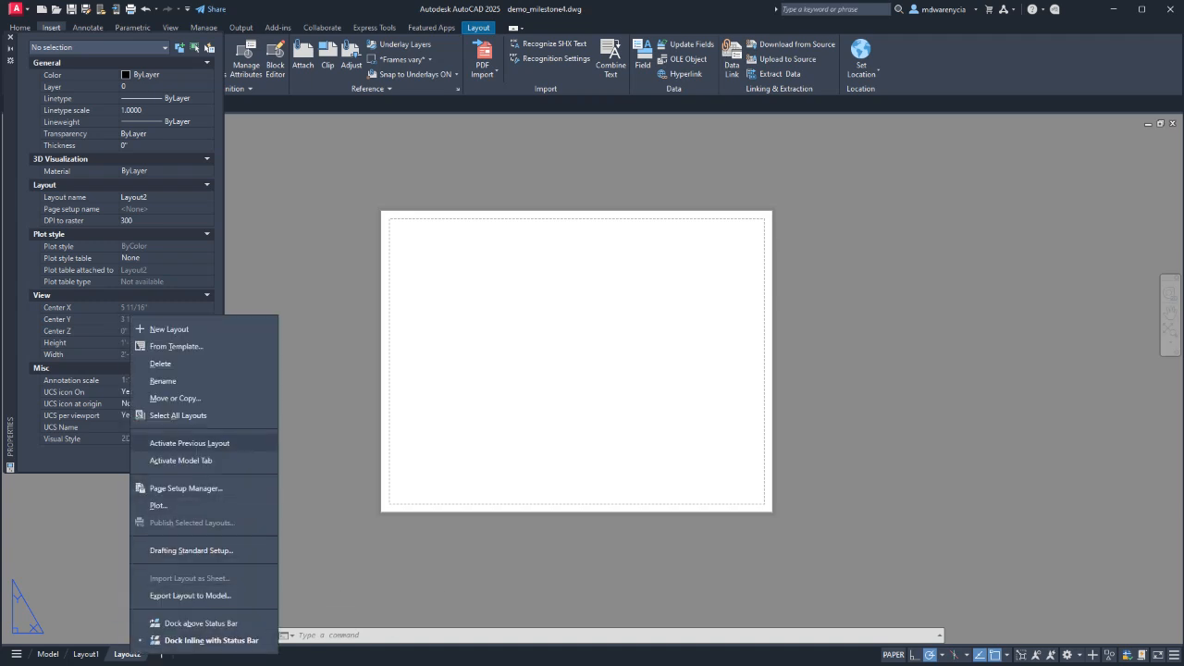
left_click(160, 363)
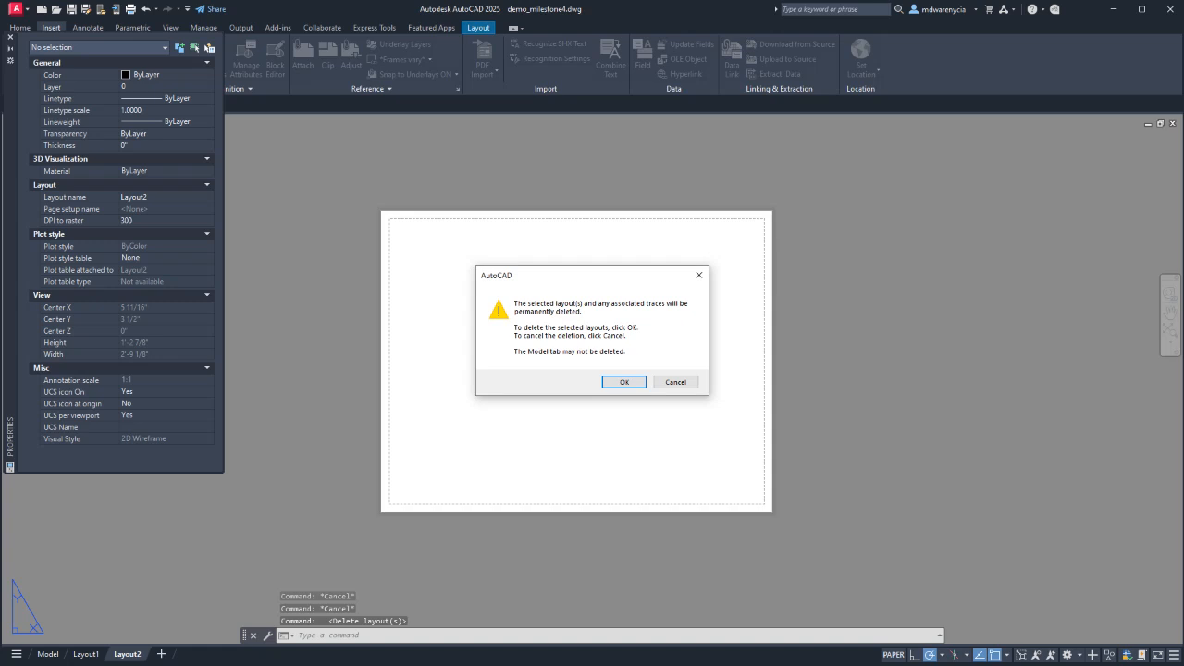
key("Return")
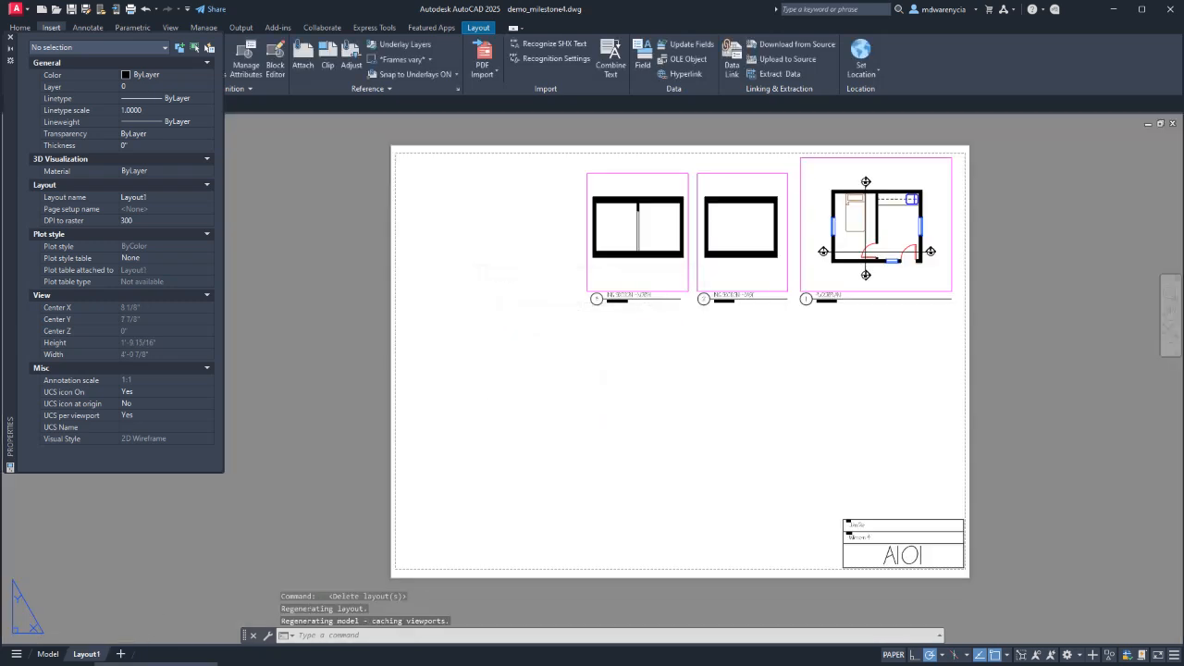
Create a copy of Layout1 placed at the end of the layouts.
right_click(86, 654)
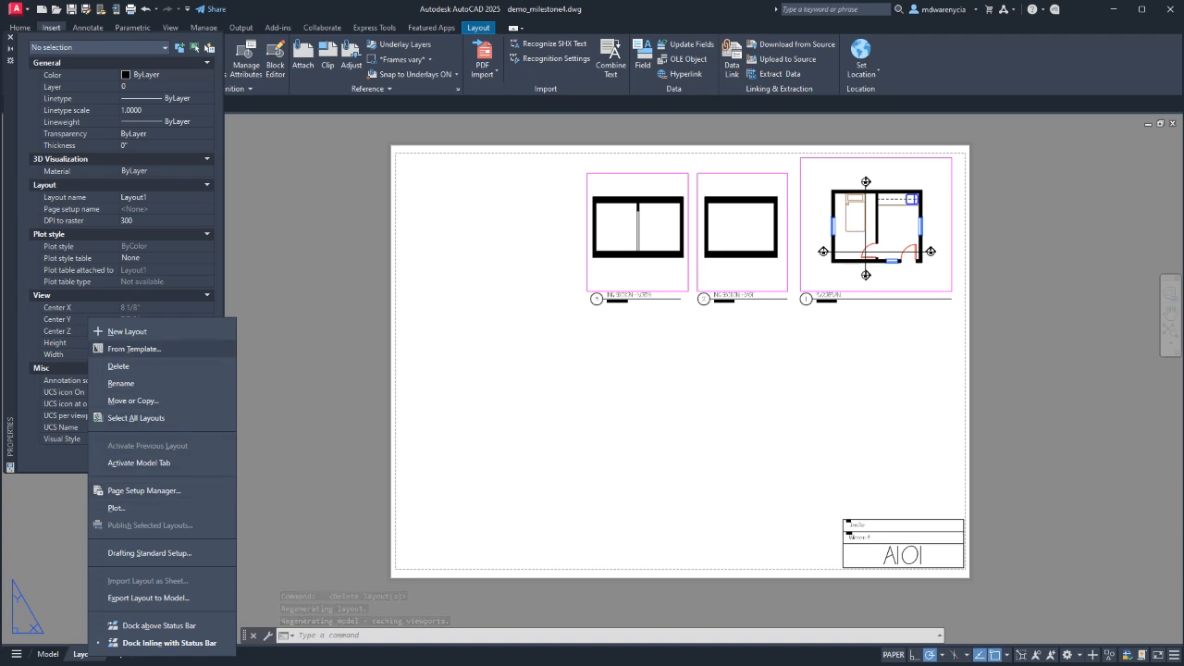
left_click(132, 400)
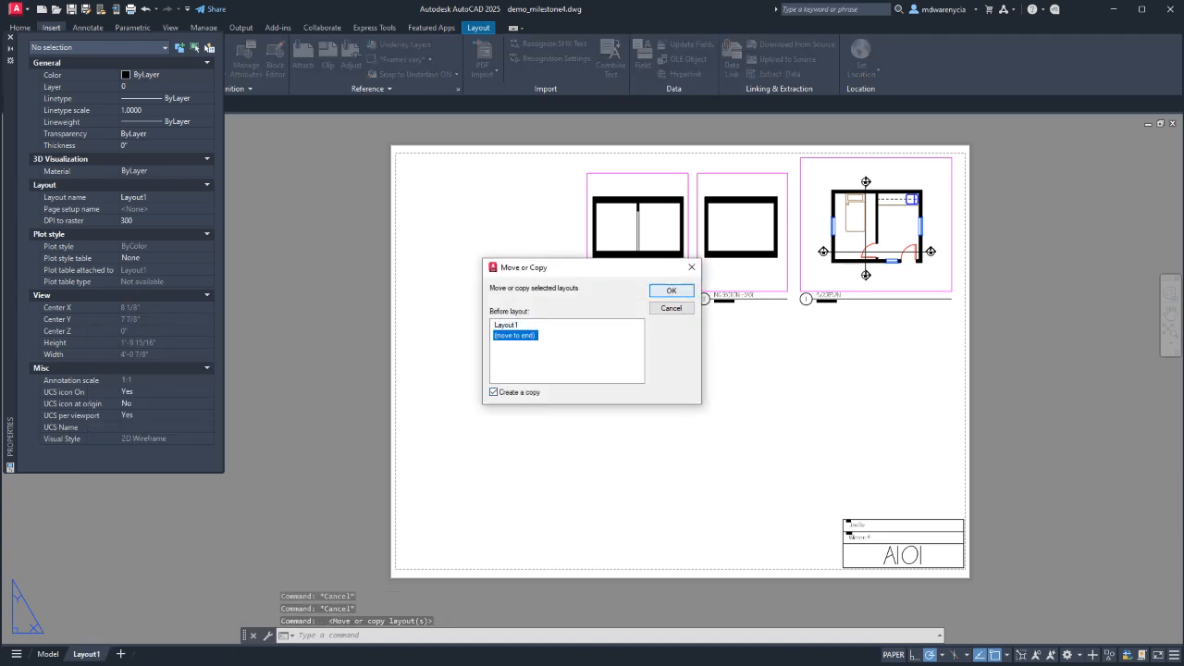
left_click(672, 291)
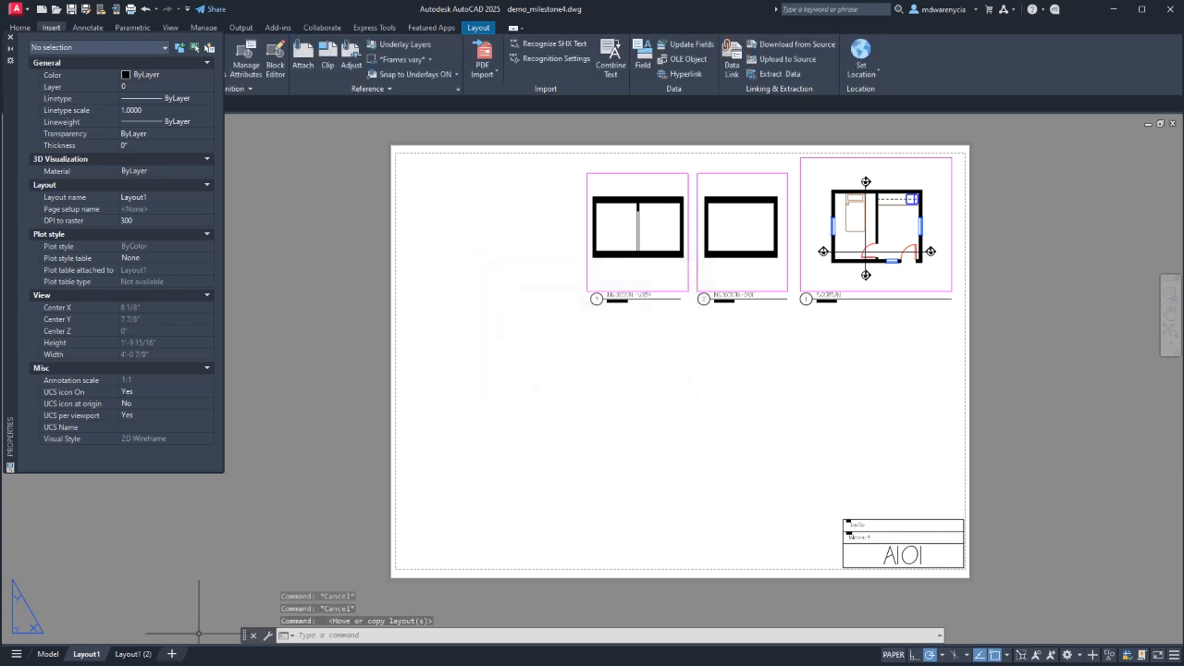
Switch to the copied layout and rename it Layout2.
left_click(132, 654)
right_click(132, 654)
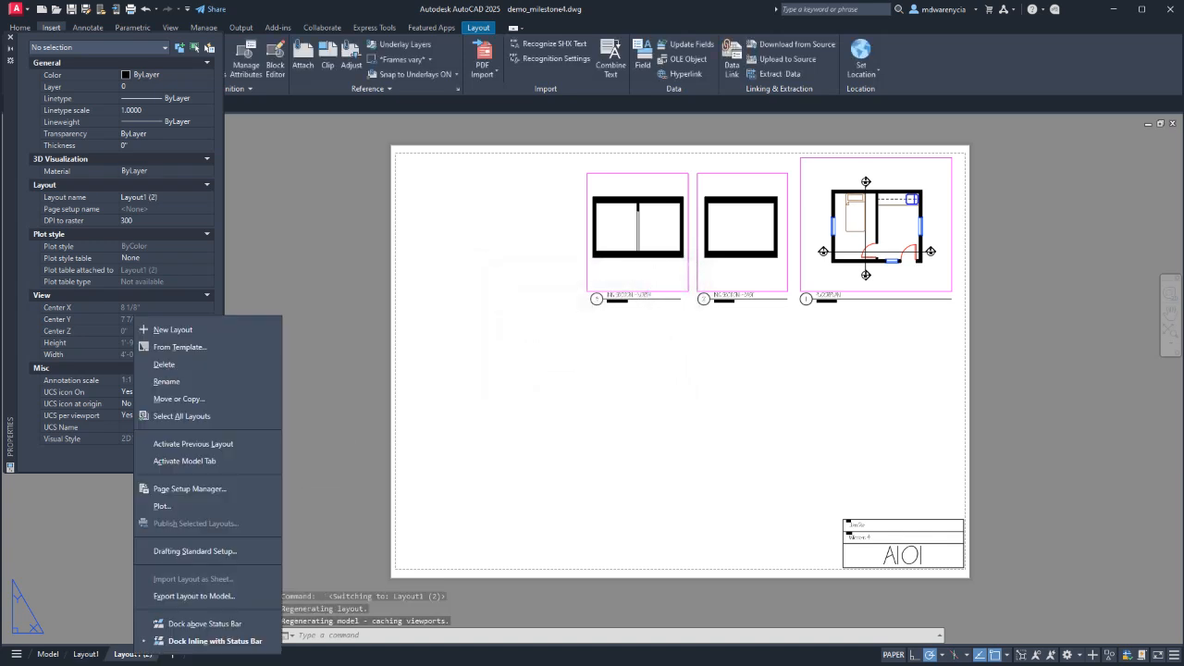
left_click(166, 381)
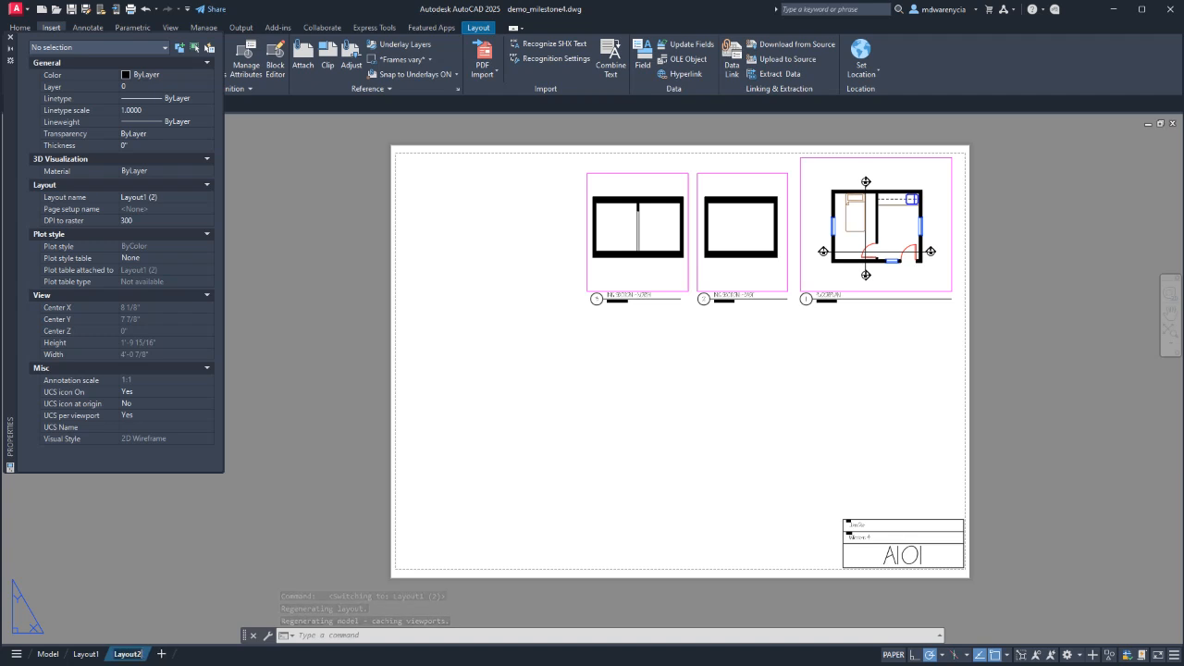
left_click(198, 632)
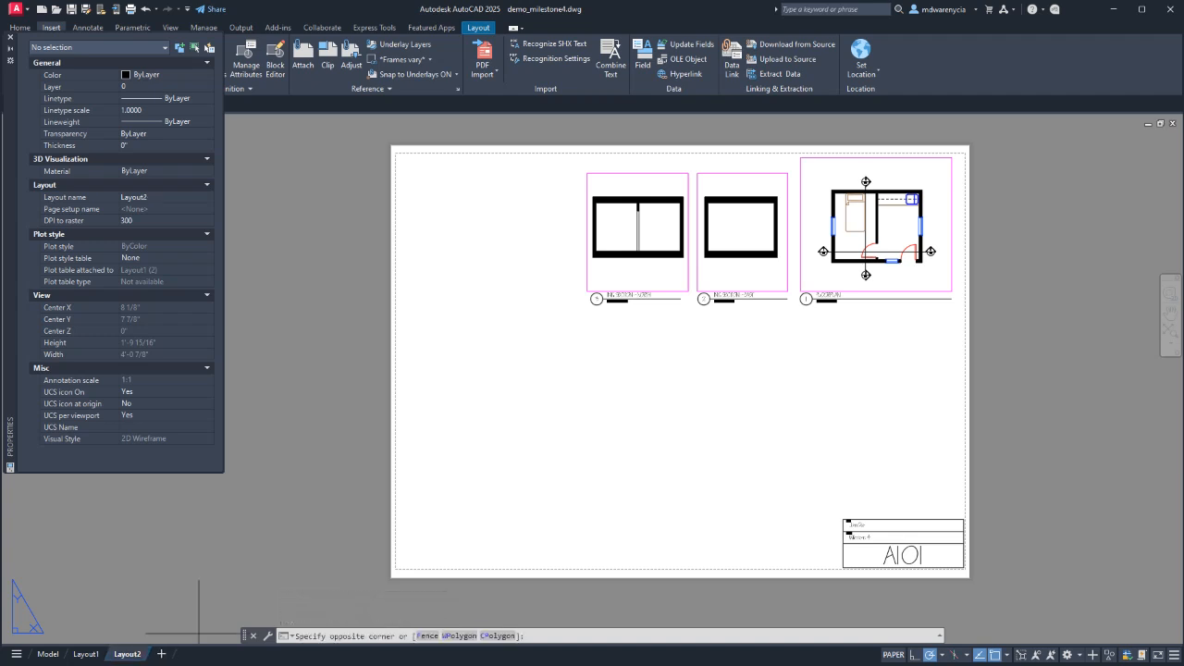
Change the sheet number in Layout2's title block to A102.
left_click(917, 555)
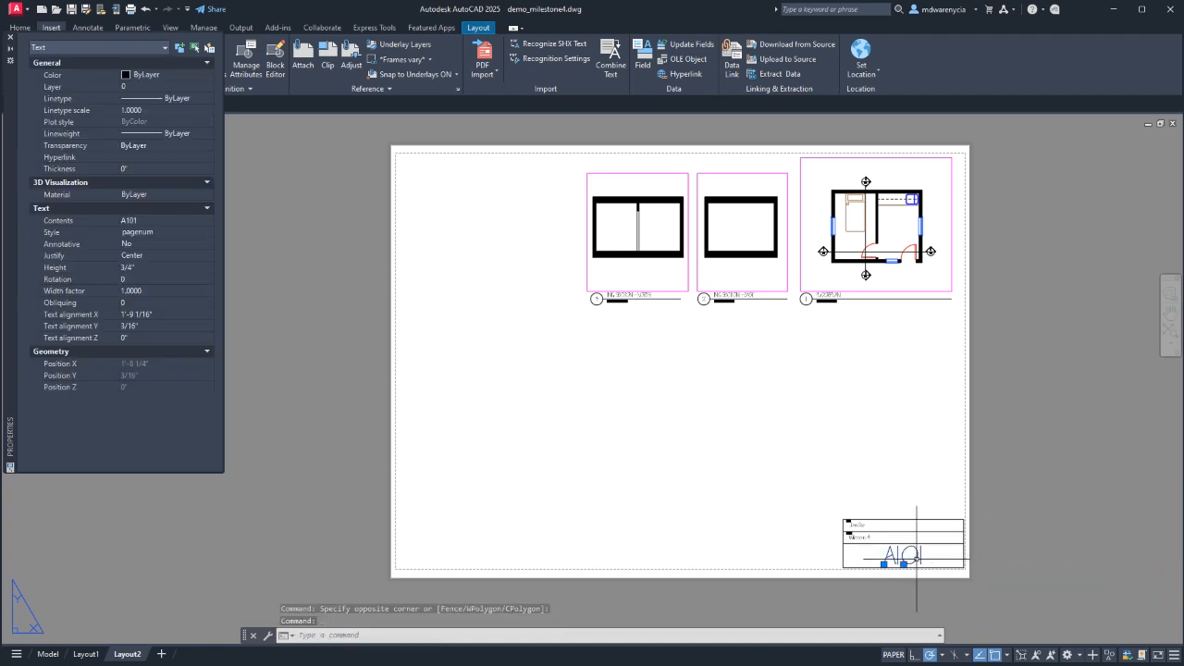
double_click(917, 555)
type("A102")
key("Return")
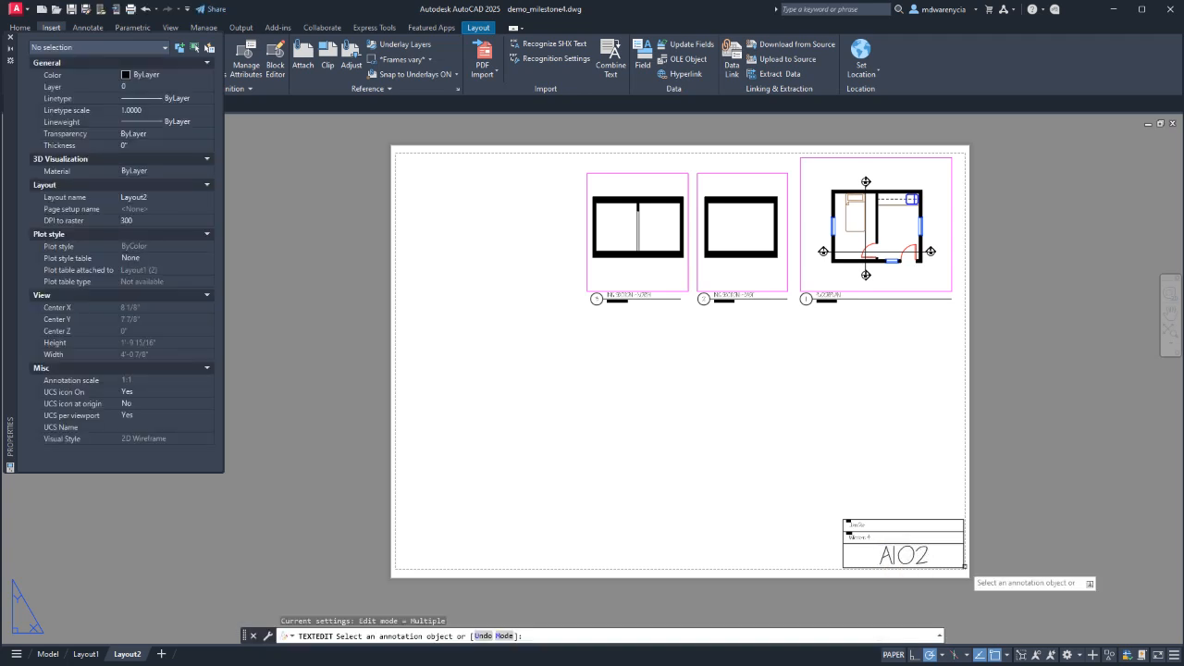
key("Escape")
key("Escape")
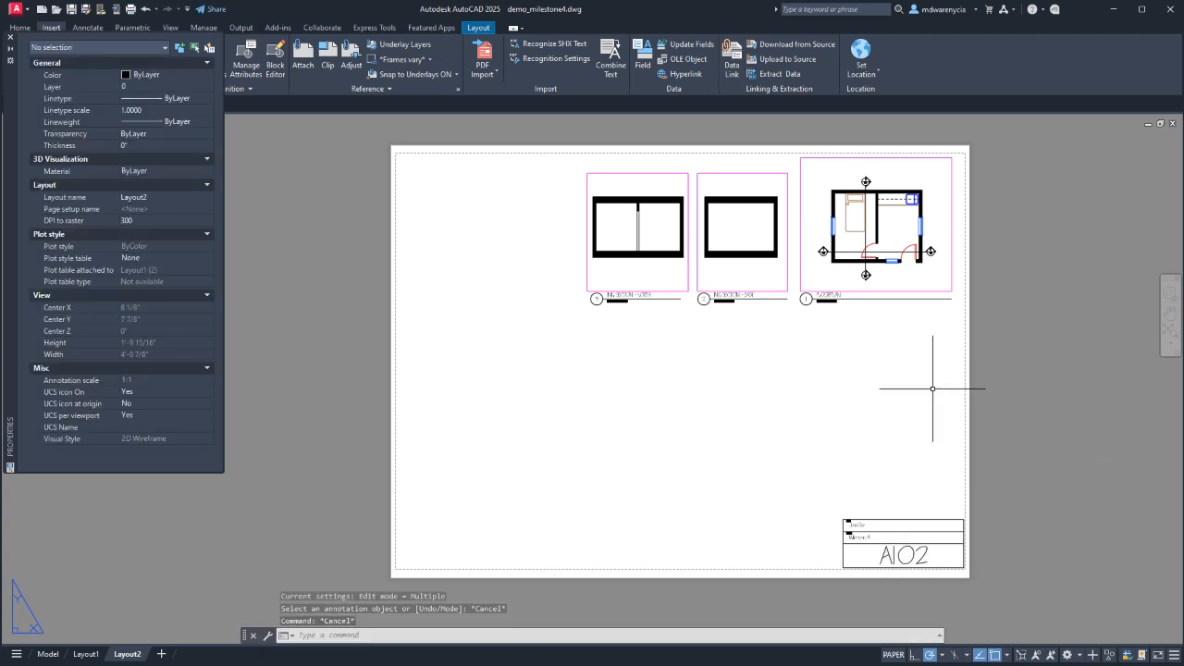
left_click(959, 378)
left_click(517, 161)
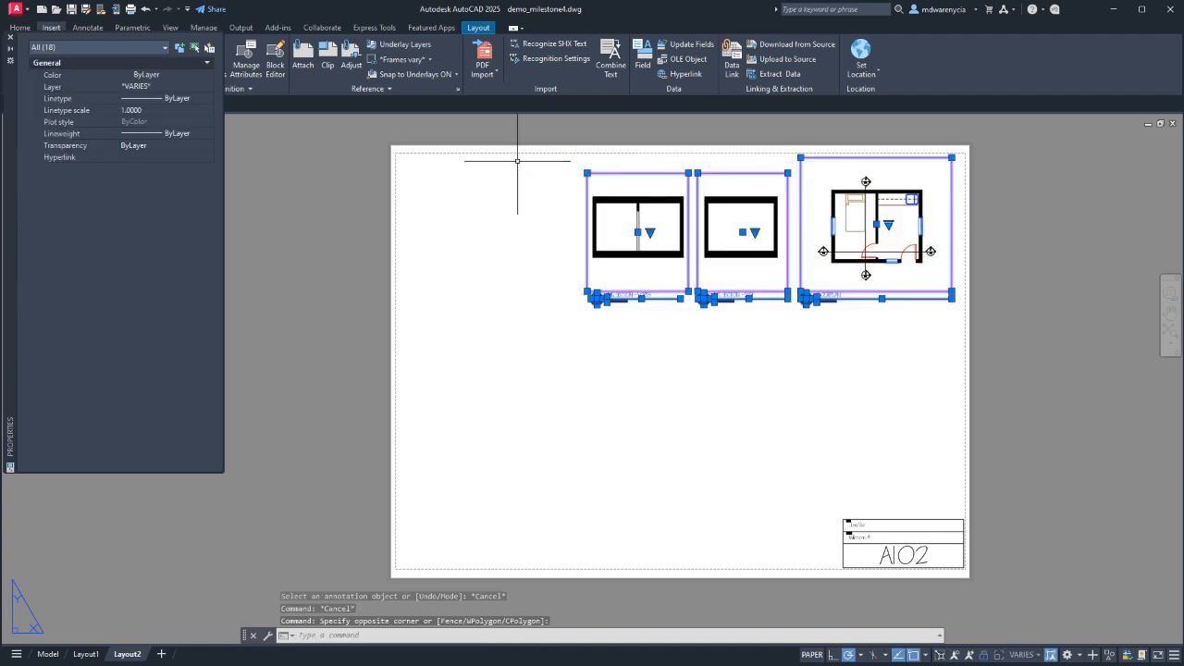
key("Escape")
key("Escape")
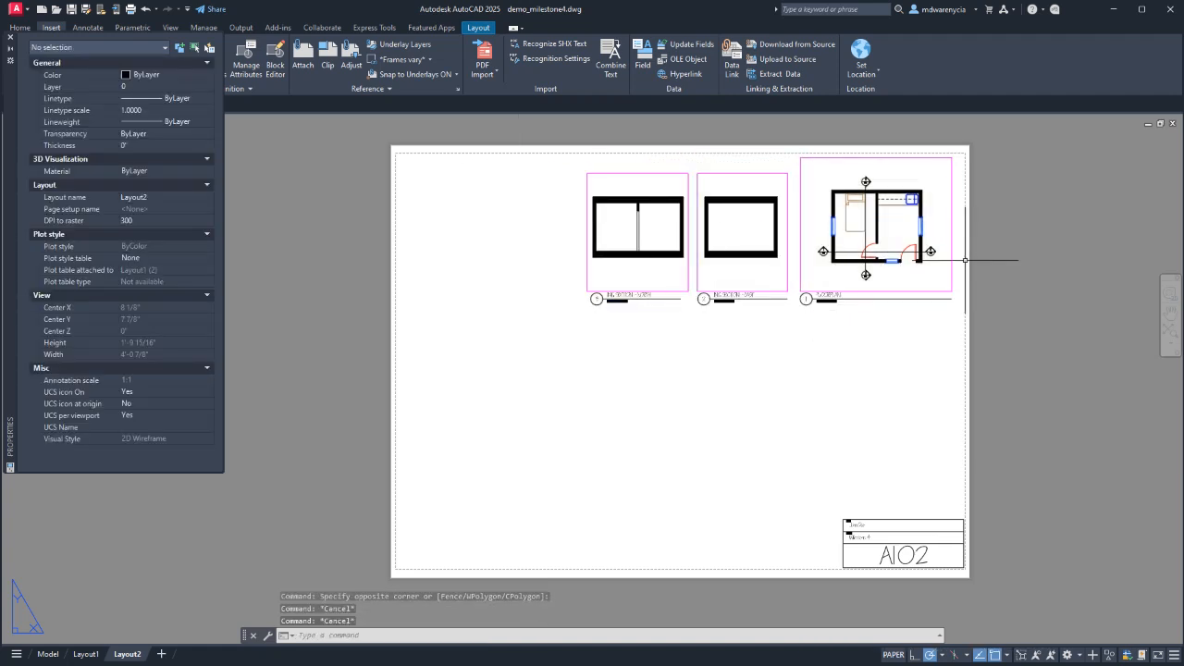
Erase all three viewports and the two section titles from Layout2, leaving only the FLOORPLAN title and title block.
left_click(938, 296)
left_click(500, 176)
key("Delete")
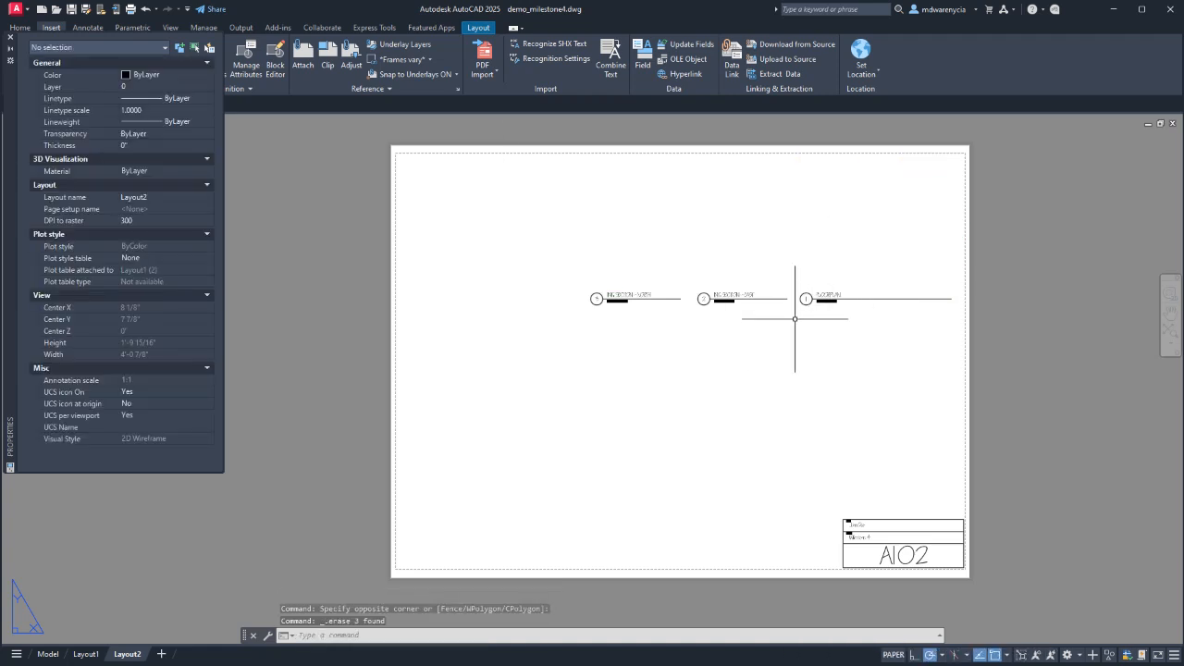
left_click(794, 318)
left_click(478, 256)
key("Delete")
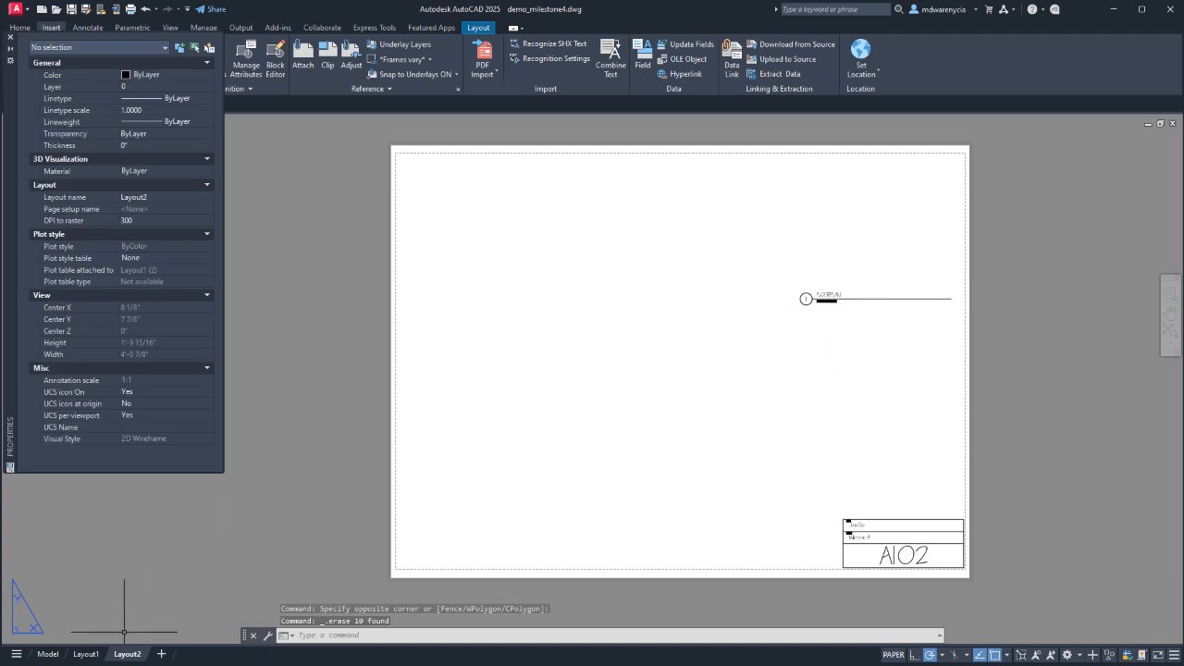
Close the Properties palette to clear the drawing area.
left_click(170, 27)
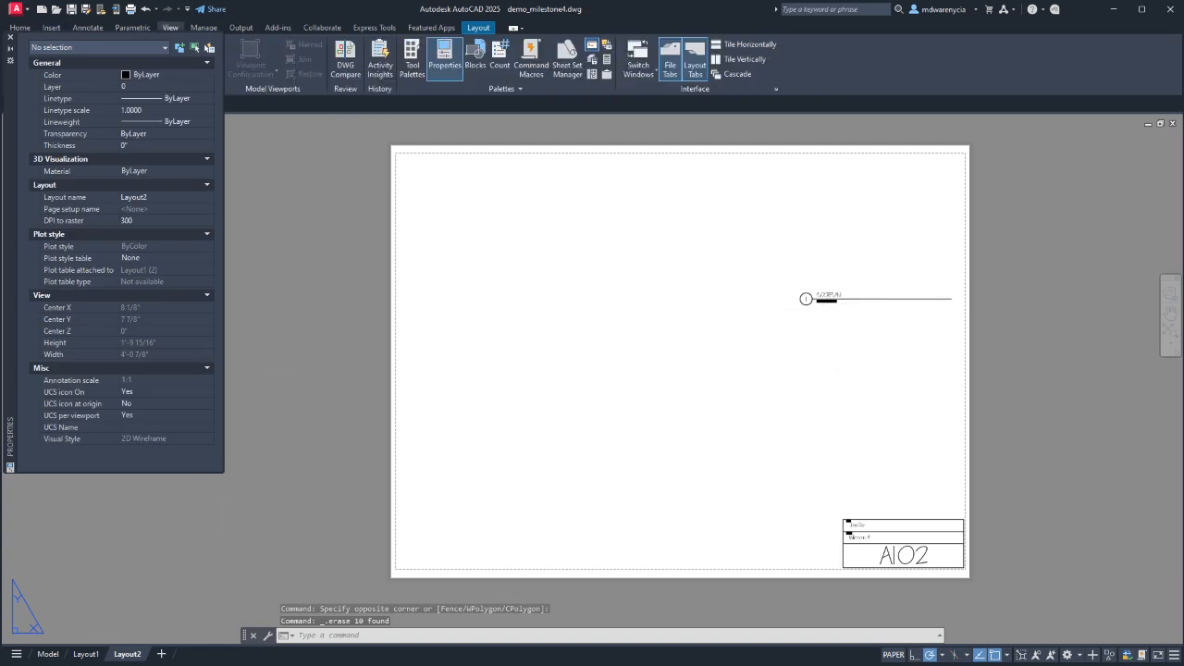
key("ctrl+1")
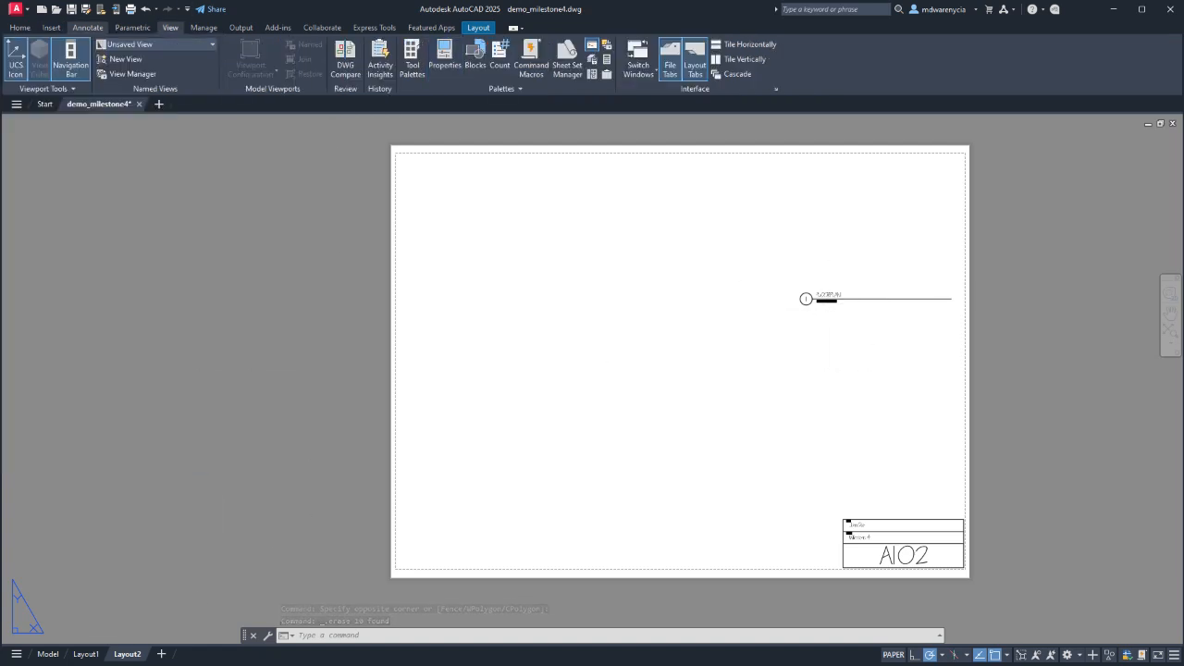
key("Escape")
key("Escape")
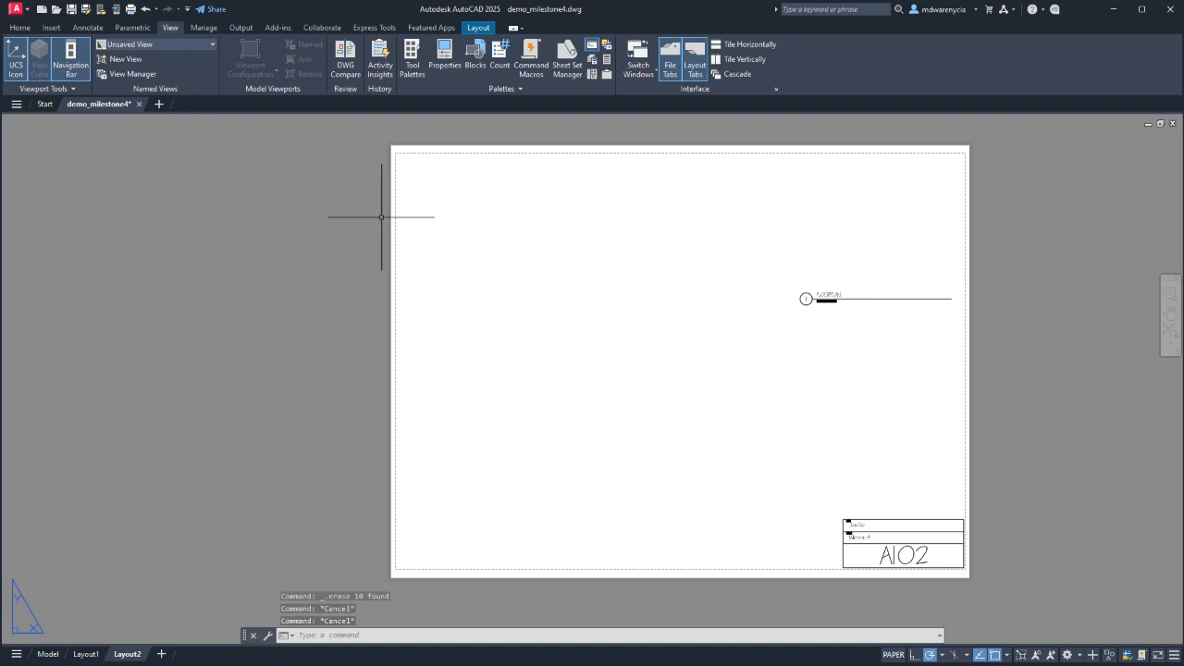
left_click(51, 27)
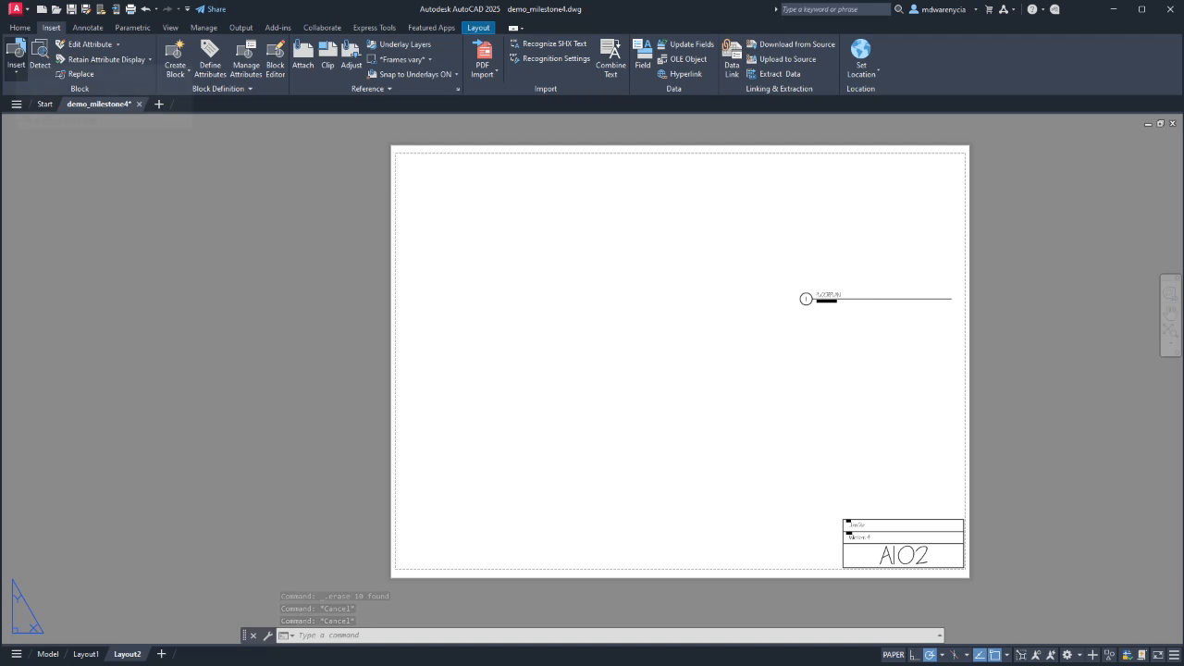
left_click(170, 26)
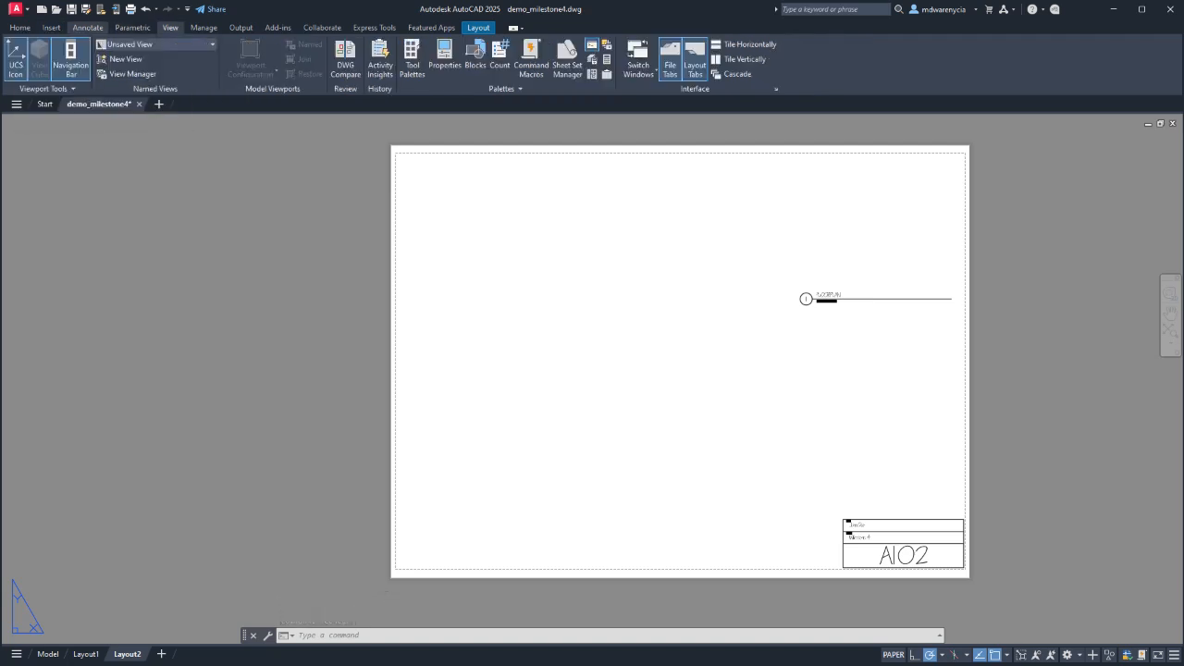
left_click(19, 27)
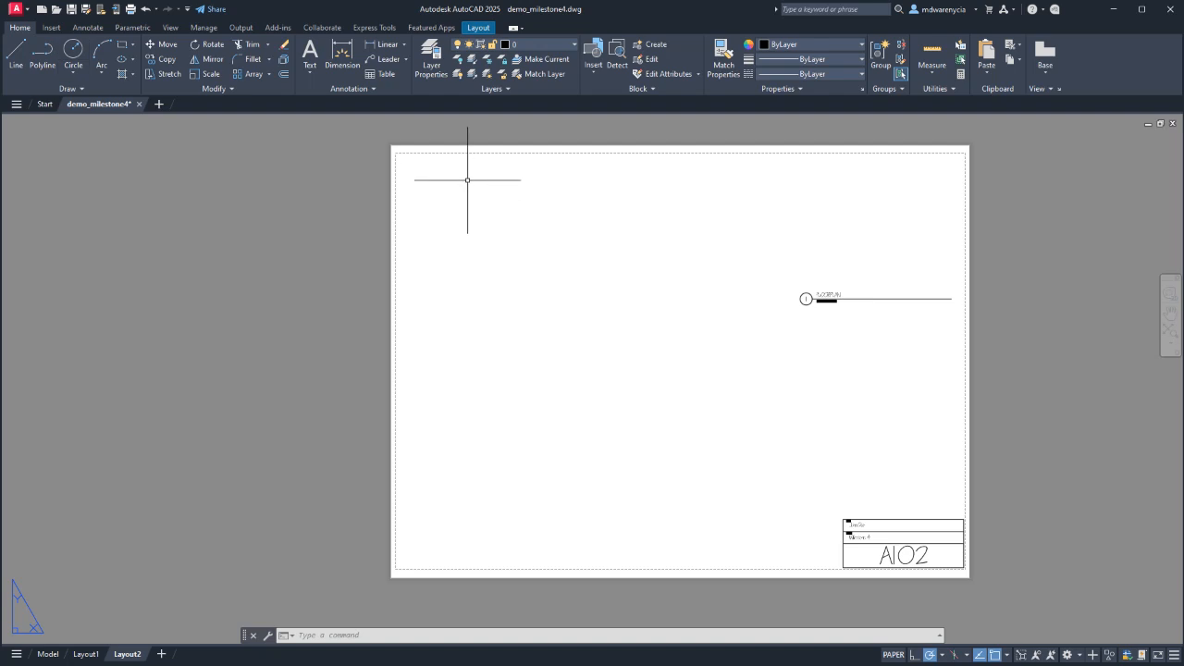
type("VIEW")
key("Return")
key("Escape")
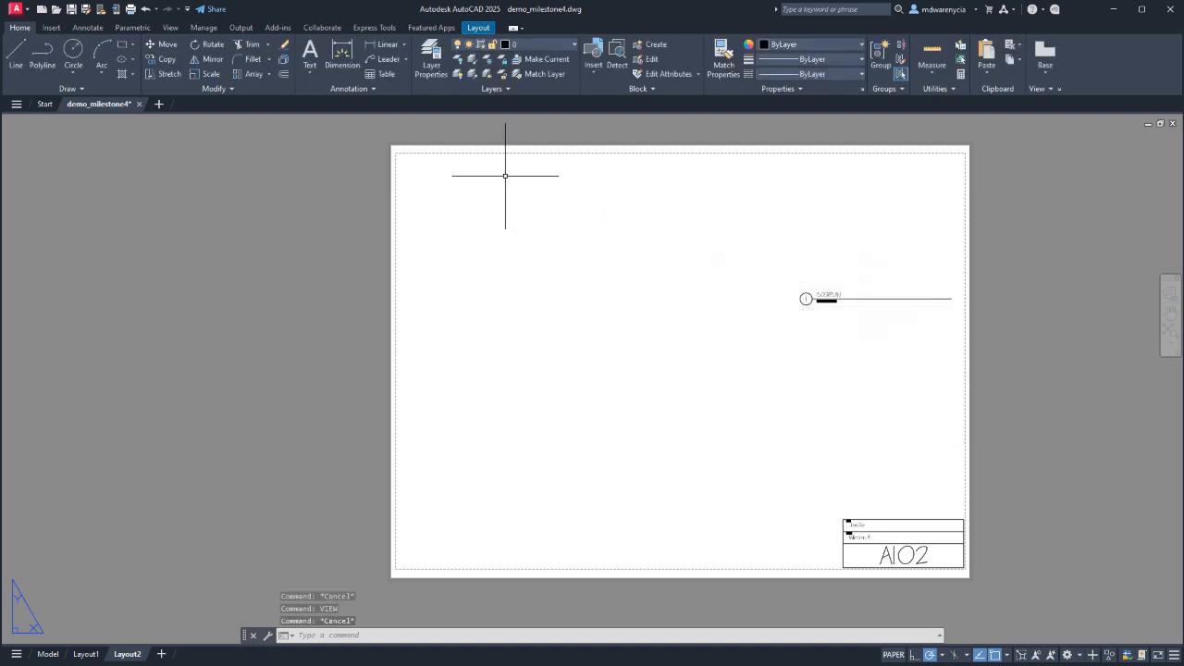
Create a single rectangular viewport near the sheet's upper-right corner, above the FLOORPLAN title.
key("Return")
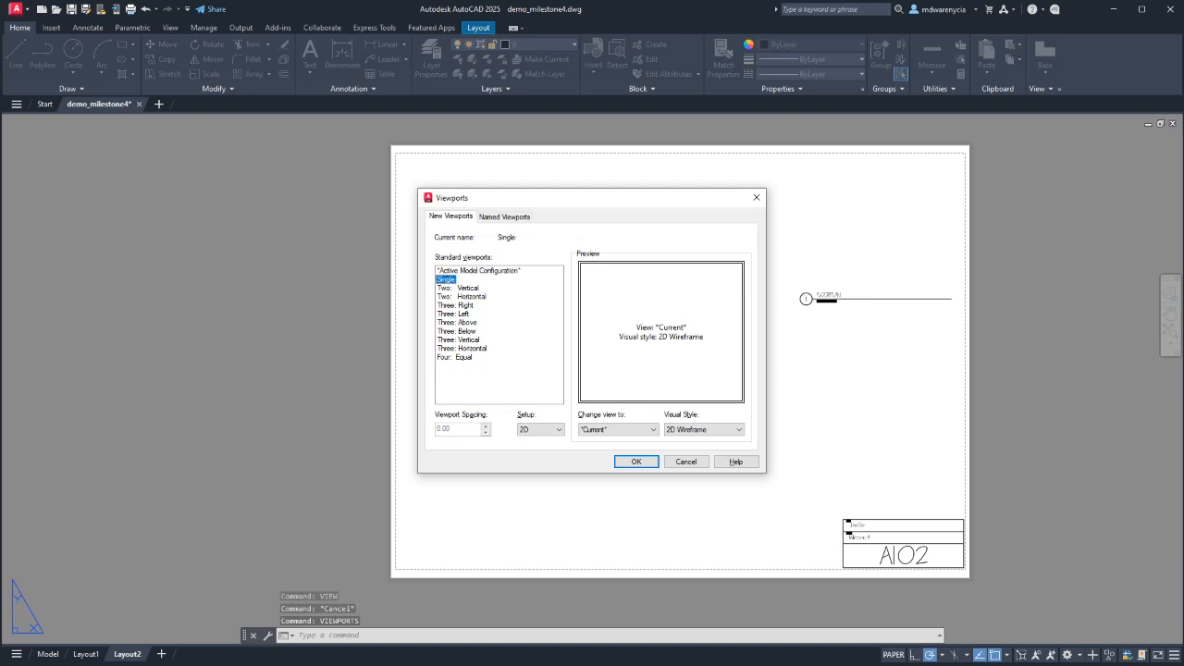
left_click(637, 462)
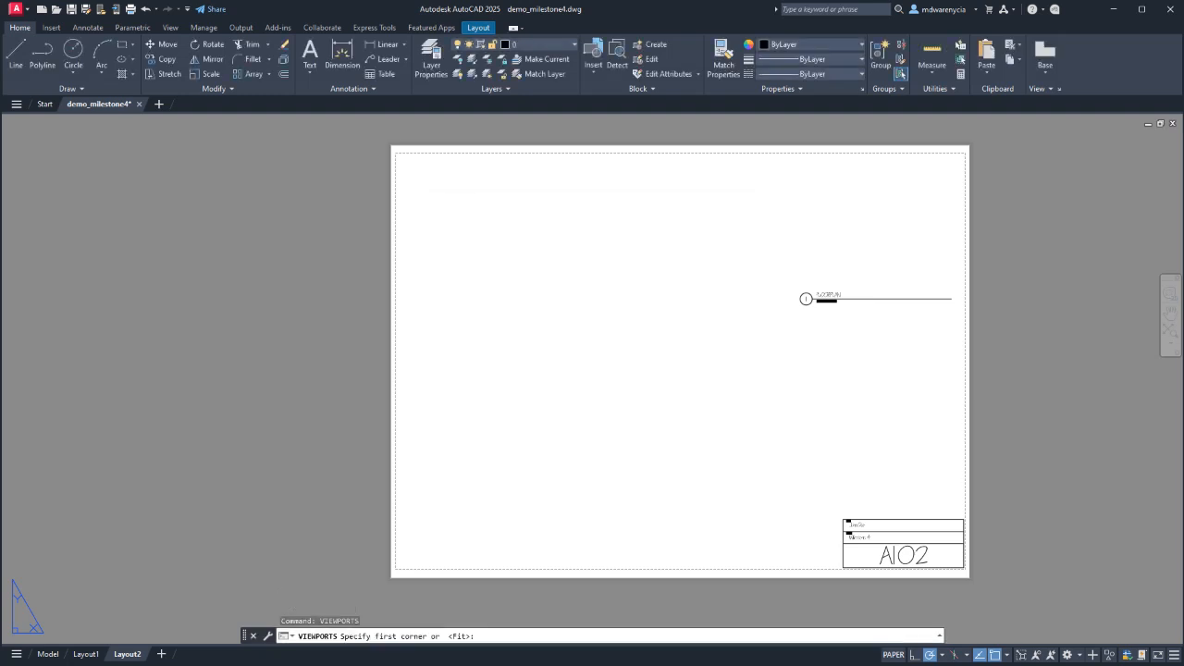
left_click(947, 174)
left_click(840, 262)
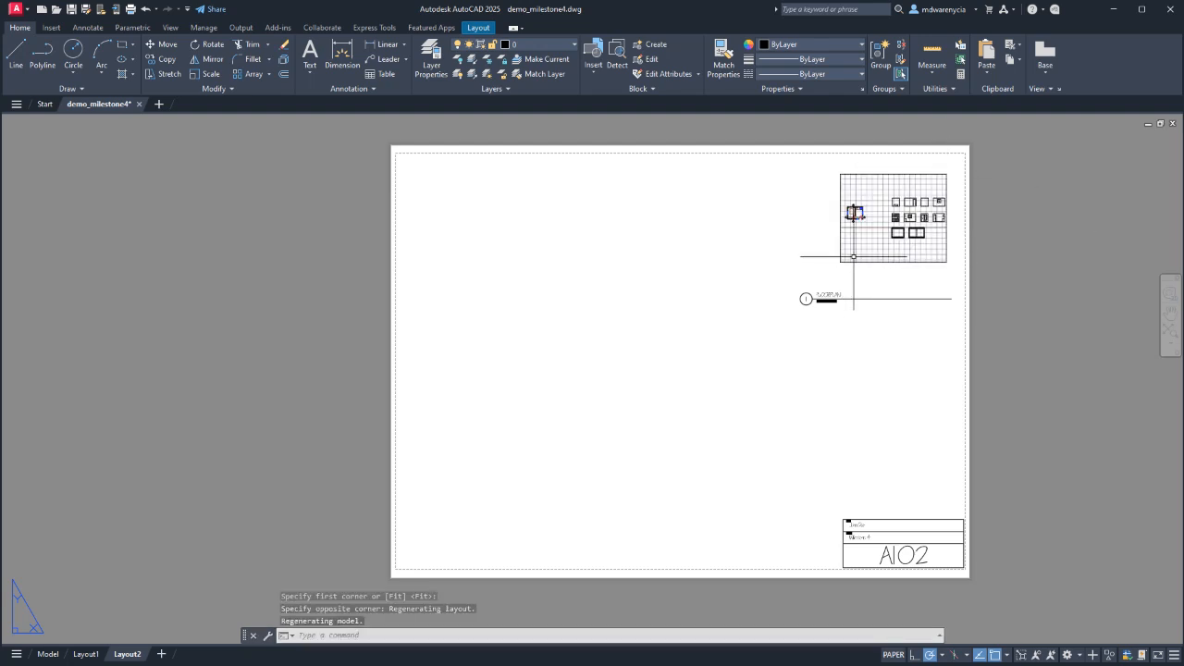
Assign the new viewport on Layout2 to the viewports layer.
left_click(840, 256)
left_click(632, 123)
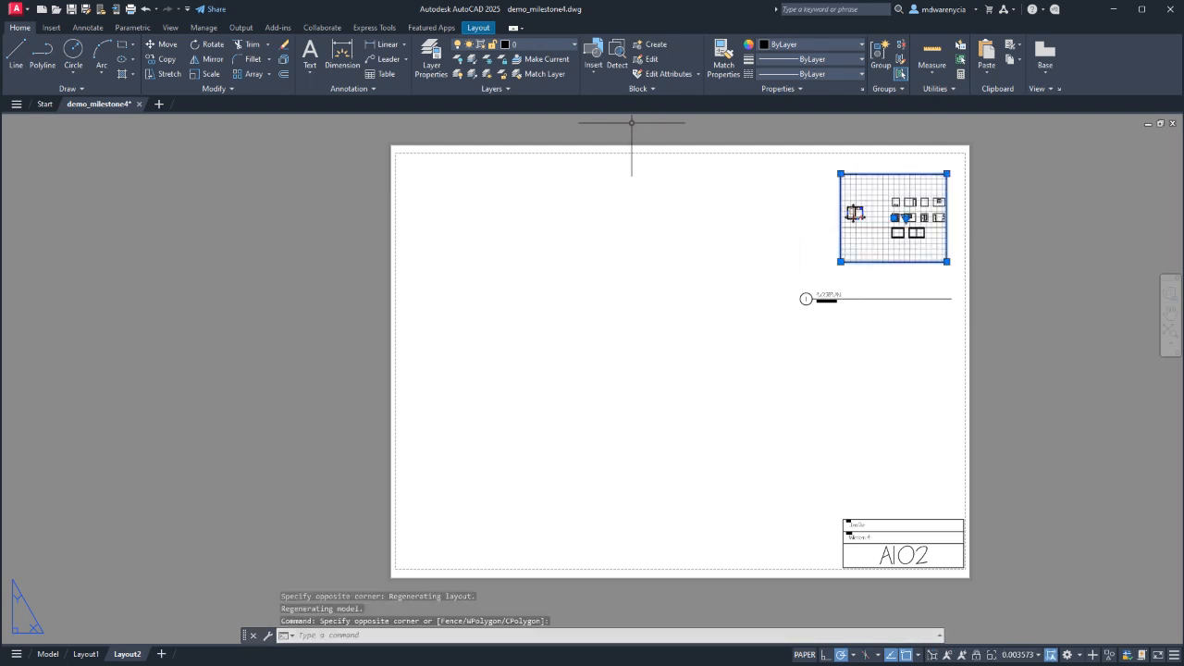
left_click(536, 44)
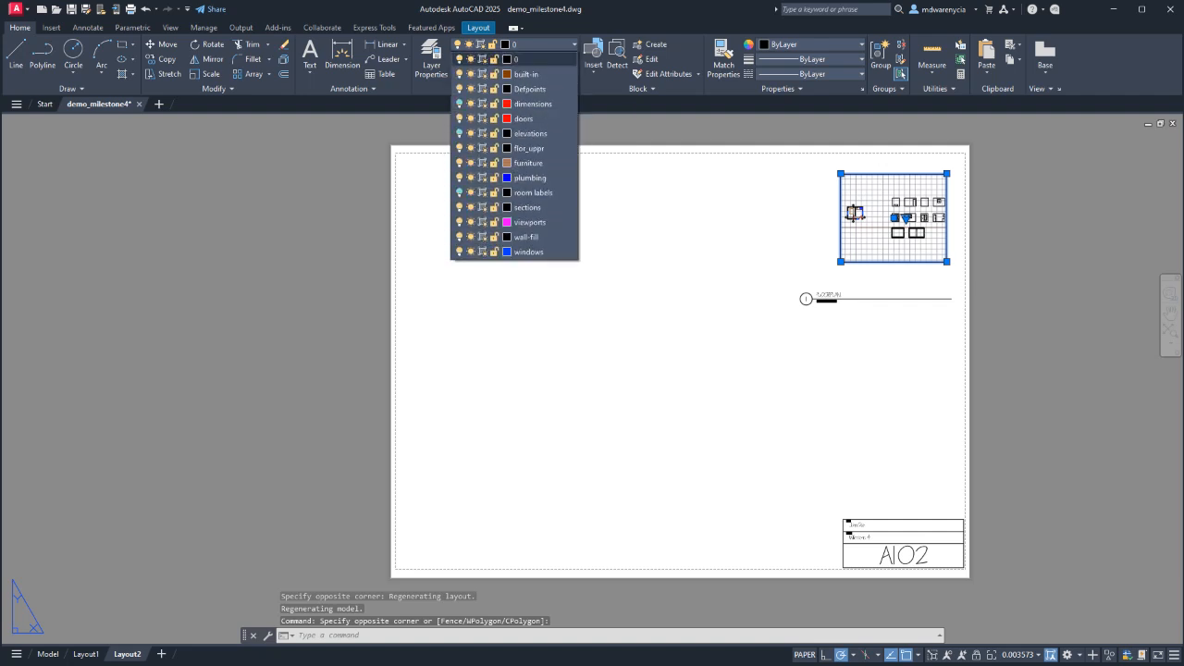
left_click(530, 222)
middle_click_drag(756, 206, 431, 256)
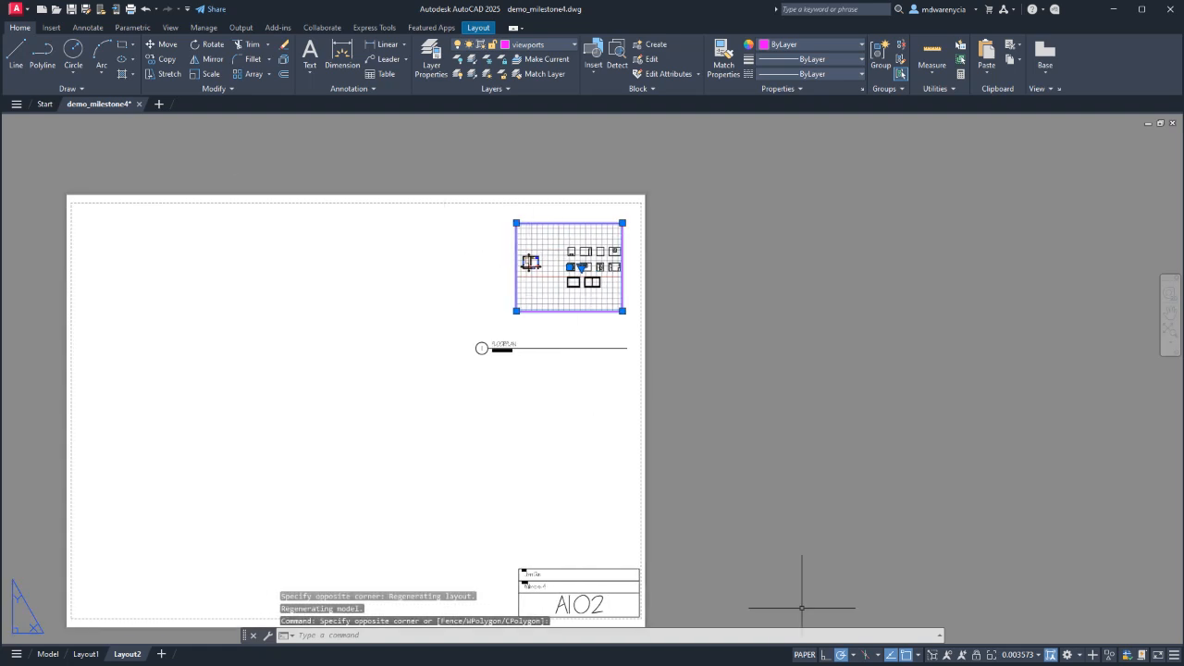
left_click(601, 423)
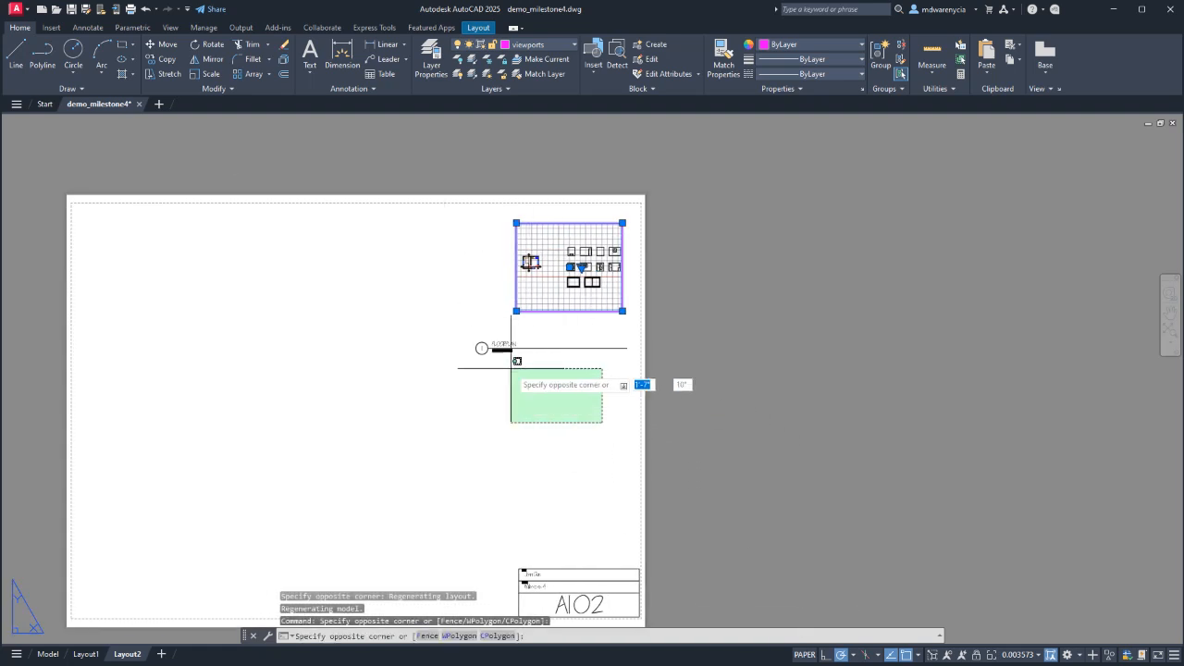
left_click(523, 417)
Turn off the grid inside the new viewport and frame a single elevation at 1/4" = 1'-0" scale.
double_click(527, 283)
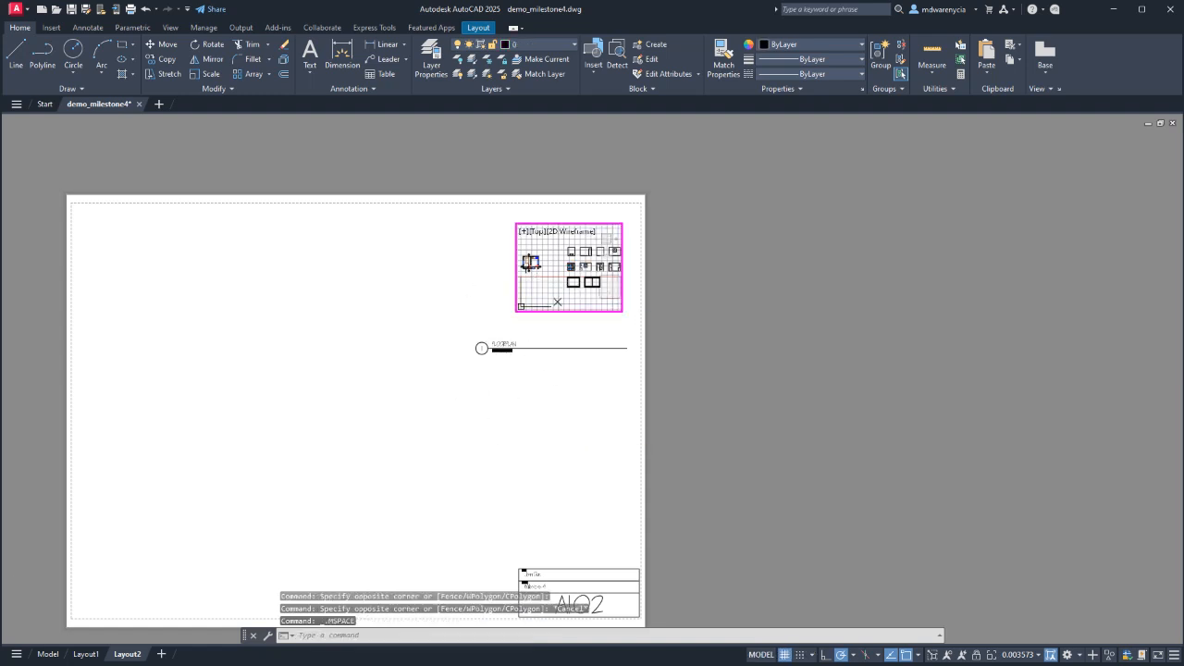
key("F7")
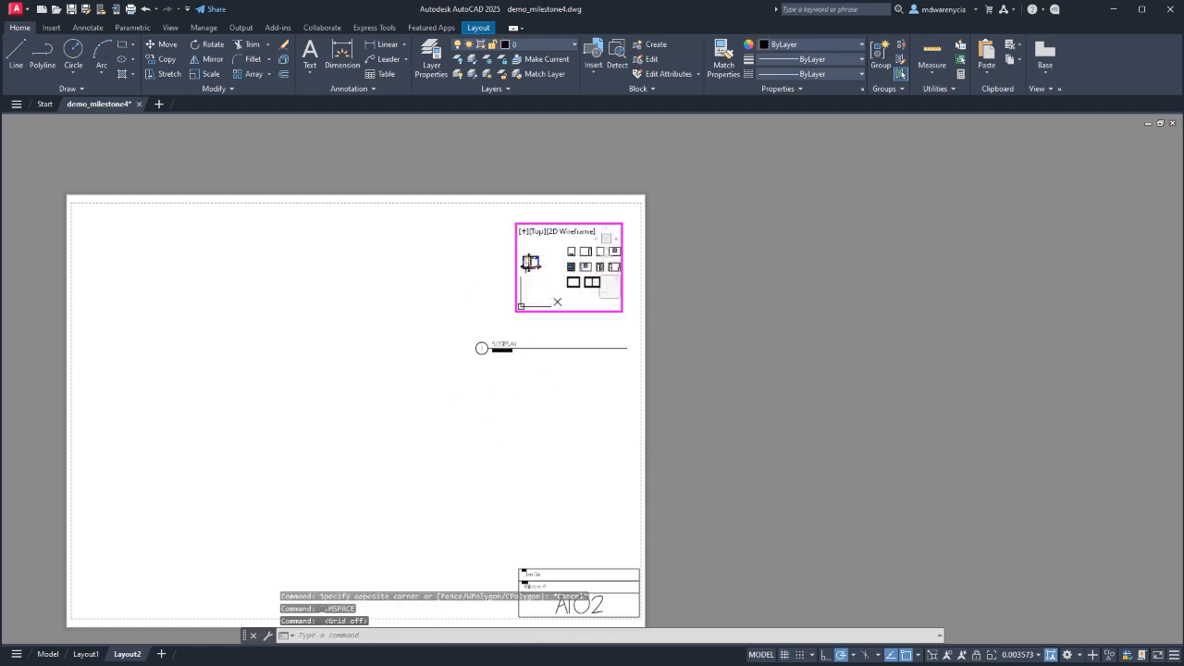
left_click(1020, 654)
left_click(1021, 638)
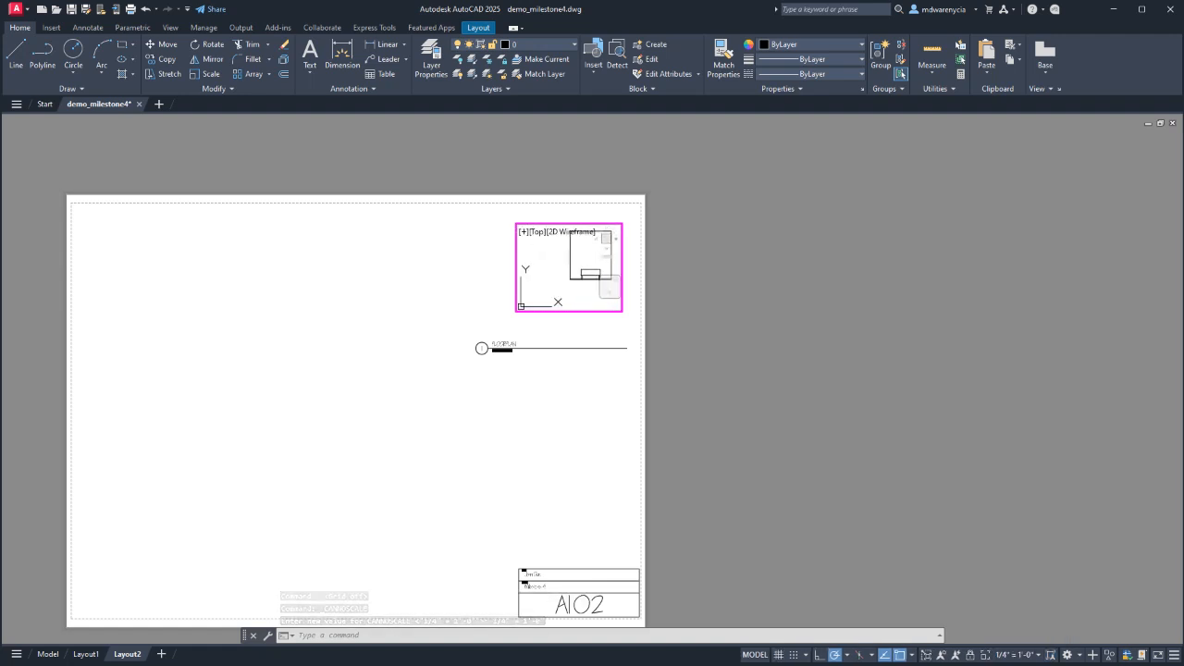
double_click(487, 297)
Shrink the viewport from its lower-left corner so its border fits closely around the framed elevation.
left_click(529, 322)
left_click(494, 299)
left_click(516, 311)
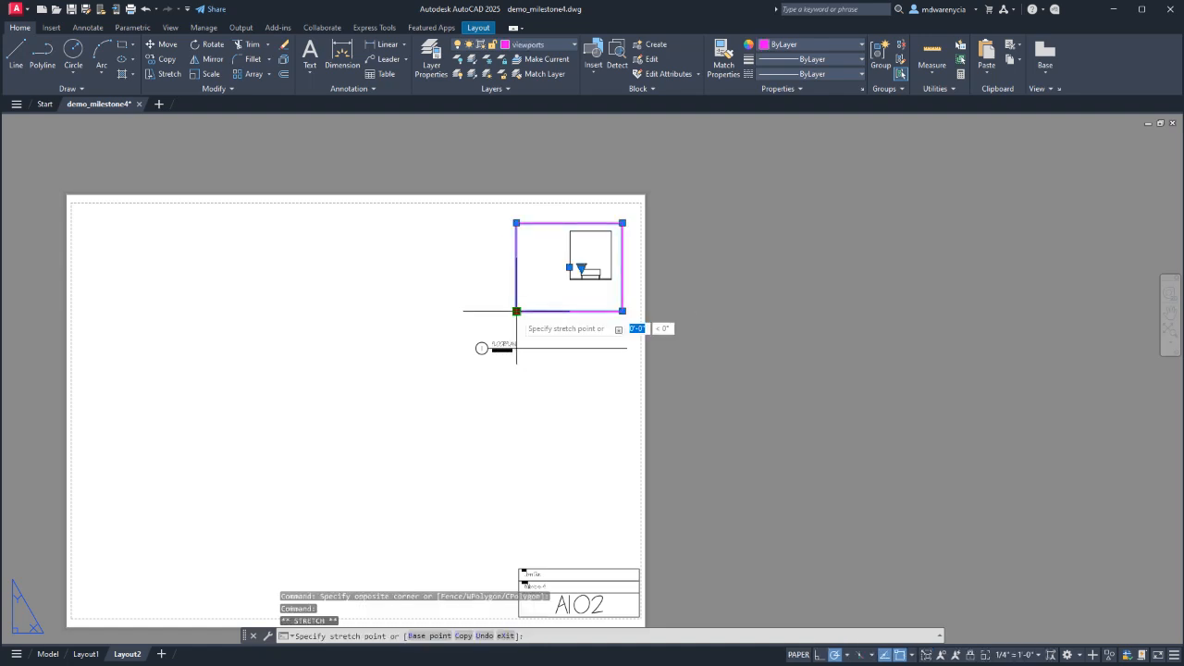
left_click(559, 286)
middle_click_drag(567, 293, 453, 361)
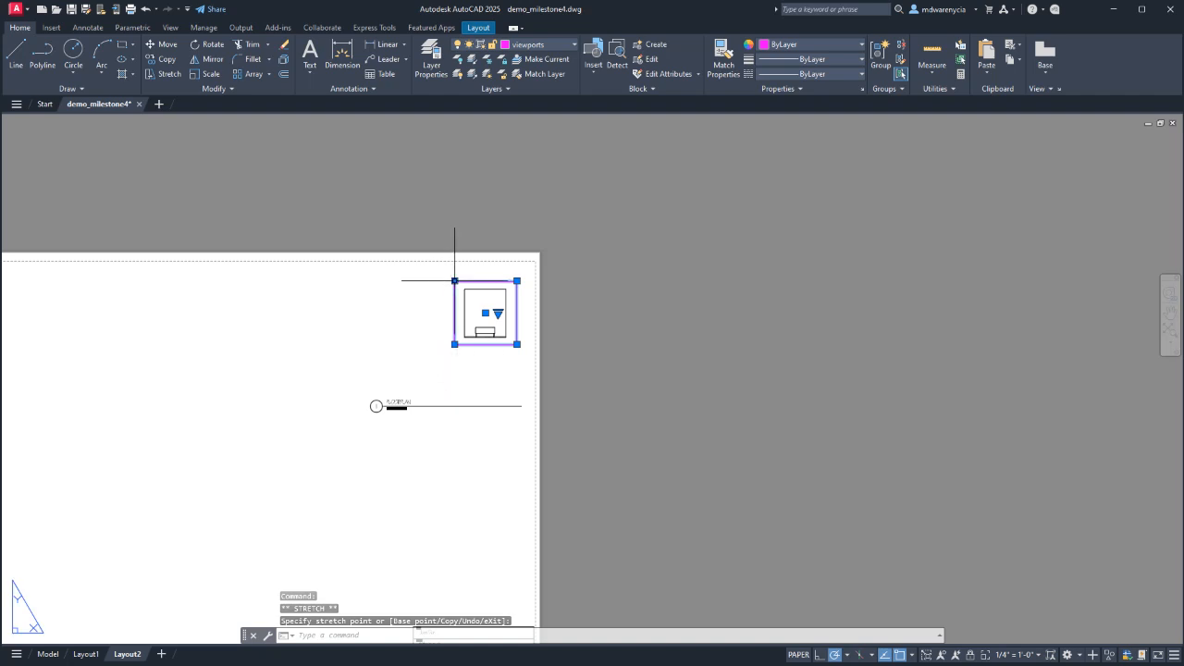
left_click(434, 450)
left_click(331, 379)
left_click(454, 429)
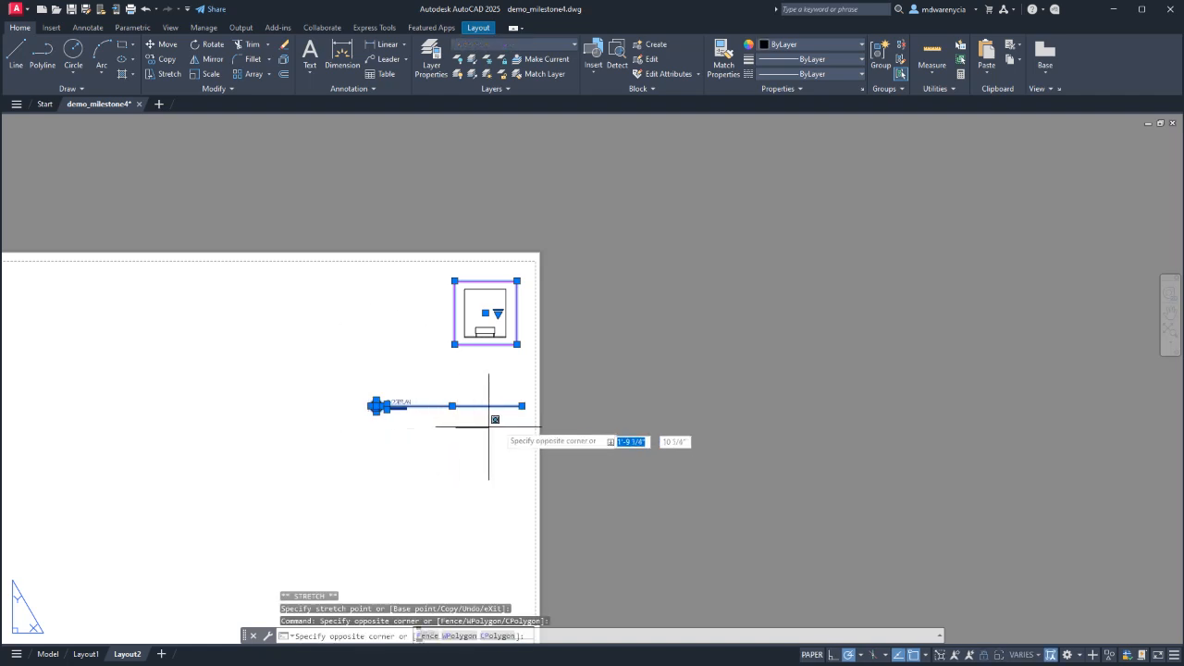
left_click(530, 405)
scroll(384, 385, "up", 4)
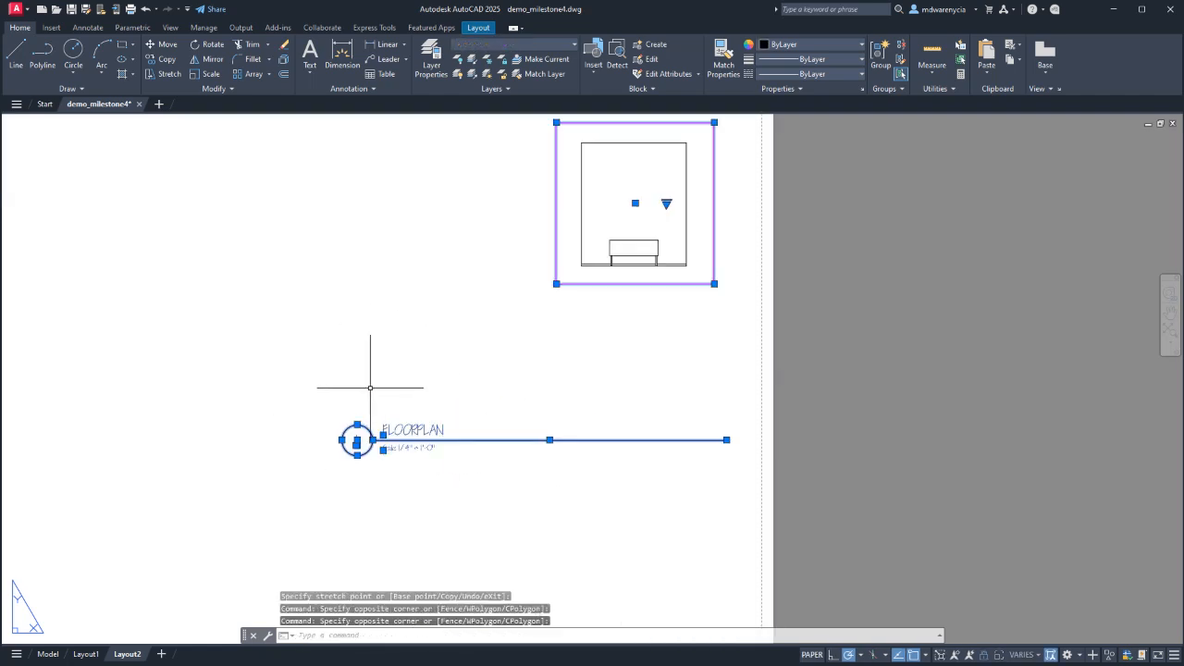
key("m")
key("Return")
left_click(319, 444)
key("Escape")
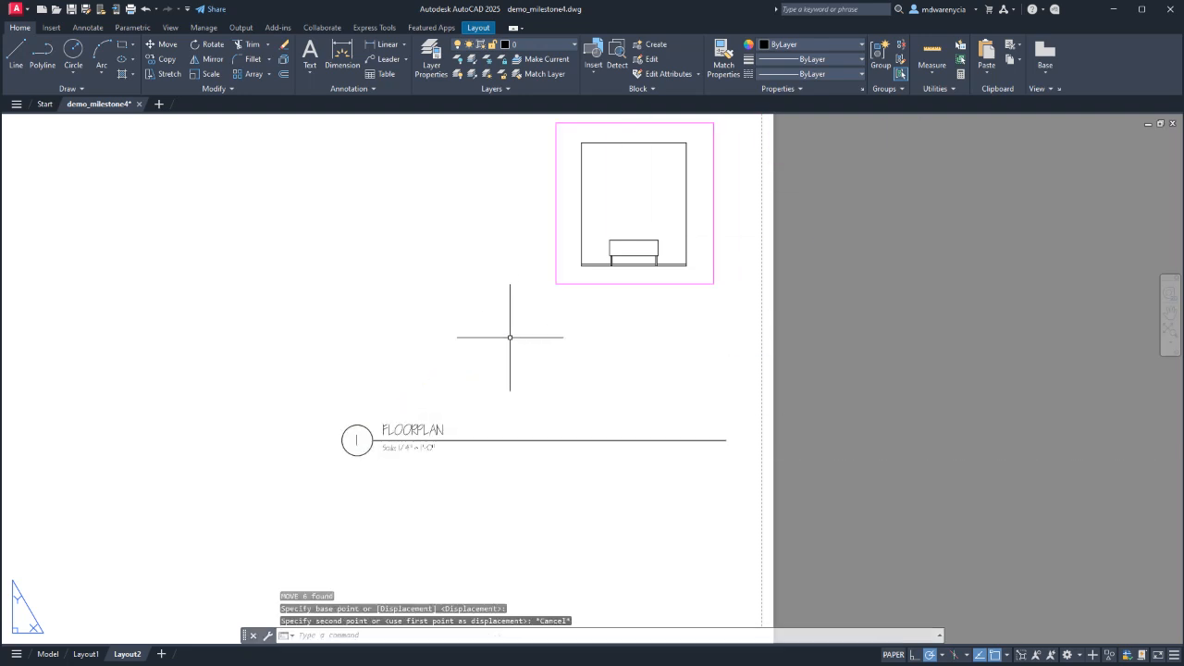
Move the FLOORPLAN title directly beneath the elevation viewport, with its circle aligned to the viewport's left edge.
left_click(542, 502)
left_click(221, 344)
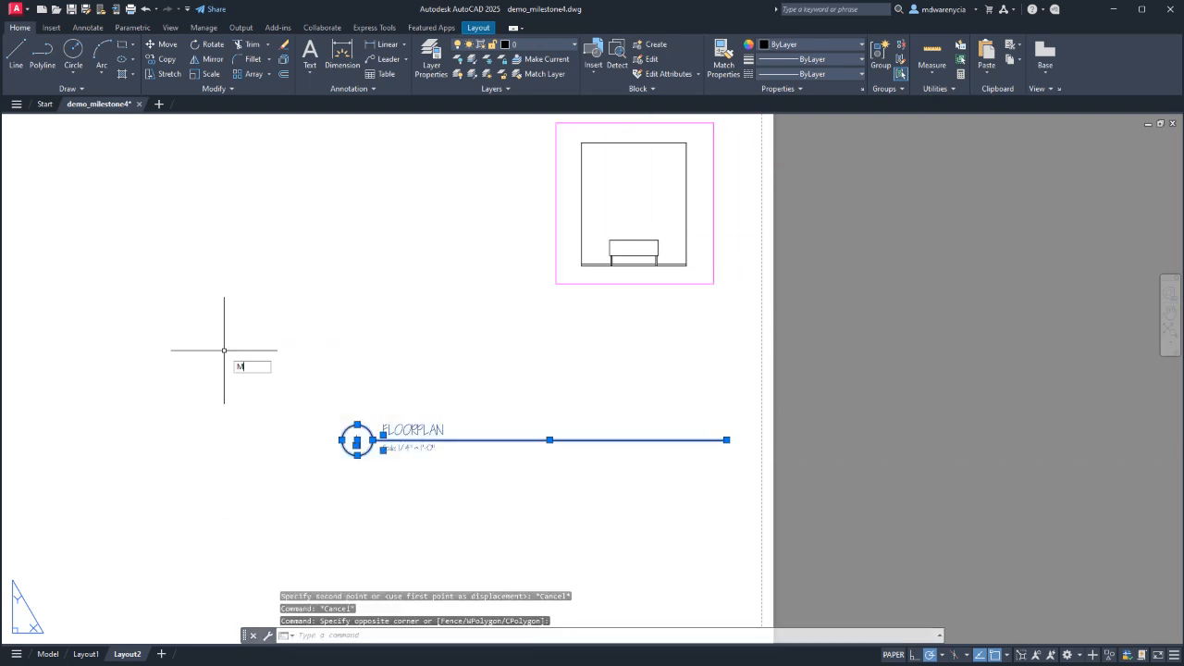
type("M")
key("Return")
left_click(294, 527)
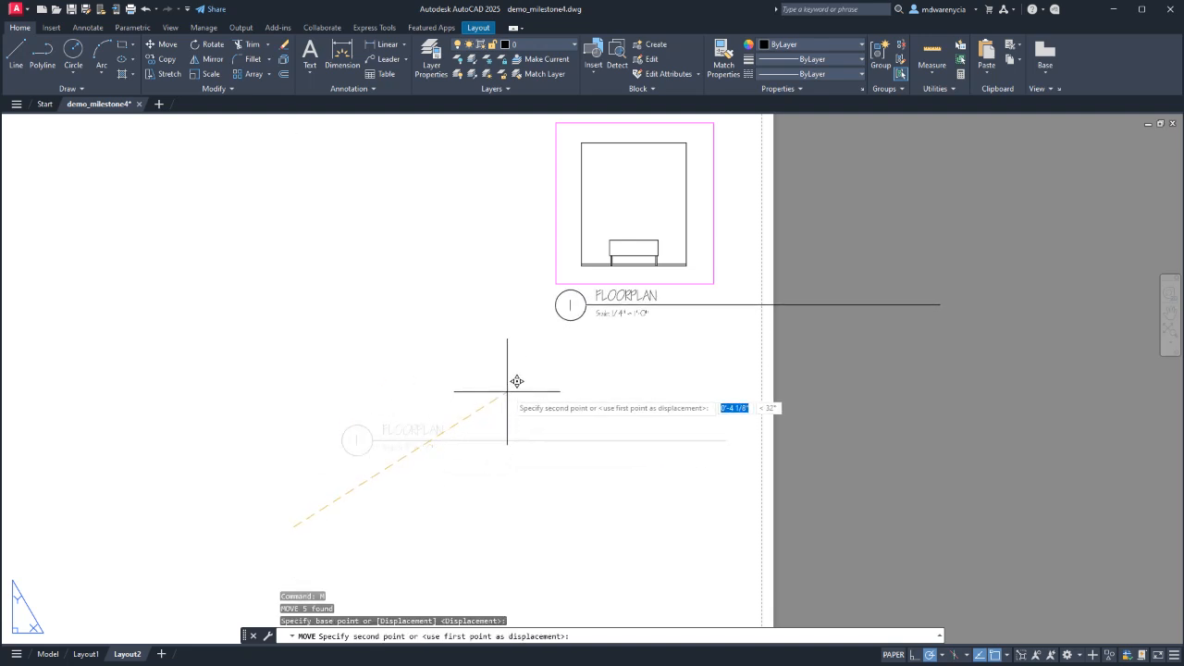
left_click(507, 391)
Shorten the title line to about 2" so it ends near the viewport's right edge.
left_click(807, 309)
left_click(788, 289)
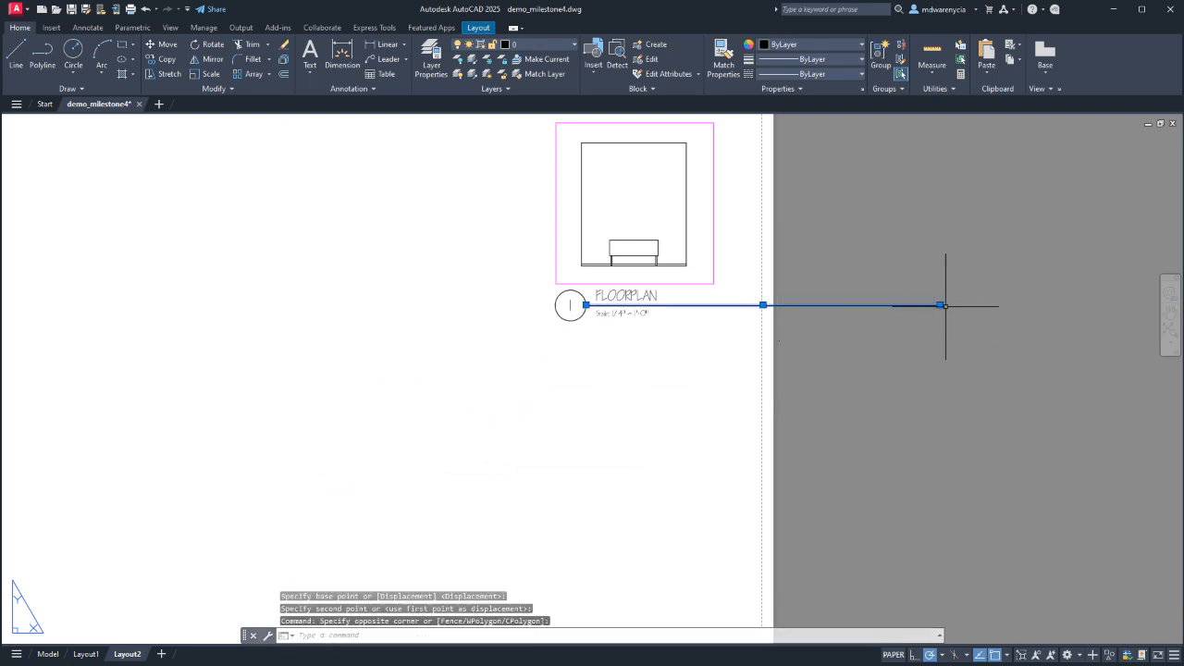
left_click(940, 305)
left_click(710, 304)
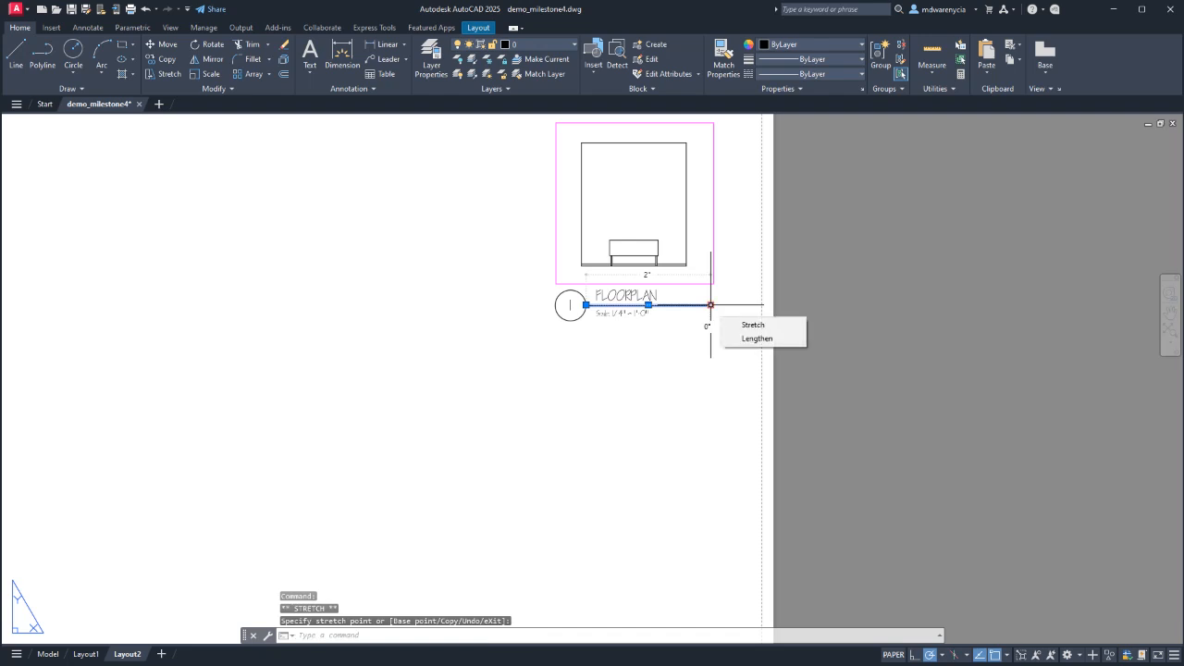
key("Escape")
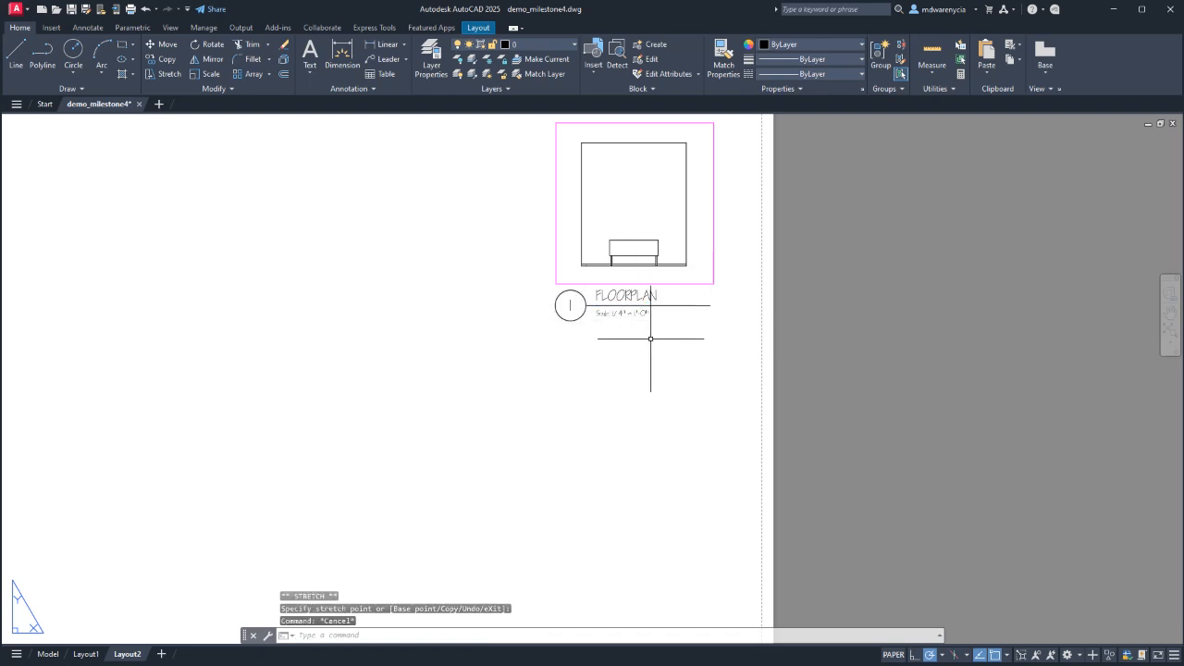
middle_click_drag(673, 354, 686, 449)
left_click(742, 435)
left_click(469, 198)
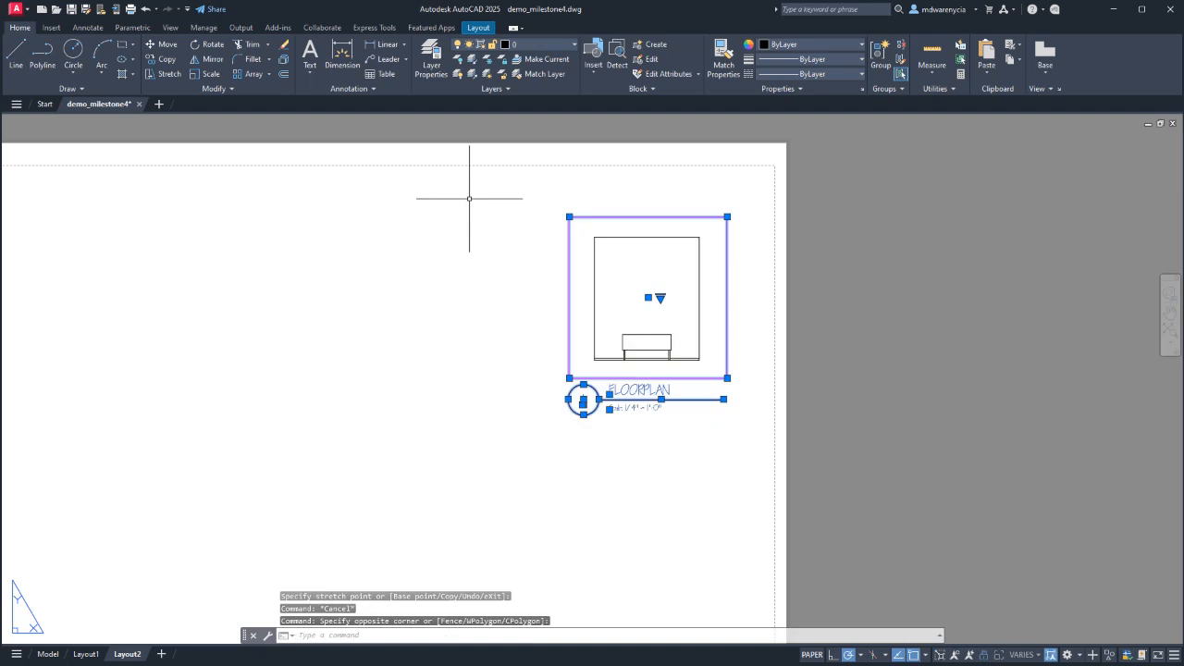
type("o")
key("Return")
left_click(641, 473)
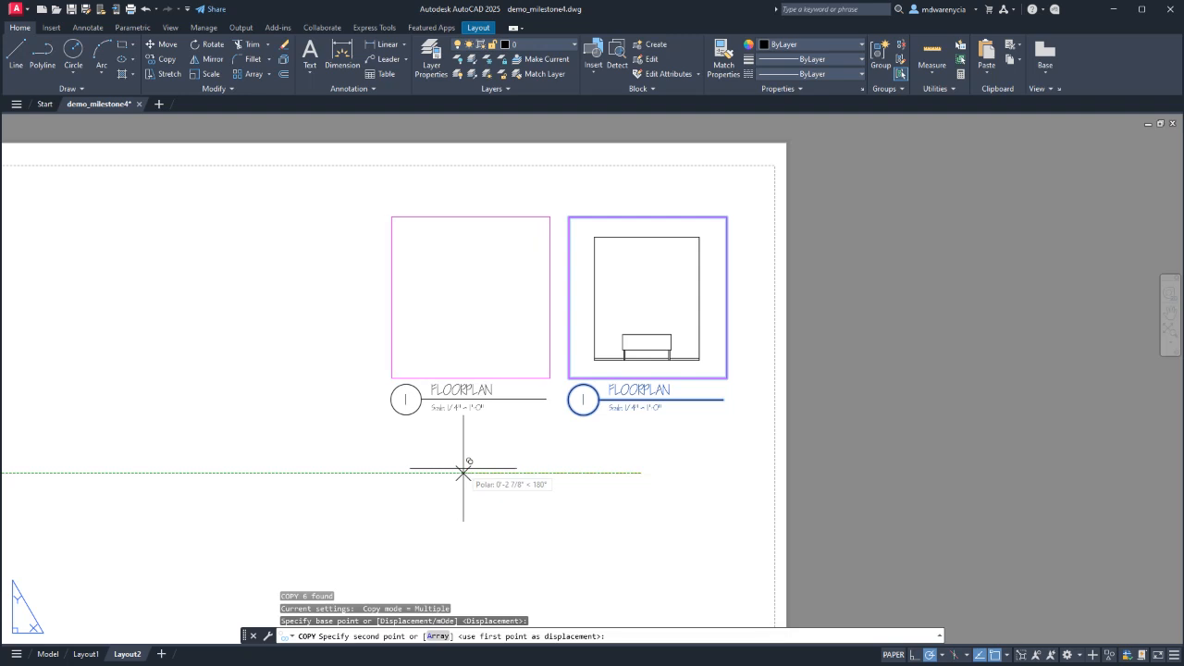
key("Escape")
Copy the elevation viewport and its title in Multiple mode, placing three copies in a row to its left, about 3" apart.
left_click(783, 465)
left_click(494, 210)
type("c")
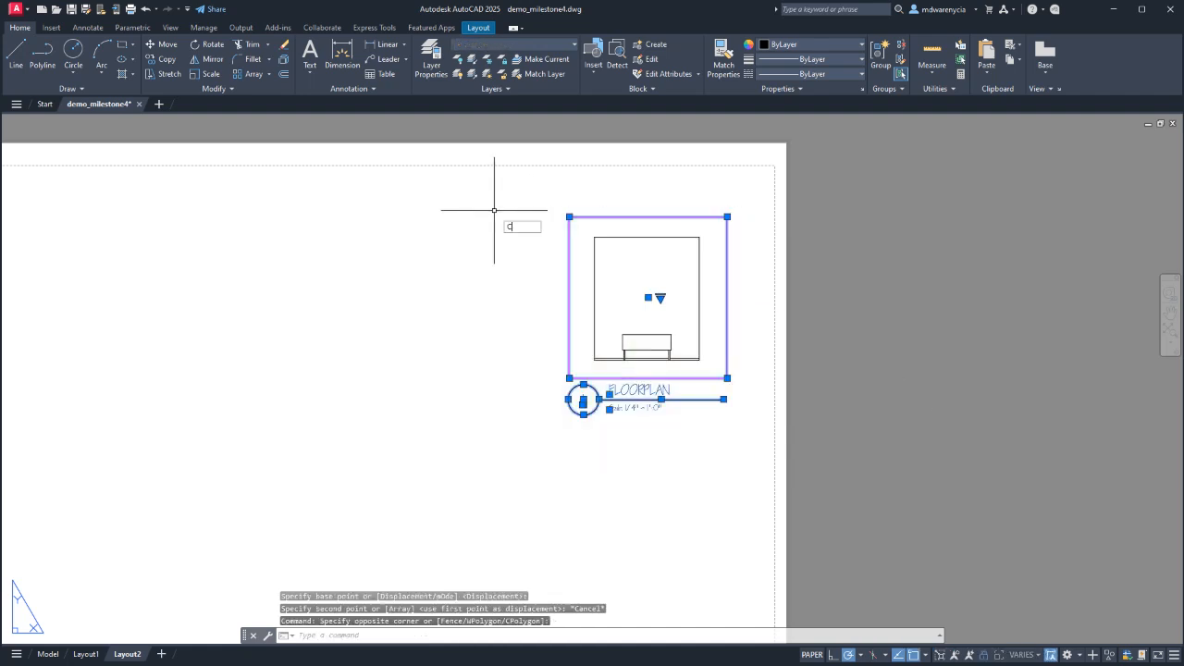
type("o")
key("BackSpace")
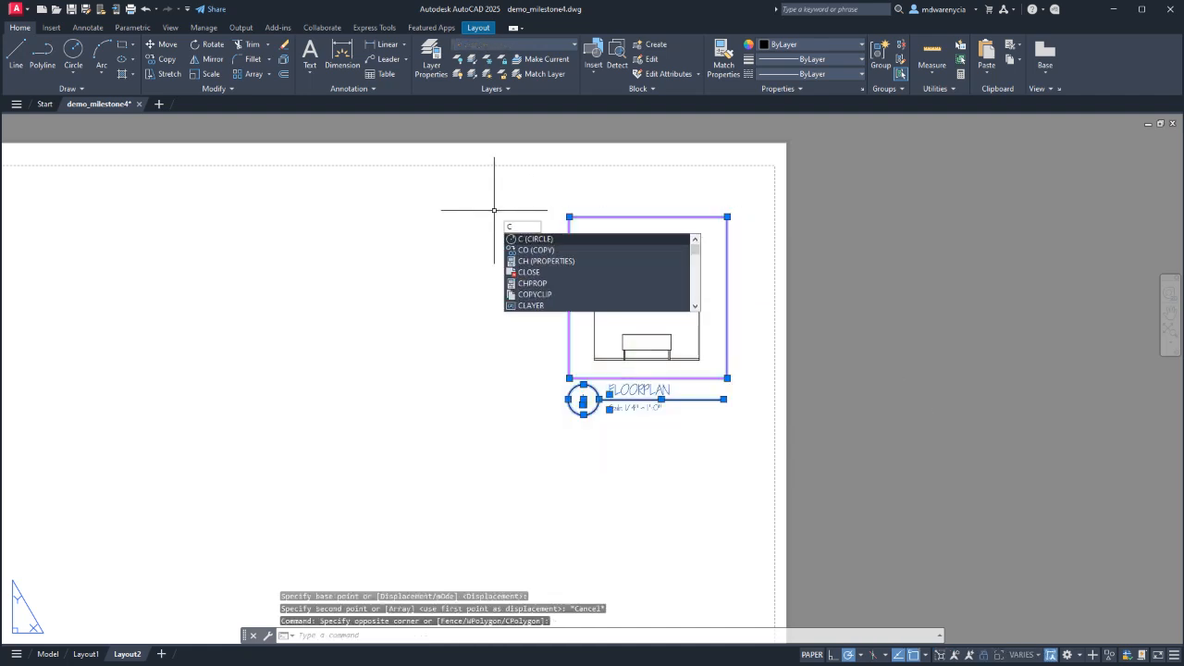
type("o")
key("Return")
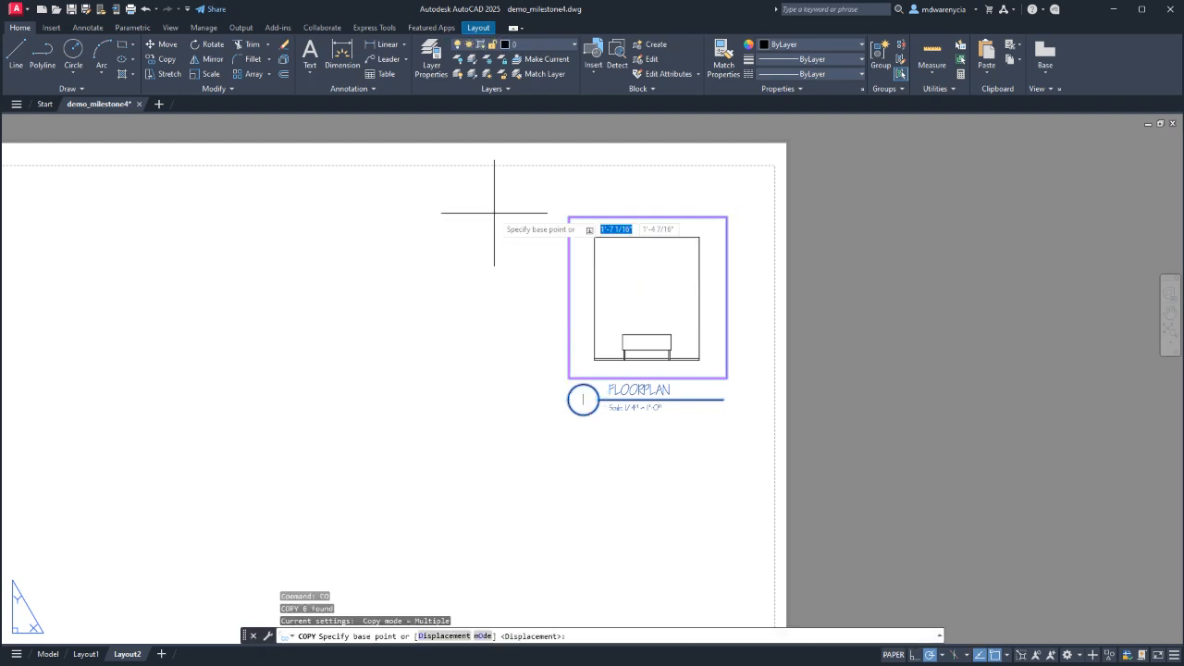
type("o")
key("Return")
type("m")
key("Return")
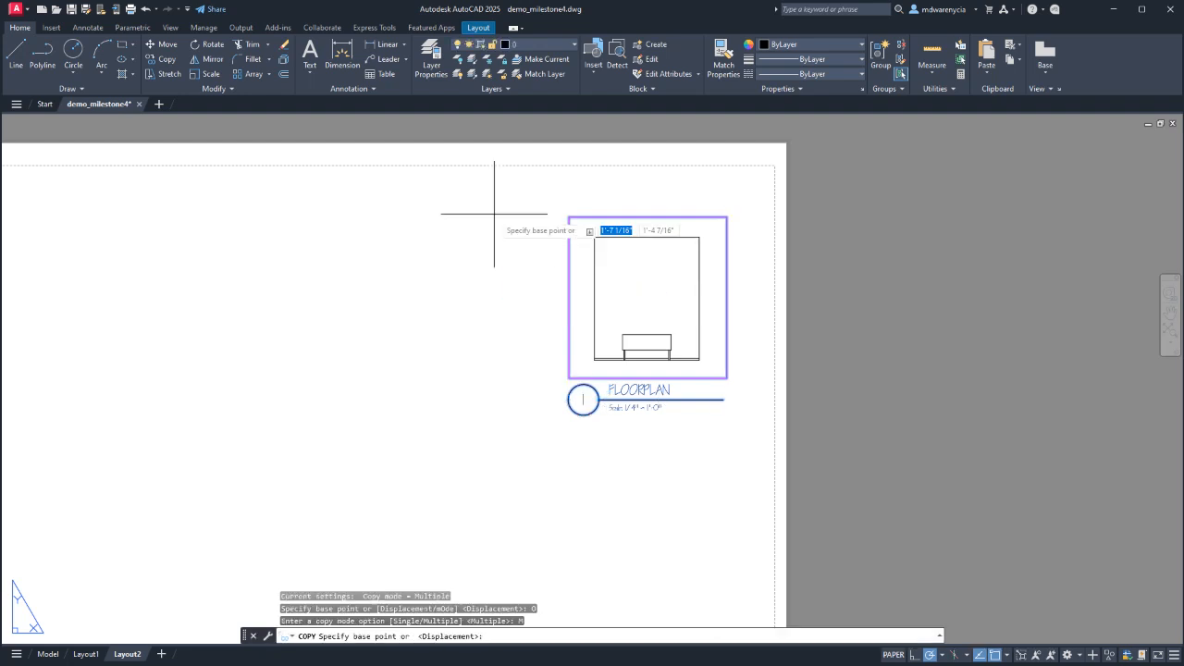
left_click(663, 513)
left_click(473, 513)
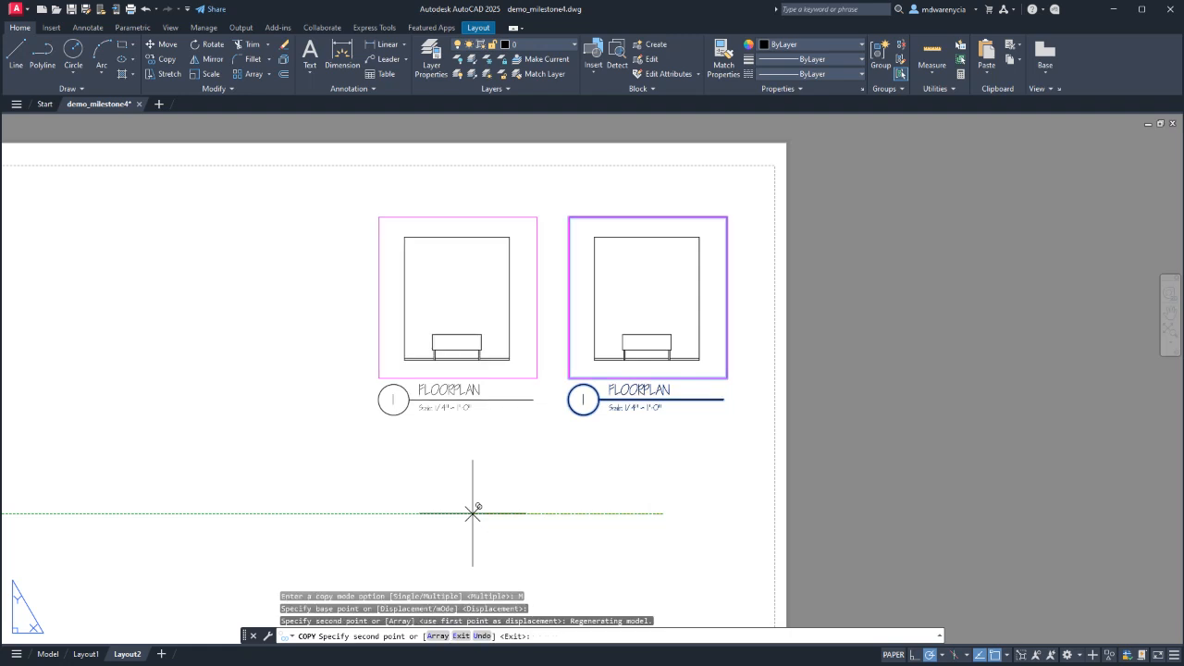
left_click(288, 512)
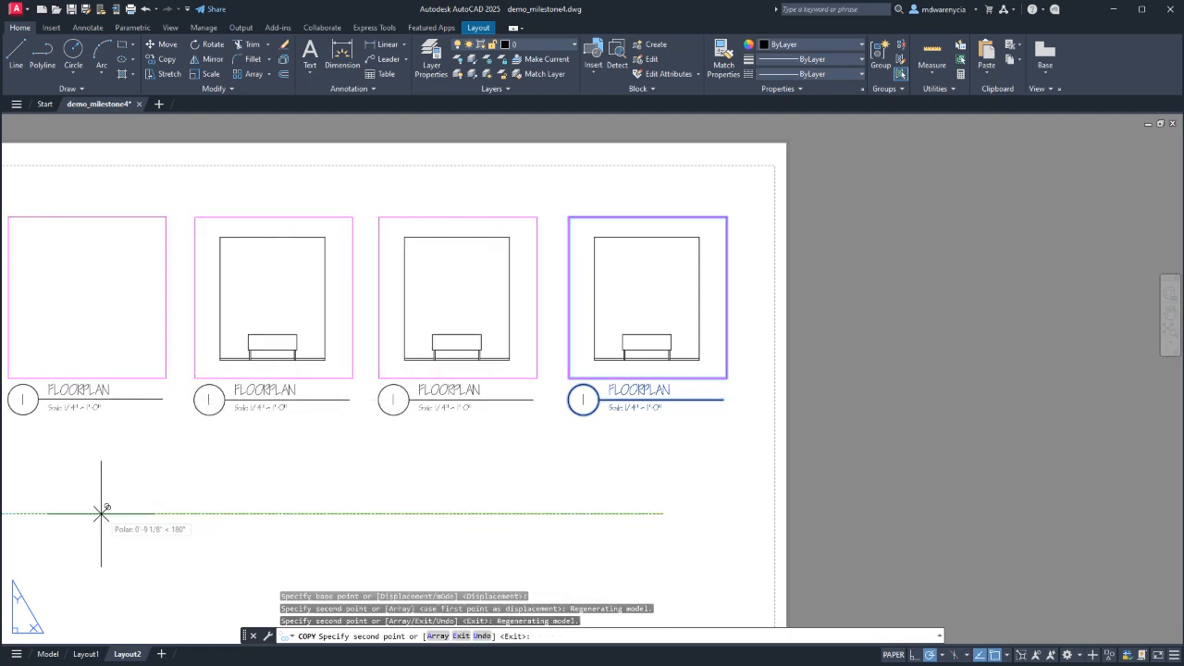
left_click(105, 502)
key("Escape")
key("Escape")
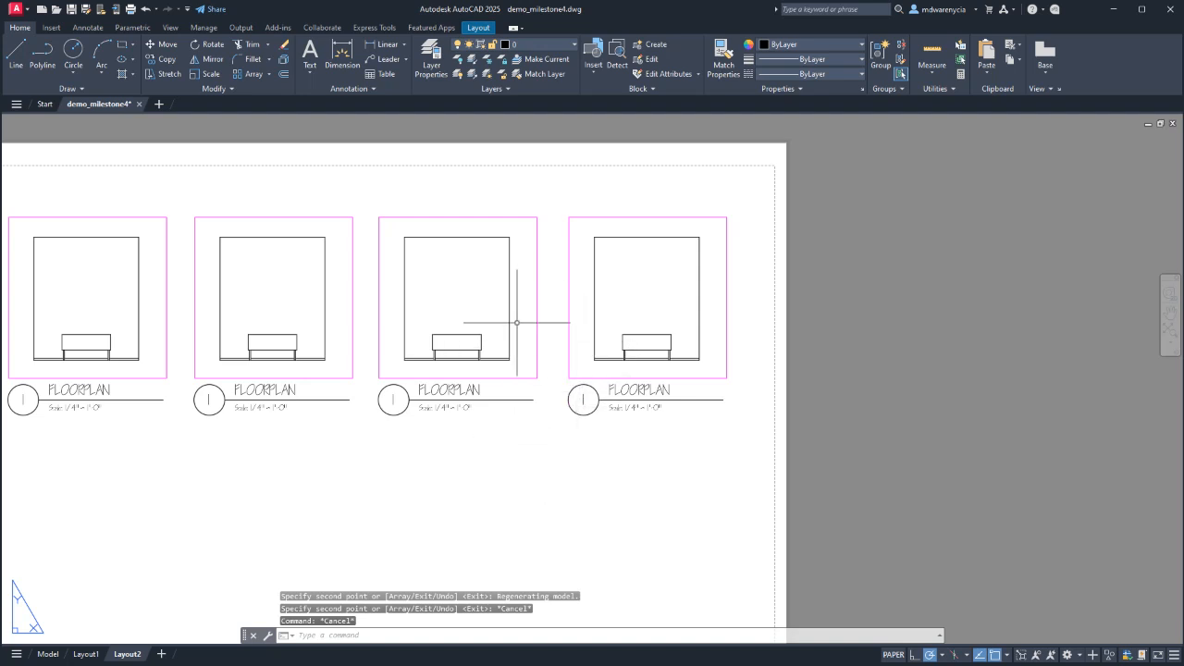
Reframe the copied viewport beside the original on the elevation with the door, keeping its scale, and return to paper space.
middle_click_drag(304, 300, 348, 310)
double_click(530, 320)
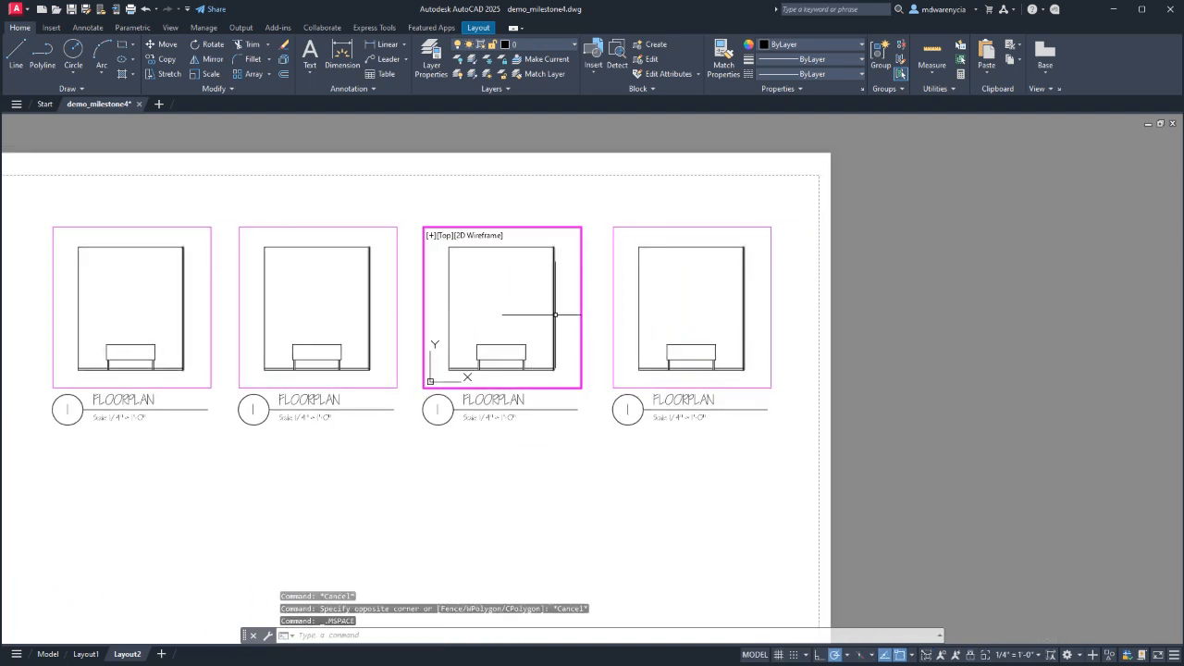
middle_click_drag(556, 315, 348, 313)
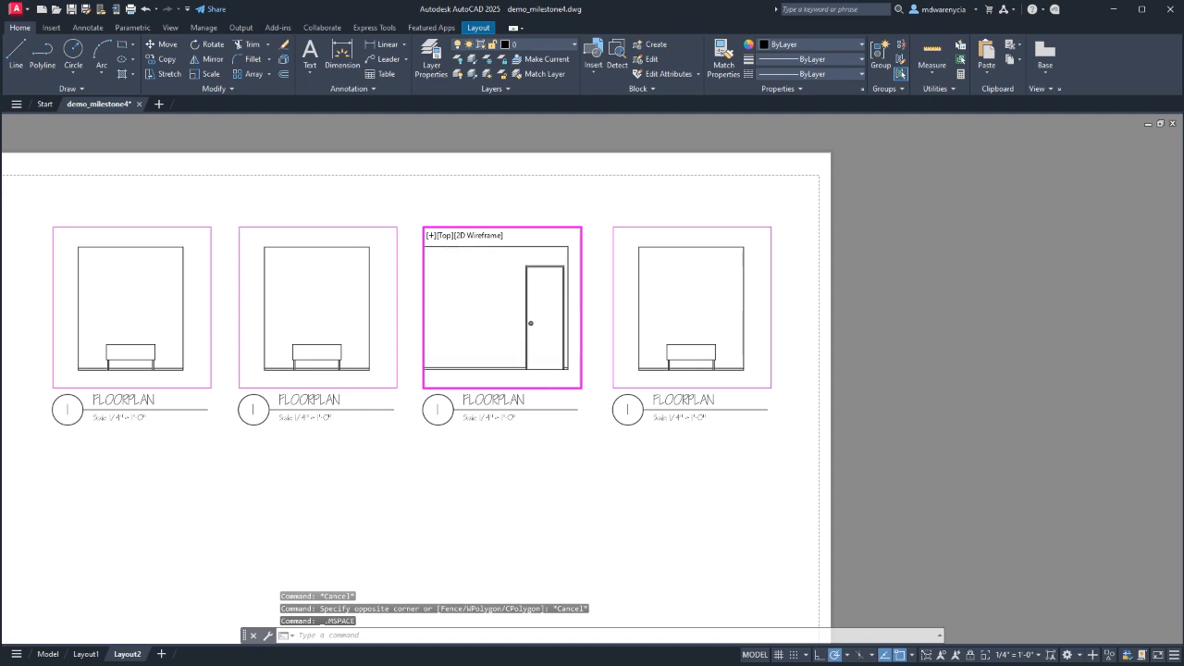
double_click(370, 475)
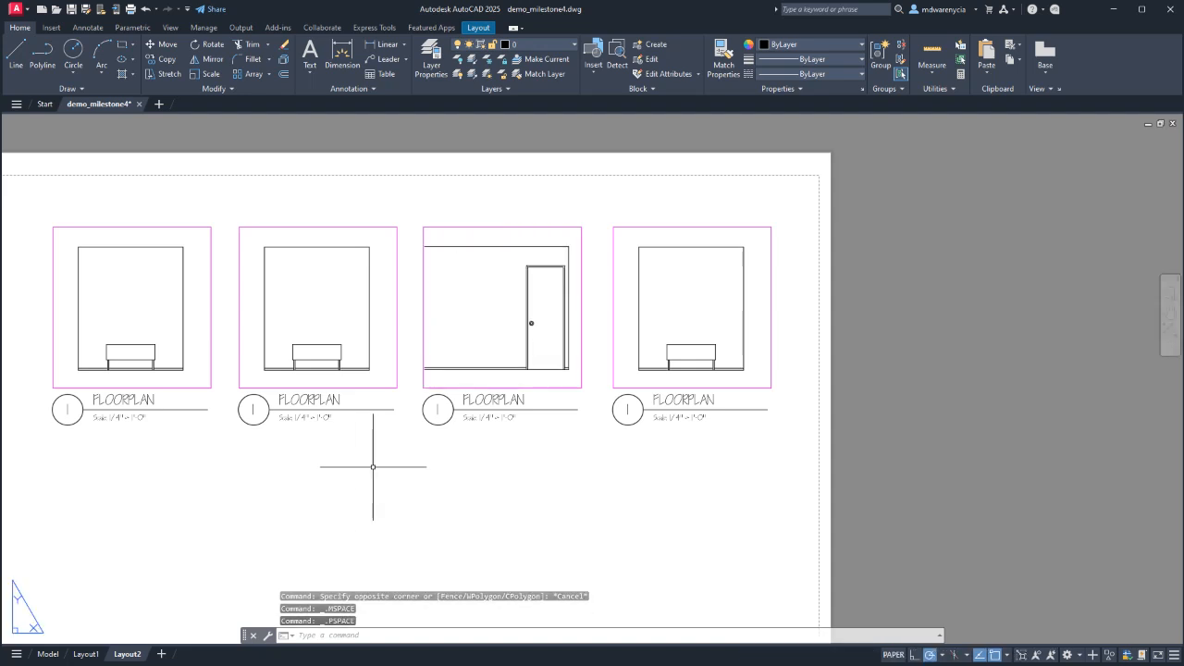
Delete the two leftmost copied viewports together with their titles.
middle_click_drag(370, 476, 623, 455)
left_click(622, 455)
left_click(635, 472)
left_click(638, 481)
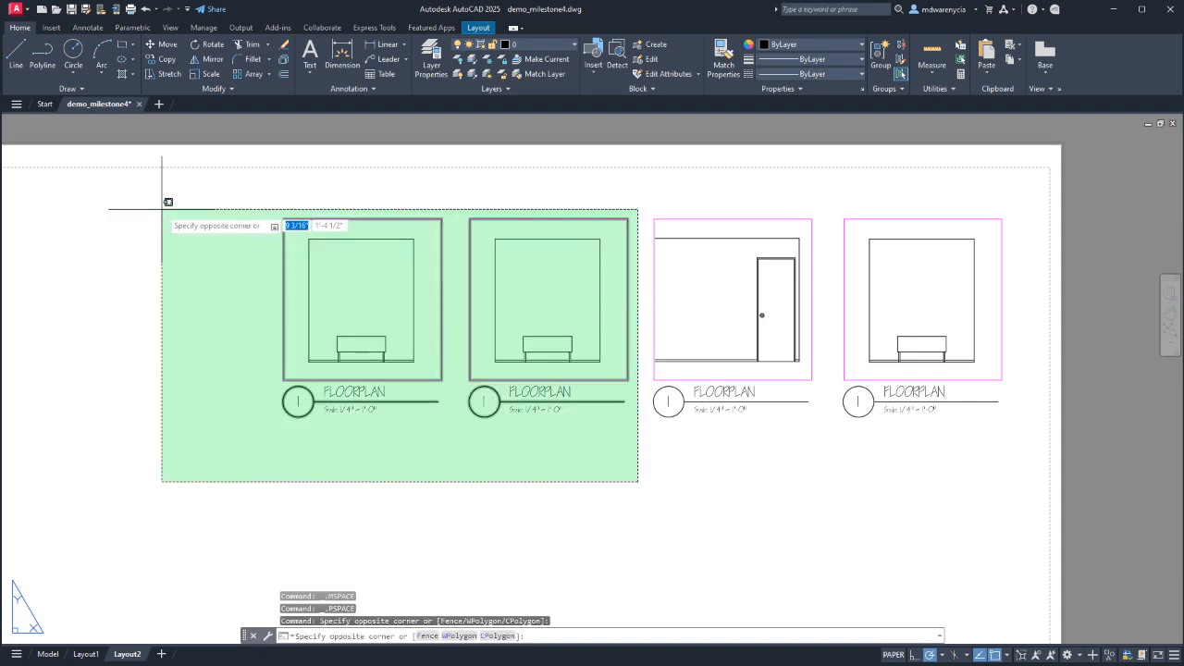
left_click(154, 202)
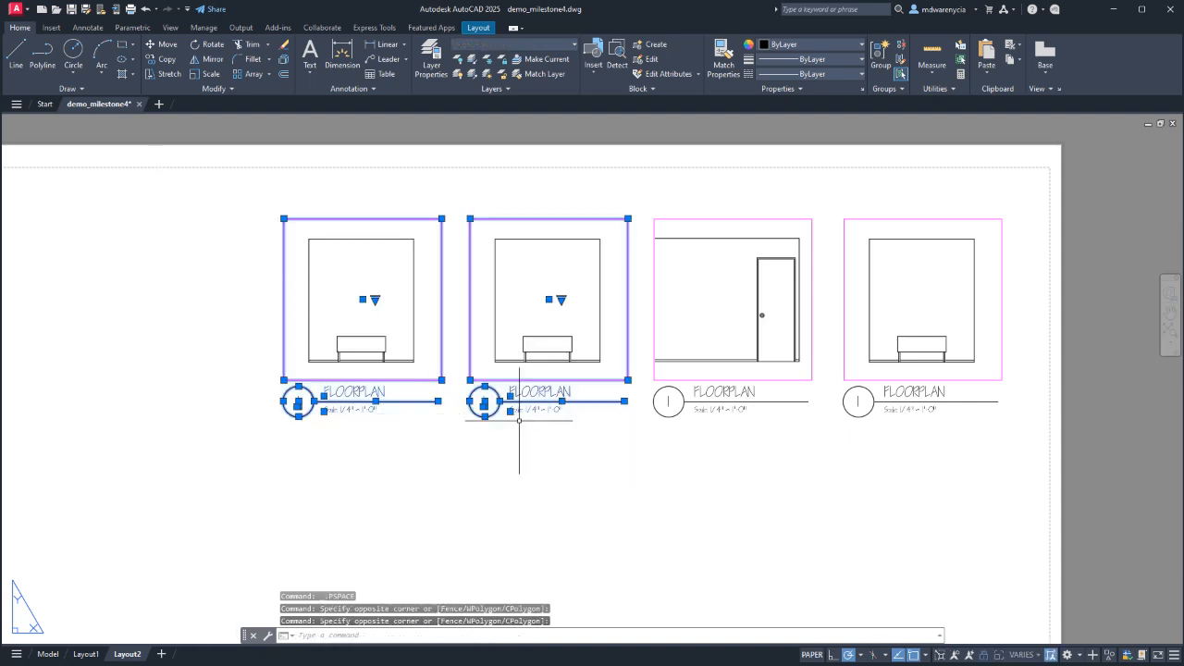
key("Delete")
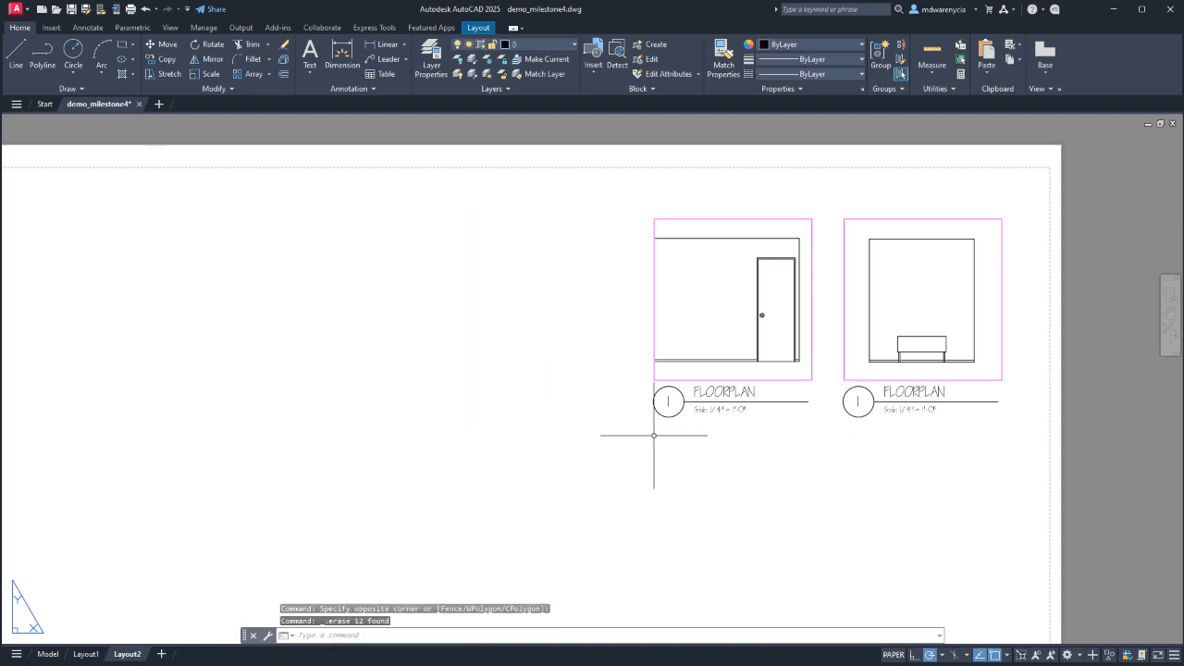
Widen the door elevation's viewport to the left until the whole elevation fits inside with a small margin.
left_click(653, 310)
left_click(654, 379)
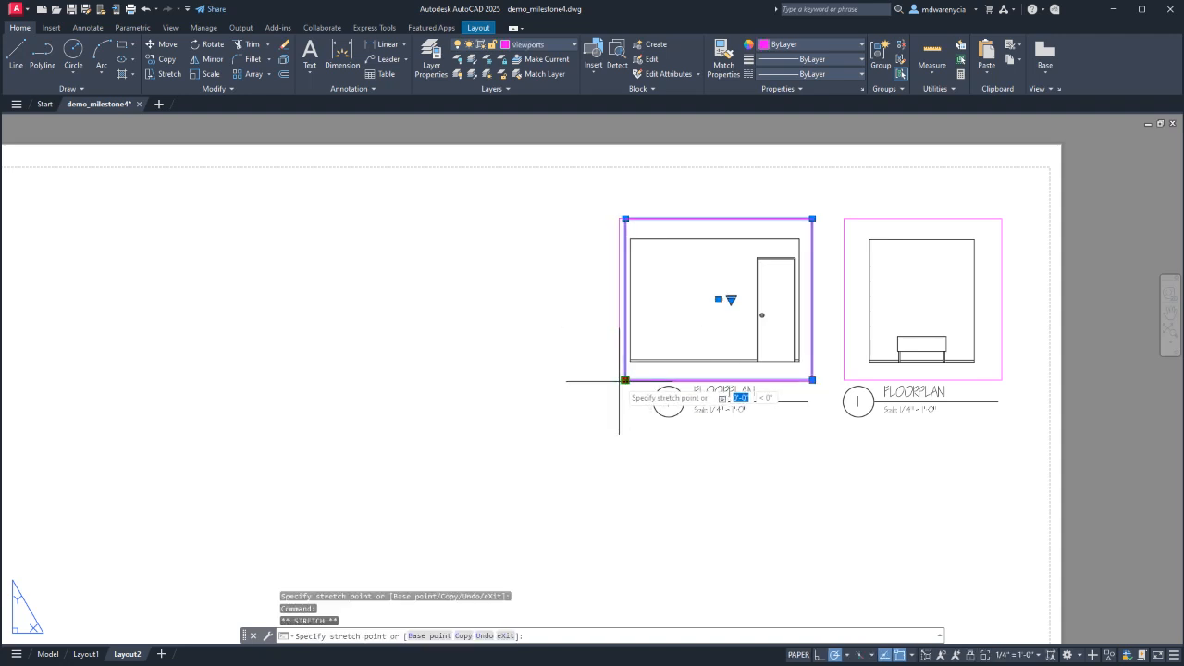
left_click(619, 379)
left_click(766, 442)
key("Escape")
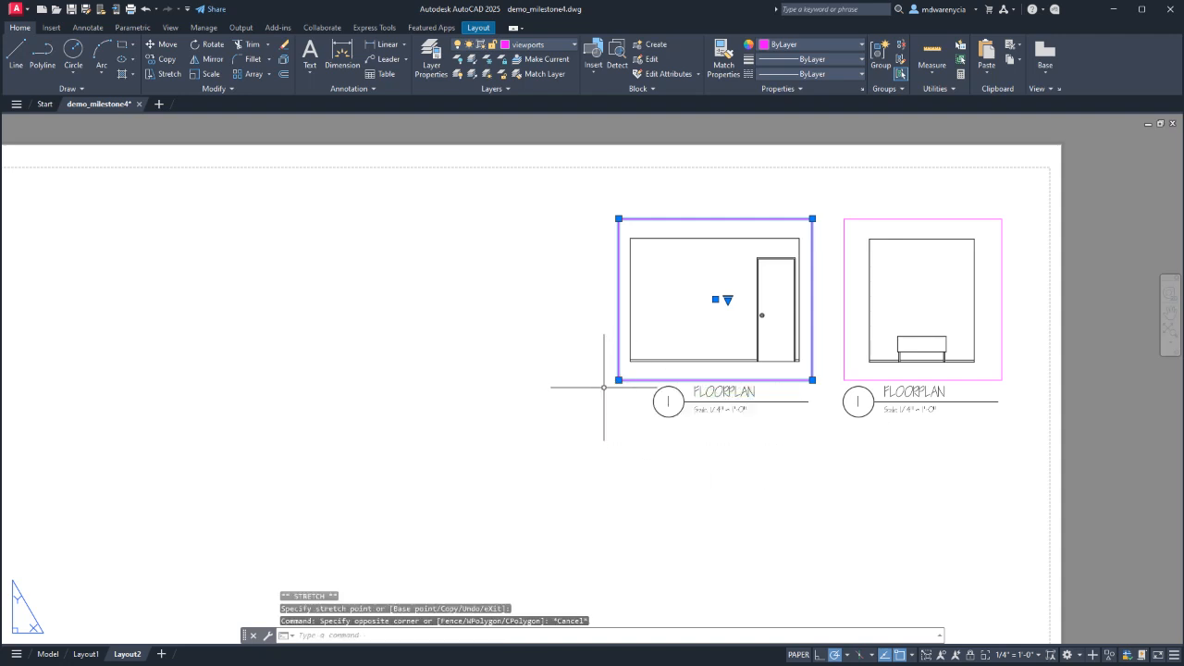
key("Escape")
Move the door elevation's title horizontally so its circle aligns with the left edge of the widened viewport.
left_click(753, 445)
left_click(593, 387)
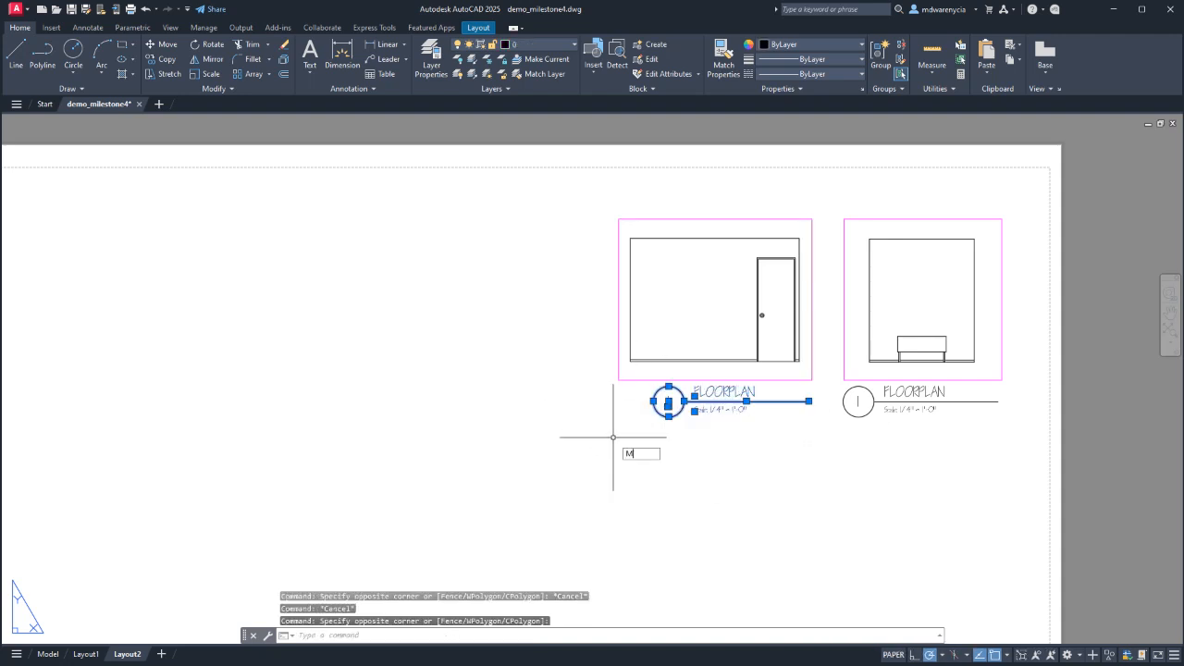
key("Return")
left_click(735, 478)
left_click(701, 478)
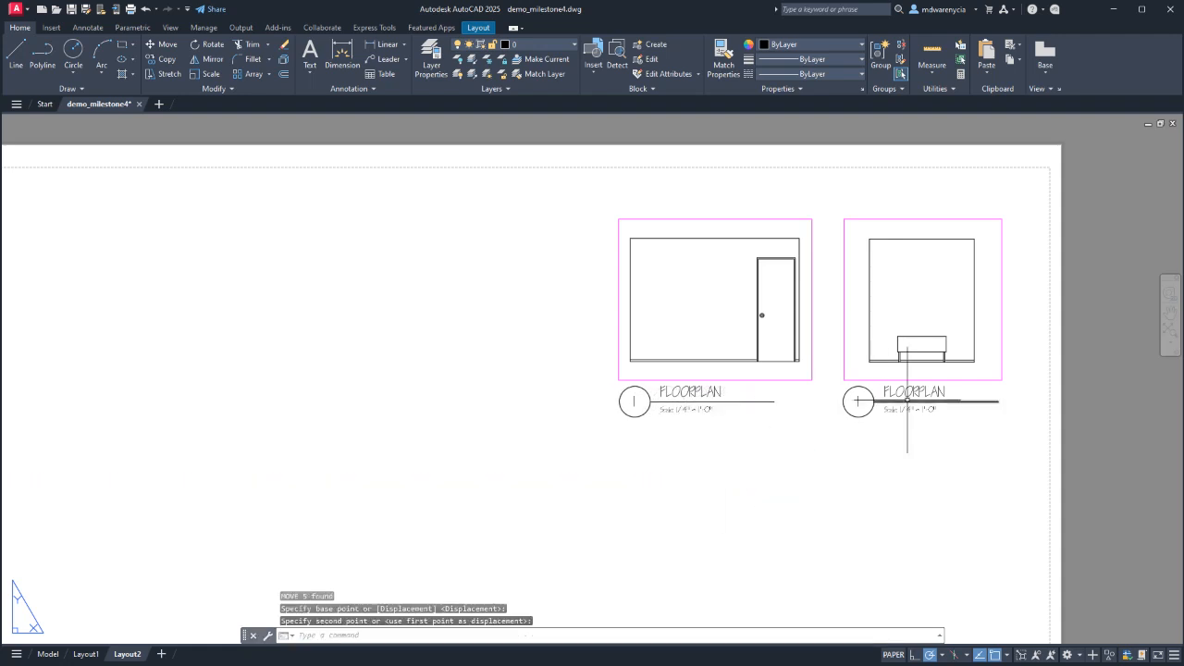
Change the title text under the rightmost elevation to "BDRM - ELEV N".
scroll(563, 382, "down", 2)
middle_click_drag(500, 354, 1051, 350)
scroll(1012, 346, "down", 1)
middle_click_drag(860, 346, 466, 202)
scroll(880, 164, "up", 4)
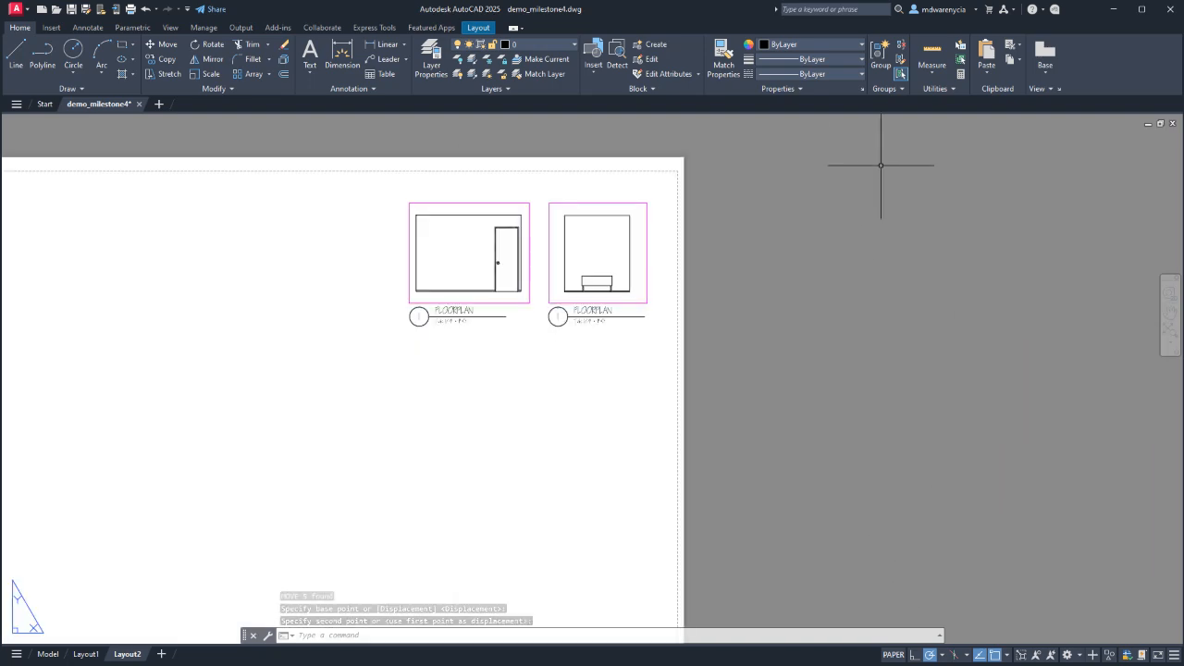
scroll(592, 315, "up", 4)
double_click(599, 326)
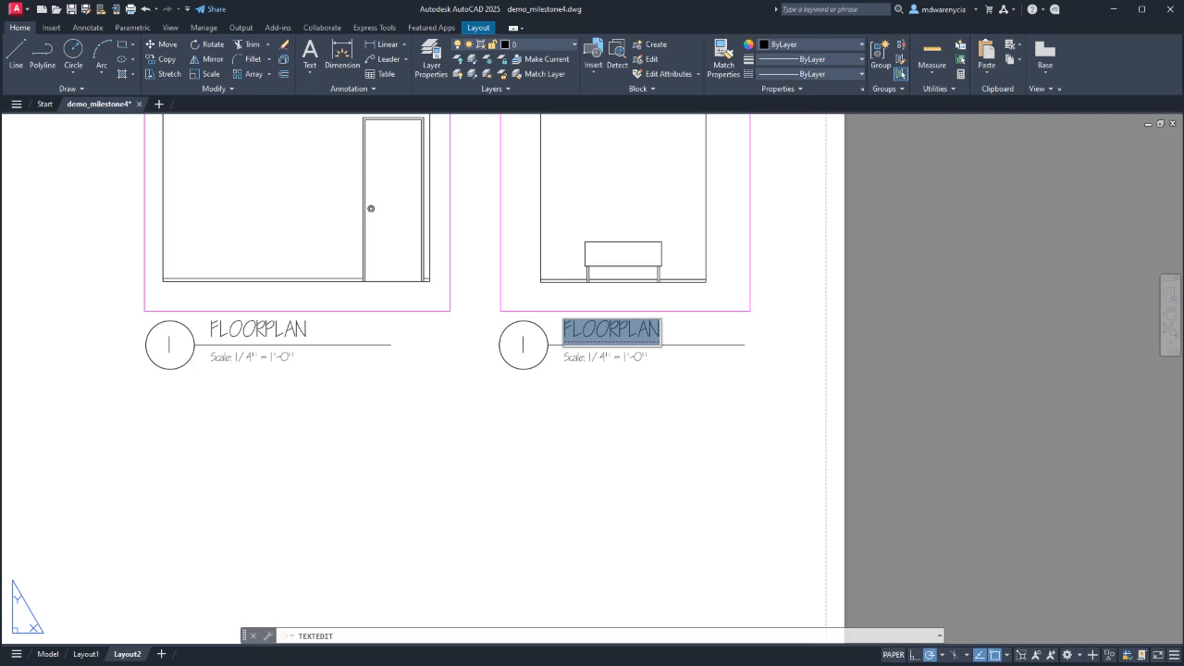
type("C")
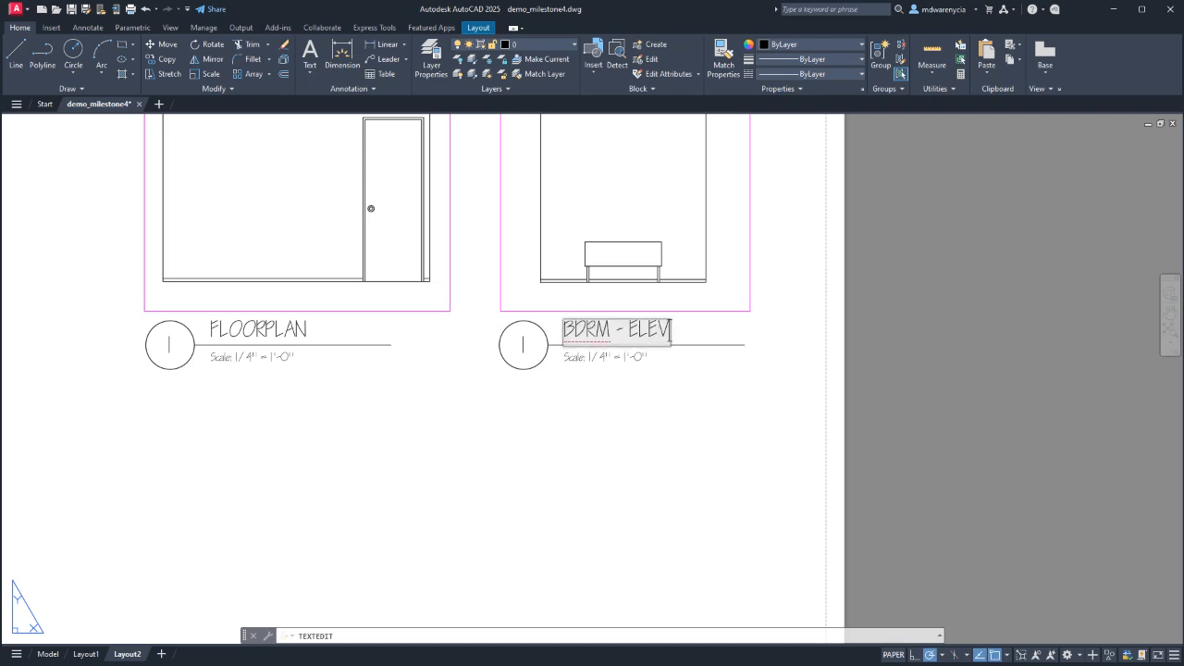
left_click(655, 366)
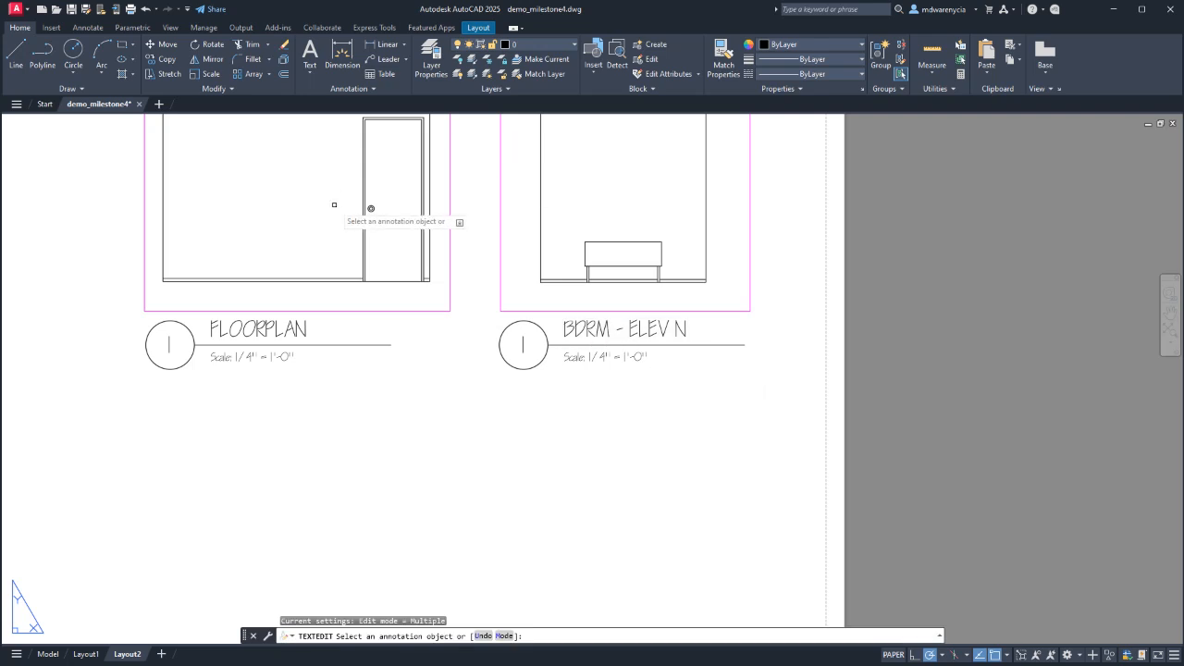
Replace the FLOORPLAN title text under the door elevation with a bedroom elevation title.
left_click(280, 329)
left_click(273, 331)
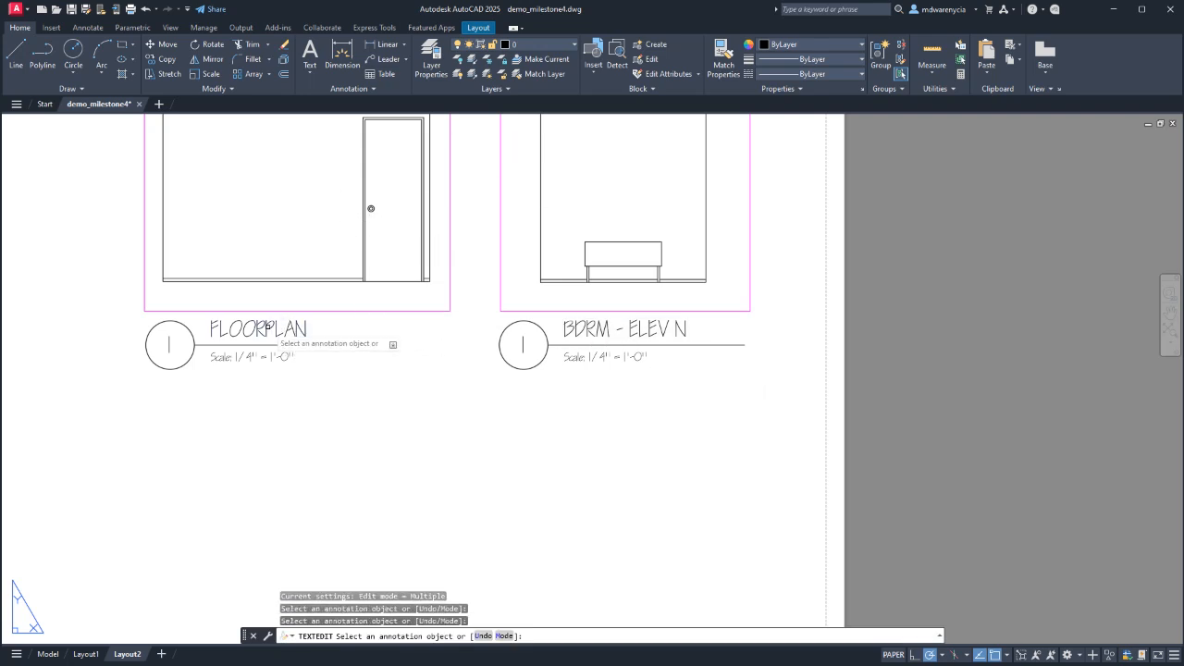
left_click(268, 325)
type("BRD")
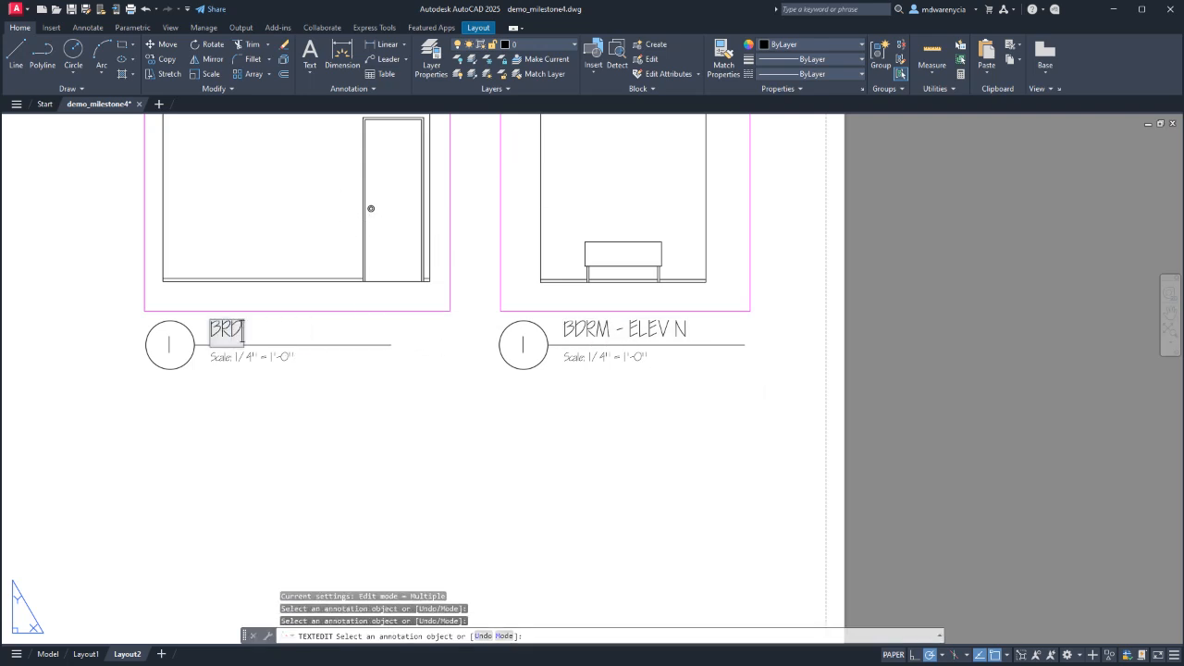
Retitle the elevation with the door as BDRM - ELEV E.
type("RM - ELEV")
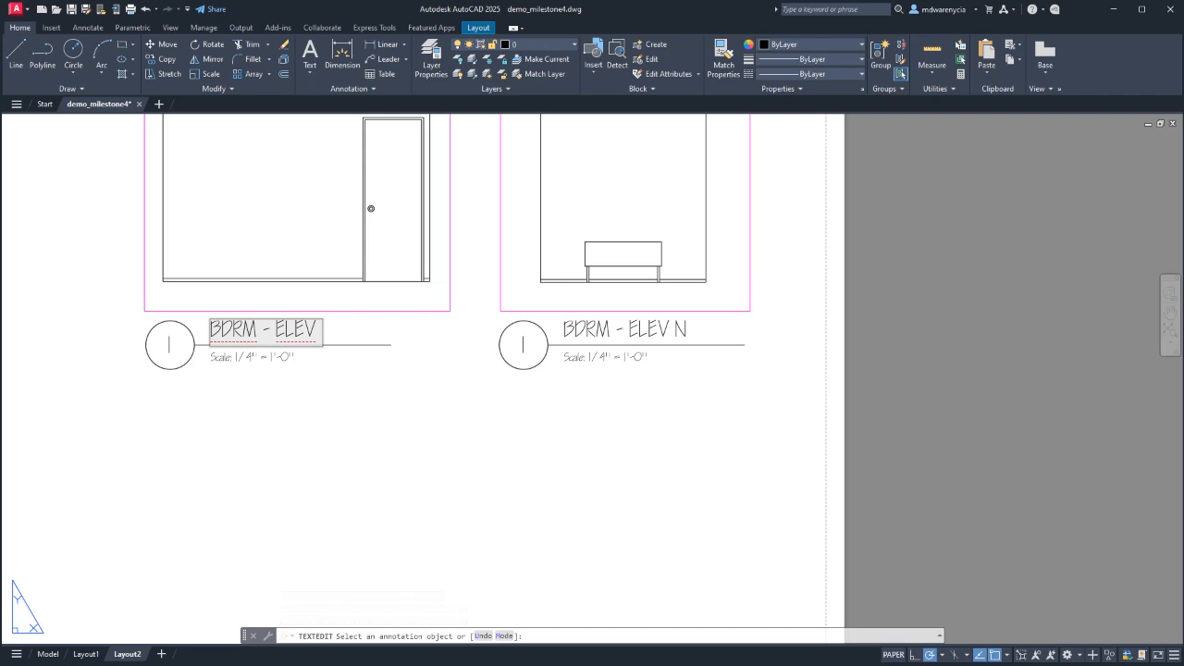
key("Return")
key("Escape")
key("Escape")
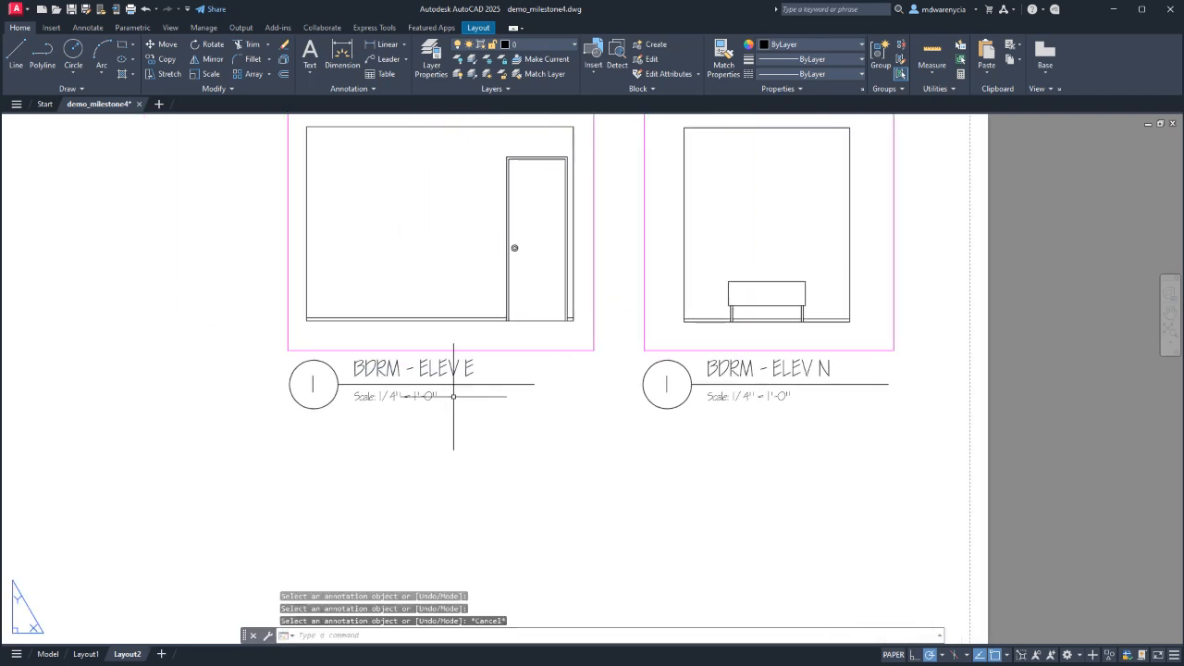
Copy both elevation viewports with their title tags about 6 9/16" straight to the left on the sheet.
scroll(859, 471, "down", 2)
left_click(874, 467)
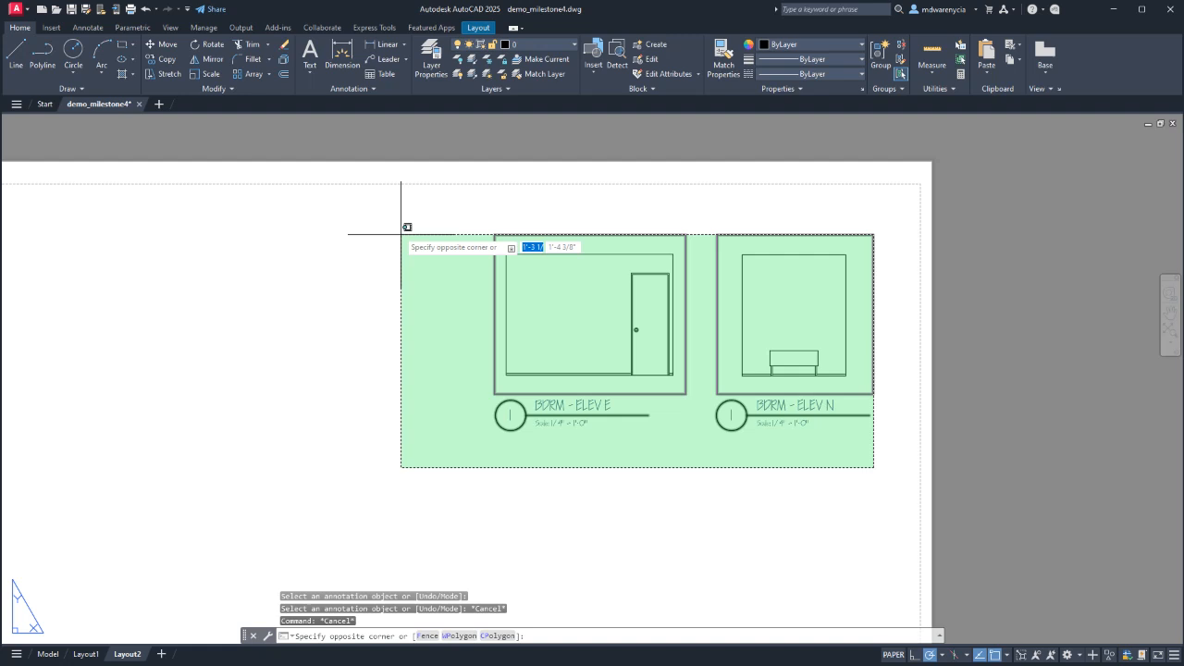
left_click(413, 235)
type("co")
key("Return")
left_click(847, 489)
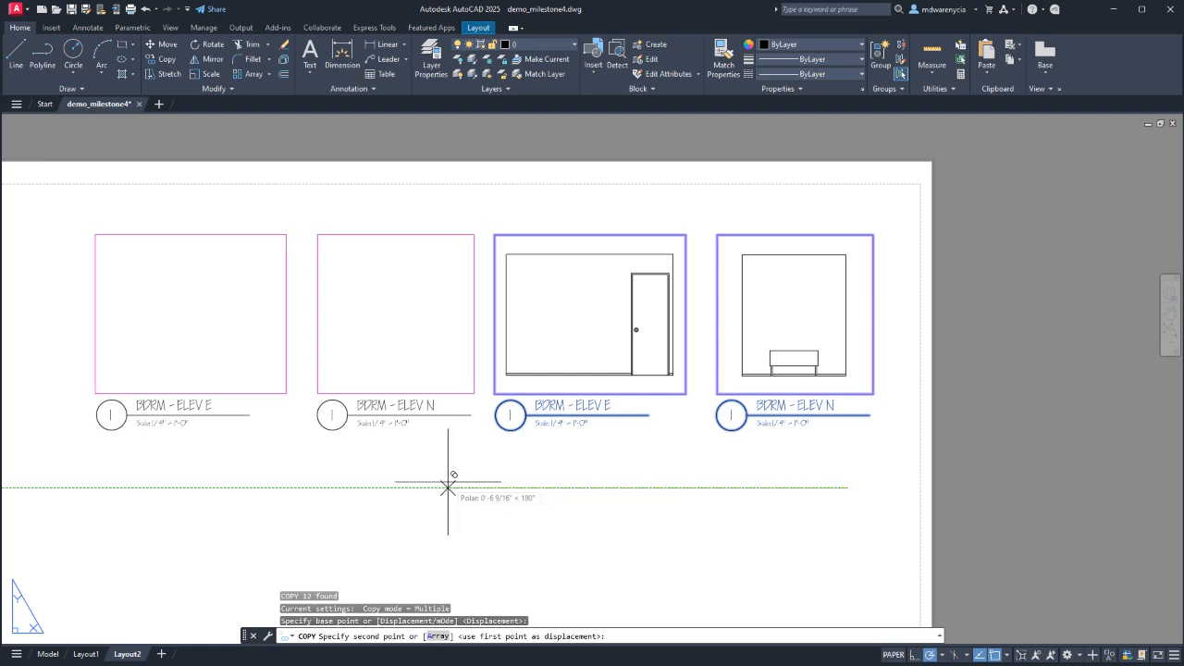
left_click(449, 488)
middle_click_drag(423, 481, 503, 450)
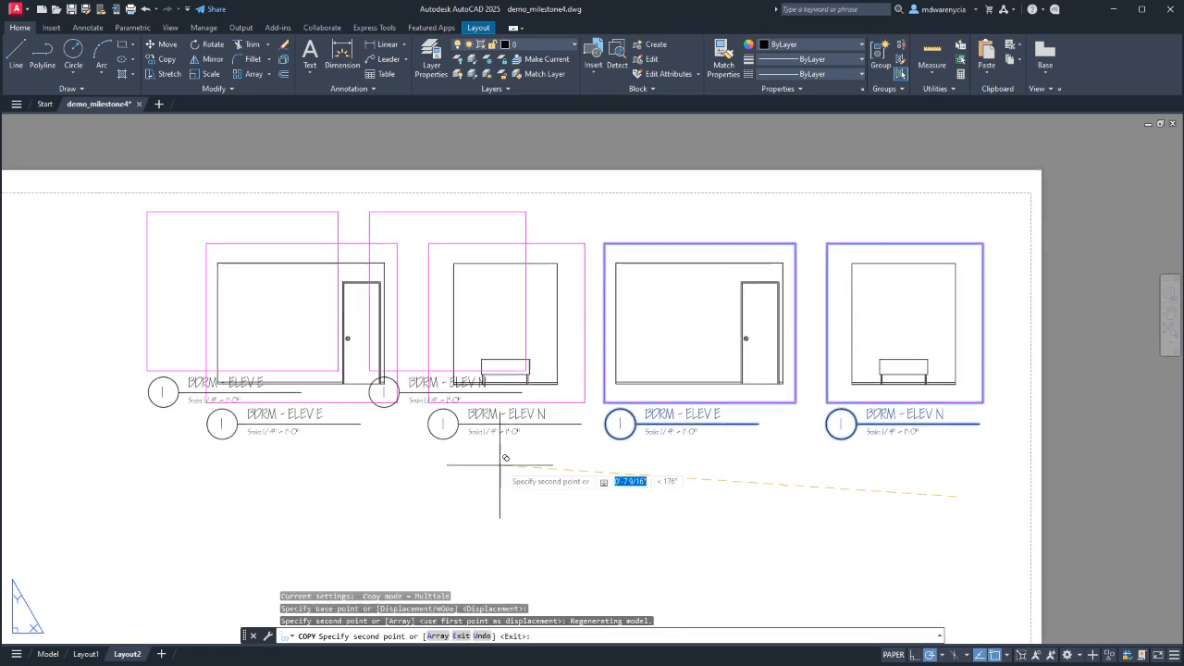
key("Escape")
Retitle the copied bench elevation BDRM - ELEV S and the copied door elevation BDRM - ELEV W.
double_click(538, 414)
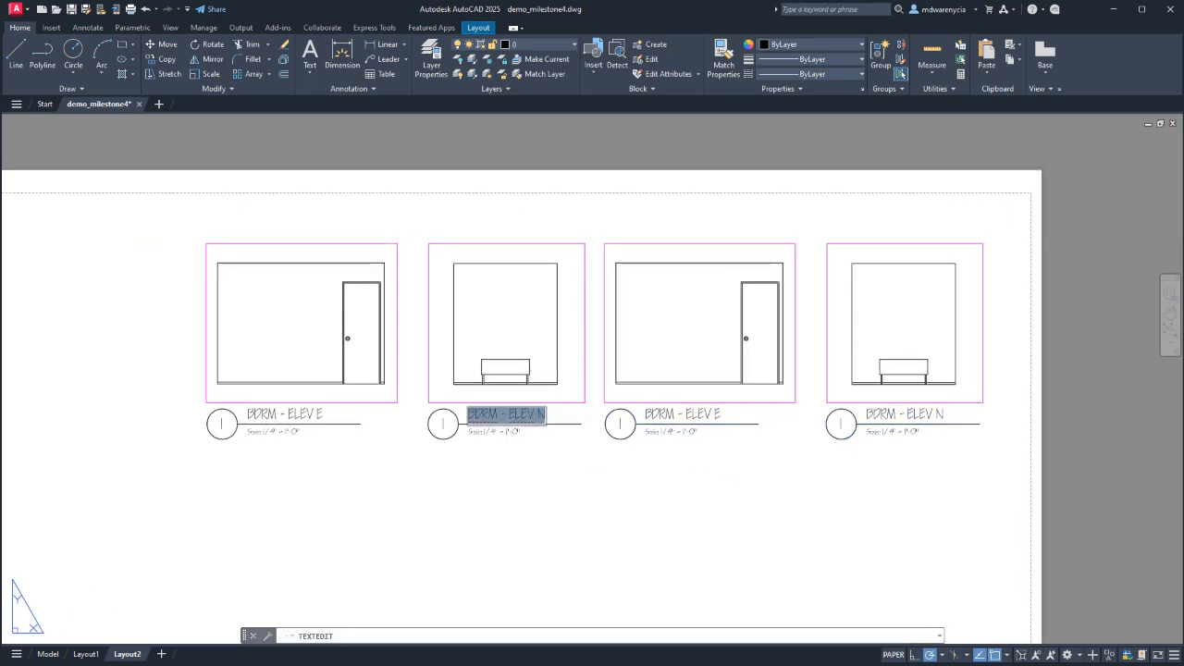
type("S")
key("Return")
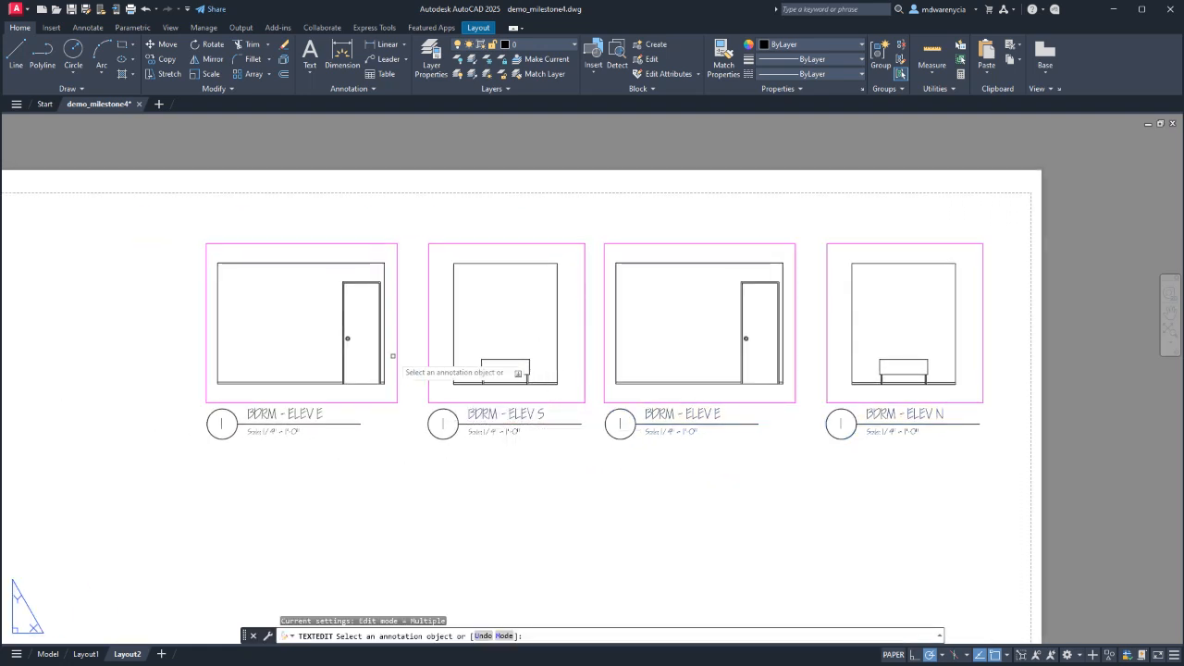
left_click(315, 417)
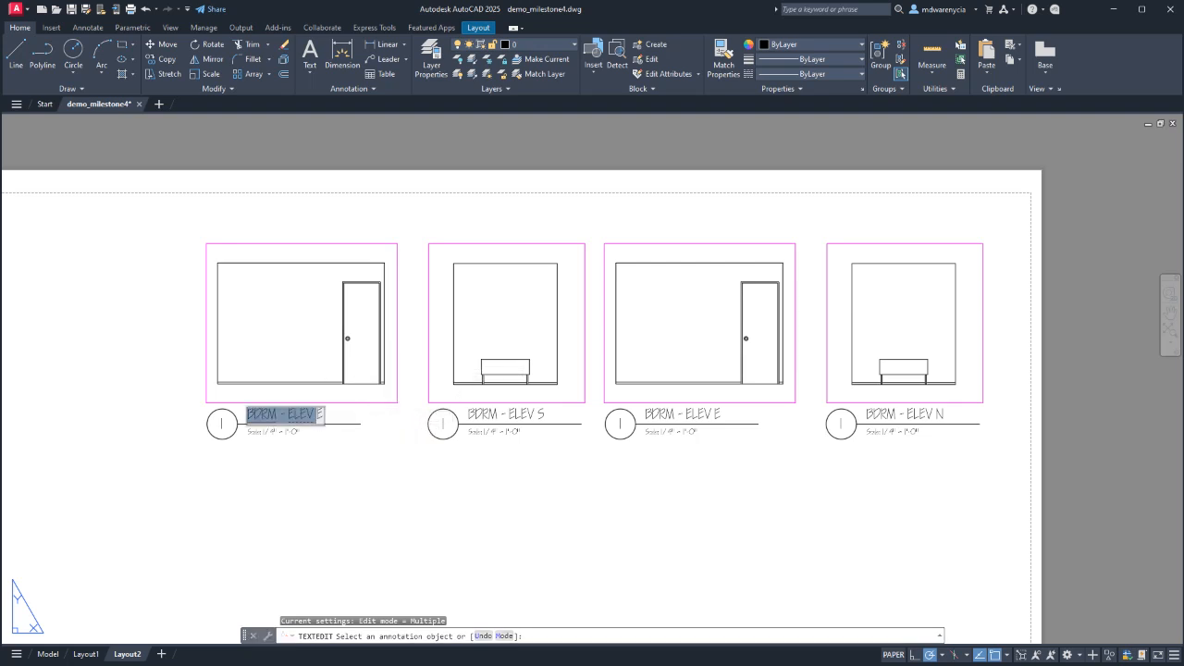
type("W")
key("Return")
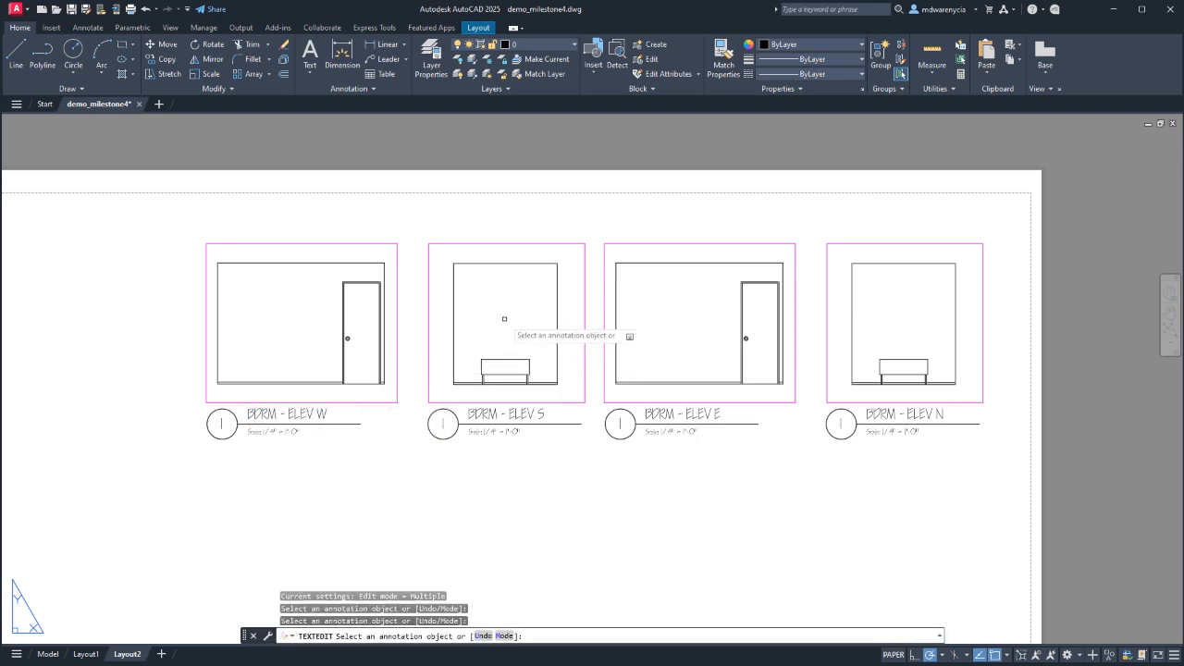
key("Escape")
Shift the model views so the ELEV S viewport frames the blank wall and the ELEV W viewport frames the window wall.
double_click(504, 255)
middle_click_drag(562, 312, 181, 309)
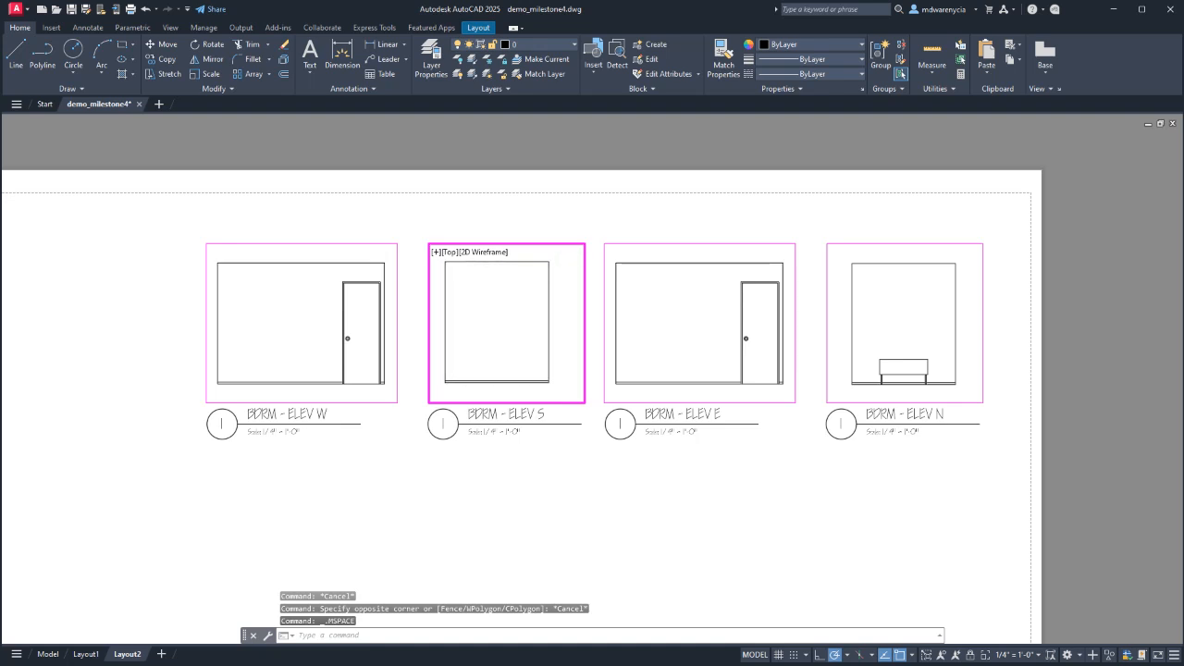
middle_click_drag(497, 322, 504, 325)
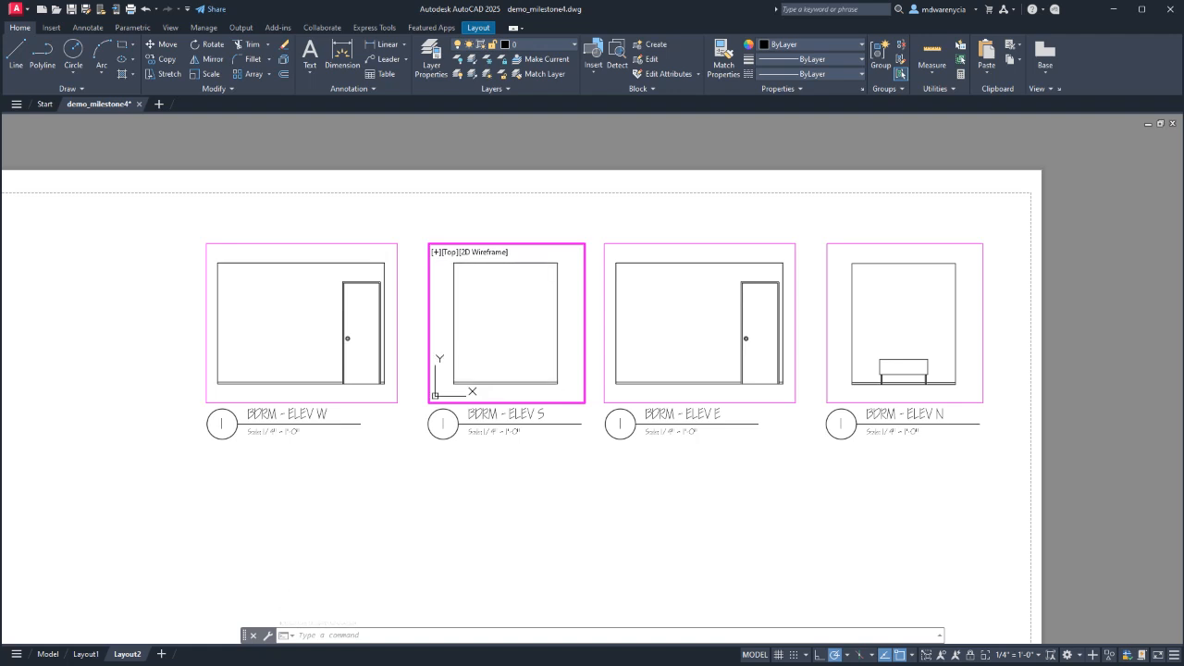
double_click(413, 344)
double_click(237, 344)
mouse_move(287, 343)
middle_mouse_down()
mouse_move(0, 334)
mouse_move(315, 343)
middle_mouse_up()
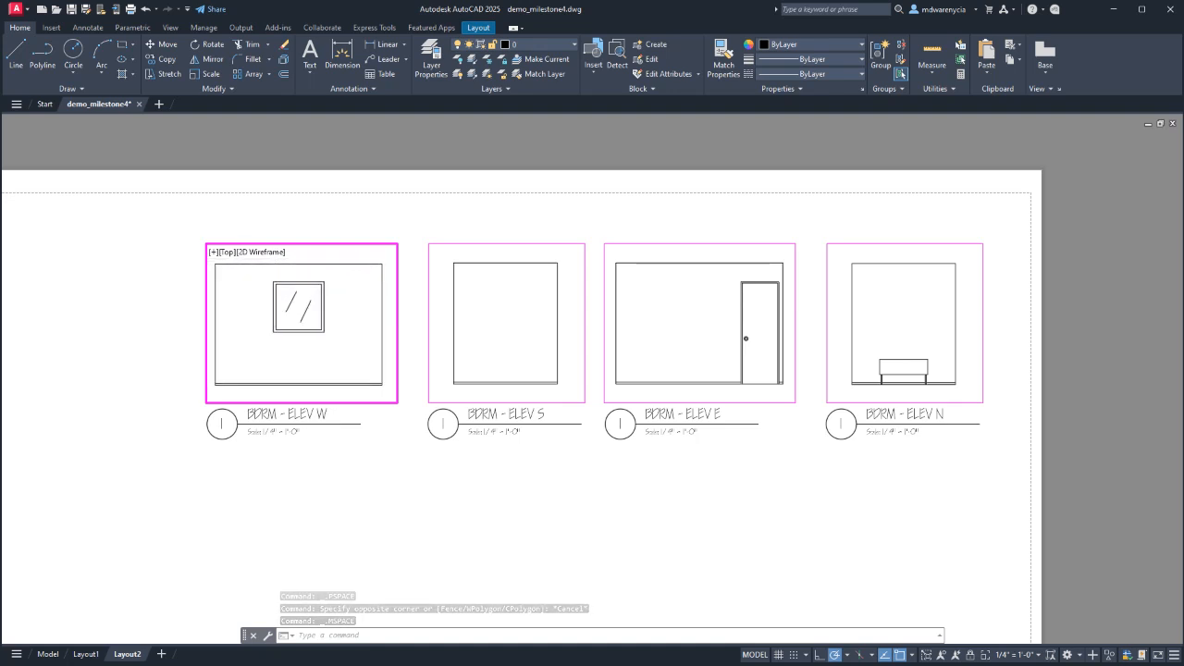
double_click(292, 498)
Duplicate the BDRM - ELEV W viewport and place the copy directly below its title tag.
middle_click_drag(291, 498, 501, 465)
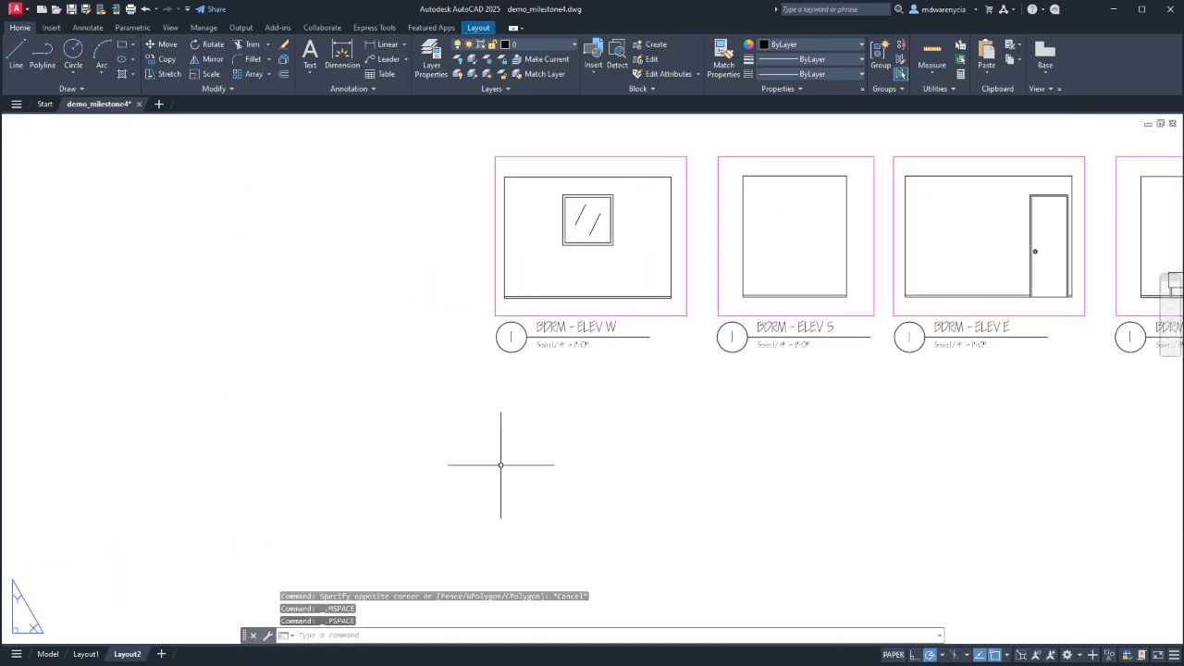
middle_click_drag(382, 490, 544, 388)
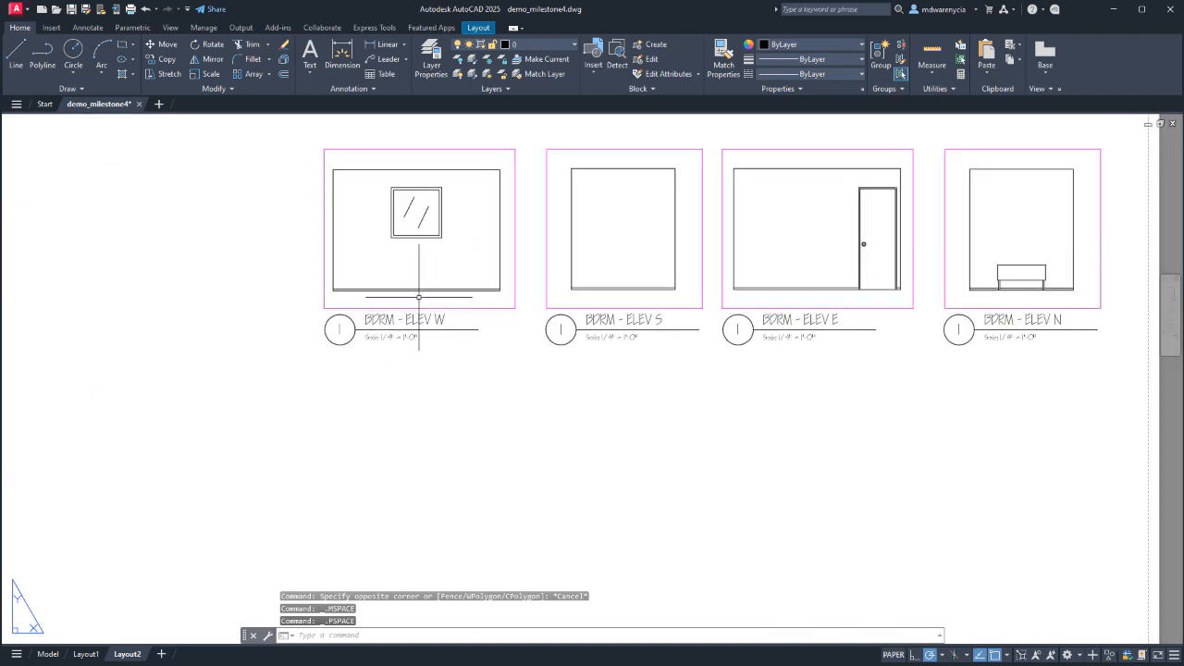
left_click_drag(510, 312, 502, 299)
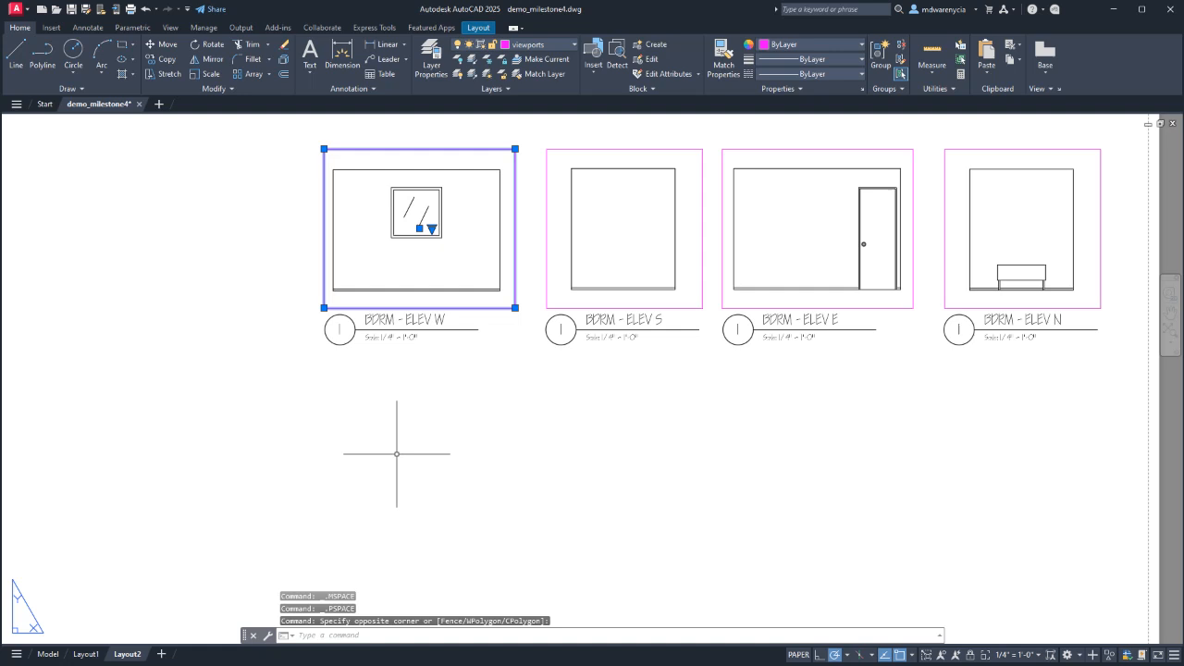
key("ctrl+c")
key("ctrl+v")
left_click(322, 519)
key("Escape")
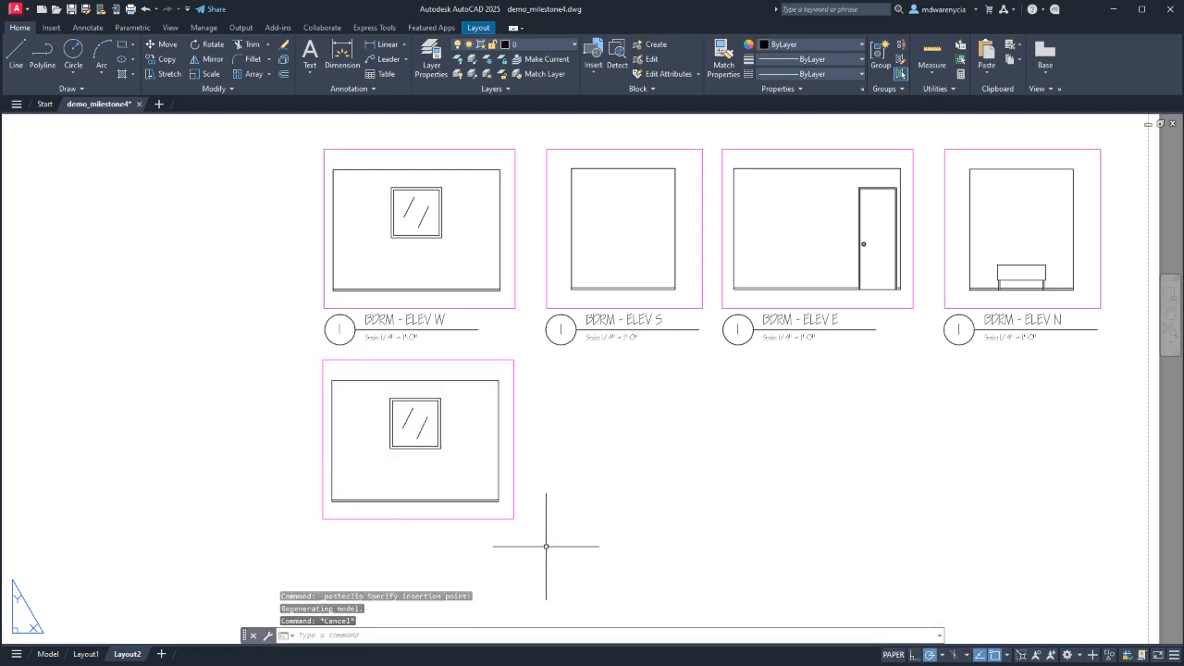
Stretch the duplicated viewport to the right so it spans nearly the full row of elevations above.
left_click(546, 546)
left_click(513, 519)
left_click(513, 519)
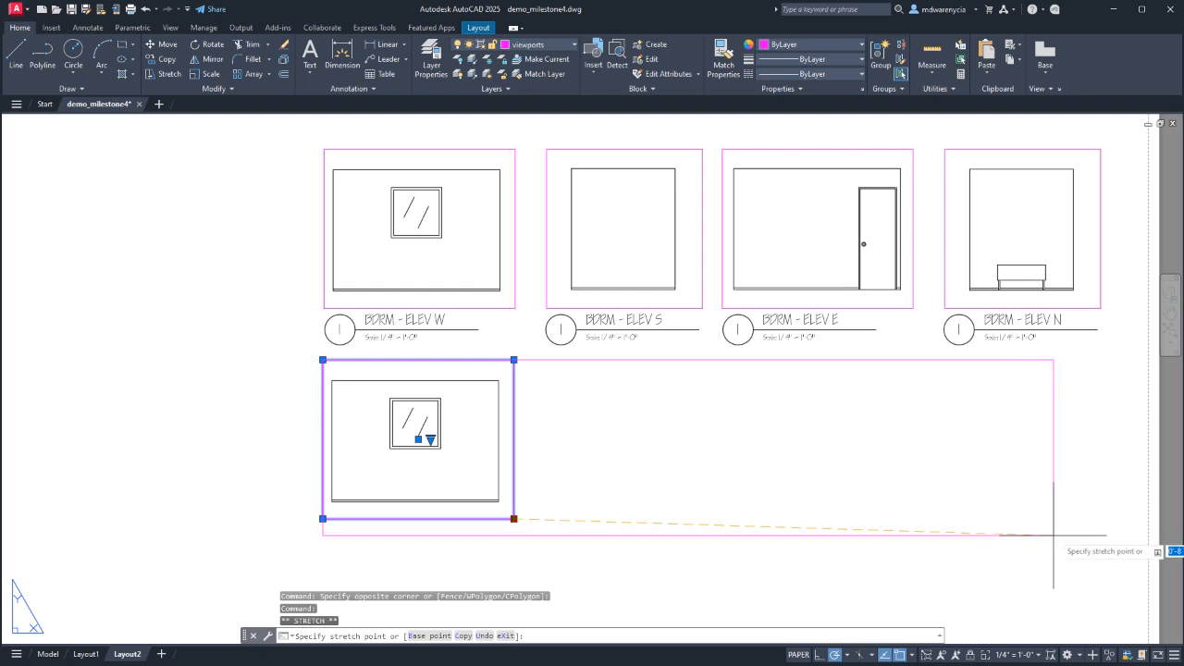
left_click(1085, 519)
Shift the model view inside the long viewport to bring the row of bedroom elevations into frame.
double_click(648, 472)
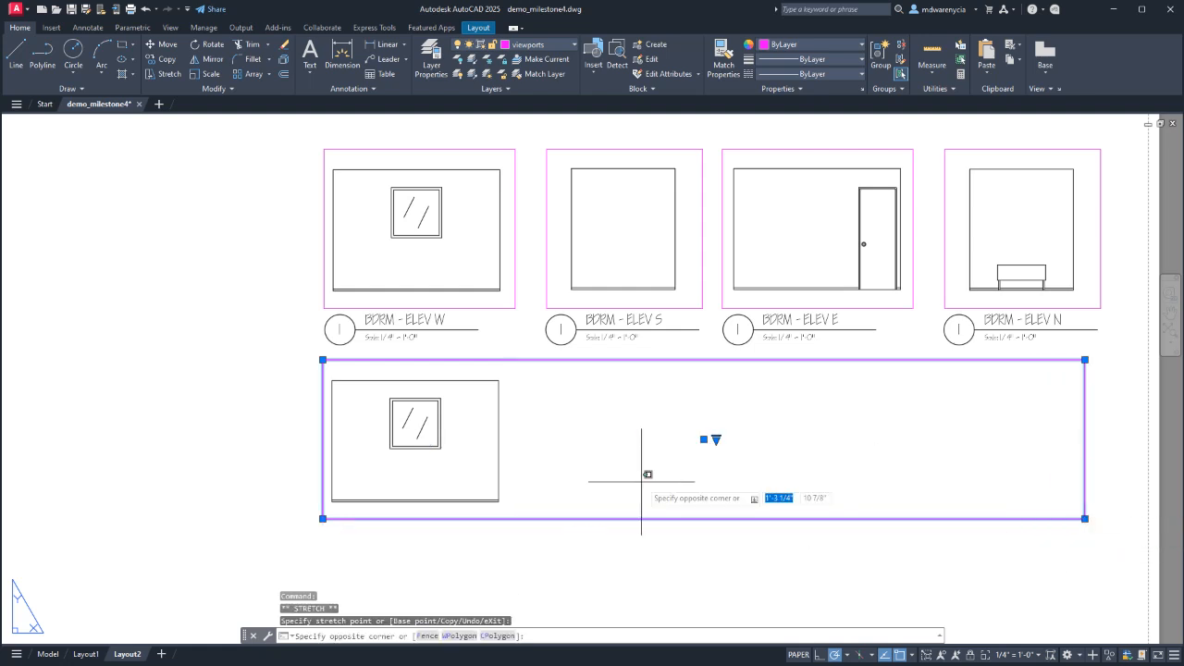
middle_click_drag(376, 452, 931, 455)
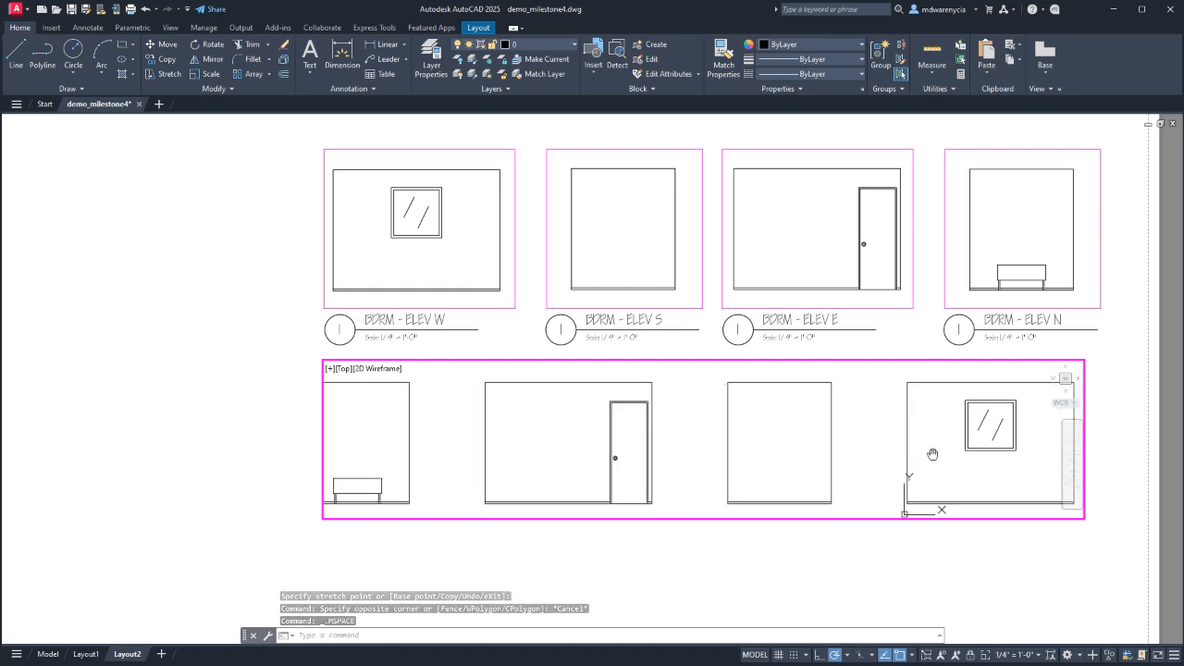
double_click(851, 588)
Extend the long viewport's left edge far enough to include the whole bench elevation.
left_click(471, 576)
left_click(316, 512)
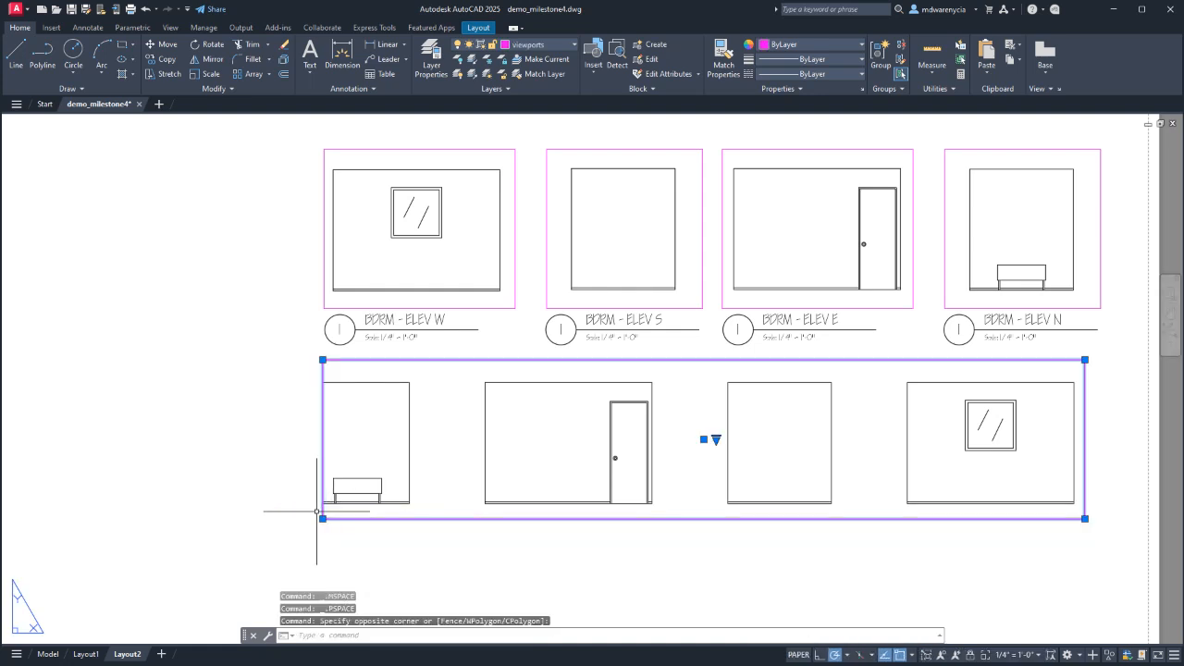
left_click(322, 518)
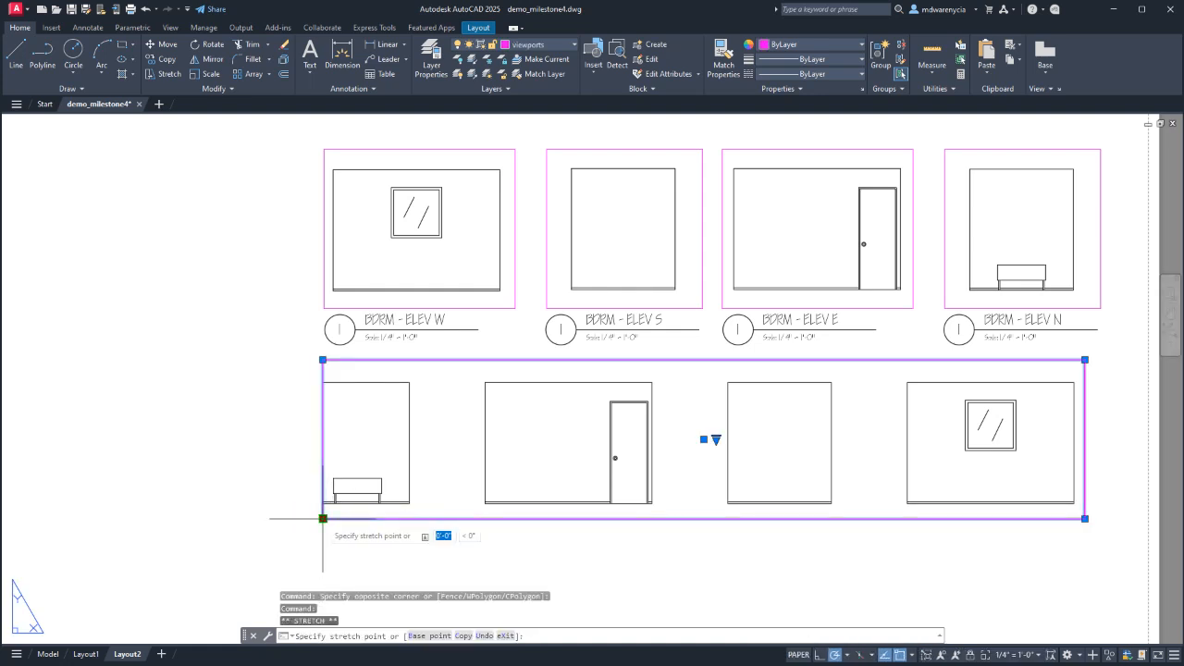
left_click(293, 518)
left_click(701, 552)
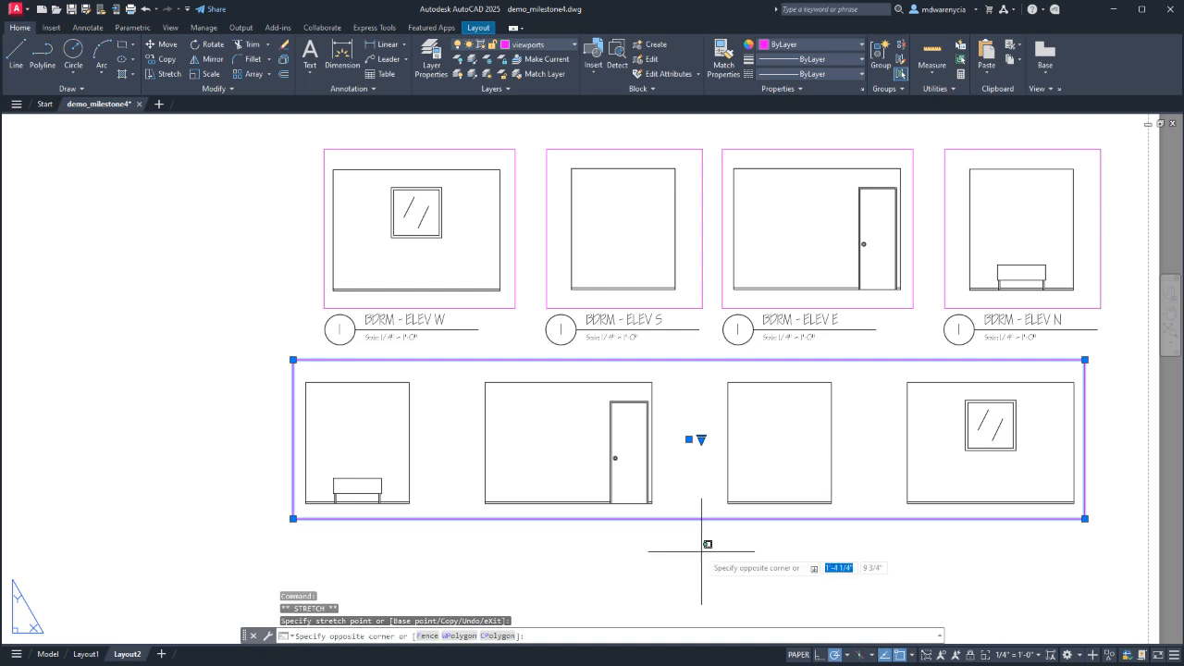
middle_click_drag(701, 561, 542, 476)
key("Escape")
key("Escape")
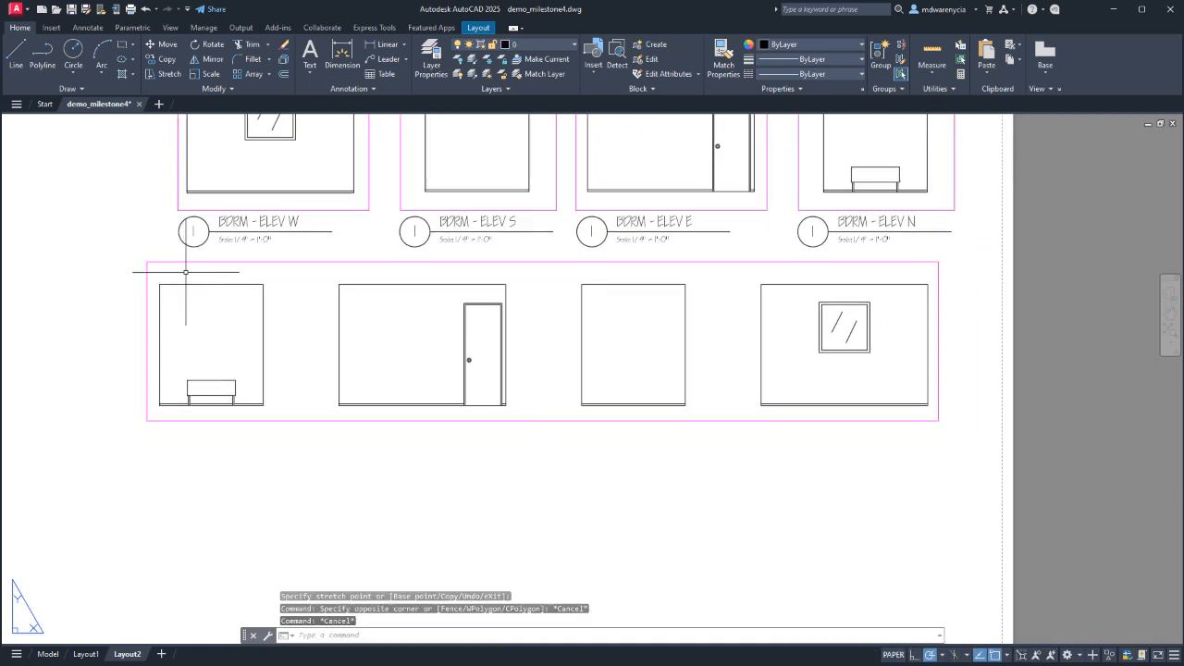
Move the long viewport about 5/16" to the right.
left_click(922, 479)
left_click(499, 375)
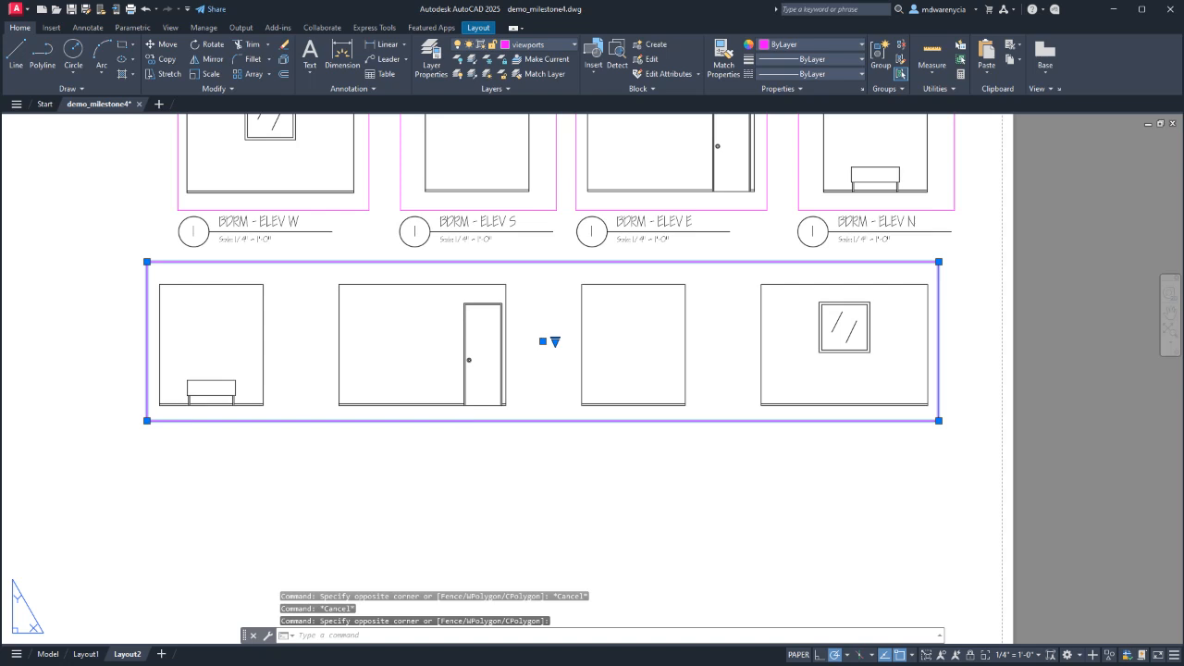
type("m")
key("Return")
left_click(398, 470)
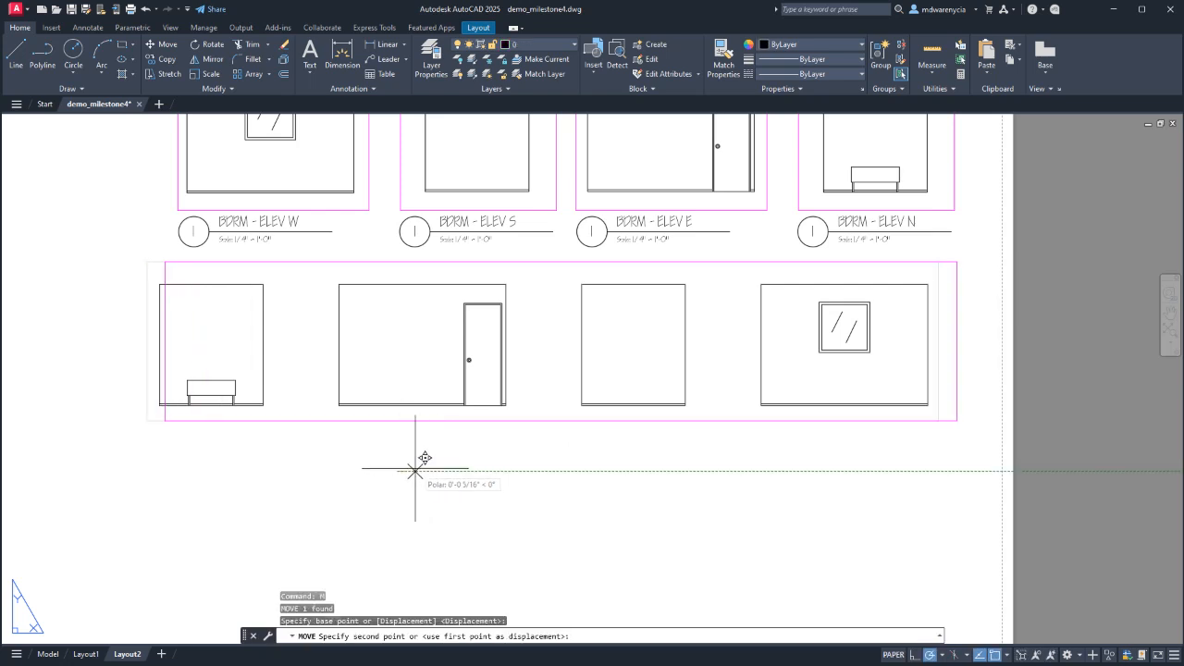
left_click(415, 469)
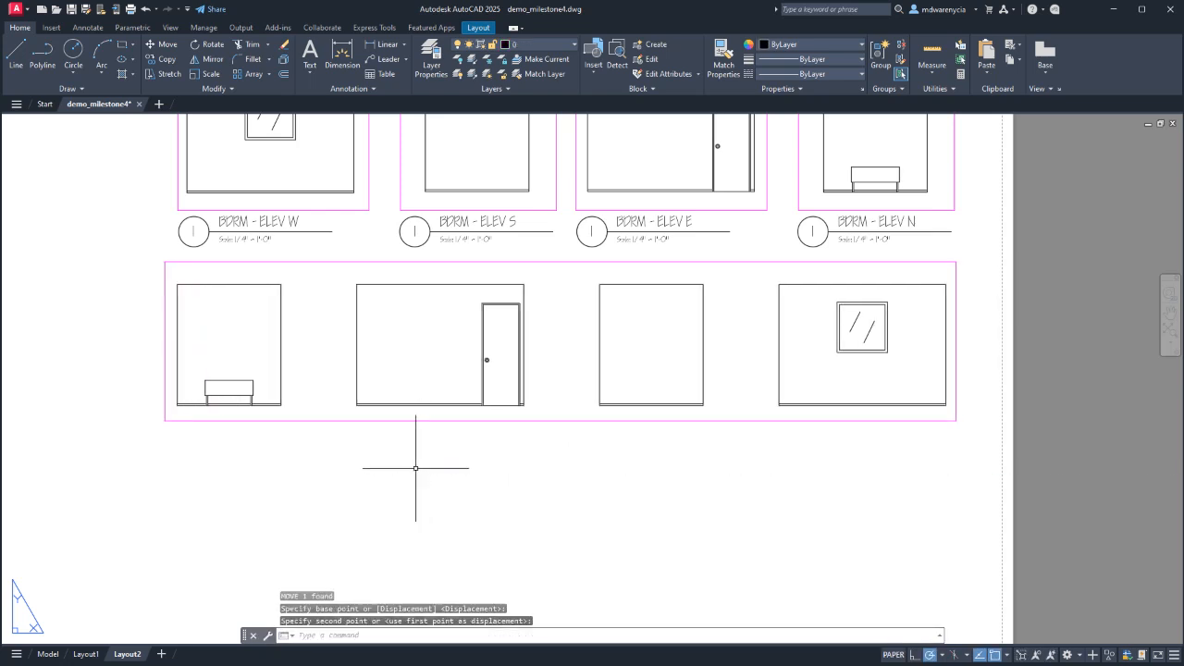
key("Escape")
left_click(925, 255)
left_click(794, 217)
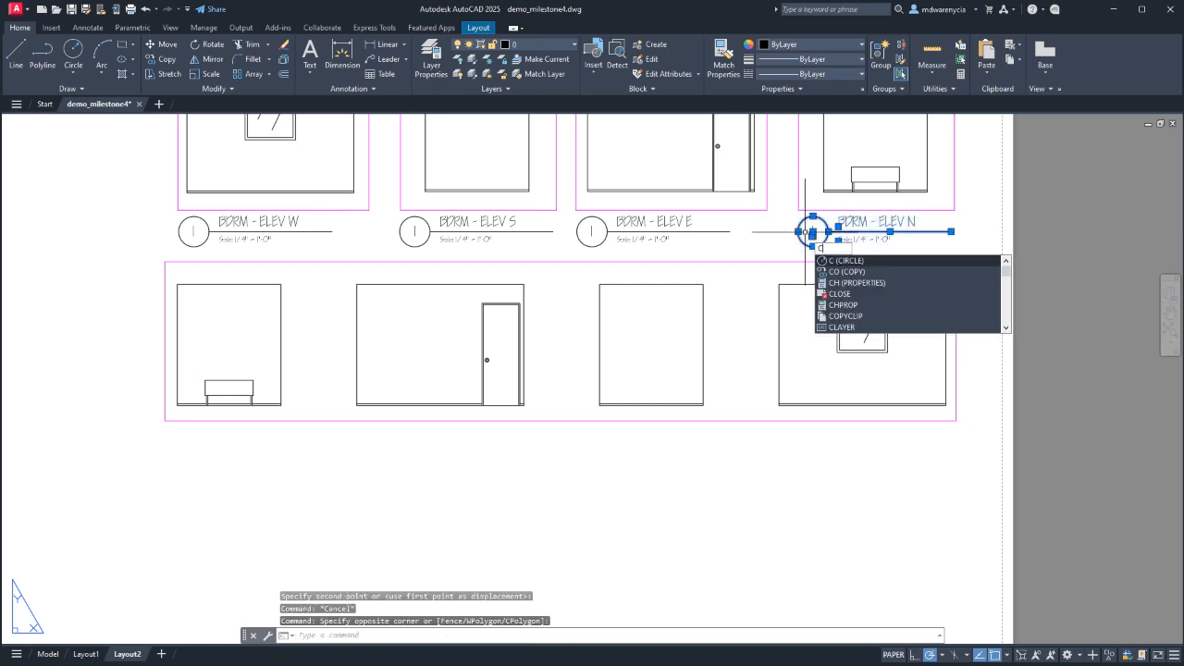
type("o")
key("Return")
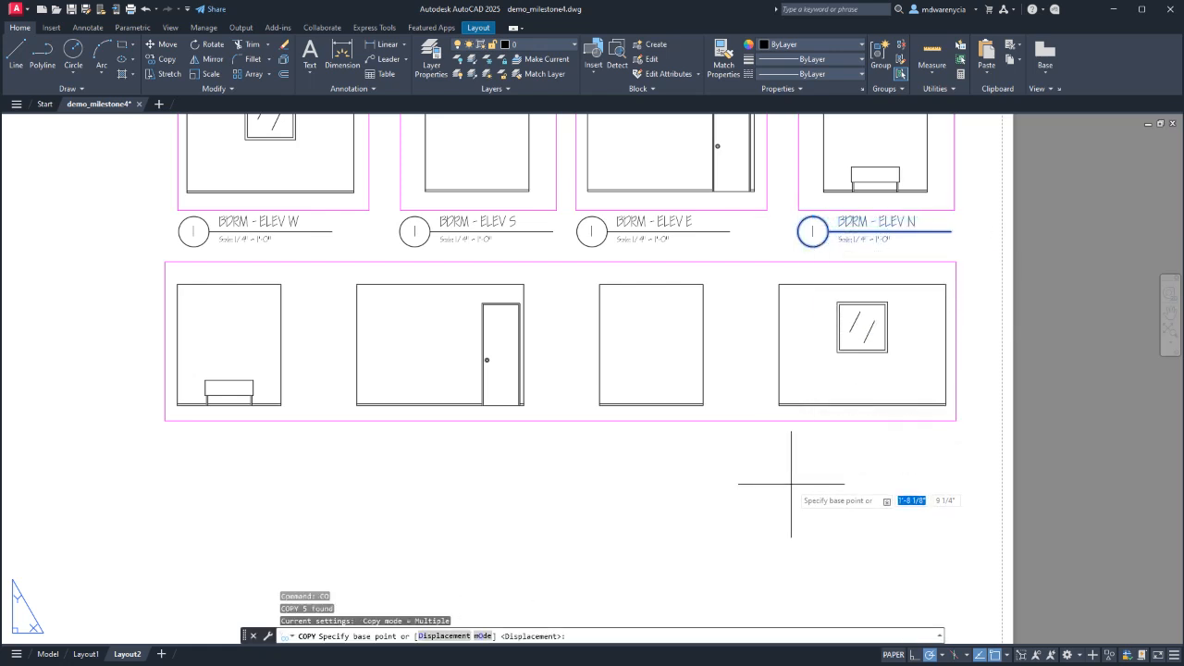
key("Escape")
Duplicate the BDRM - ELEV N title tag and place the copy below the rightmost elevation of the long viewport.
left_click(946, 250)
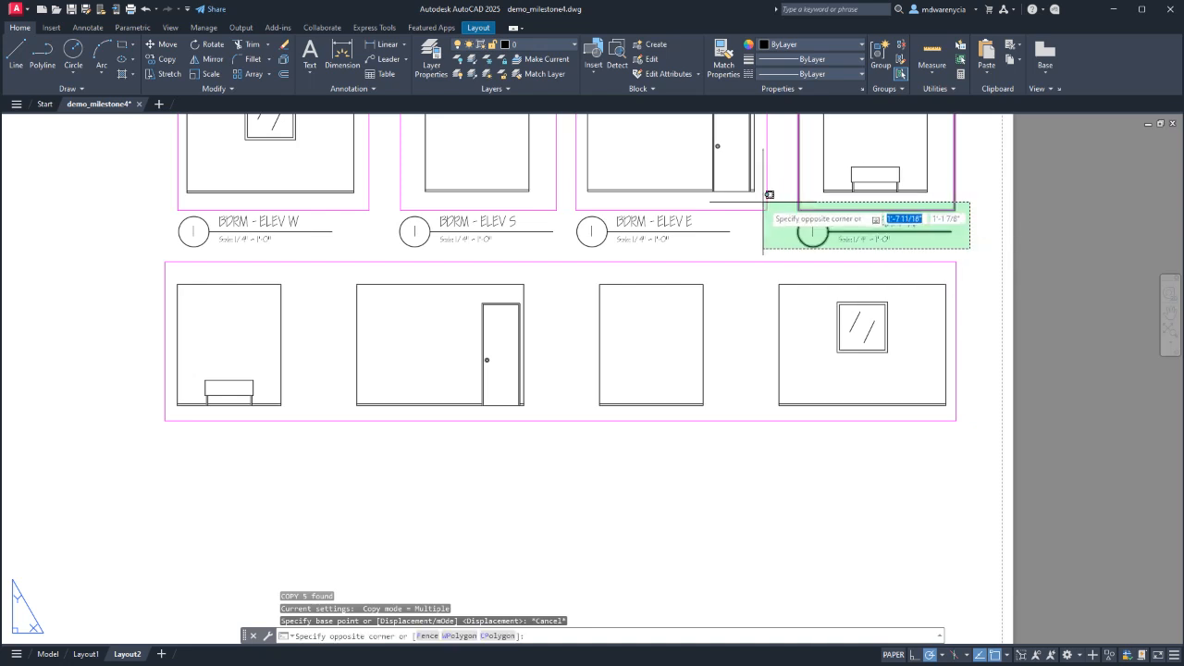
left_click(766, 208)
key("ctrl+c")
key("ctrl+v")
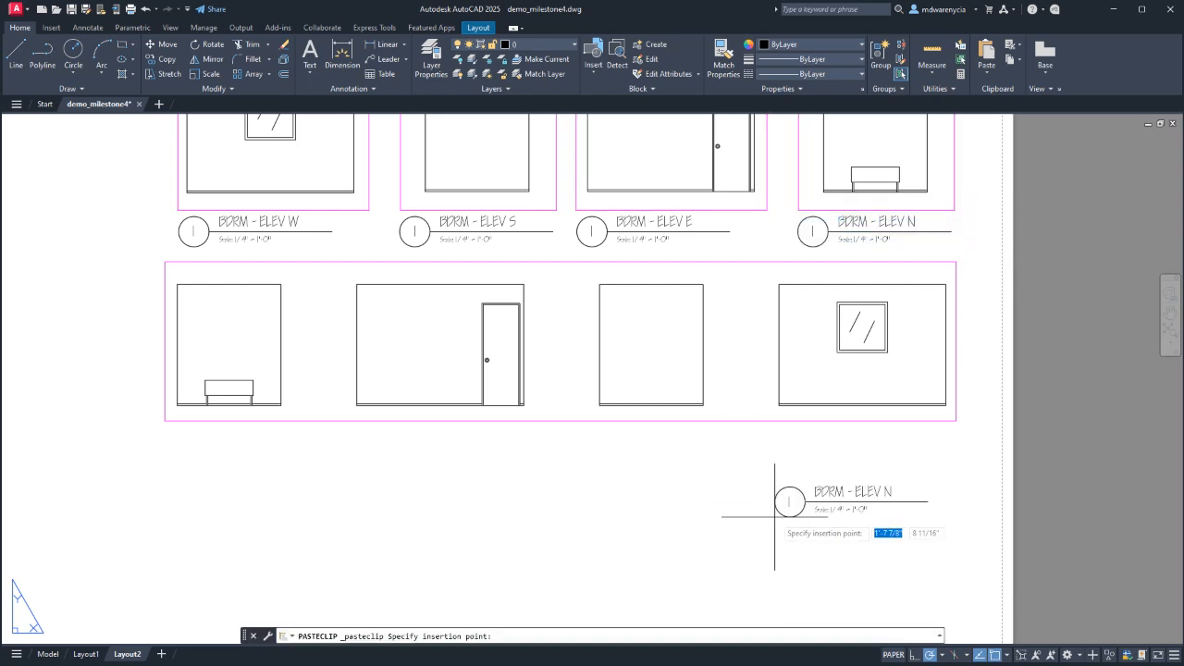
left_click(778, 465)
key("Escape")
key("Escape")
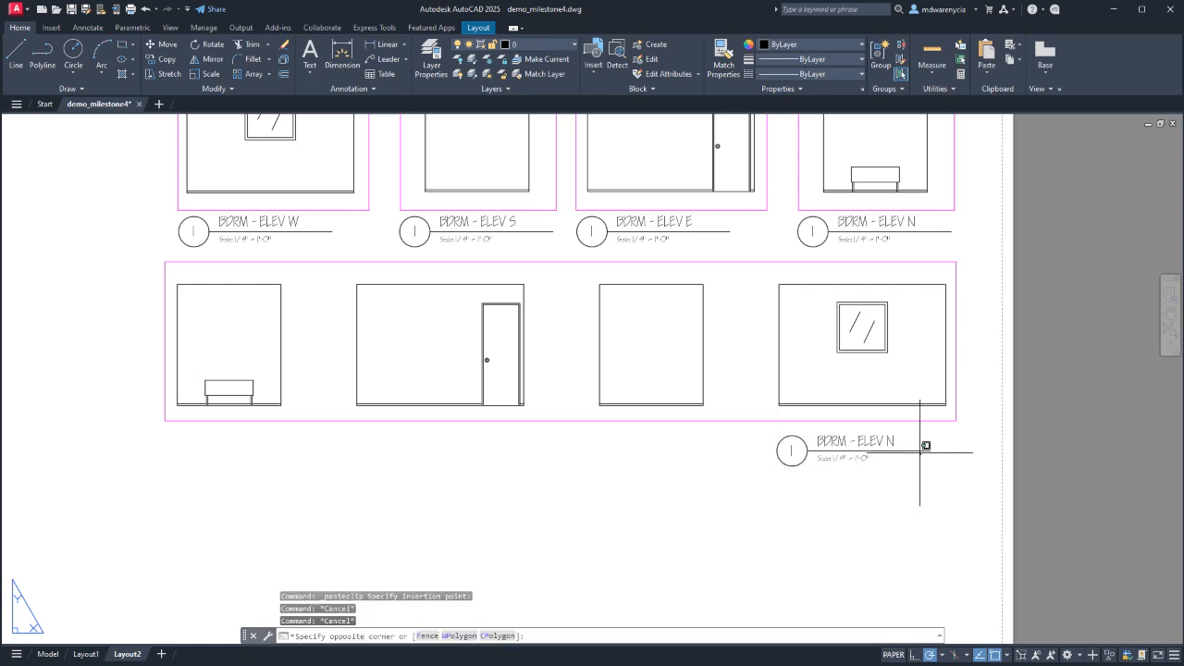
Lengthen the copied title tag's line to the right by about 5/16".
left_click(924, 450)
left_click(929, 449)
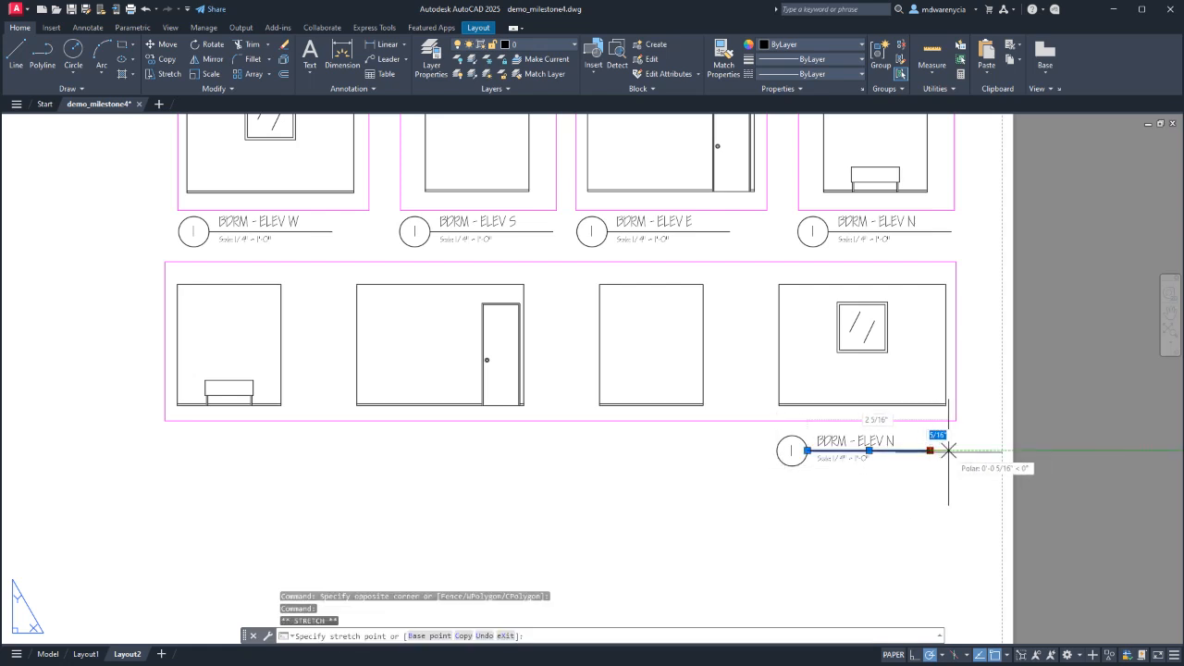
left_click(948, 451)
key("Escape")
Shift the model view inside the long viewport to the row of elevations with the cabinets.
double_click(908, 335)
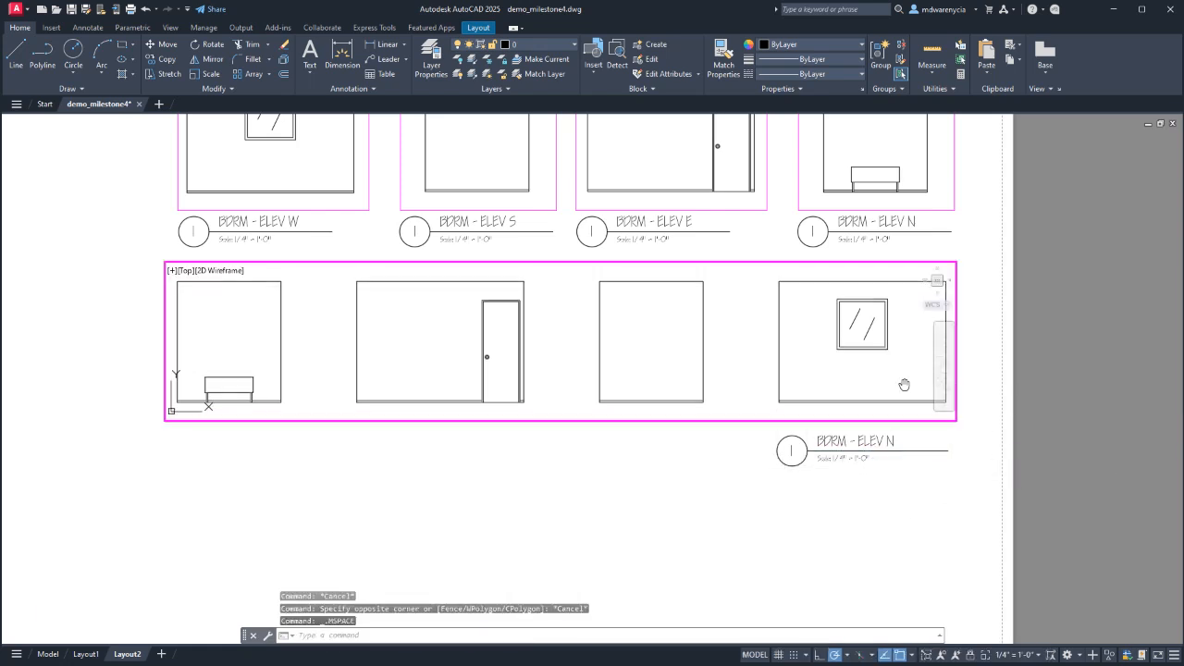
middle_click_drag(903, 385, 900, 282)
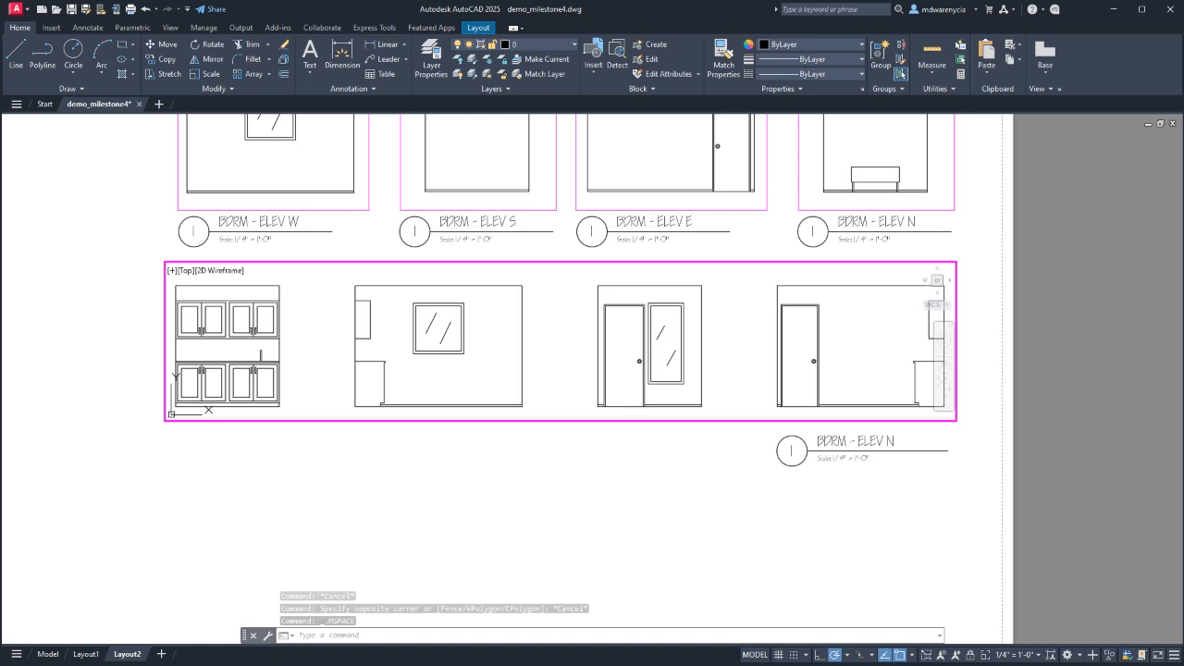
double_click(1004, 290)
left_click(947, 492)
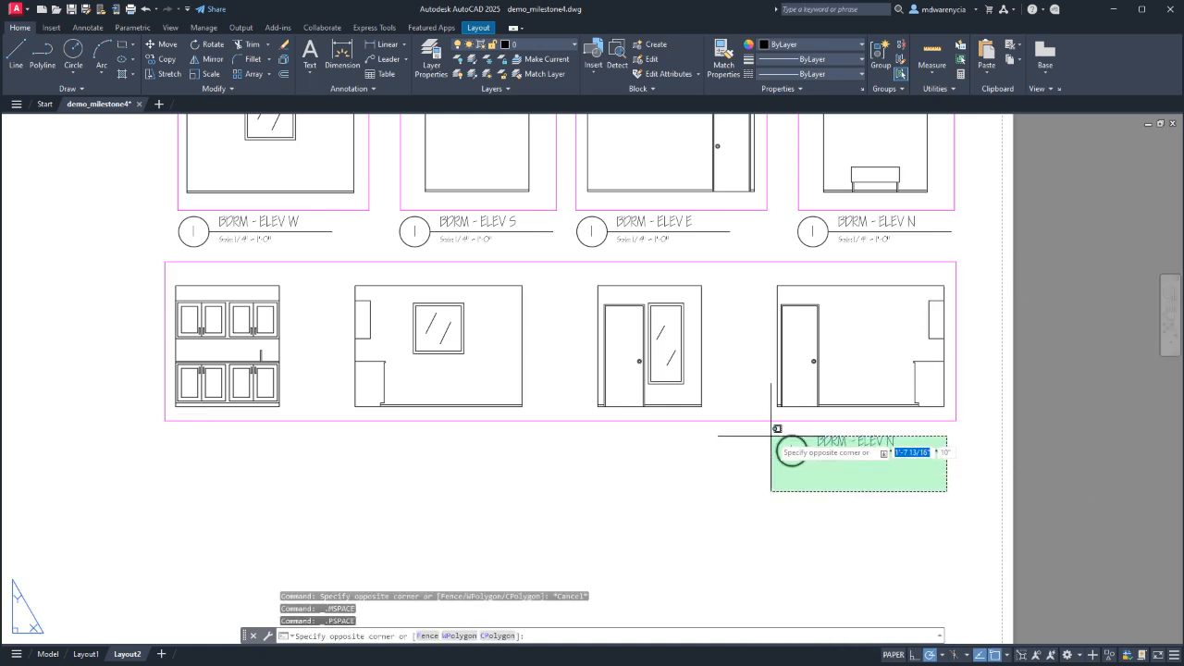
left_click(770, 436)
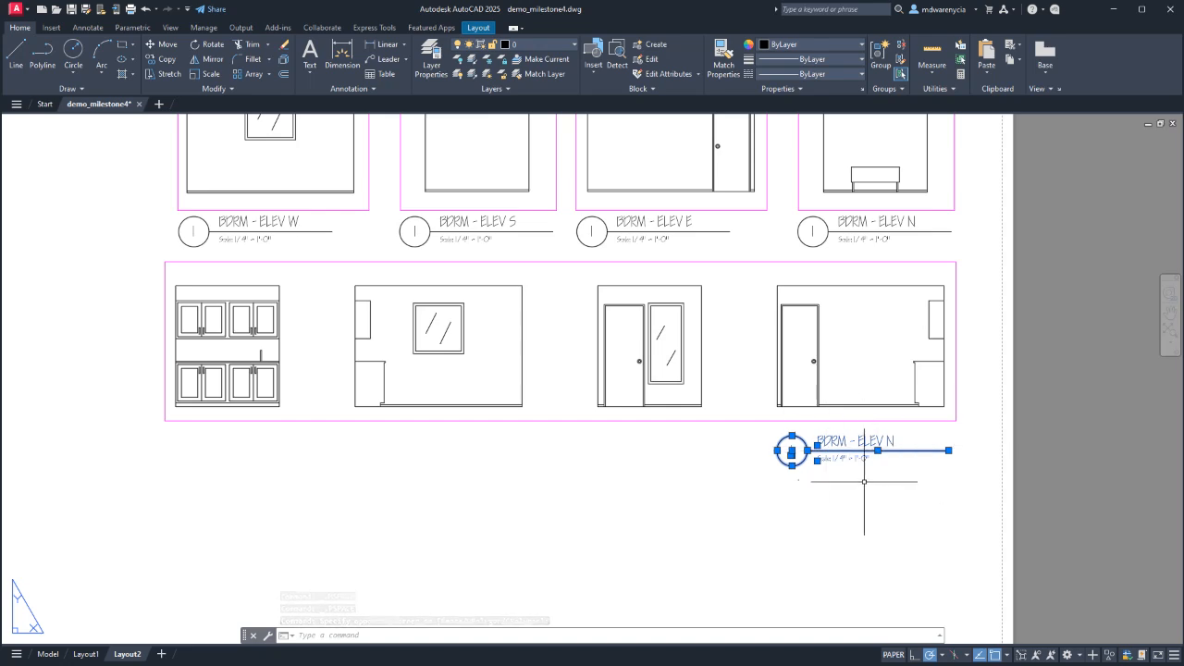
key("Escape")
key("Escape")
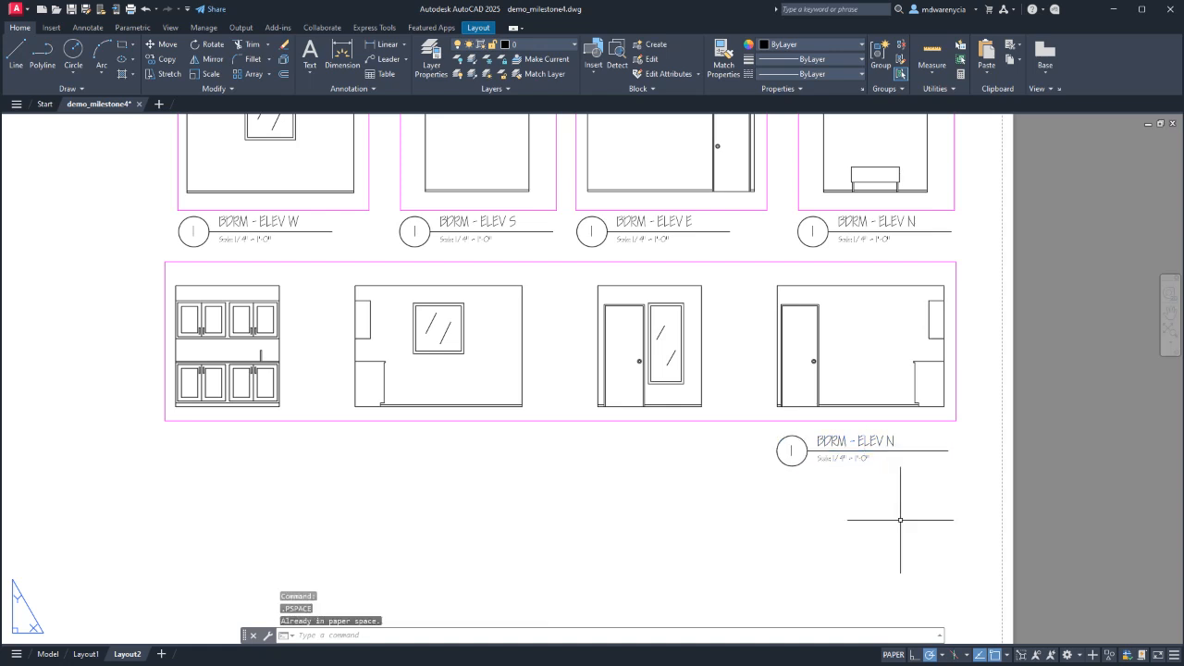
Move the BDRM - ELEV N title tag from below the rightmost elevation of the long viewport to below the cabinet elevation.
left_click(908, 500)
left_click(782, 423)
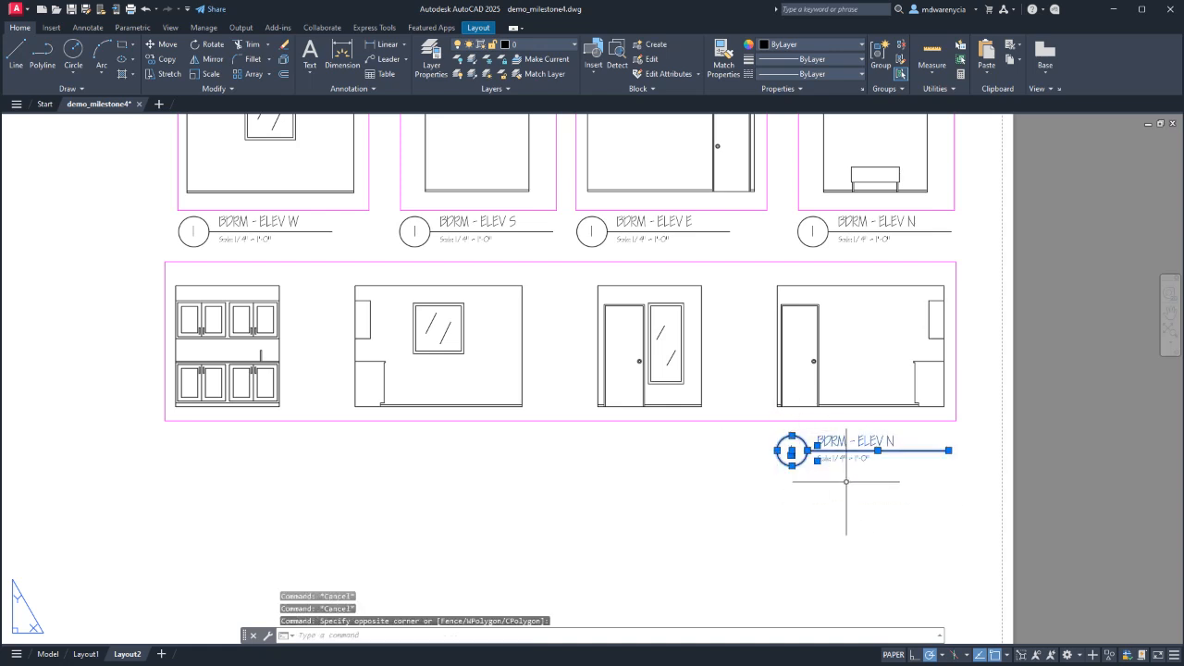
type("m")
key("Return")
left_click(896, 509)
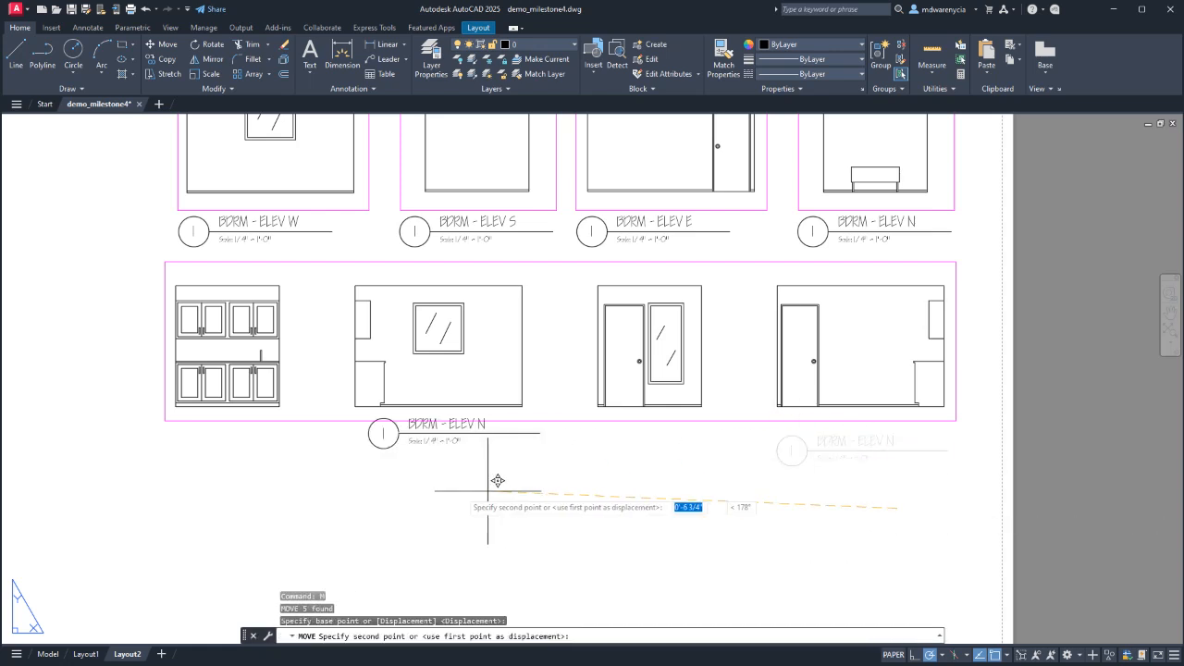
left_click(286, 507)
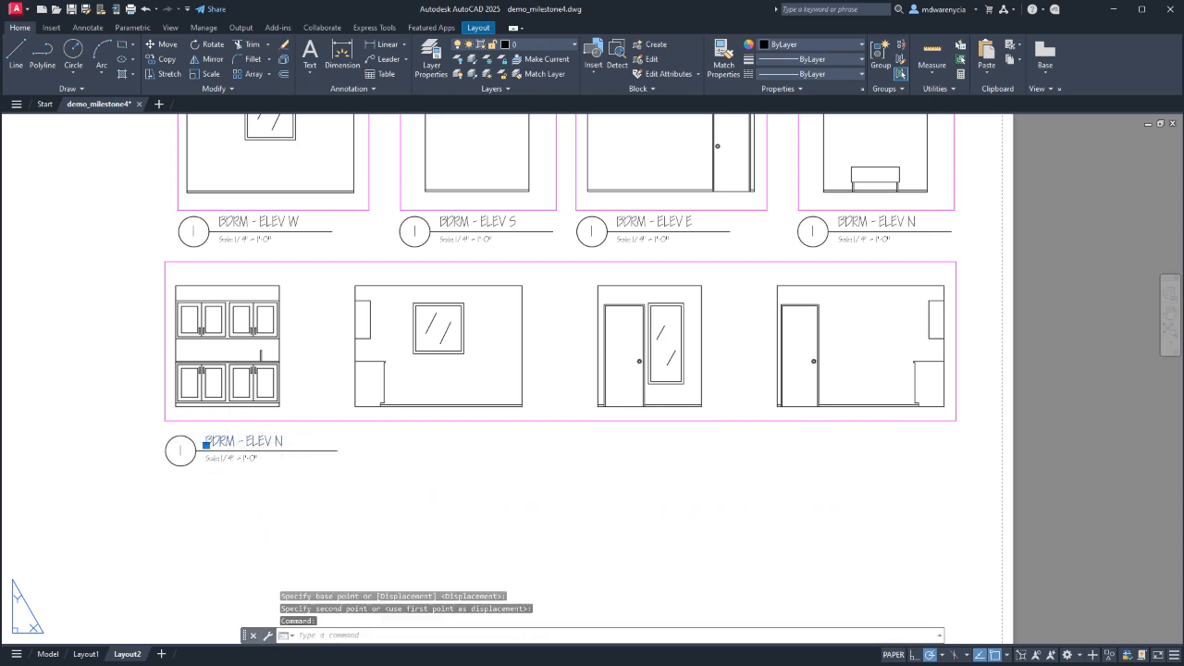
Change the title of the tag below the cabinet elevation to KIT - ELEV N.
double_click(243, 442)
type("KIT")
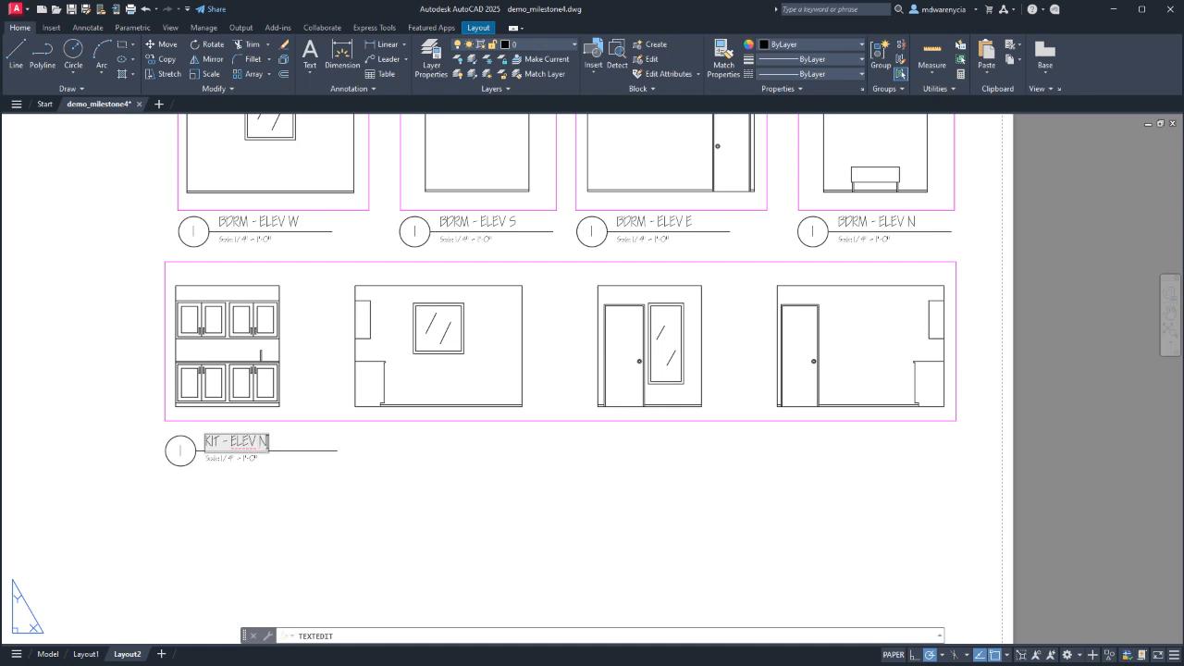
left_click(309, 445)
key("Escape")
Shorten the KIT - ELEV N tag's line so it ends at about the right edge of the cabinet elevation.
left_click(314, 449)
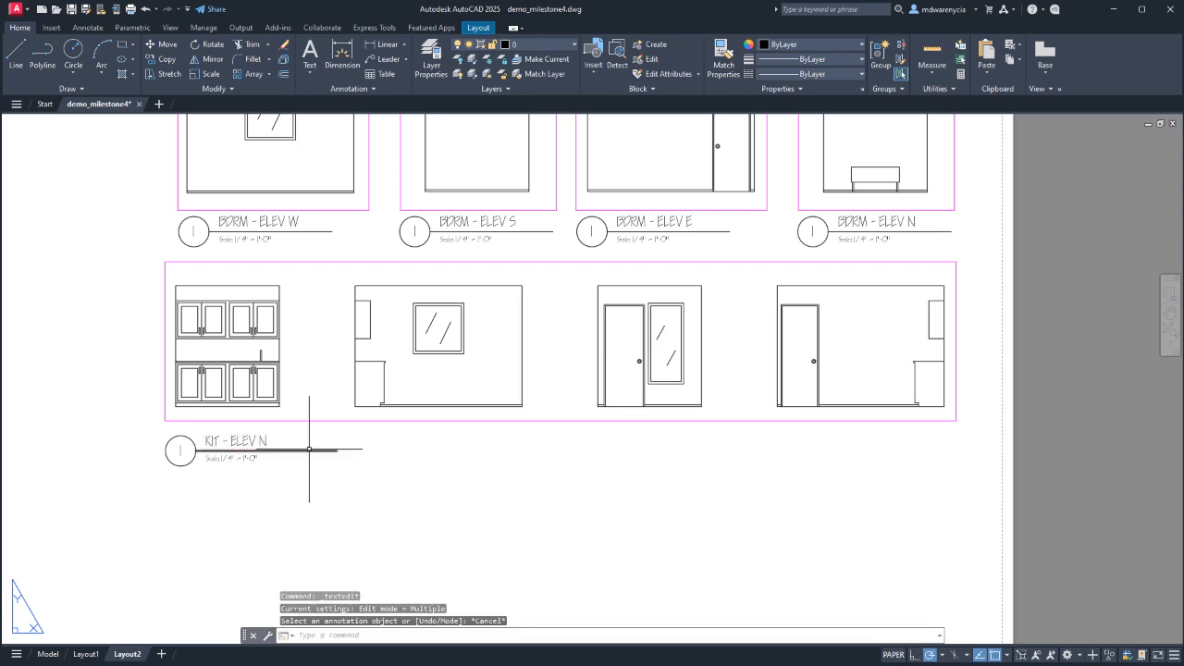
left_click(337, 450)
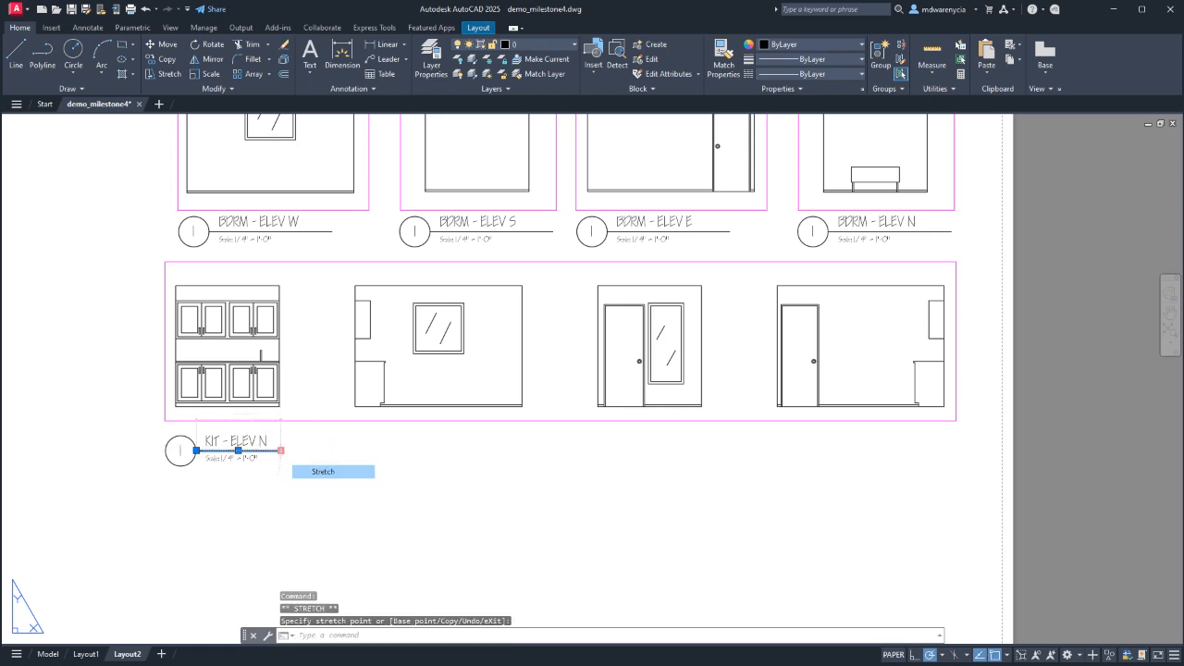
key("Escape")
key("Escape")
Copy the KIT - ELEV N title tag in Multiple mode horizontally, placing one copy below each of the other three elevations in the long viewport.
left_click(329, 487)
left_click(136, 431)
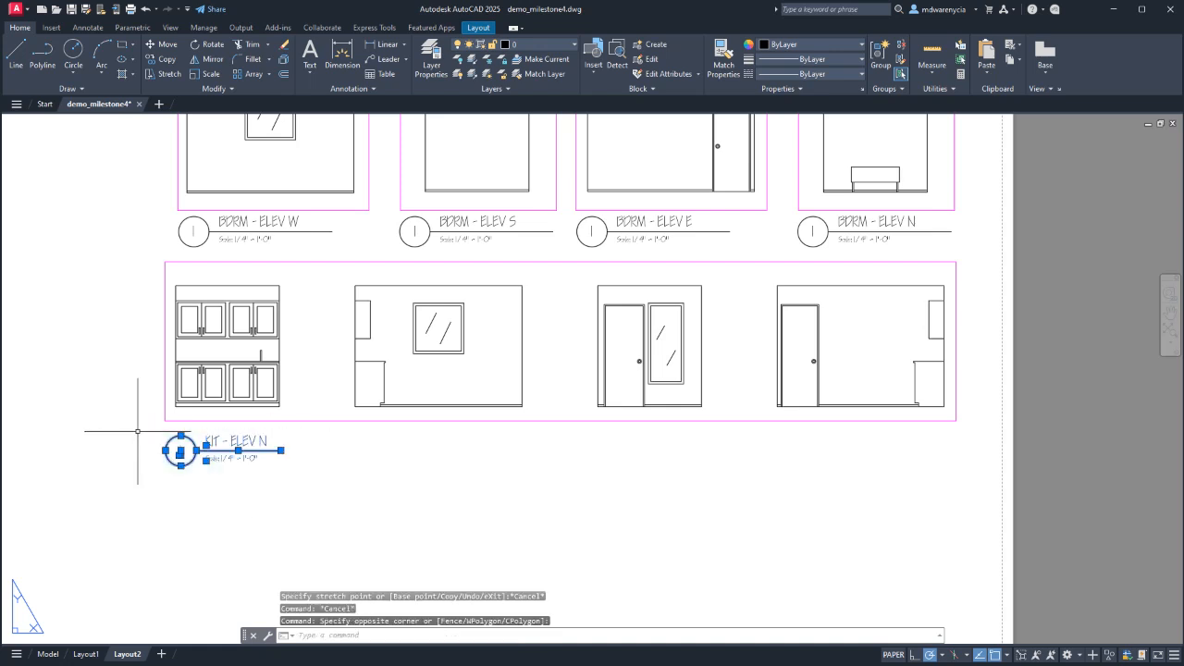
type("co")
key("Return")
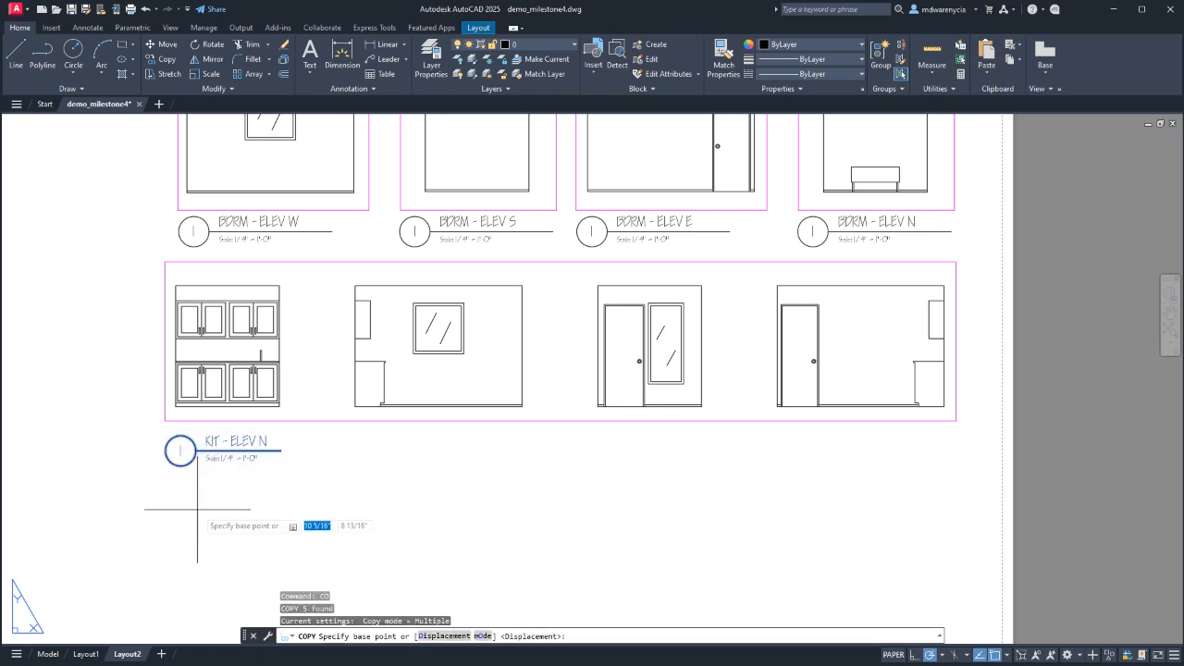
type("o")
key("Return")
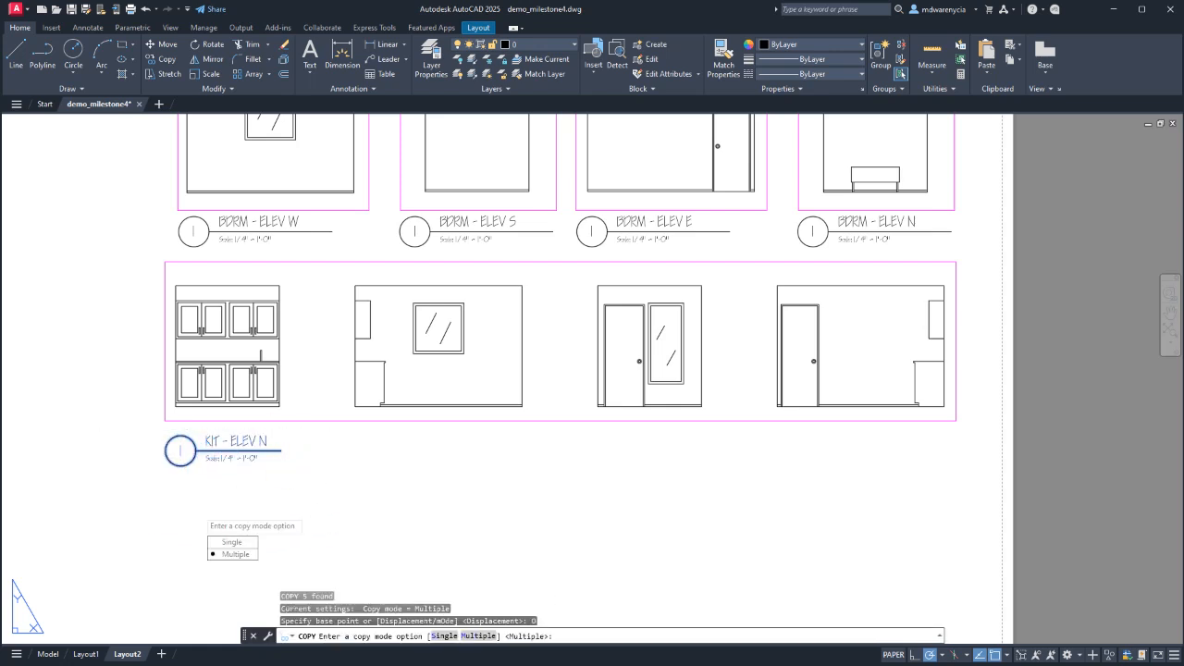
type("m")
key("Return")
left_click(196, 510)
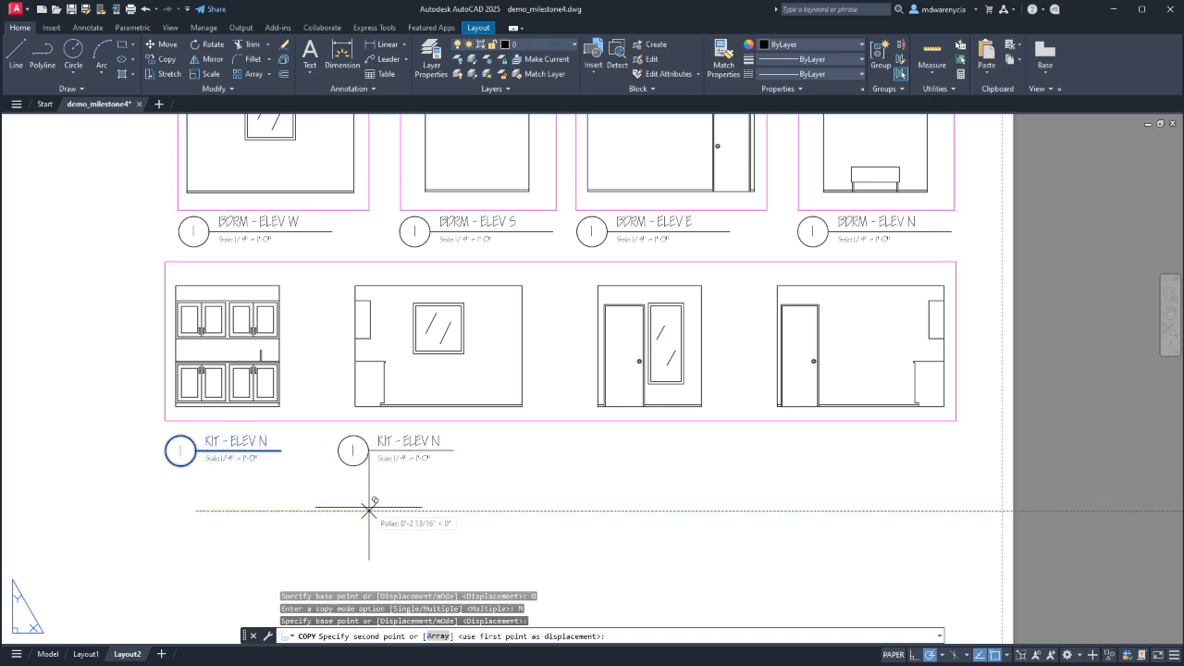
left_click(627, 511)
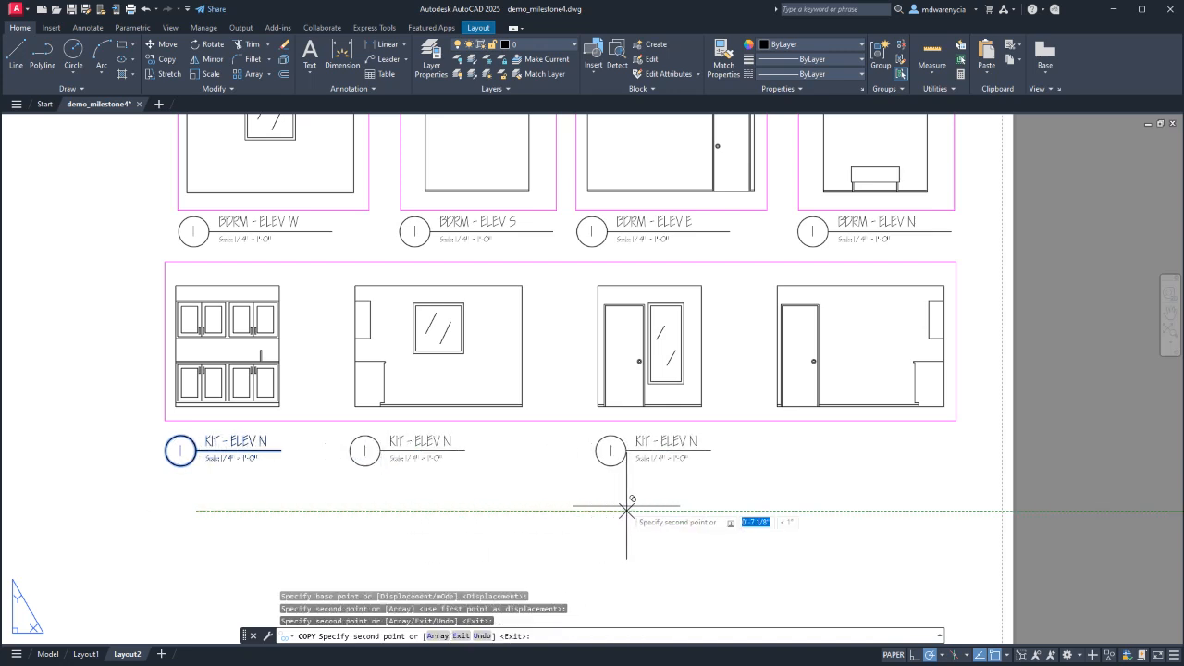
left_click(809, 510)
key("Escape")
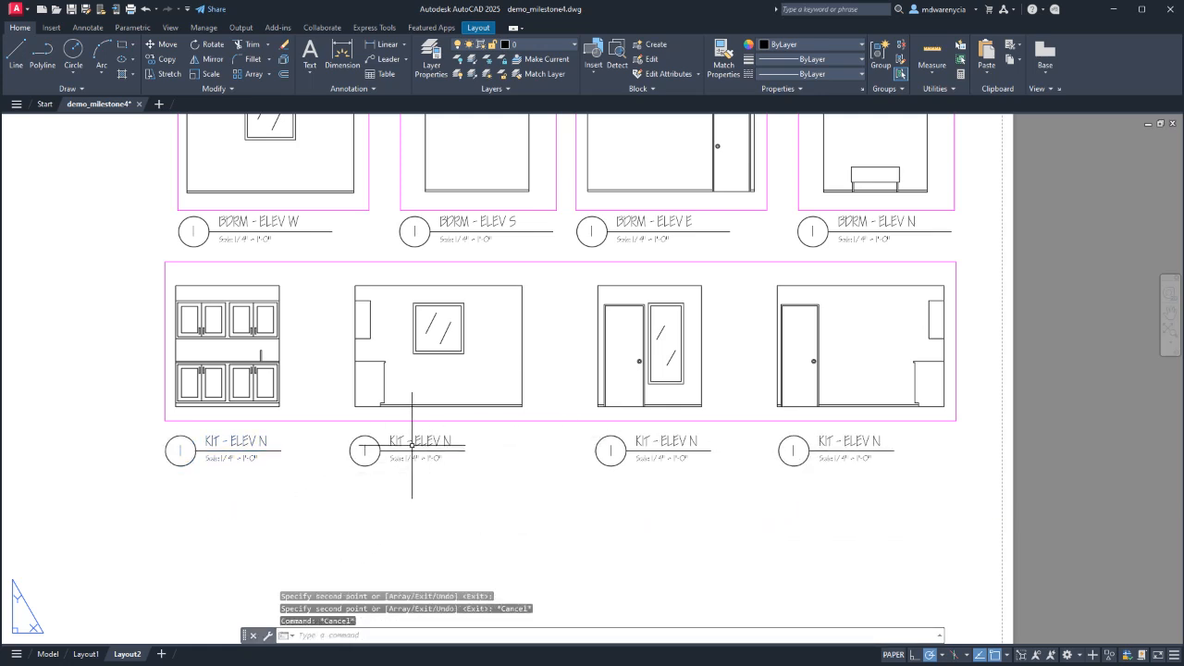
Retitle the three copied kitchen tags, from left to right, as KIT - ELEV E, KIT - ELEV S and KIT - ELEV W.
double_click(415, 443)
key("Right")
key("BackSpace")
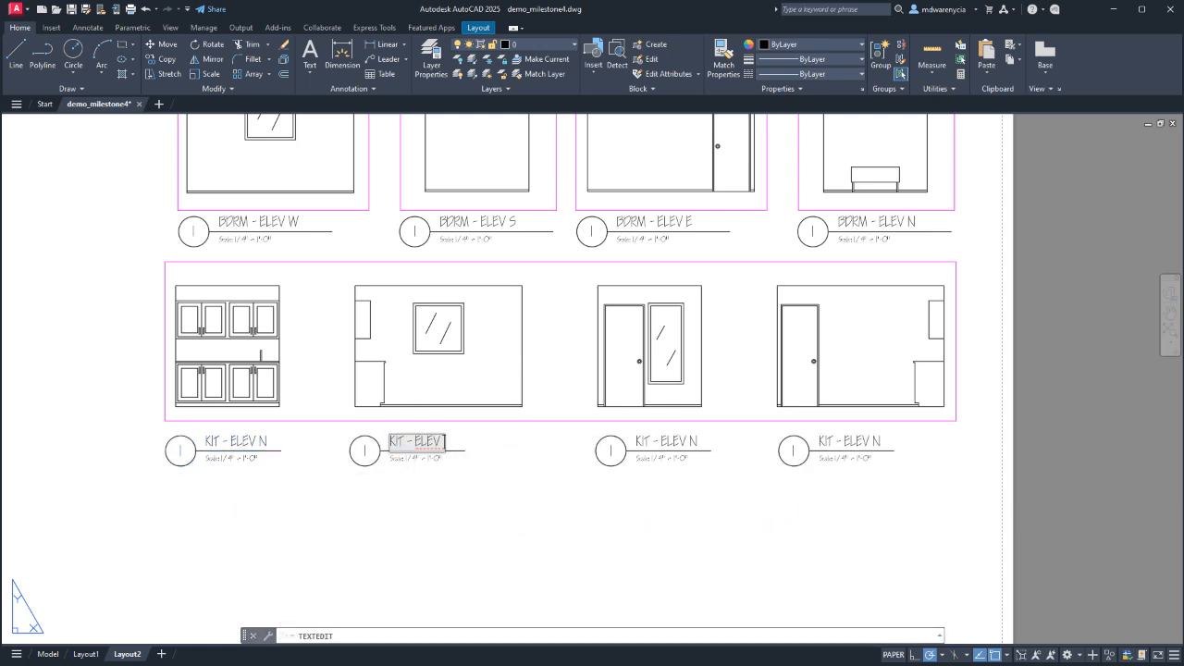
type("E")
key("Return")
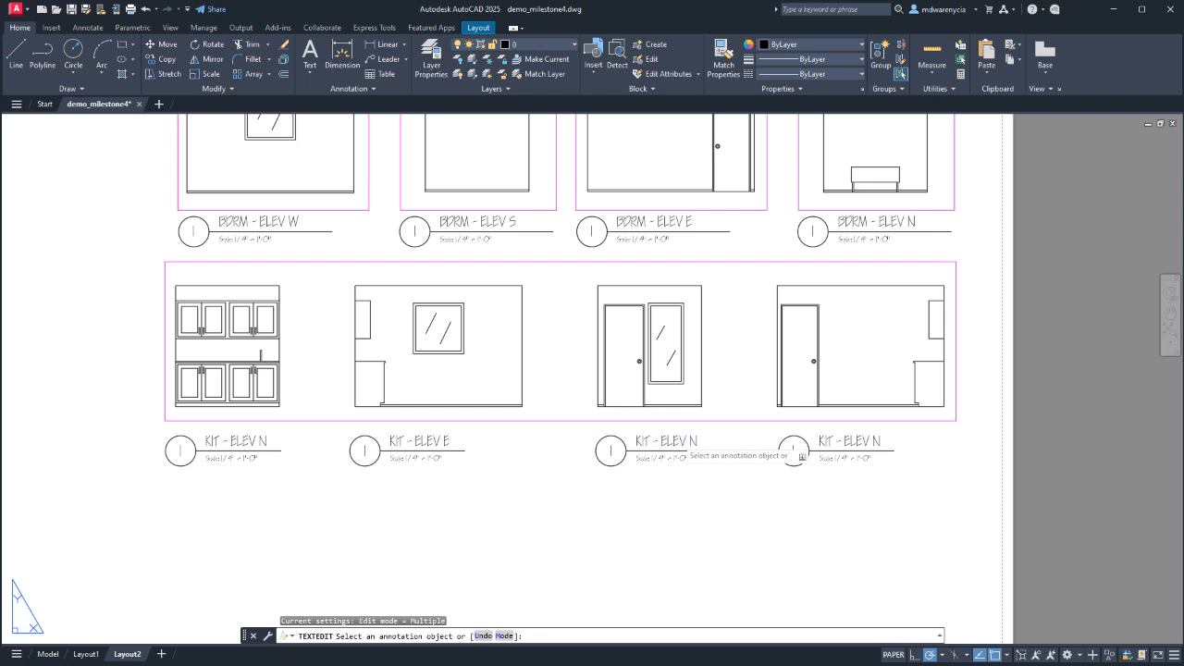
left_click(667, 441)
key("Return")
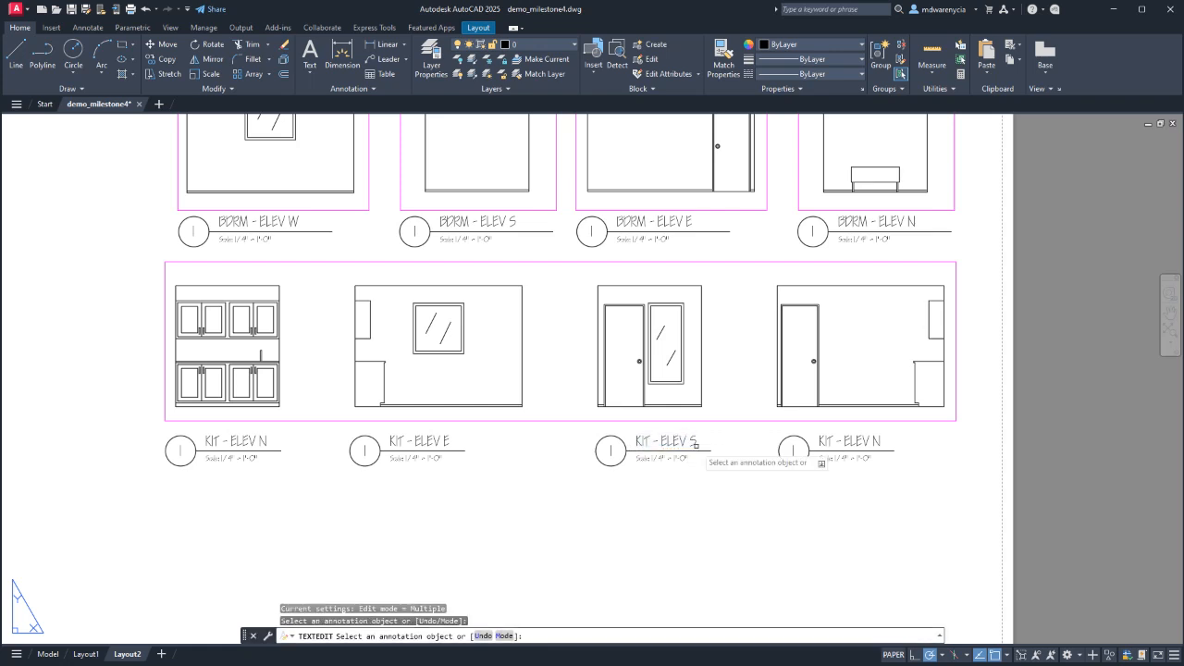
left_click(847, 446)
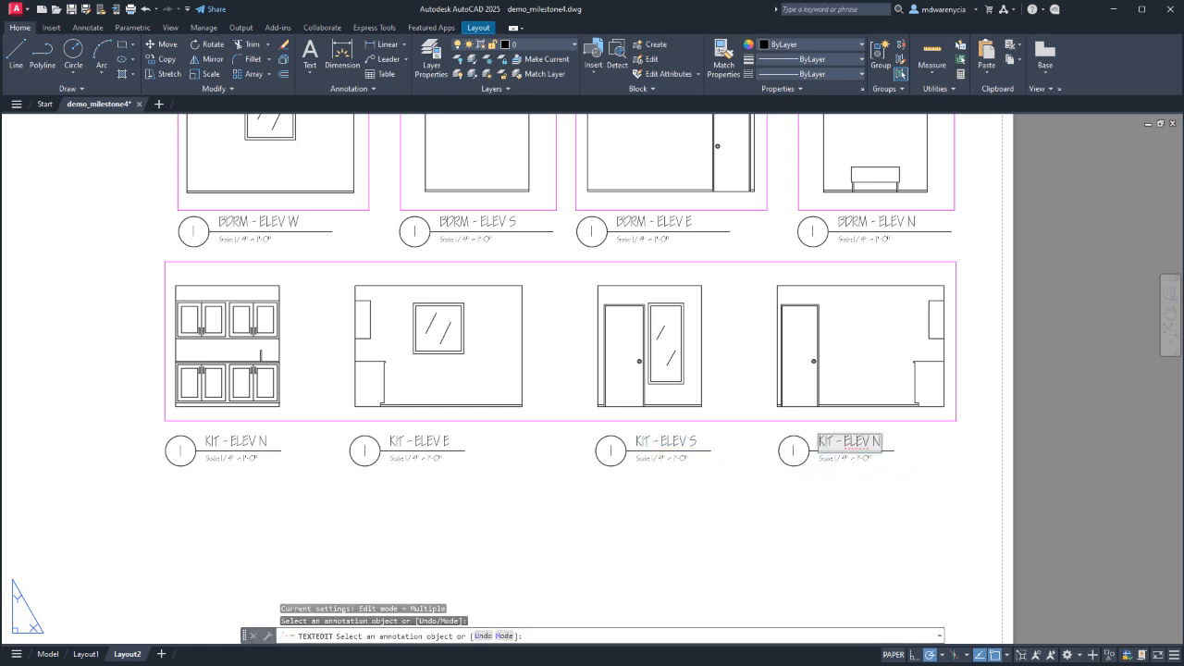
key("Return")
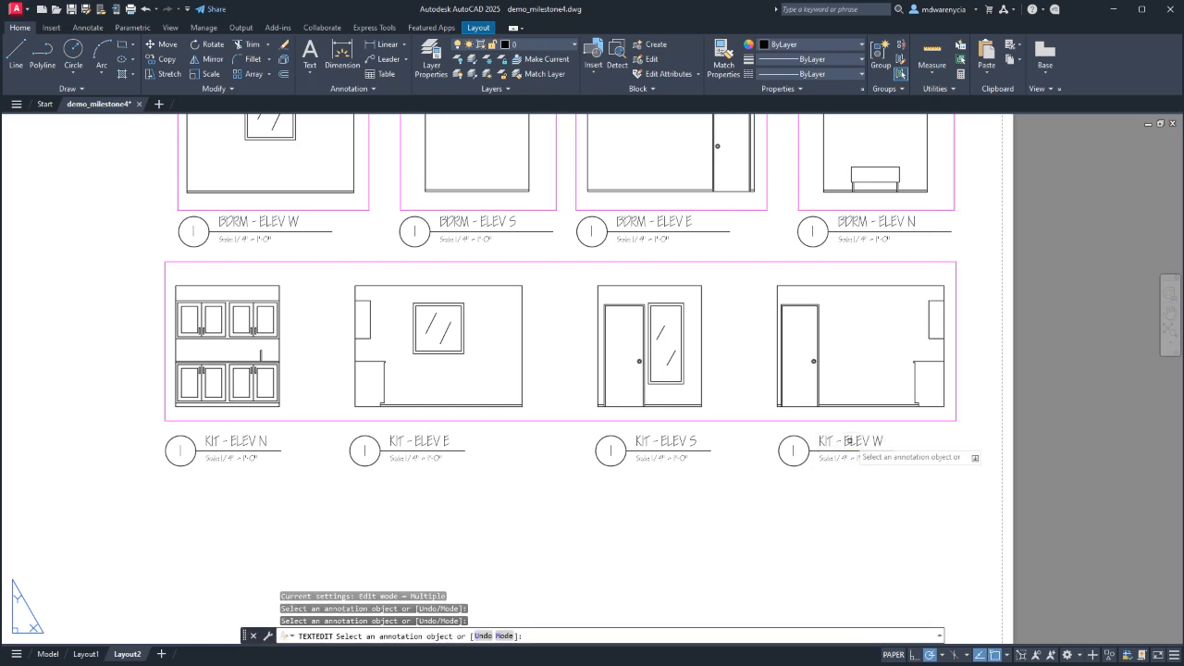
key("Escape")
key("Escape")
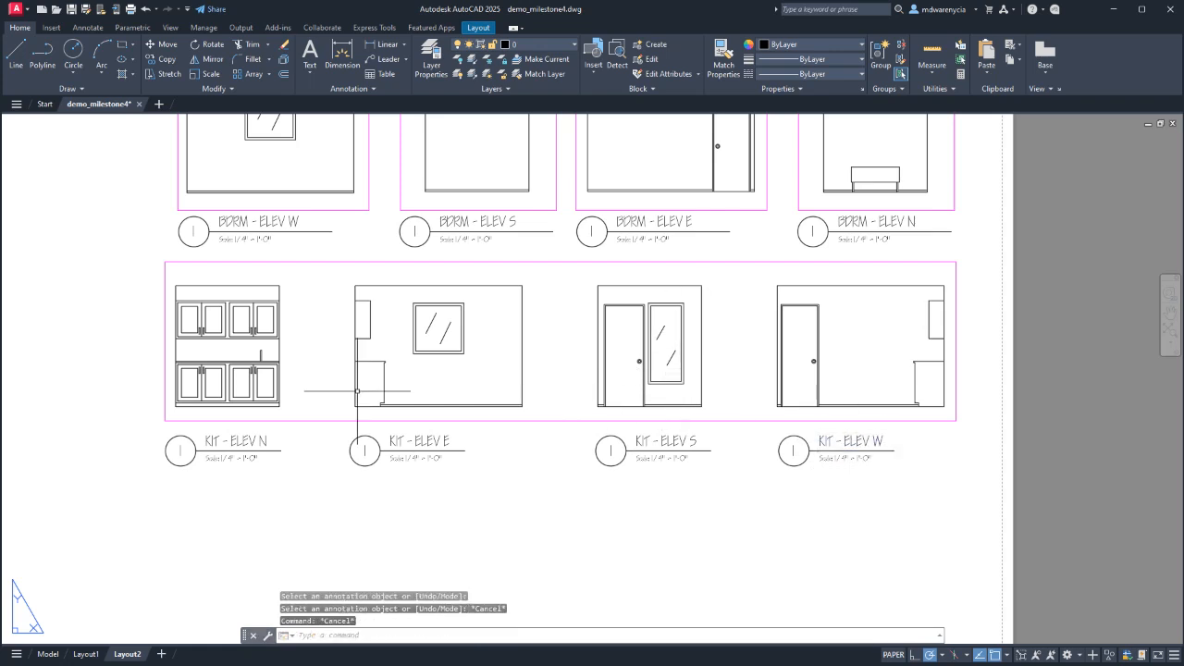
Number the KIT - ELEV E, KIT - ELEV S and KIT - ELEV W tags 2, 3 and 4.
middle_click_drag(786, 361, 821, 440)
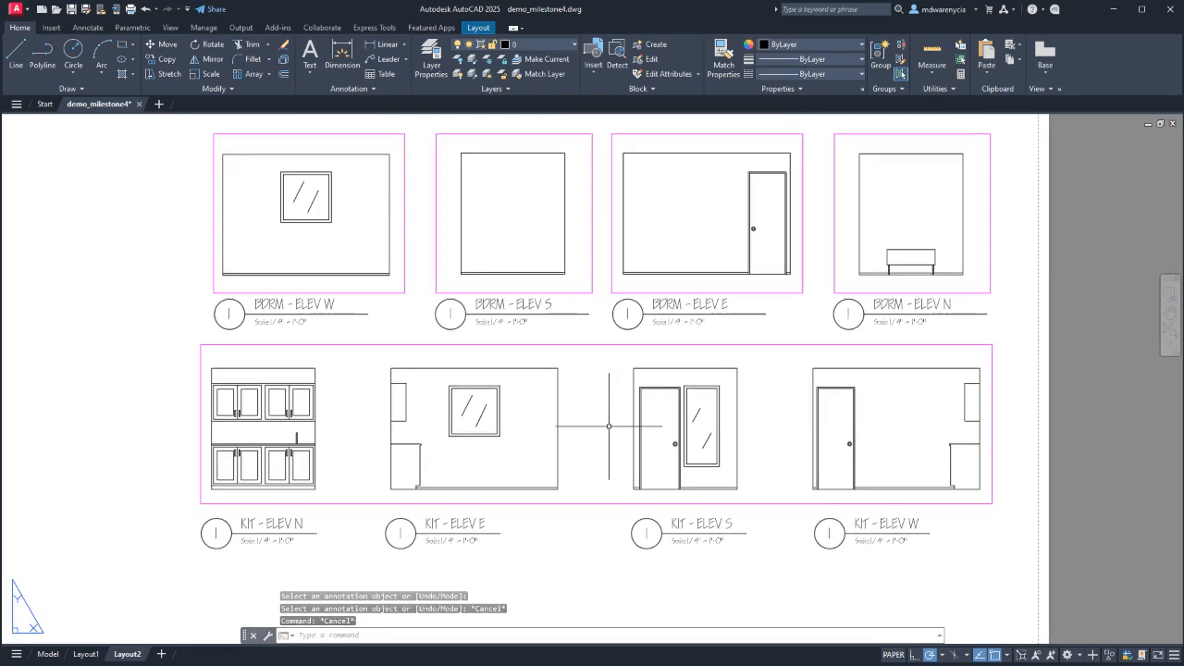
double_click(401, 535)
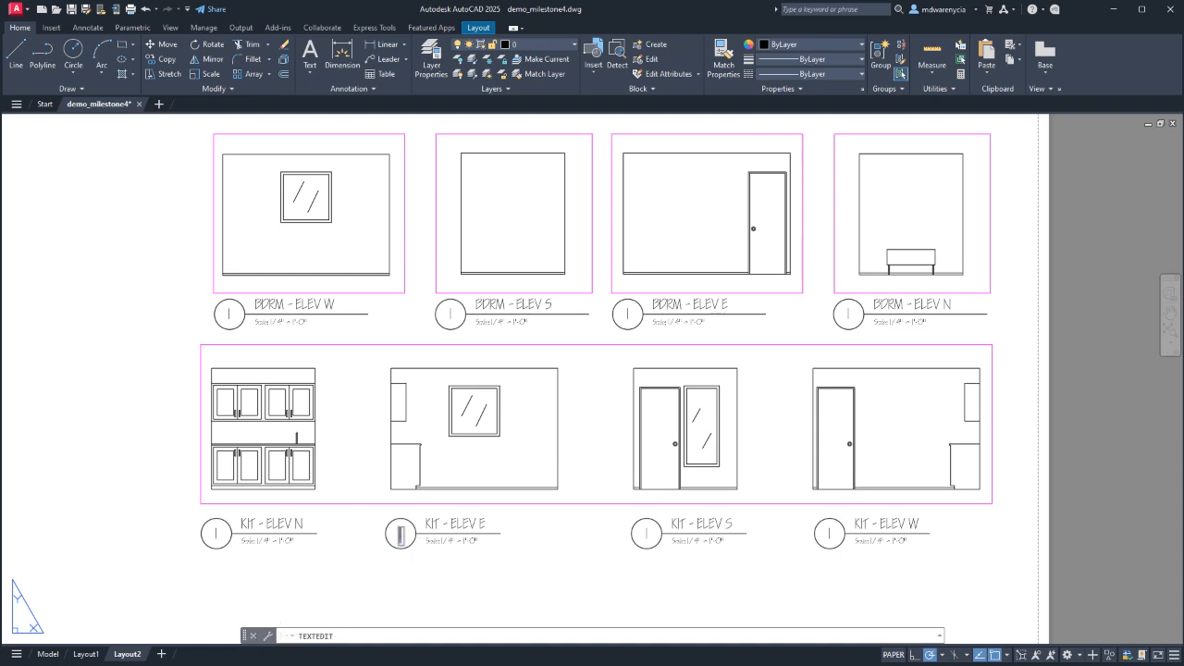
type("2")
key("Return")
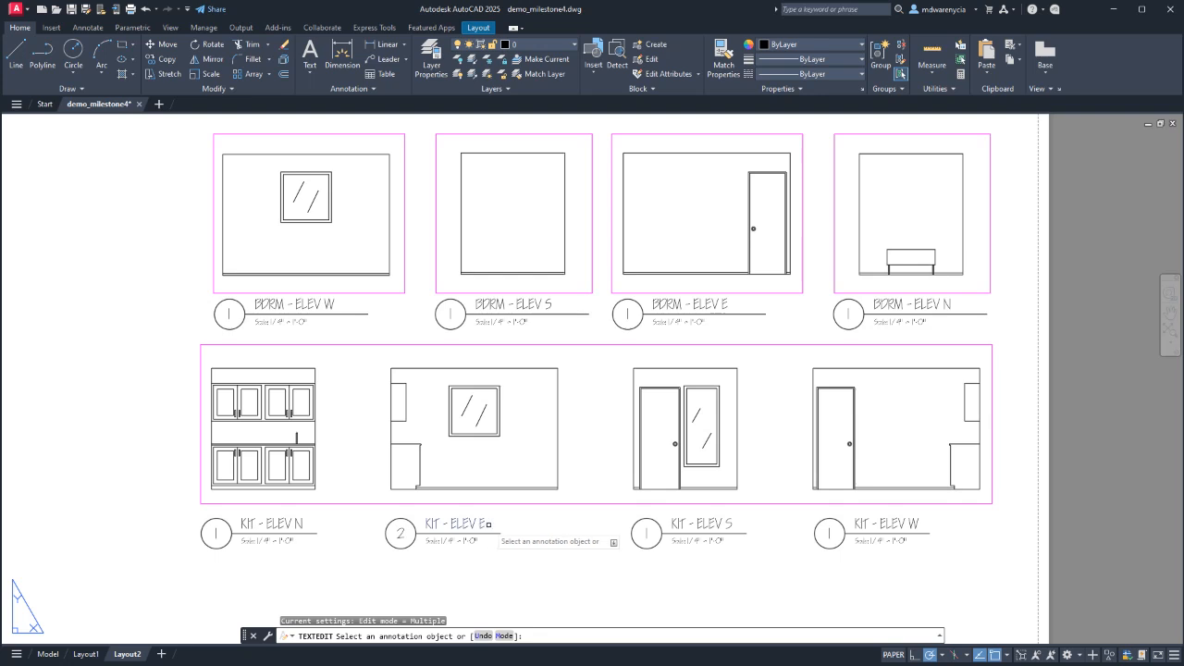
key("Escape")
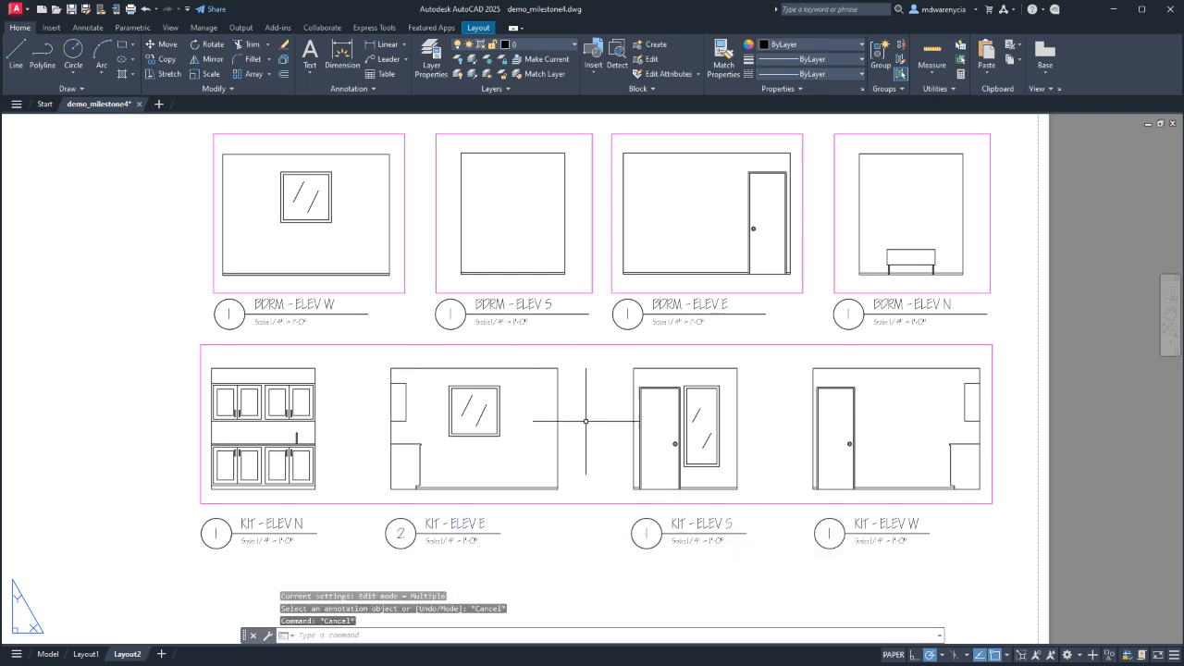
double_click(647, 535)
type("3")
key("Return")
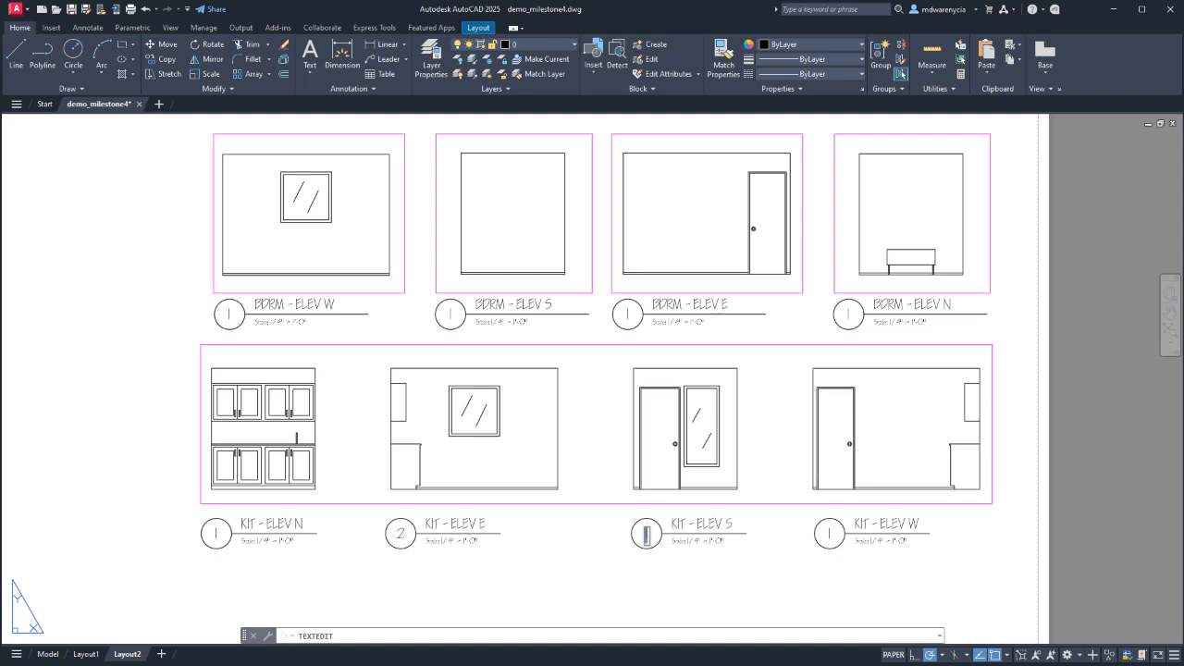
left_click(830, 534)
type("4")
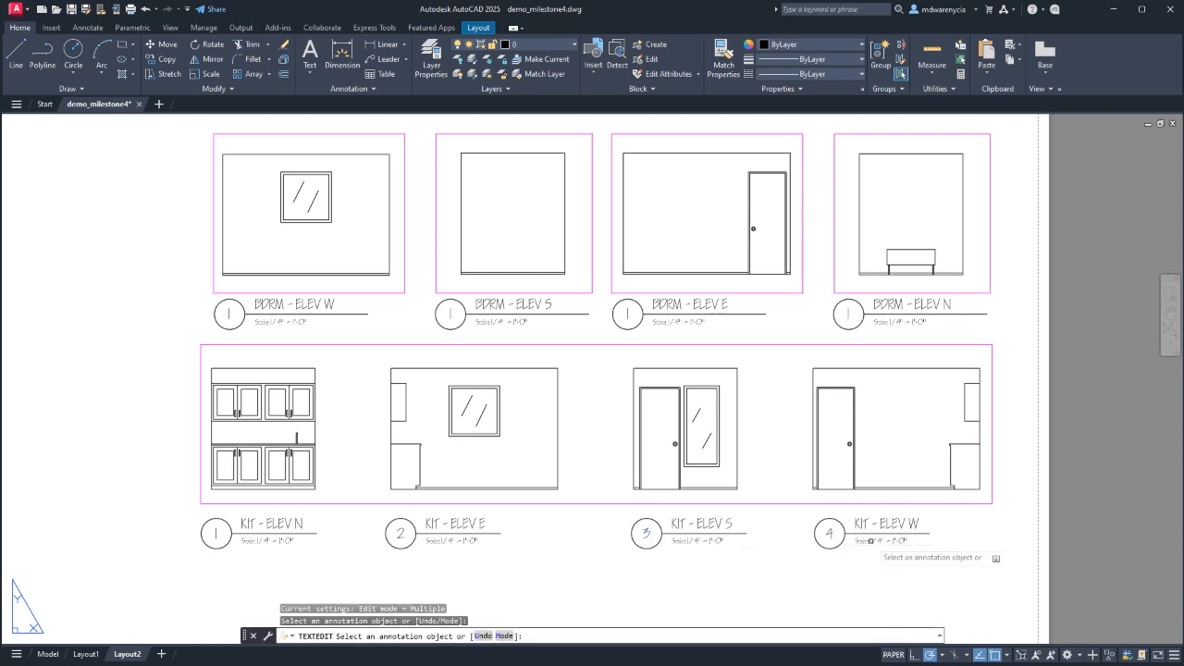
key("Return")
key("Escape")
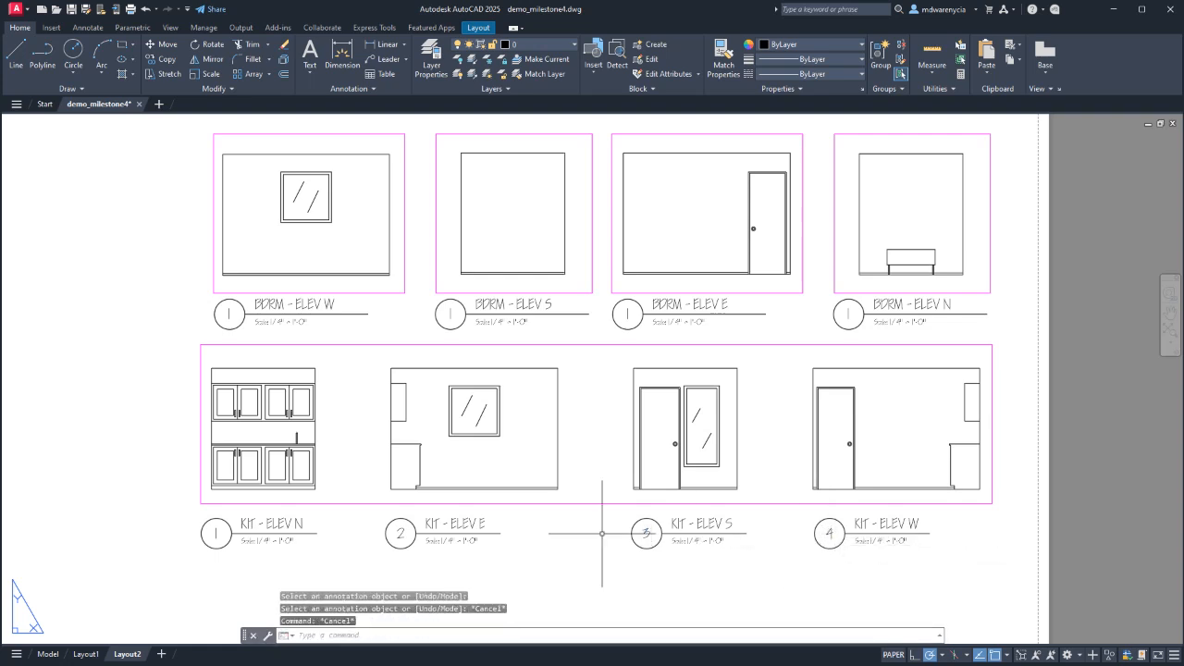
Turn on the elevations layer in model space and inspect the elevation markers on the floor plan.
left_click(48, 654)
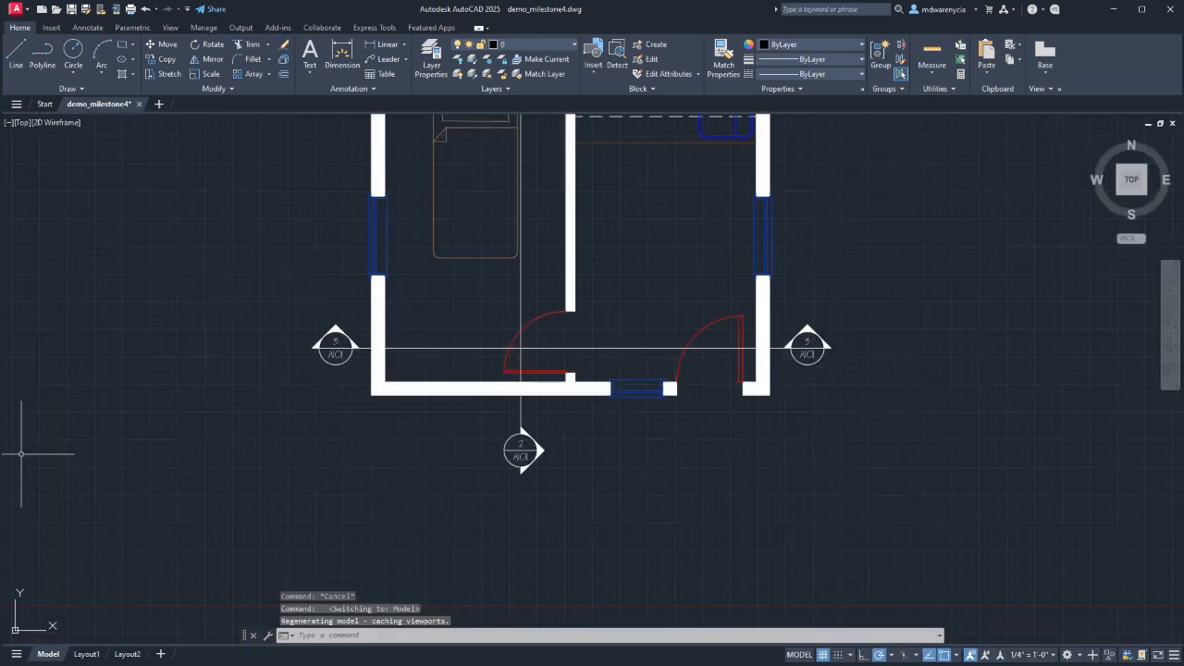
left_click(532, 44)
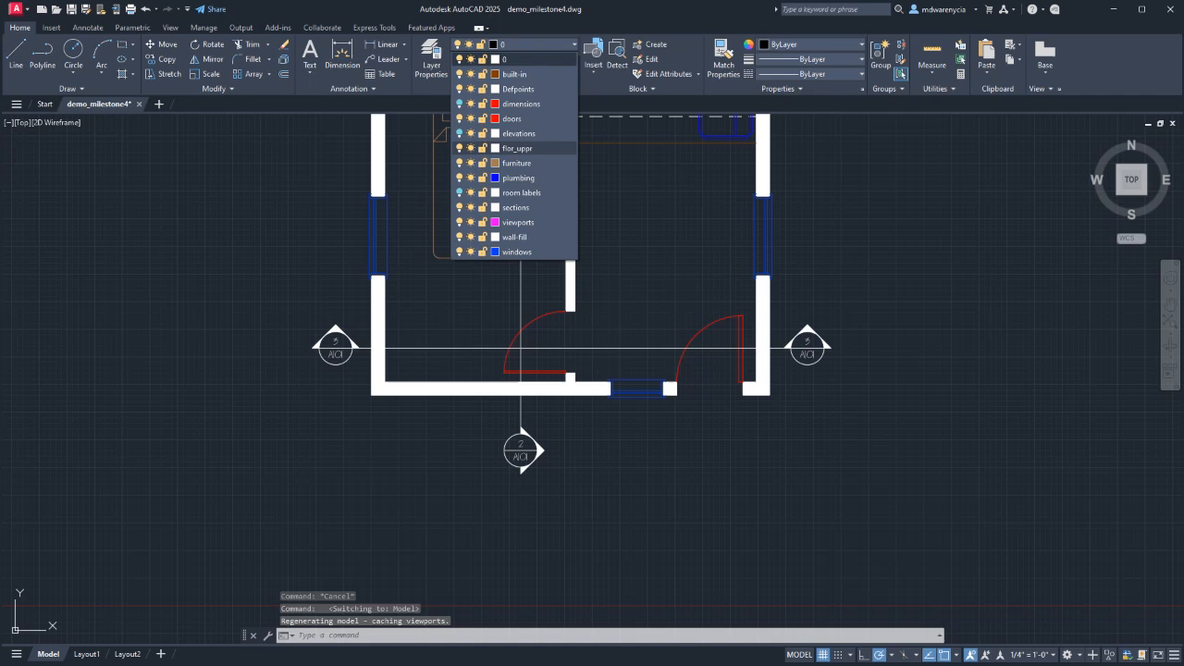
left_click(459, 133)
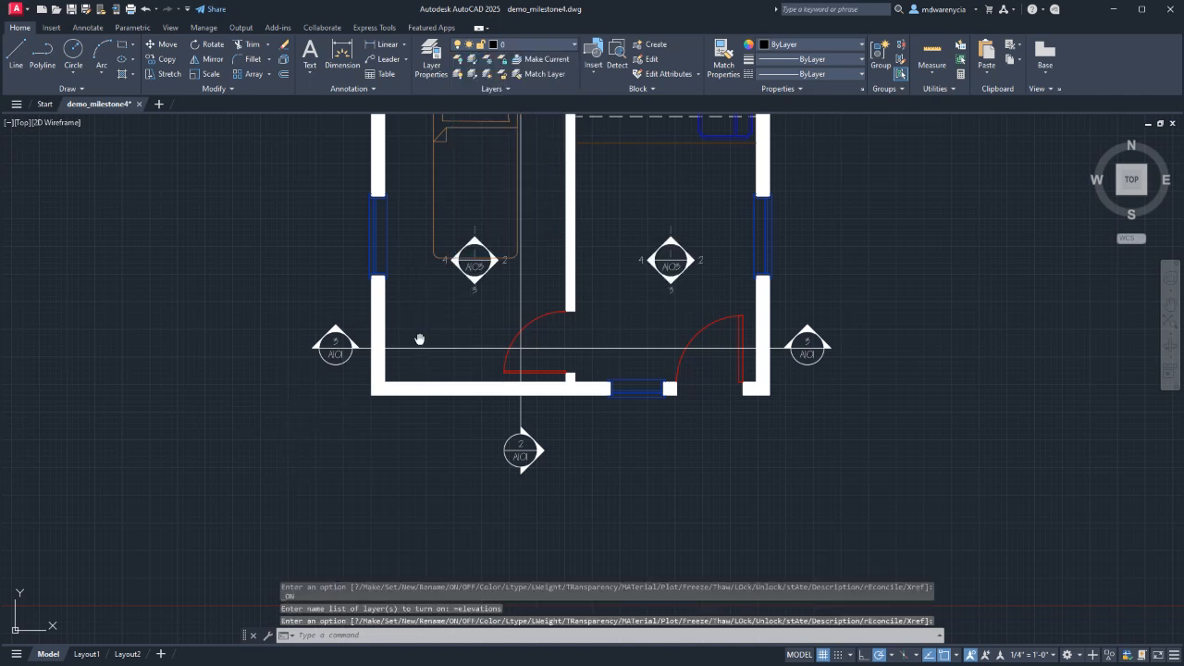
scroll(420, 340, "up", 2)
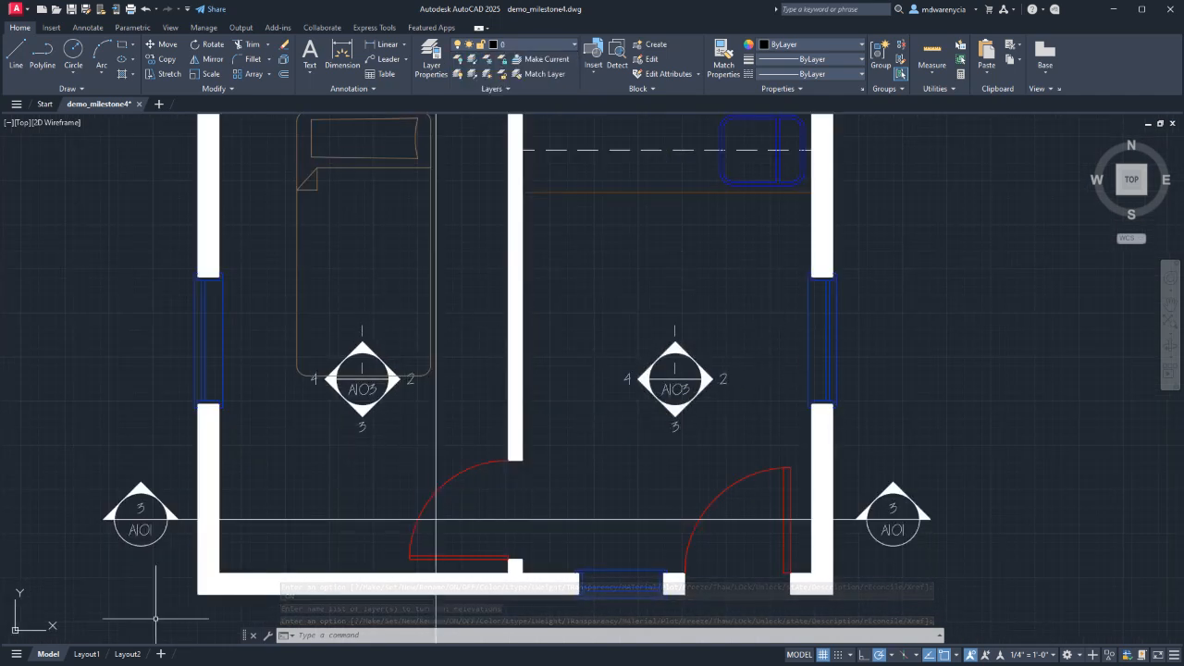
Return to the elevations sheet and number the BDRM - ELEV E title tag 2.
left_click(86, 654)
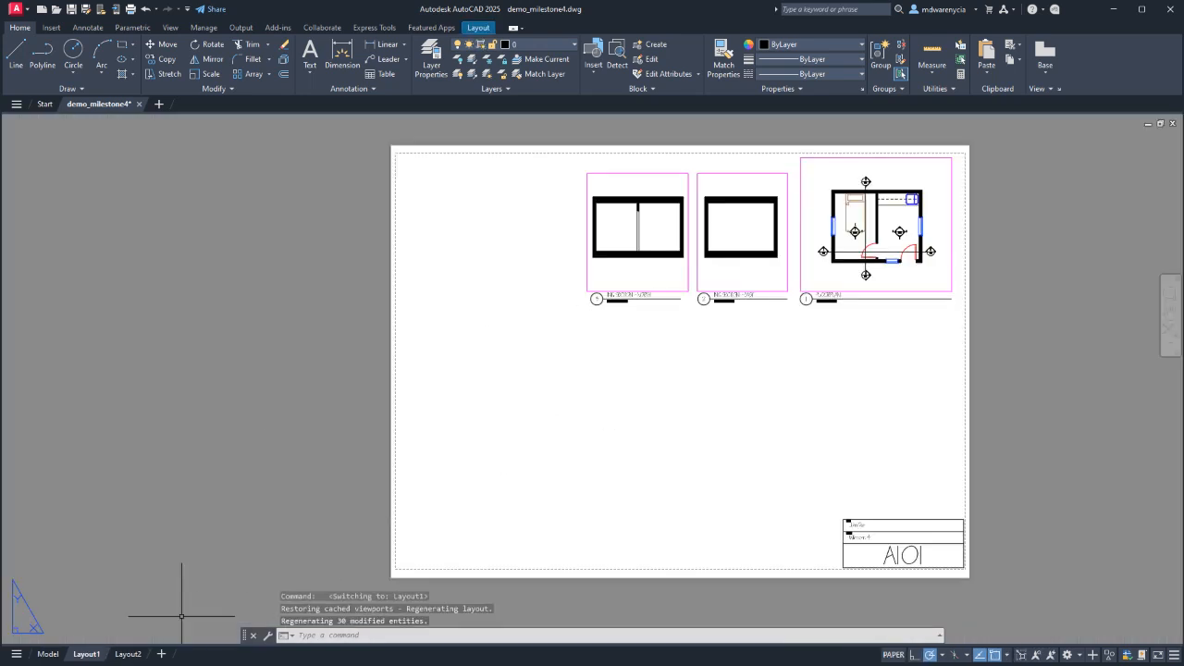
left_click(128, 654)
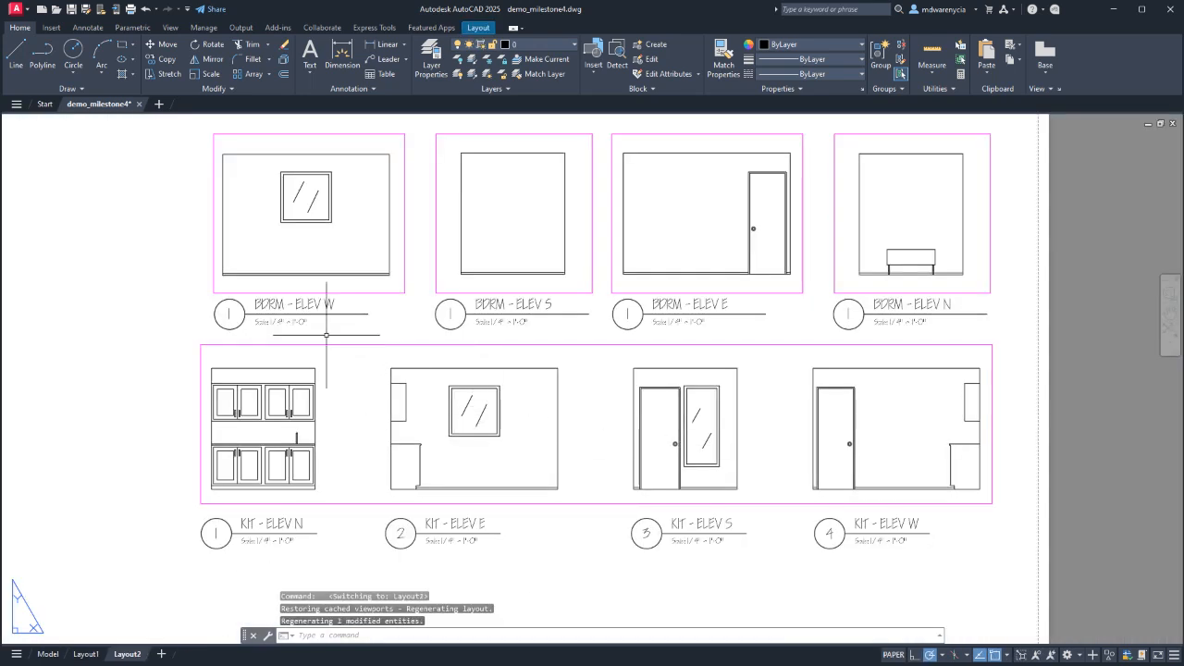
left_click(623, 313)
left_click(626, 315)
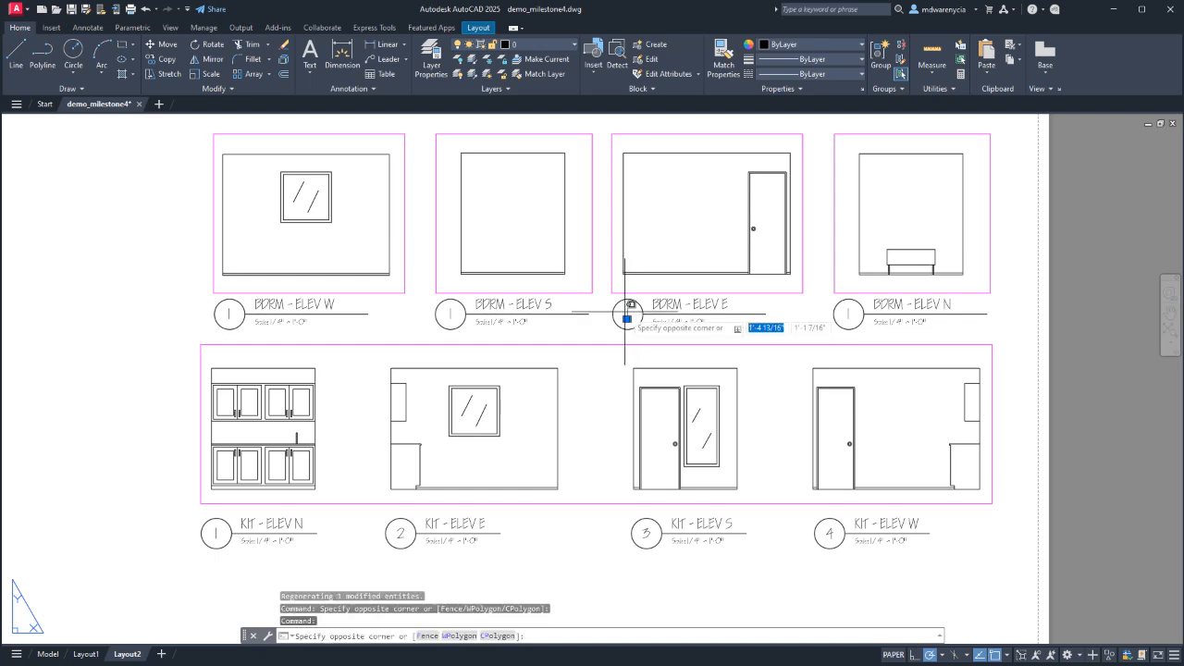
left_click(623, 310)
double_click(626, 315)
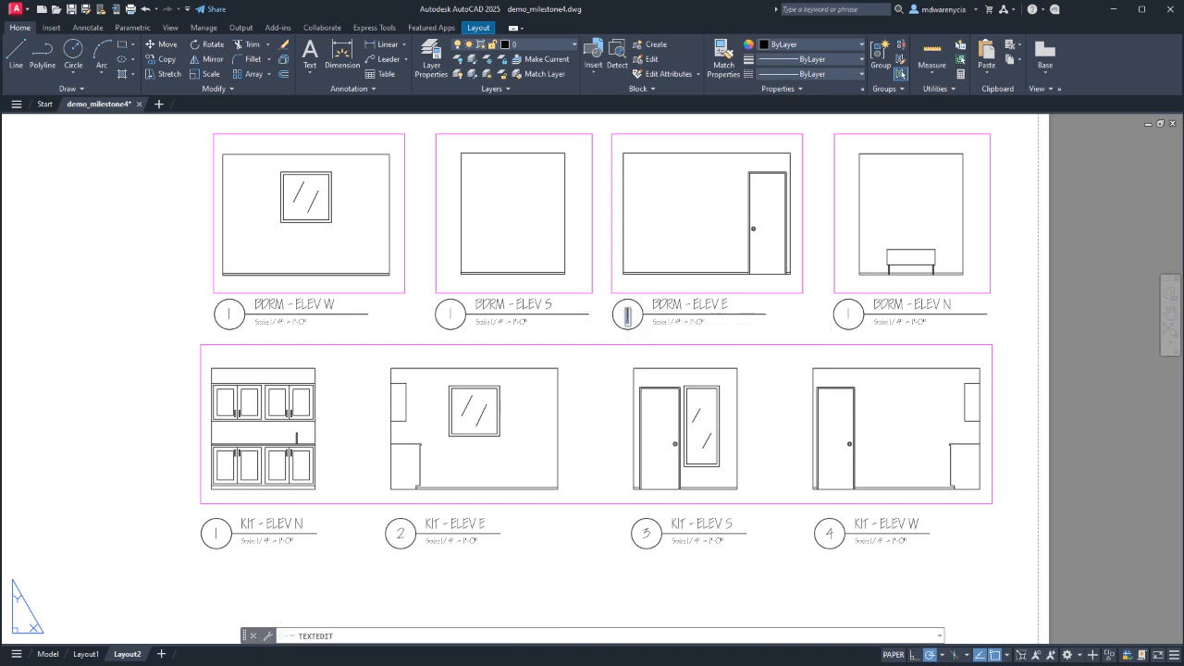
type("2")
key("Return")
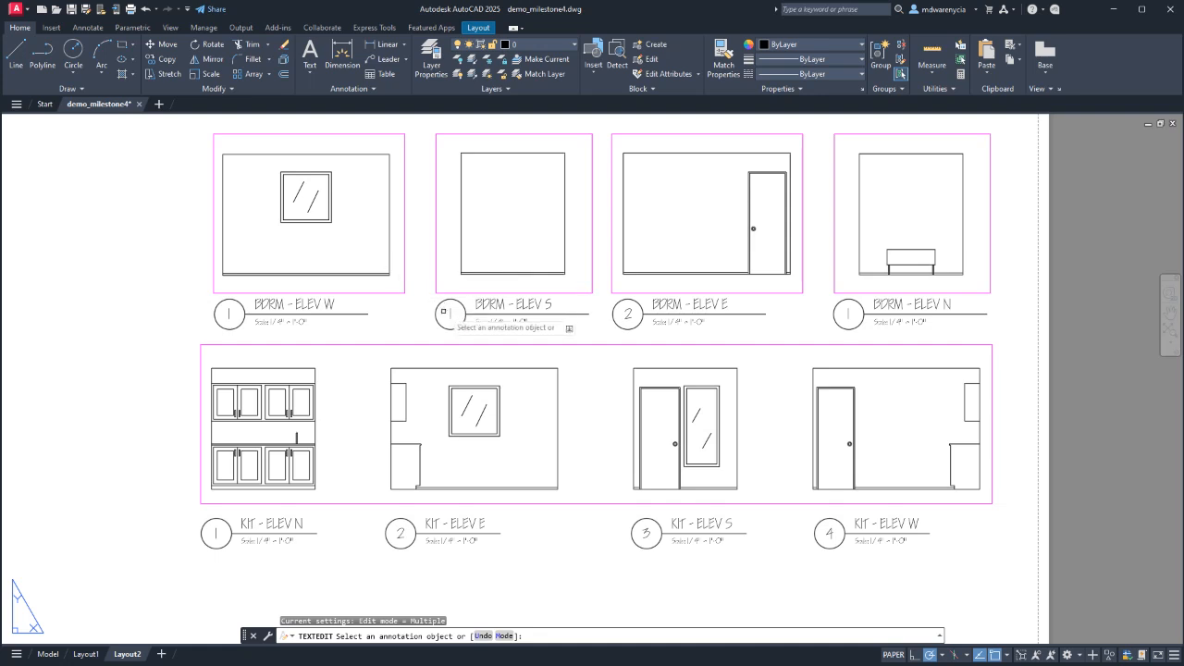
Number the BDRM - ELEV S tag 3 and the BDRM - ELEV W tag 4.
left_click(452, 314)
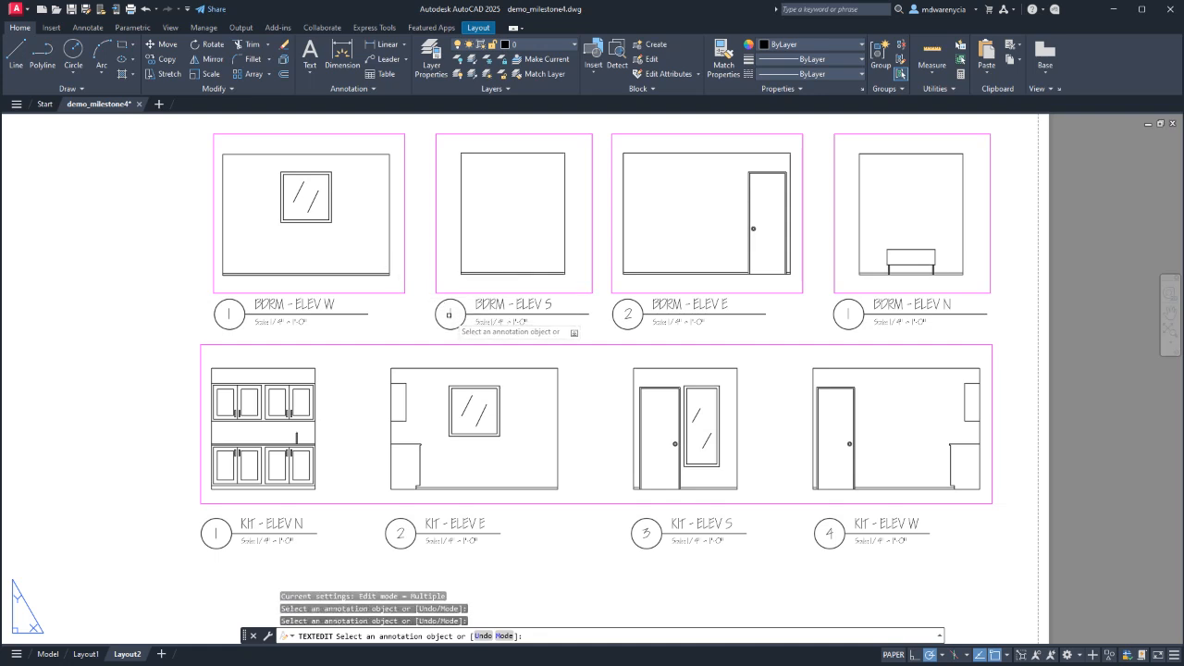
left_click(449, 313)
type("3")
key("Return")
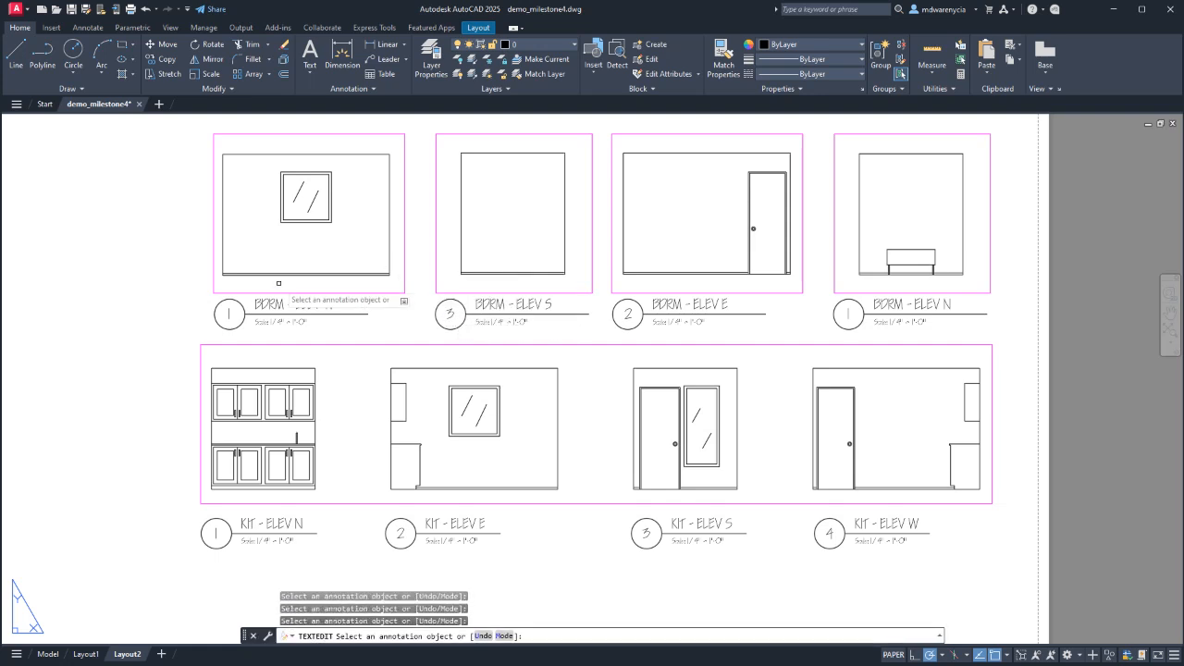
left_click(228, 313)
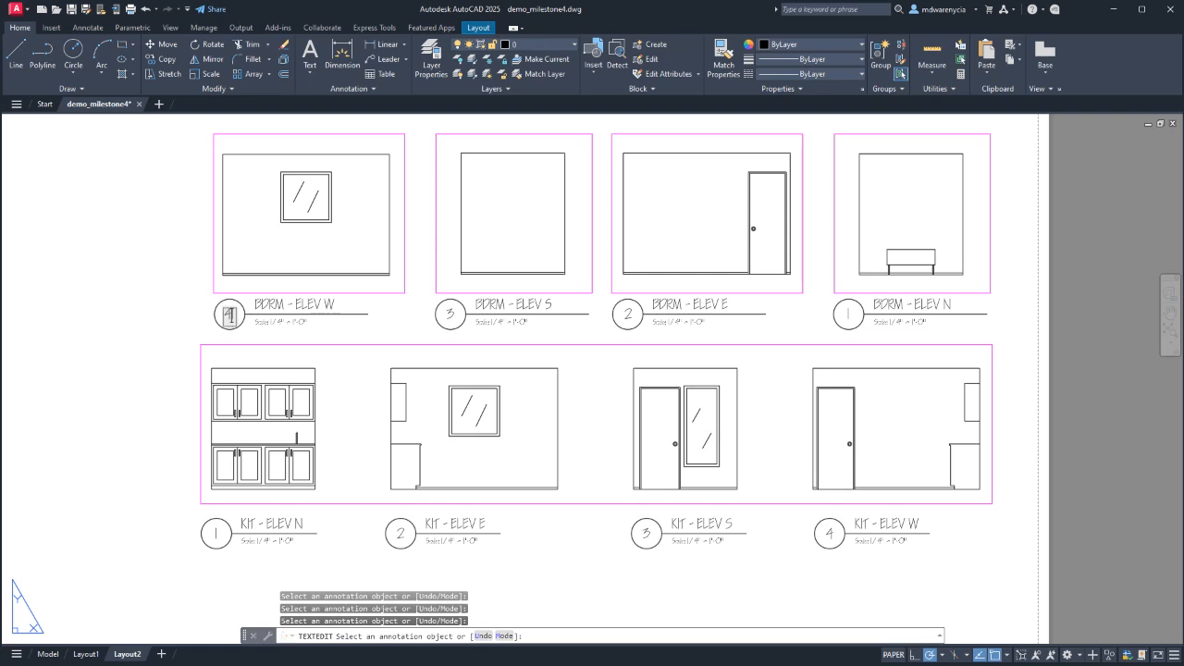
type("4")
key("Return")
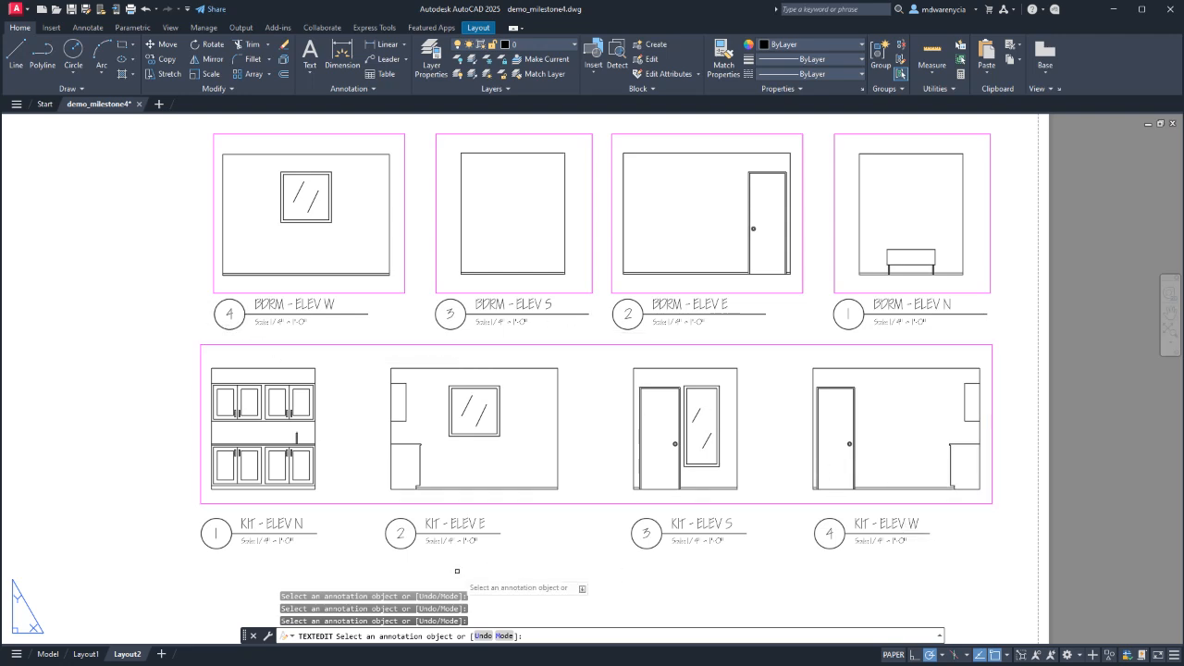
key("Escape")
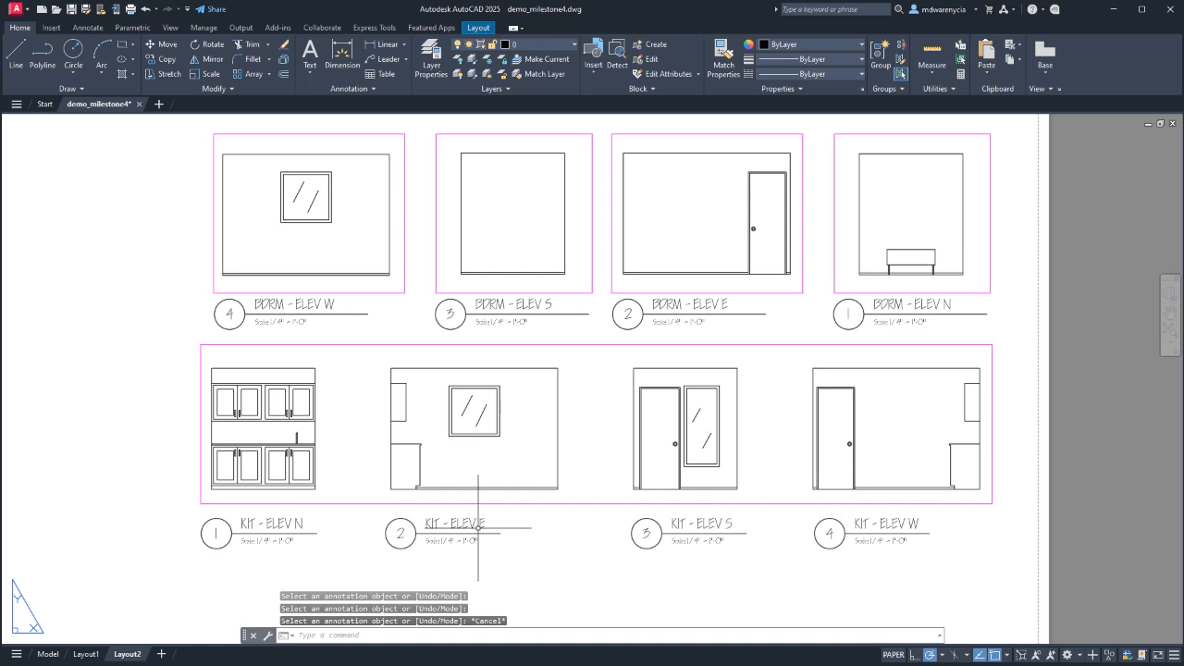
key("Escape")
key("Escape")
key("Escape")
Stretch the title line of the KIT - ELEV E tag to the elevation's right edge, about 2 3/8" long.
left_click(500, 534)
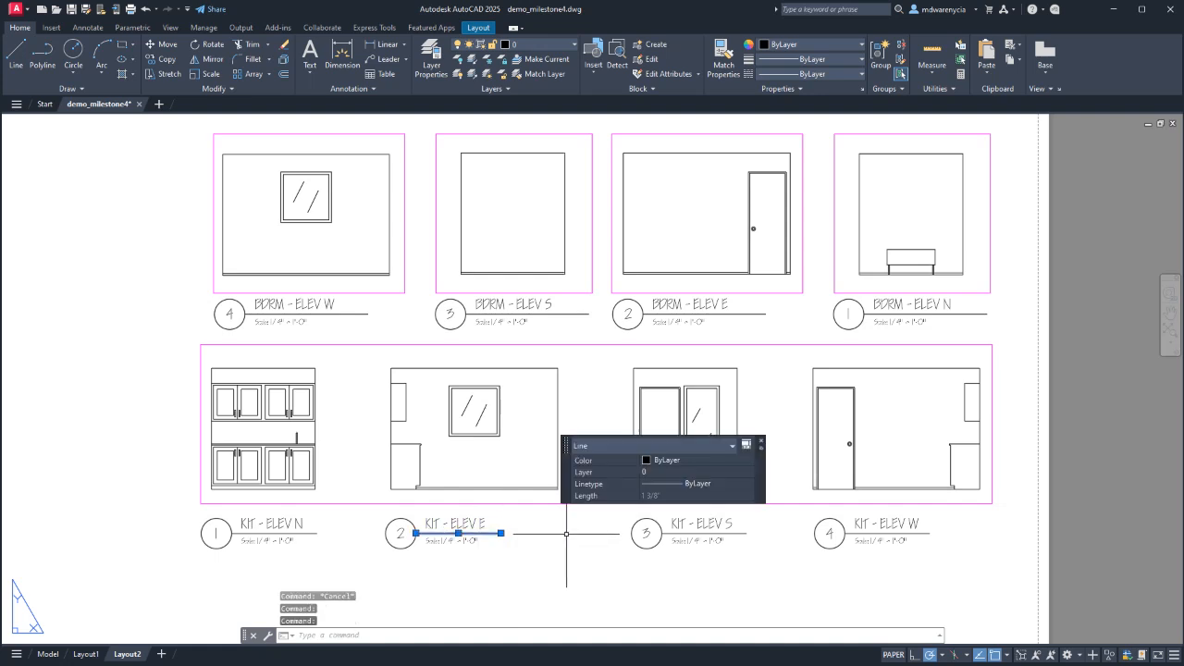
left_click(507, 533)
left_click(514, 536)
left_click(501, 532)
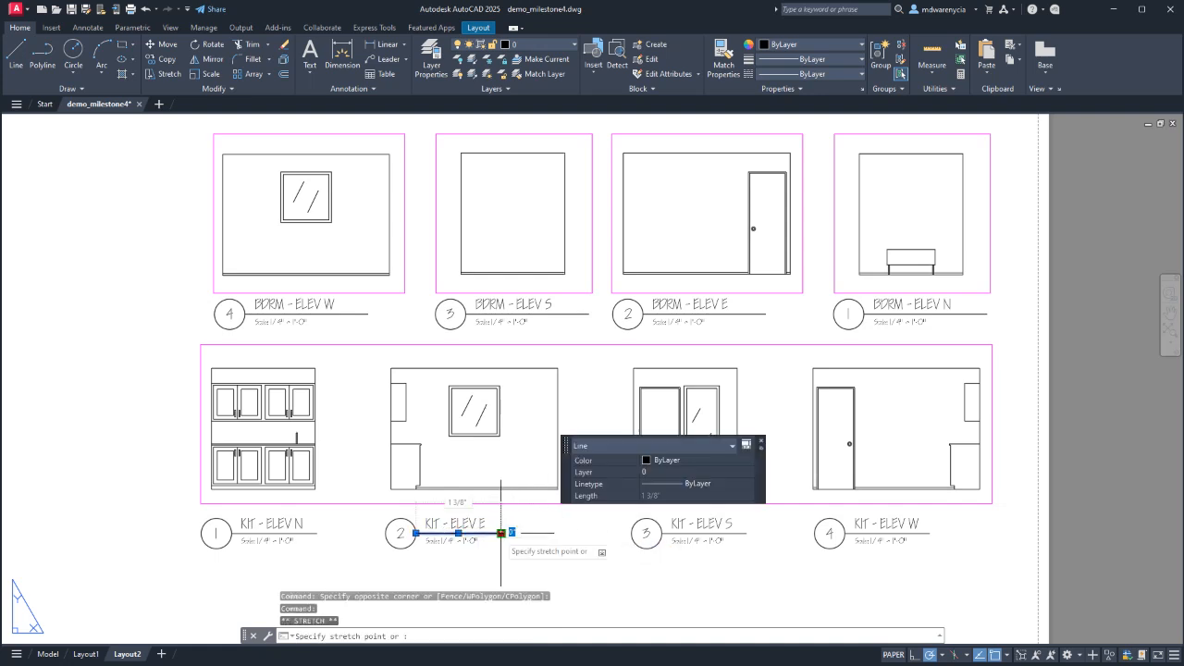
left_click(558, 535)
middle_click_drag(623, 547, 391, 536)
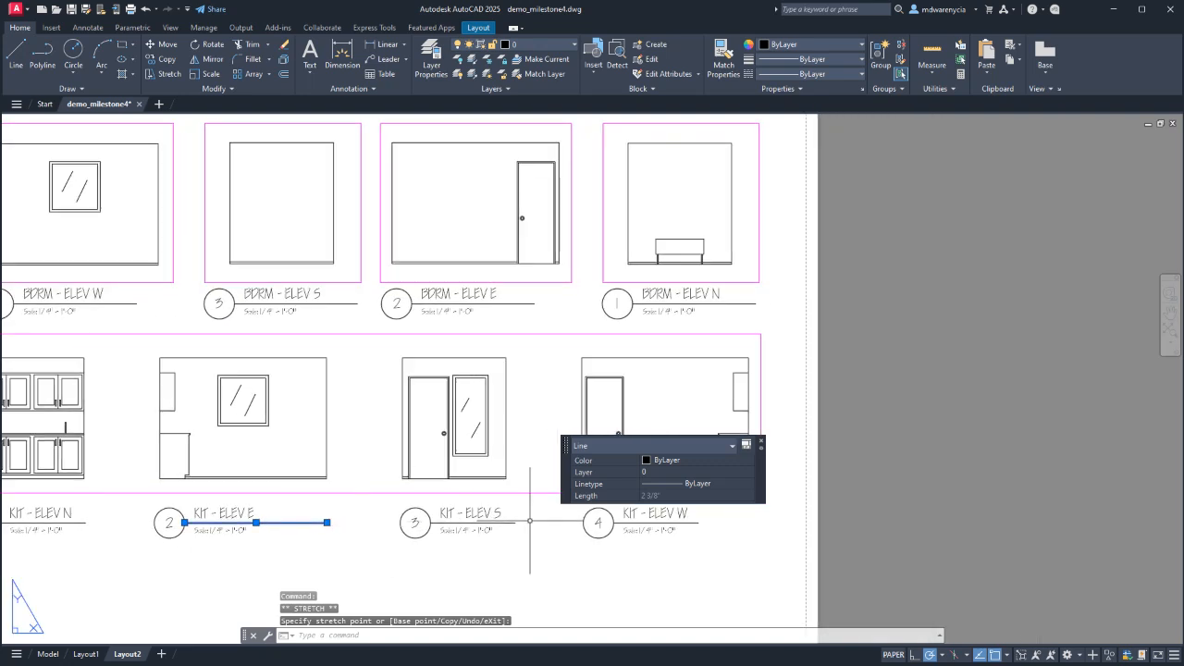
Stretch the title line of the KIT - ELEV W tag to about the right edge of its elevation.
mouse_move(534, 538)
middle_mouse_down()
mouse_move(459, 481)
mouse_move(501, 452)
mouse_move(343, 407)
middle_mouse_up()
left_click(528, 469)
left_click(517, 470)
left_click(525, 469)
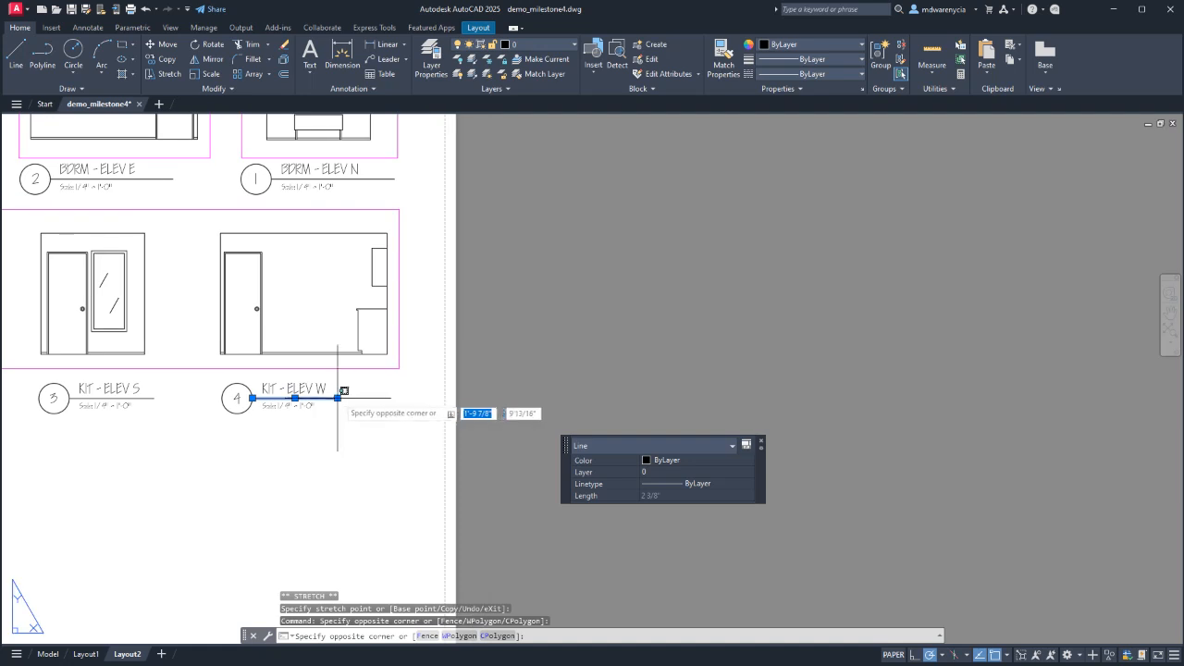
left_click(345, 400)
left_click(338, 398)
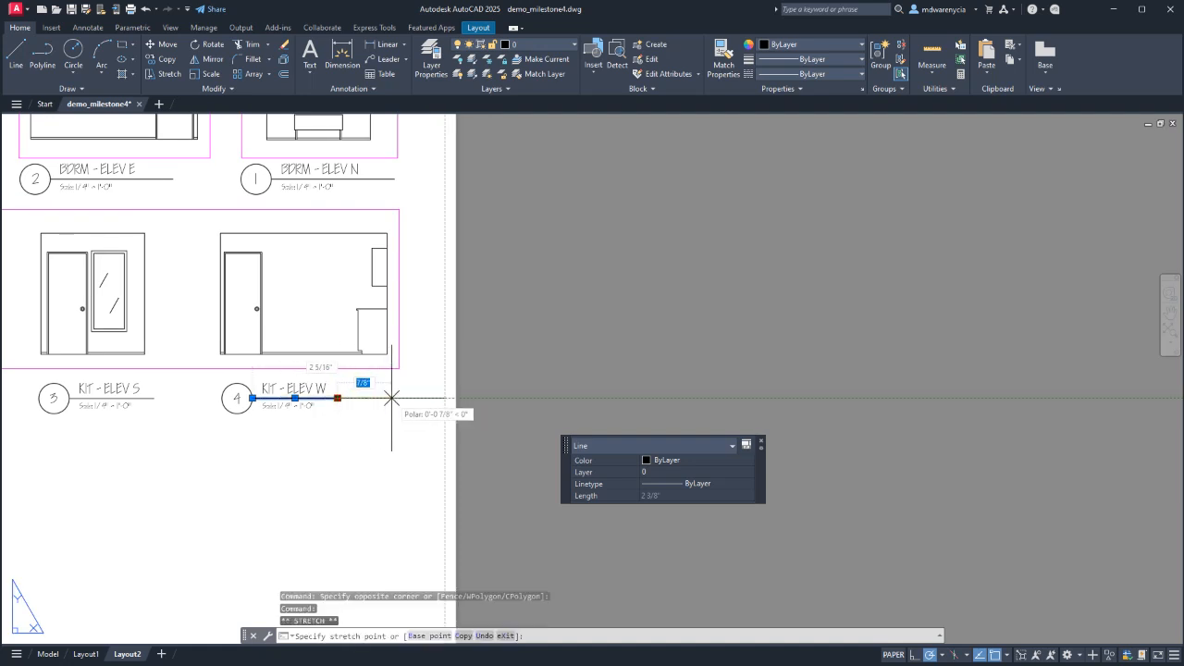
left_click(387, 397)
key("Escape")
middle_click_drag(311, 453, 832, 451)
key("Escape")
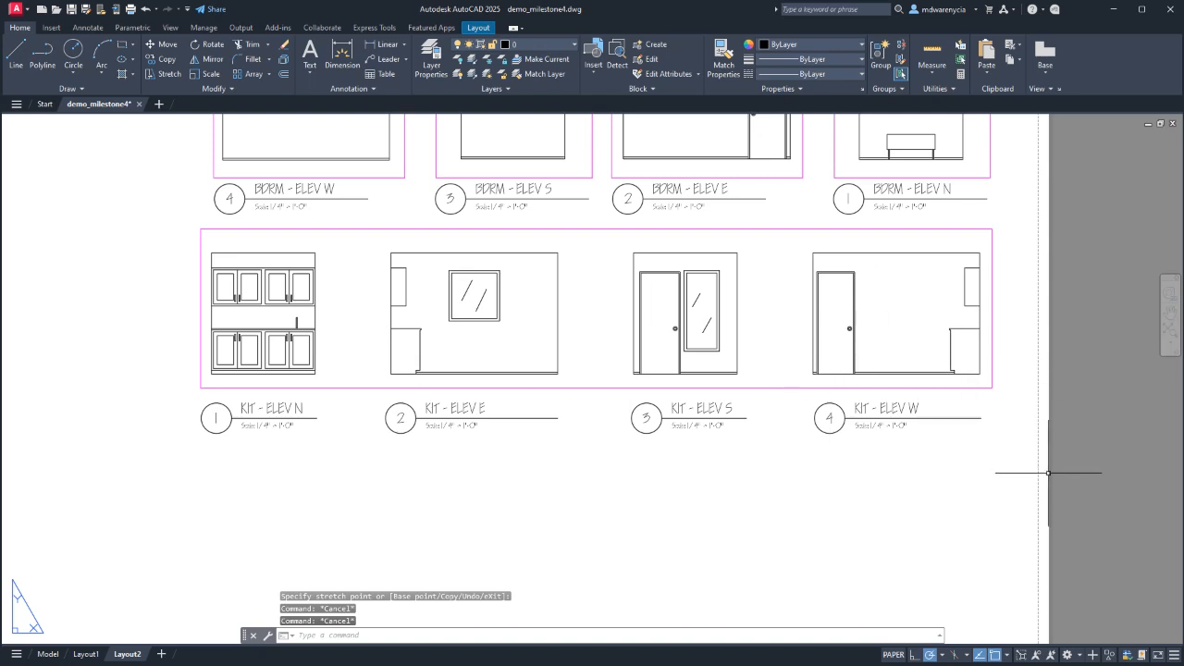
left_click(1019, 474)
left_click(268, 467)
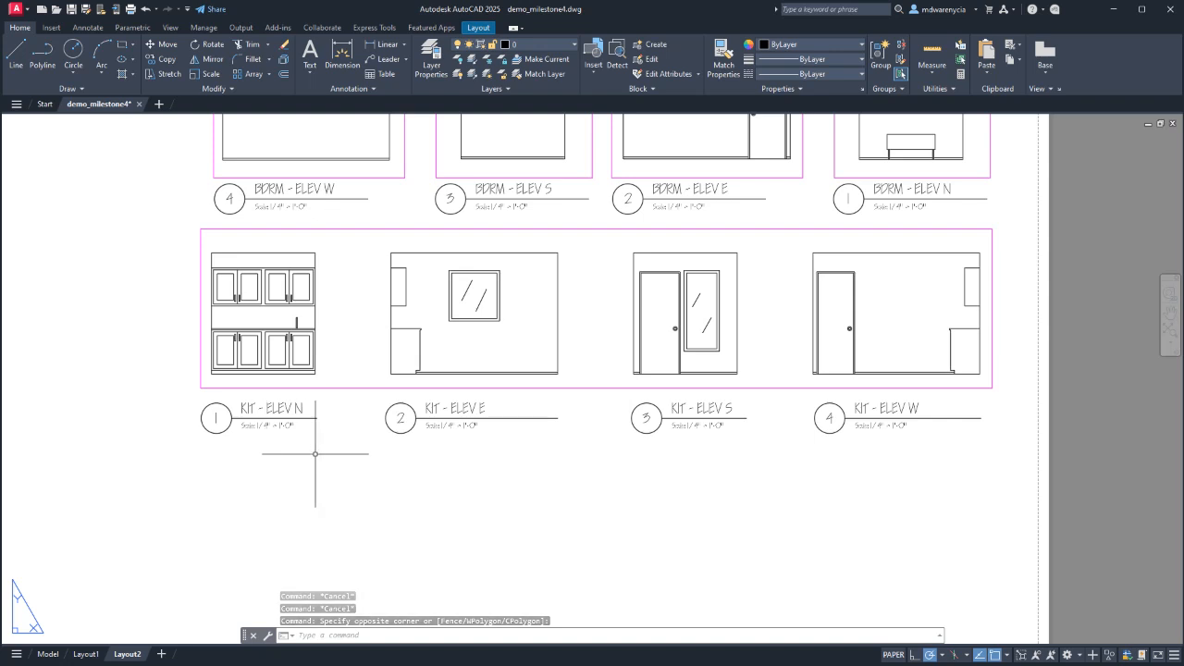
middle_click_drag(915, 439, 881, 526)
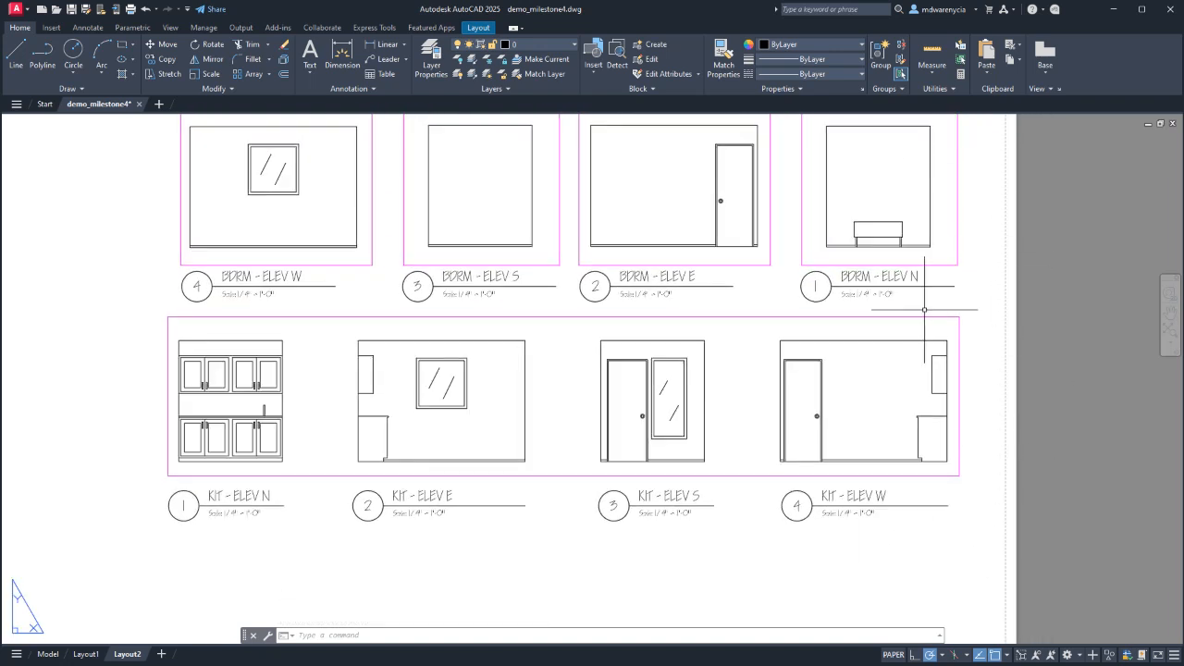
In model space, set the PAGE_NUM attribute of the bedroom elevation marker to A102.
left_click(48, 654)
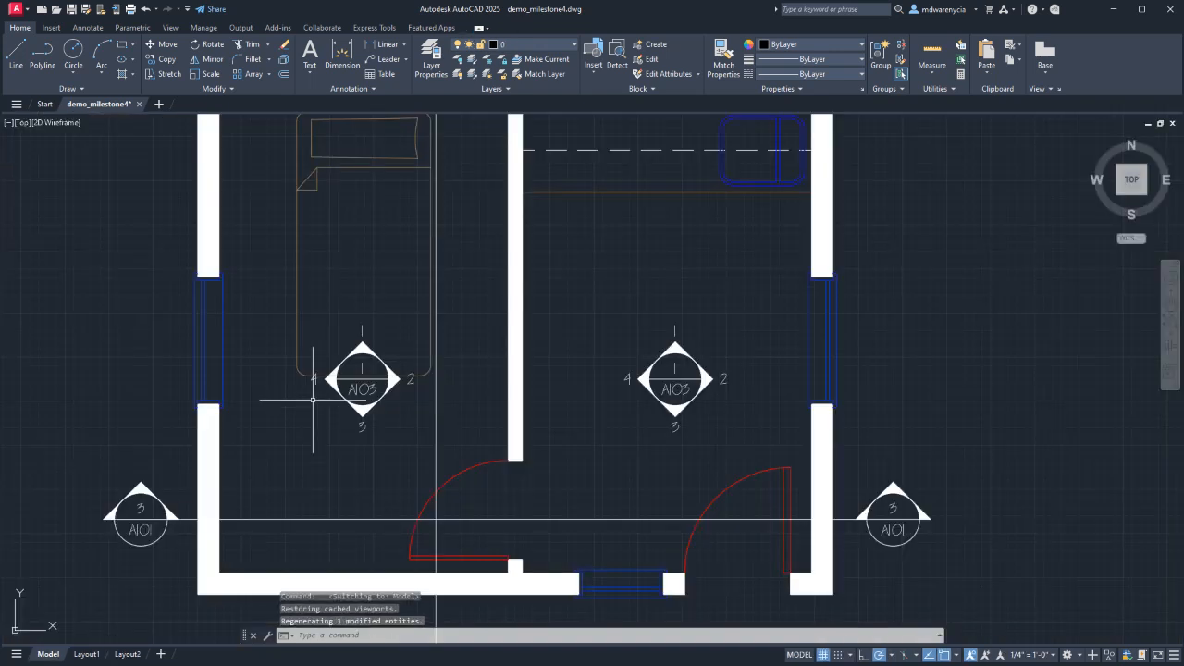
left_click(368, 386)
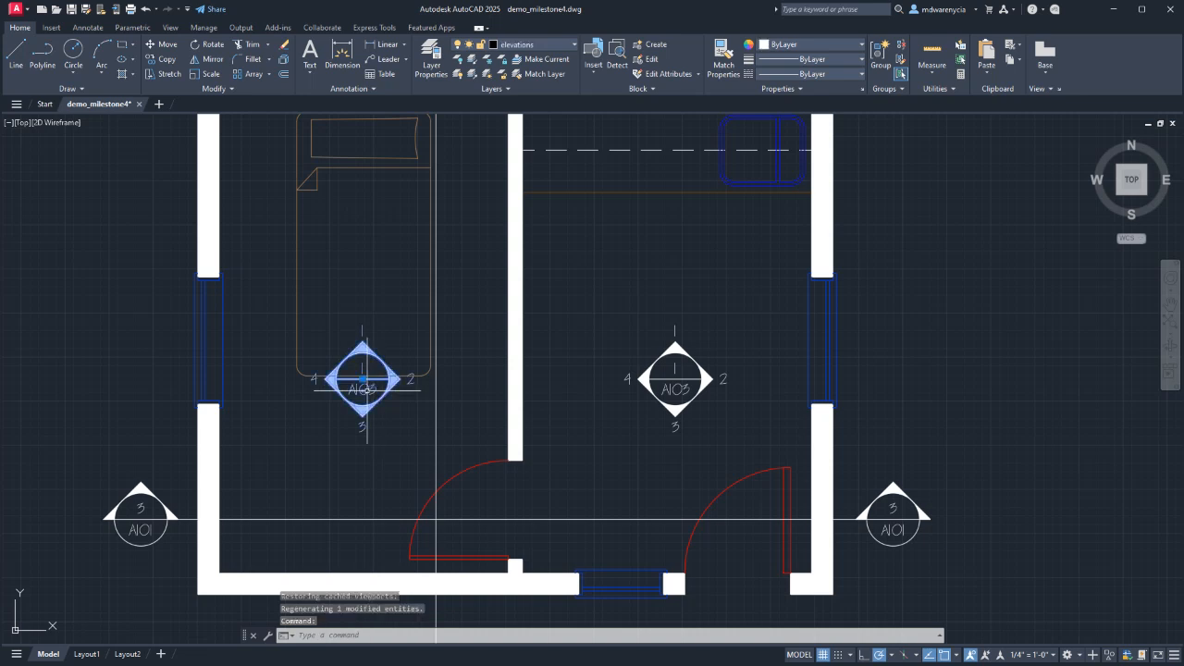
type("PROP")
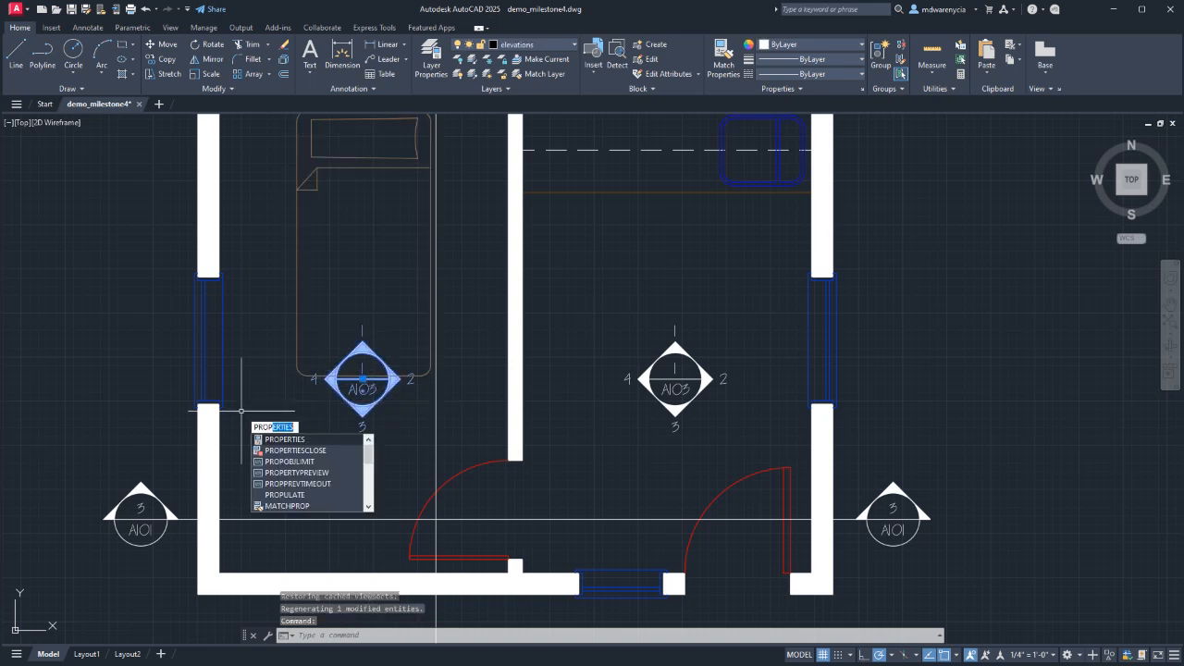
key("Return")
left_click(139, 448)
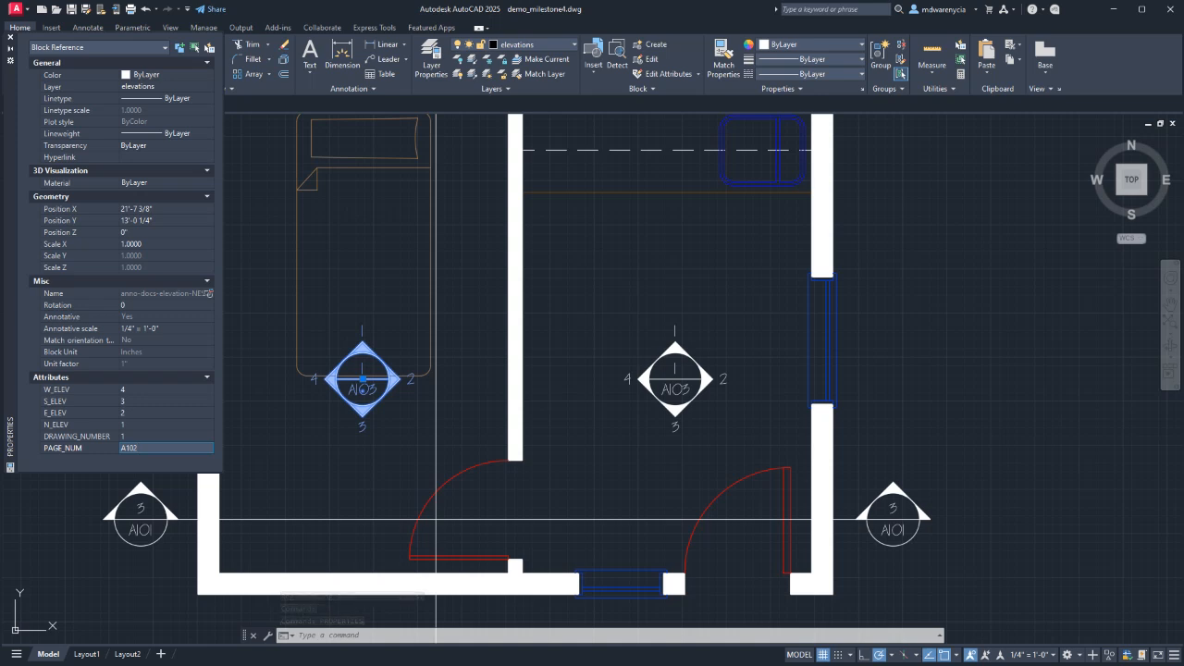
key("Escape")
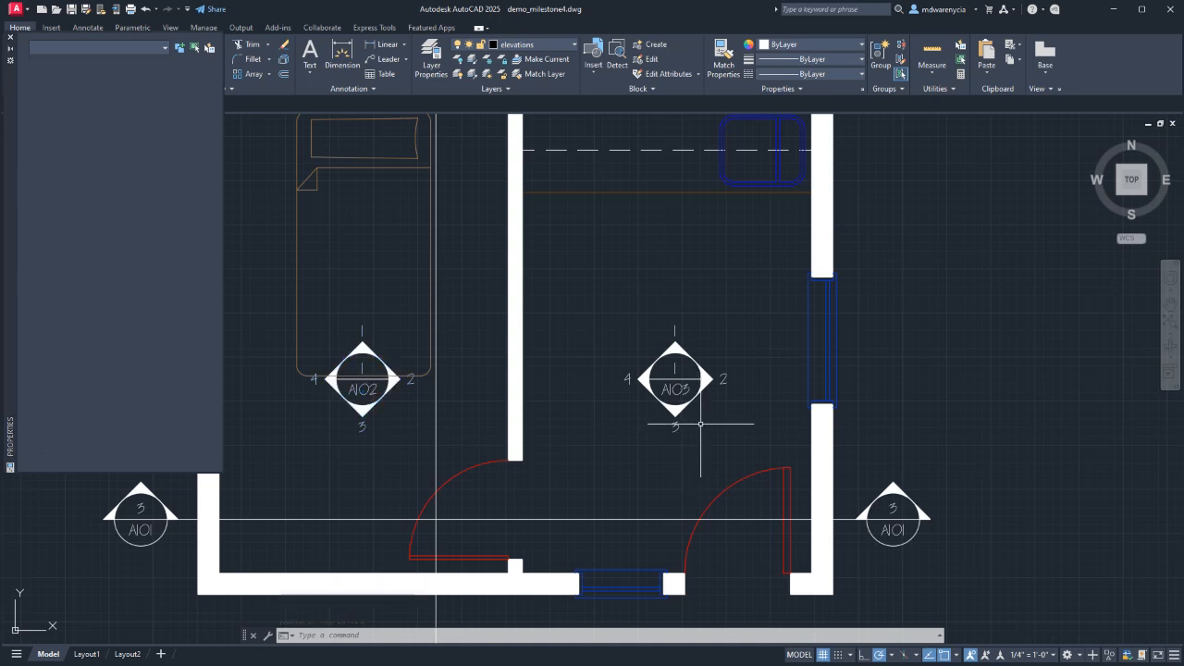
Set the kitchen elevation marker's PAGE_NUM to A102 and its DRAWING_NUMBER to 2, and close the properties.
left_click(659, 386)
left_click(138, 448)
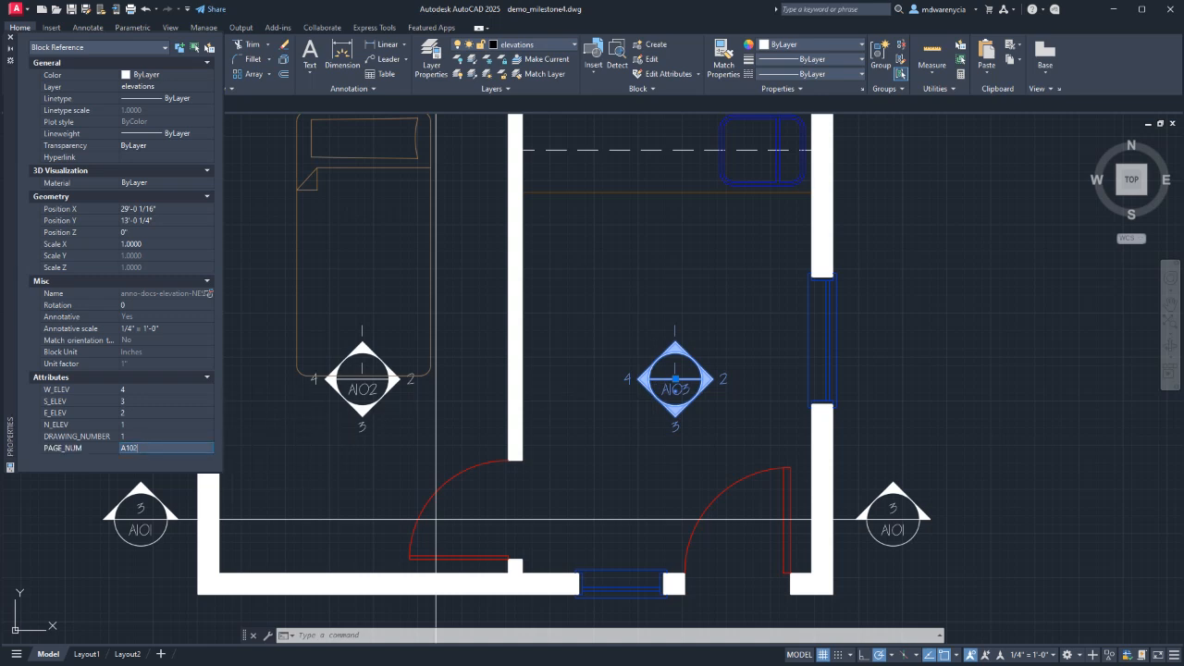
left_click(139, 436)
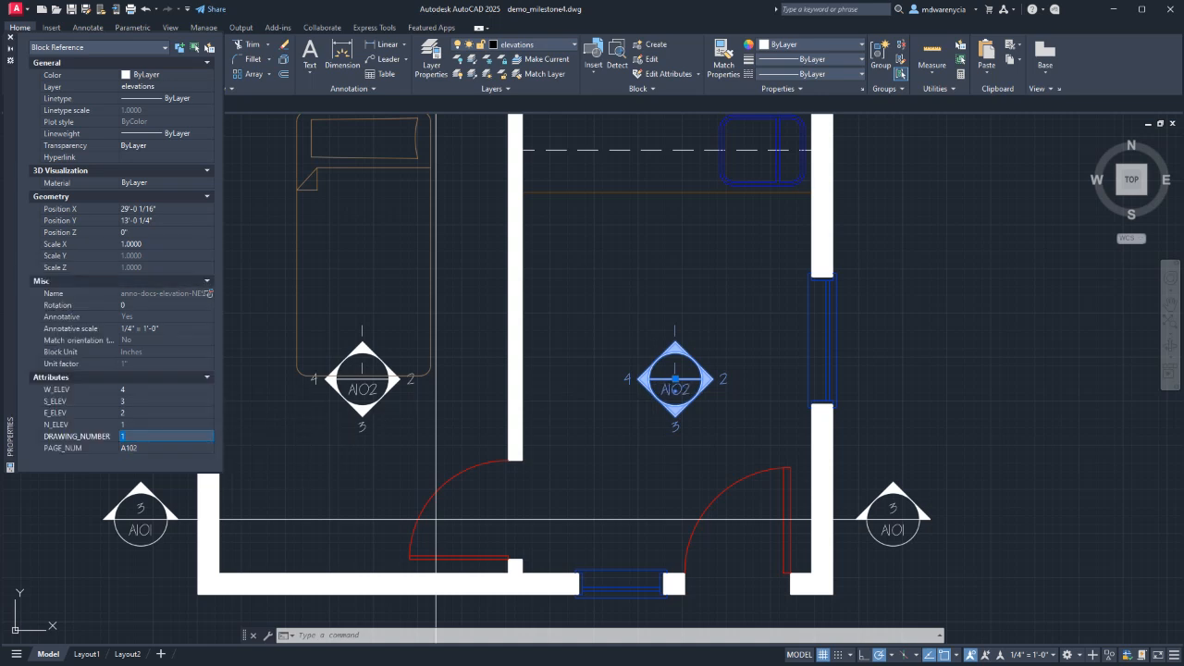
key("Tab")
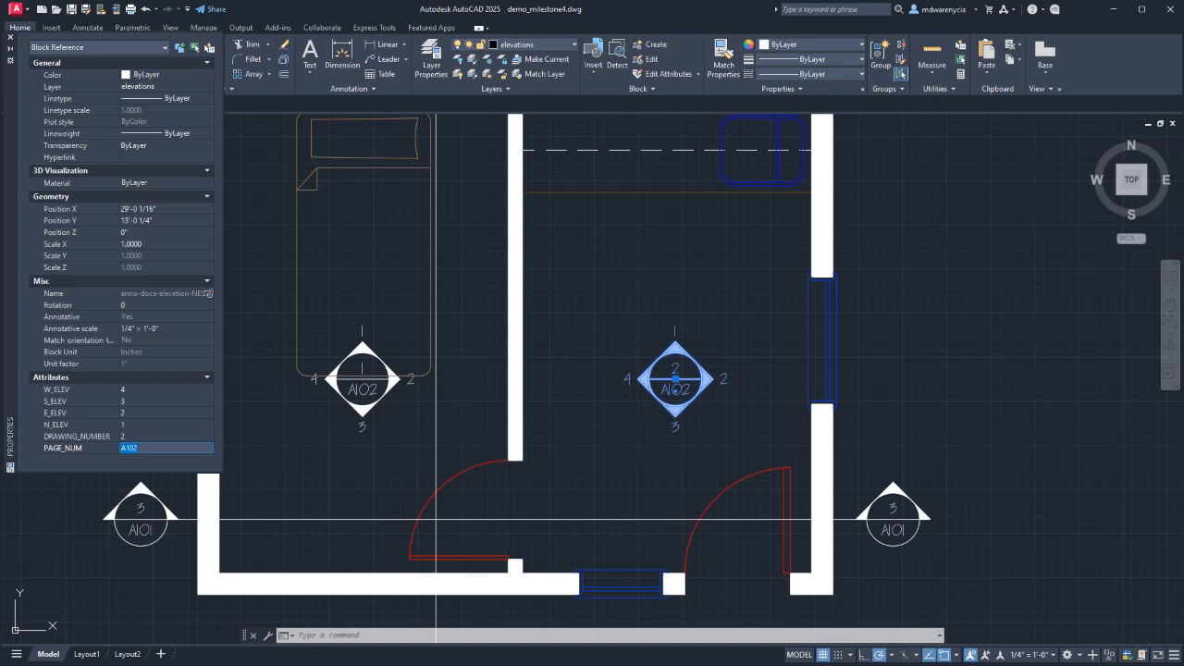
key("Escape")
middle_click_drag(595, 445, 598, 299)
scroll(591, 302, "down", 1)
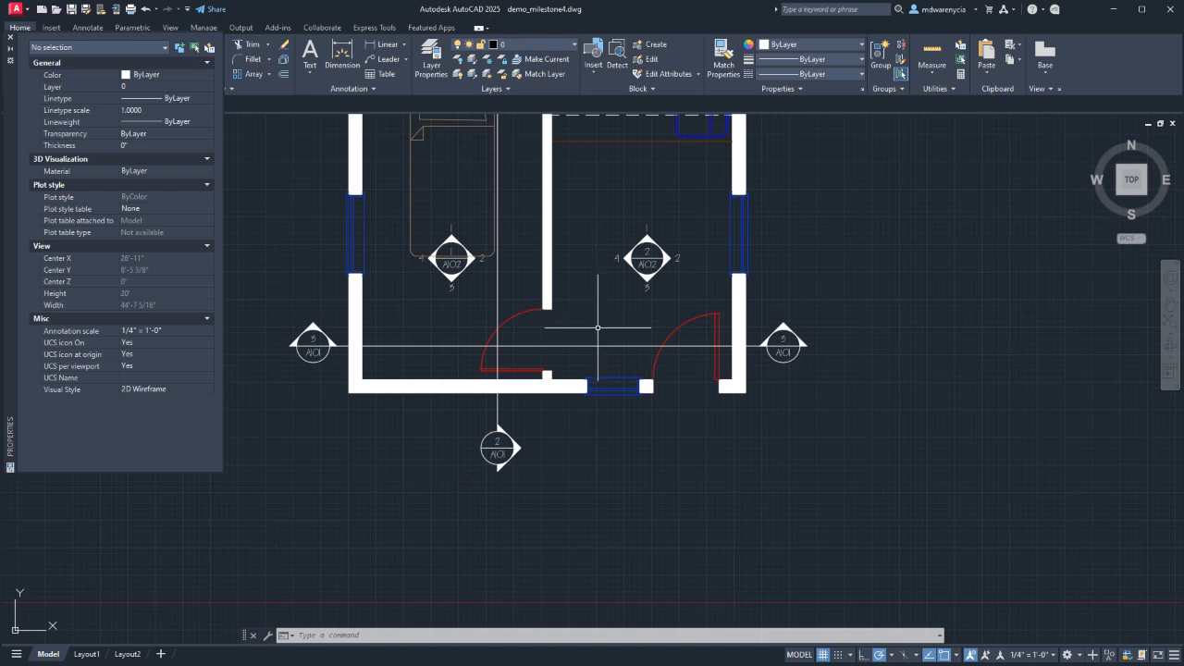
key("ctrl+1")
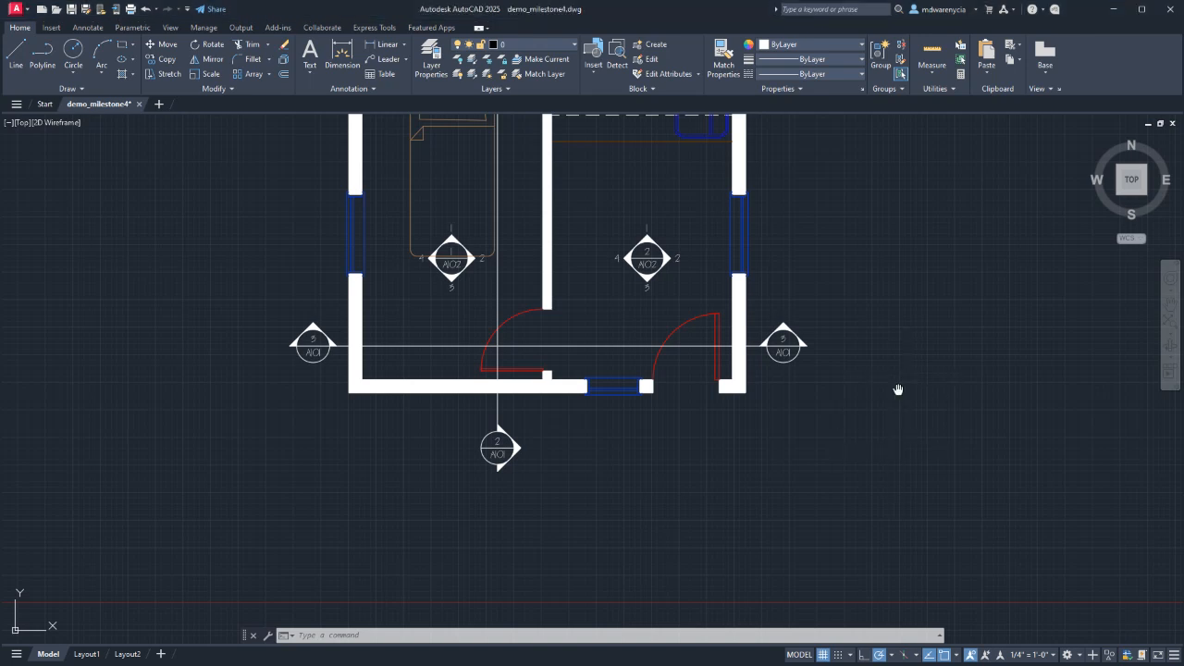
Examine the floor plan markers and the complete A102 elevation sheet.
middle_click_drag(897, 389, 844, 452)
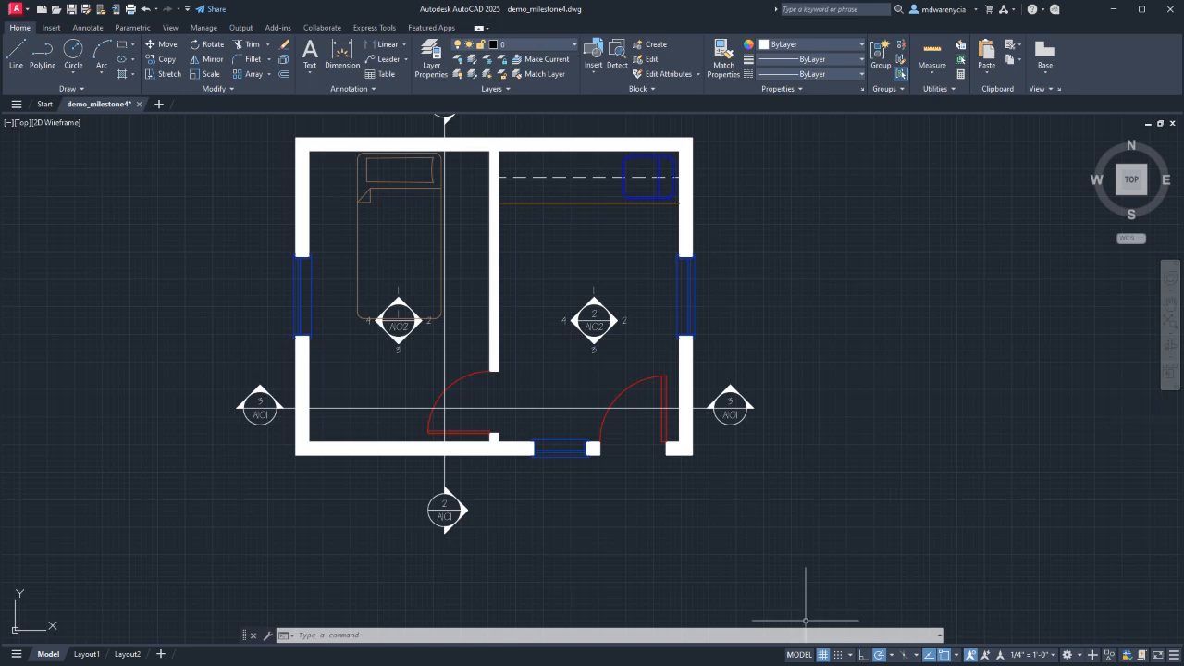
left_click(86, 654)
left_click(127, 654)
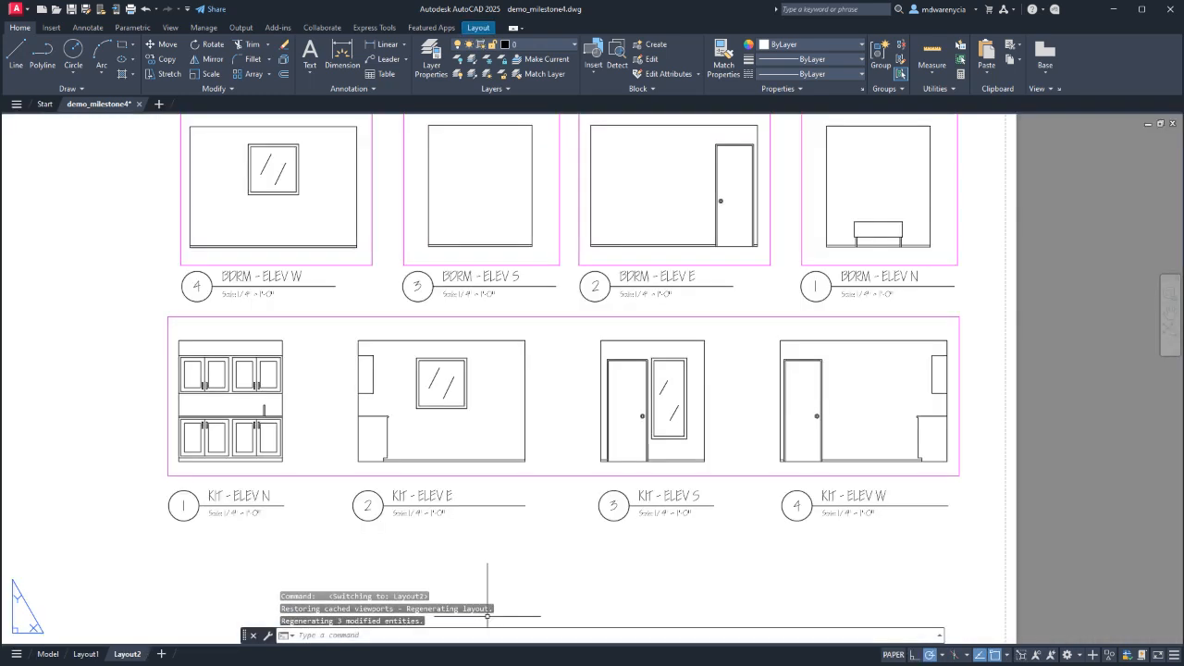
middle_click_drag(702, 518, 679, 309)
scroll(668, 400, "down", 3)
left_click(632, 451)
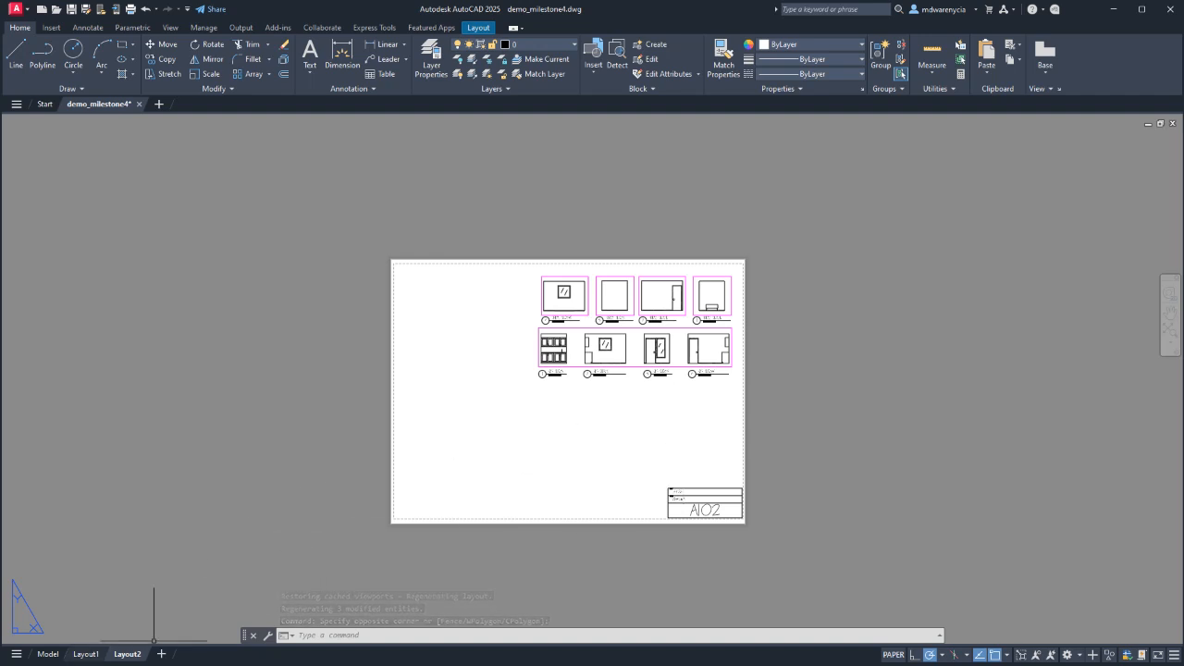
In model space, turn off the doors, windows, furniture, elevations, sections, flor_uppr, built-in and plumbing layers.
left_click(86, 654)
left_click(48, 654)
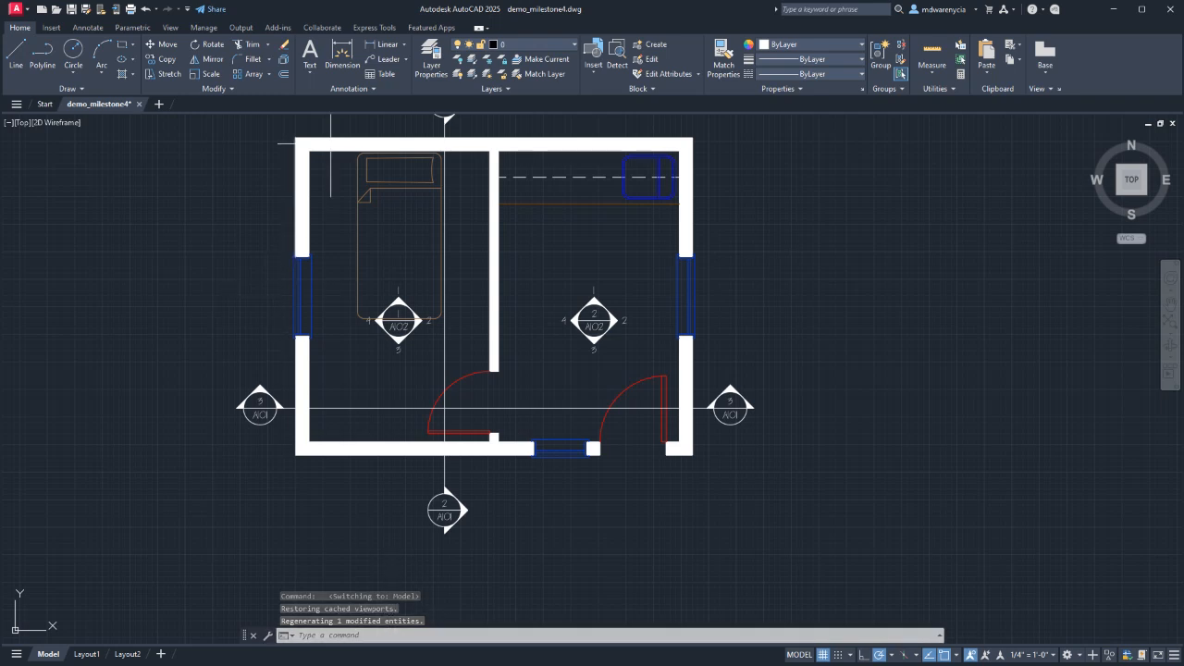
left_click(532, 45)
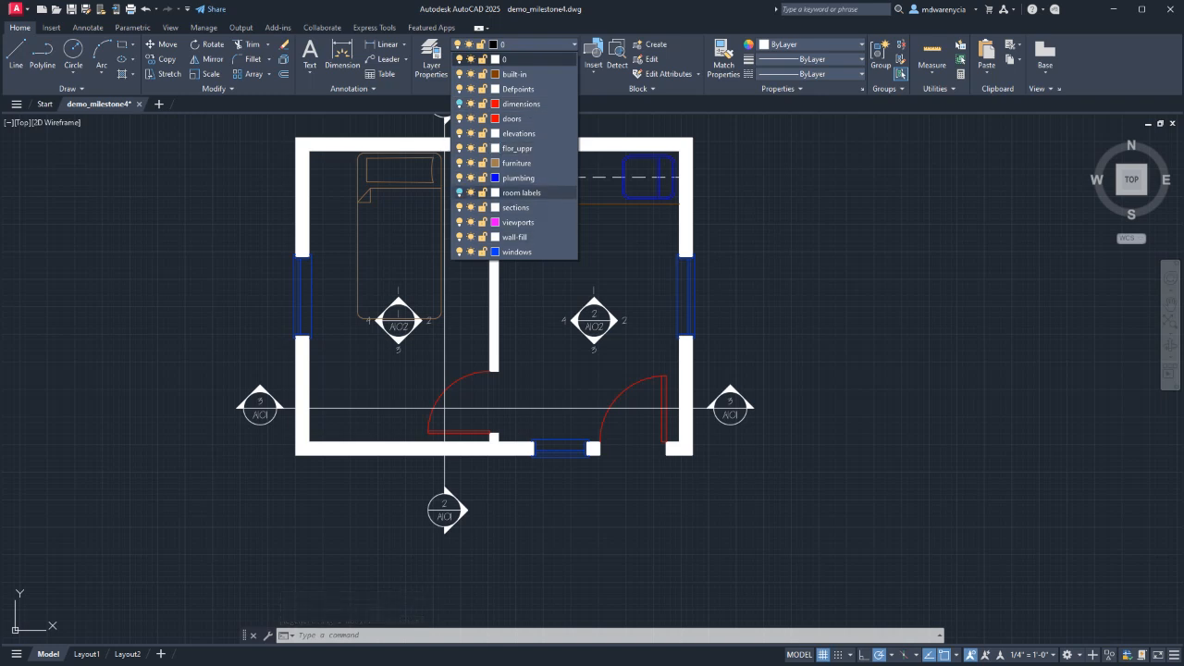
left_click(459, 119)
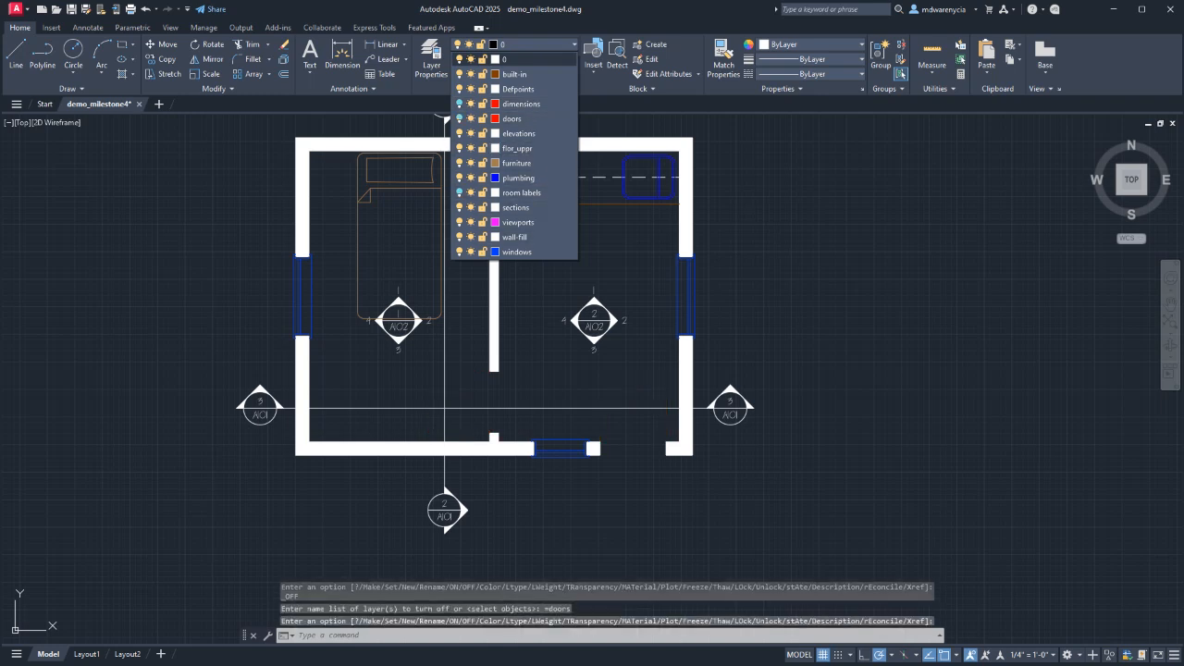
left_click(459, 251)
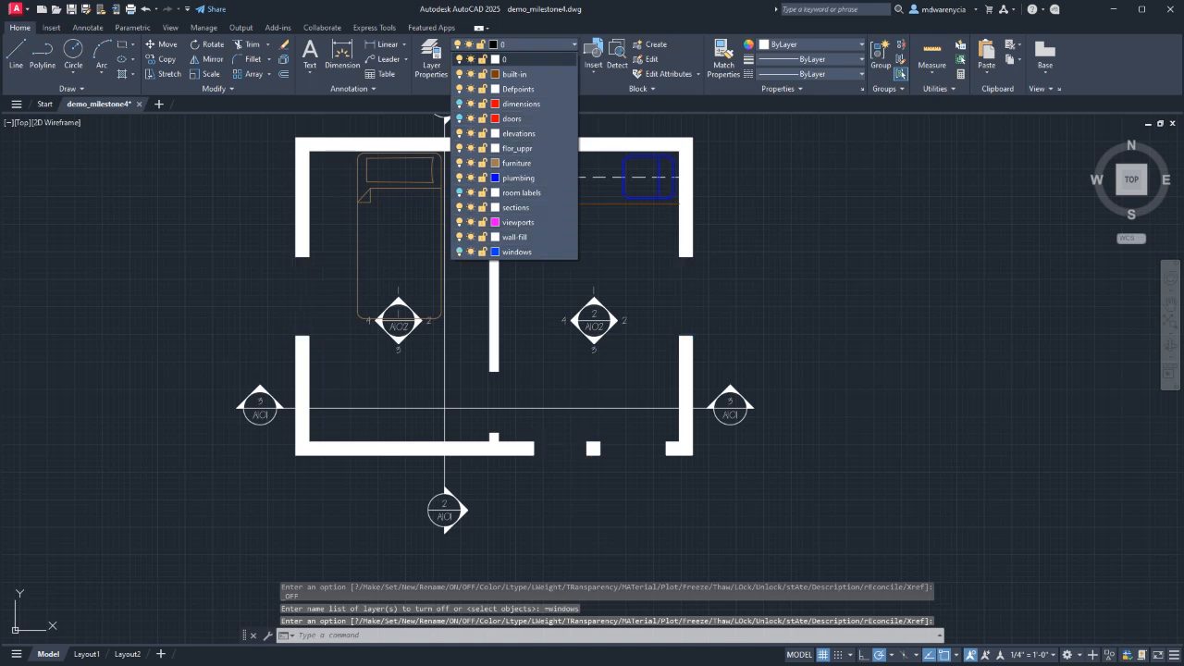
left_click(459, 163)
left_click(459, 133)
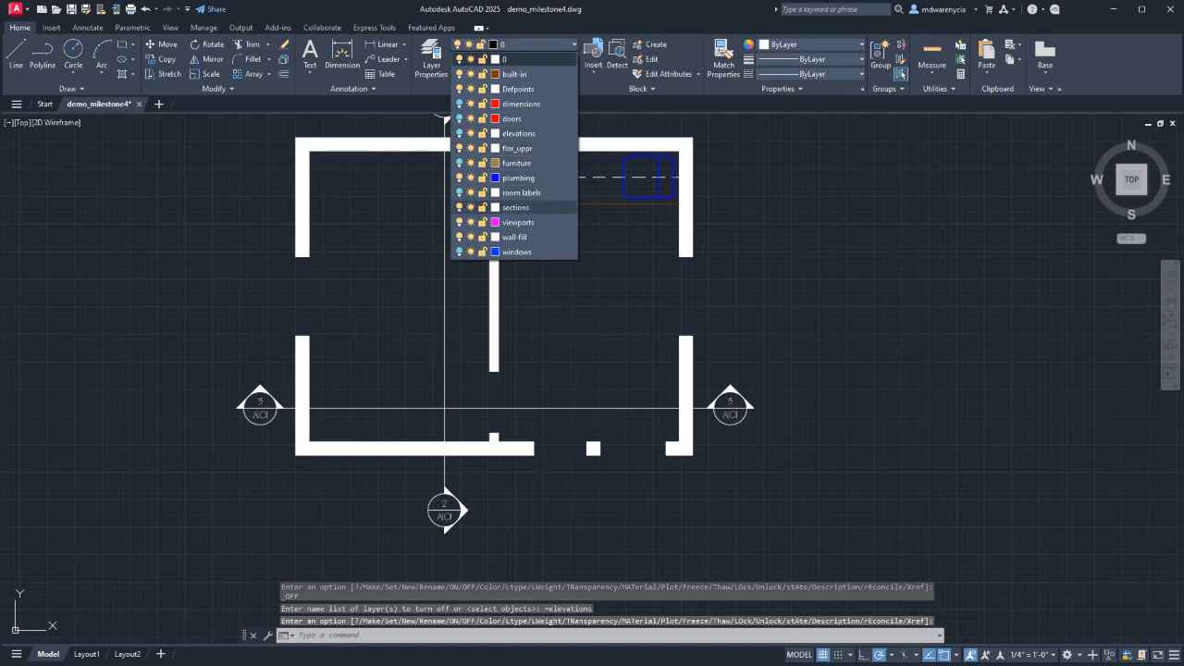
left_click(459, 207)
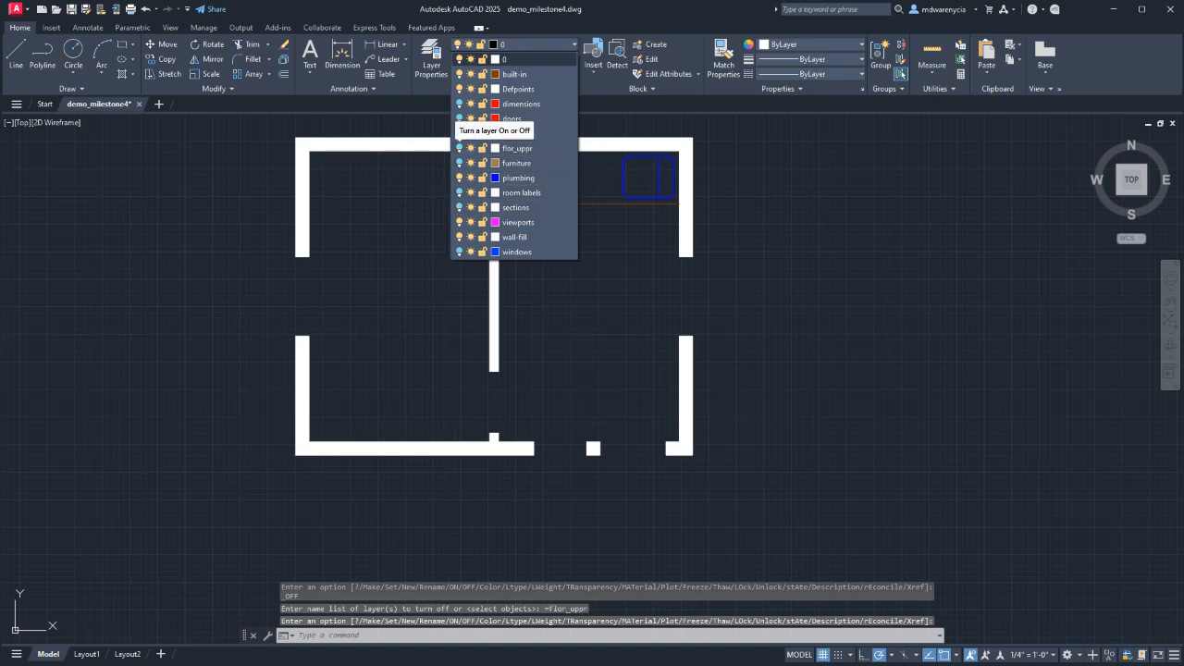
left_click(459, 74)
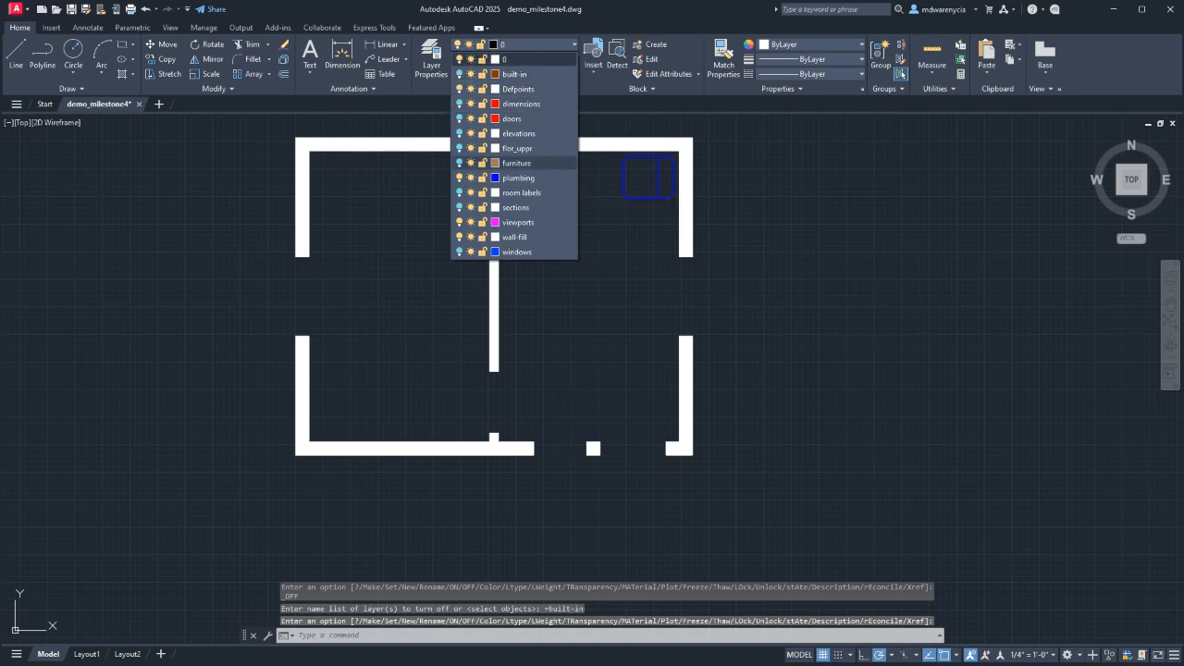
left_click(459, 178)
Copy the floor plan's walls with their fill and paste the duplicate below the original plan.
middle_click_drag(903, 416, 1047, 503)
middle_click_drag(756, 387, 787, 285)
scroll(785, 285, "down", 2)
left_click(521, 158)
left_click(883, 436)
middle_click_drag(678, 370, 708, 270)
scroll(407, 339, "down", 3)
key("ctrl+c")
key("ctrl+v")
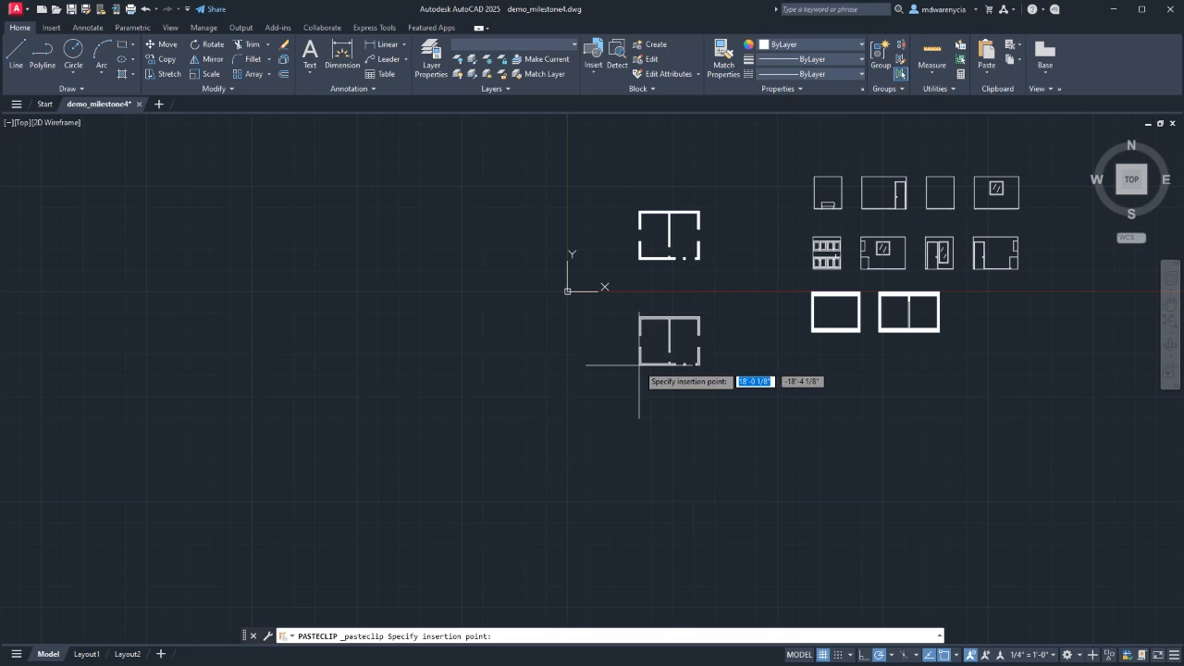
key("Escape")
key("Escape")
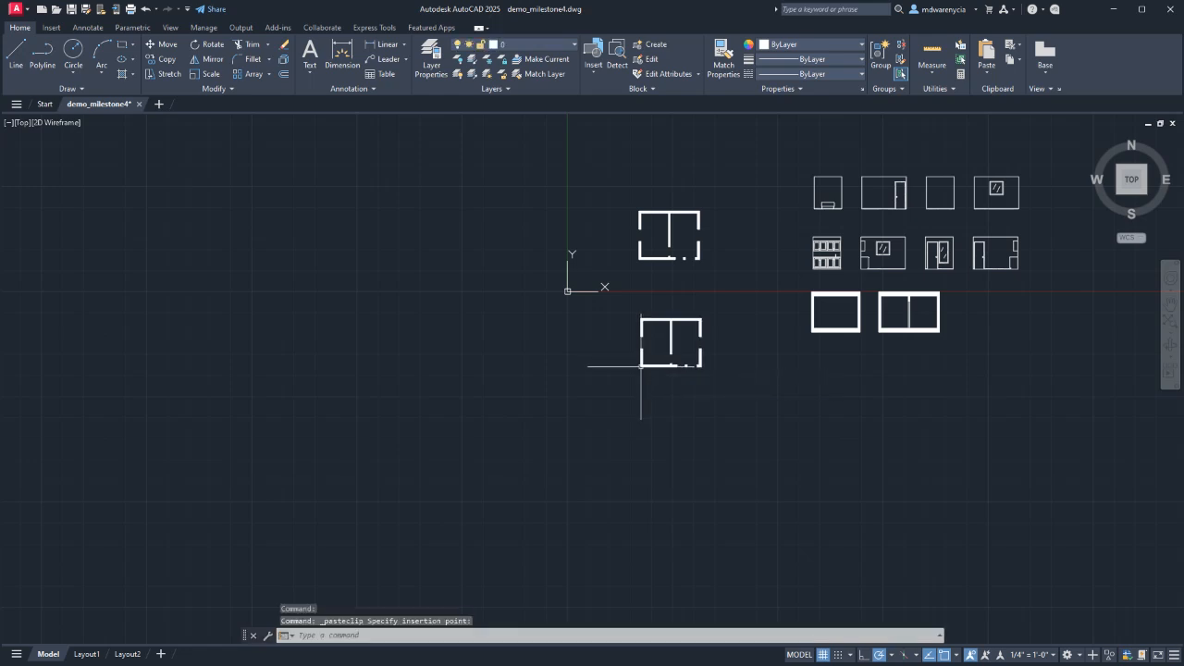
scroll(664, 355, "up", 4)
scroll(593, 310, "up", 3)
left_click(608, 272)
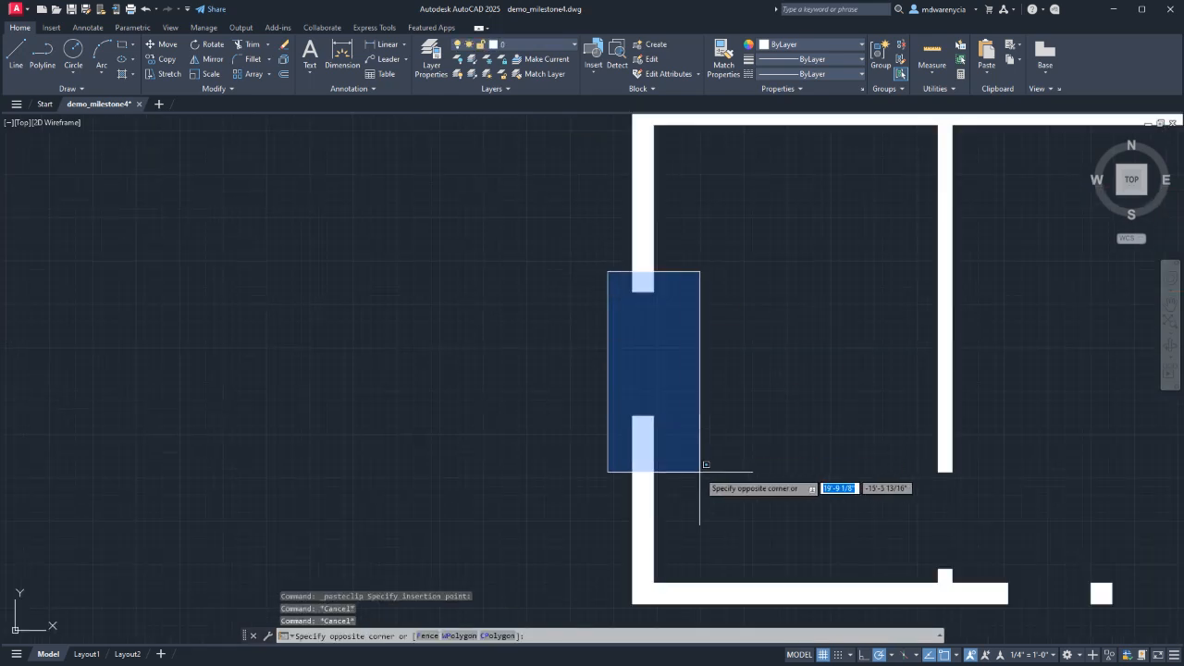
left_click(701, 471)
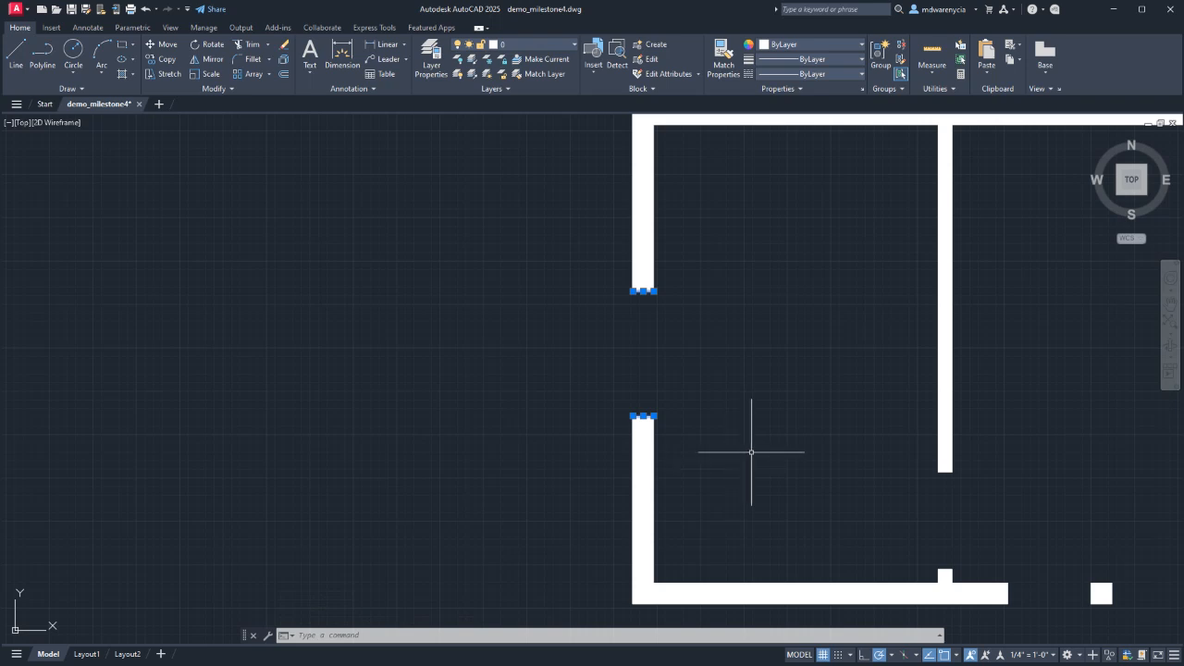
key("Escape")
key("Escape")
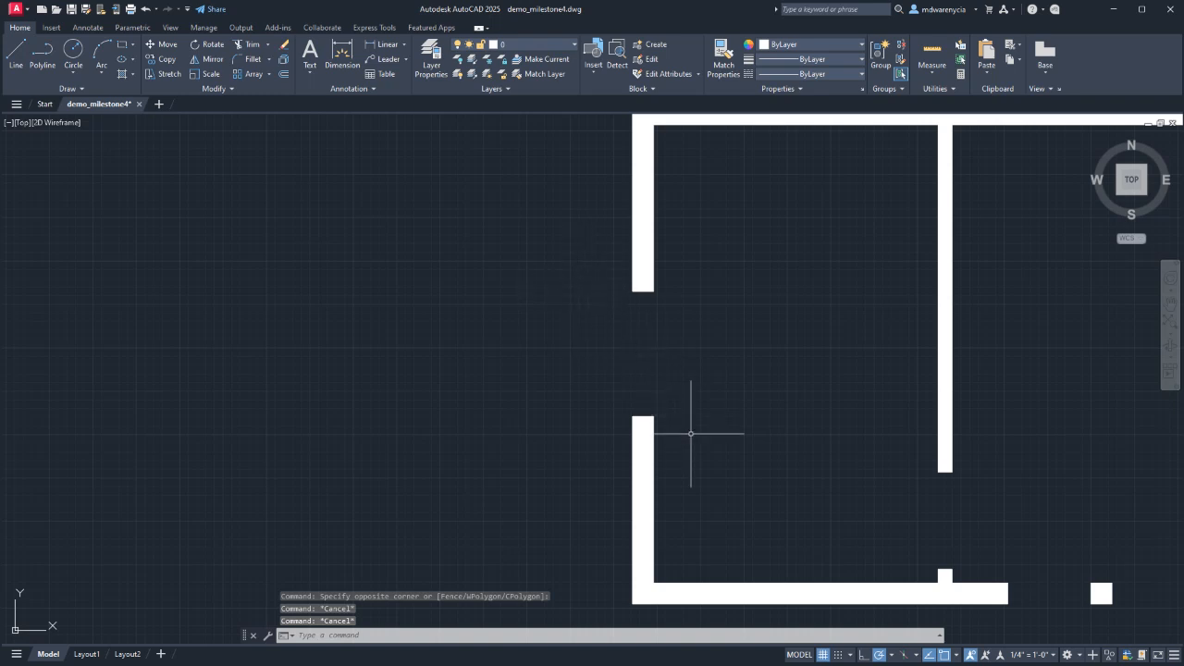
Erase the copied plan's wall hatch, the west window's jamb lines and the west wall lines below that opening.
left_click(635, 465)
key("Delete")
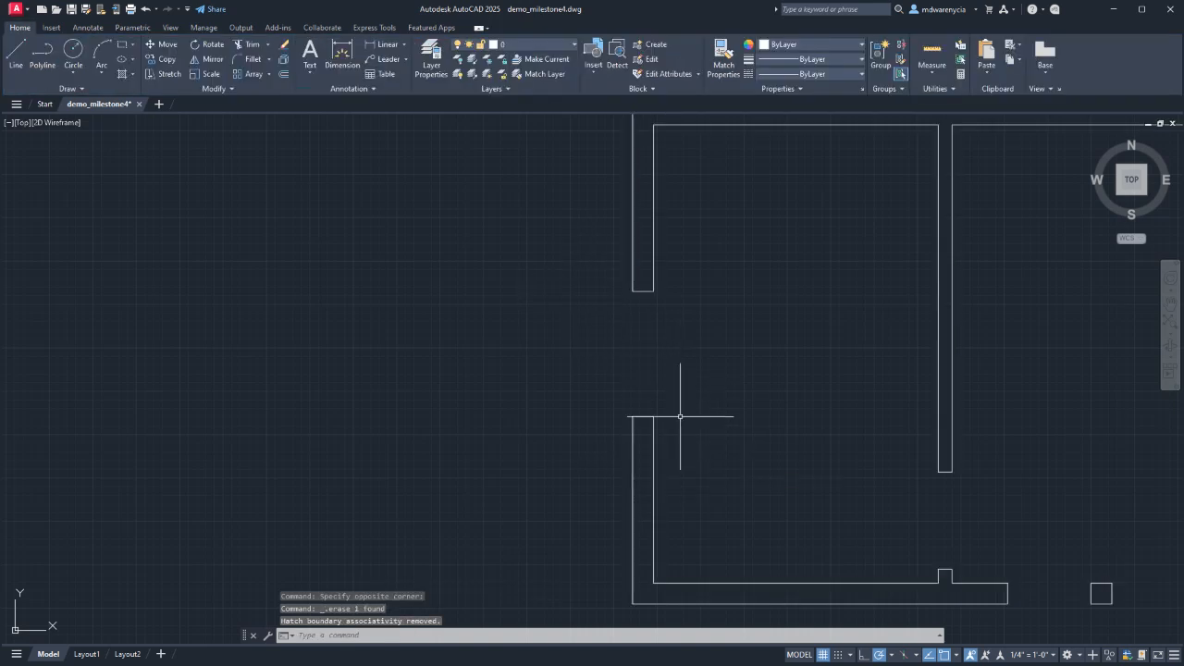
left_click(692, 461)
left_click(627, 367)
key("Delete")
left_click(579, 272)
left_click(661, 310)
key("Delete")
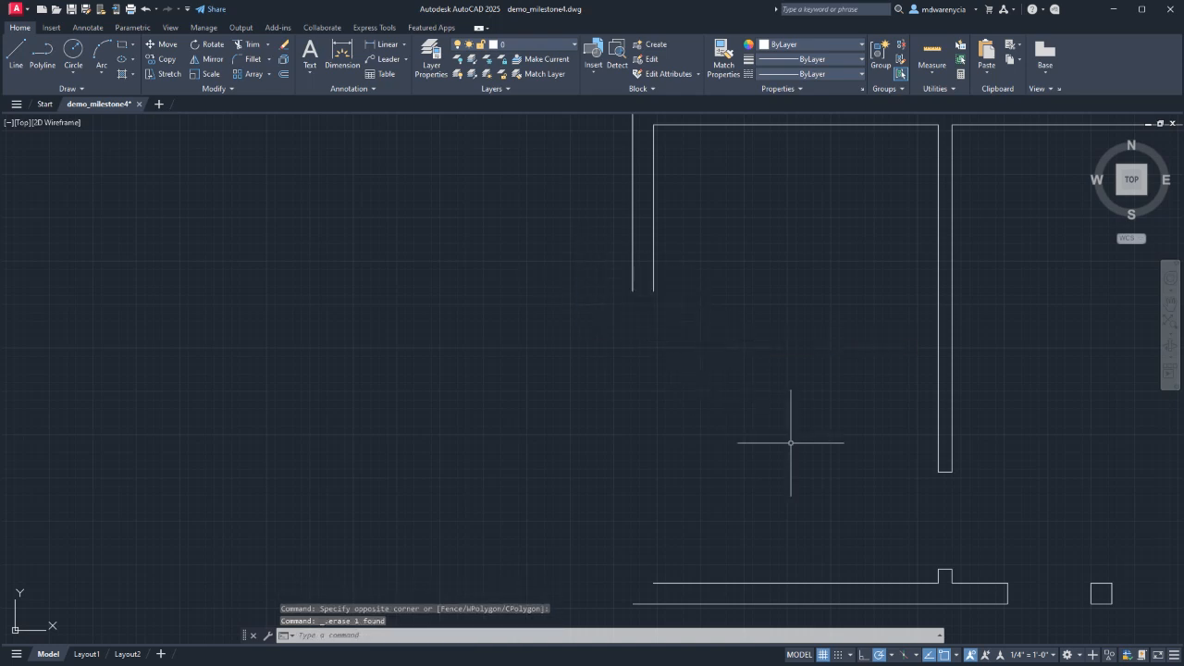
Erase the south window's jamb lines and the short wall lines between window and door, keeping the door-side jamb line.
middle_click_drag(951, 553, 703, 520)
left_click(742, 523)
left_click(854, 592)
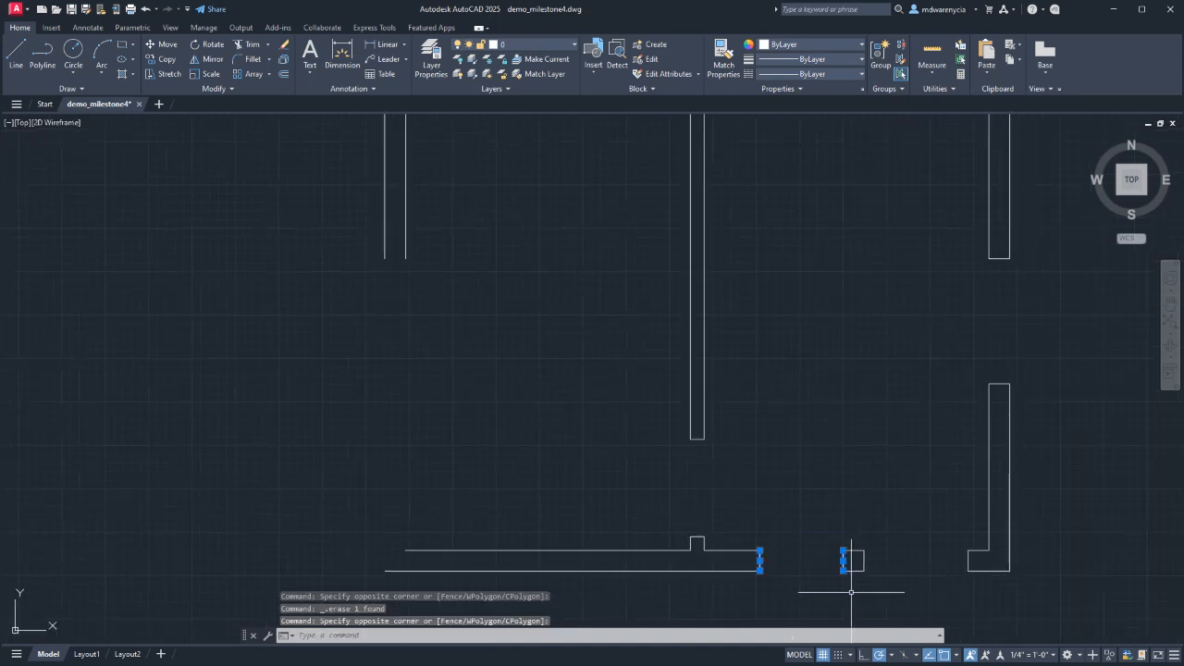
key("Delete")
left_click(845, 595)
left_click(822, 510)
key("Delete")
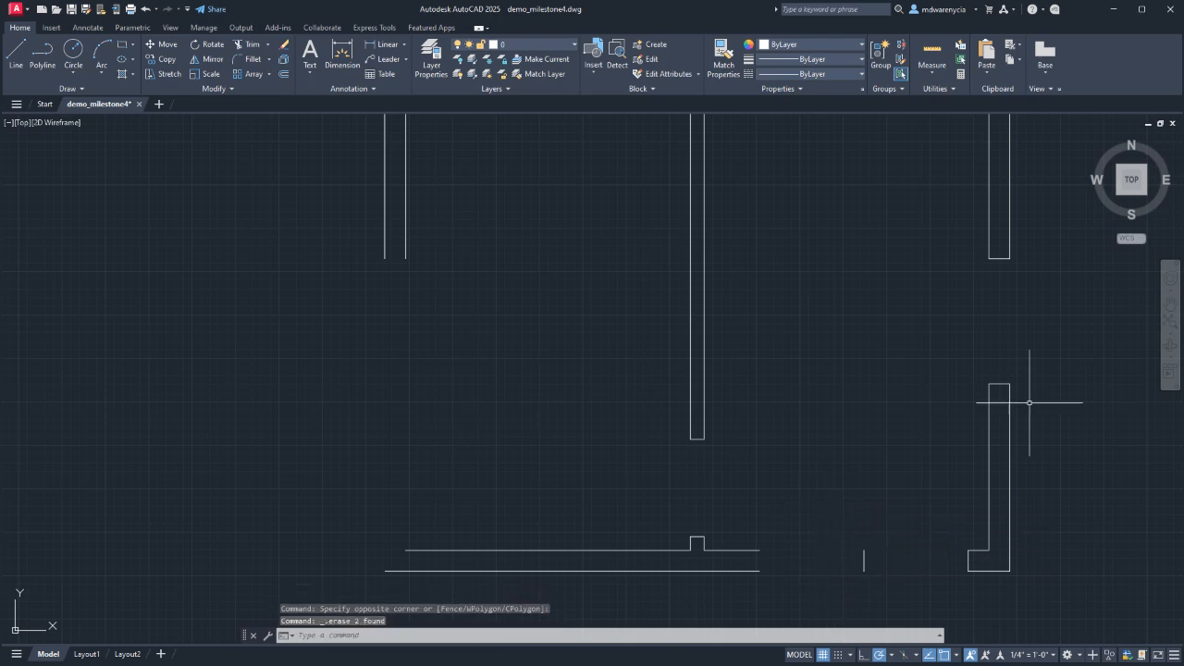
Erase the east window's jamb lines and the two east wall lines below the opening.
left_click(962, 247)
left_click(1029, 317)
key("Delete")
left_click(1056, 447)
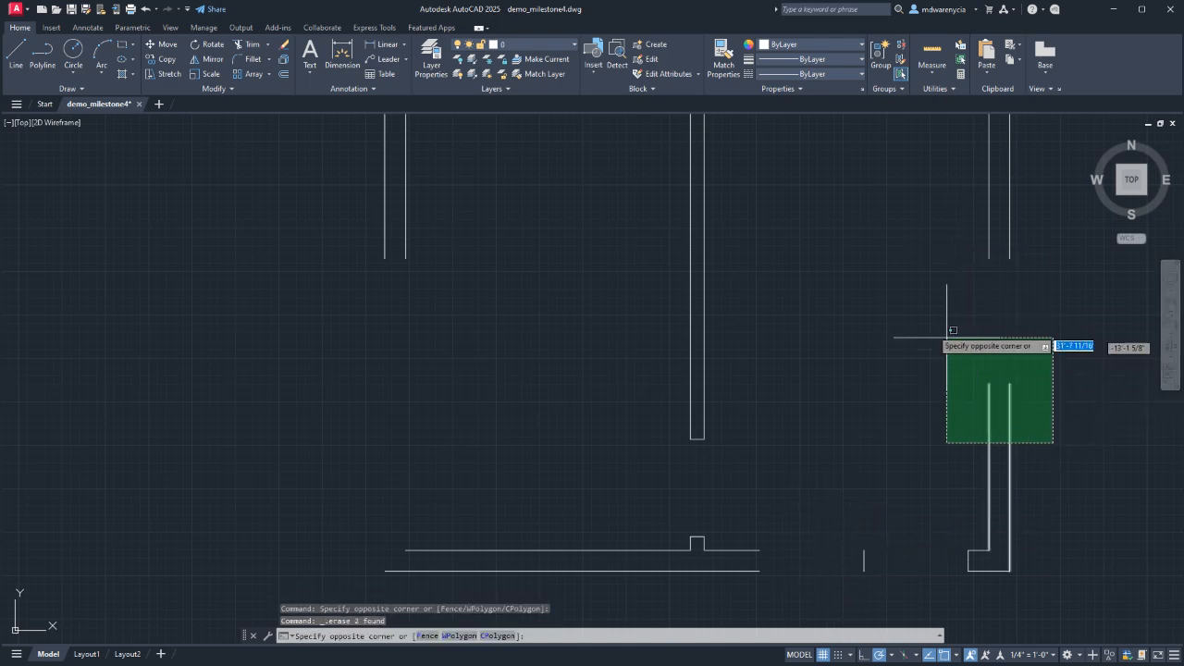
left_click(946, 349)
key("Delete")
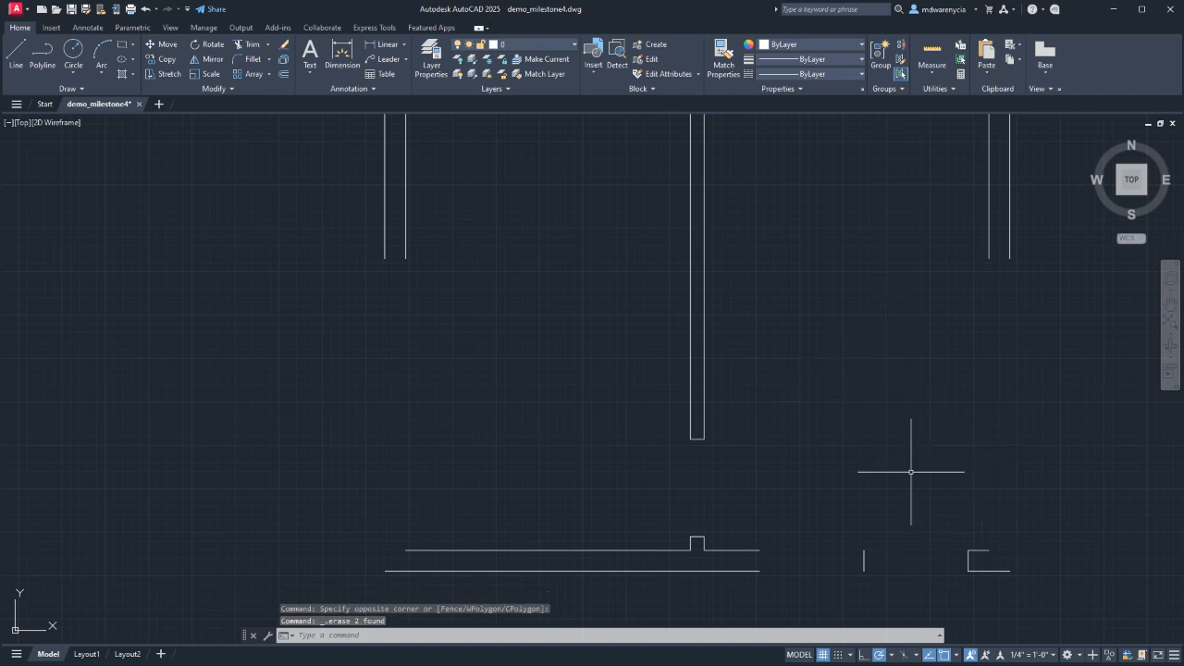
Fillet with radius 0 in Multiple mode to join the inner and outer east wall lines to the southeast corner stub.
type("FILLET")
key("Return")
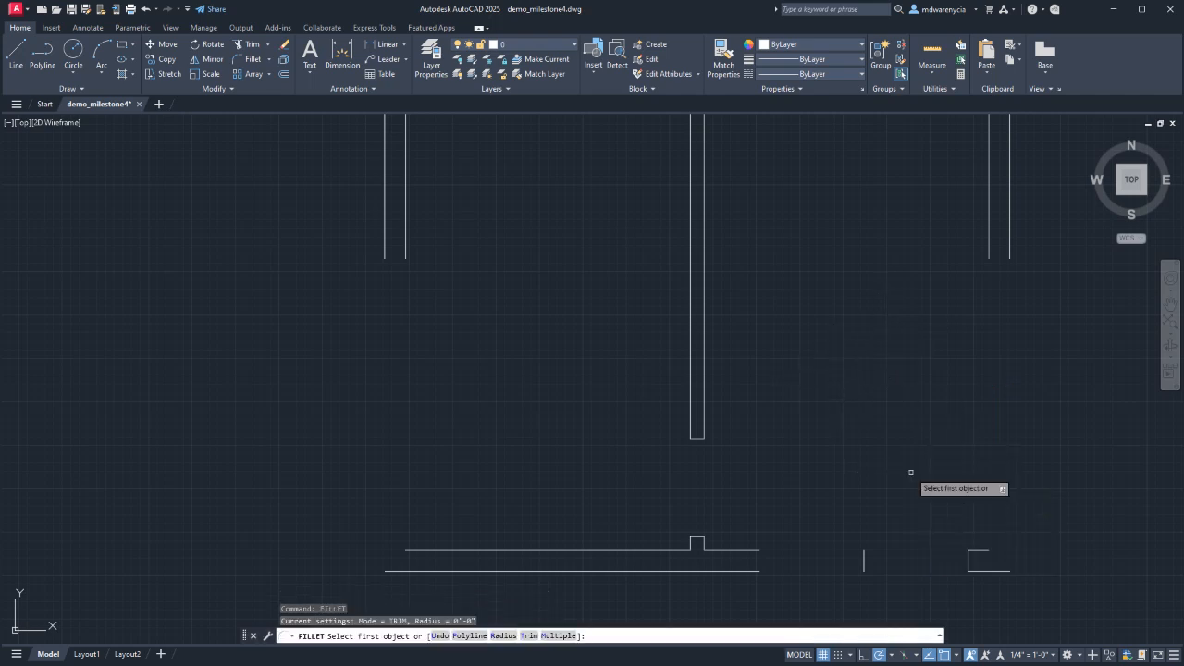
type("r")
key("Return")
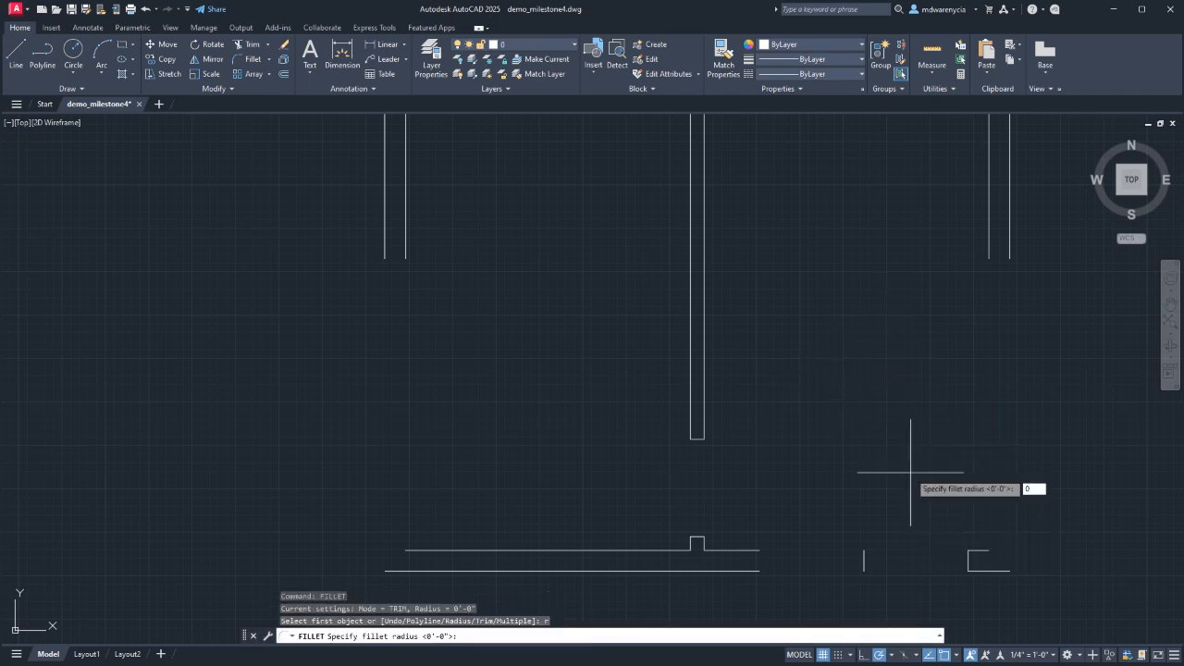
key("Return")
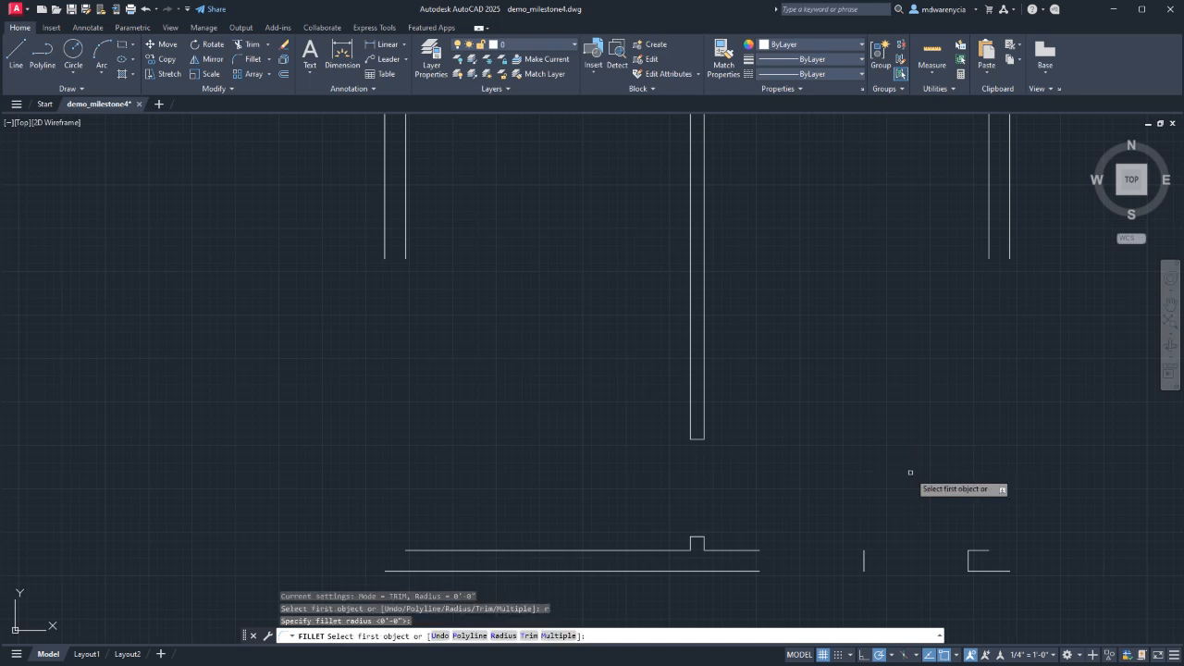
type("m")
key("Return")
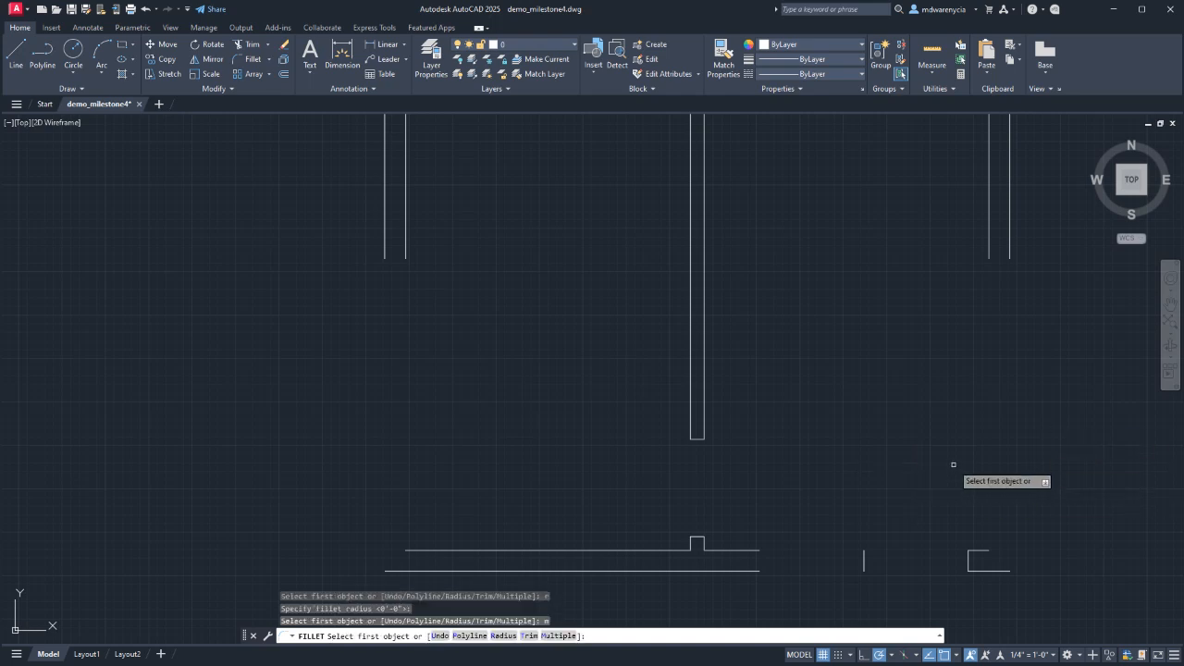
left_click(978, 551)
left_click(988, 241)
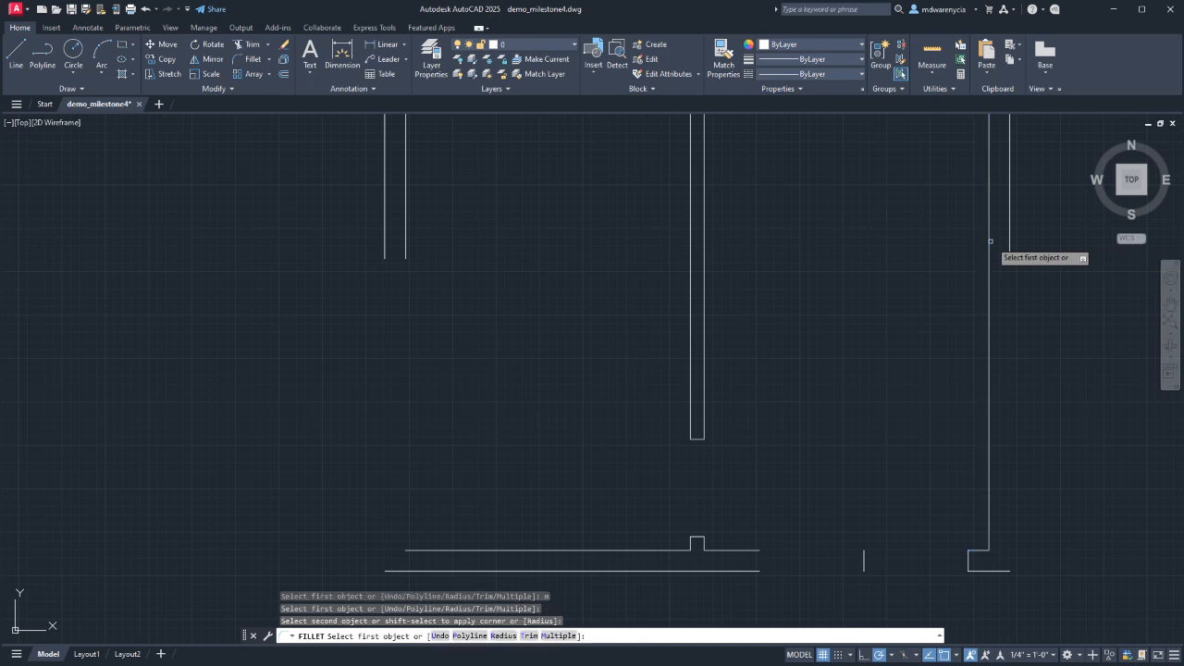
left_click(1010, 251)
left_click(996, 573)
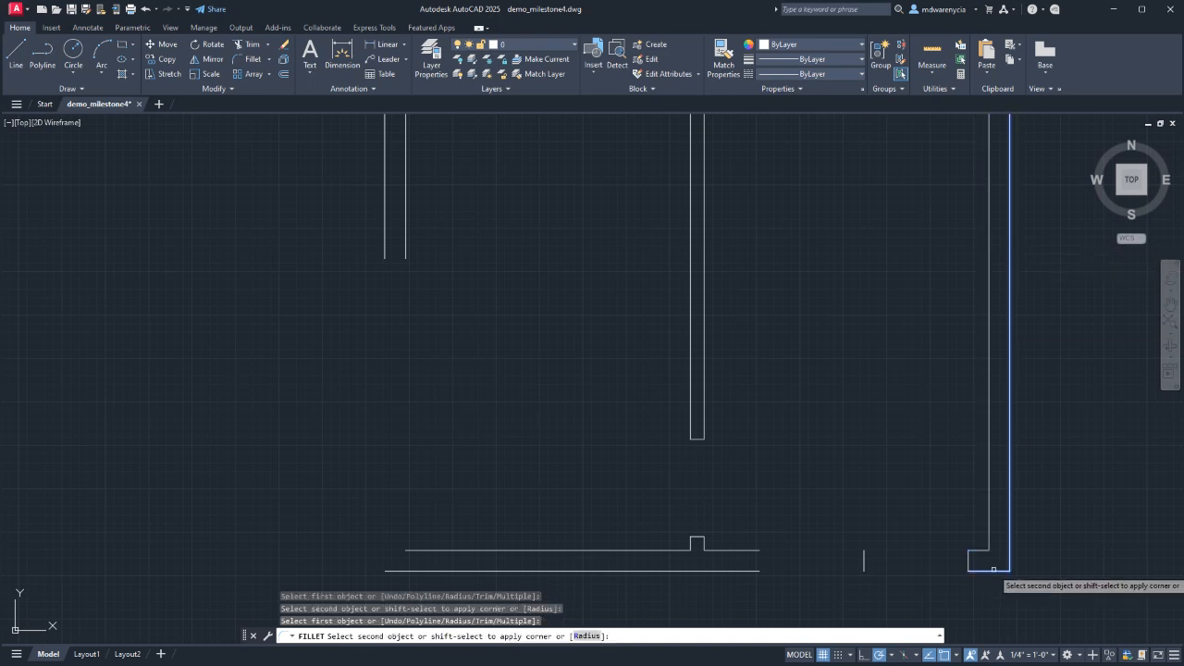
Fillet both south wall lines to the door's west jamb line to close the south window opening.
left_click(746, 551)
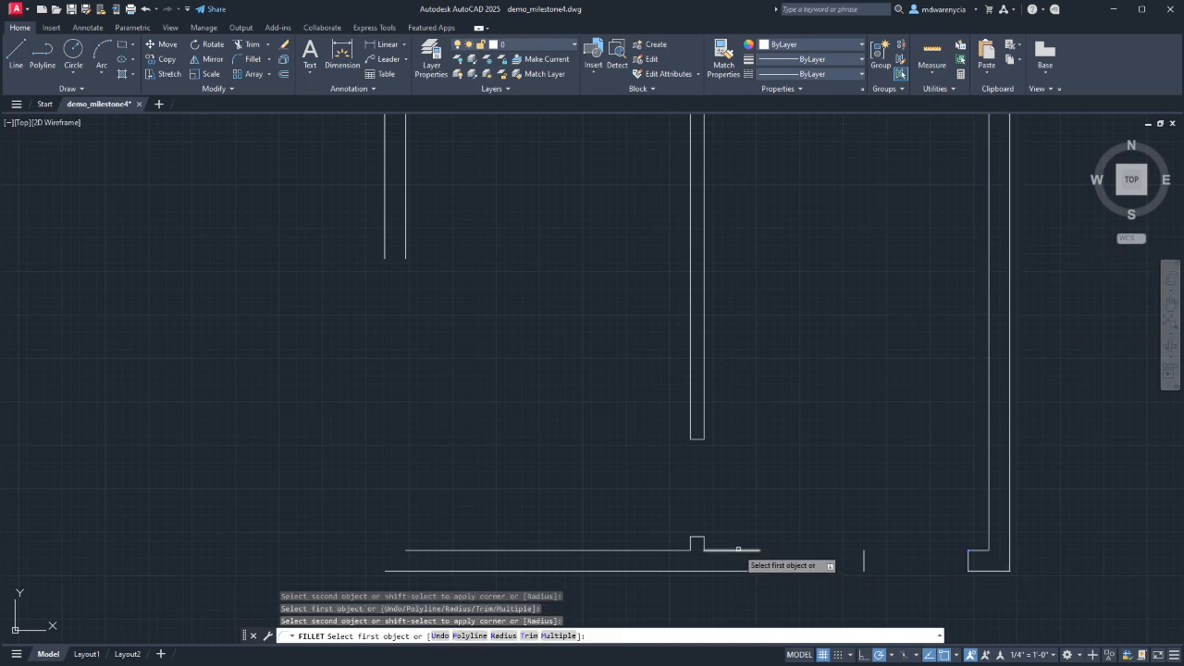
left_click(864, 562)
left_click(864, 564)
left_click(746, 570)
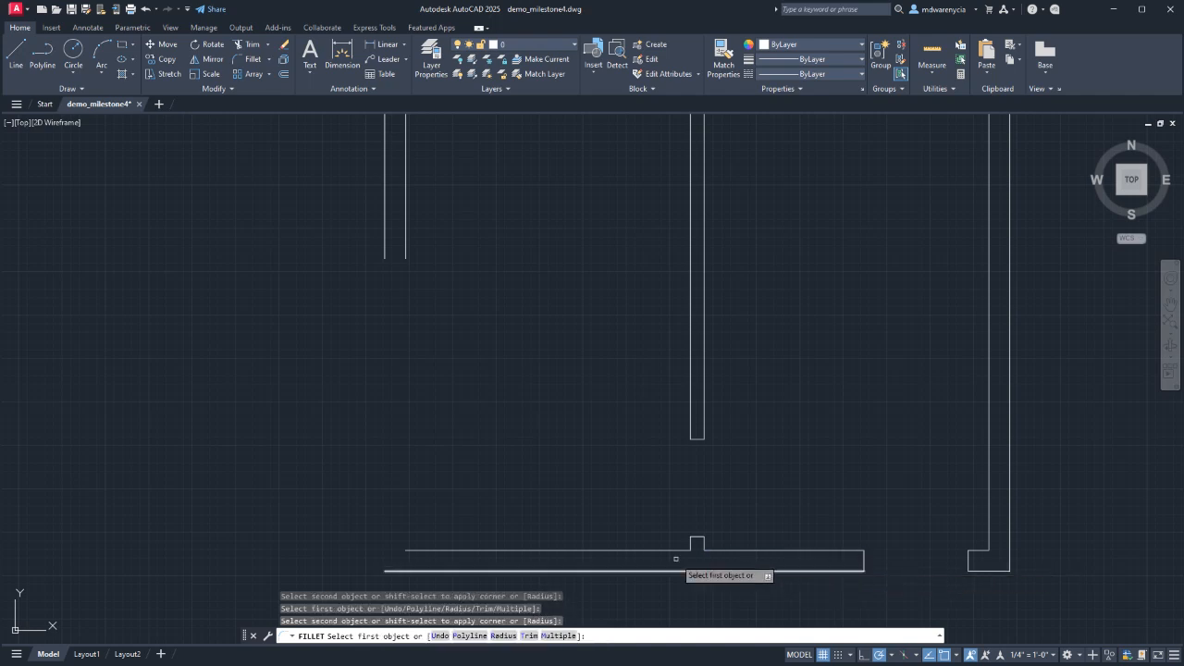
Fillet the inner and outer west wall lines to the south wall lines, closing the southwest corner, and end the command.
left_click(488, 550)
left_click(405, 238)
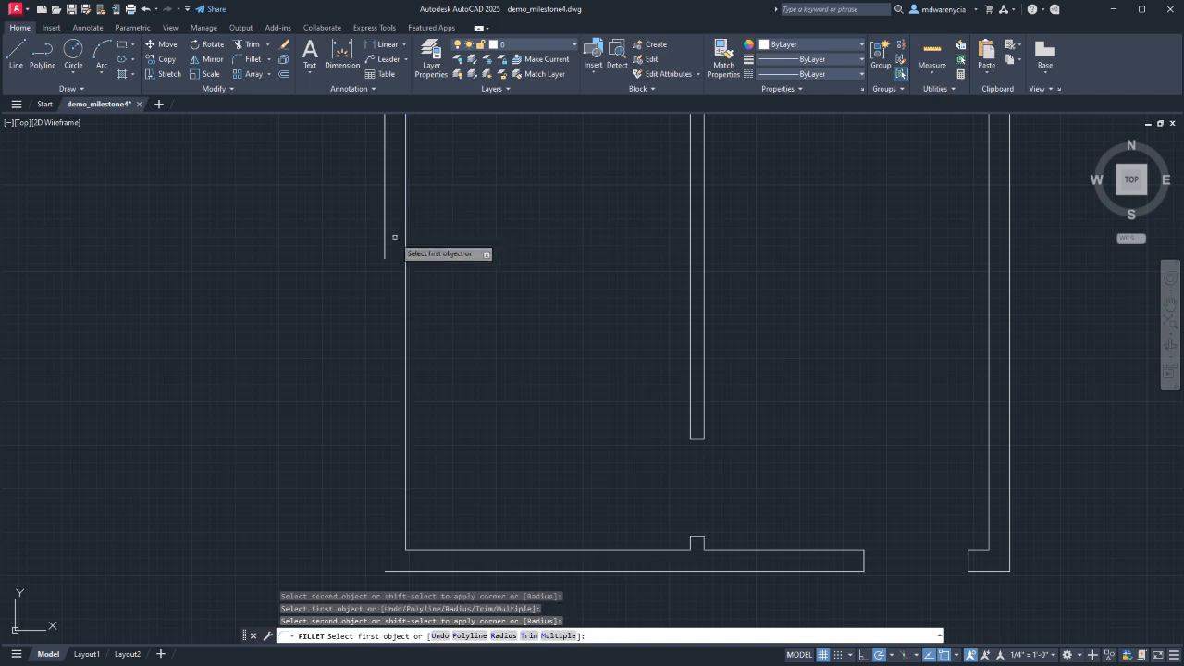
left_click(384, 238)
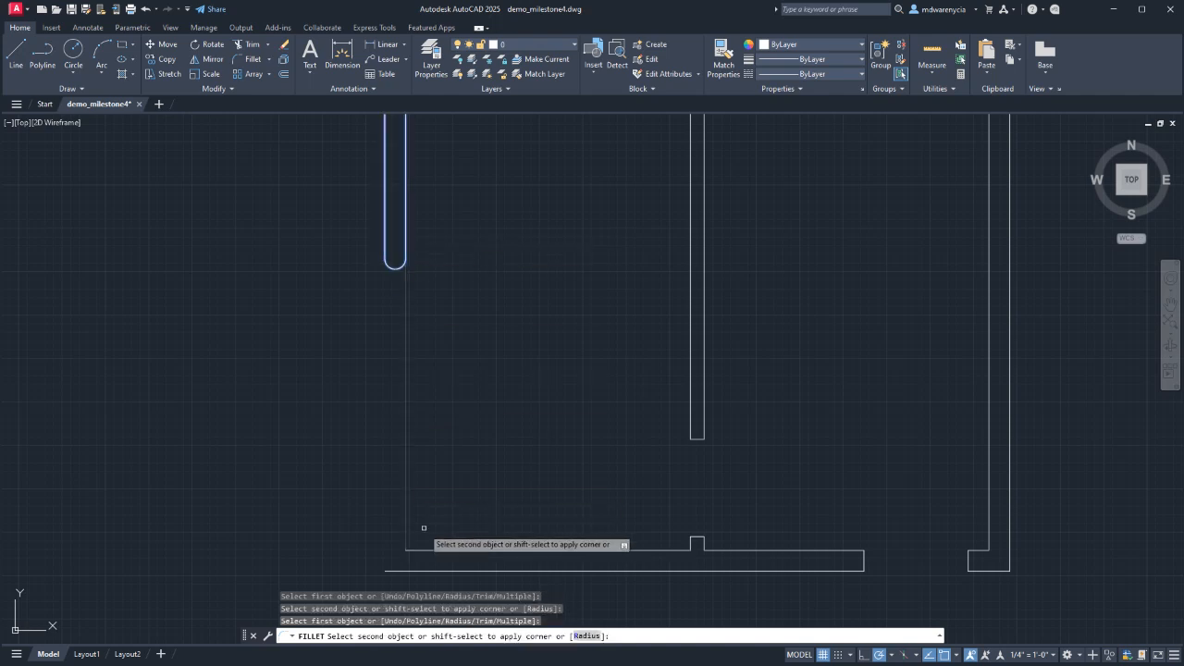
left_click(442, 571)
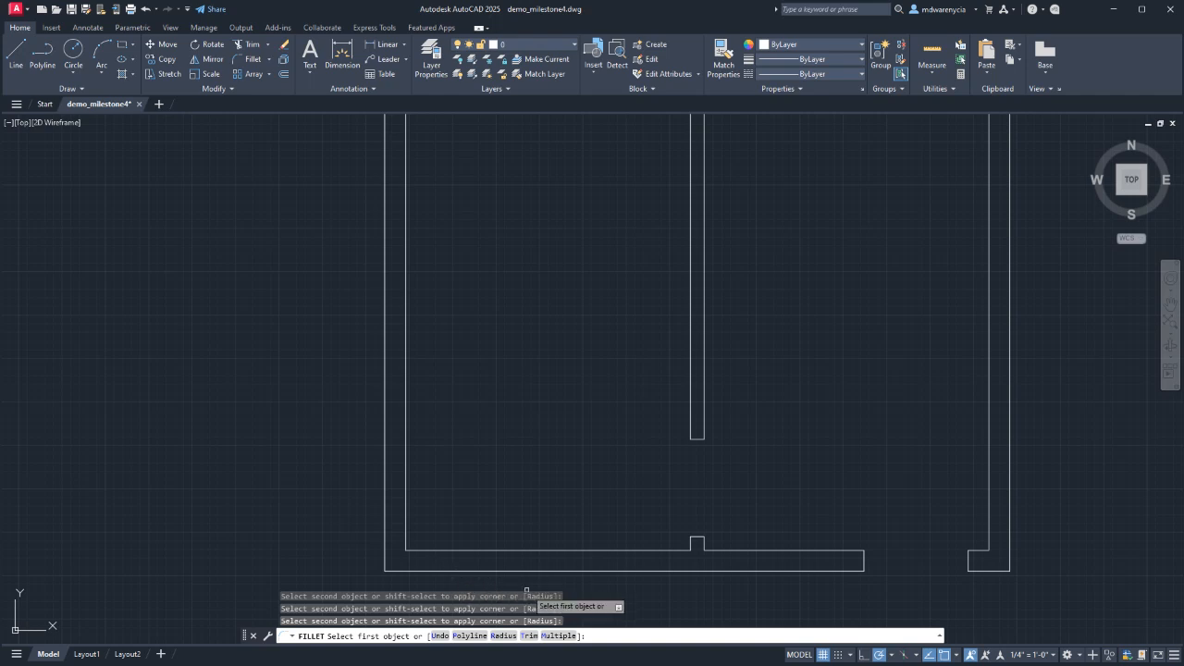
scroll(735, 540, "down", 3)
key("Escape")
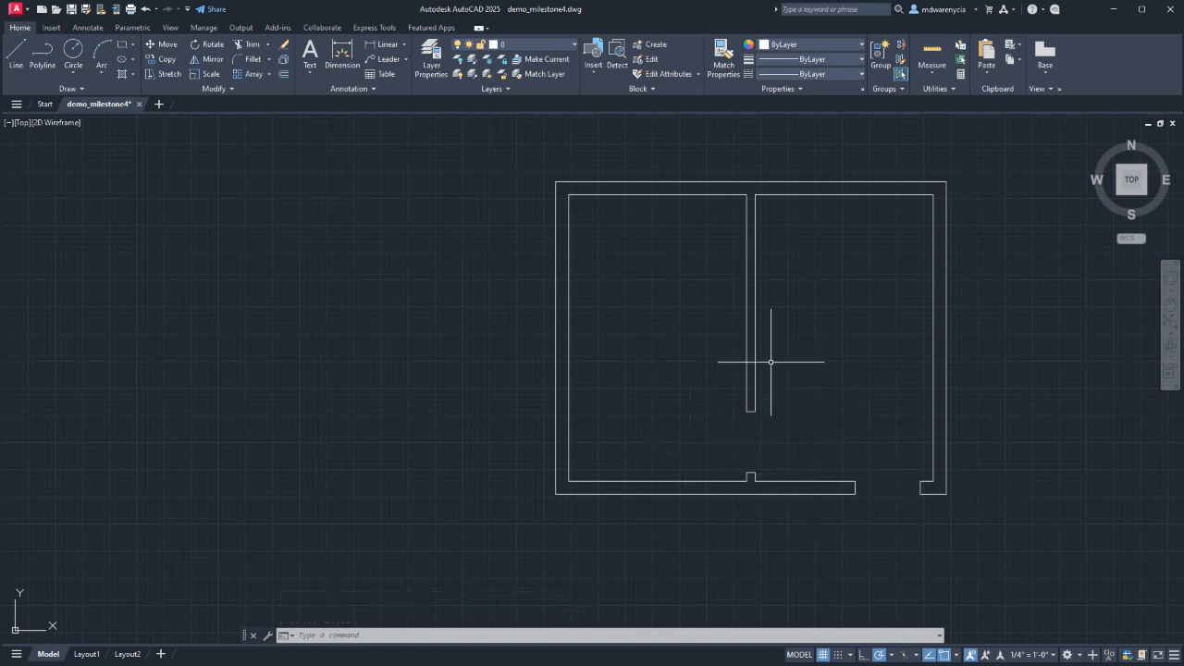
Draw a circle with a 6-inch radius at the centre of the west room in the copied plan.
scroll(624, 205, "down", 2)
middle_click_drag(625, 252, 615, 422)
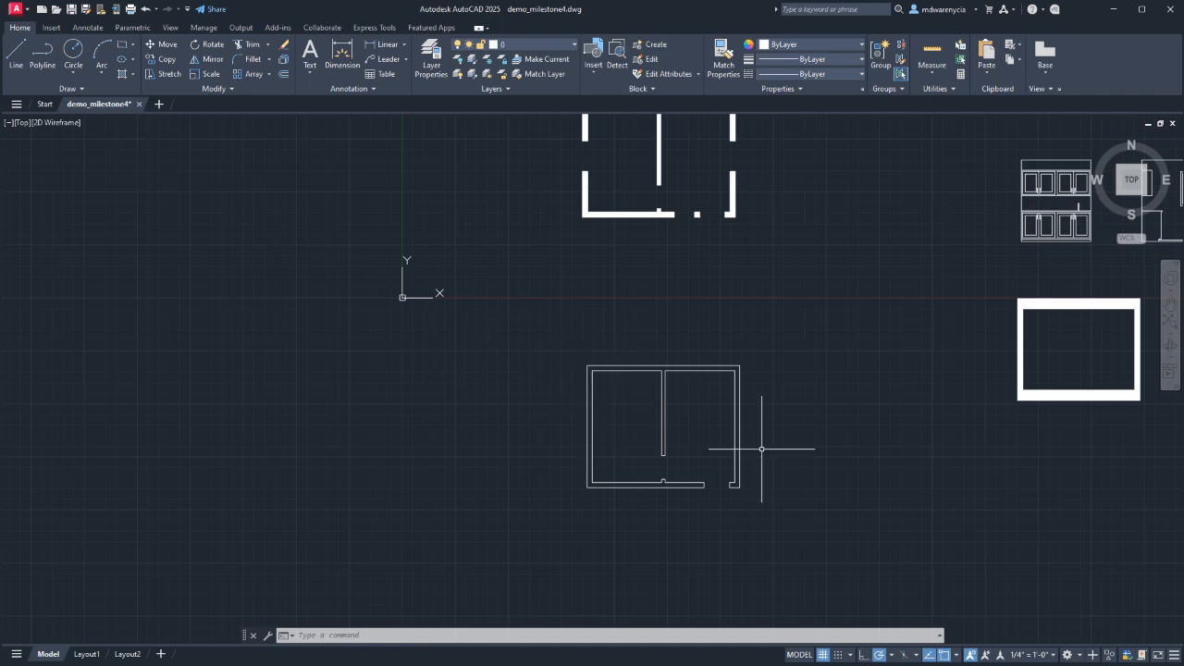
middle_click_drag(803, 472, 725, 394)
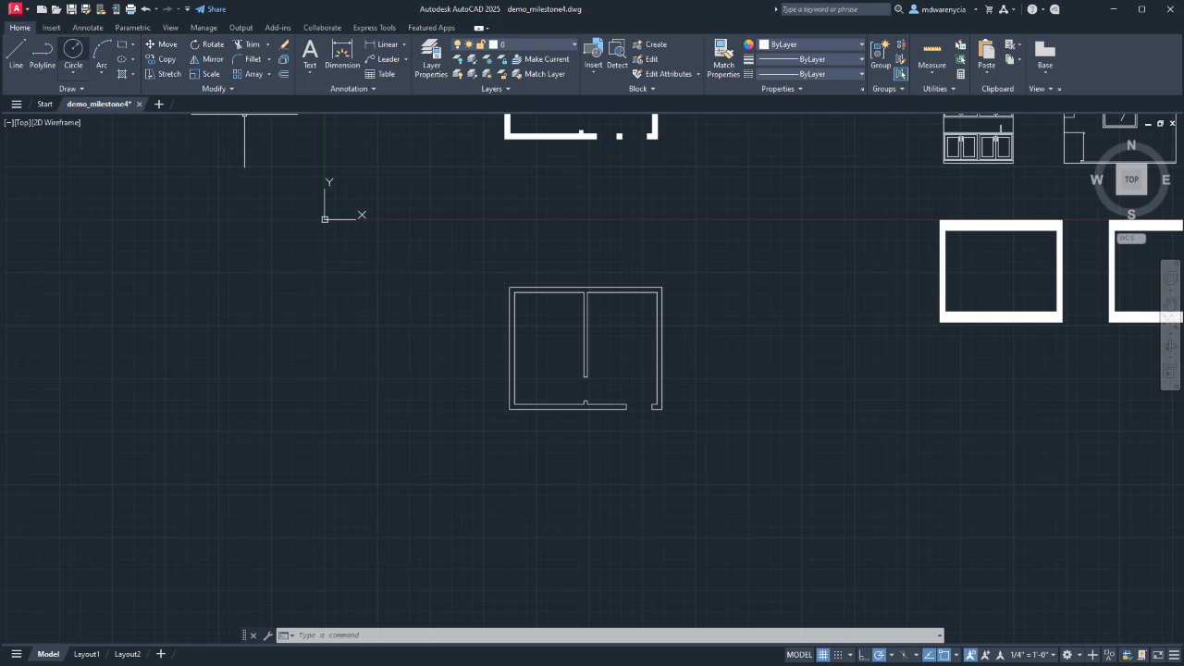
type("c")
key("Return")
scroll(575, 333, "up", 5)
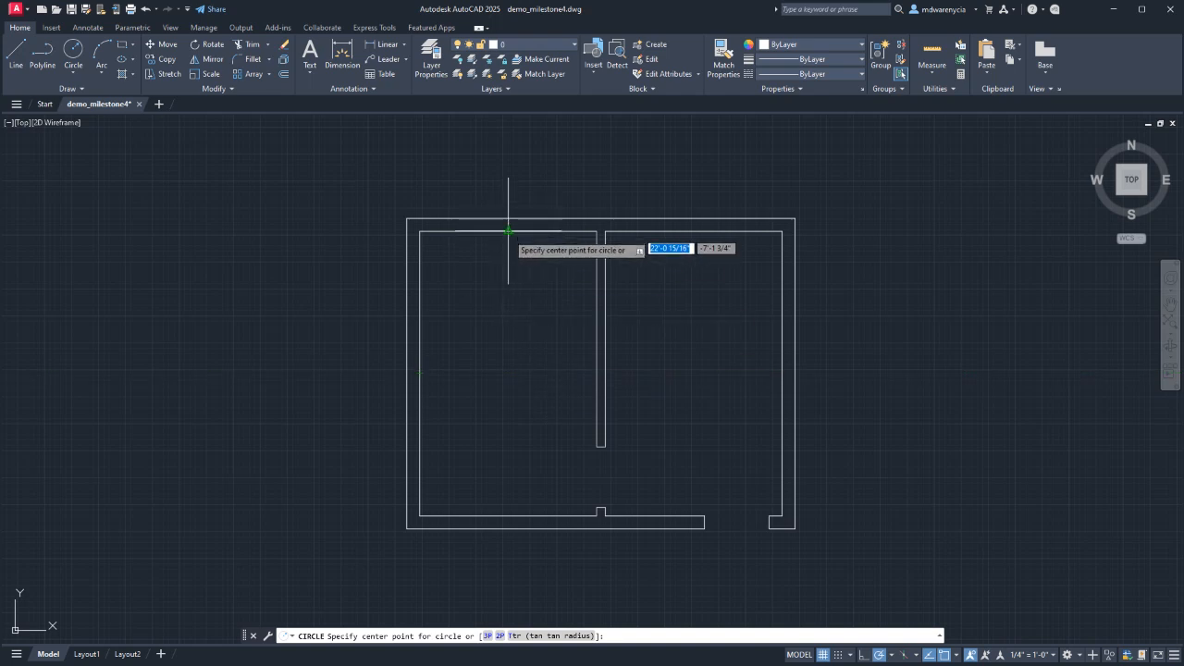
left_click(509, 371)
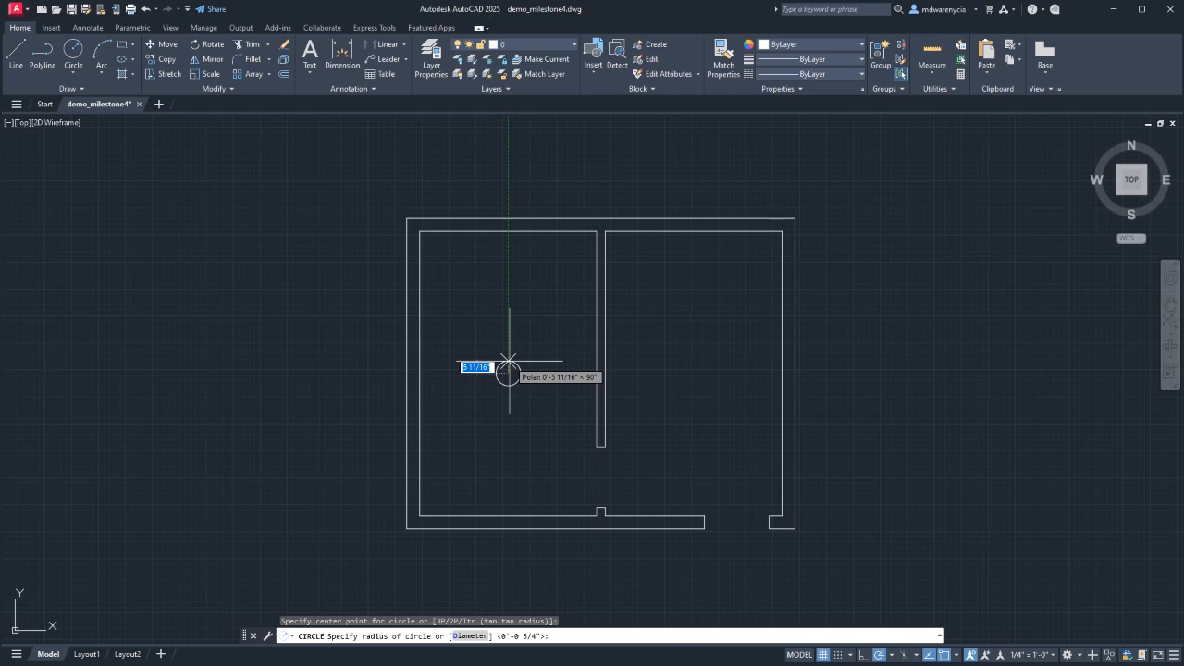
type("6")
key("Return")
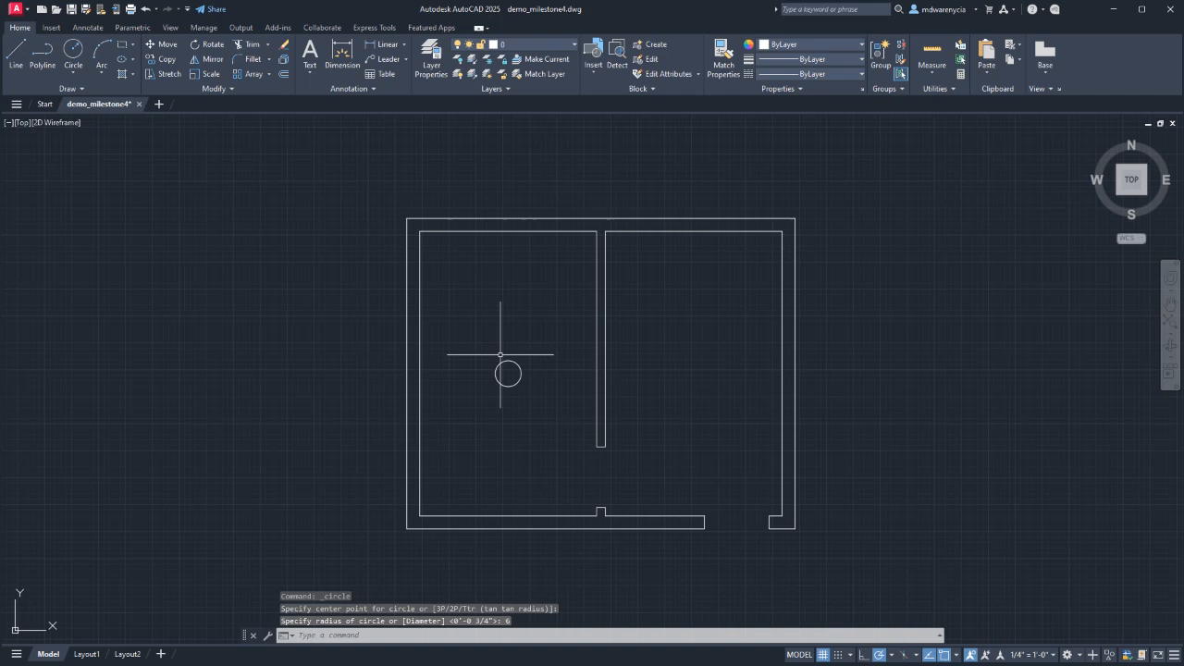
key("Escape")
key("Escape")
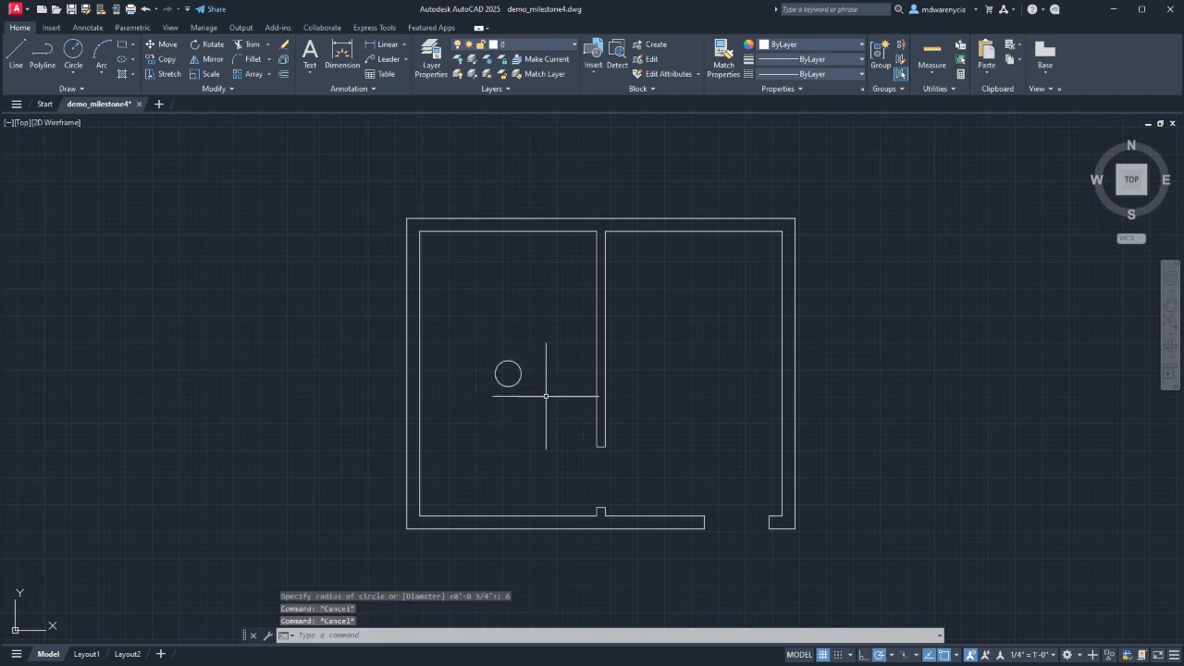
left_click(559, 406)
left_click(499, 355)
key("Escape")
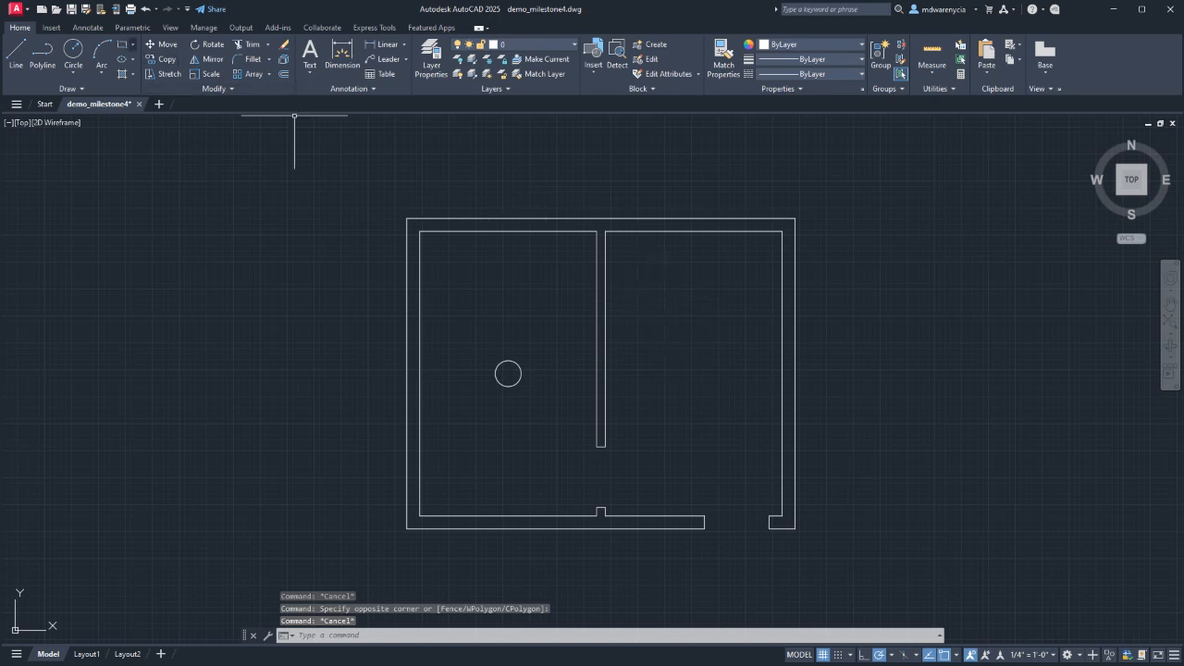
type(";")
key("Return")
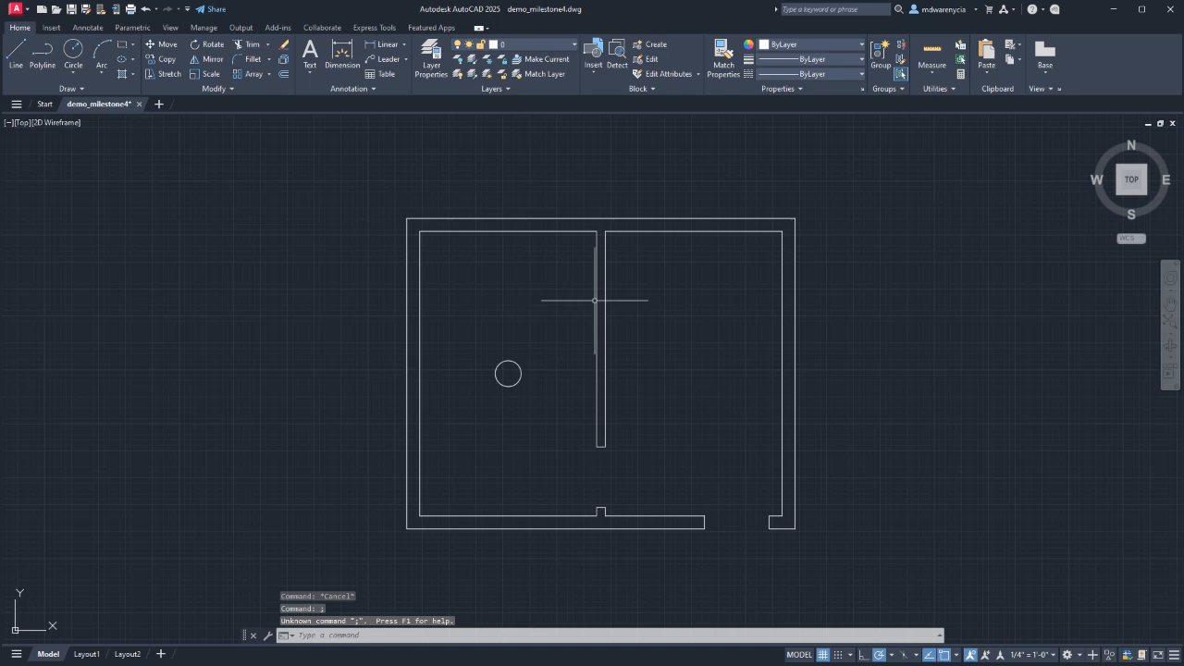
left_click(659, 279)
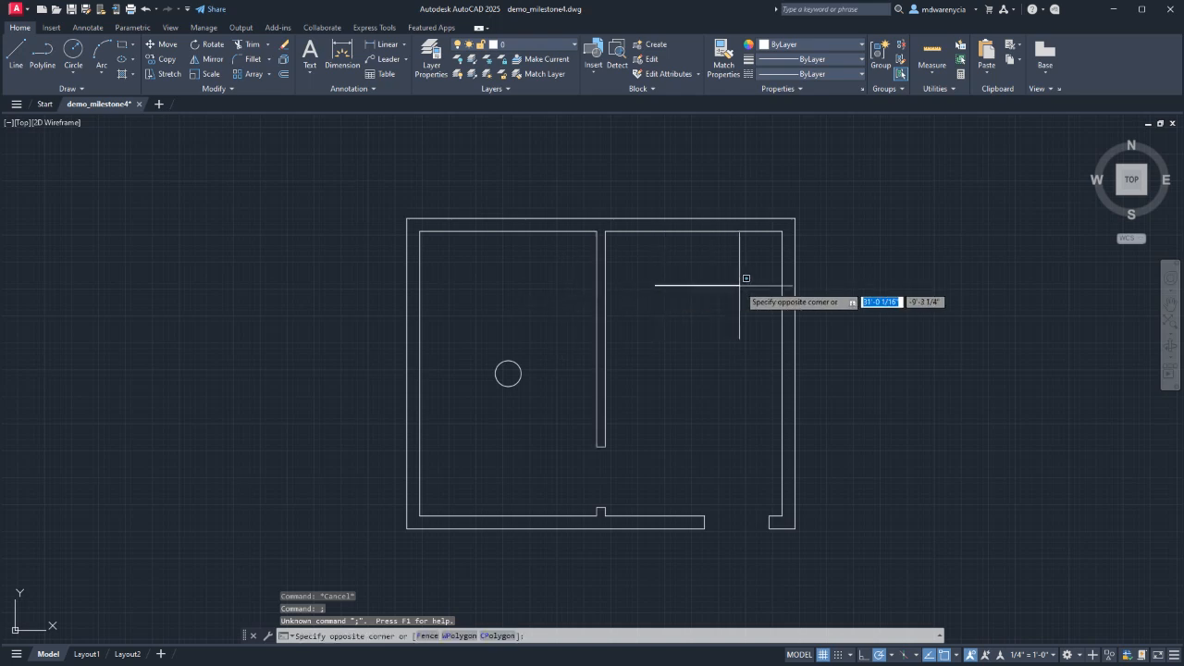
type("4'")
key("Return")
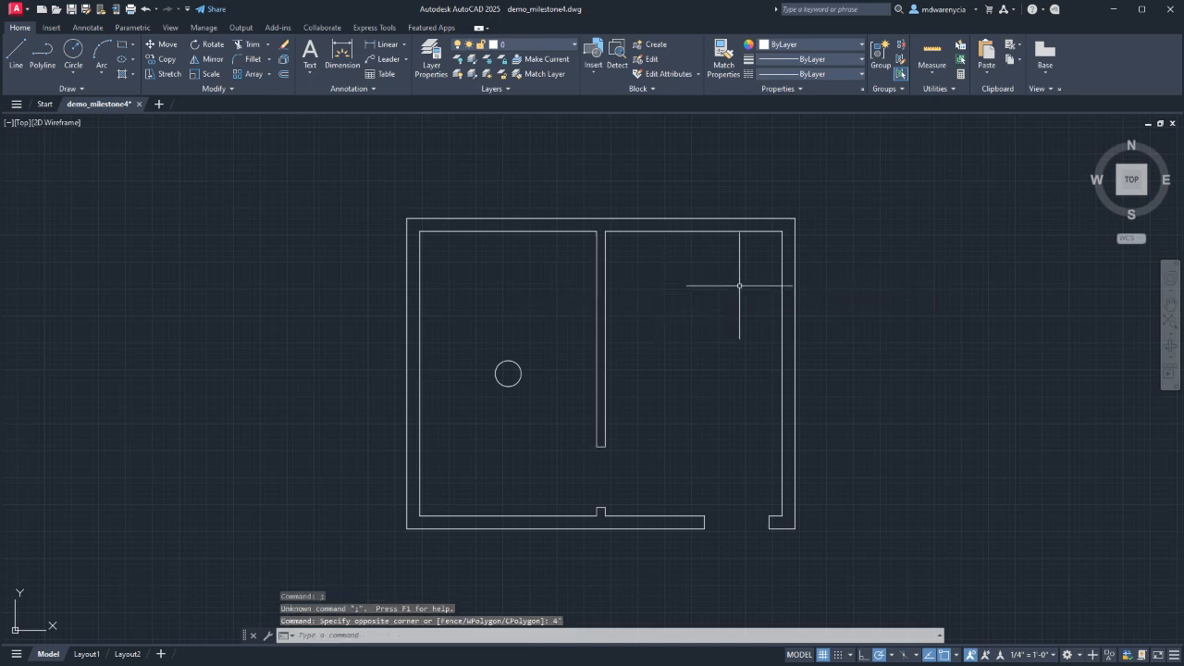
key("Escape")
key("Escape")
key("Escape")
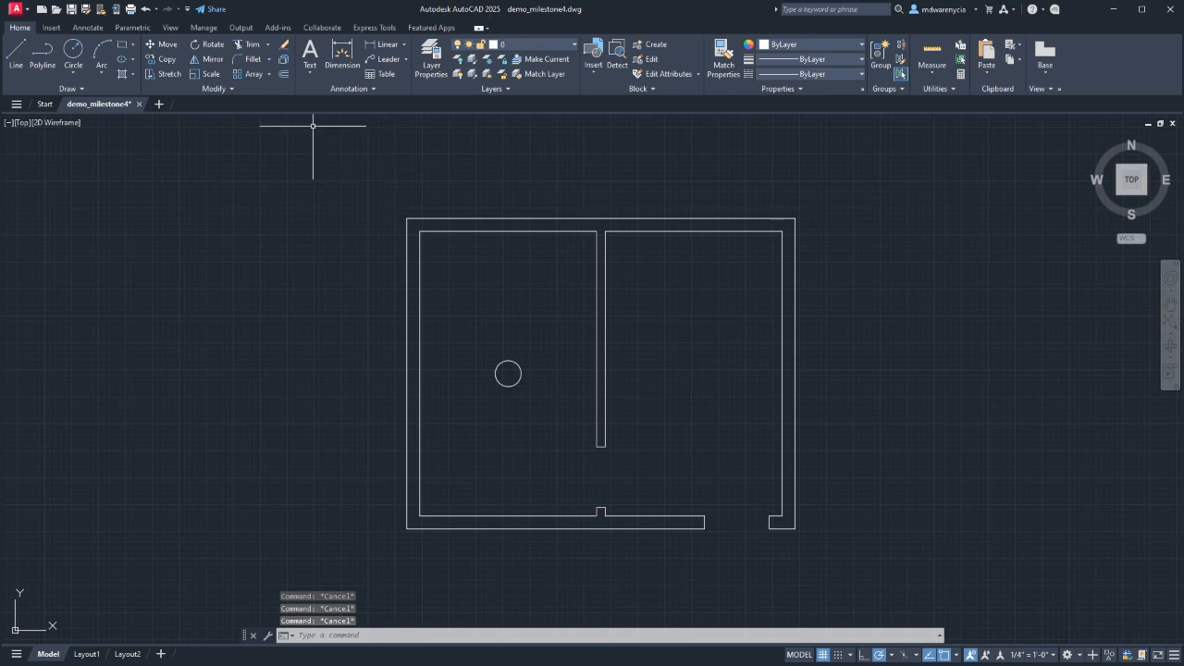
Start a line in the northern part of the east room and draw its first segment 4' due east.
type("l")
key("Return")
left_click(645, 283)
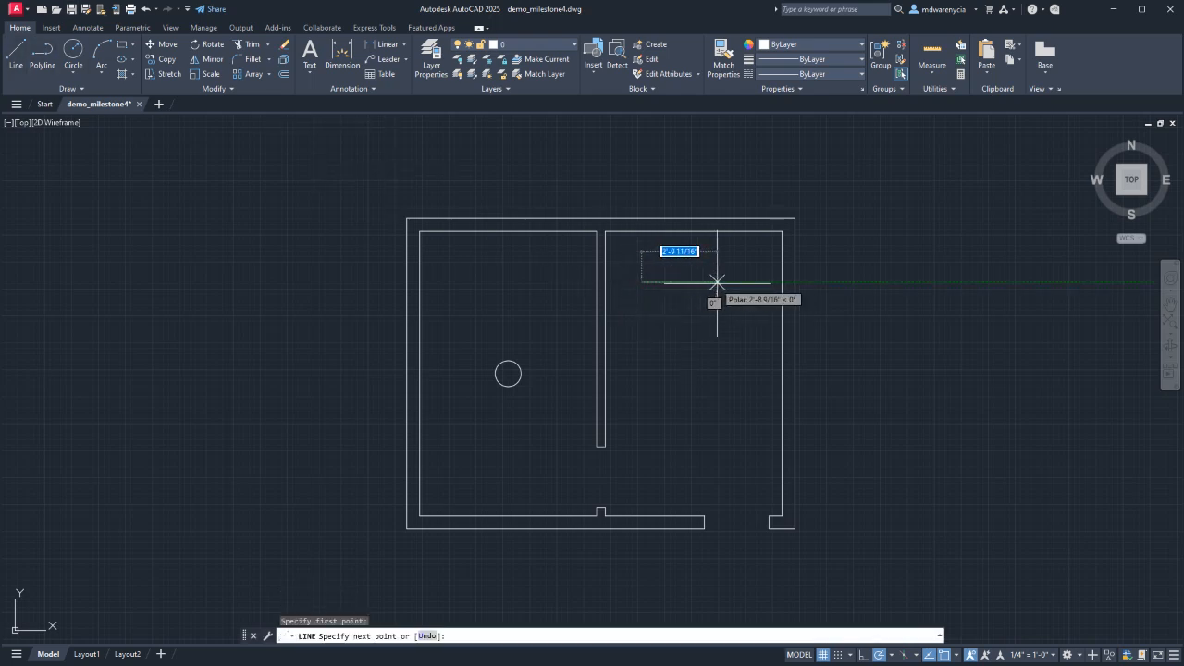
type("4'")
key("Return")
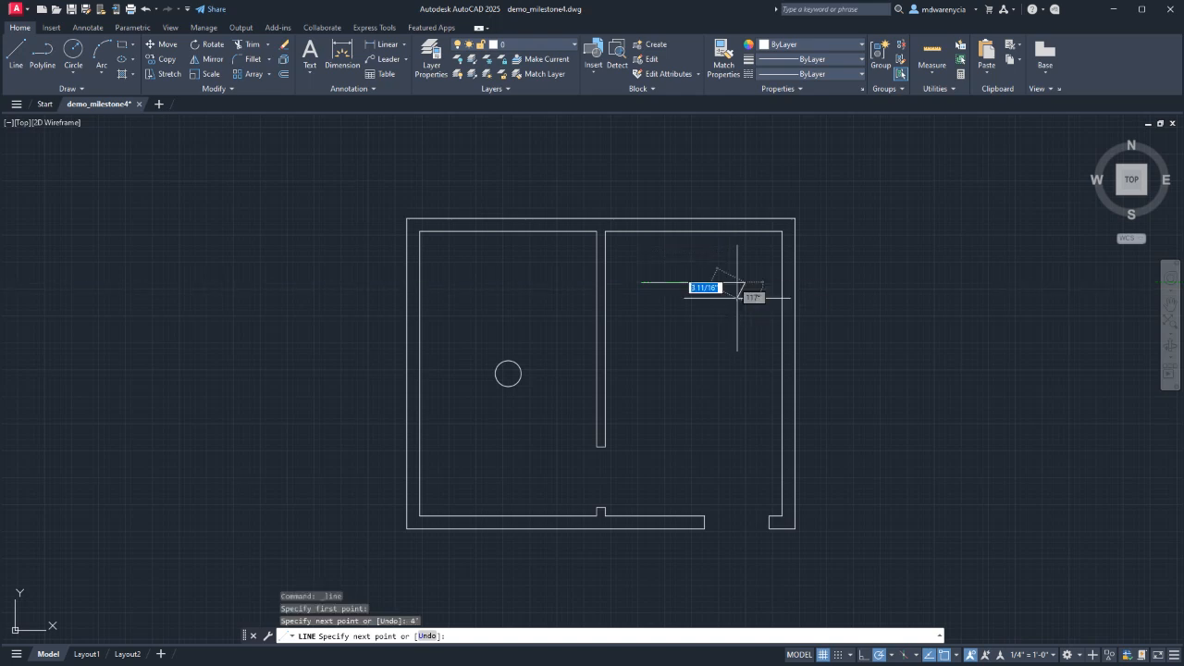
Try a 2-inch second segment from the line's east end and undo it within the Line command.
type("2")
key("Return")
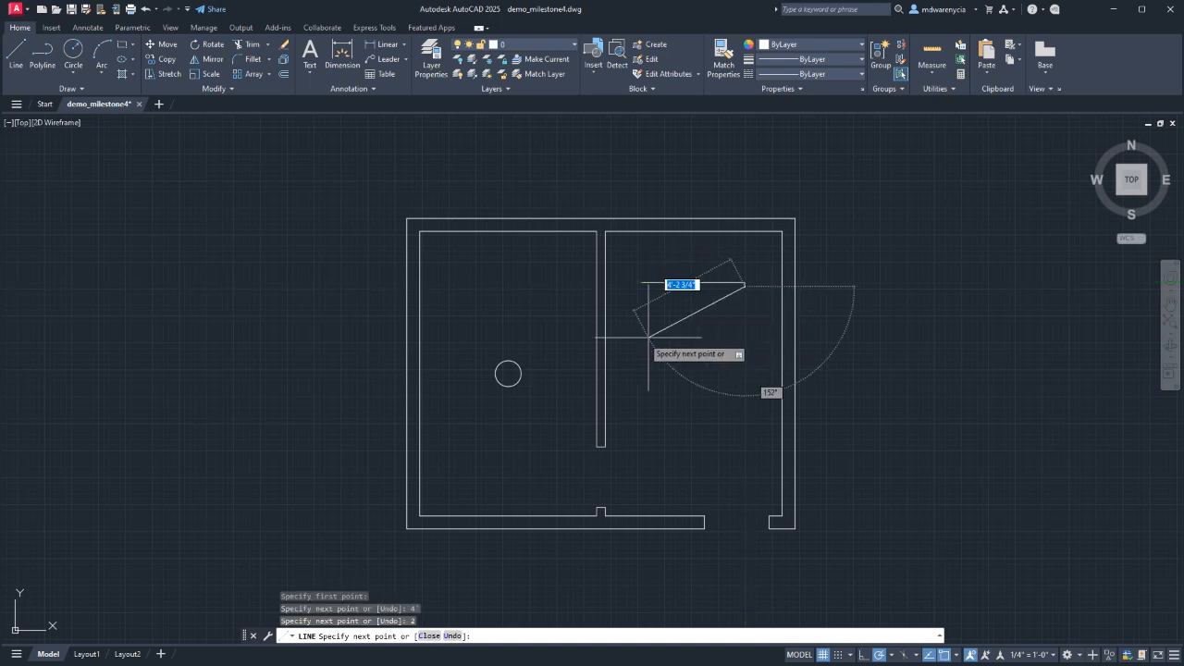
key("ctrl+z")
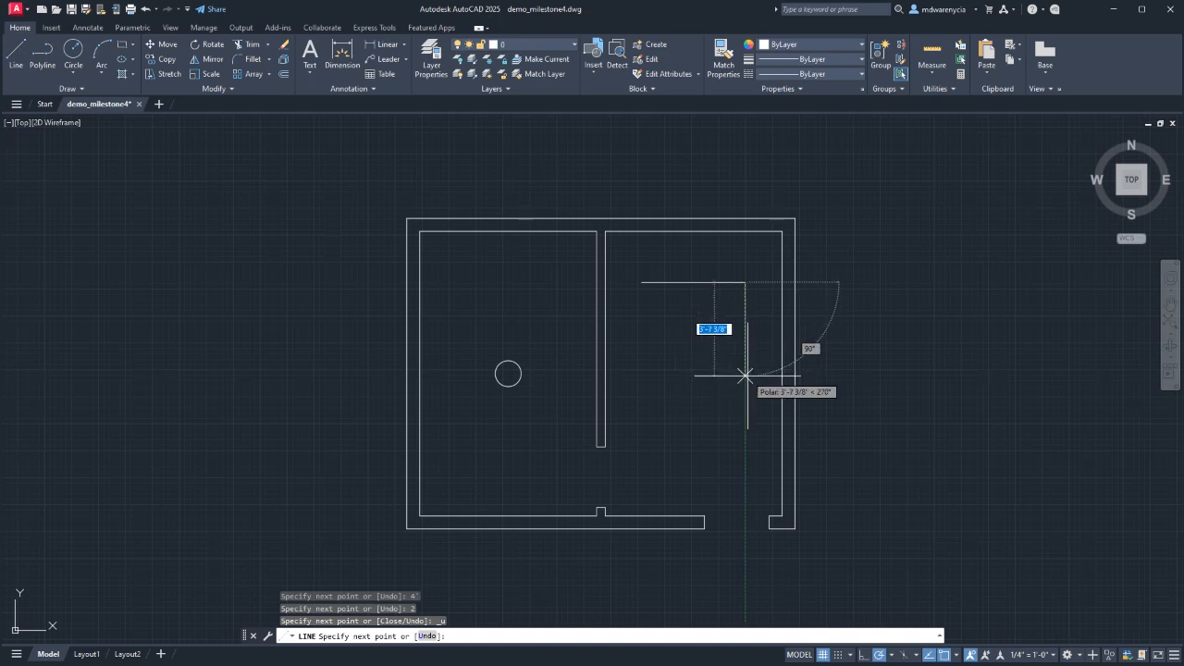
Continue the line 2' south and 4' west, then close it into a rectangle and end the command.
type("2'")
key("Return")
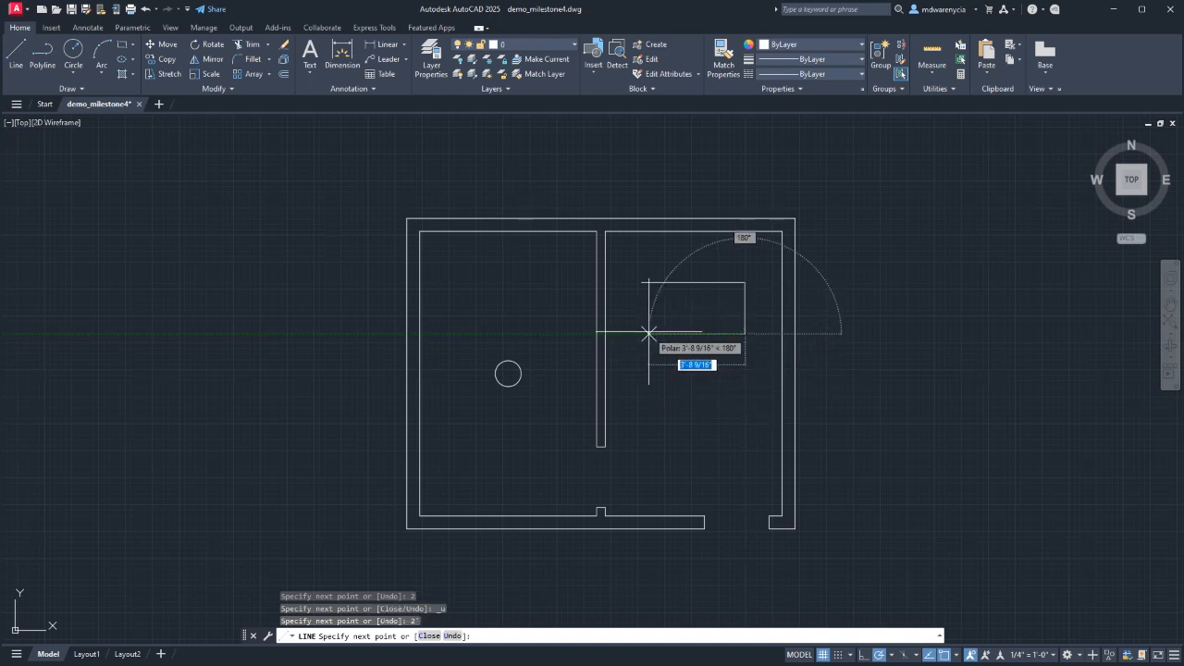
type("4'")
key("Return")
type("cl")
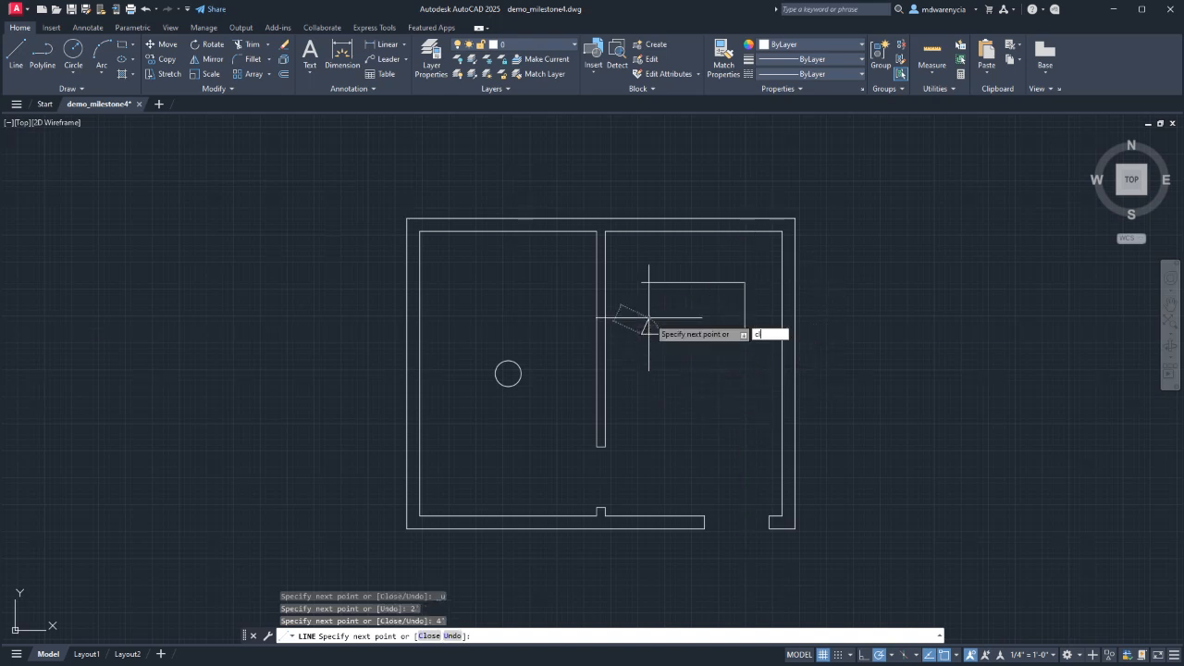
key("Return")
key("Escape")
left_click(761, 356)
left_click(620, 261)
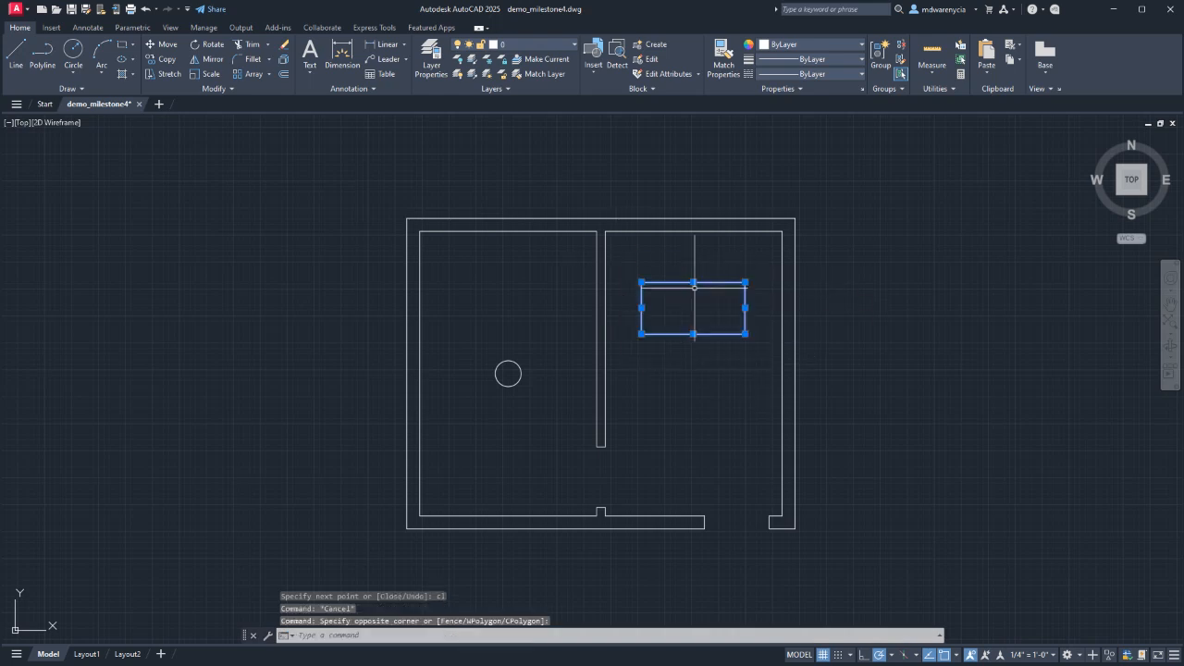
type("offs")
key("Return")
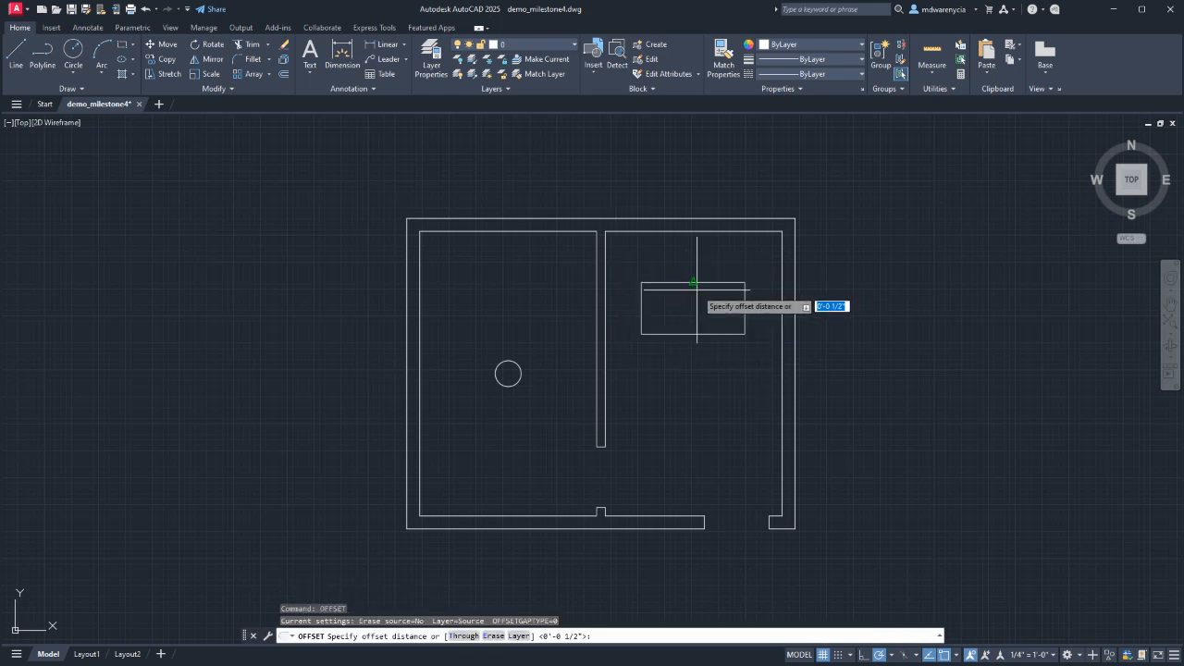
key("Escape")
key("Escape")
Join the rectangle's four lines in the east room into a single polyline.
left_click(757, 353)
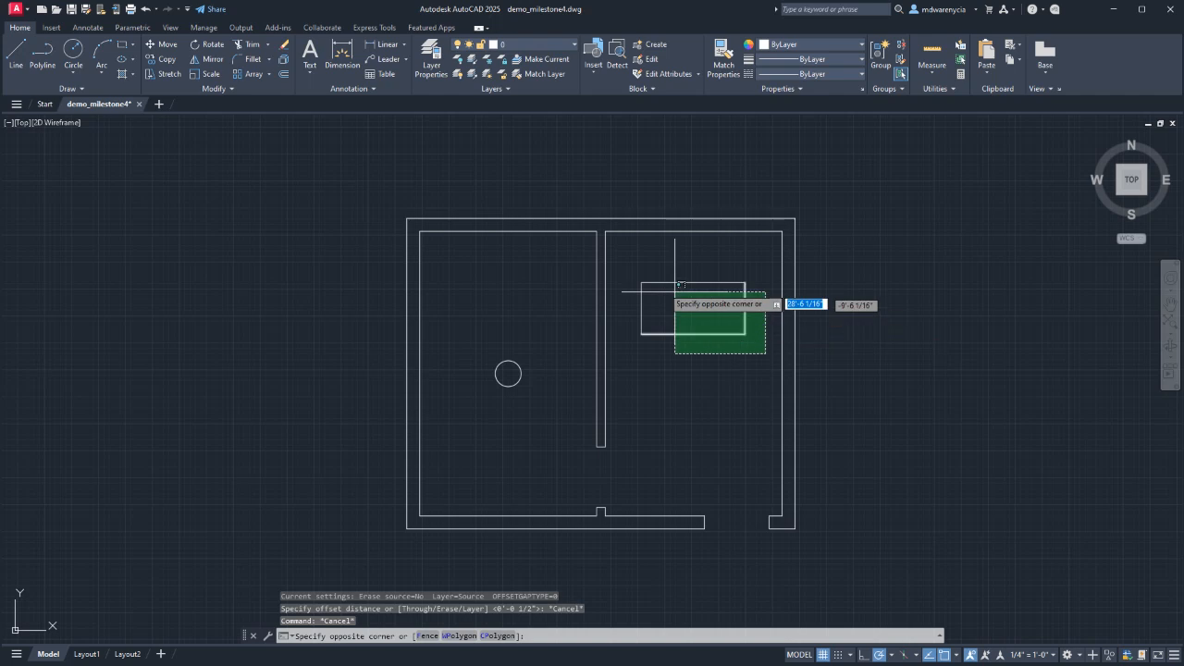
left_click(630, 273)
key("Return")
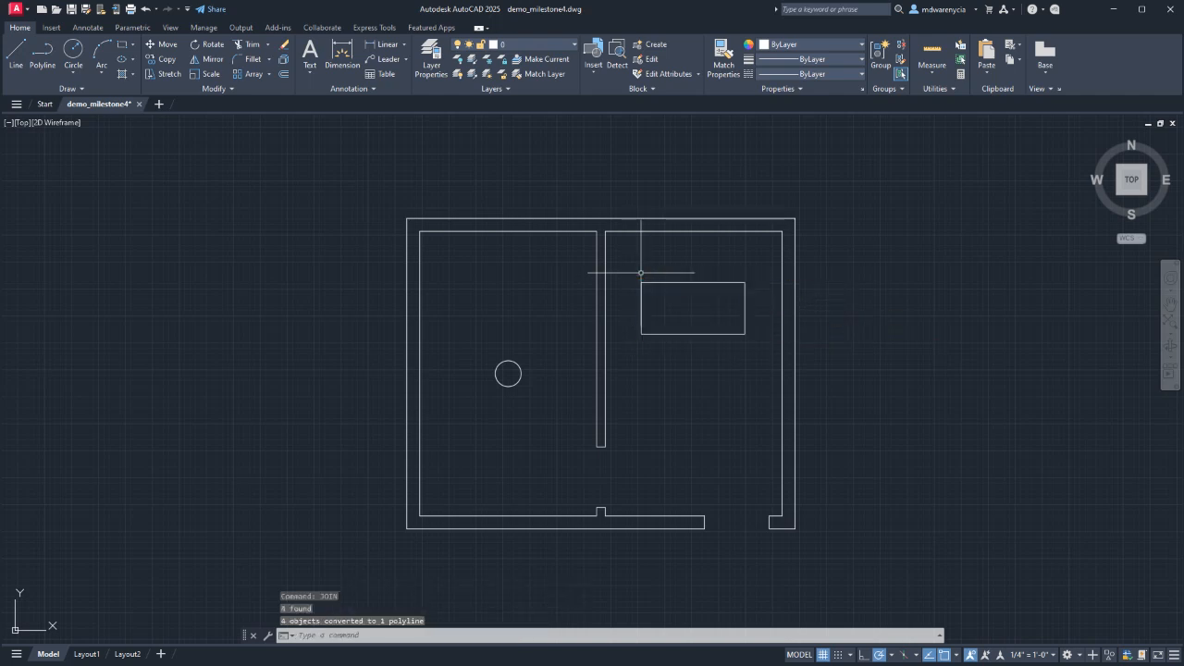
Offset the east room's rectangle 1 inch to the inside and end the command.
left_click(684, 305)
left_click(642, 257)
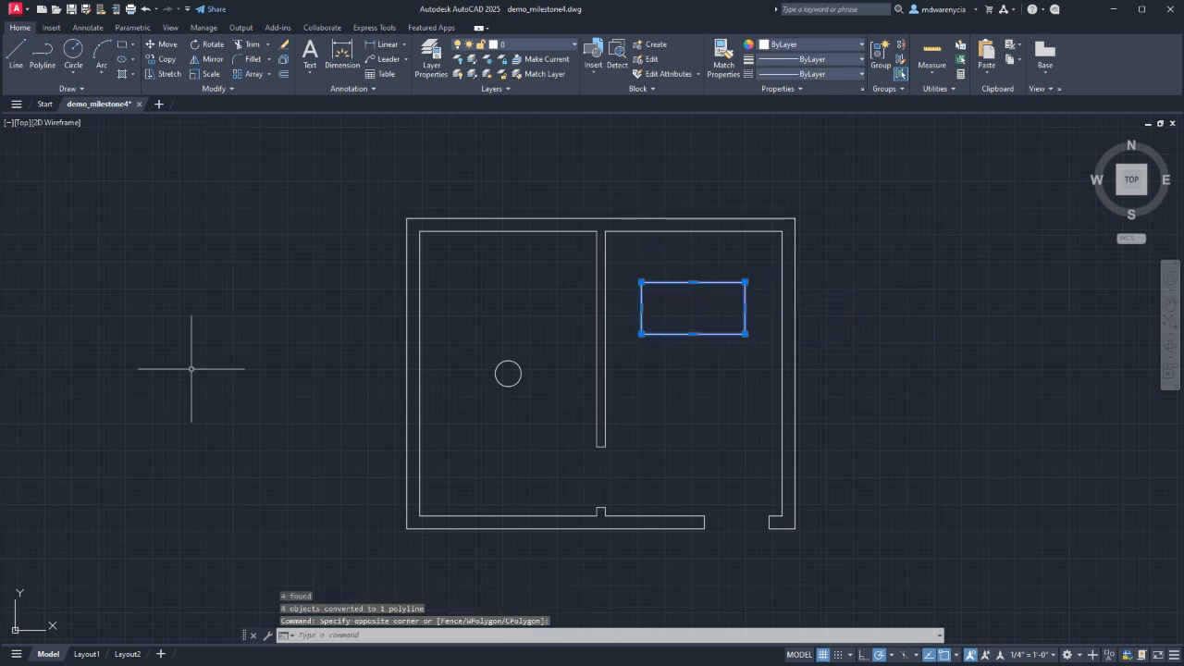
type("of")
key("Return")
type("1")
key("Return")
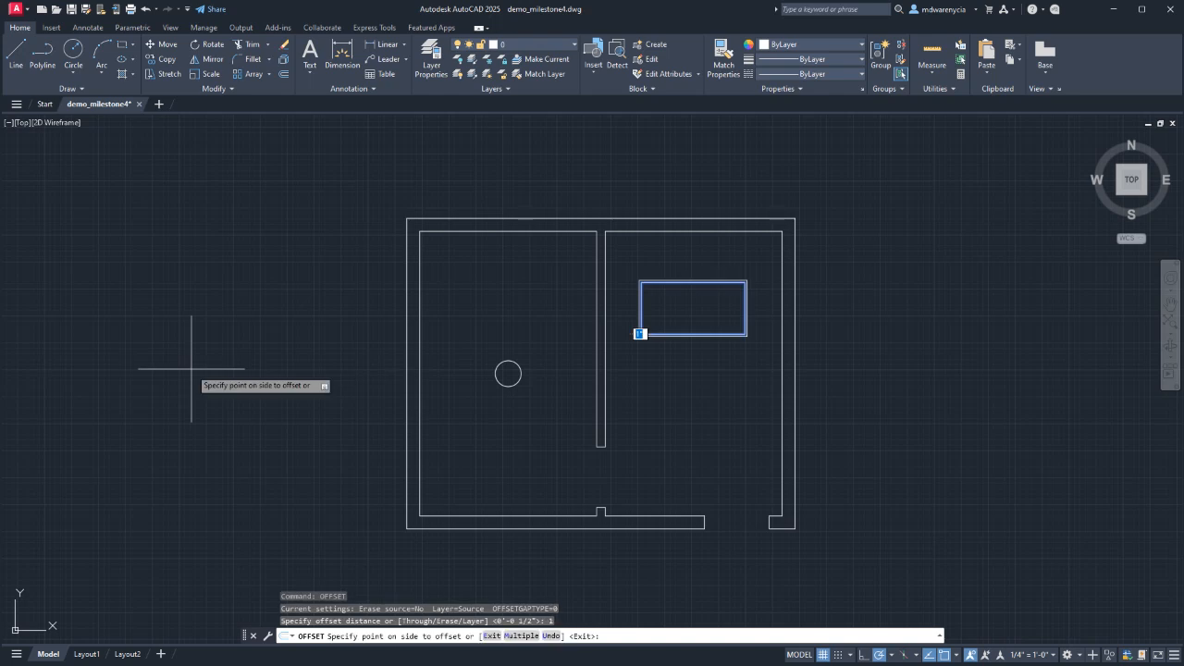
left_click(653, 318)
key("Escape")
key("Escape")
Move both rectangles by the outer one's north edge midpoint to the midpoint of the east room's inner north wall line.
left_click(615, 254)
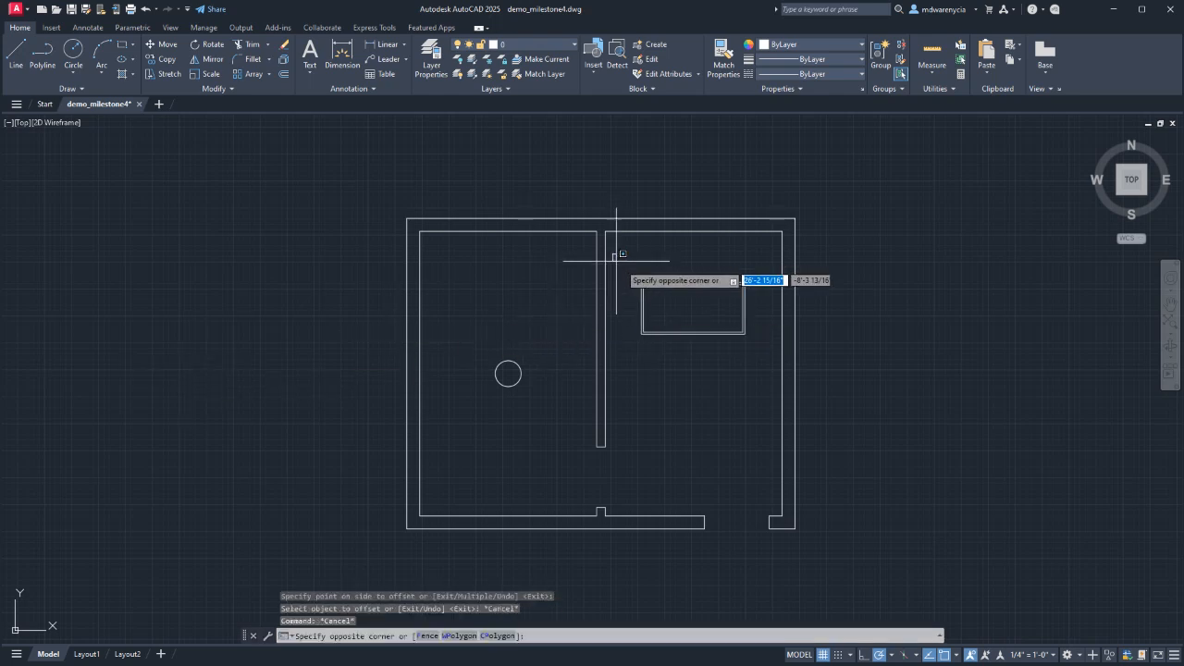
left_click(758, 360)
type("m")
key("Return")
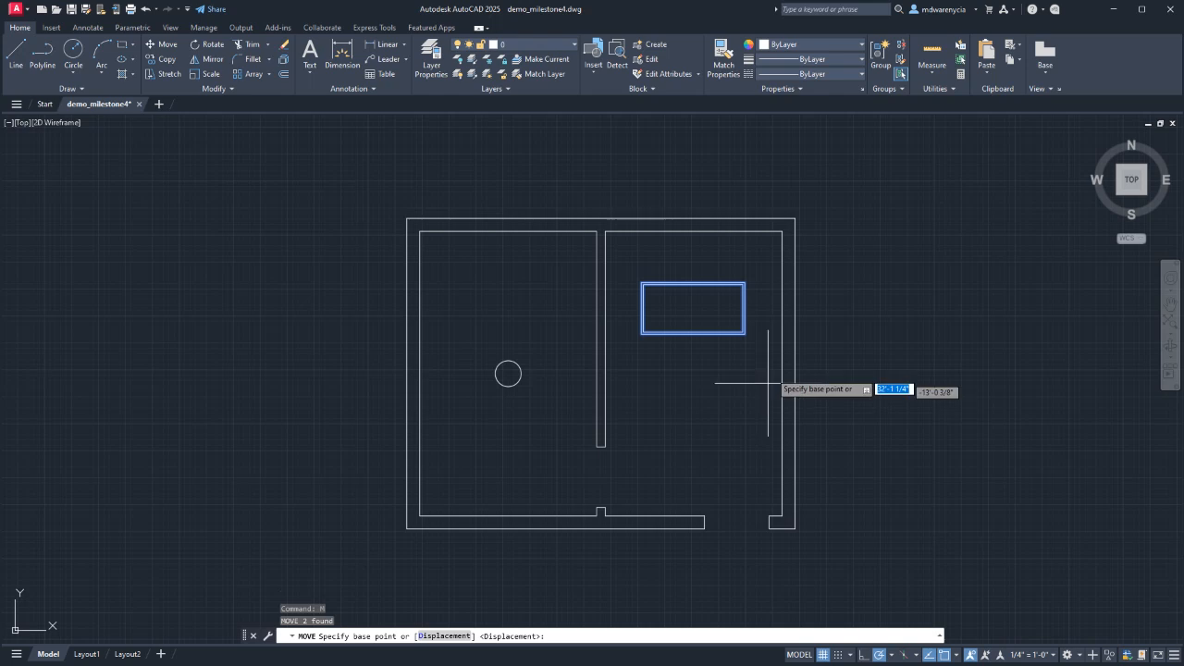
left_click(693, 282)
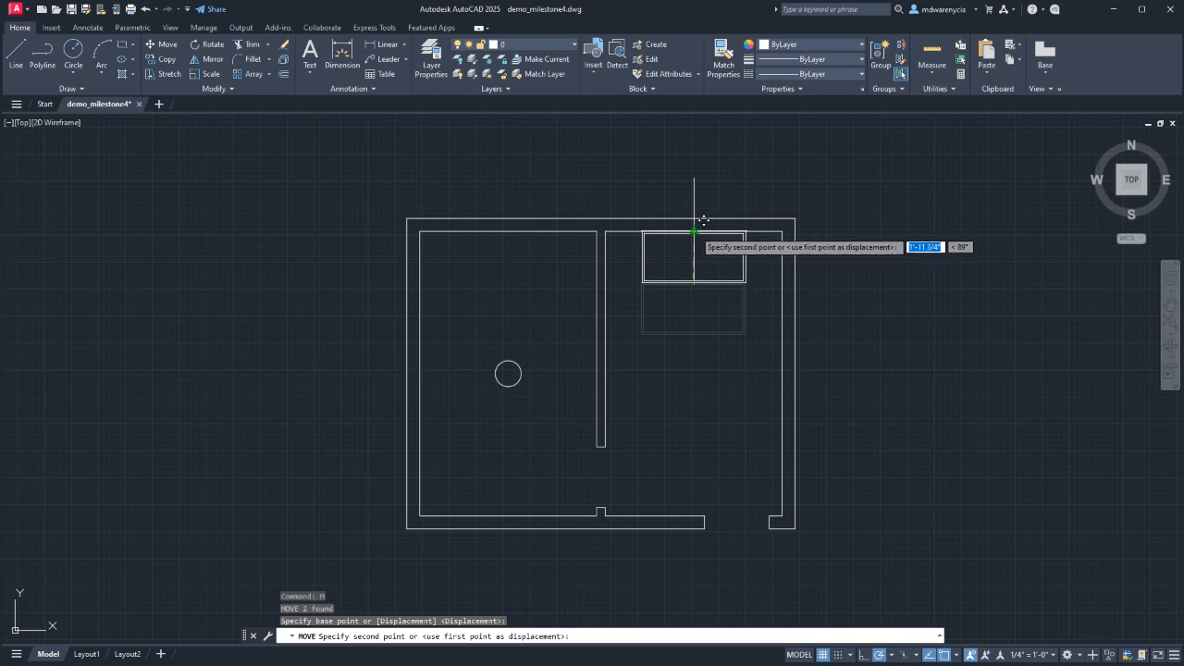
left_click(694, 230)
Try moving both rectangles 5' south from the north wall, and undo the move.
left_click(635, 224)
left_click(754, 322)
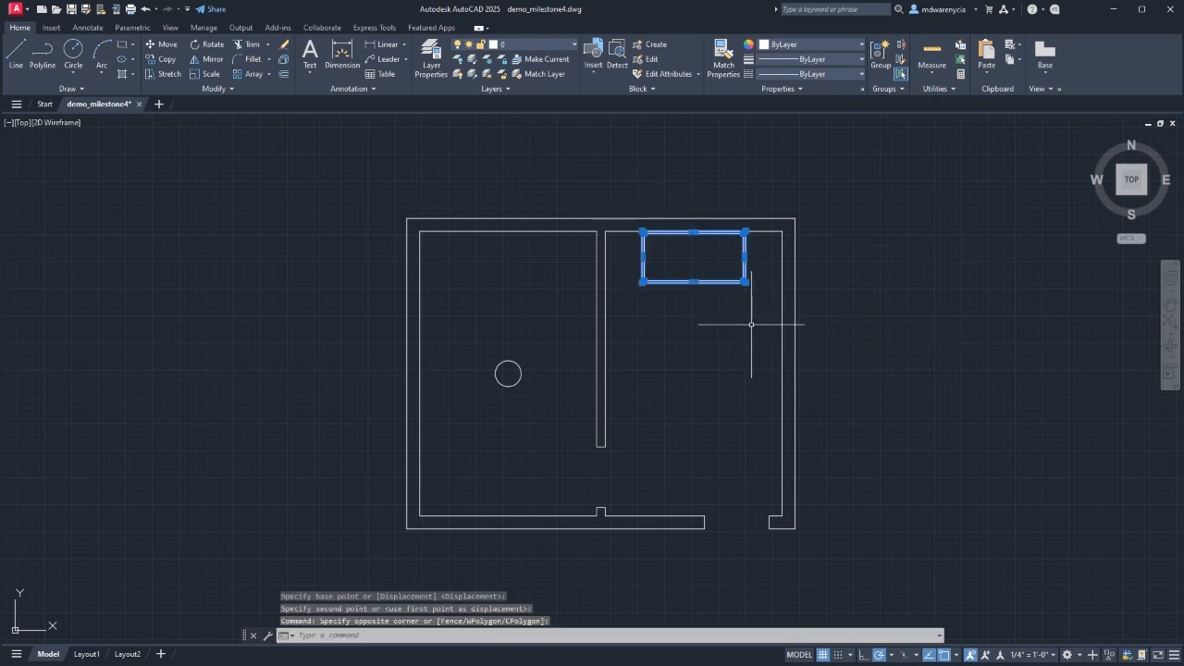
type("m")
key("Return")
left_click(738, 319)
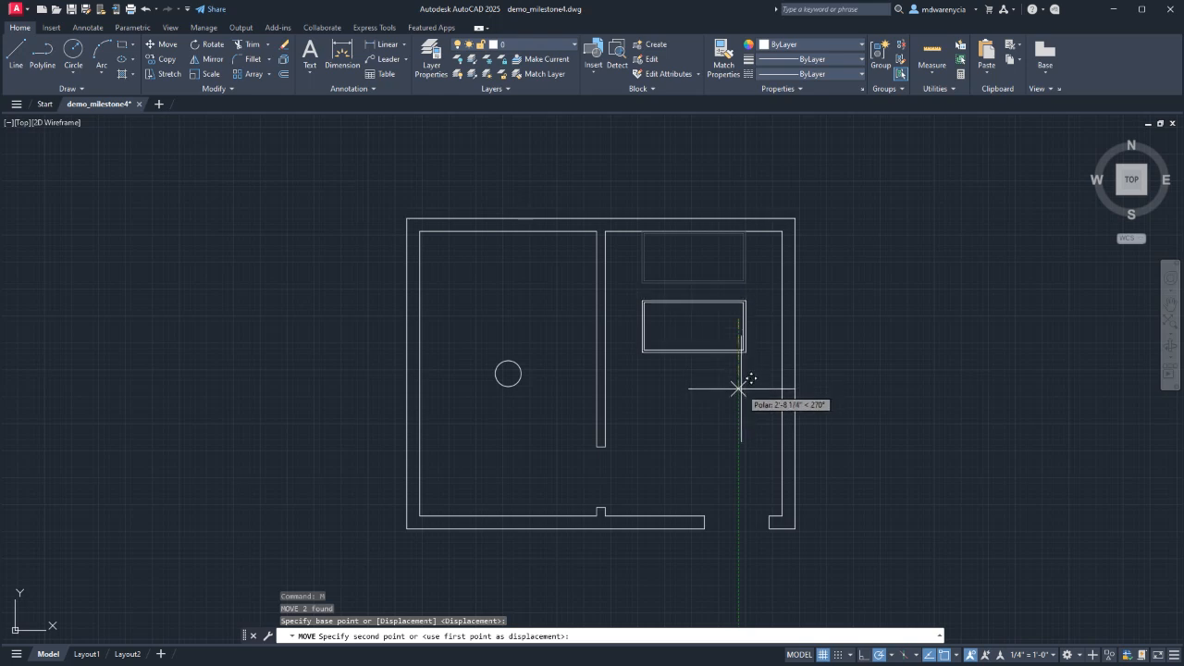
type("5'")
key("Return")
key("ctrl+z")
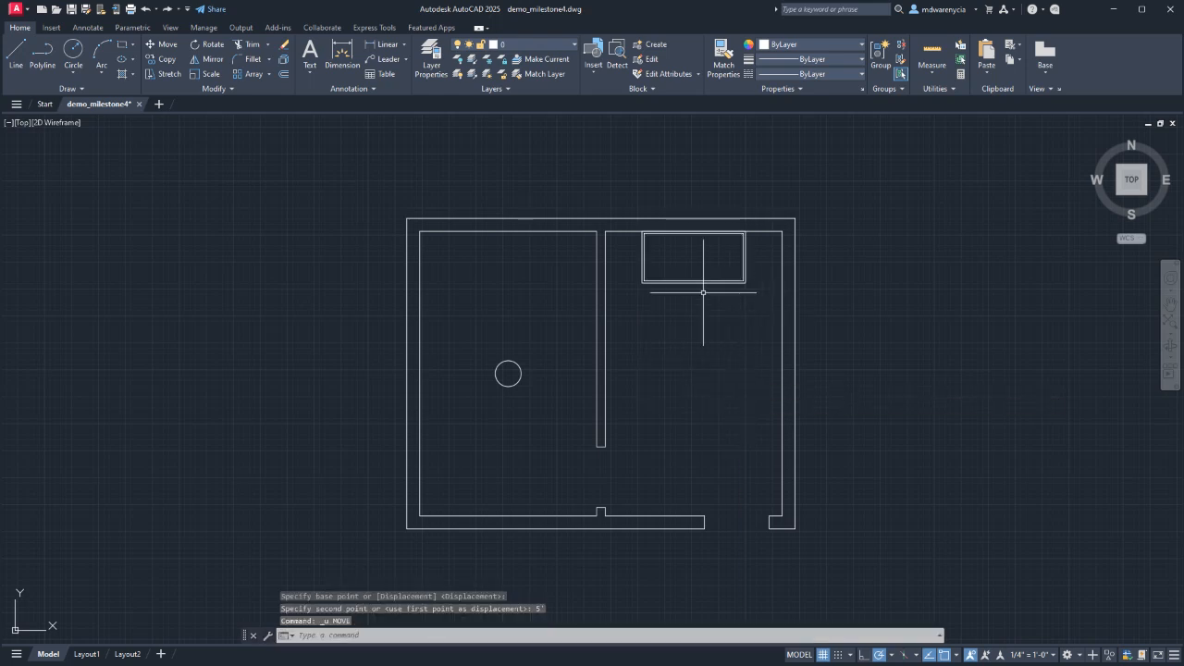
Move both rectangles 3' due south from the north wall and end the command.
left_click(621, 228)
left_click(763, 329)
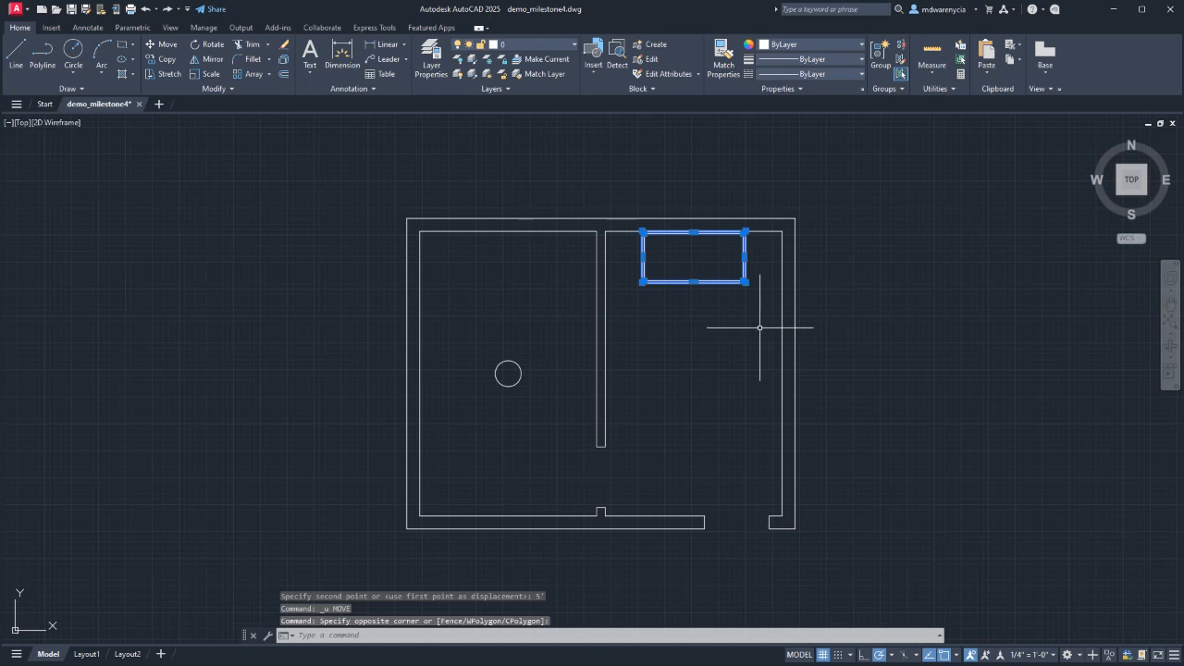
key("Return")
left_click(762, 252)
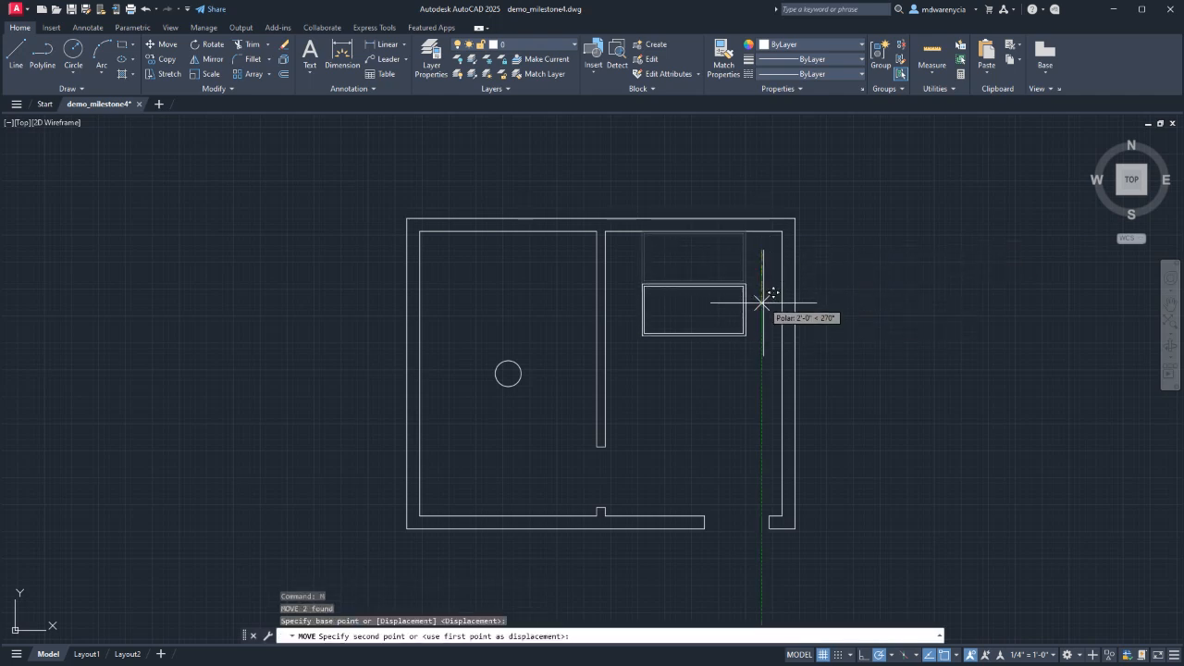
type("3'")
key("Return")
key("Escape")
key("Escape")
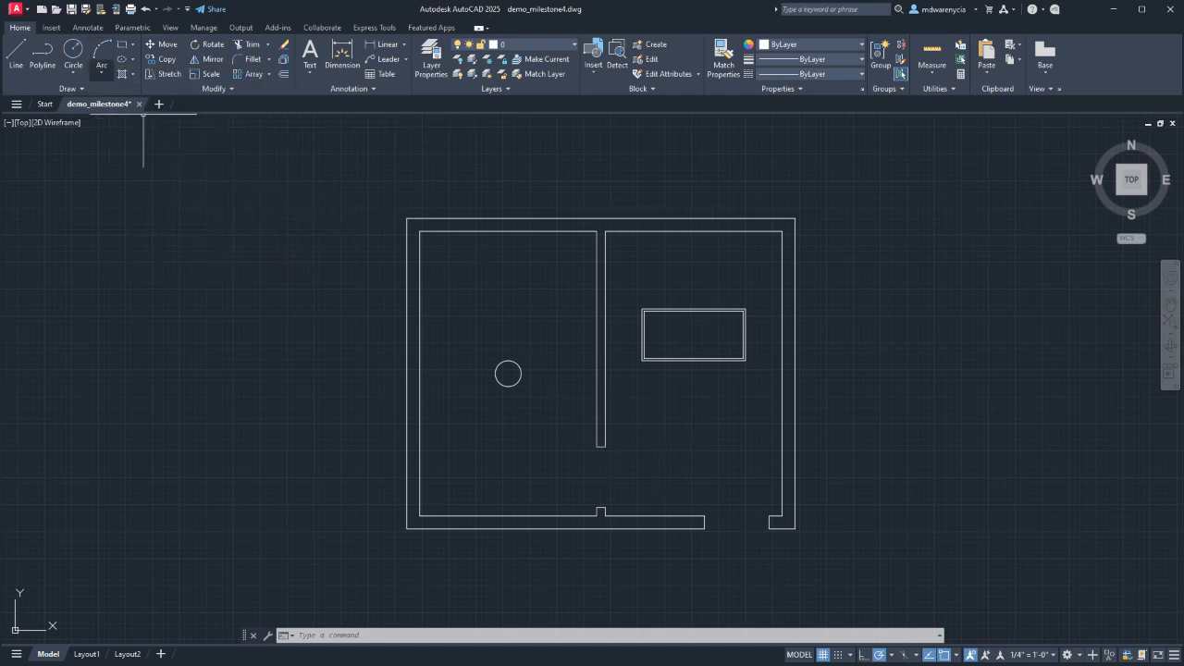
left_click(102, 56)
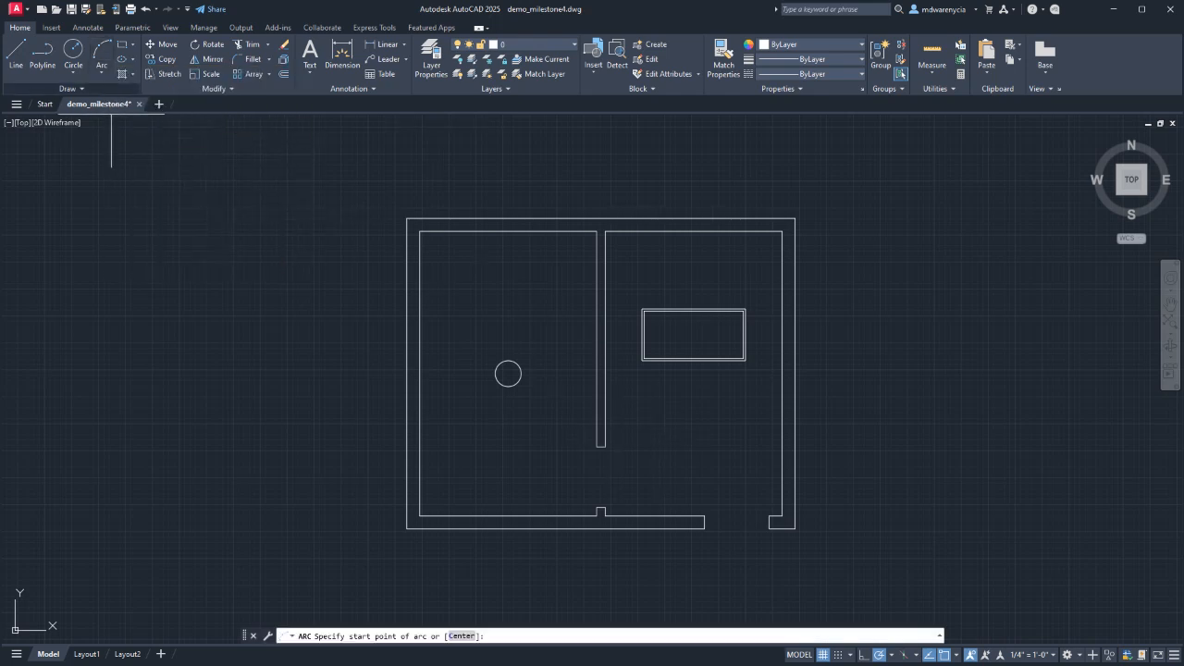
left_click(102, 74)
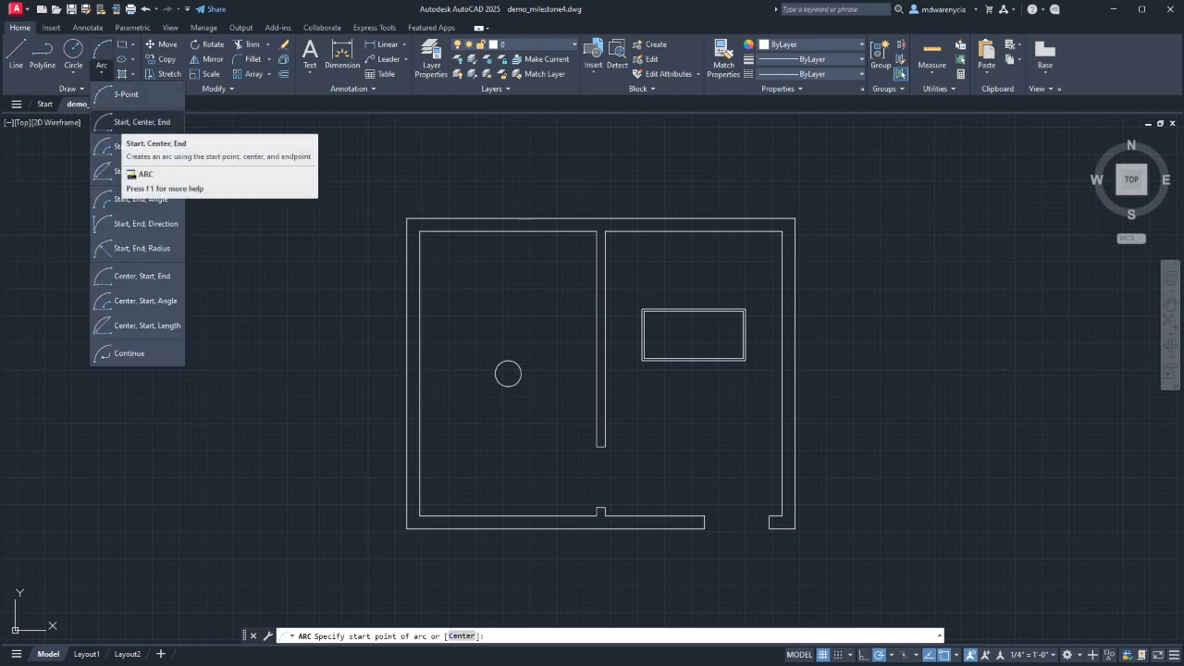
key("Escape")
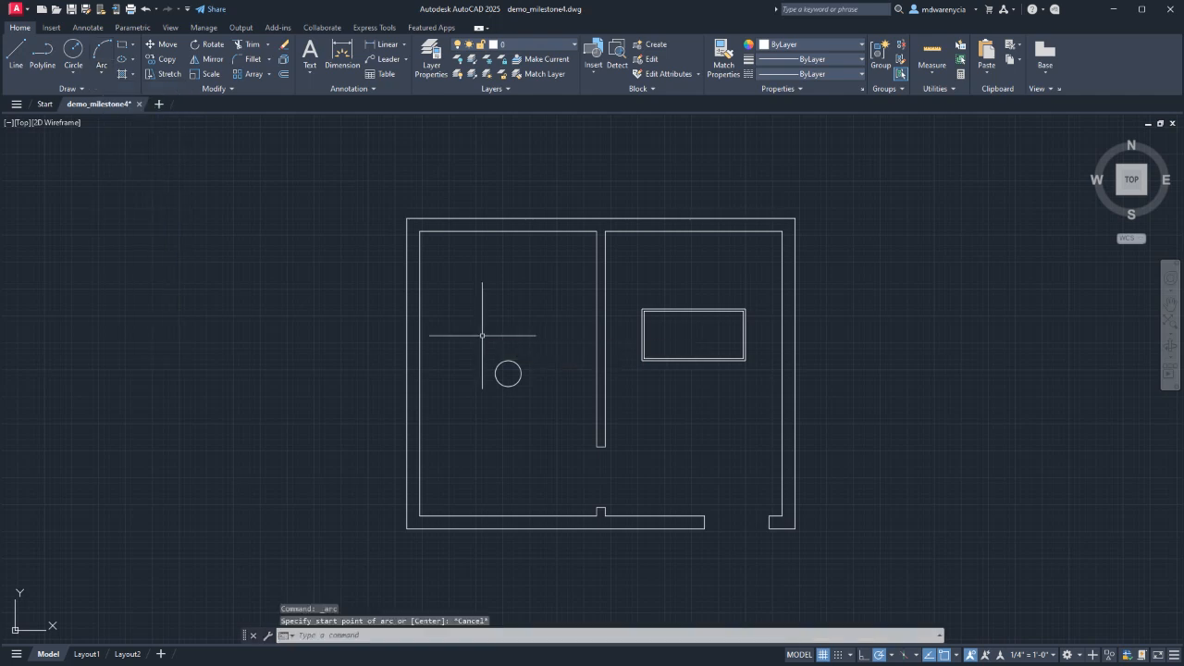
left_click(481, 335)
left_click(536, 417)
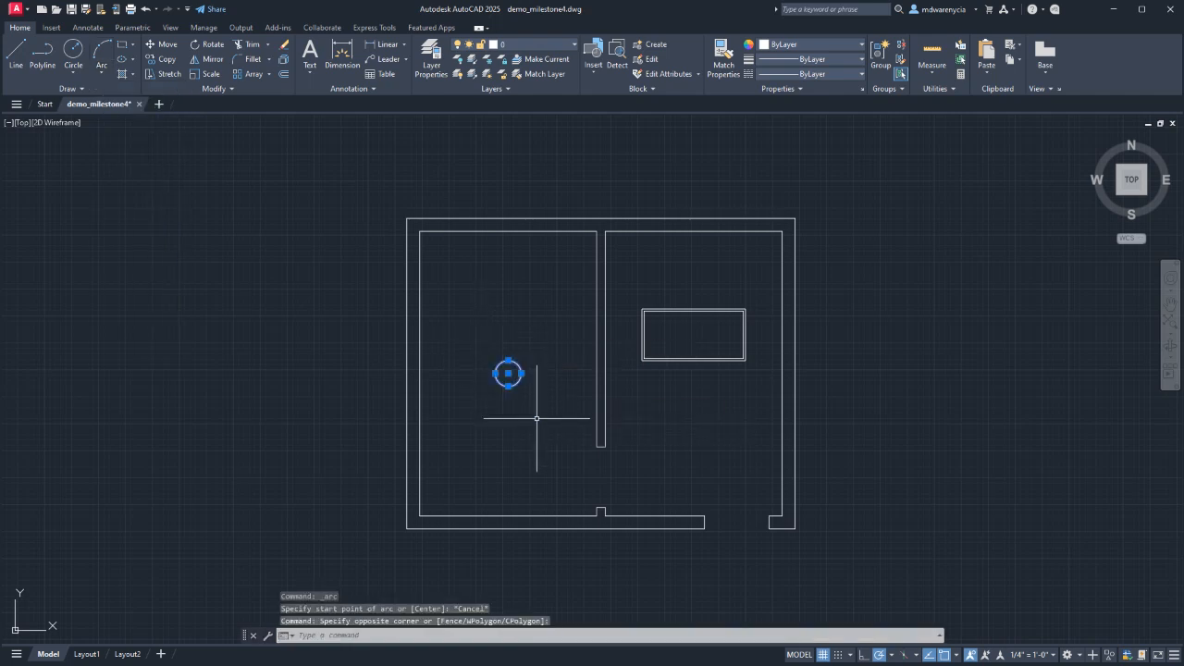
type("m")
key("Return")
left_click(537, 444)
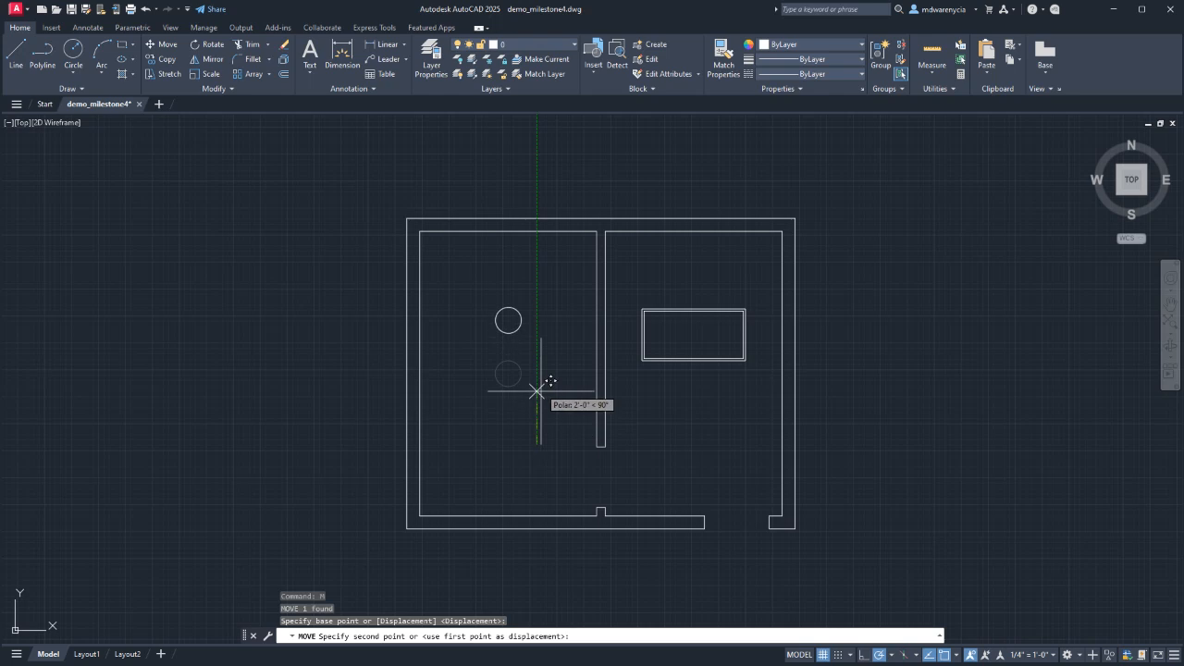
key("Escape")
Drop the pending move and start copying the west room's circle, using its center as base point.
left_click(545, 413)
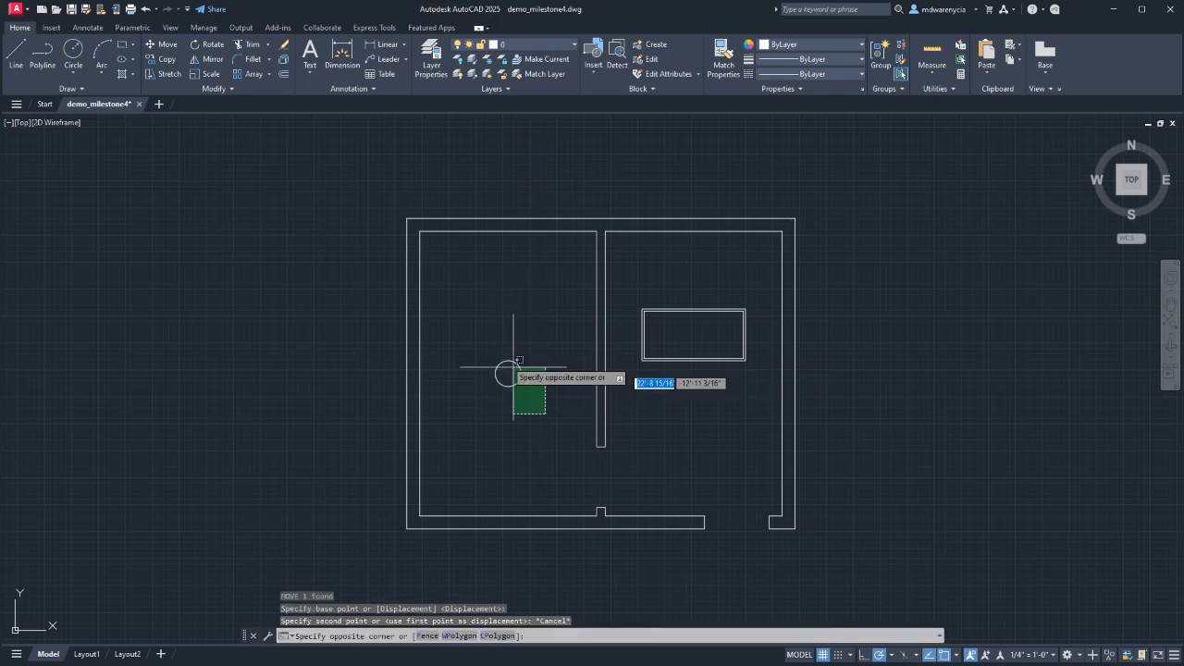
left_click(477, 329)
key("Return")
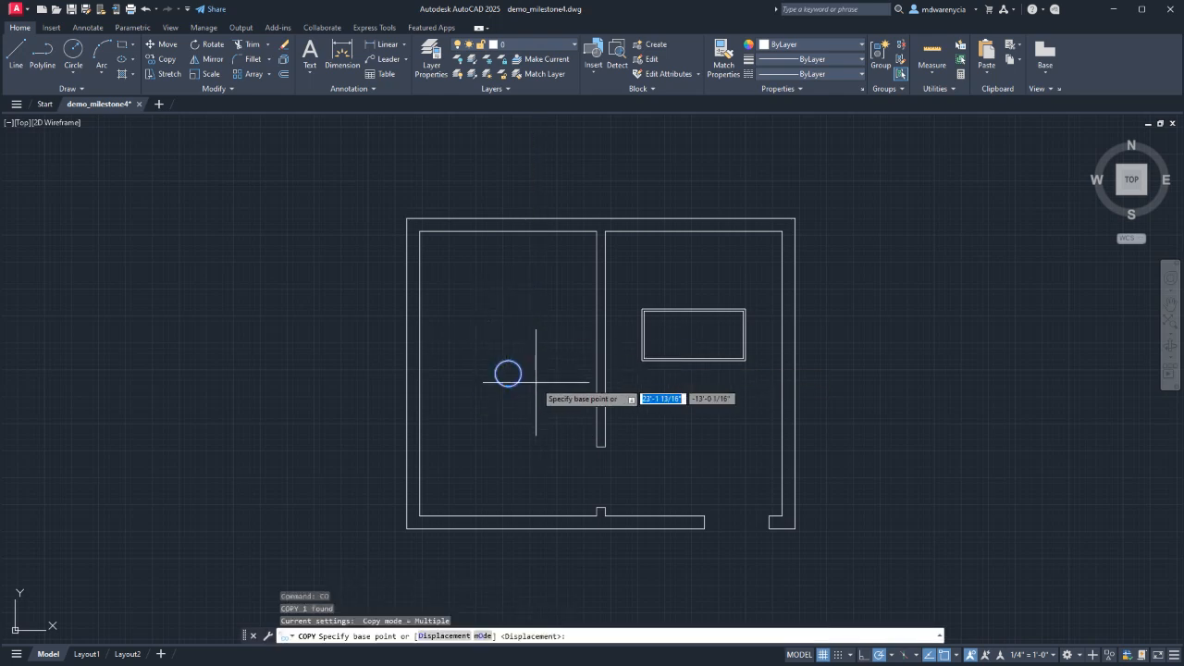
left_click(508, 372)
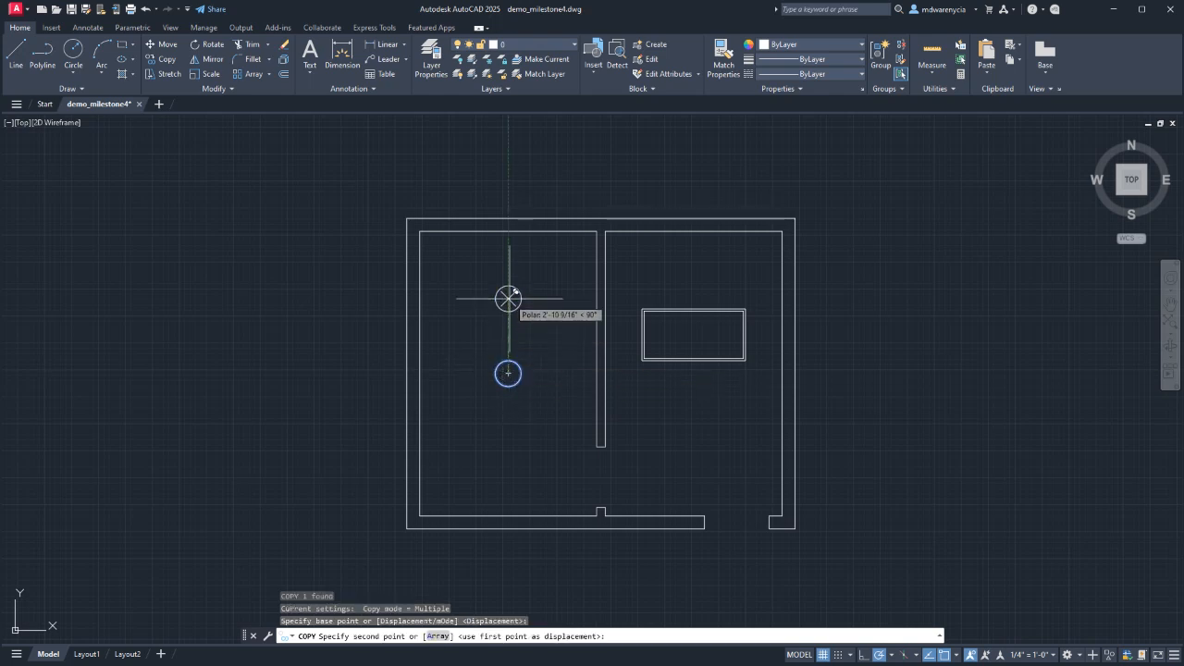
Try placing copies of the circle 1" and 1' to the north, and undo both copies.
type("2")
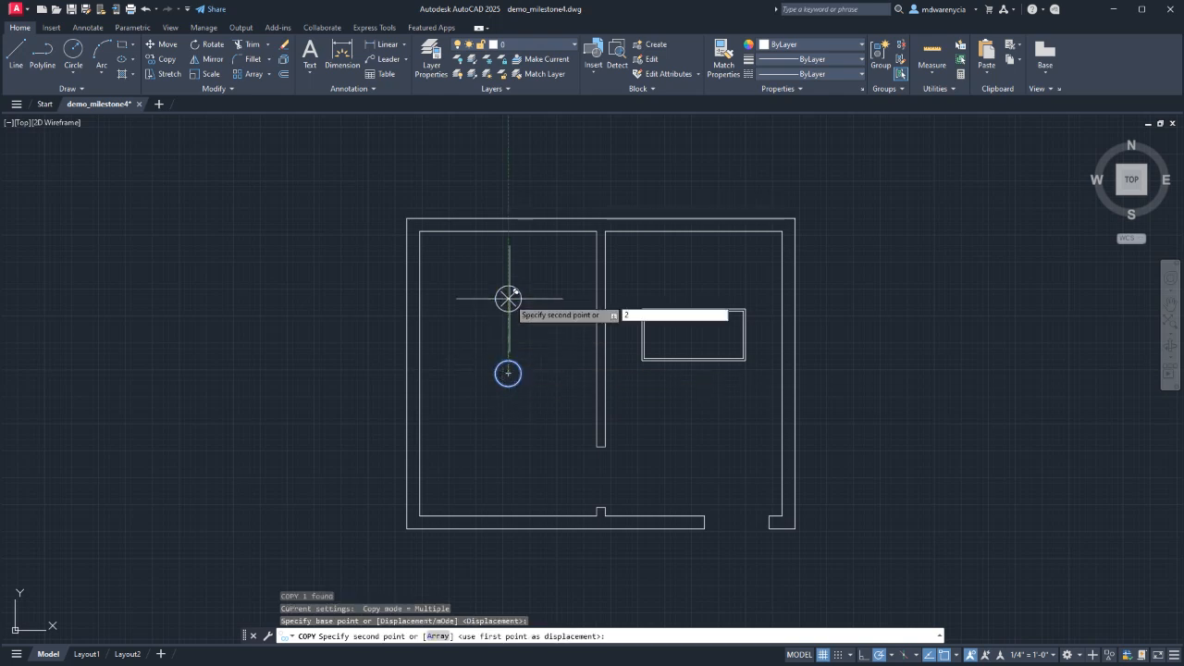
key("Return")
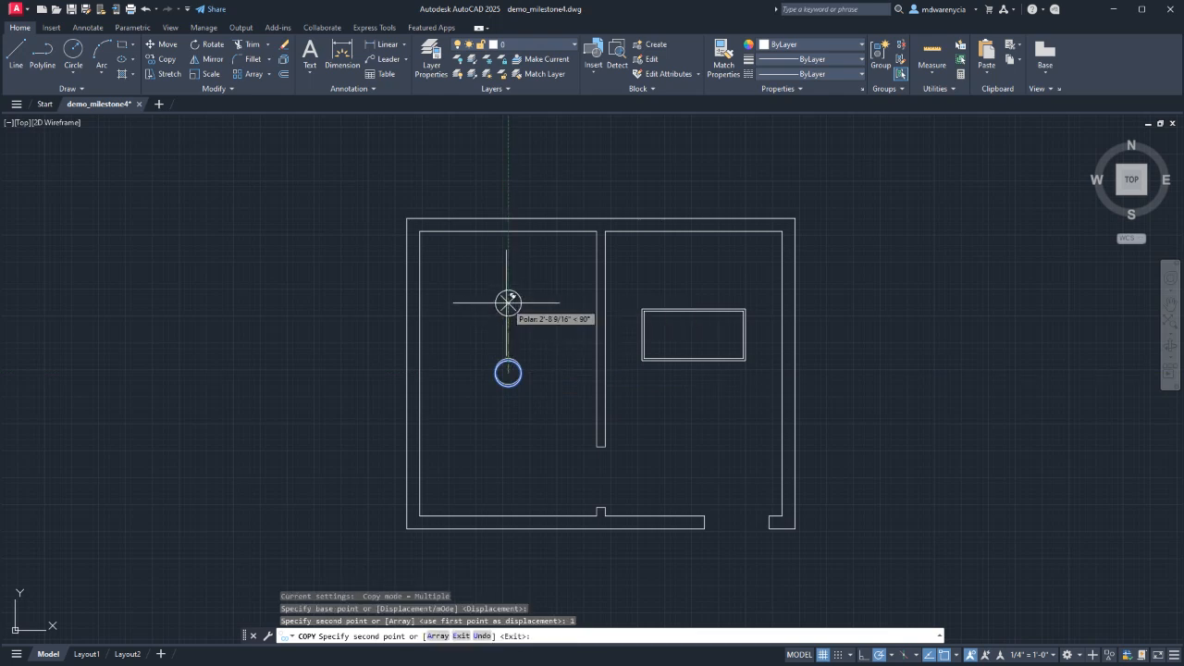
type("1'")
key("Return")
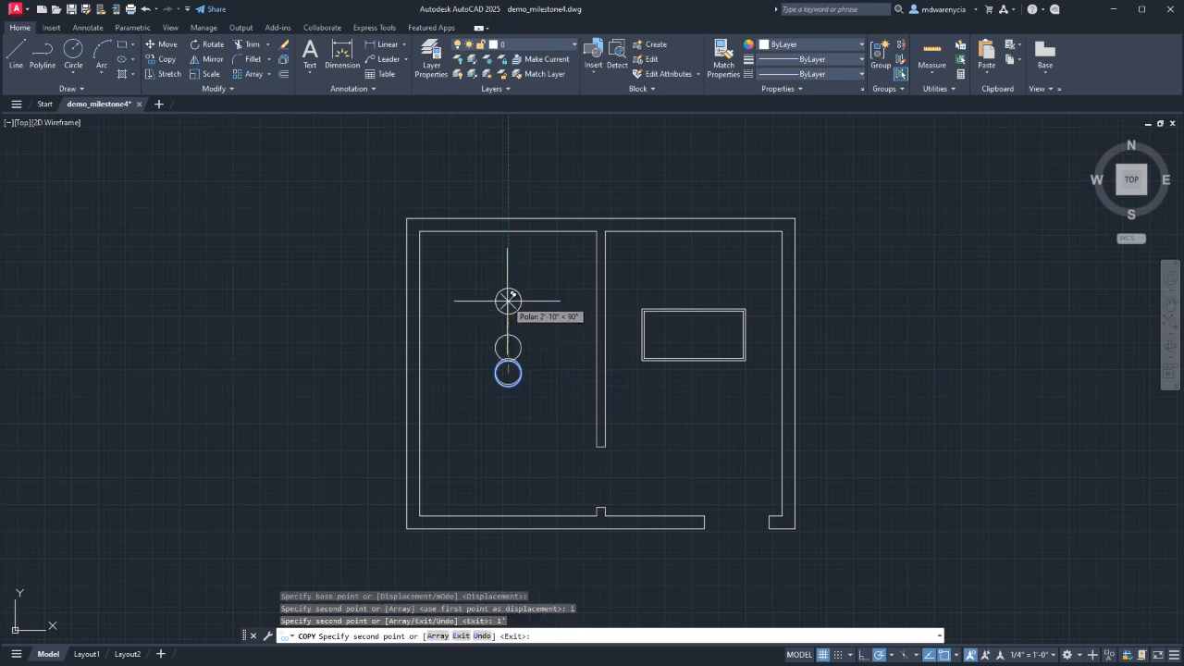
key("ctrl+z")
key("ctrl+z")
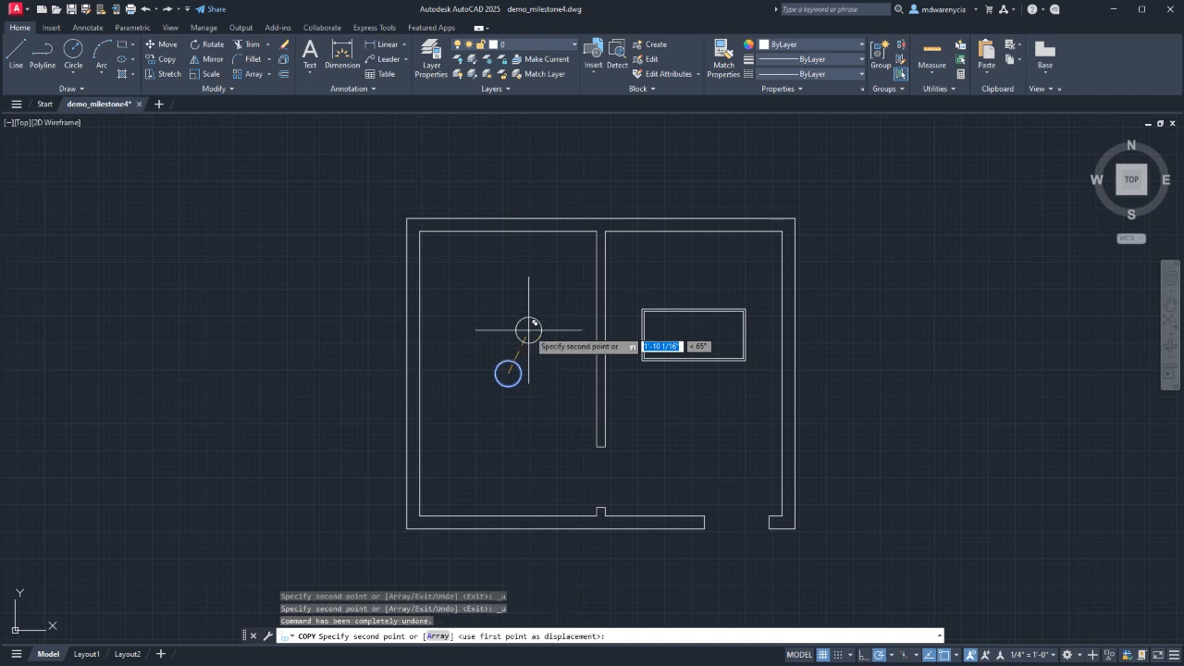
Place the circle's copy 2' due north of the original and end the command.
type("2'")
key("Return")
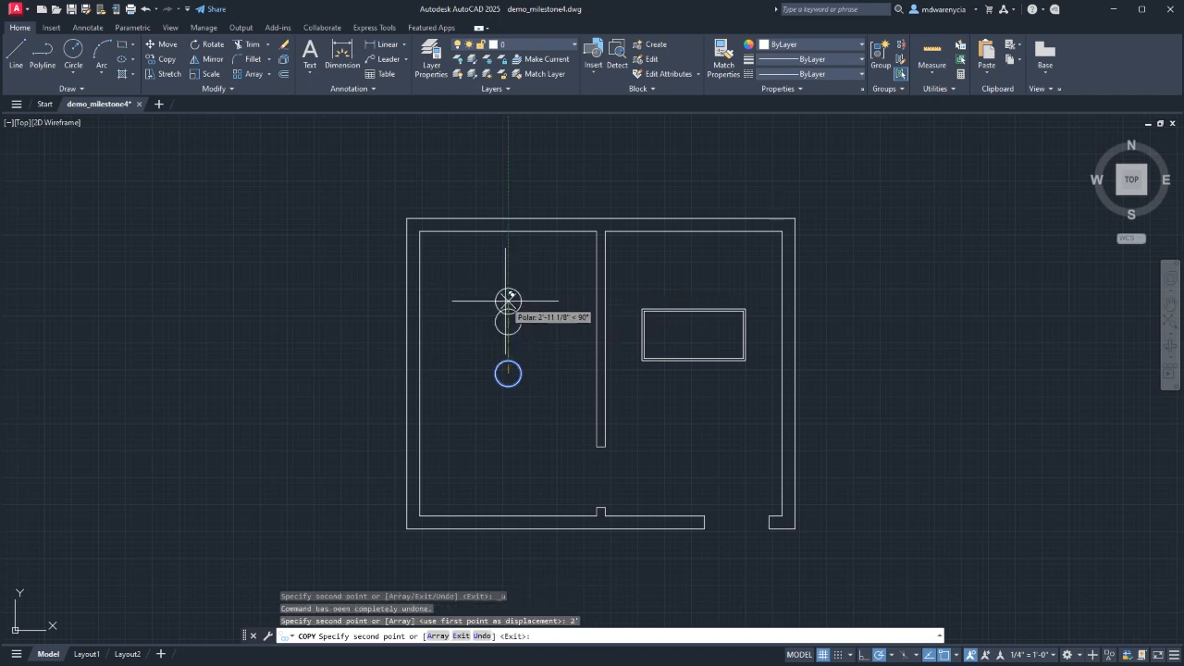
key("Escape")
Move the original circle in the west room 2' due south and end the command.
left_click(484, 351)
left_click(536, 407)
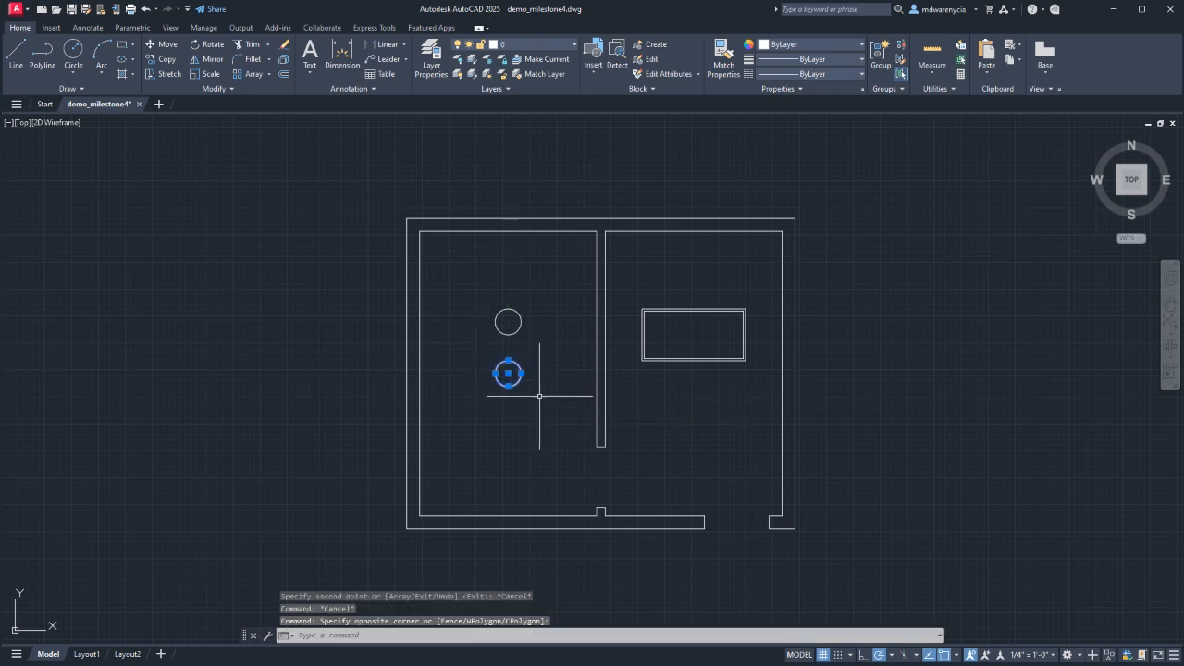
type("m")
key("Return")
left_click(548, 359)
type("2")
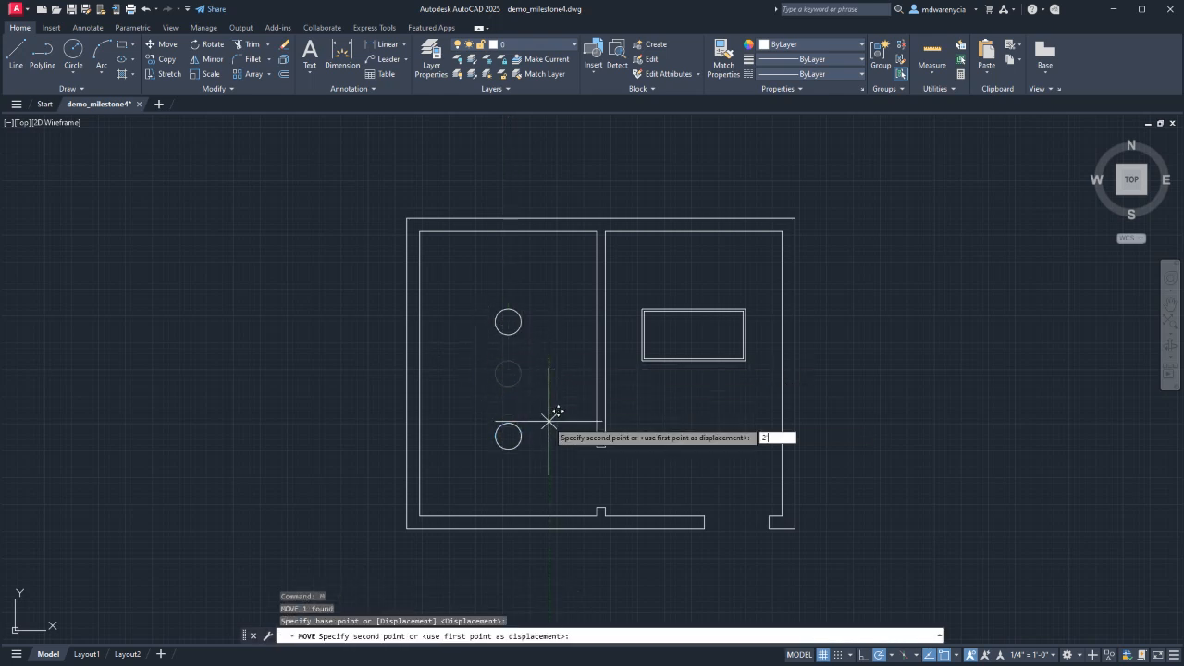
type("'")
key("Return")
key("Escape")
key("Escape")
key("Escape")
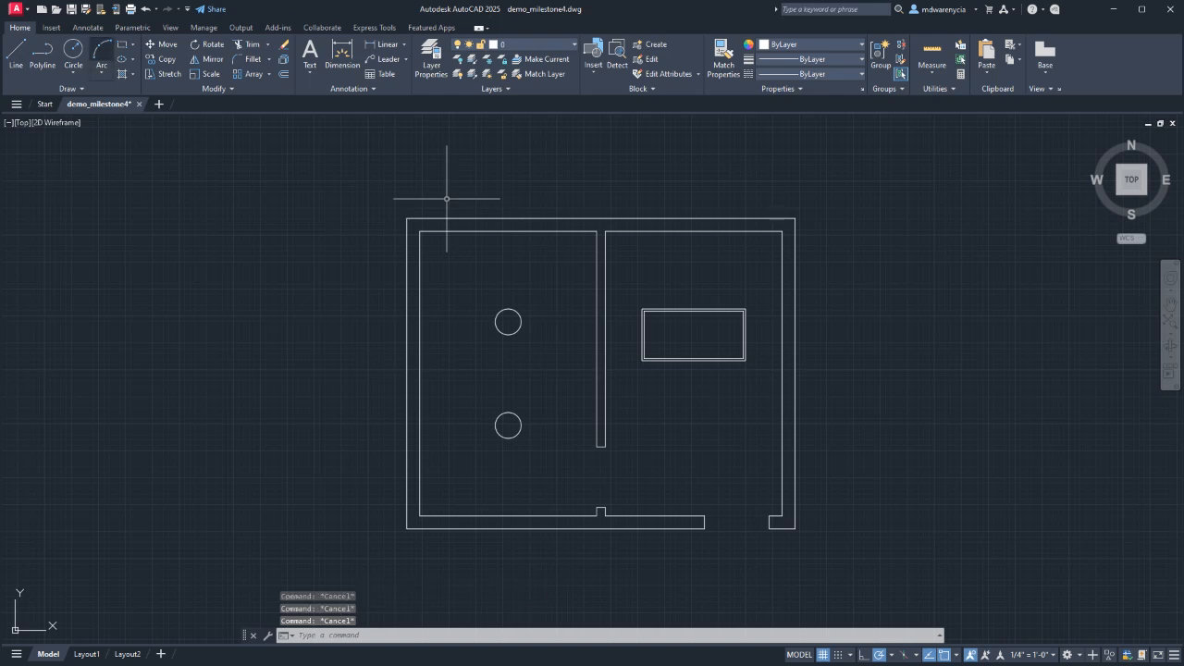
Draw a three-point arc from the north circle's center through the south circle's center, ending southwest of that circle.
type("a")
key("Return")
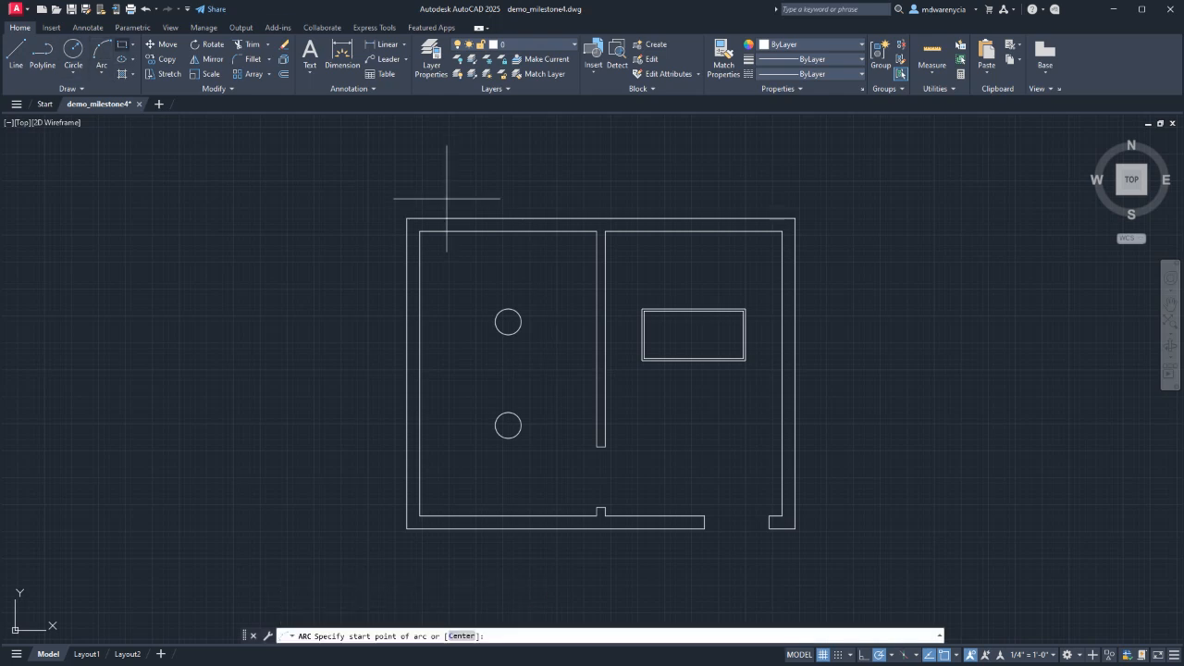
left_click(102, 51)
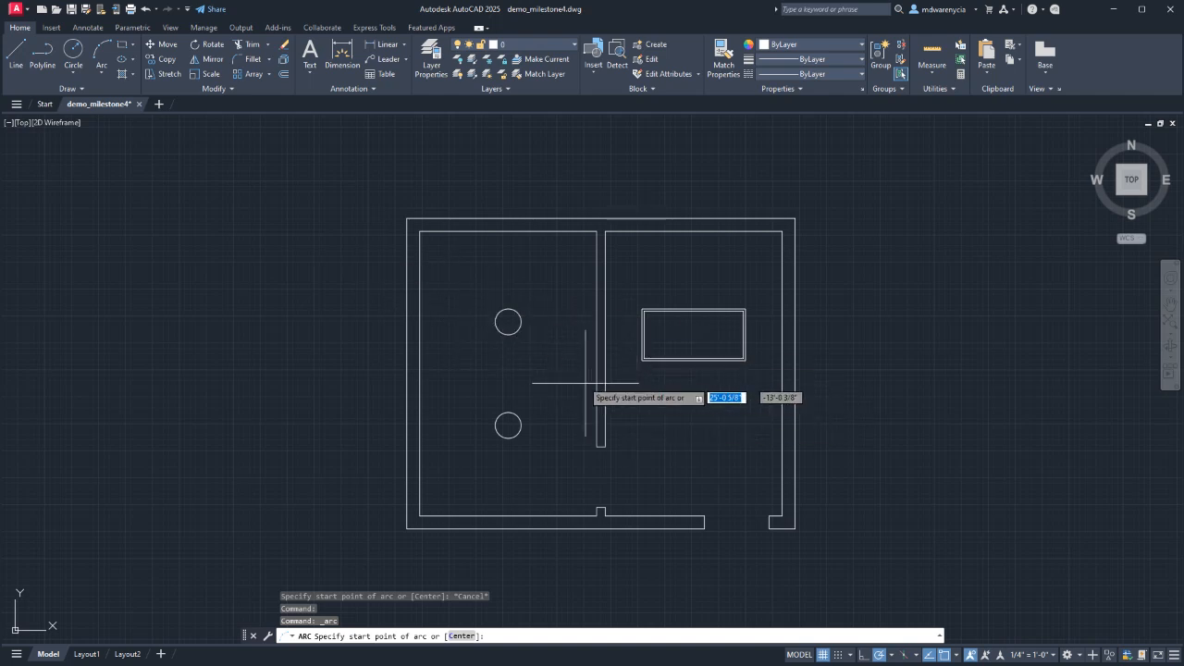
scroll(573, 380, "up", 4)
left_click(396, 239)
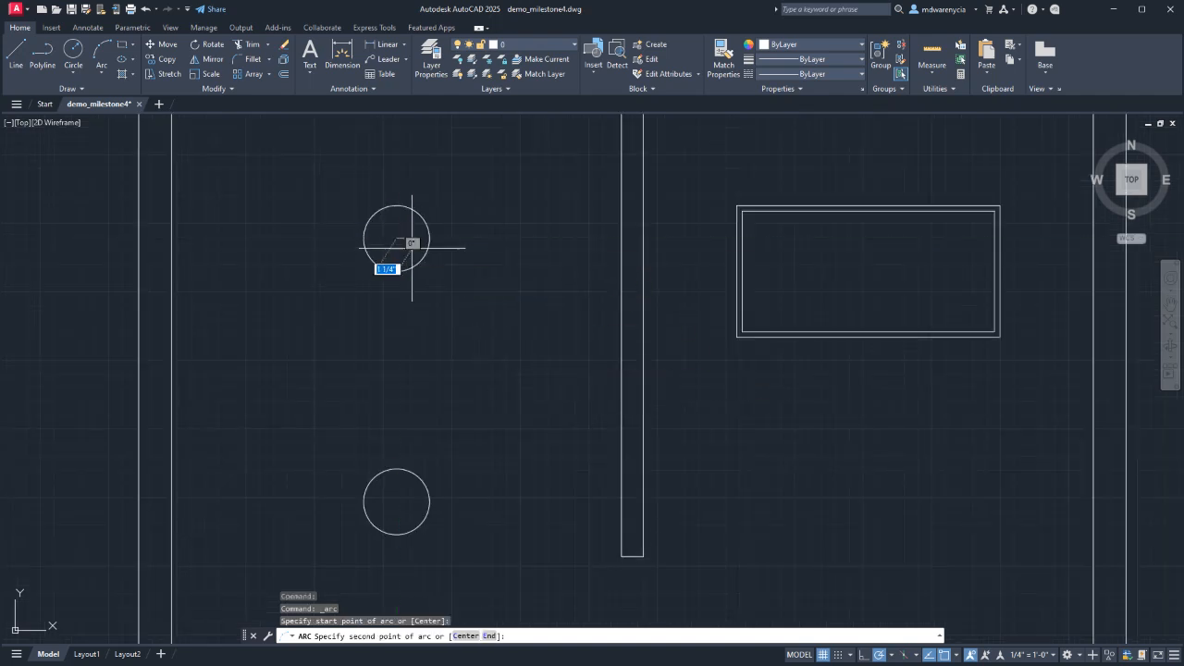
left_click(396, 501)
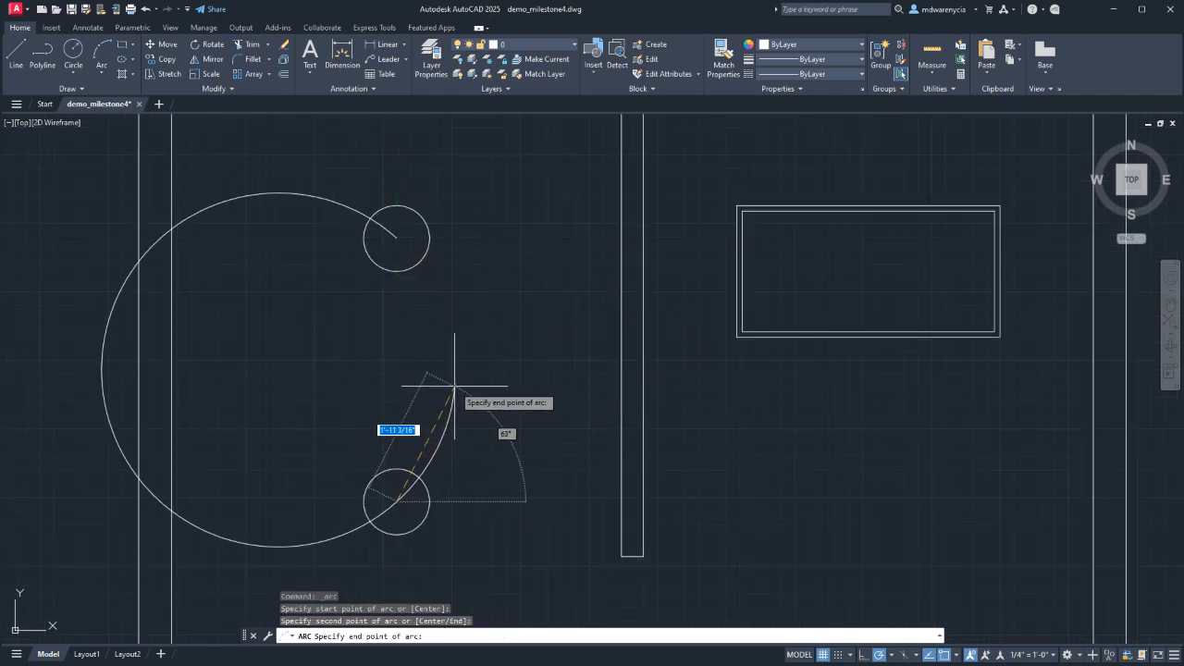
left_click(309, 559)
Draw a three-point arc from the south circle's center across the partition wall near its south end, ending southeast of it.
middle_click_drag(389, 506, 346, 383)
key("Return")
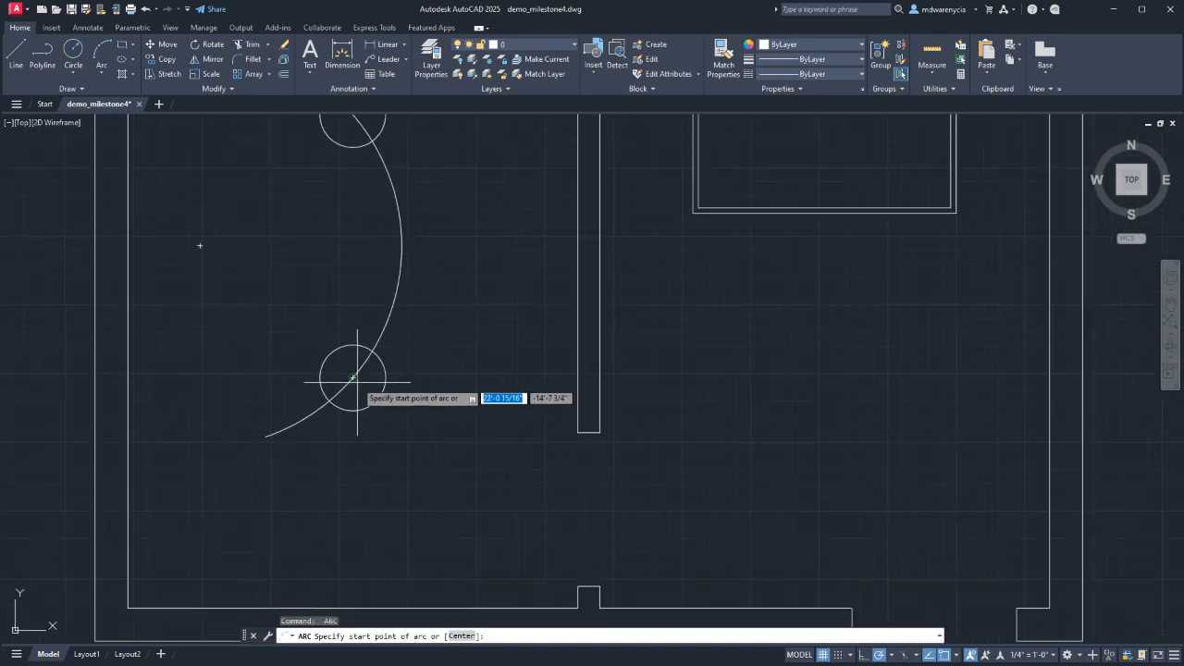
left_click(352, 377)
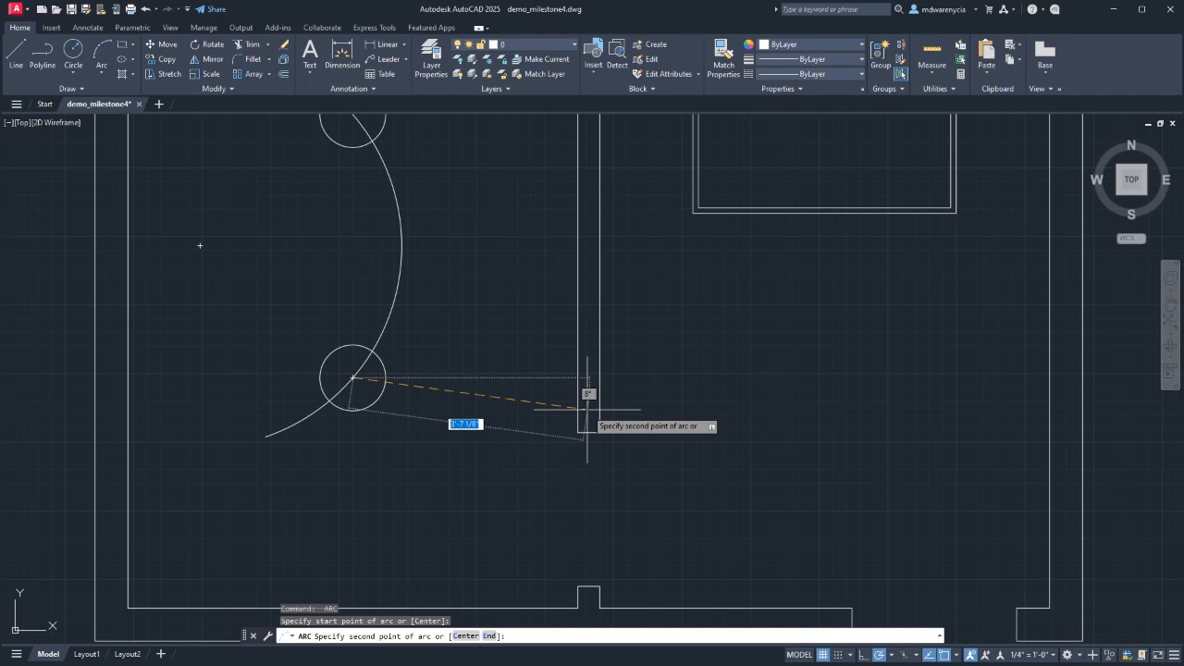
left_click(586, 395)
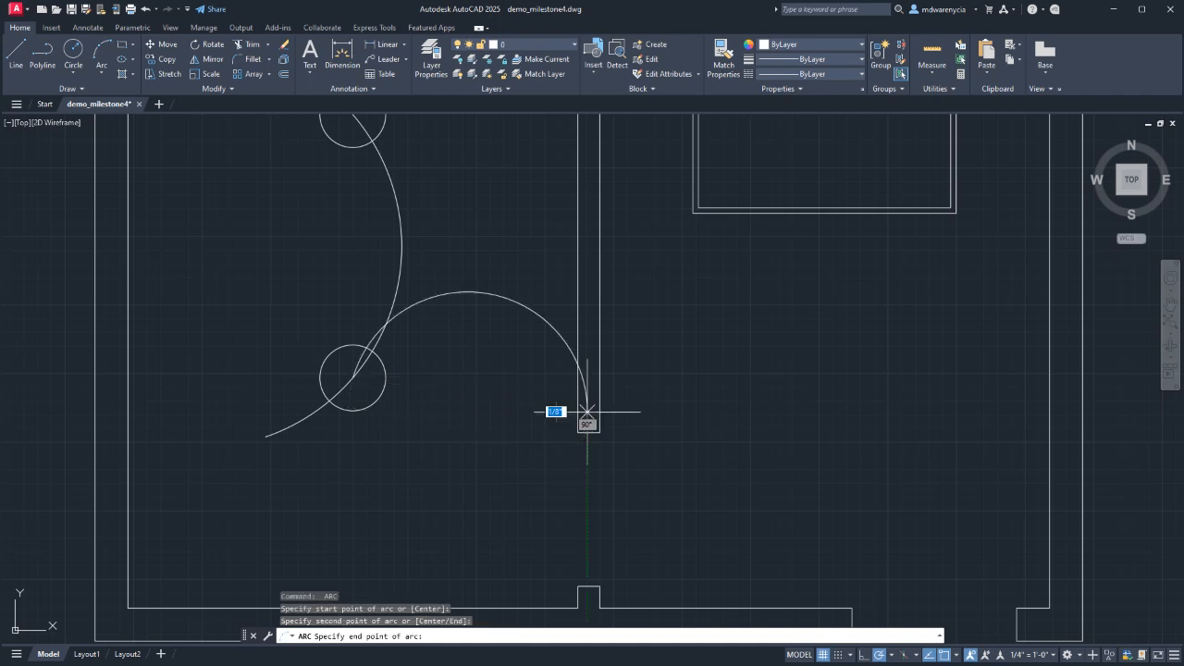
left_click(651, 488)
key("Escape")
key("Escape")
left_click(711, 498)
scroll(647, 467, "down", 2)
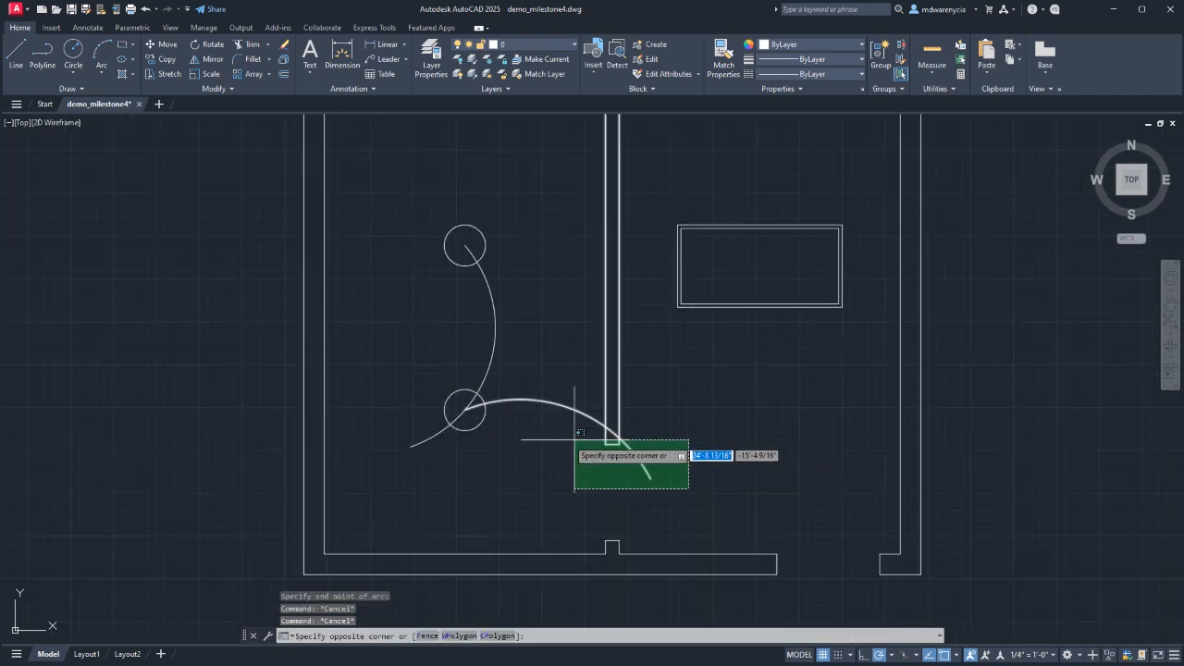
key("Escape")
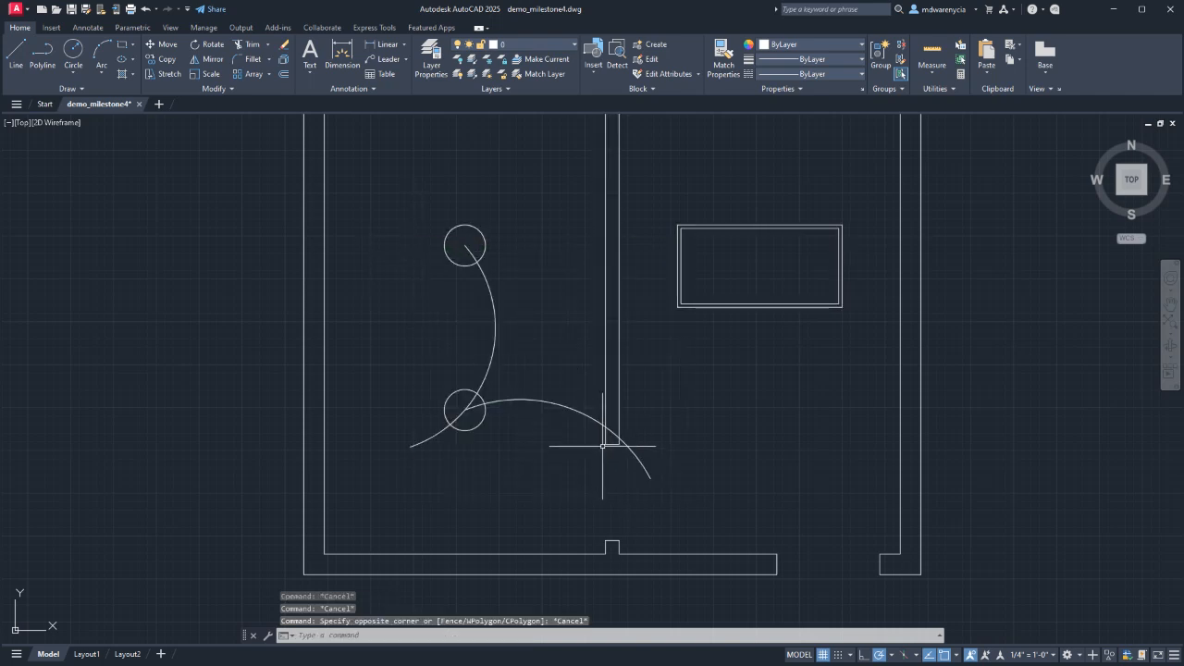
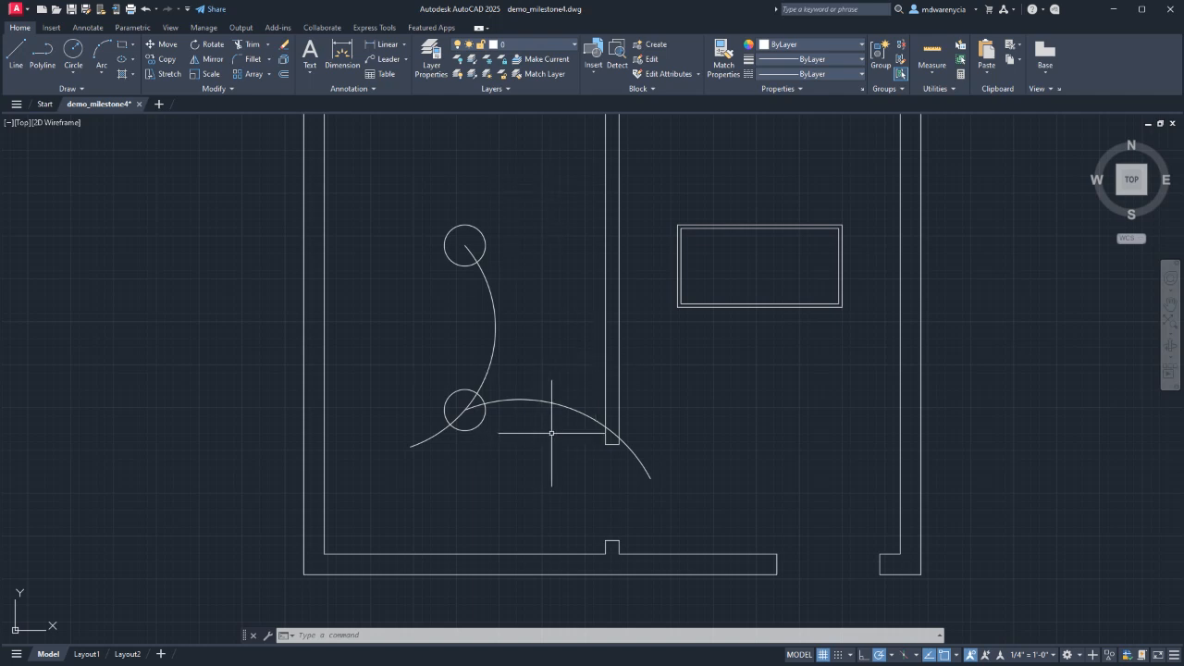
Trim away the part of the first arc that lies inside the north circle and end the command.
left_click(668, 498)
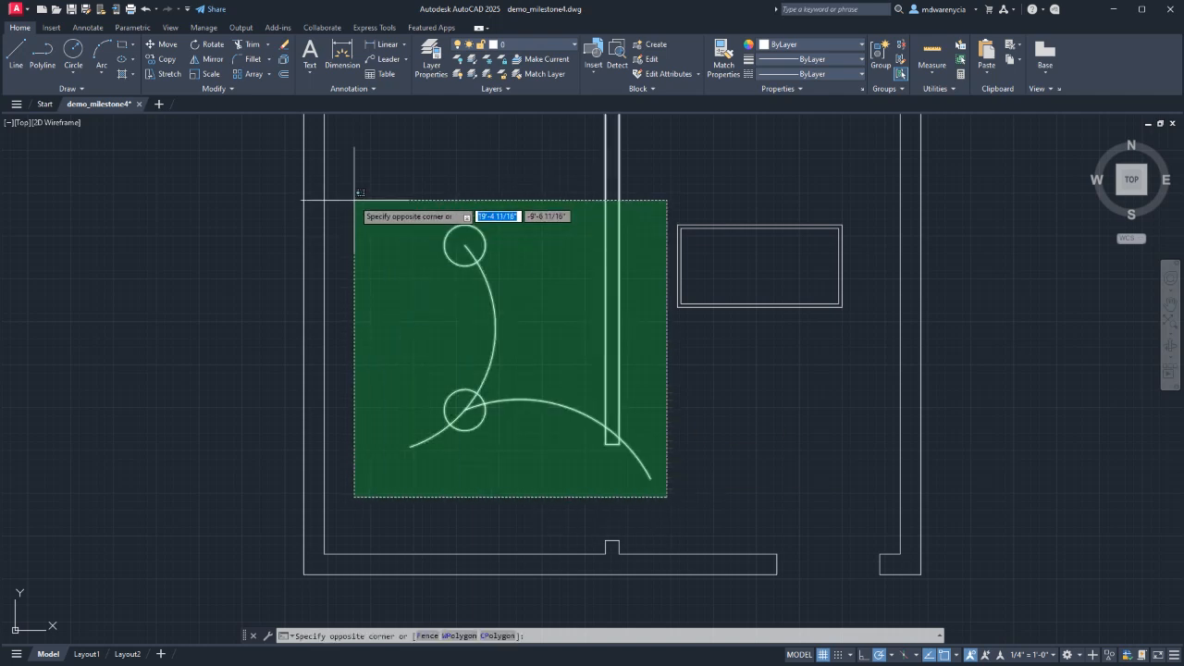
left_click(357, 203)
type("r")
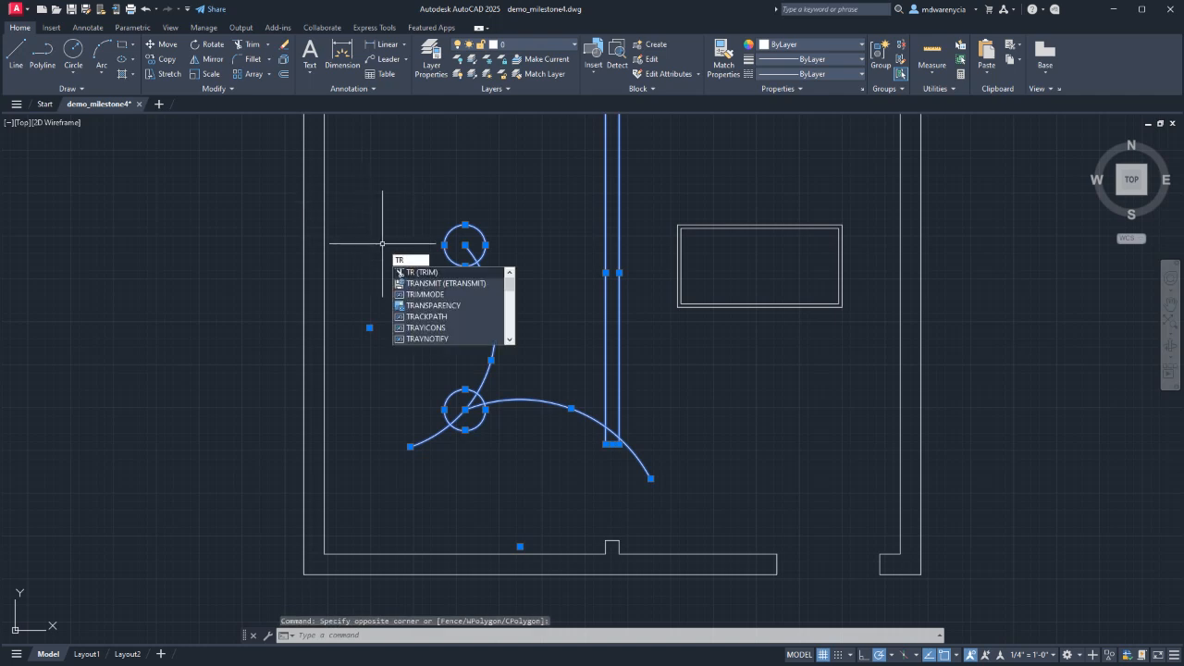
key("Return")
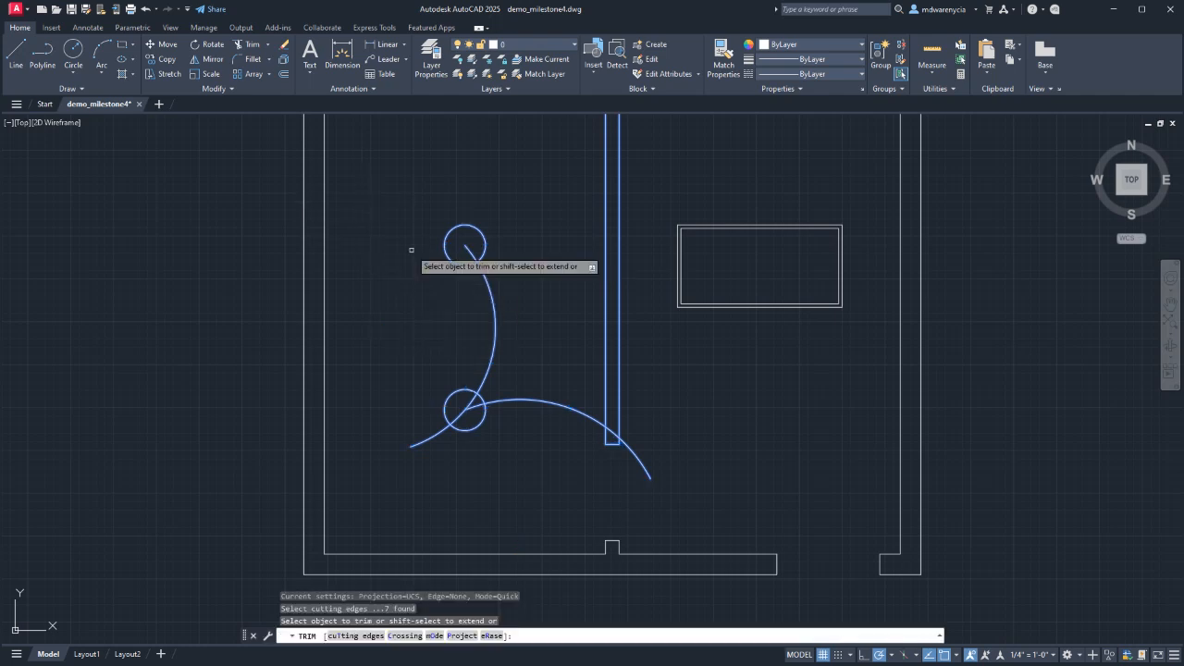
left_click(471, 248)
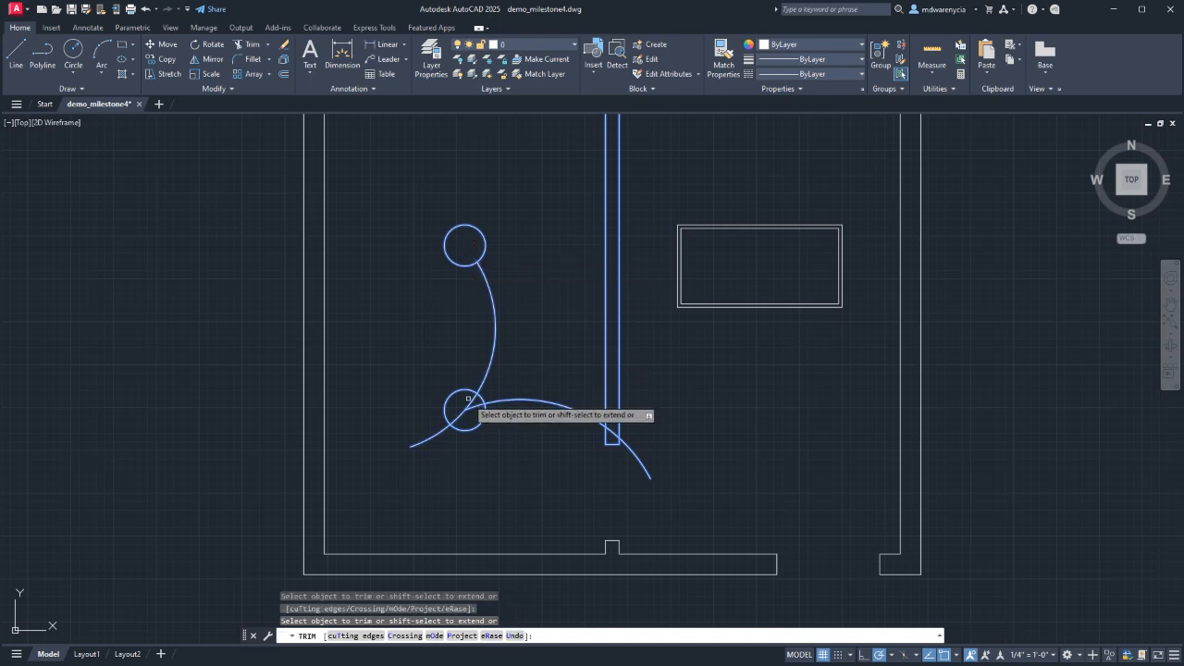
key("Escape")
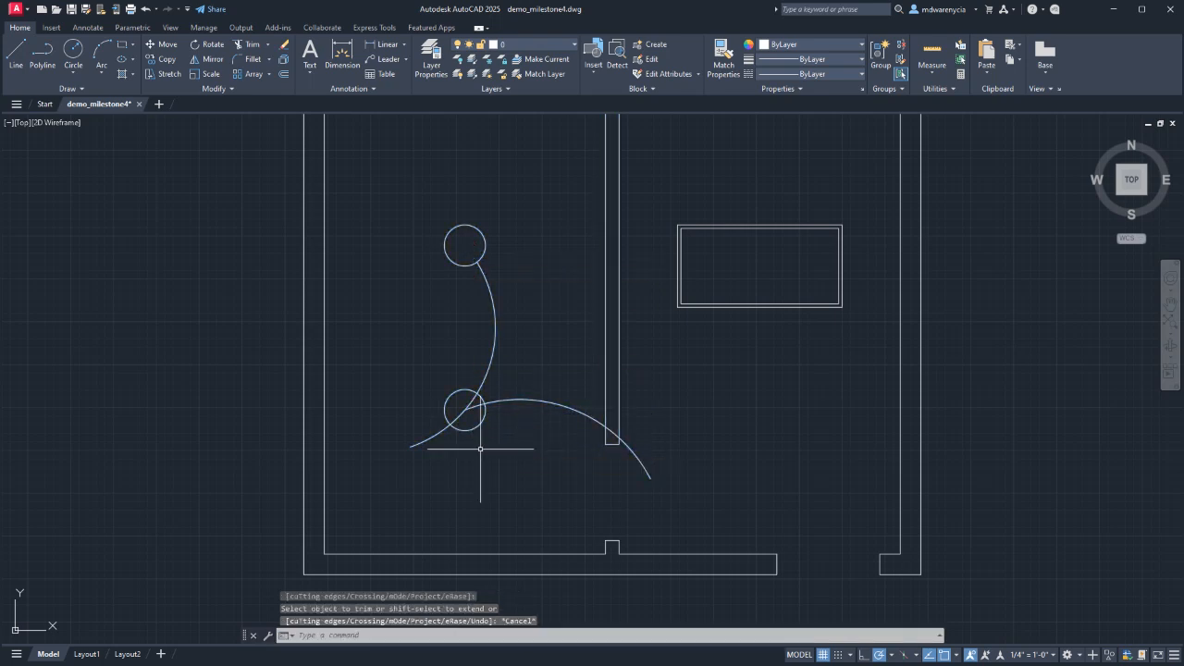
Erase the arc running from the south circle's center across the partition wall.
left_click(541, 408)
left_click(536, 388)
key("Delete")
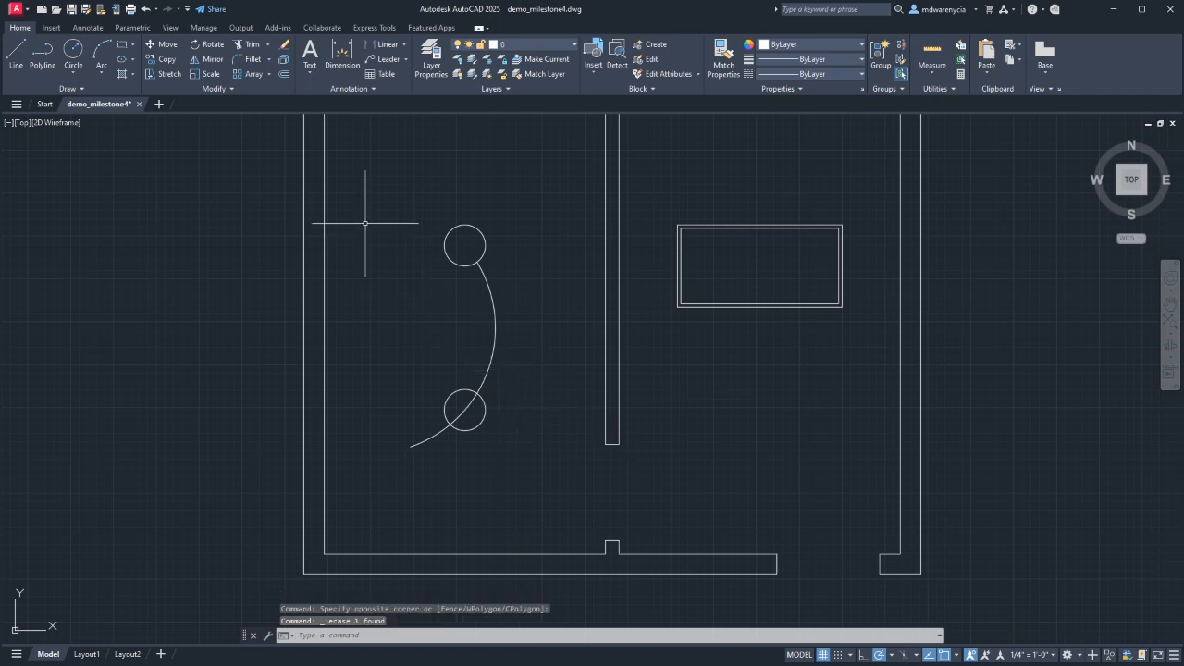
Draw a three-point arc from where the first arc crosses the south circle's northeast edge, across the partition's south end, ending southeast of it.
left_click(102, 51)
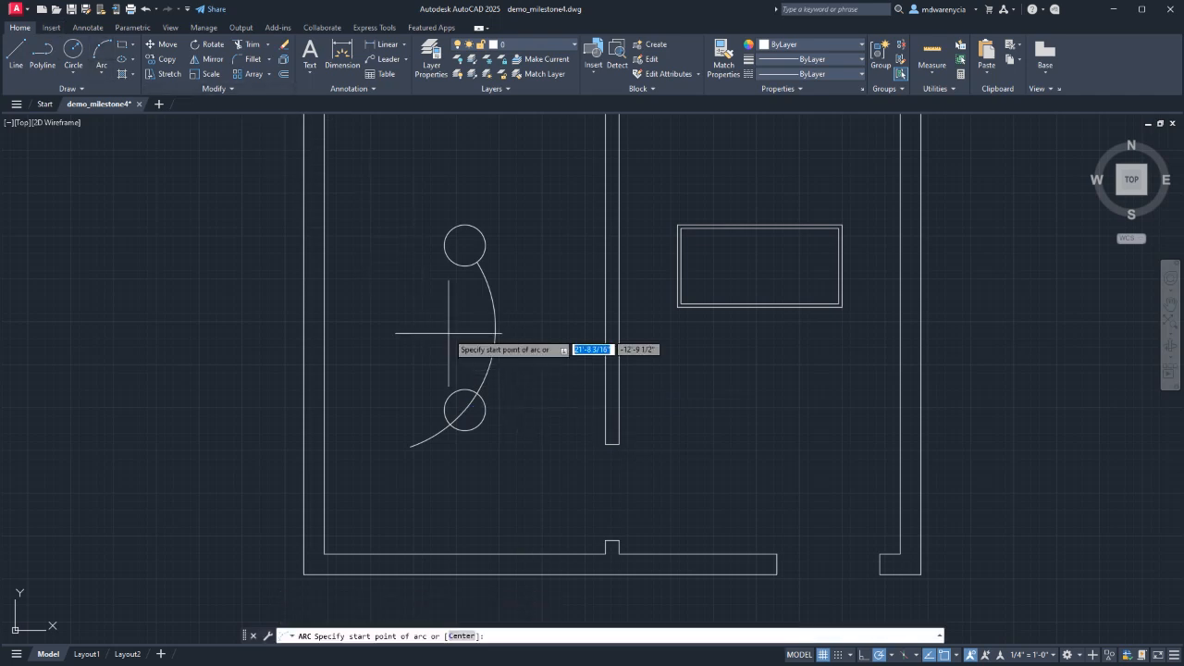
left_click(478, 395)
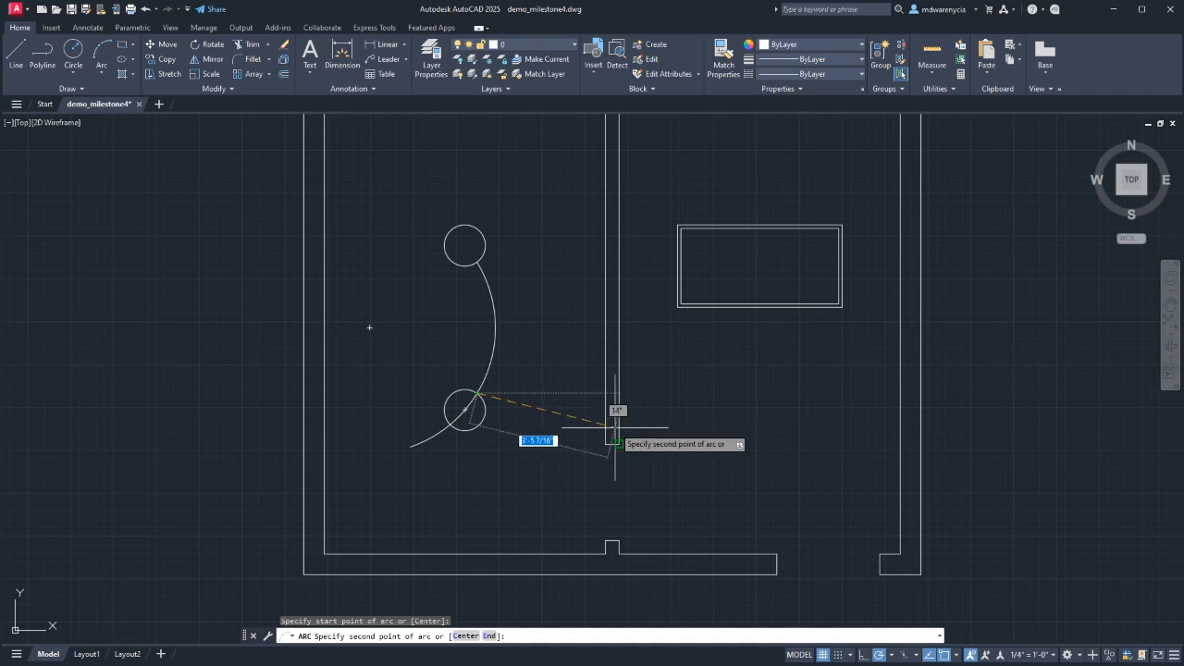
scroll(615, 429, "up", 4)
left_click(615, 431)
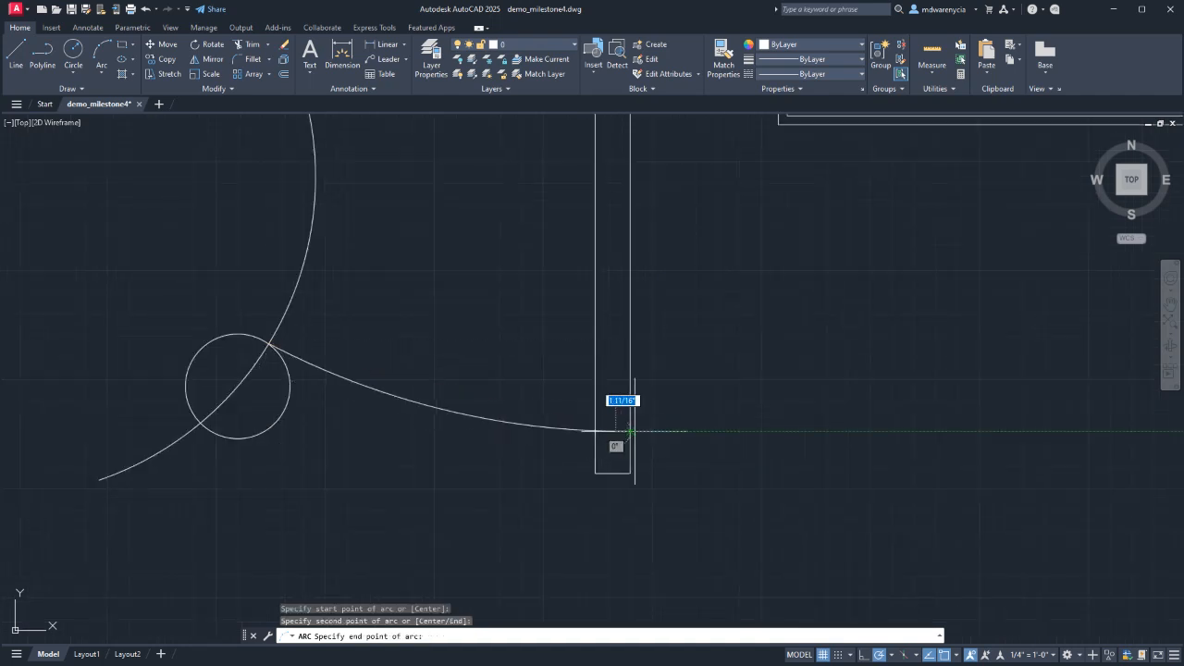
left_click(675, 536)
key("Escape")
key("Escape")
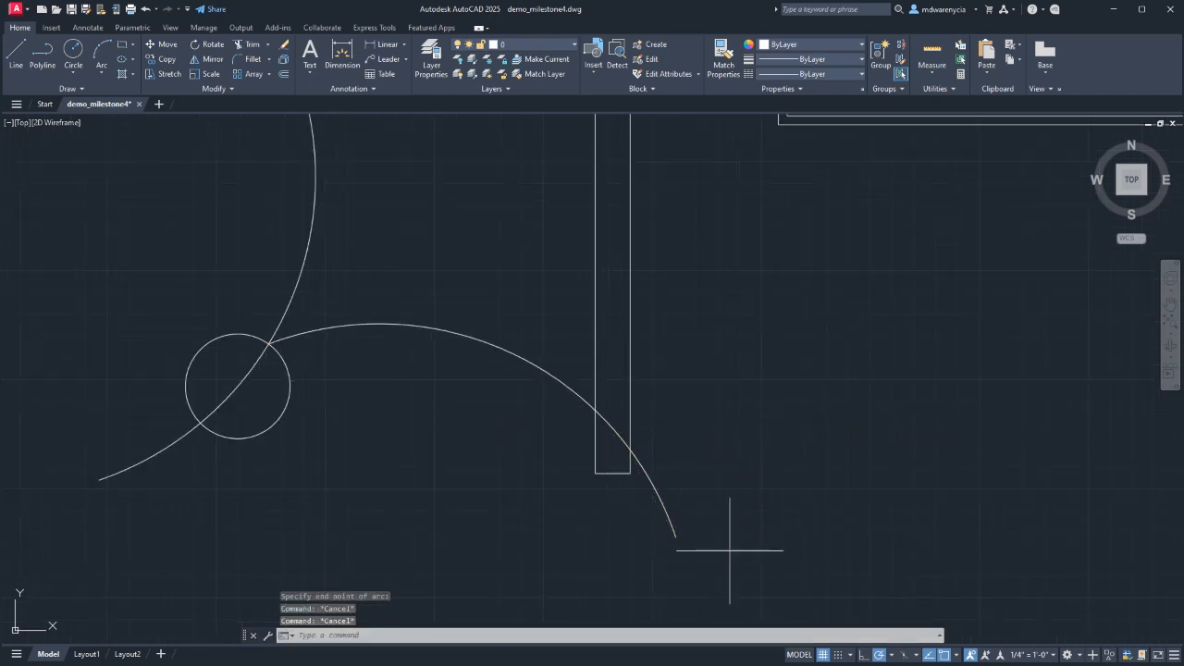
Trim the first arc inside and beyond the south circle, and the second arc past the partition's west face.
scroll(731, 550, "down", 3)
left_click(732, 489)
left_click(350, 401)
type("trim")
key("Return")
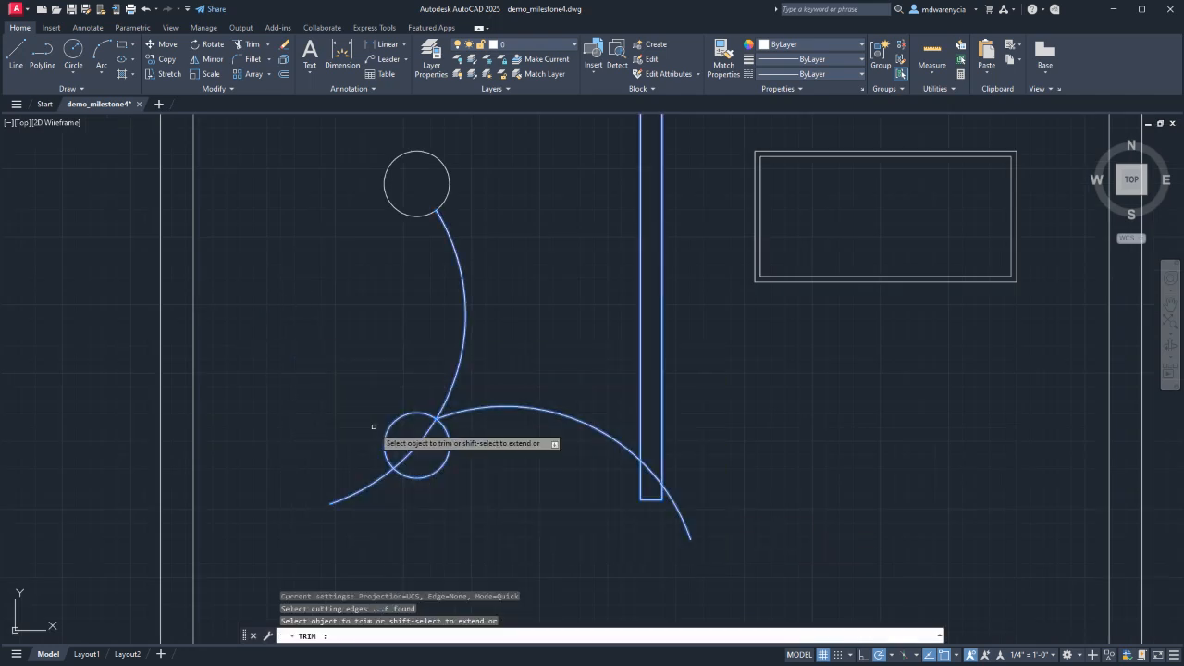
left_click_drag(431, 451, 410, 439)
left_click_drag(389, 497, 368, 474)
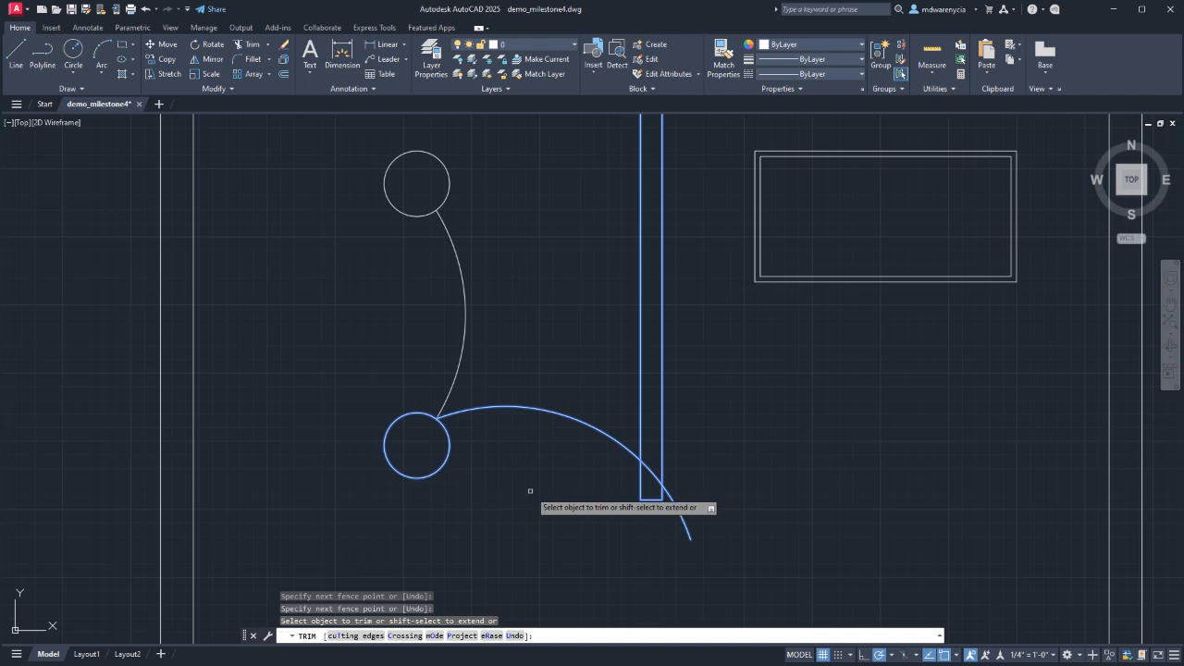
mouse_move(645, 453)
left_mouse_down()
mouse_move(648, 476)
mouse_move(681, 488)
mouse_move(674, 524)
left_mouse_up()
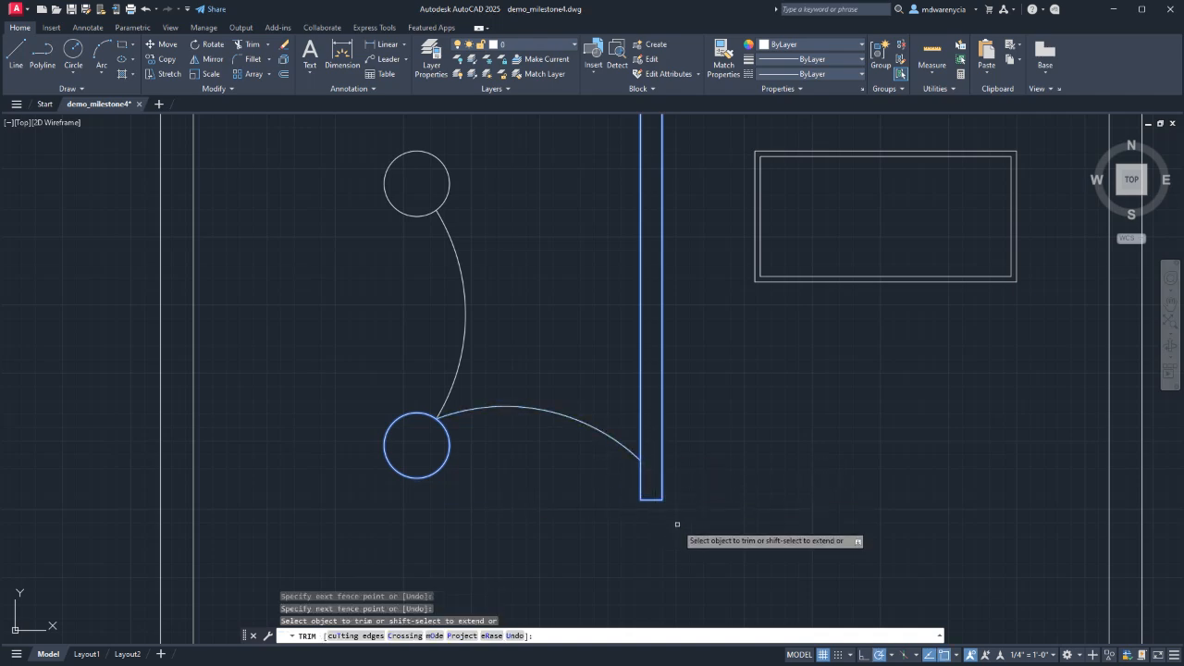
key("Escape")
key("Escape")
left_click(544, 445)
left_click(462, 318)
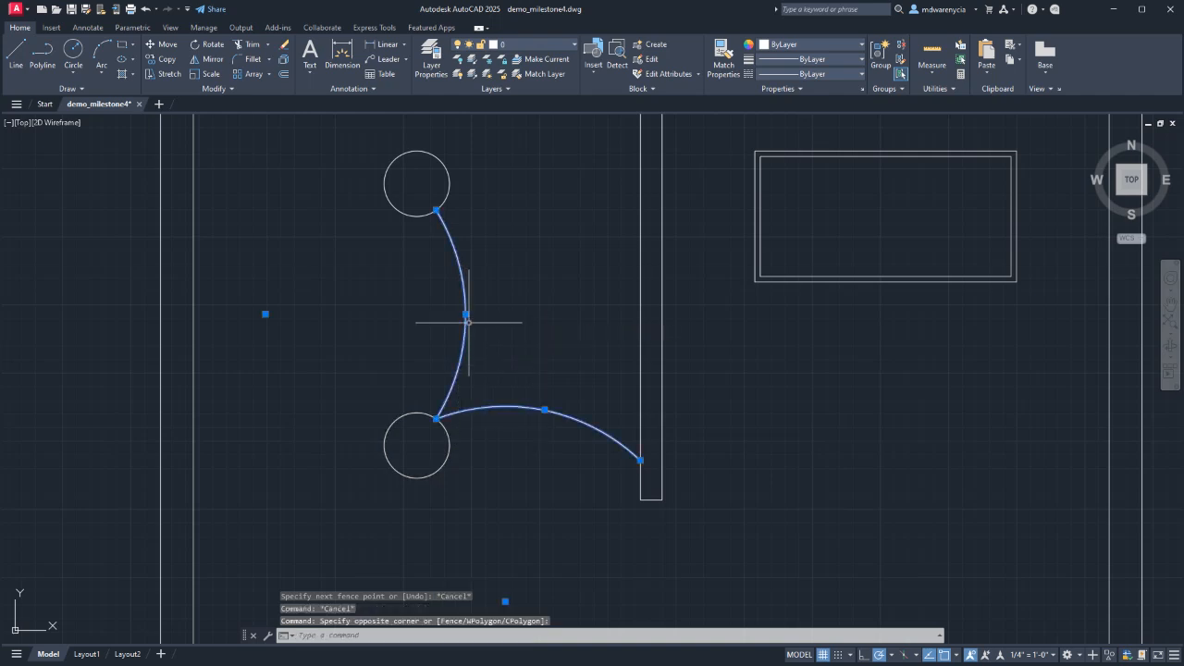
left_click(490, 44)
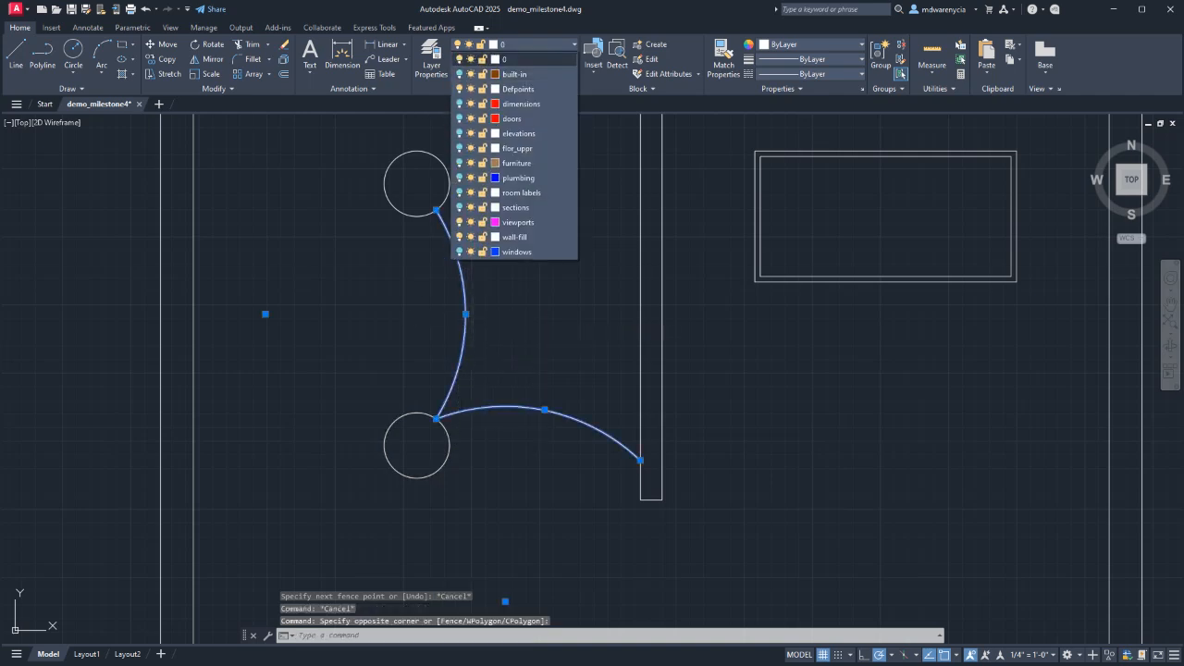
key("Escape")
Create a layer named electrical and set its color to index 50.
left_click(431, 58)
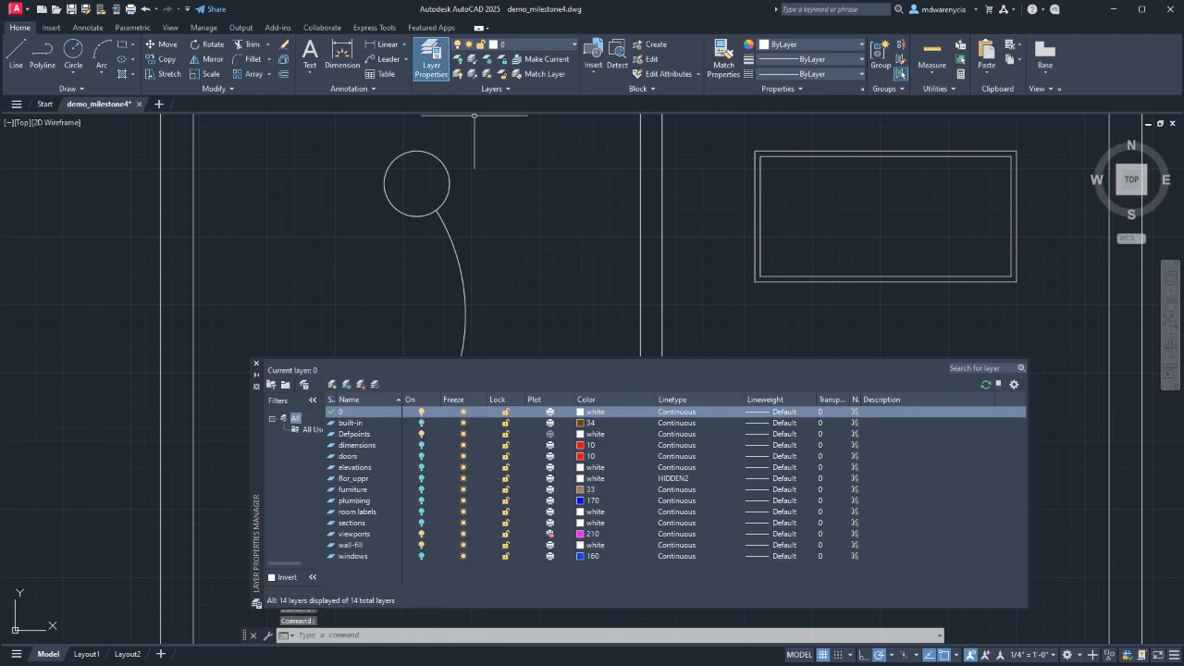
left_click(332, 384)
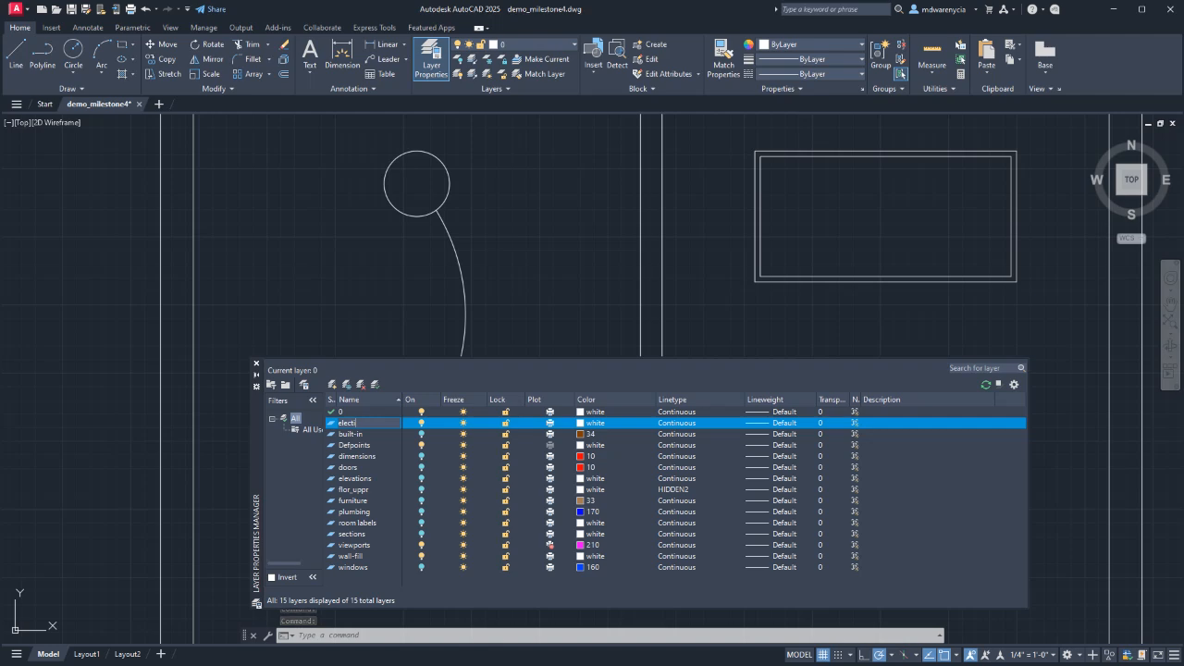
key("Return")
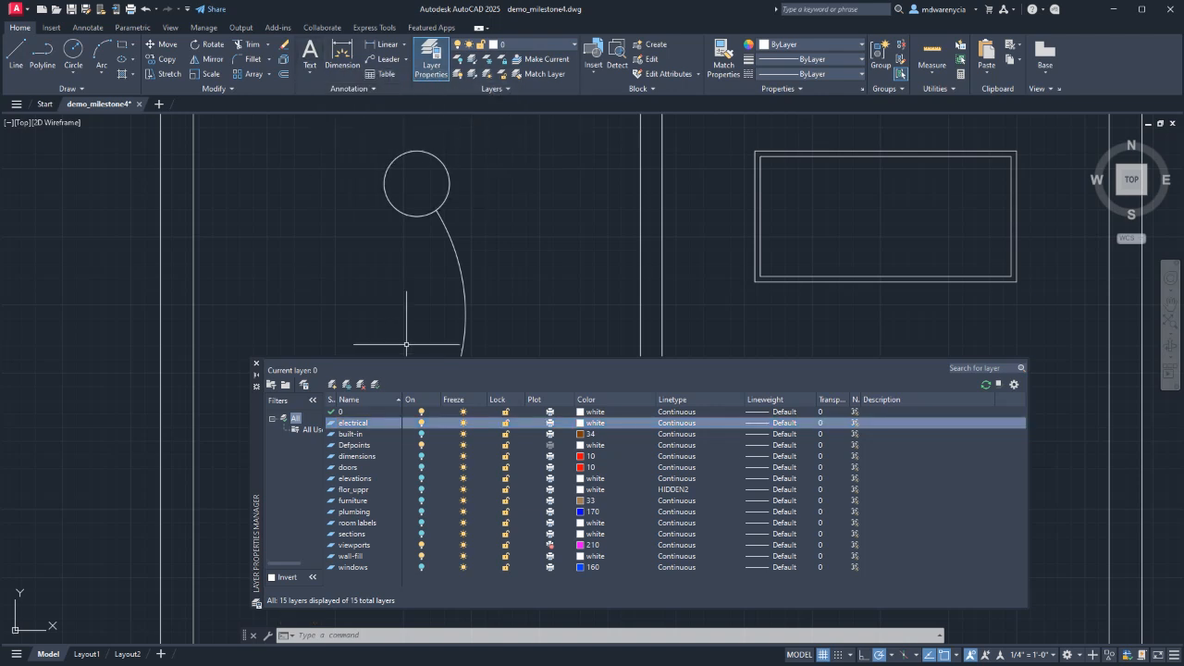
left_click(592, 422)
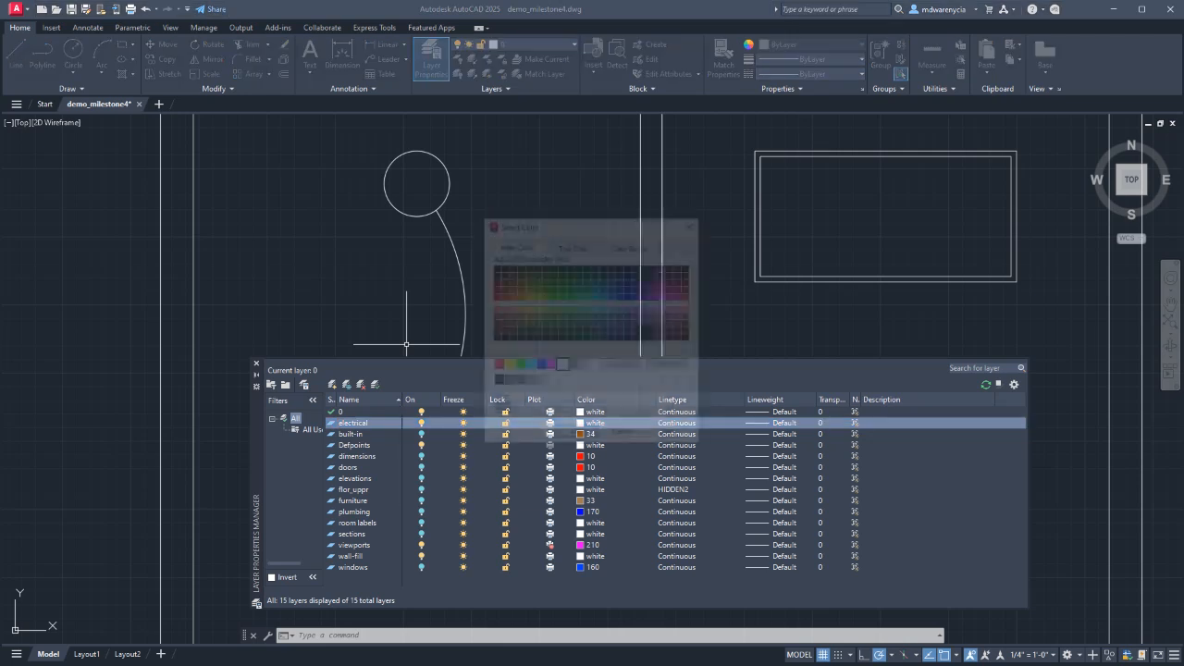
left_click(527, 296)
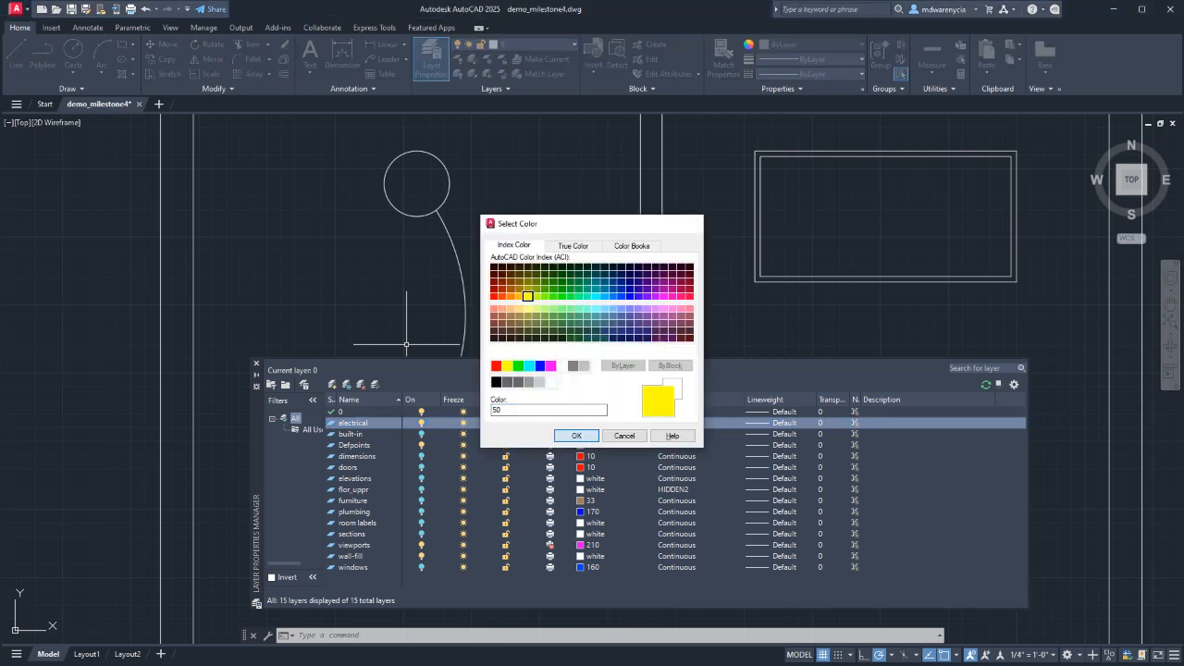
left_click(576, 436)
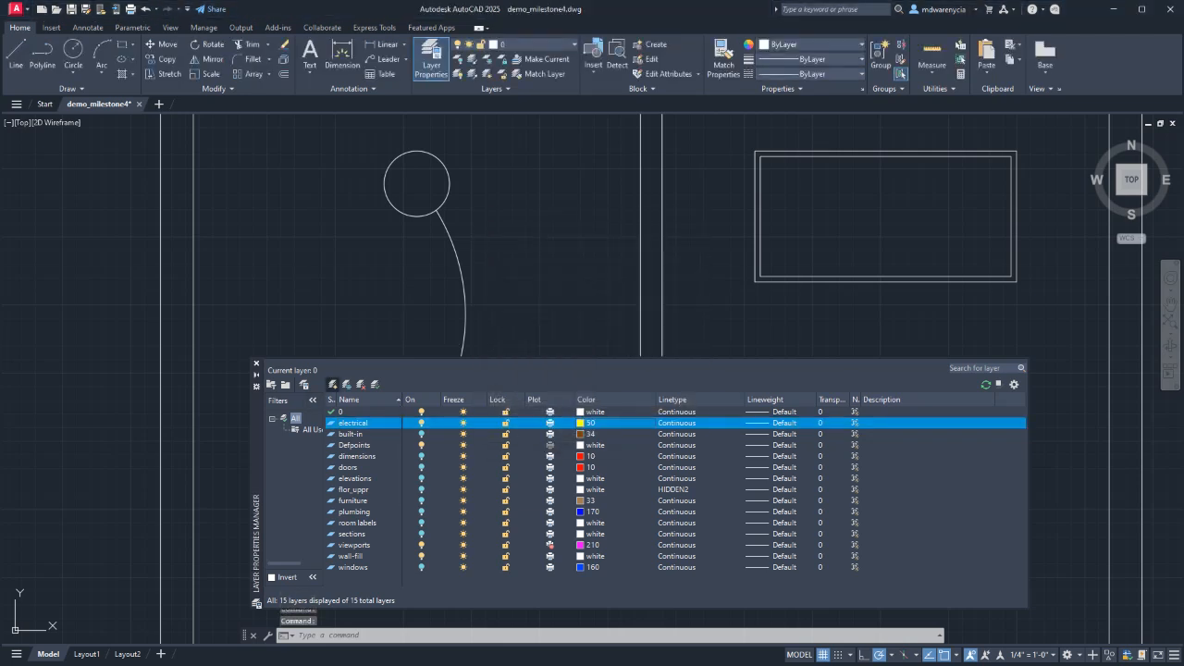
Create a layer named electrical_wire with color 50 and assign it the HIDDEN2 linetype.
left_click(333, 383)
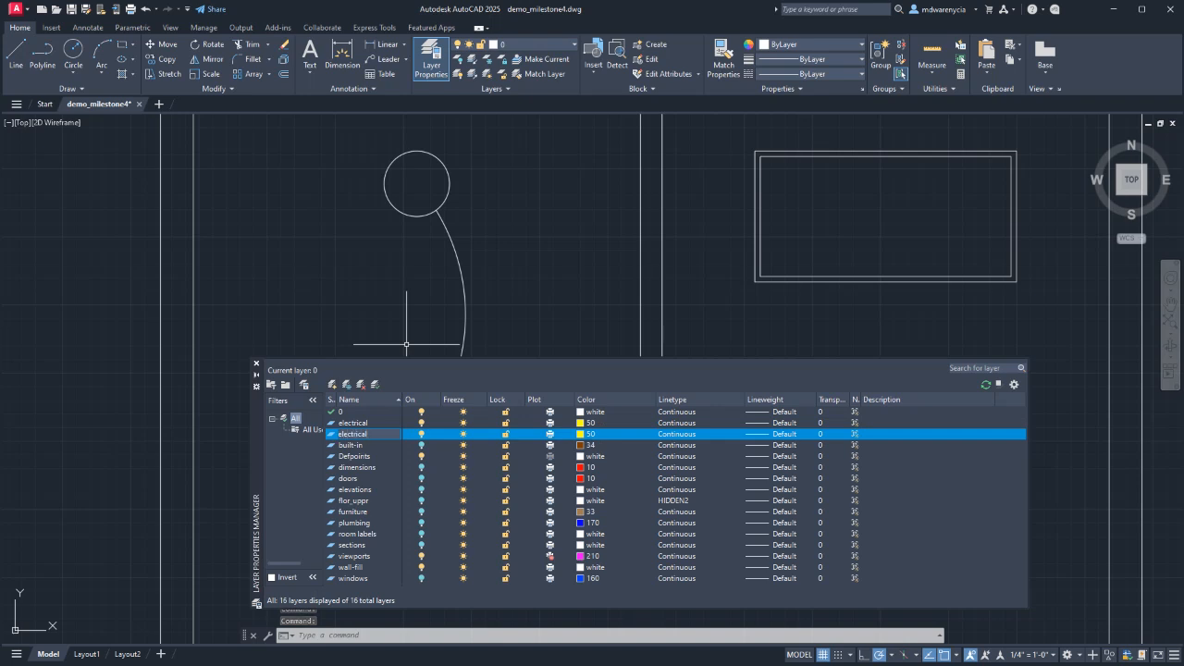
key("Return")
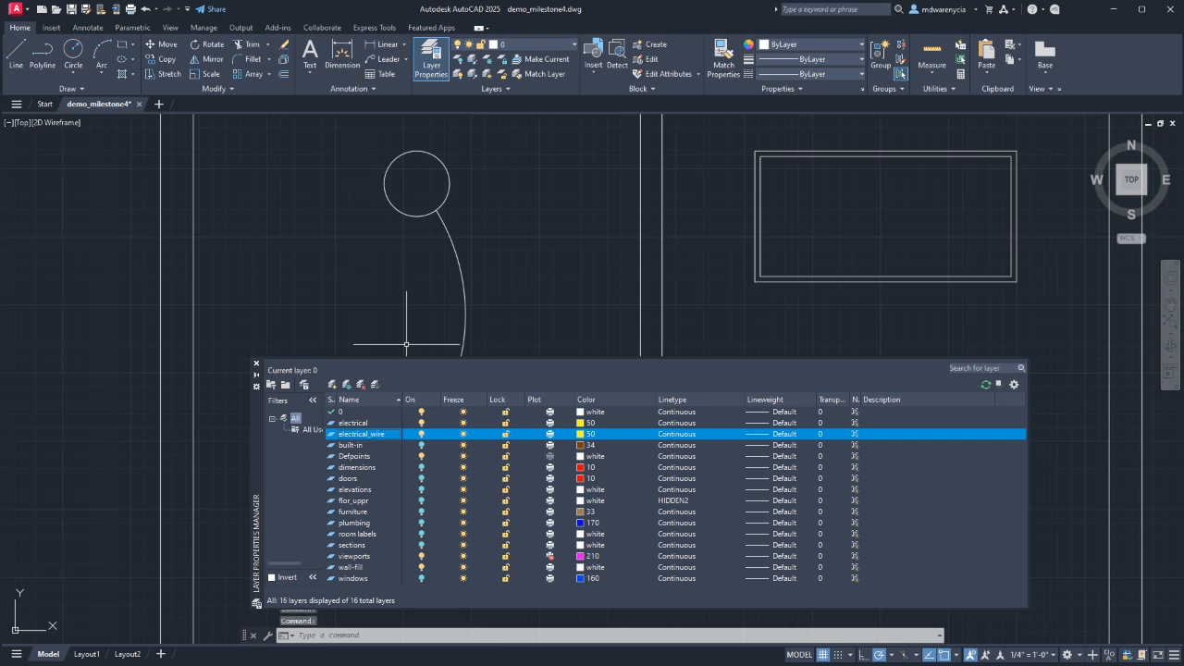
left_click(676, 434)
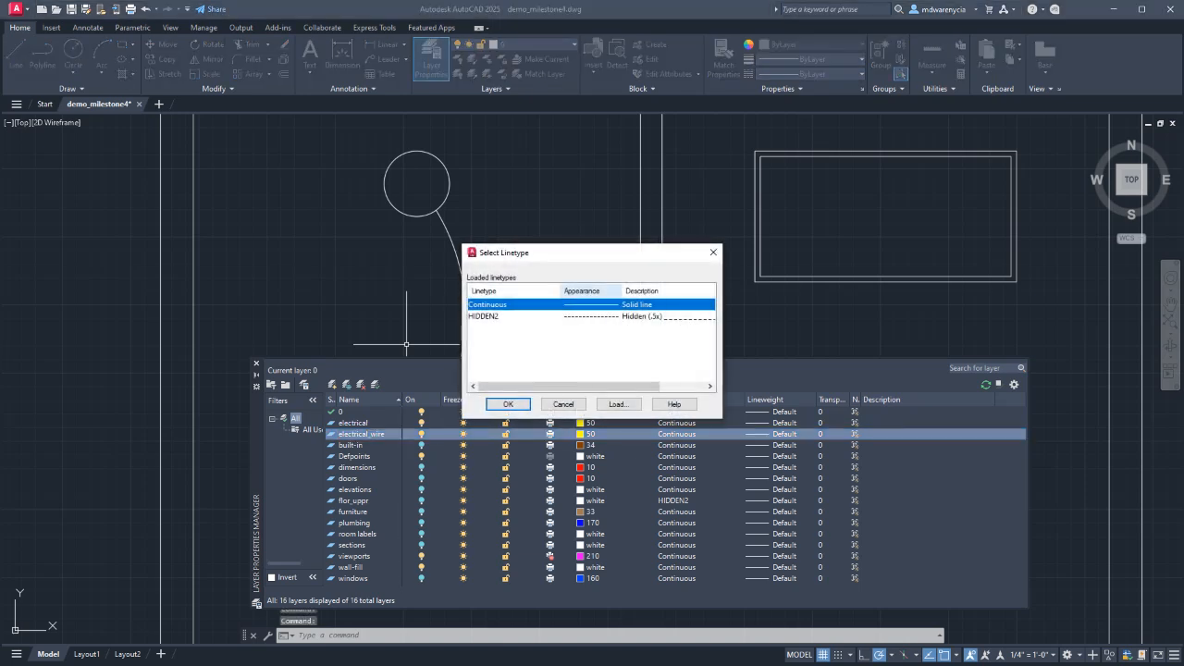
left_click(483, 316)
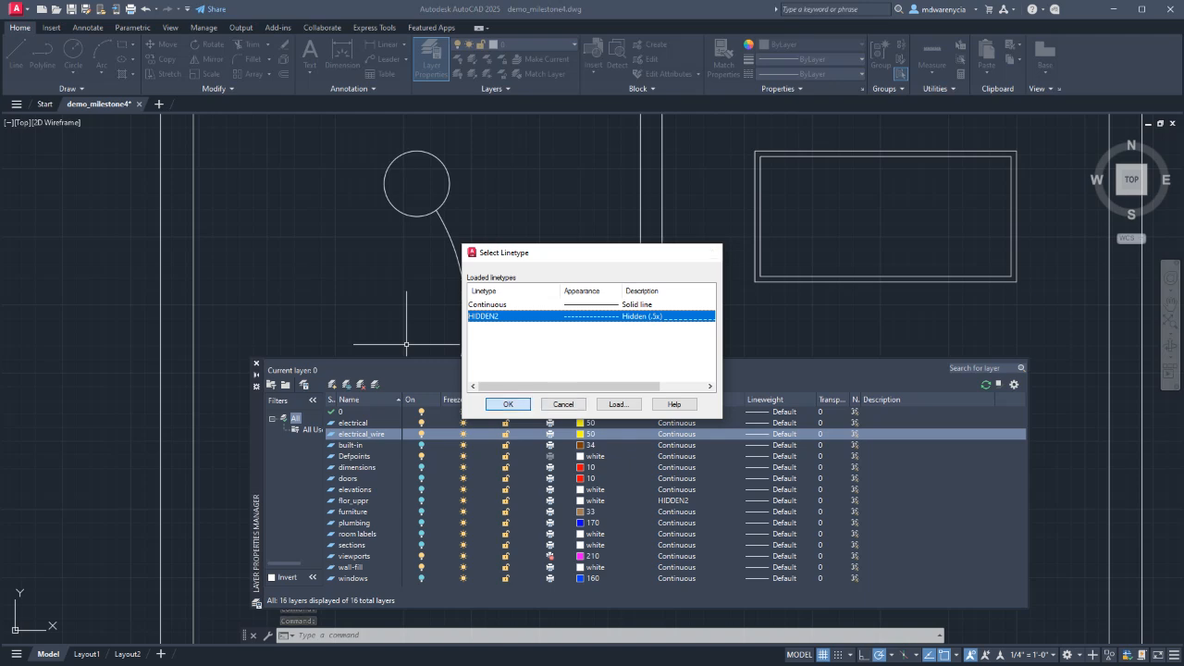
key("Return")
Move the two arcs that connect the circles and the partition to the electrical_wire layer.
middle_click_drag(465, 135, 448, 270)
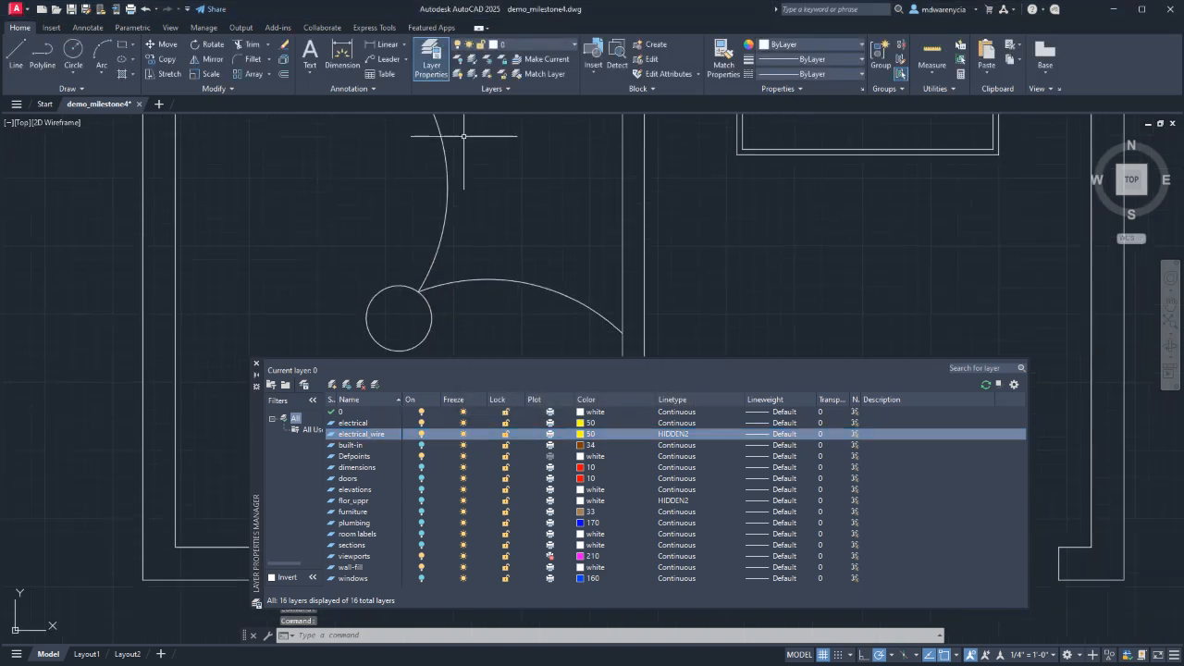
key("Escape")
left_click(508, 330)
left_click(468, 242)
left_click(467, 235)
left_click(437, 198)
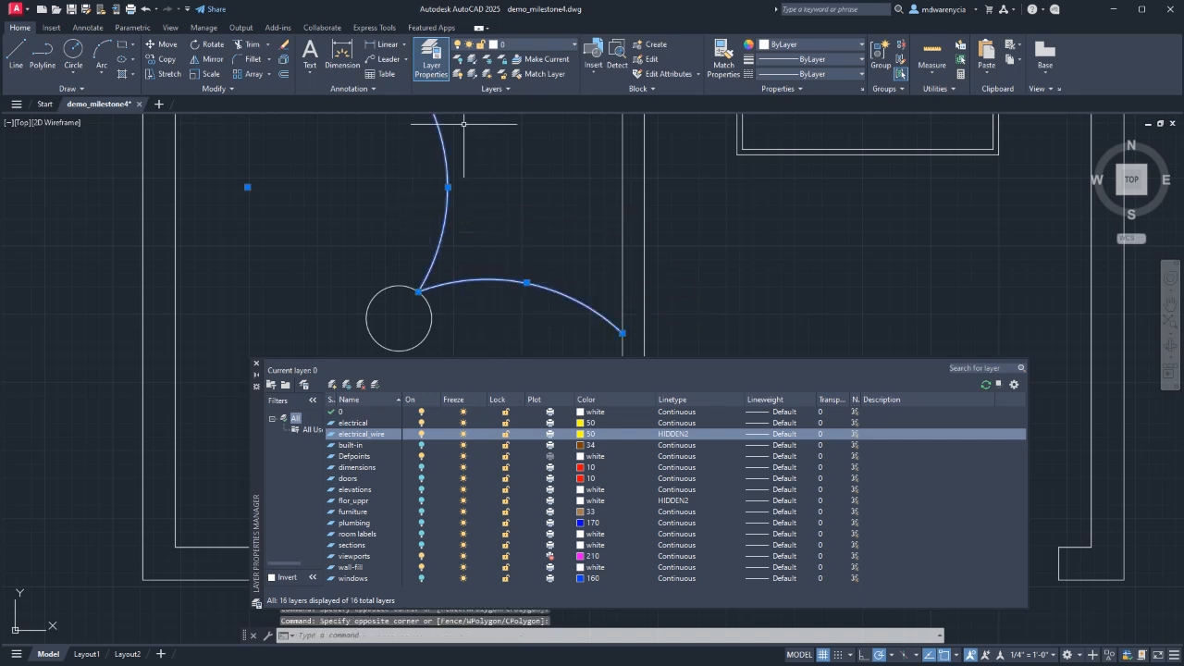
left_click(532, 44)
left_click(524, 148)
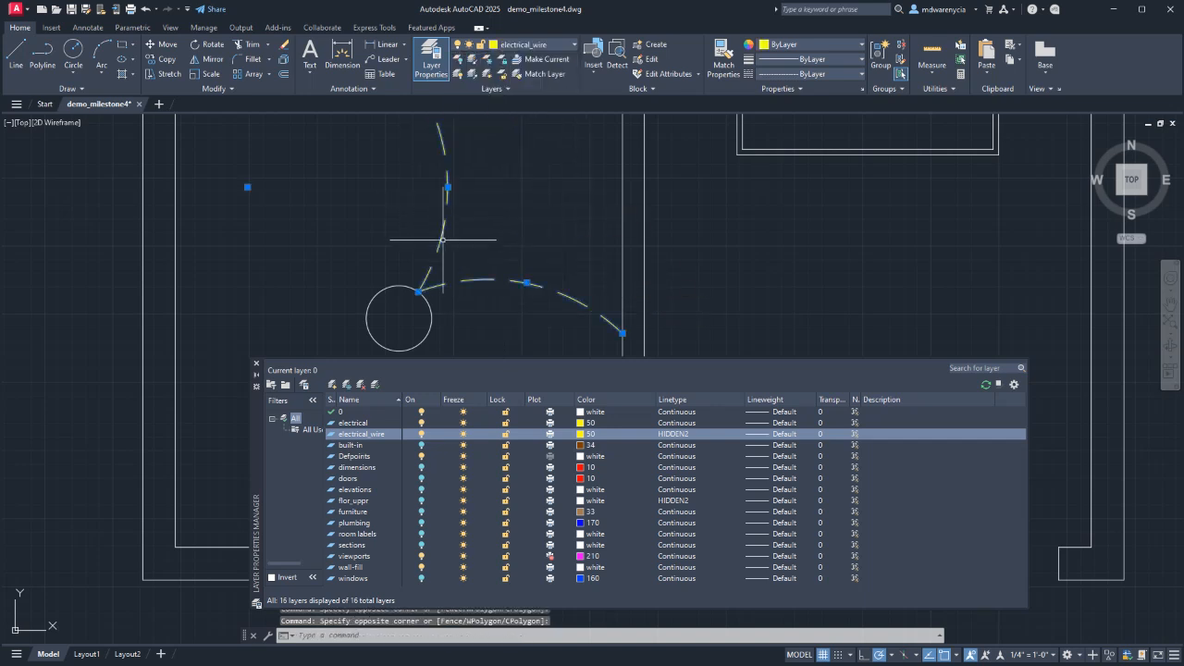
key("Escape")
key("Escape")
Move both circular fixtures and the double-outlined rectangular fixture in the east room to the electrical layer.
middle_click_drag(418, 250, 528, 269)
scroll(527, 271, "down", 1)
left_click(503, 166)
left_click(467, 211)
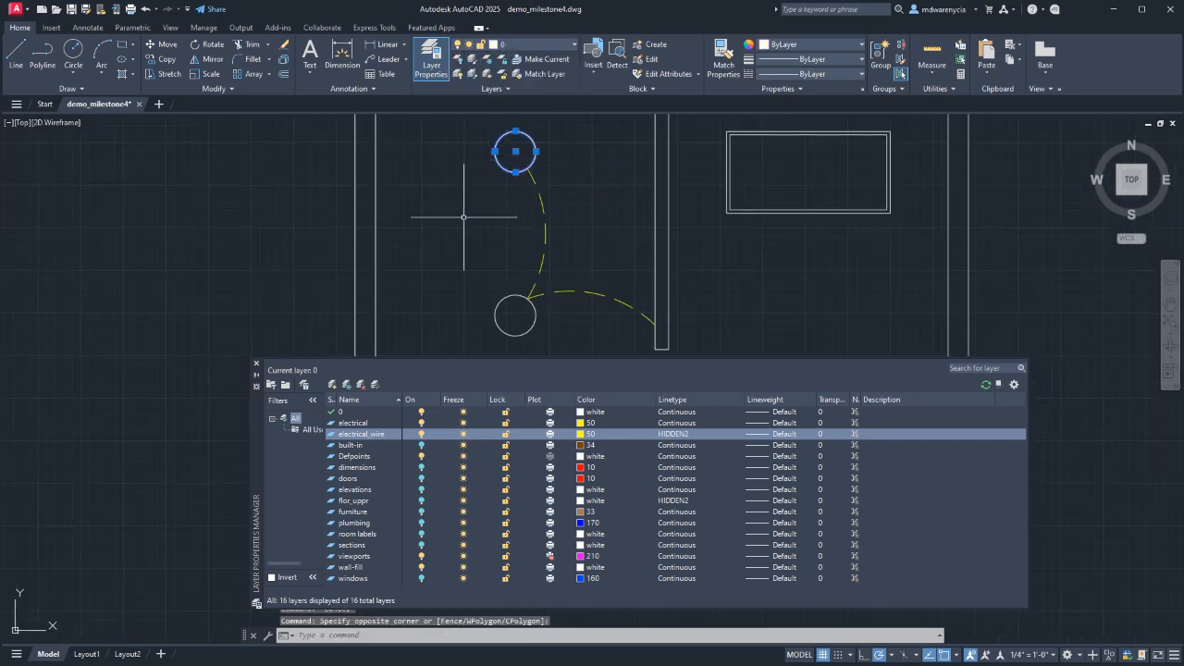
left_click(504, 313)
left_click(496, 282)
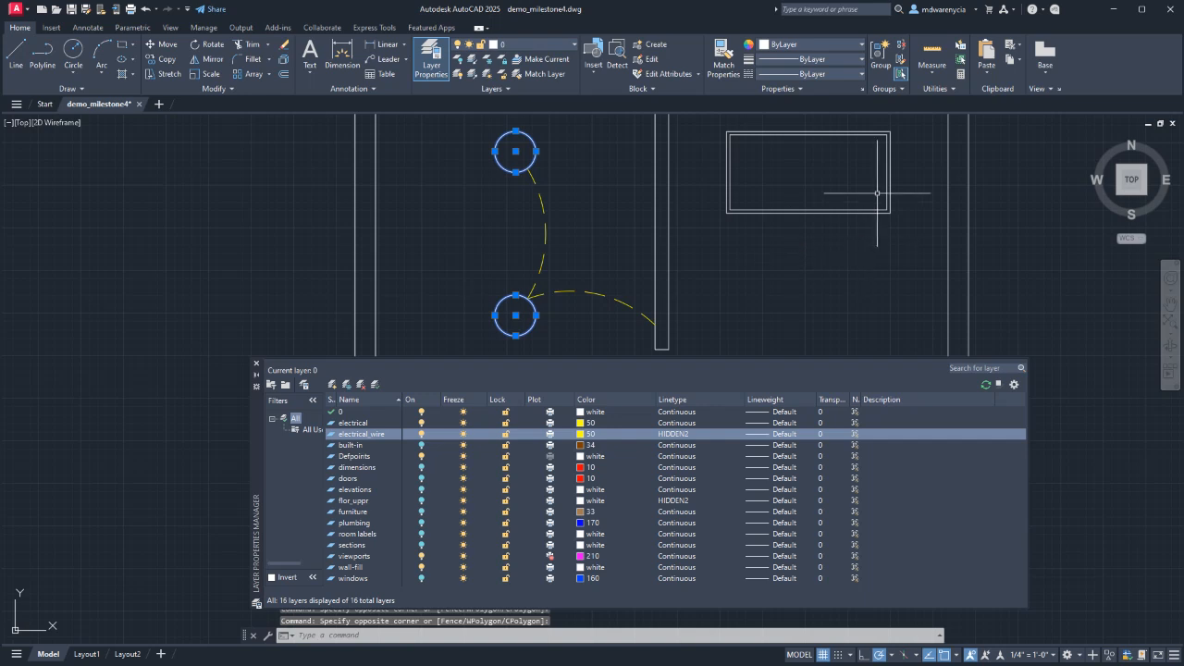
left_click(953, 225)
left_click(721, 128)
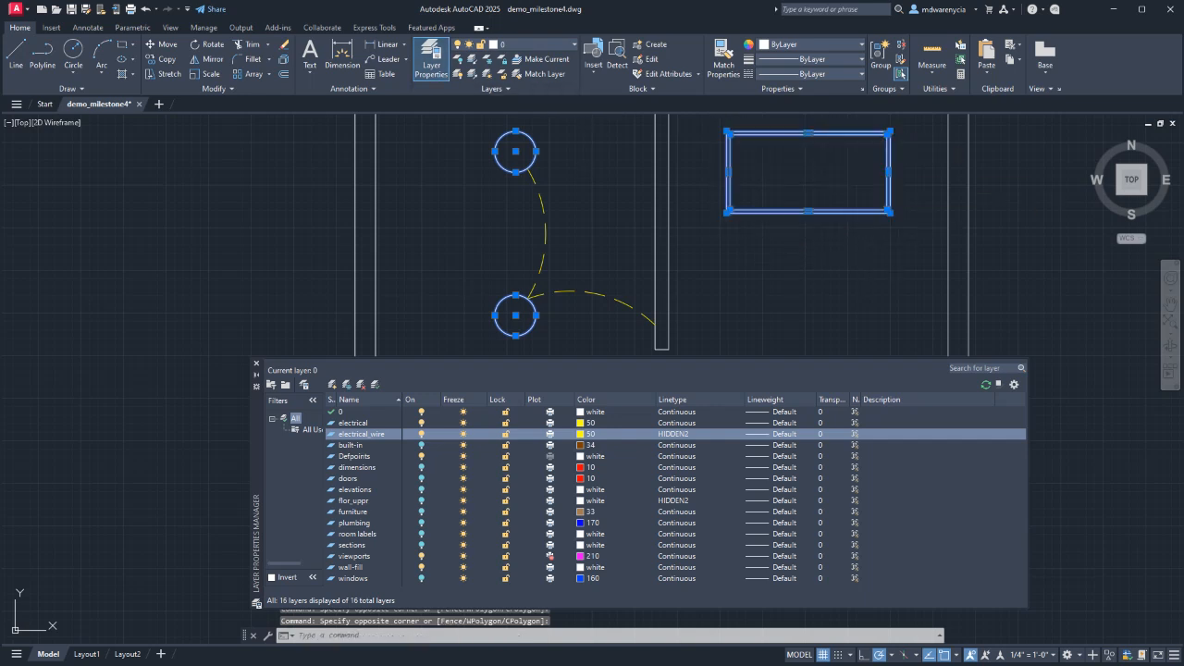
left_click(515, 45)
left_click(515, 133)
key("Escape")
key("Escape")
Draw a three-point arc from inside the partition wall across the rectangular fixture's west edge, ending inside the fixture.
middle_click_drag(703, 278, 521, 131)
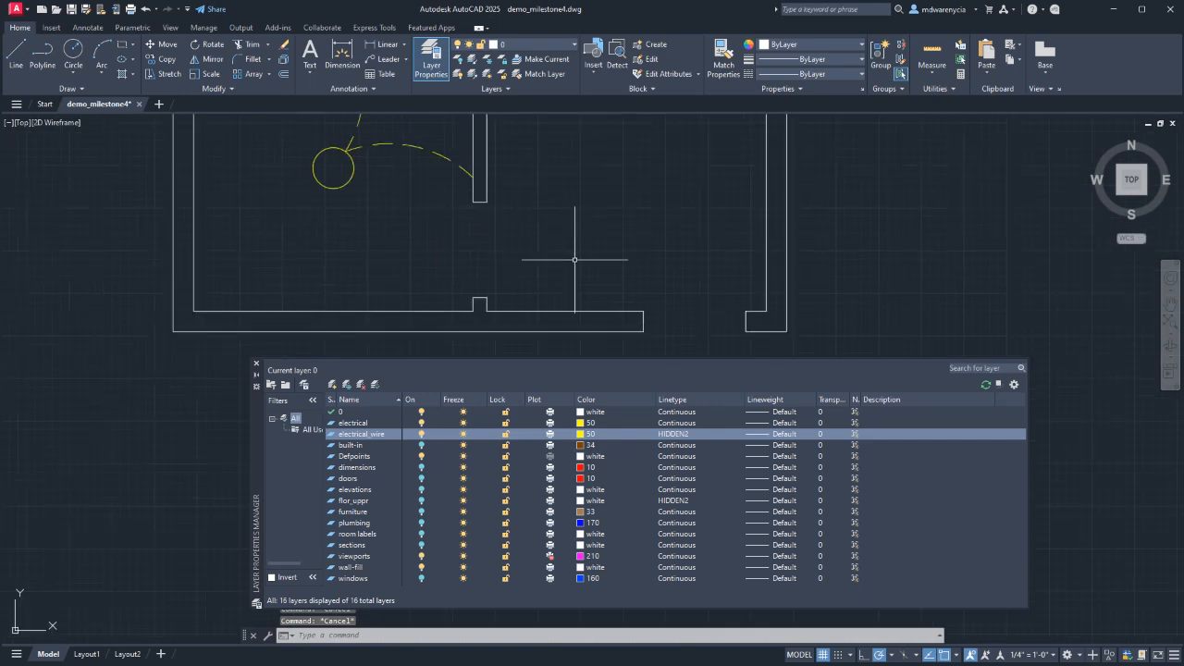
middle_click_drag(612, 150, 565, 262)
scroll(565, 262, "down", 2)
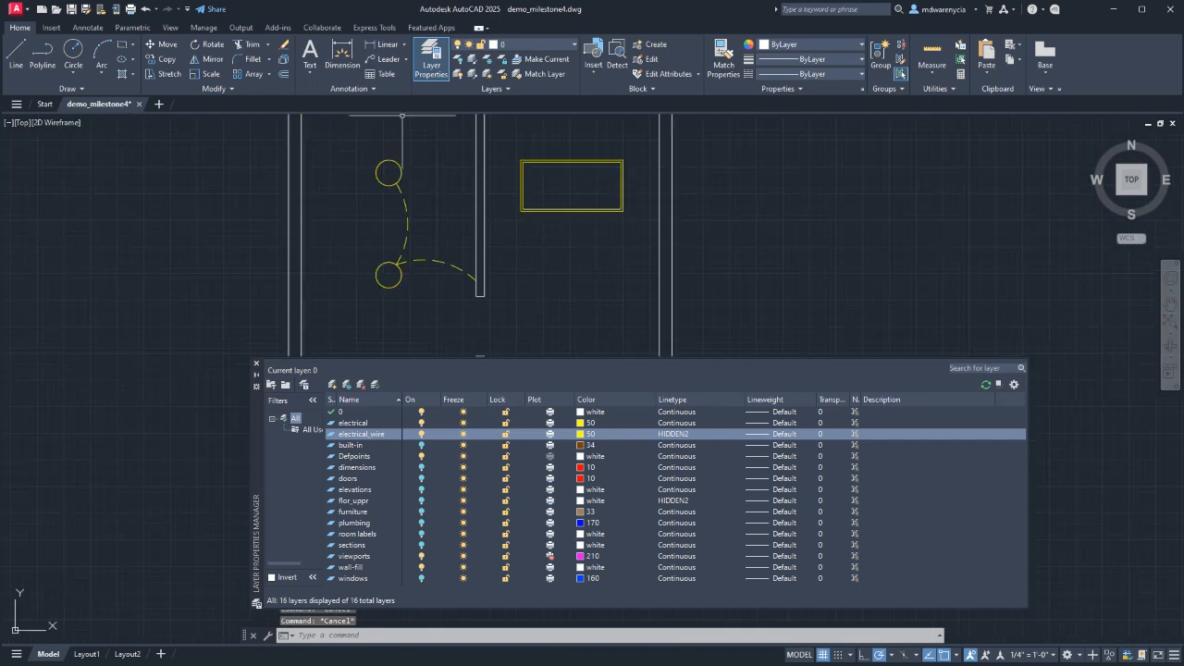
left_click(102, 56)
scroll(555, 222, "up", 3)
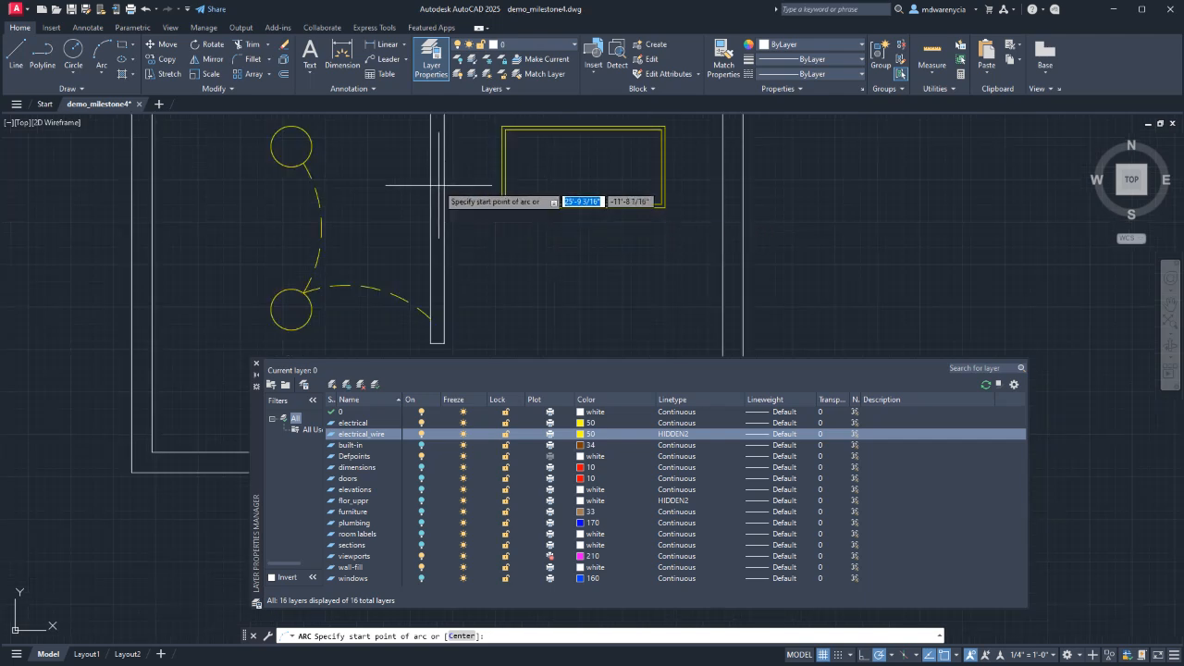
scroll(440, 188, "up", 2)
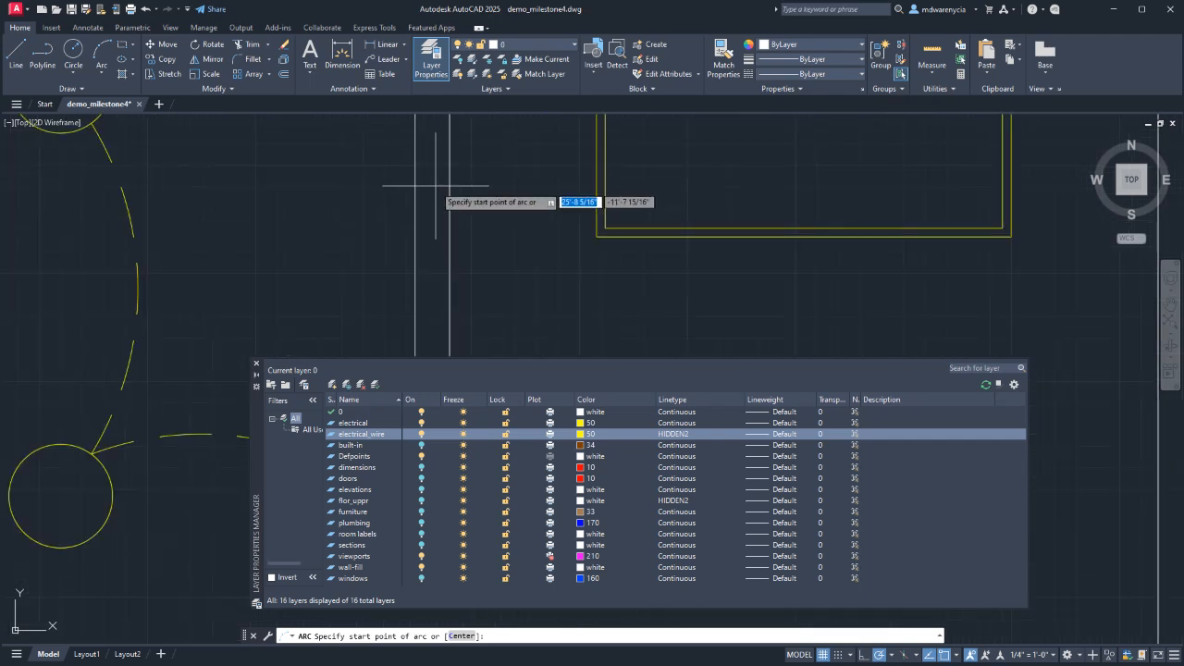
left_click(439, 189)
middle_click_drag(454, 192, 432, 261)
scroll(431, 262, "down", 2)
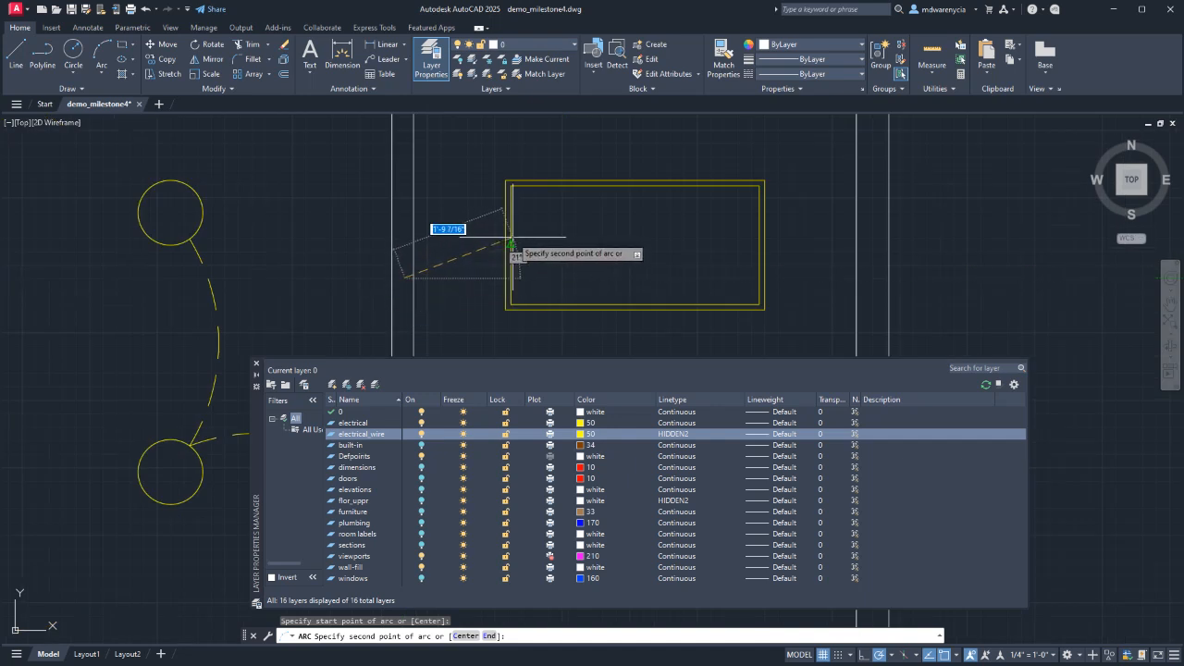
left_click(506, 244)
left_click(543, 275)
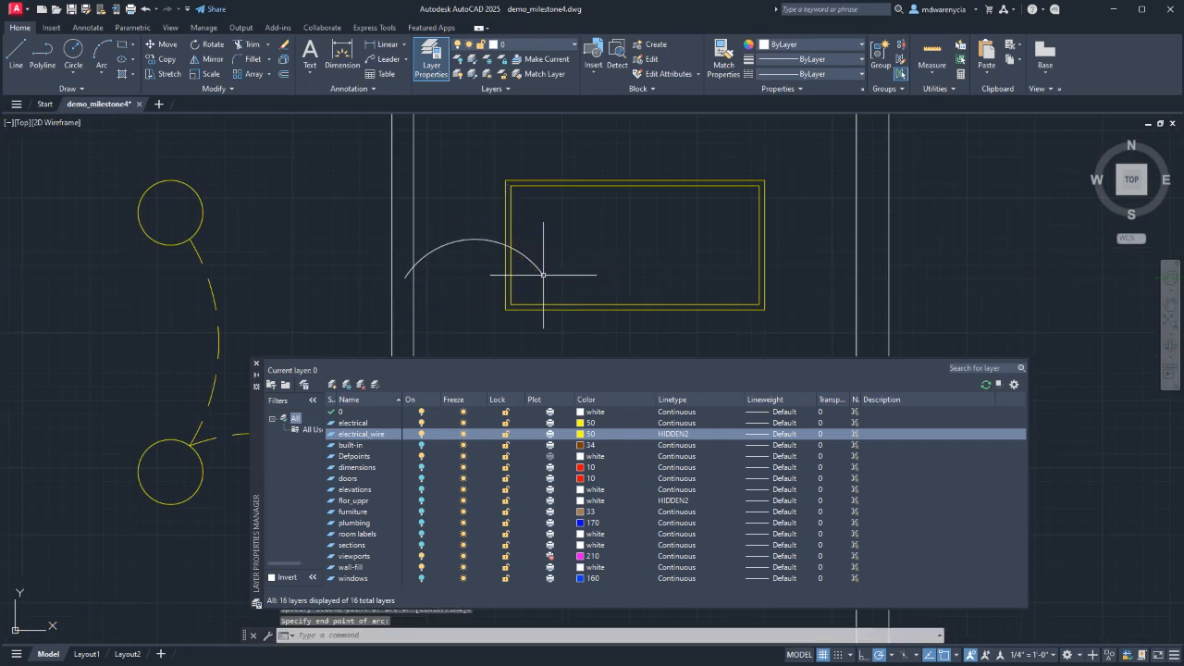
Trim the new arc inside the partition wall and inside the rectangular fixture.
key("Escape")
key("Escape")
left_click(518, 273)
left_click(381, 206)
type("trim")
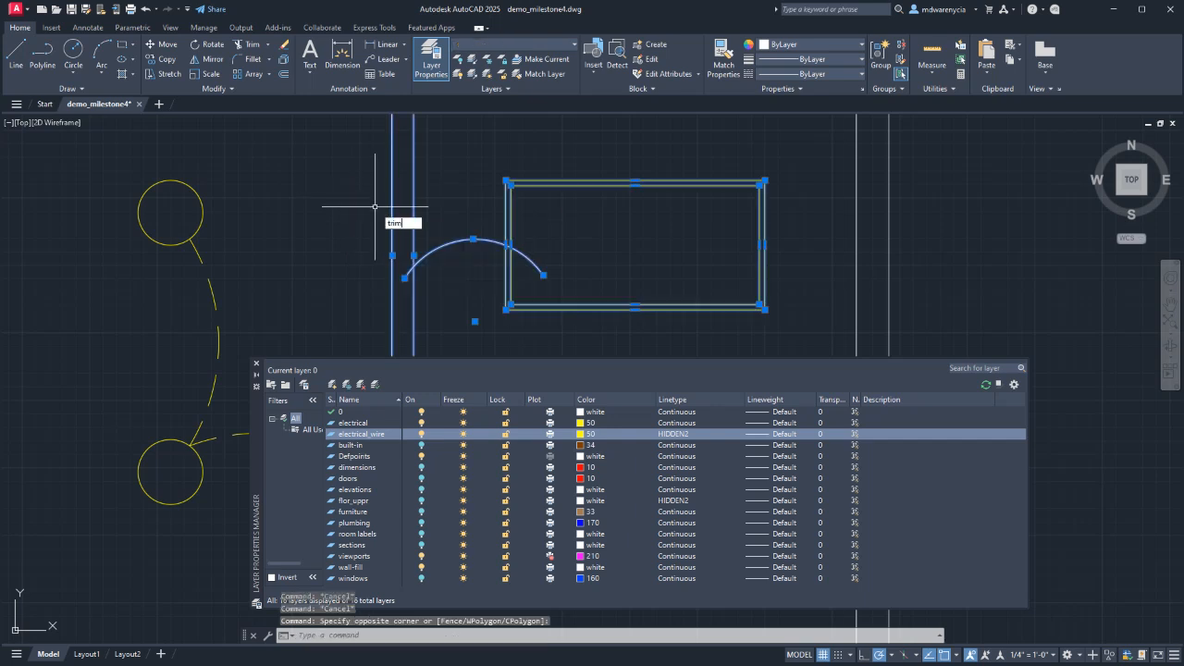
key("Return")
left_click(408, 269)
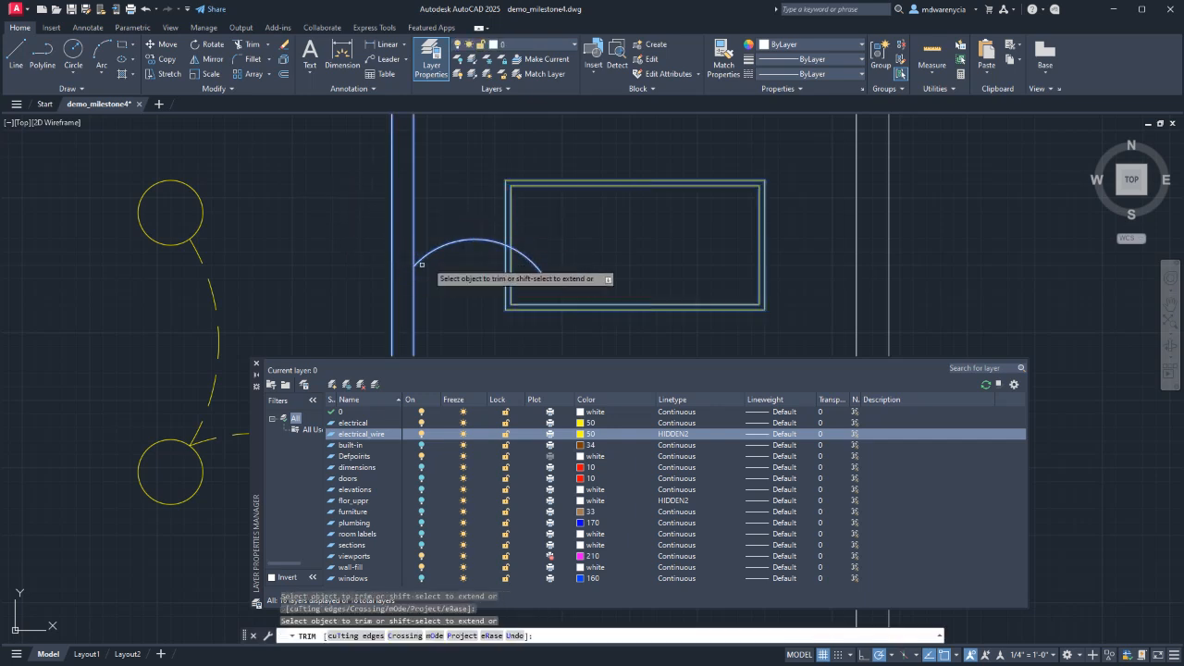
scroll(510, 239, "up", 4)
left_click(505, 259)
left_click_drag(525, 269, 530, 259)
key("Escape")
key("Escape")
Move the arc between the partition and the rectangular fixture to the electrical_wire layer and close the layer manager.
left_click(442, 254)
left_click(399, 212)
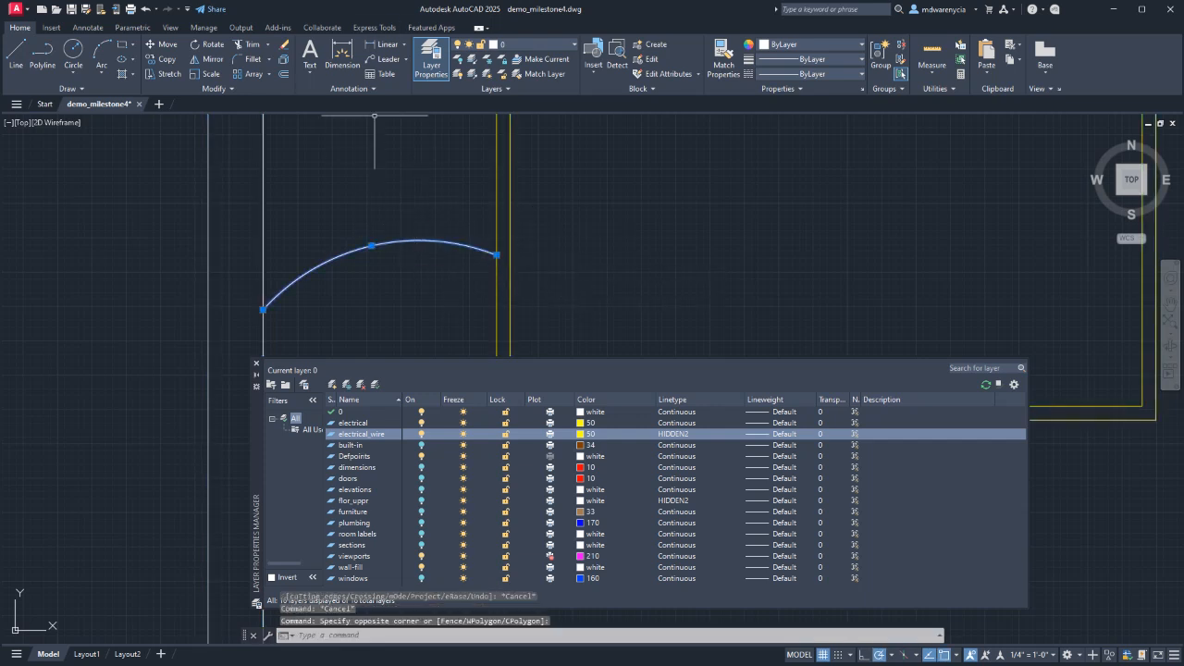
left_click(534, 44)
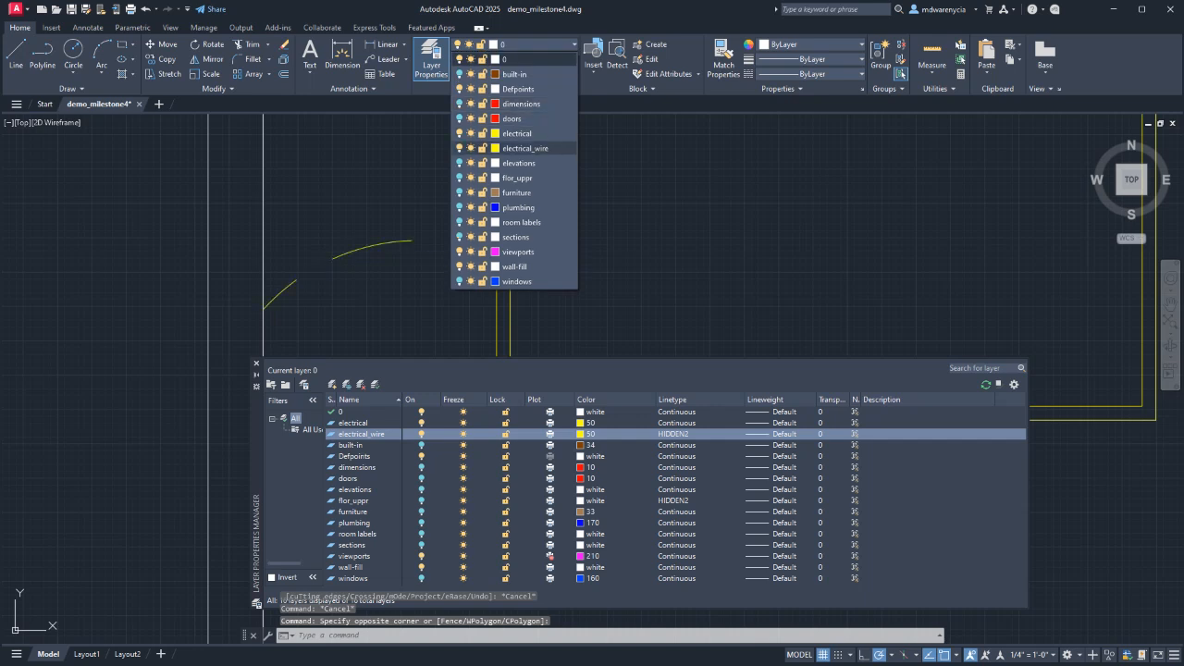
left_click(524, 148)
key("Escape")
key("Escape")
scroll(619, 217, "down", 4)
middle_click_drag(712, 306, 672, 184)
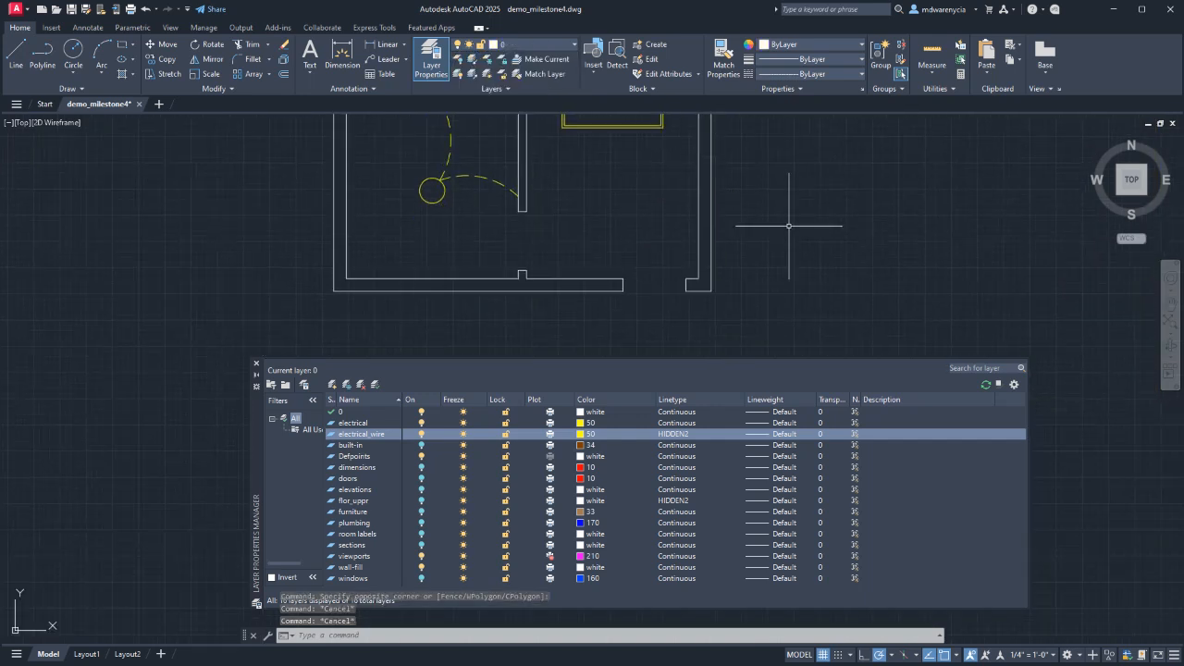
middle_click_drag(786, 224, 780, 474)
middle_click_drag(629, 304, 642, 267)
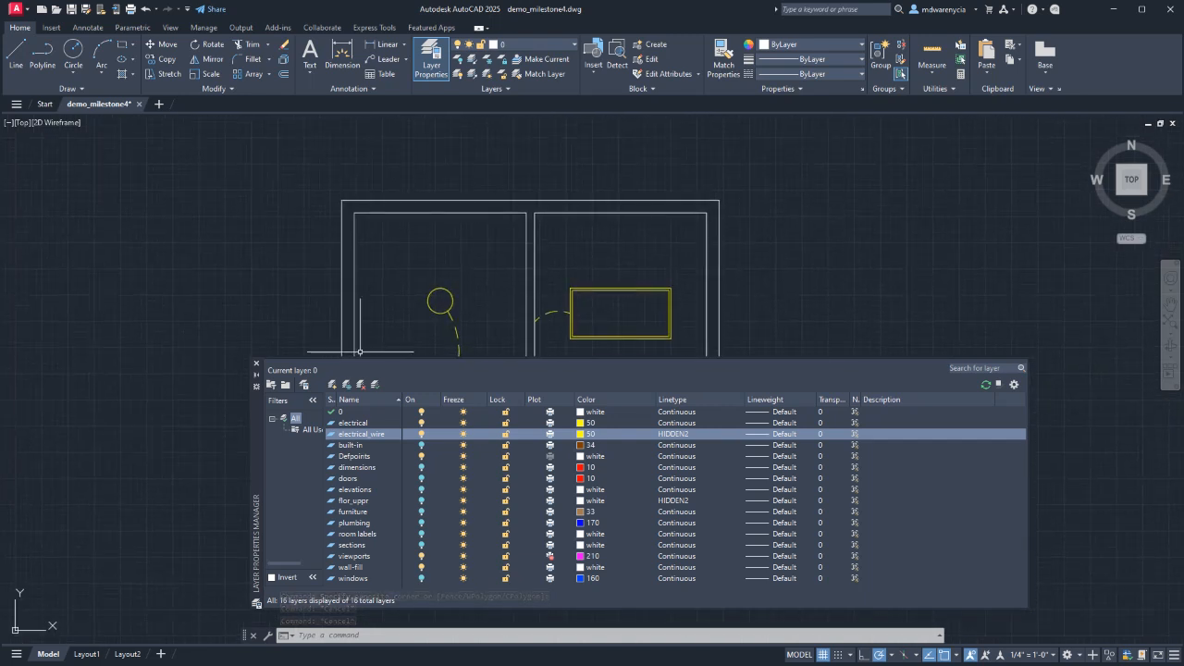
left_click(256, 362)
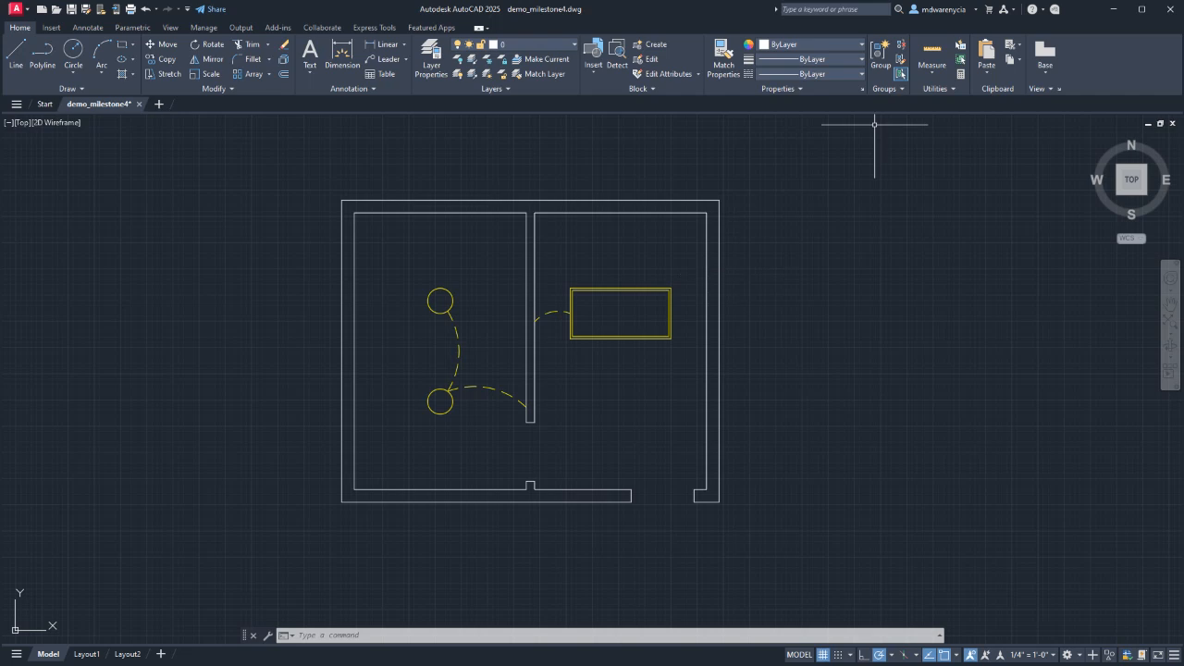
Draw a line across the partition's door opening from the partition end's west corner to the south stub's west corner.
middle_click_drag(782, 377, 841, 308)
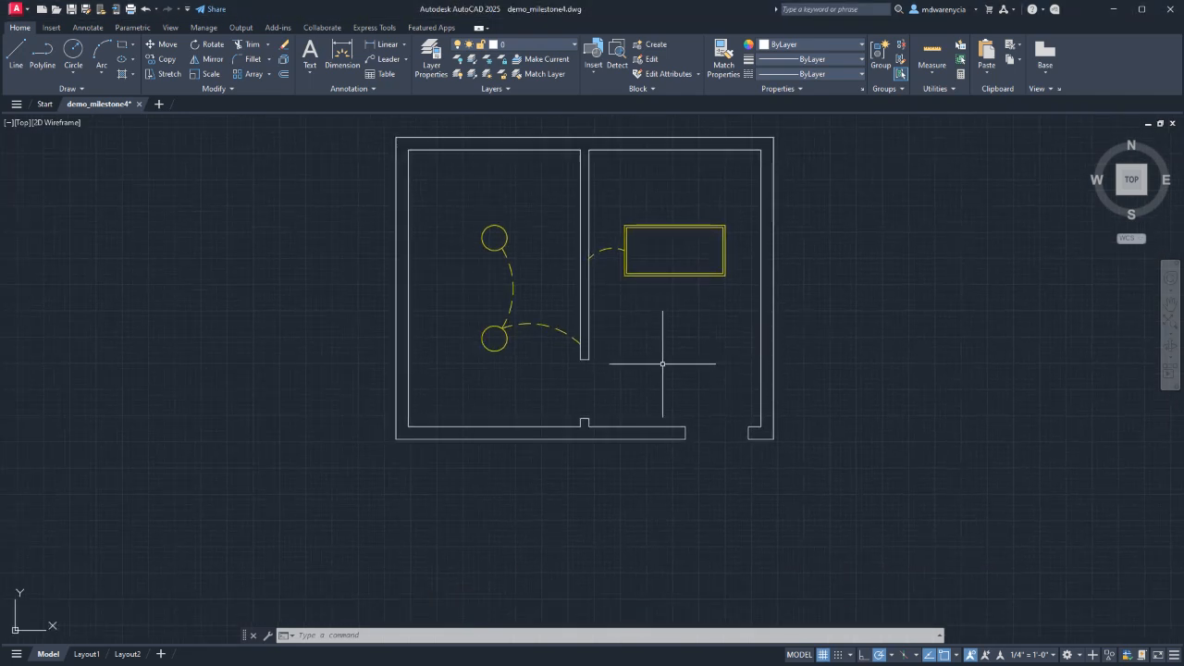
type("l")
key("Return")
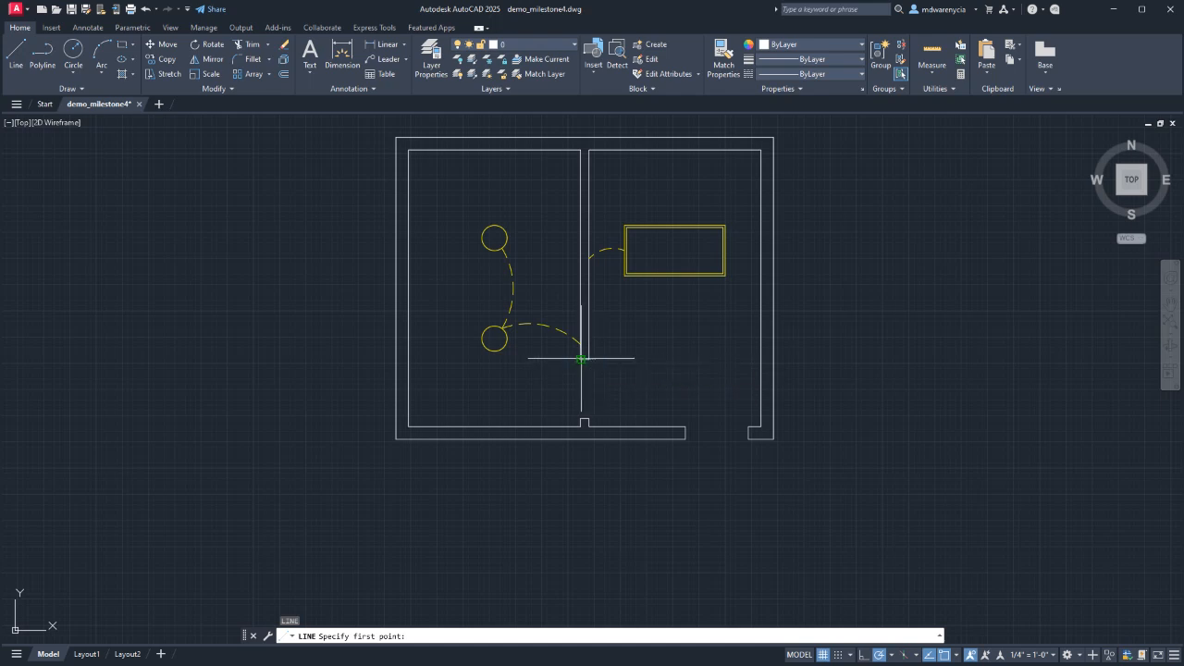
left_click(583, 359)
left_click(584, 415)
key("ctrl+z")
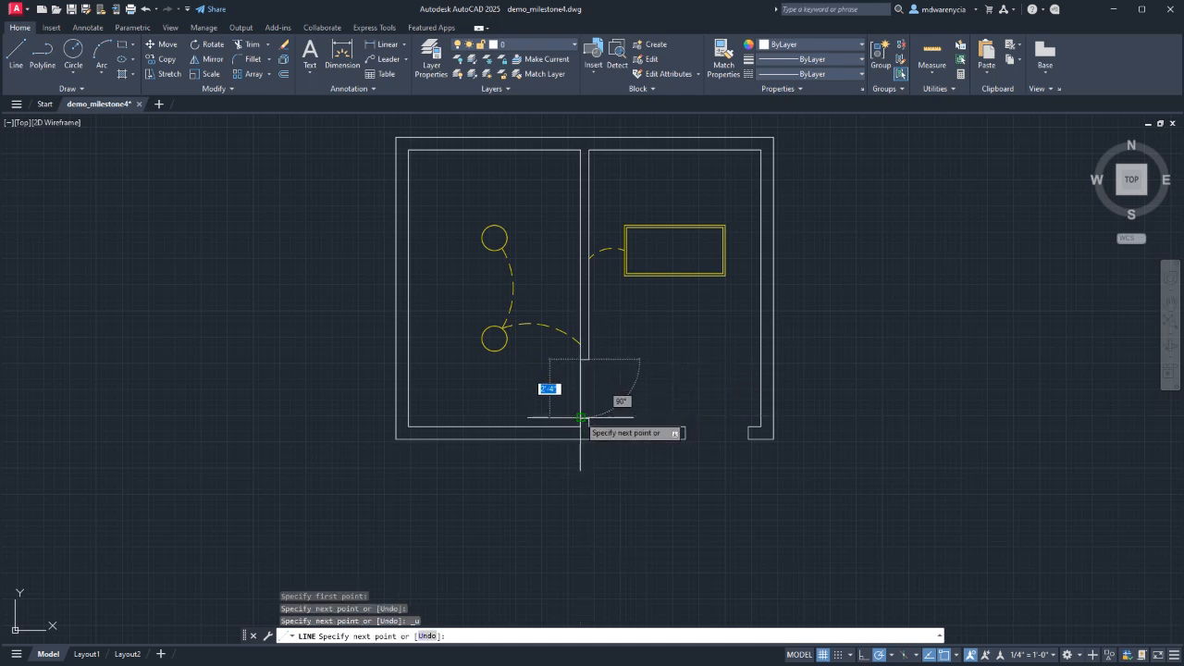
left_click(580, 417)
left_click(589, 417)
key("Return")
Draw a line across the partition's door opening from the south stub's east corner to the partition end's east corner.
key("Return")
left_click(589, 417)
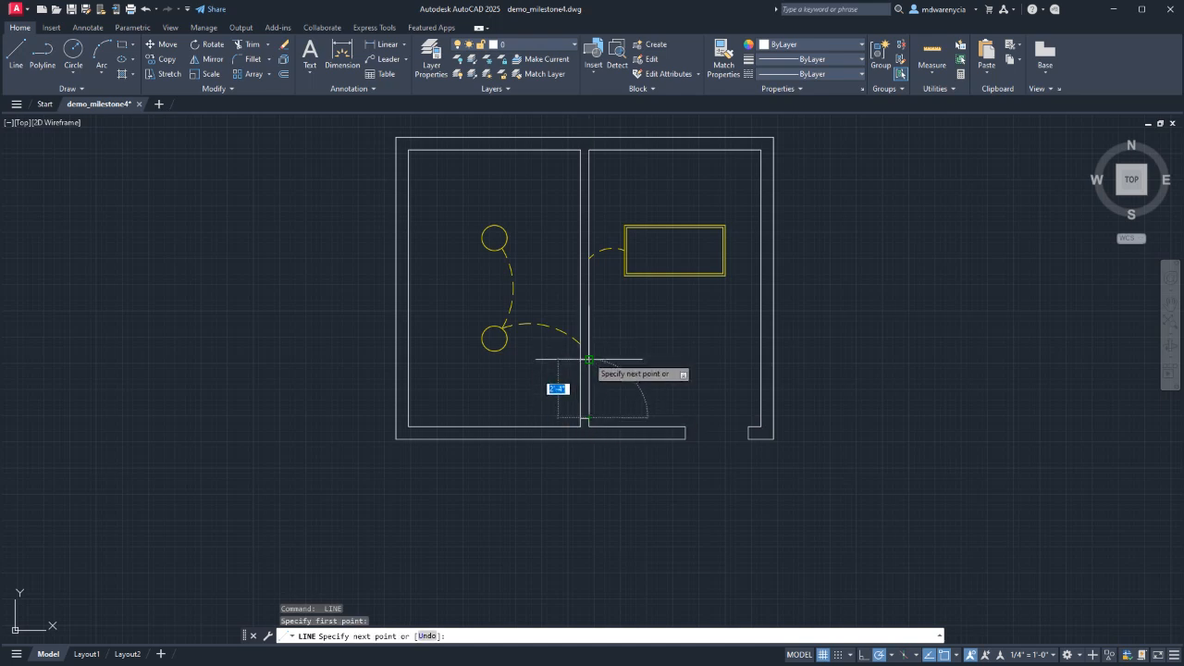
left_click(589, 360)
key("Return")
Close the south wall's door opening with two lines, one along the inner wall face and one along the outer face.
key("Return")
left_click(686, 426)
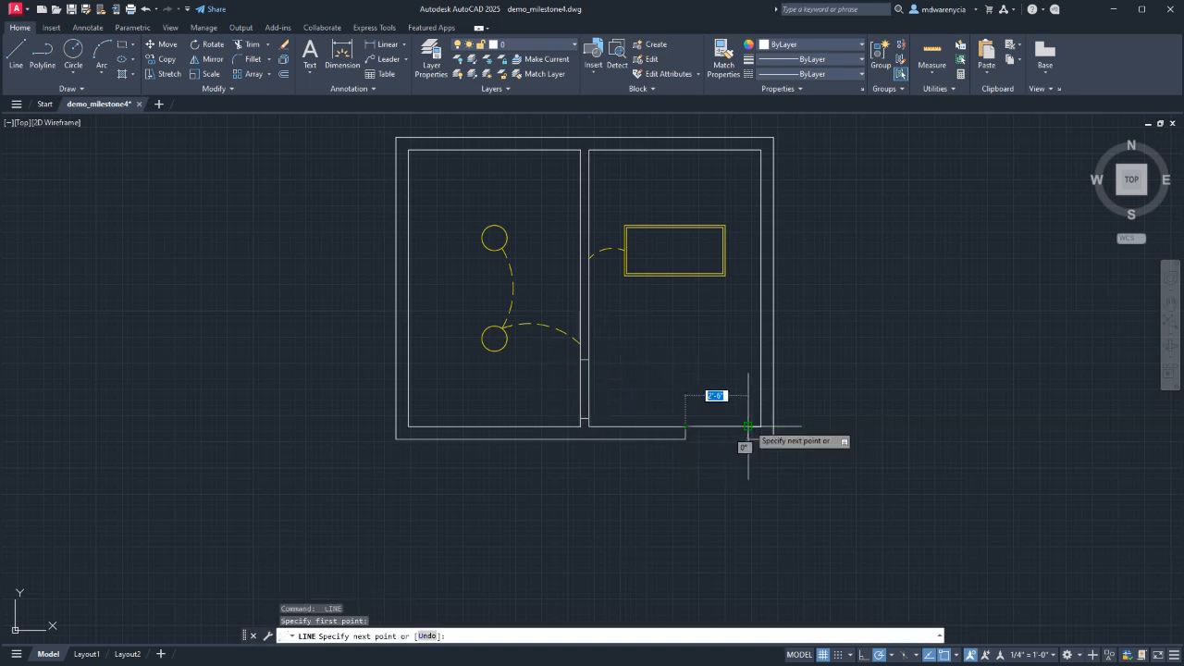
left_click(748, 426)
key("Return")
key("Return")
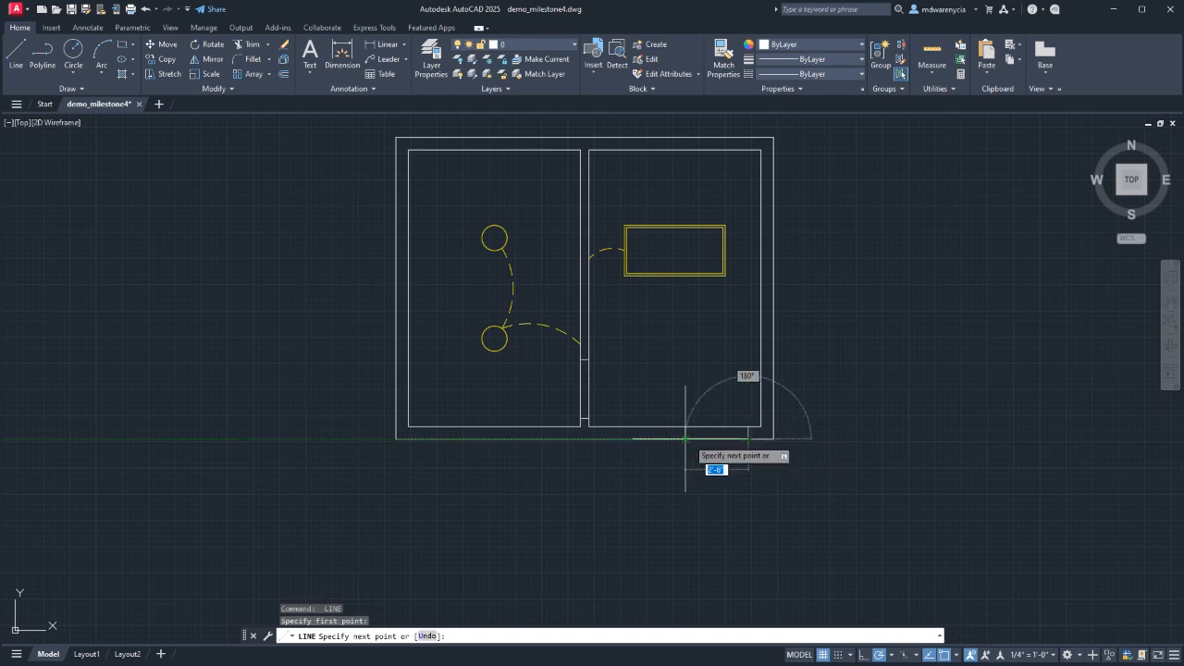
key("Escape")
key("Escape")
key("Escape")
Fill the exterior walls and partition with a SOLID hatch, leaving the closed door openings unfilled.
type("hatc")
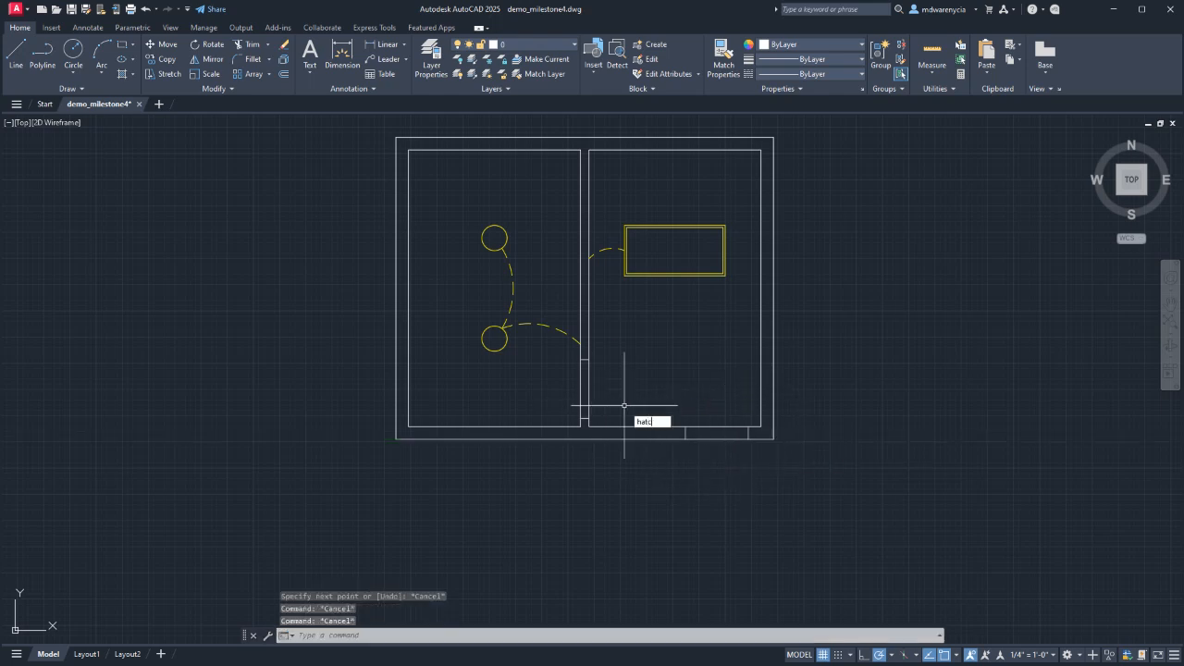
type("h")
key("Return")
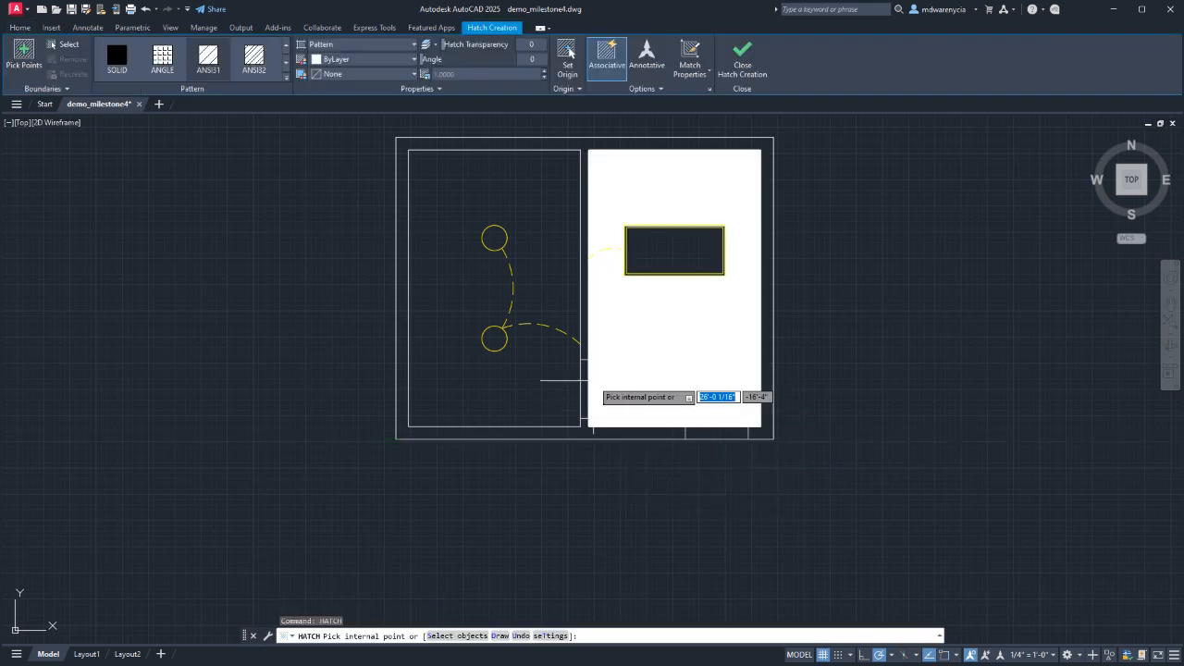
left_click(402, 432)
key("Escape")
key("Escape")
key("Escape")
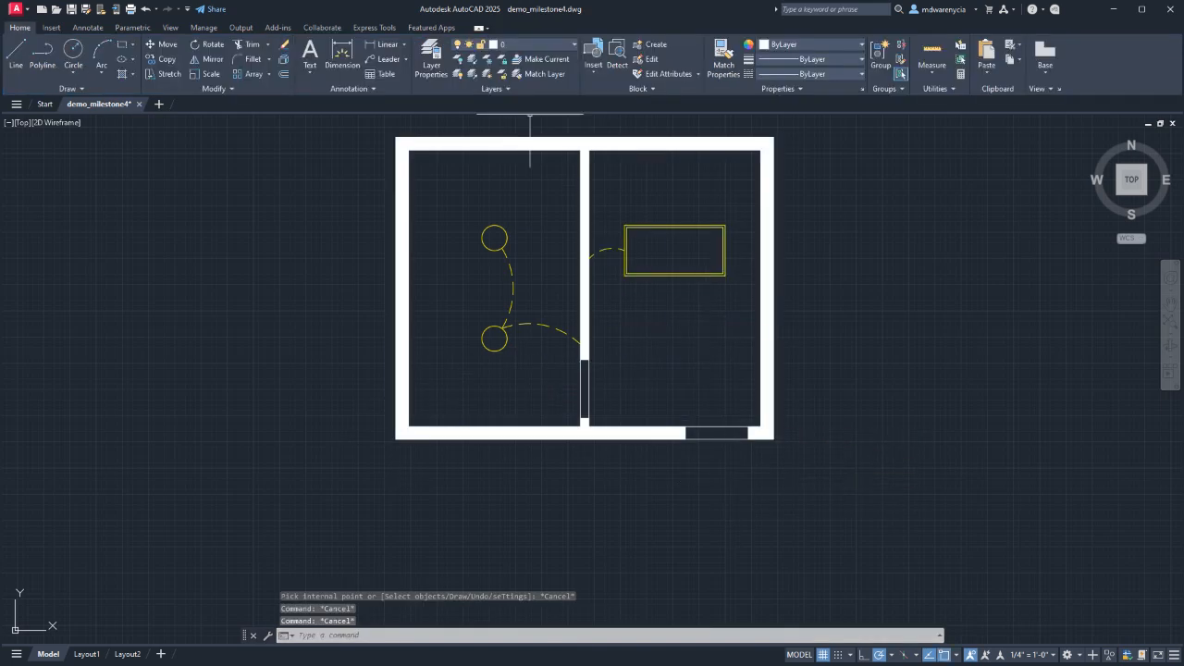
Move the solid wall hatch to the wall-fill layer.
left_click(584, 142)
left_click(572, 116)
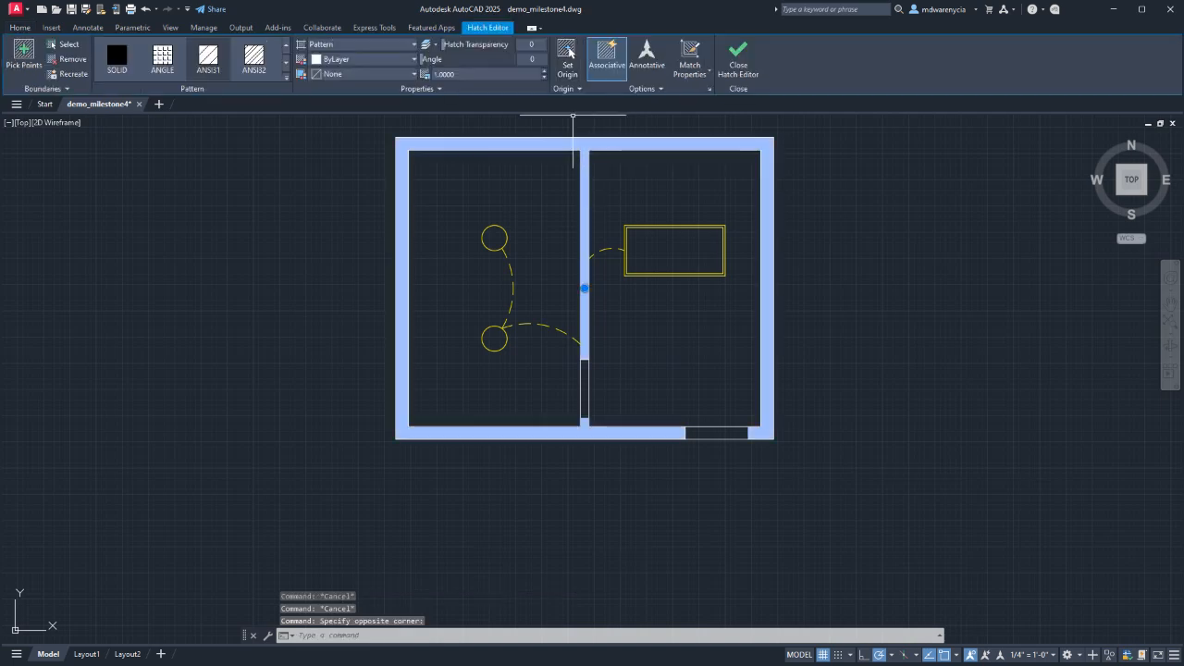
left_click(19, 27)
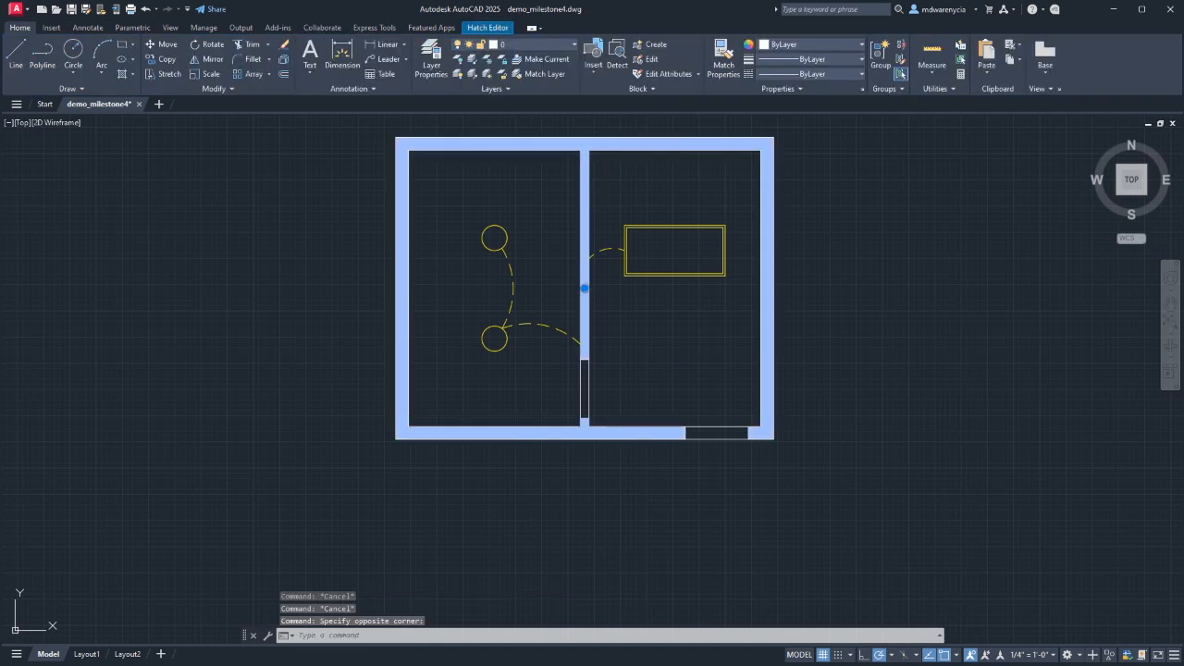
left_click(532, 45)
left_click(518, 252)
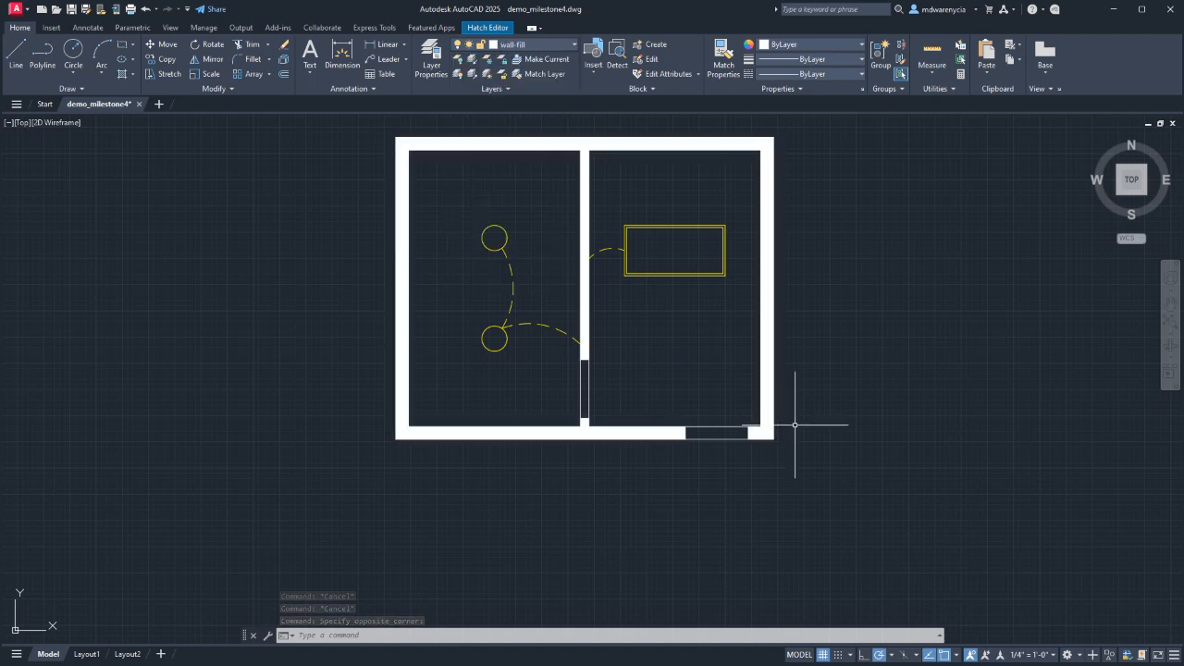
key("Escape")
key("Escape")
On Layout1, copy the floorplan viewport with its title and number marker straight down beneath the original.
scroll(500, 484, "down", 5)
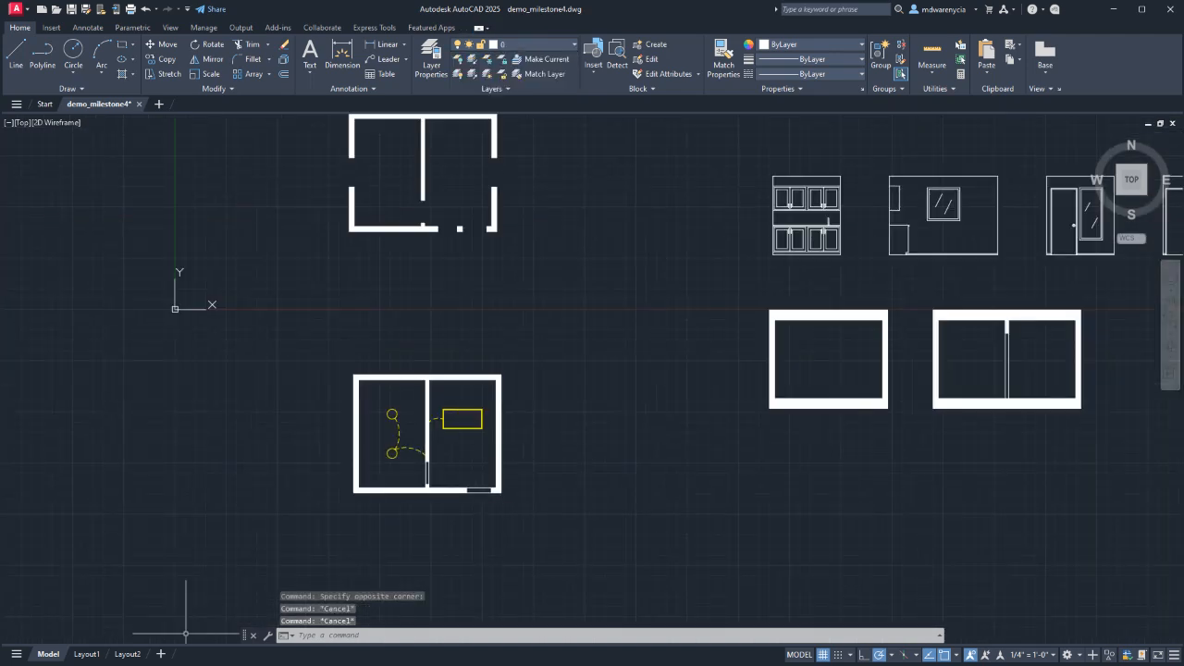
left_click(86, 654)
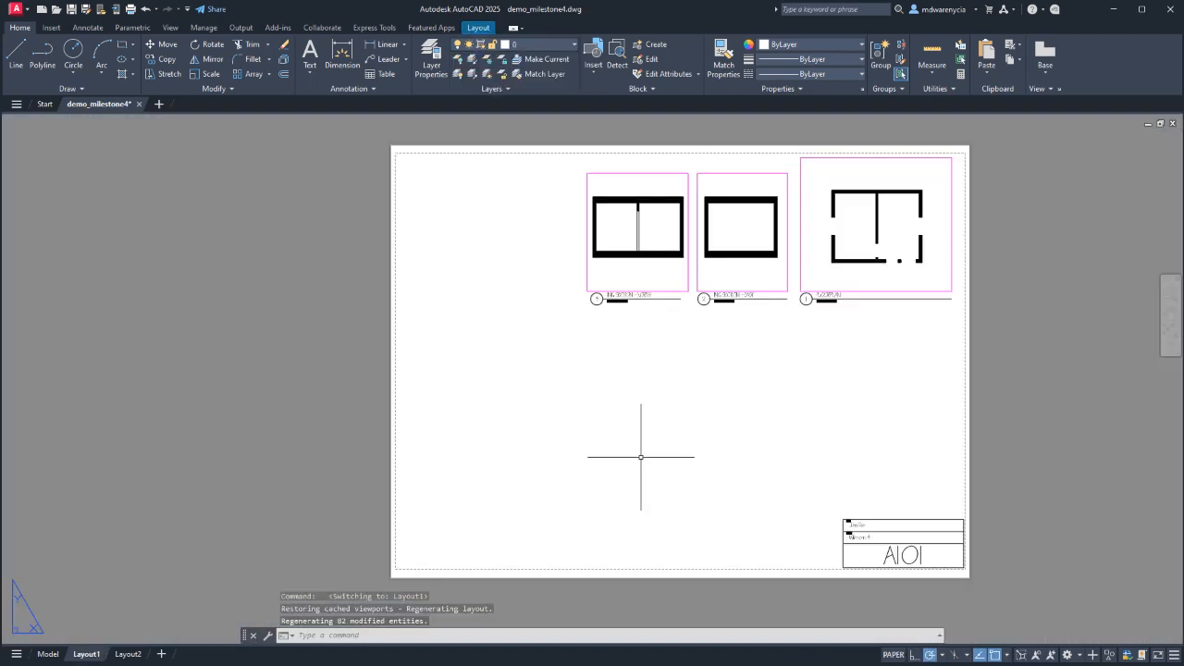
left_click(946, 355)
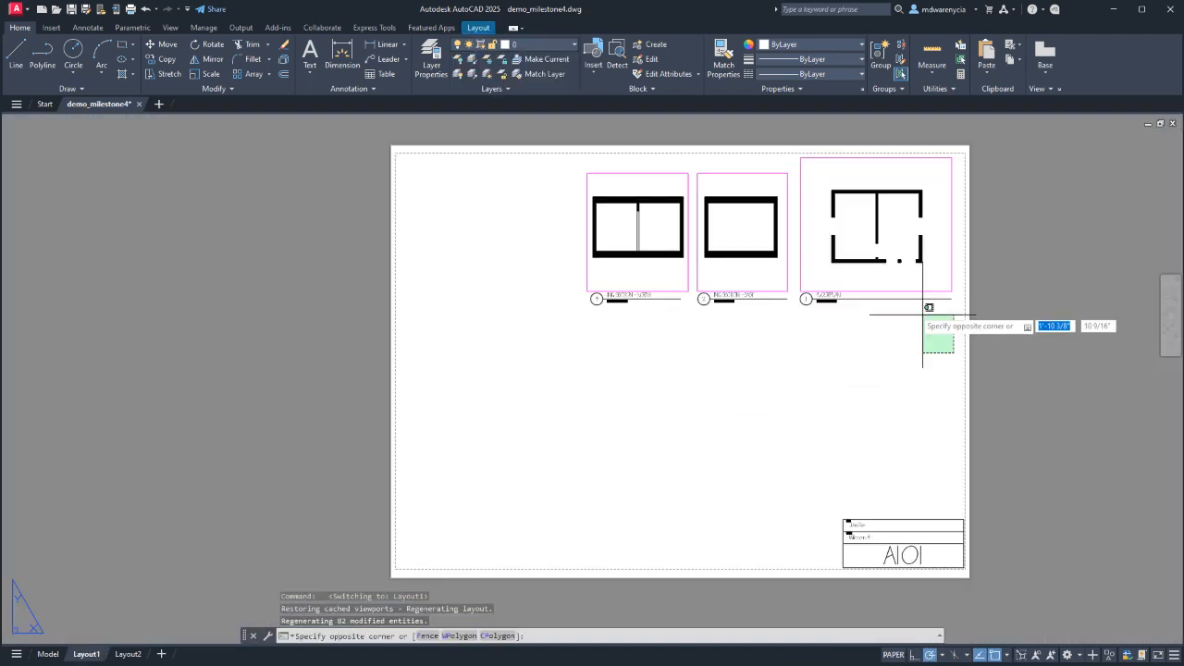
left_click(806, 153)
middle_click_drag(836, 295, 681, 312)
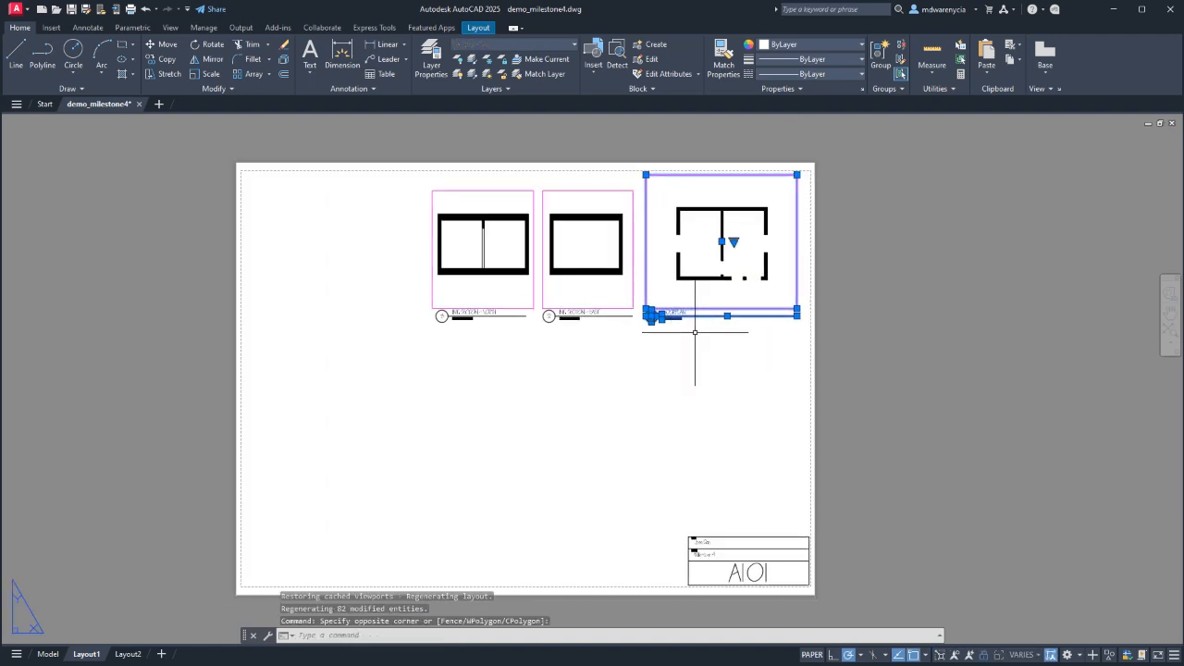
key("Return")
left_click(606, 327)
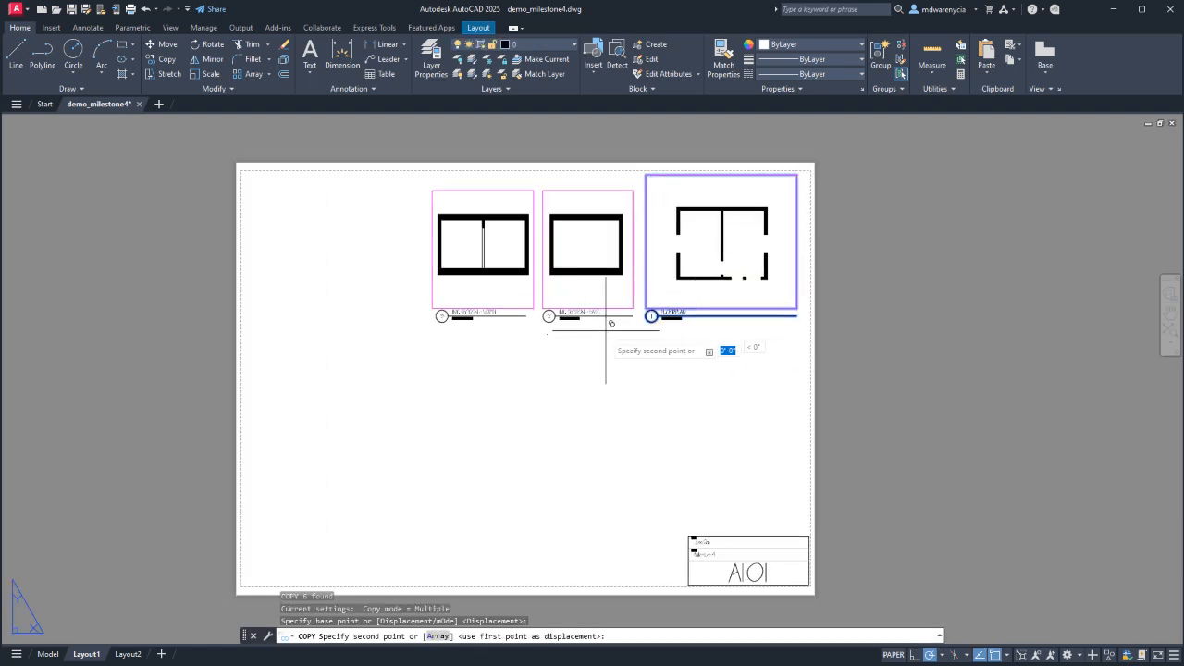
left_click(606, 493)
key("Escape")
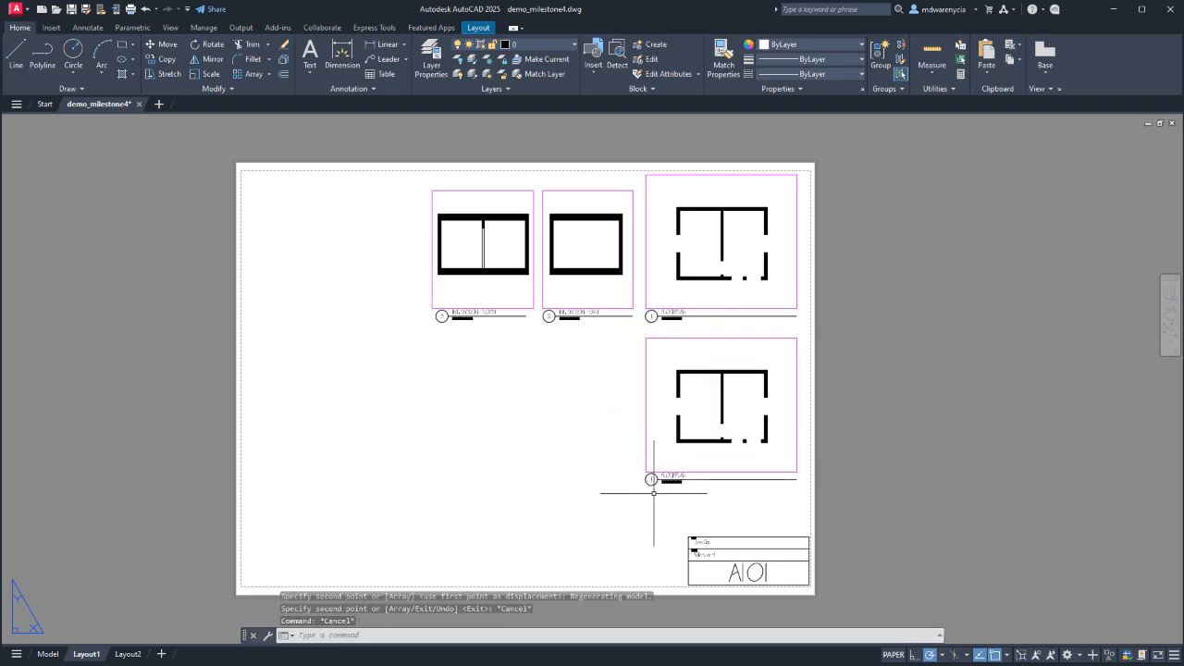
Rename the copied viewport's title REFLECTED CEILING PLAN and change its drawing number to 4.
scroll(648, 486, "up", 5)
double_click(669, 459)
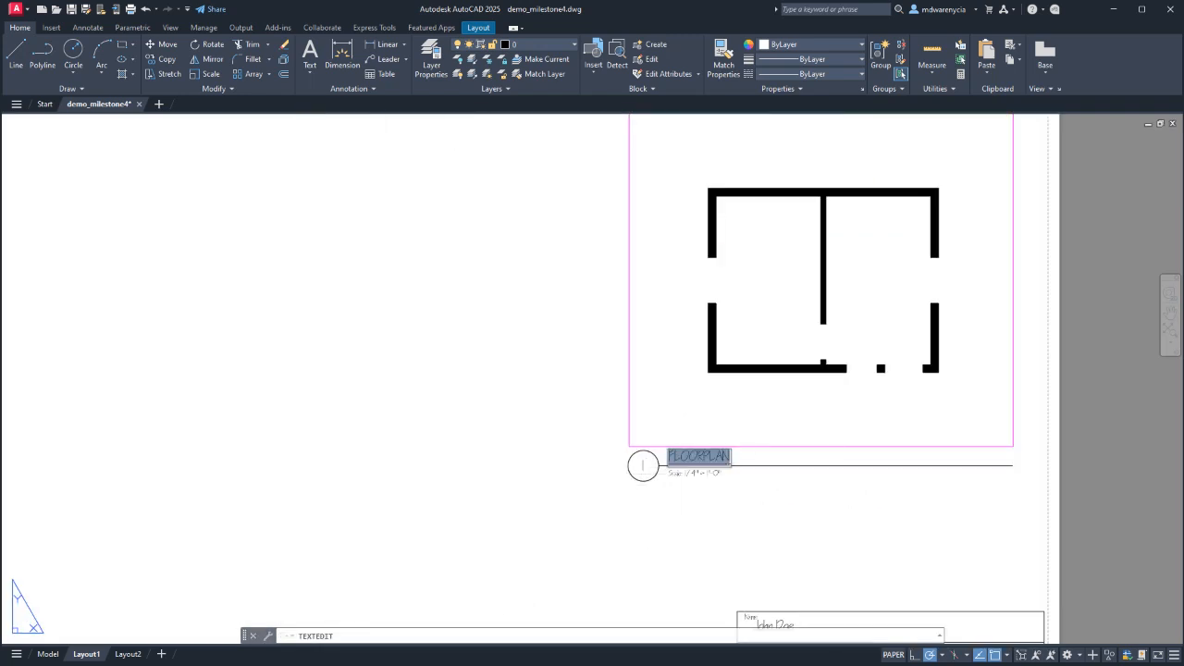
type("FLECTED CEILING")
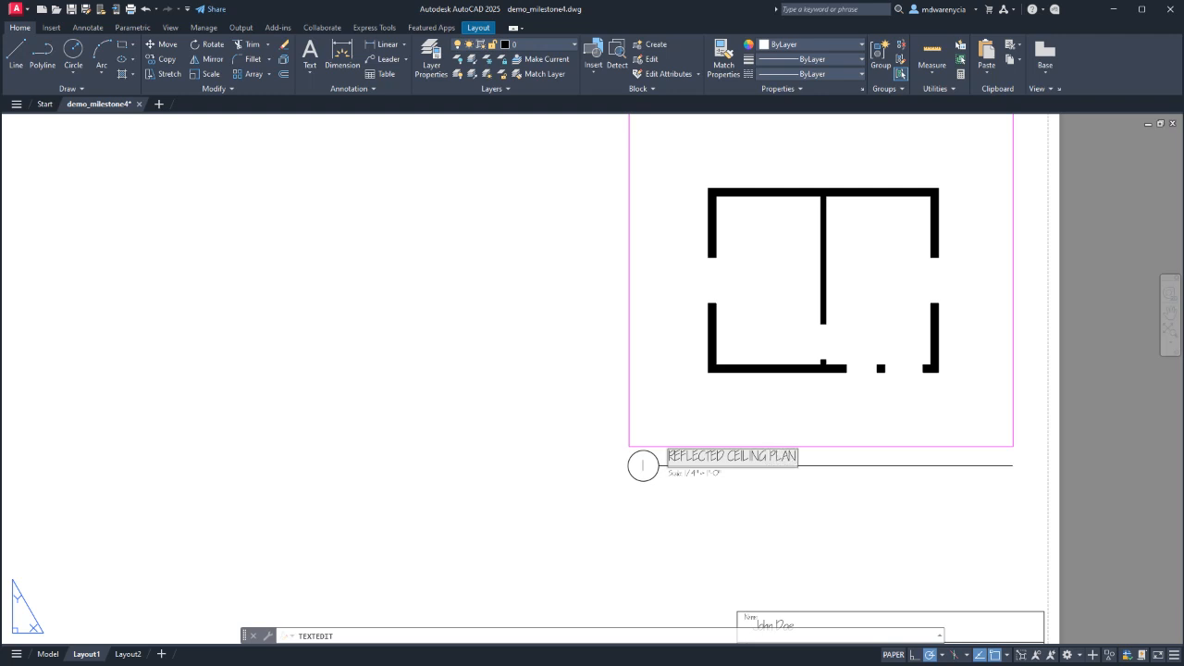
key("Return")
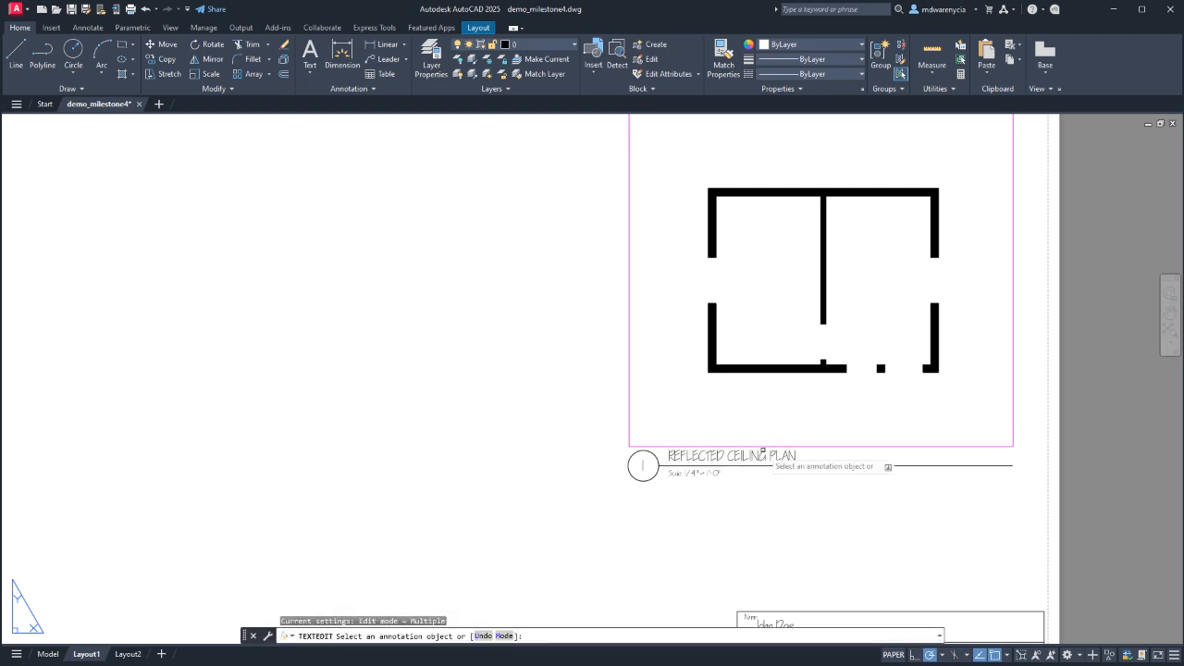
left_click(643, 465)
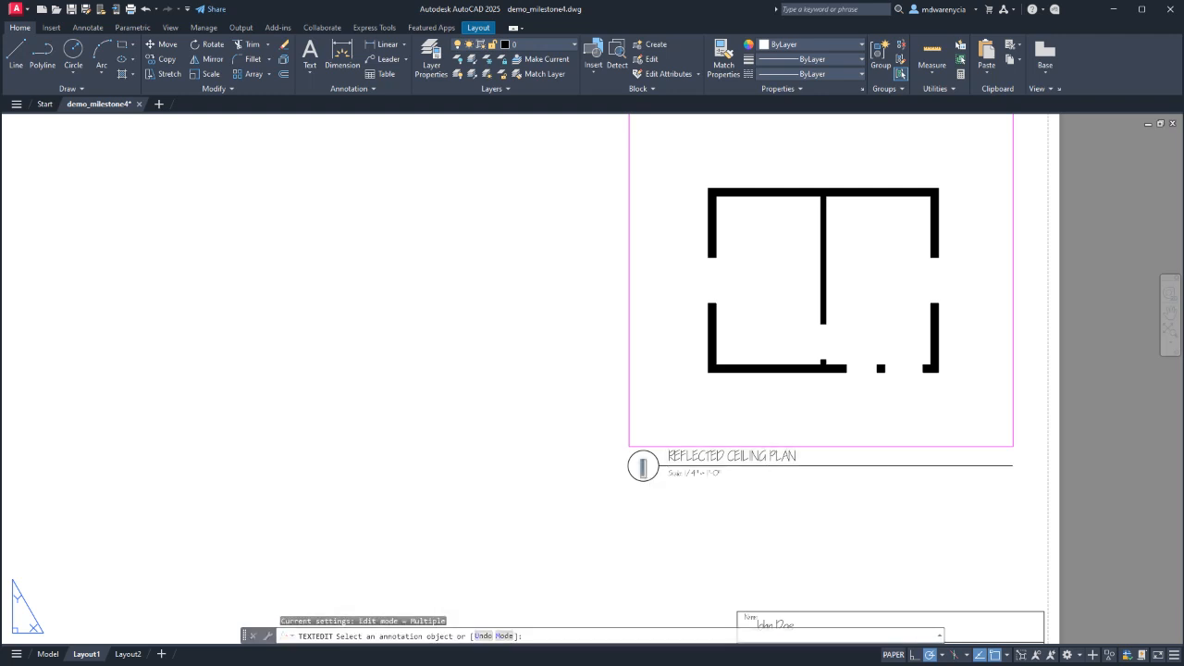
key("Return")
key("Escape")
key("Escape")
scroll(580, 475, "down", 1)
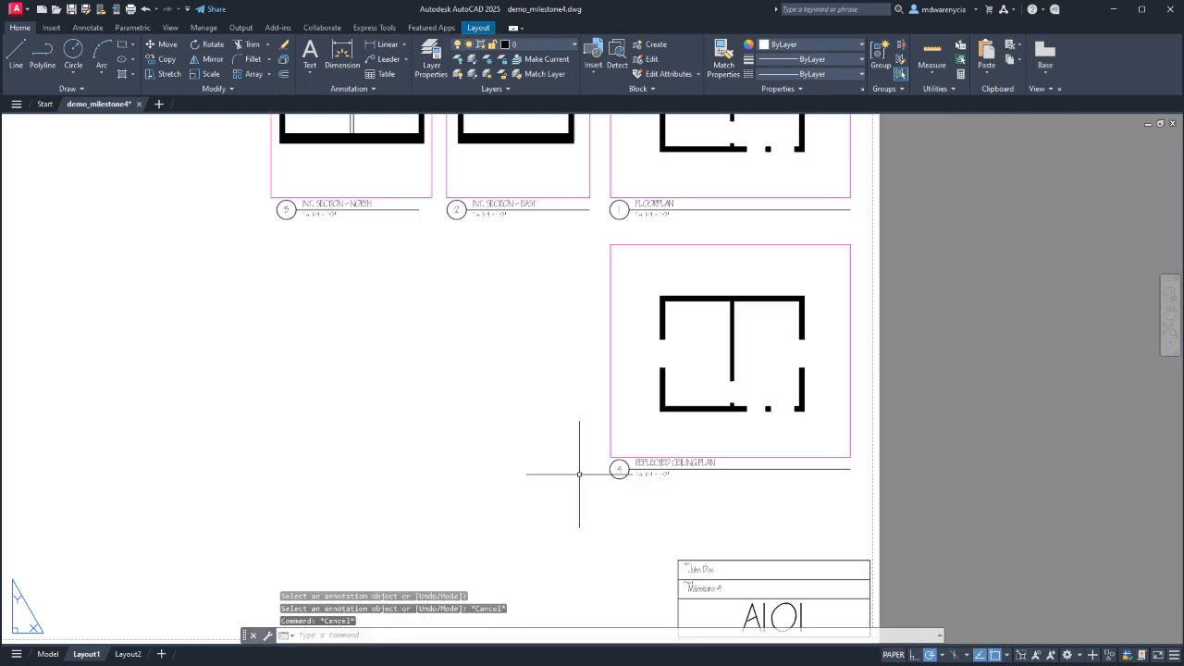
scroll(601, 523, "down", 1)
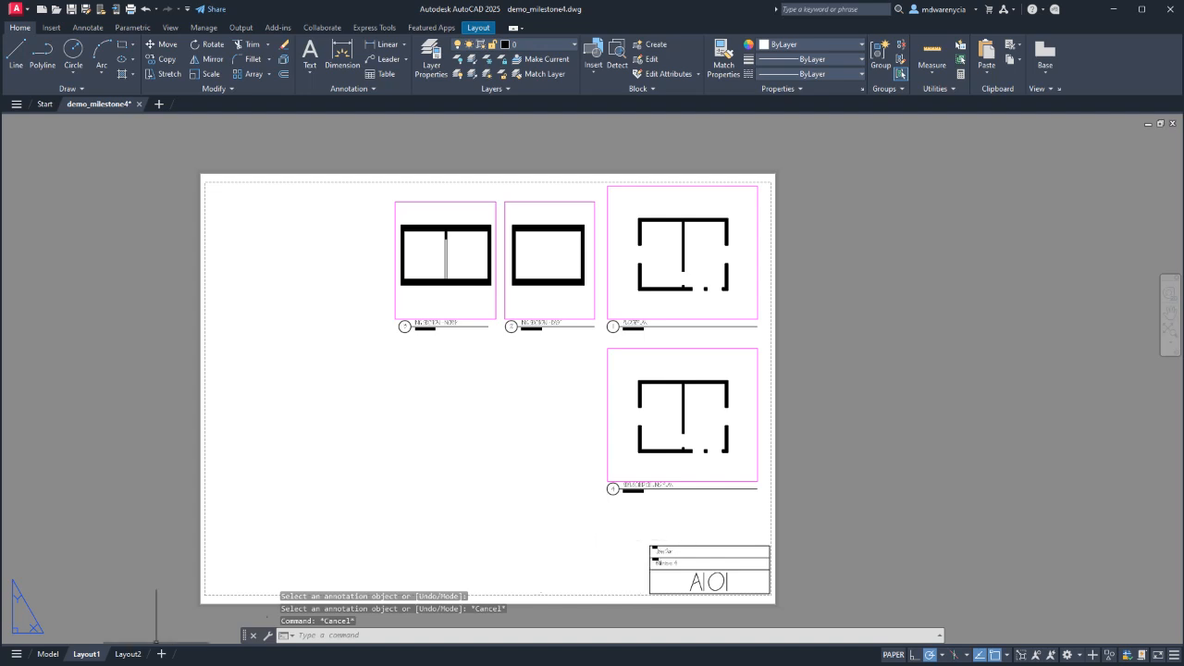
left_click(47, 654)
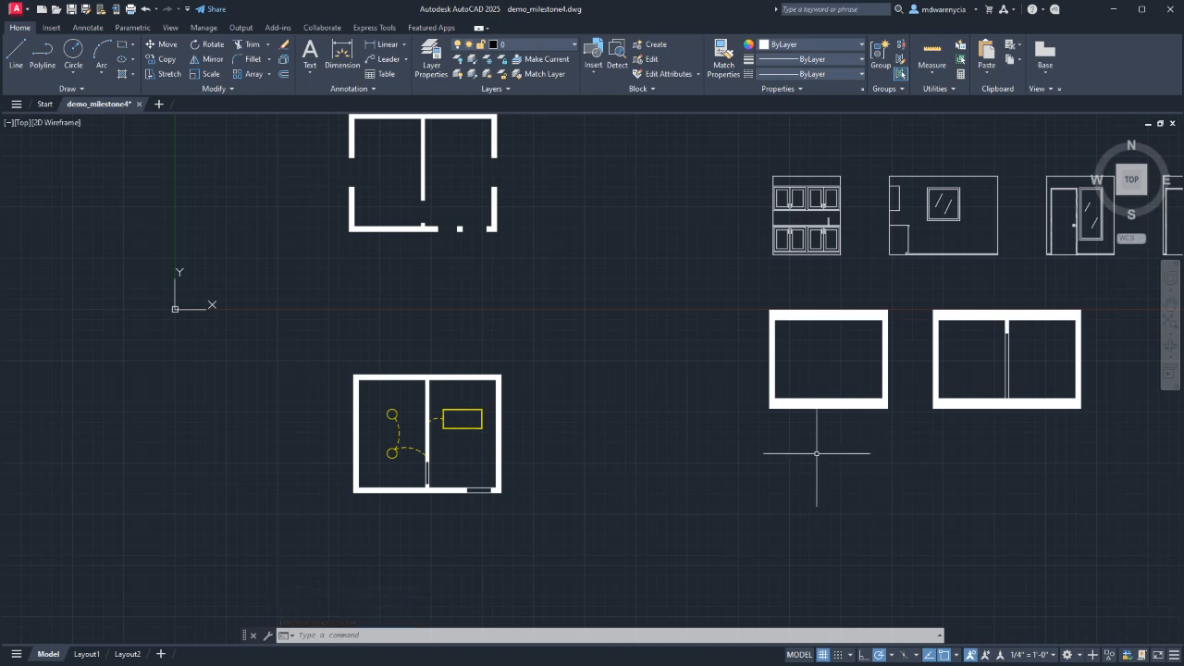
left_click(86, 654)
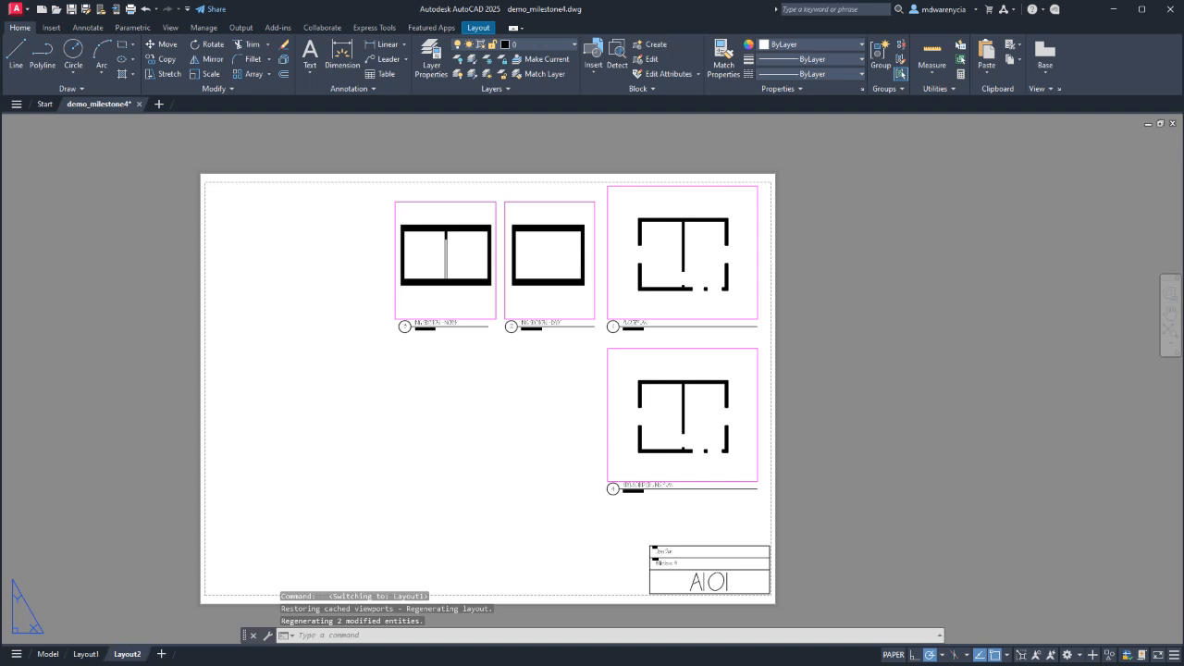
left_click(128, 654)
left_click(86, 654)
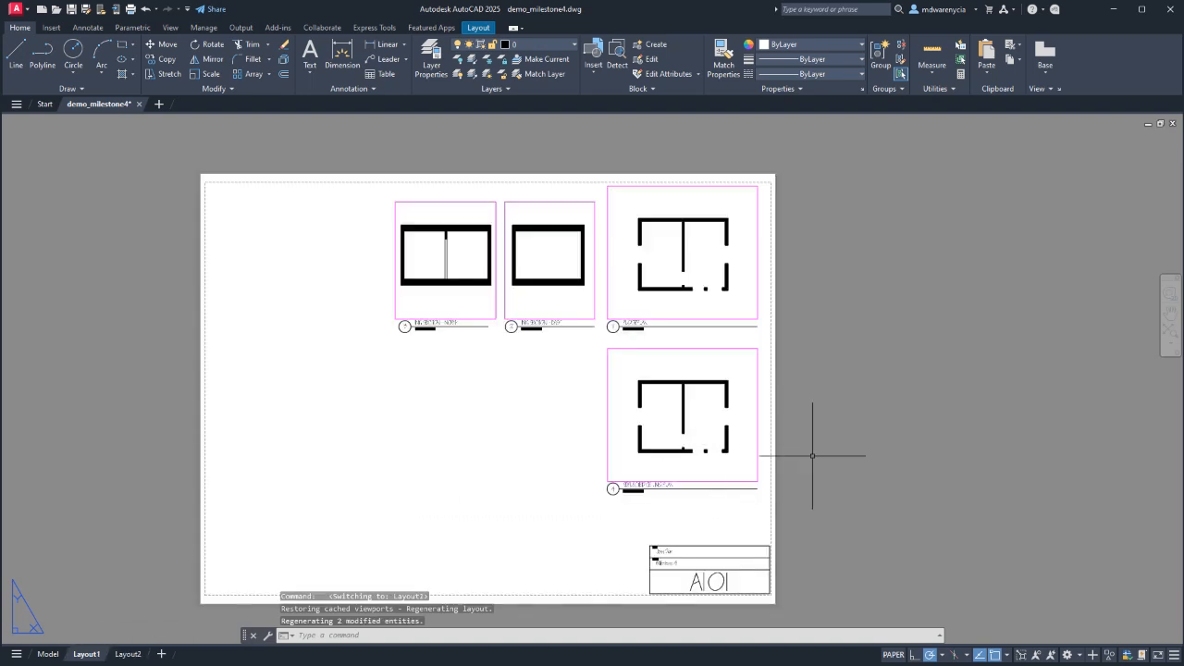
Pan the model inside the REFLECTED CEILING PLAN viewport until the plan with light fixtures is framed, then return to paper space.
left_click(845, 449)
double_click(723, 455)
middle_click_drag(723, 456, 726, 292)
double_click(799, 390)
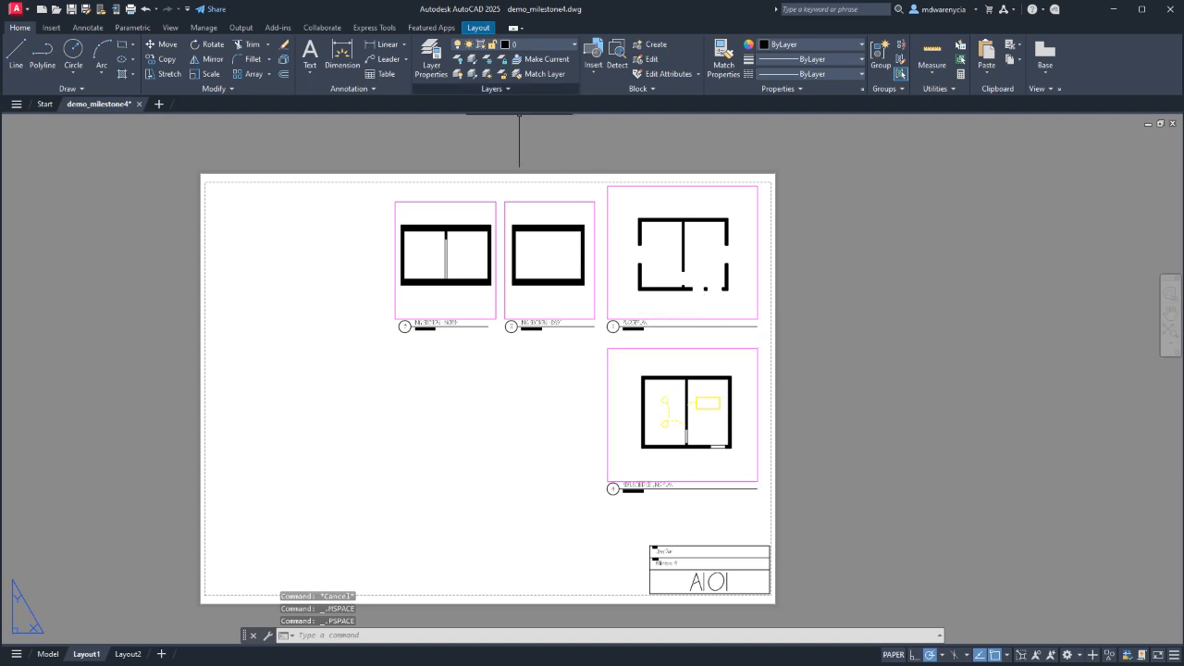
Turn on the built-in, dimensions, doors, elevations, flor_uppr and furniture layers.
left_click(518, 44)
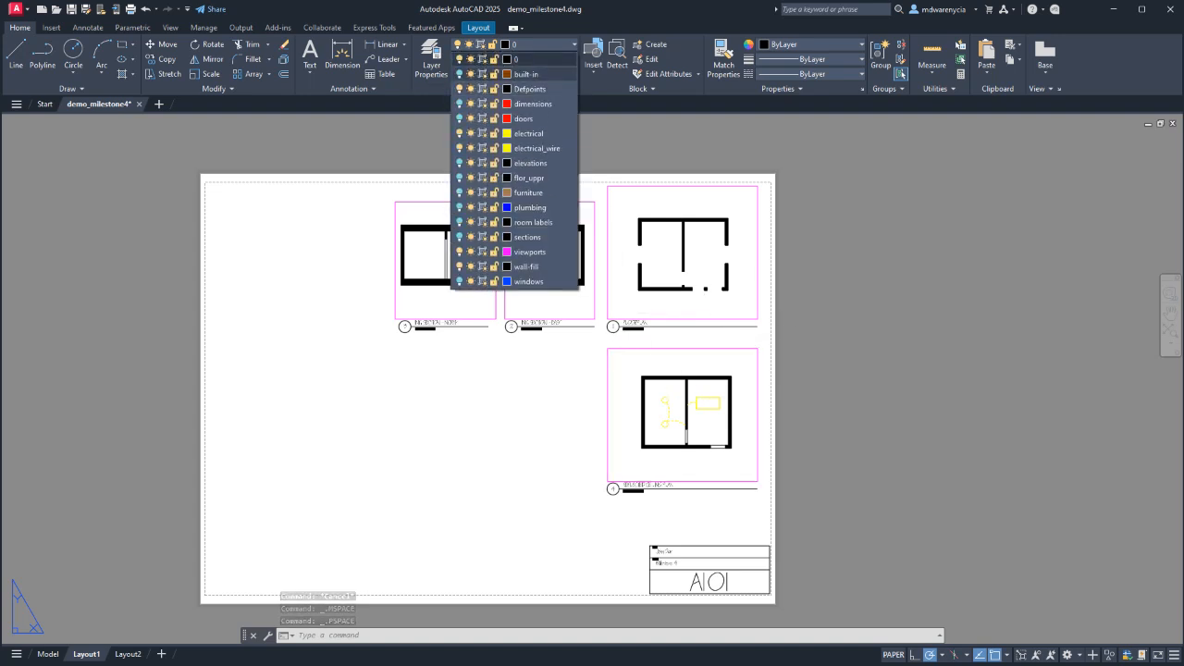
left_click(460, 74)
left_click(459, 103)
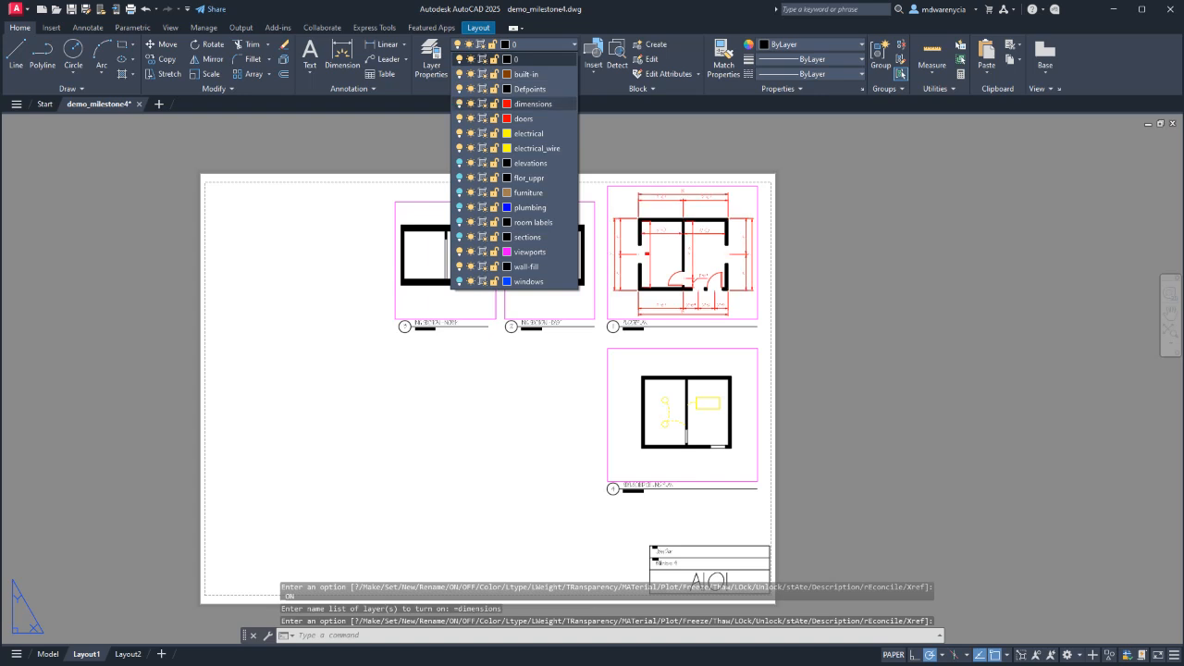
left_click(460, 163)
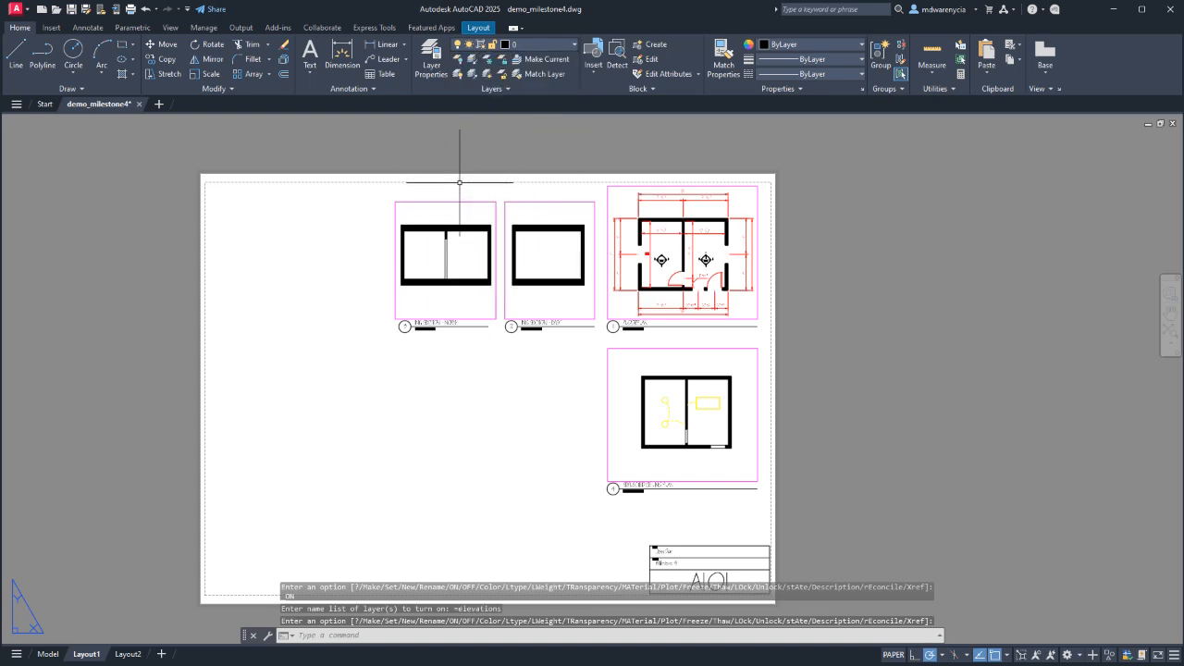
left_click(537, 45)
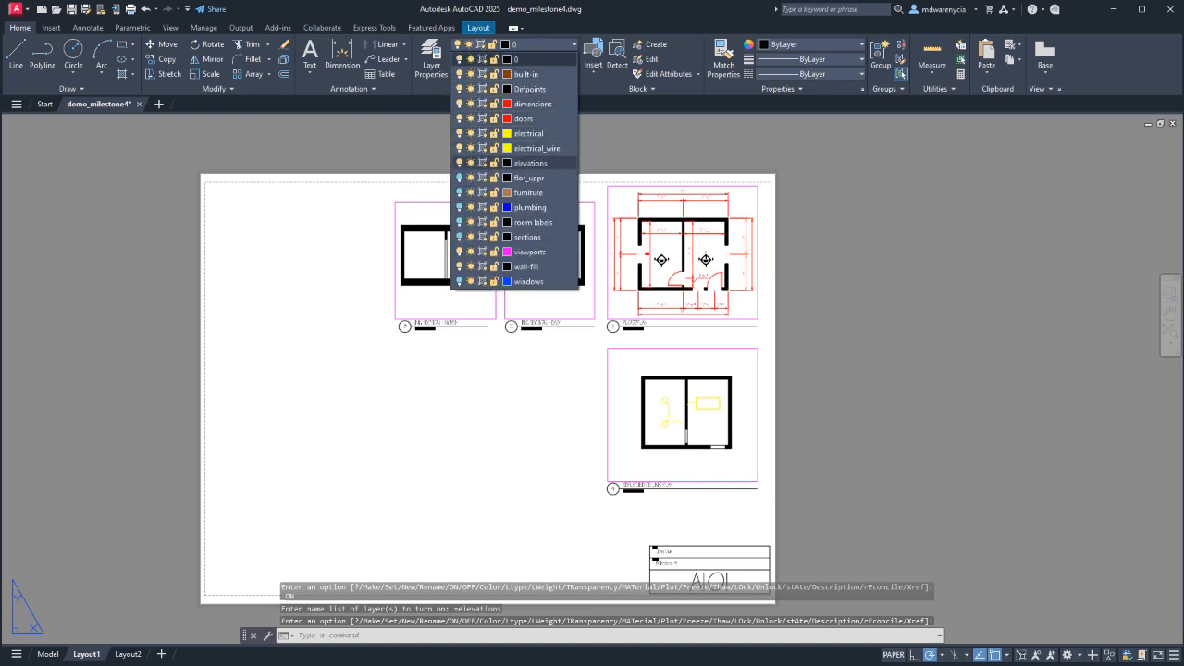
left_click(460, 193)
left_click(460, 59)
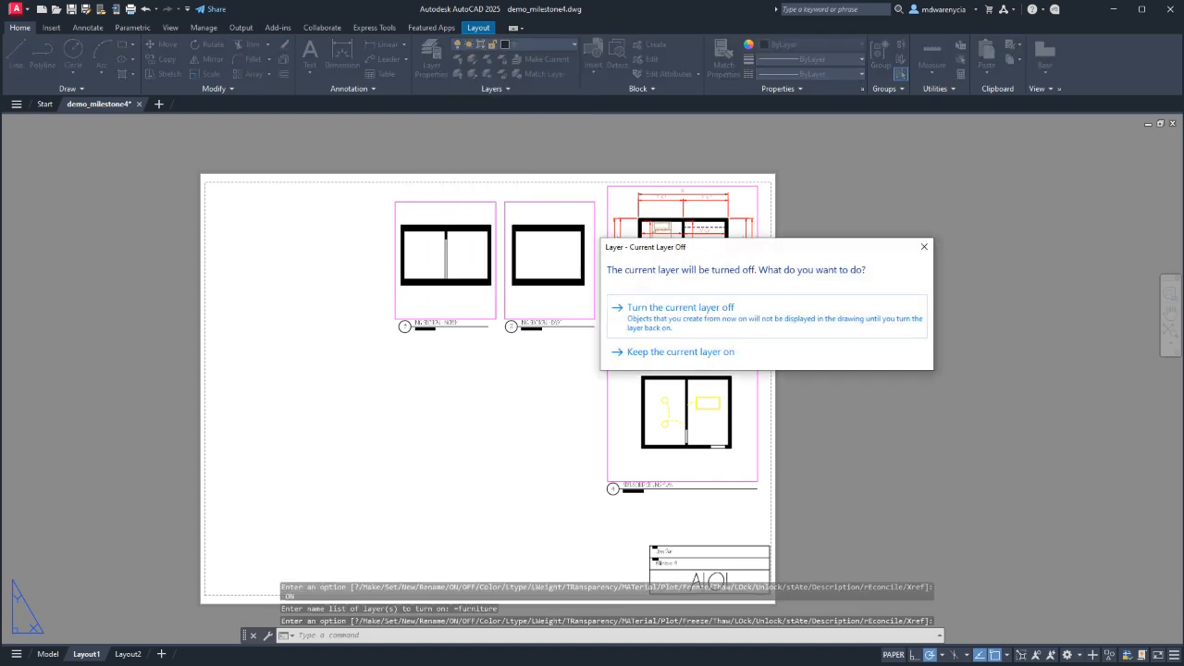
left_click(923, 246)
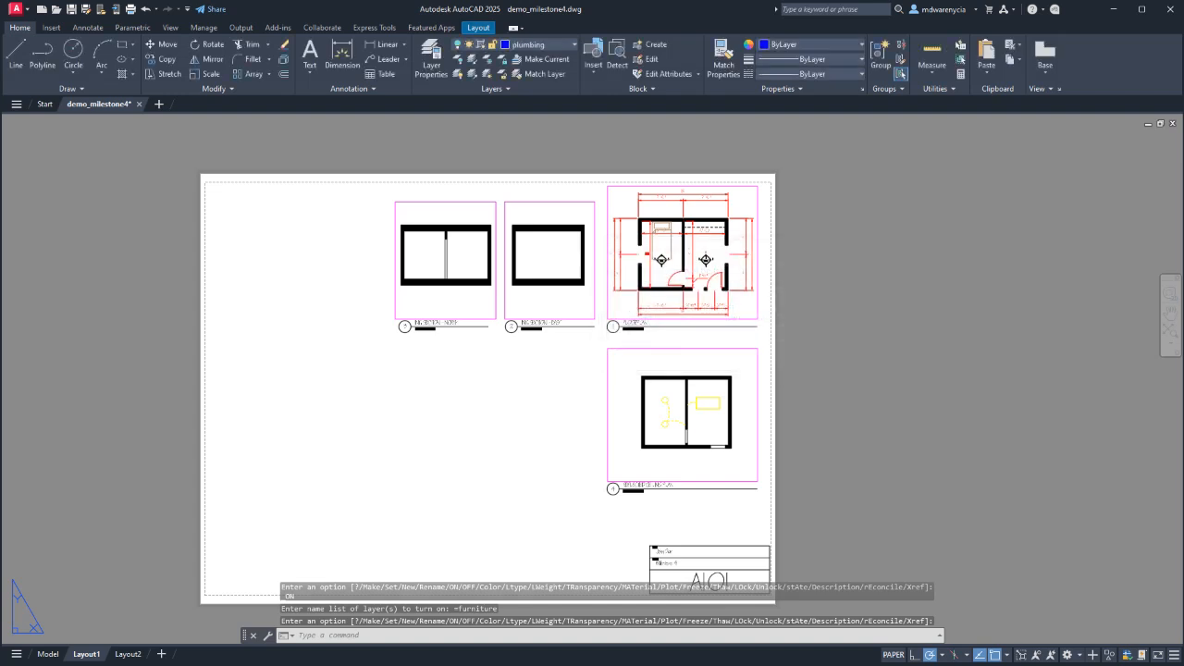
left_click(537, 45)
left_click(529, 59)
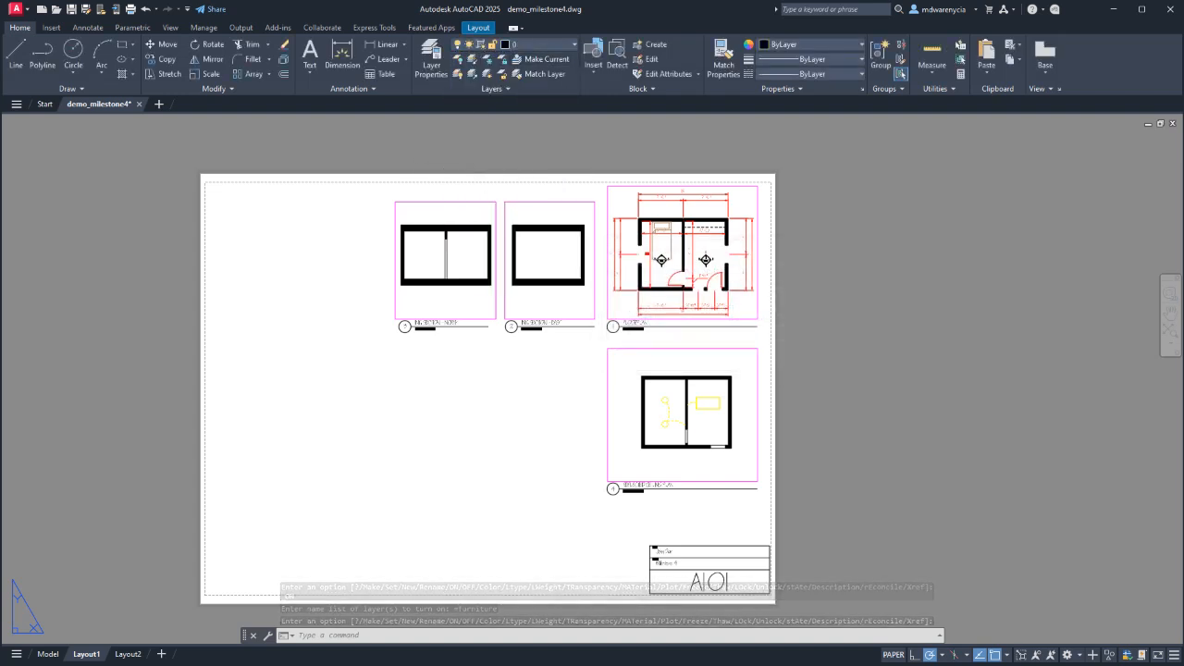
Turn on the plumbing, room labels, sections and windows layers.
left_click(536, 44)
left_click(459, 207)
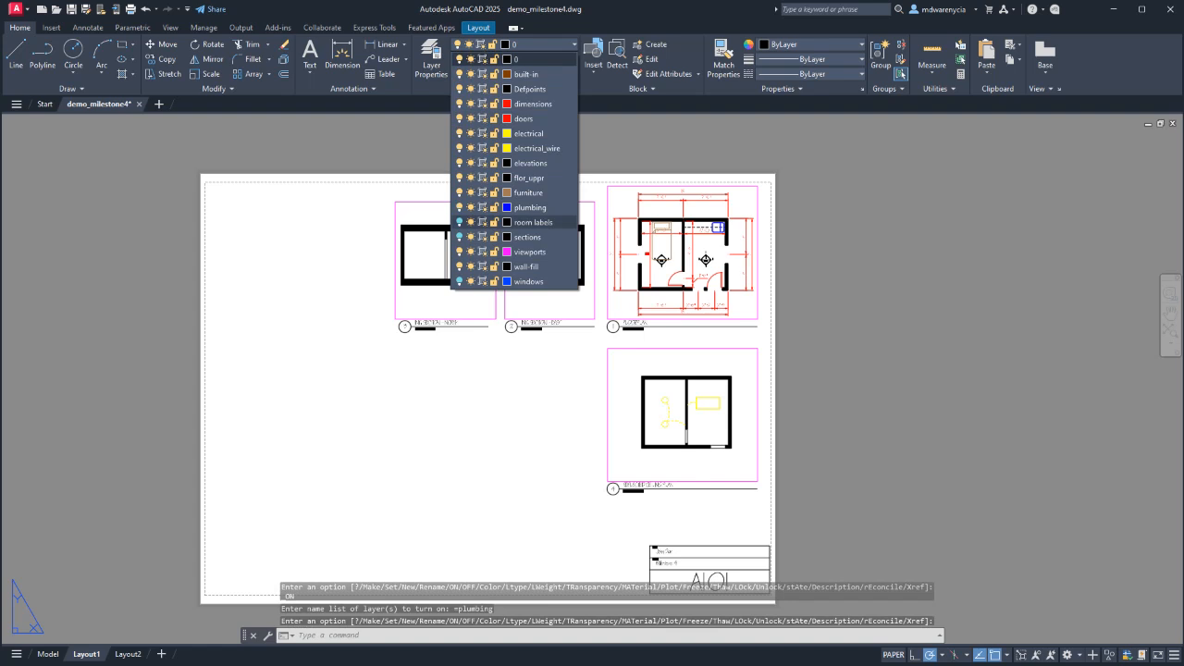
left_click(459, 237)
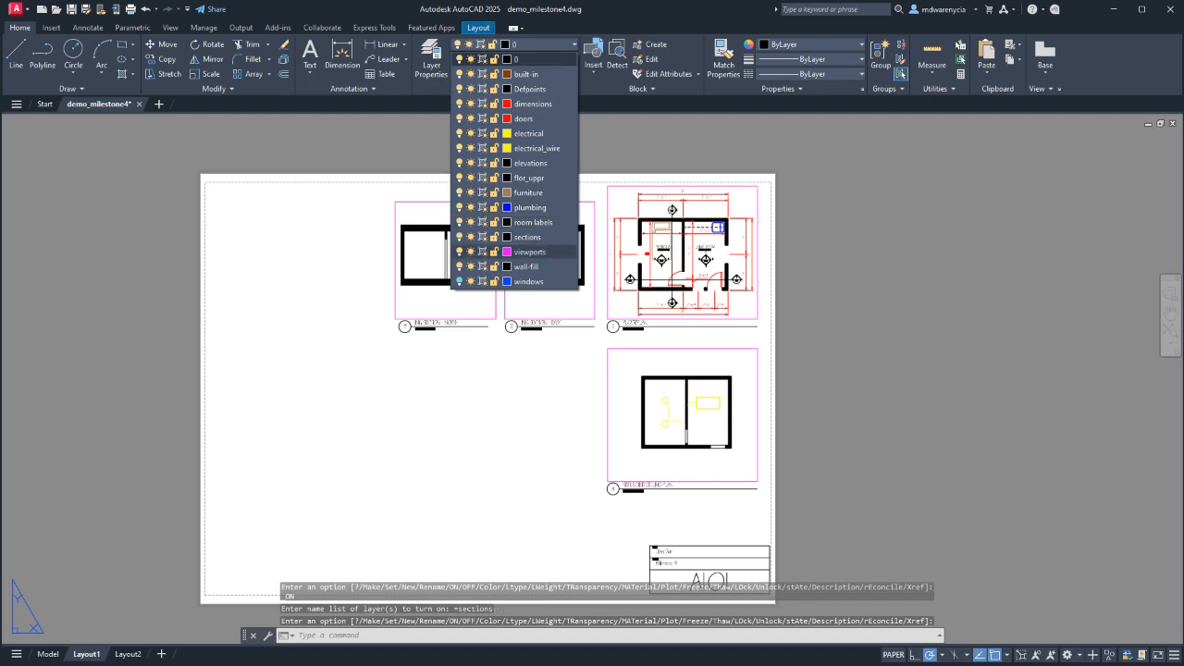
left_click(459, 281)
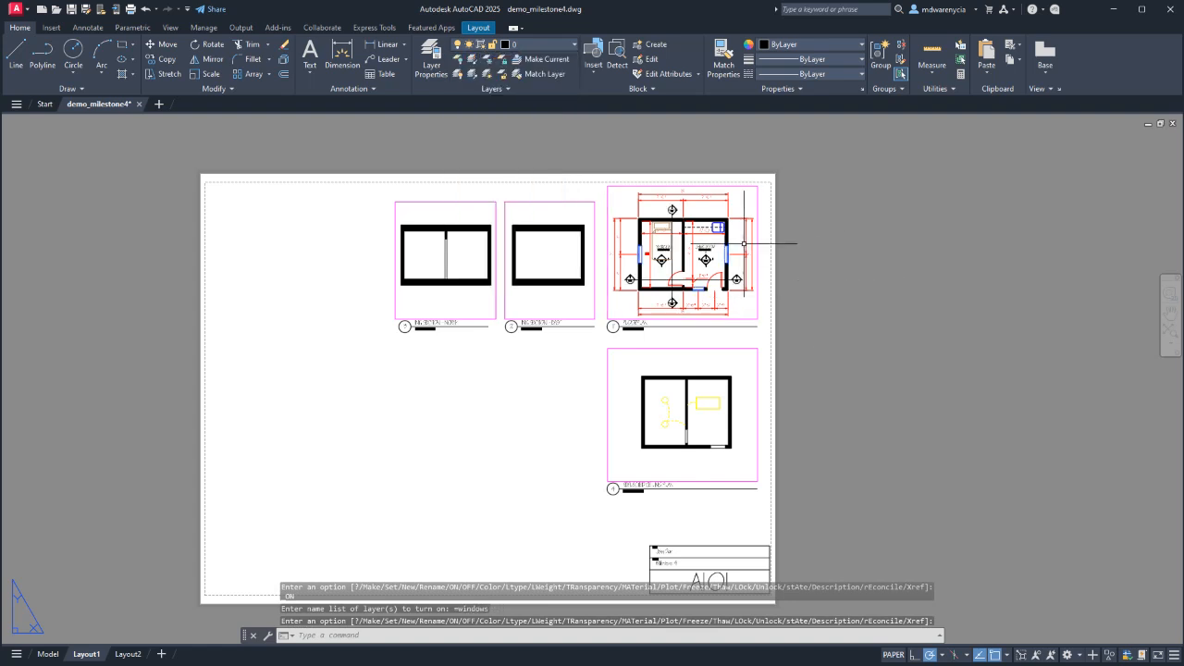
Examine the FLOORPLAN viewport's layers, dimensions and room labels and compare it with the section and reflected ceiling plan viewports on the sheet.
key("Escape")
key("Escape")
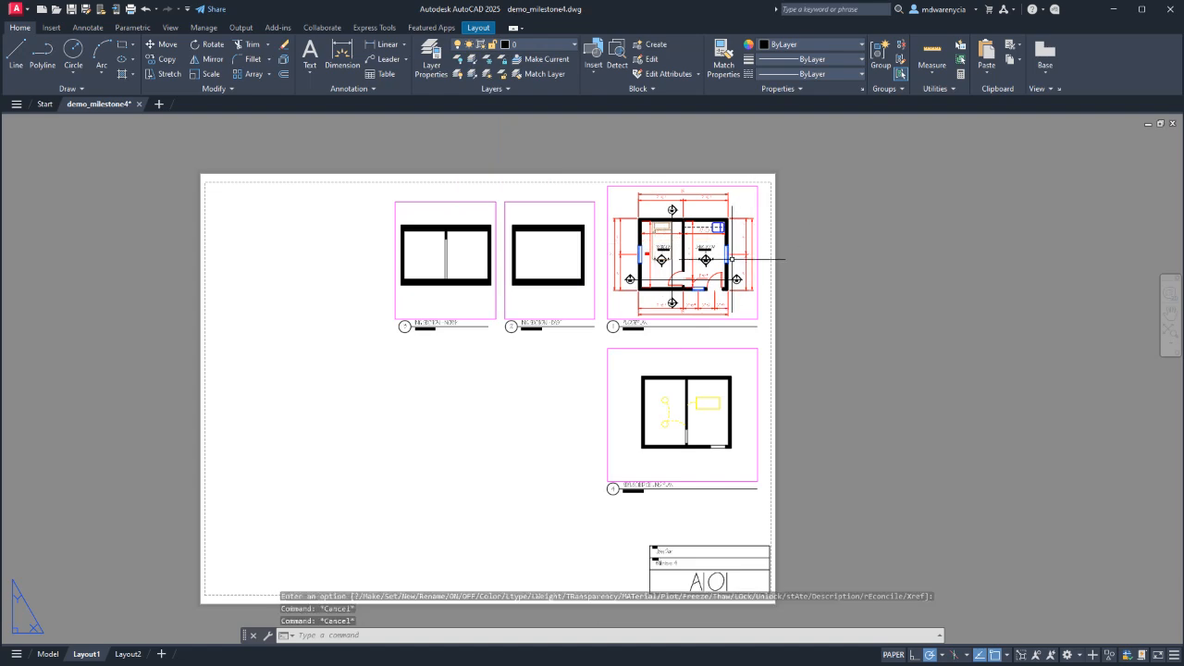
middle_click_drag(668, 314, 710, 333)
scroll(710, 333, "up", 5)
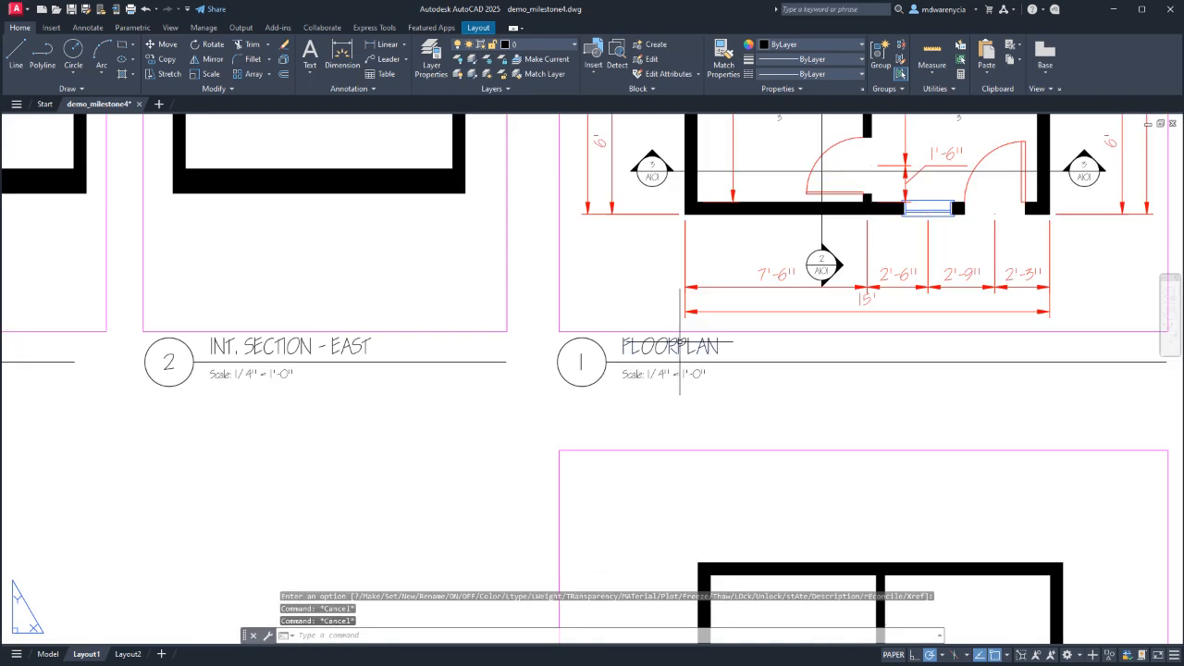
scroll(740, 343, "down", 4)
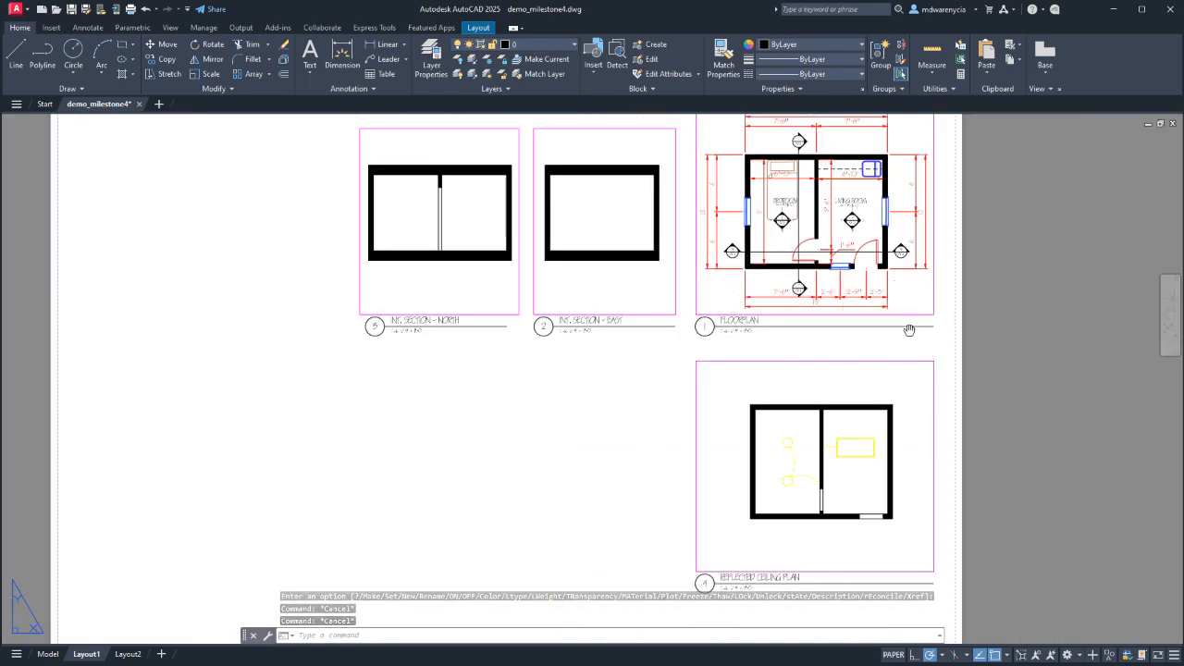
middle_click_drag(835, 328, 774, 376)
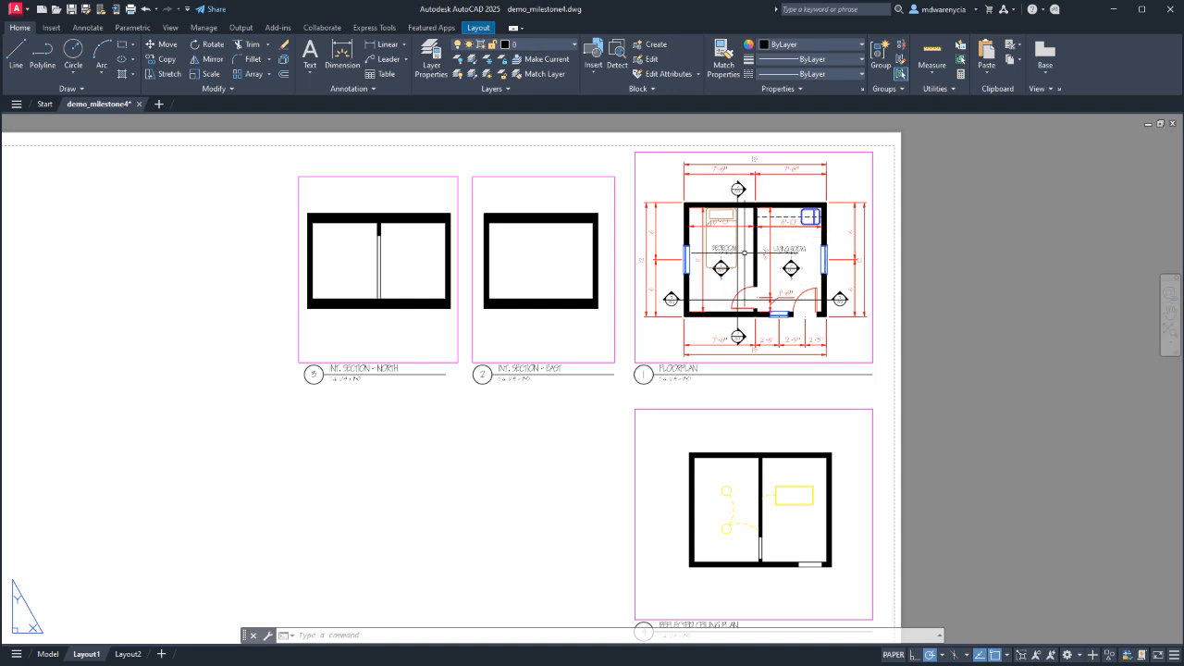
scroll(797, 248, "up", 4)
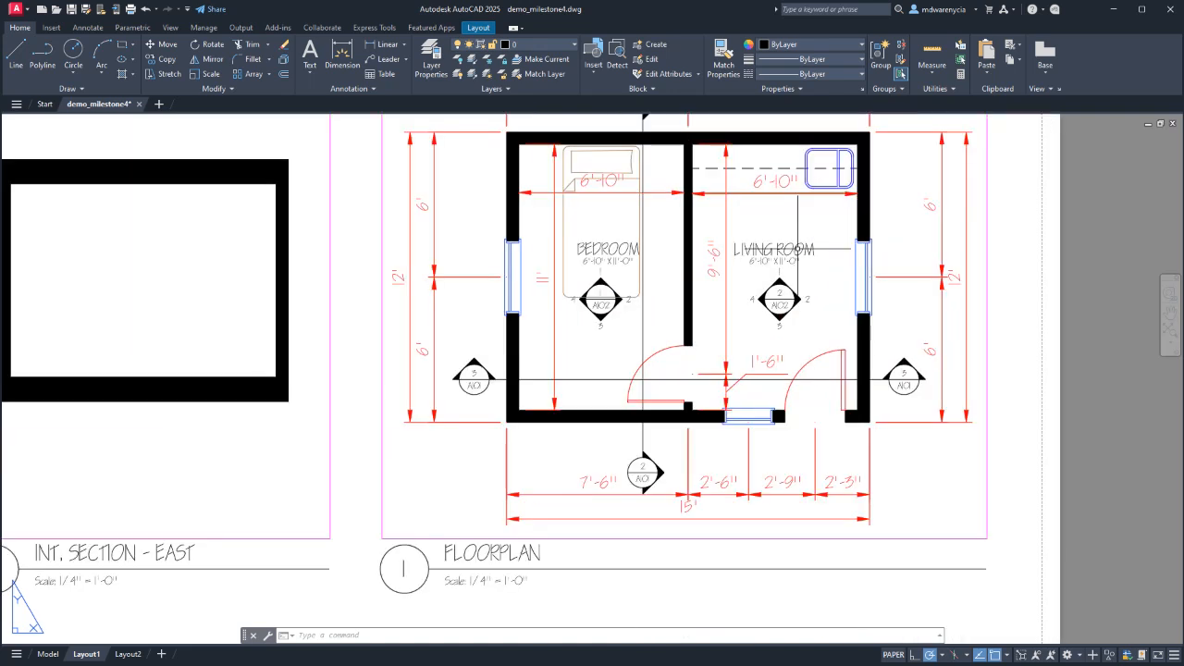
scroll(797, 248, "down", 5)
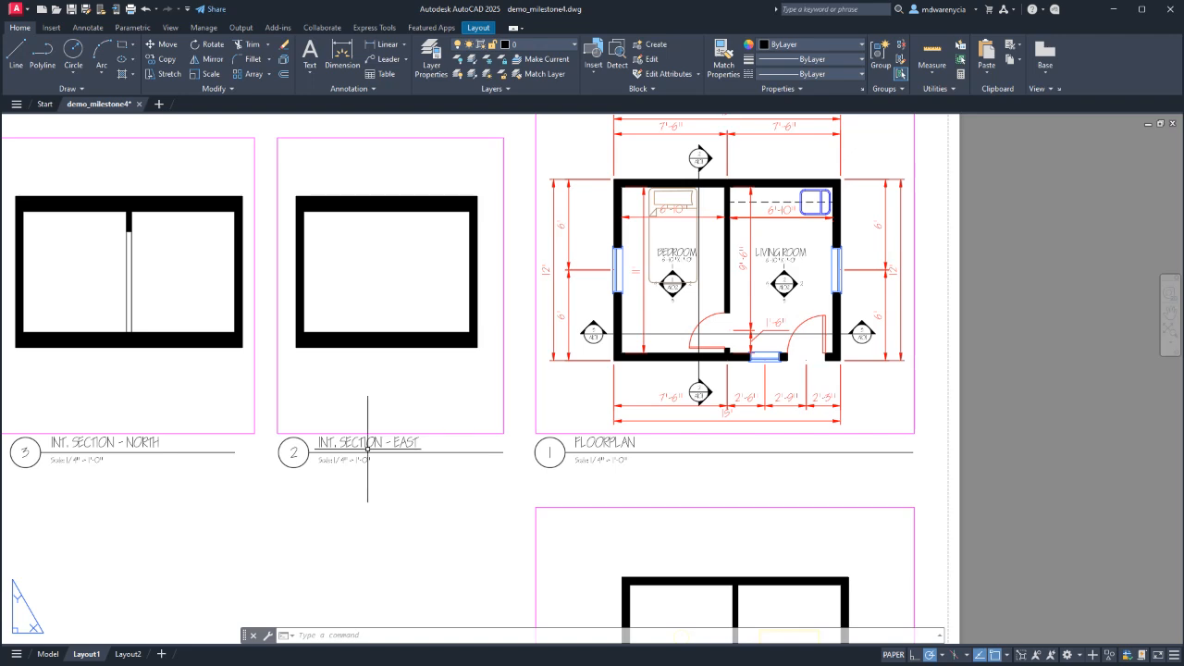
scroll(728, 238, "up", 4)
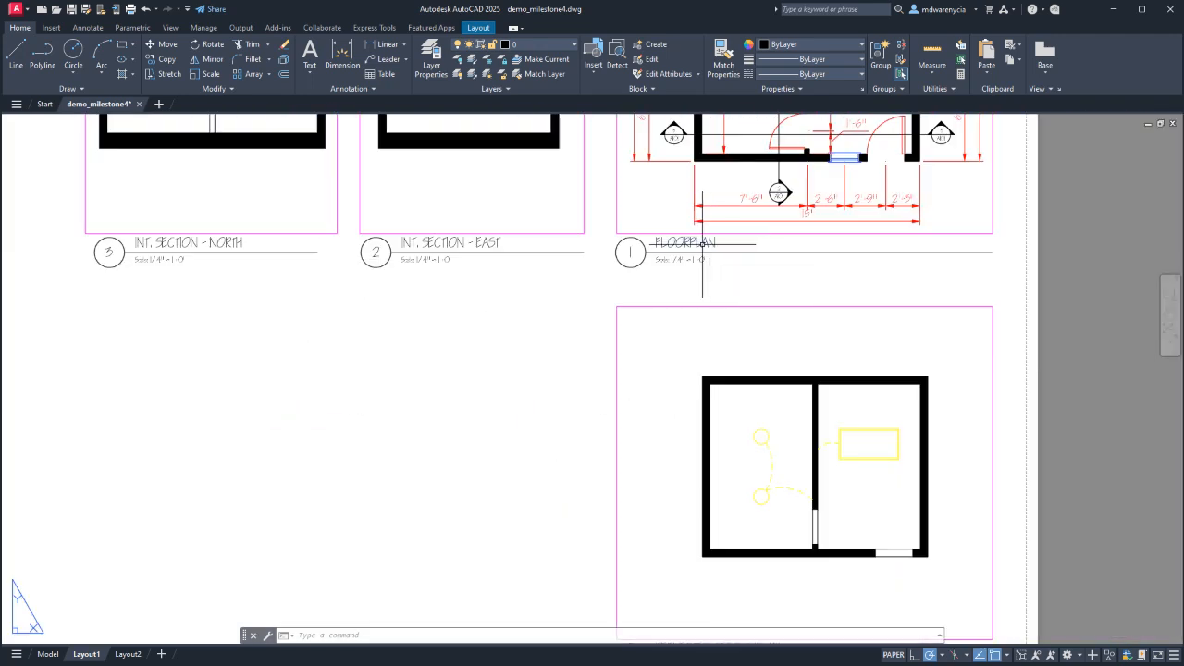
scroll(502, 370, "down", 4)
Copy the REFLECTED CEILING PLAN viewport with its title and number bubble about 6 7/8" horizontally to the left.
left_click(707, 505)
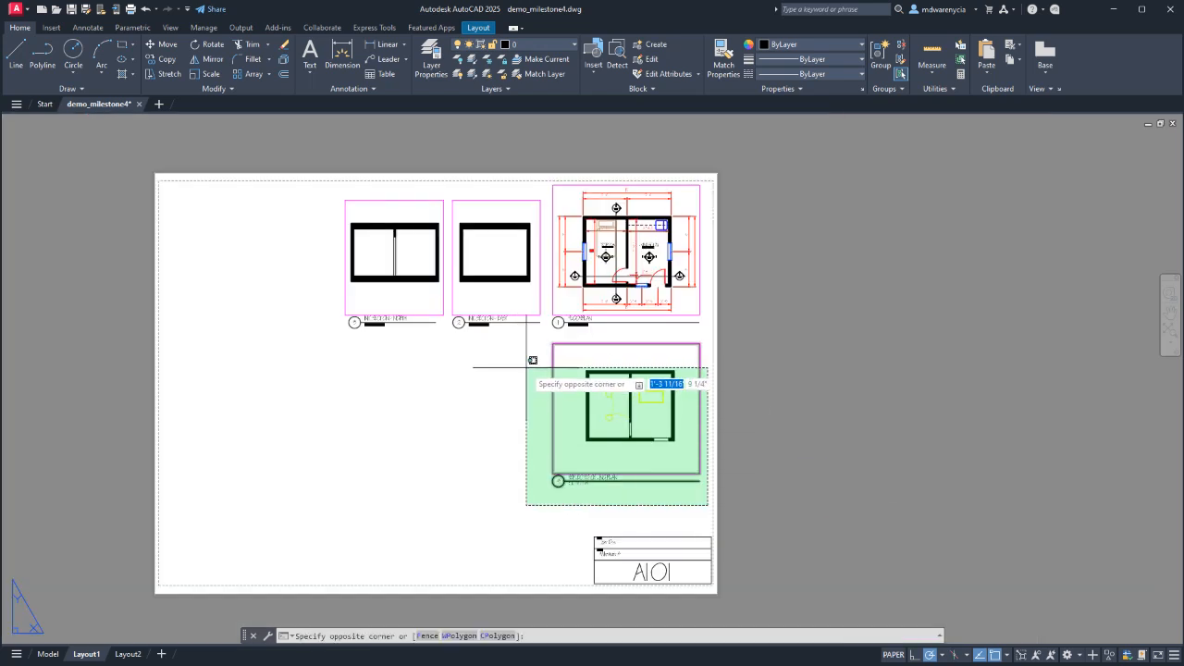
left_click(514, 338)
type("co")
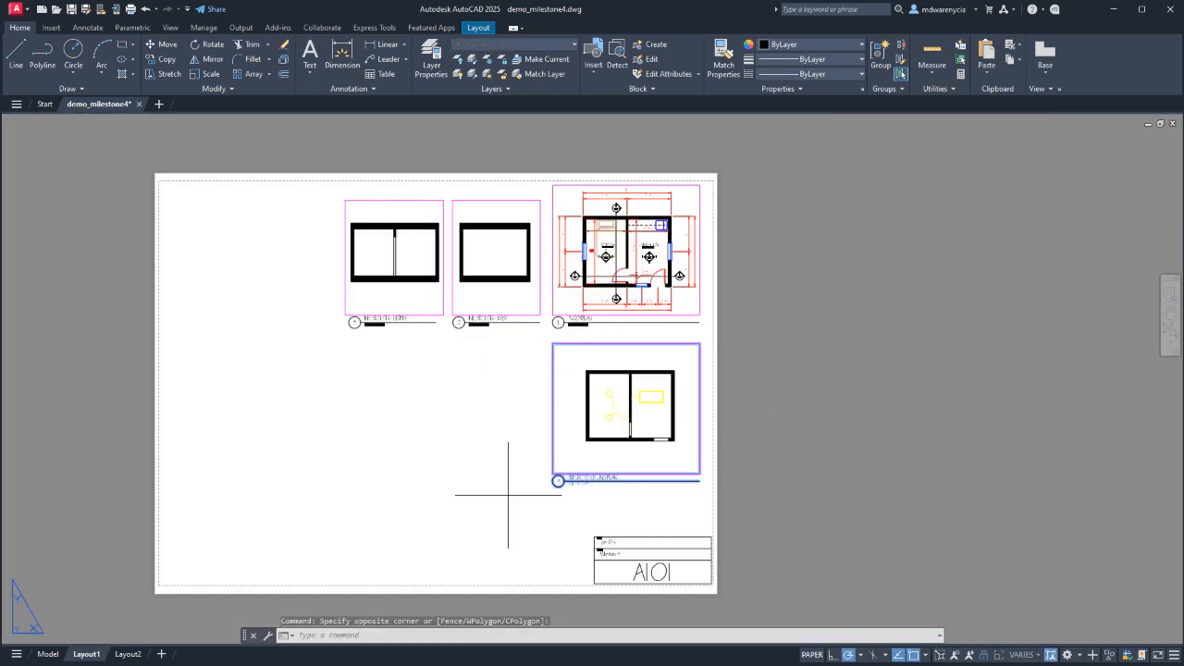
key("Return")
left_click(497, 534)
left_click(336, 534)
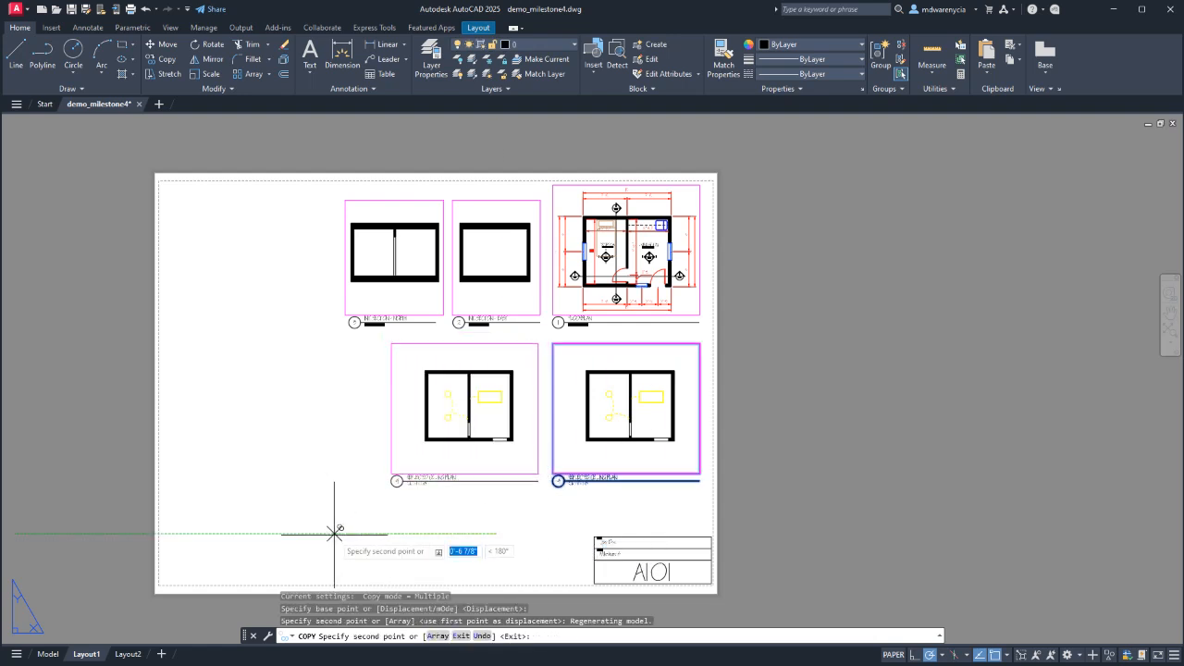
key("Escape")
key("Escape")
scroll(420, 488, "up", 4)
double_click(378, 466)
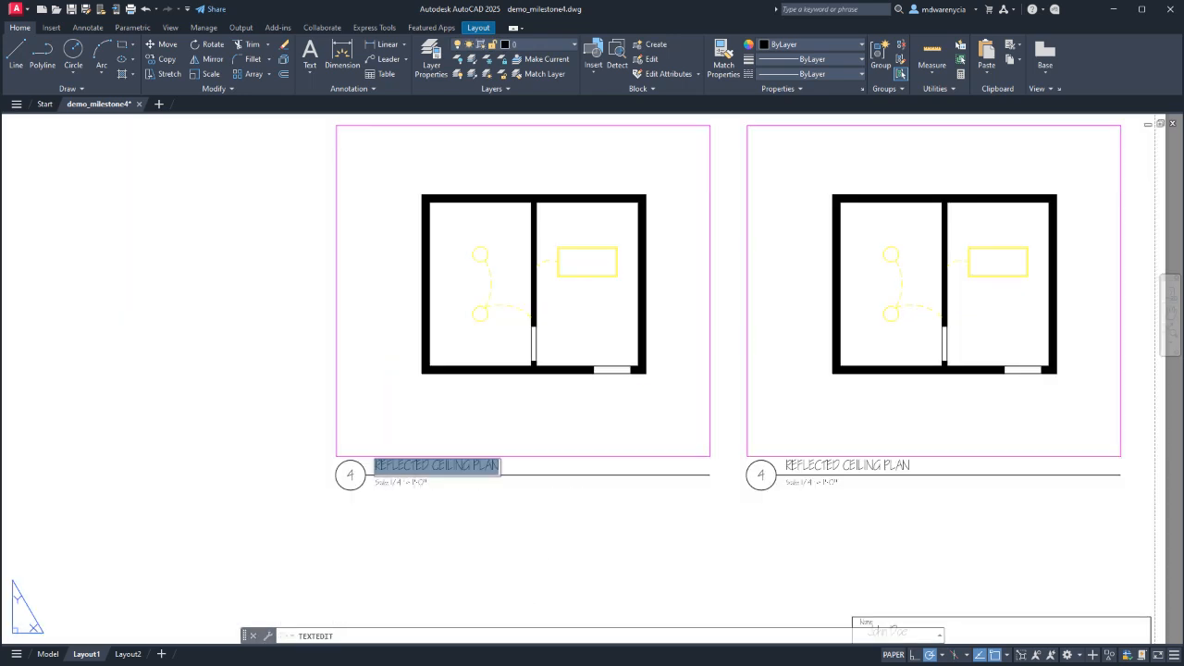
left_click(516, 556)
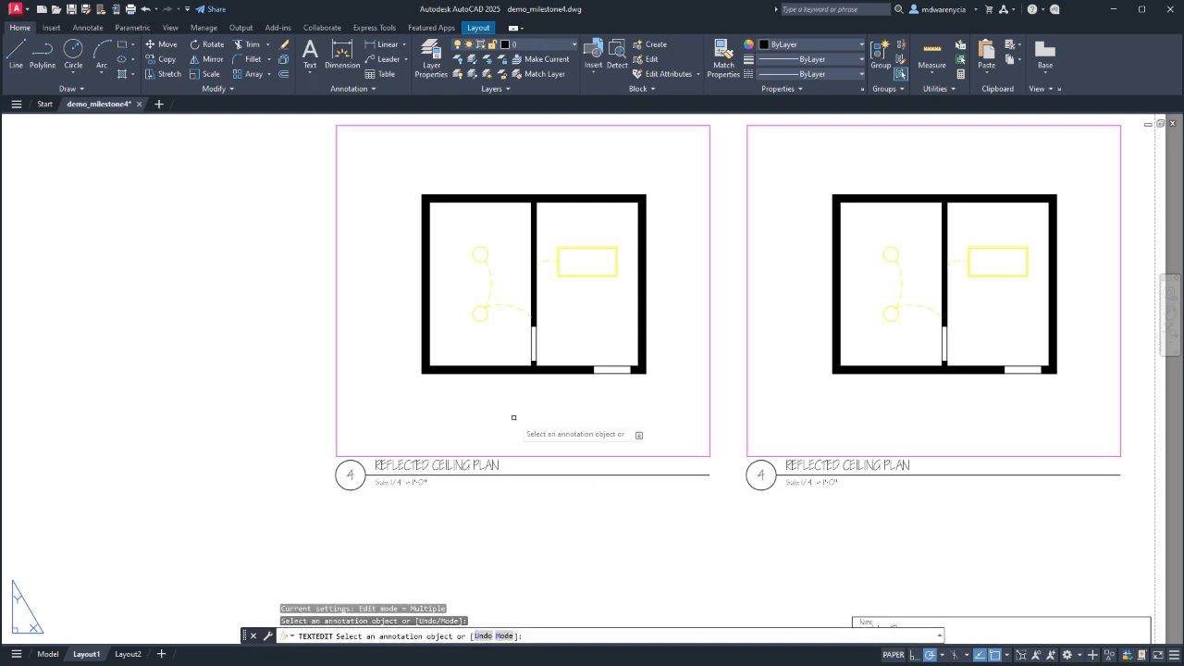
key("Escape")
Pan the model inside the copied viewport until the dimensioned floor plan is framed, and return to paper space.
double_click(567, 298)
middle_click_drag(571, 272, 571, 654)
middle_click_drag(507, 339, 501, 342)
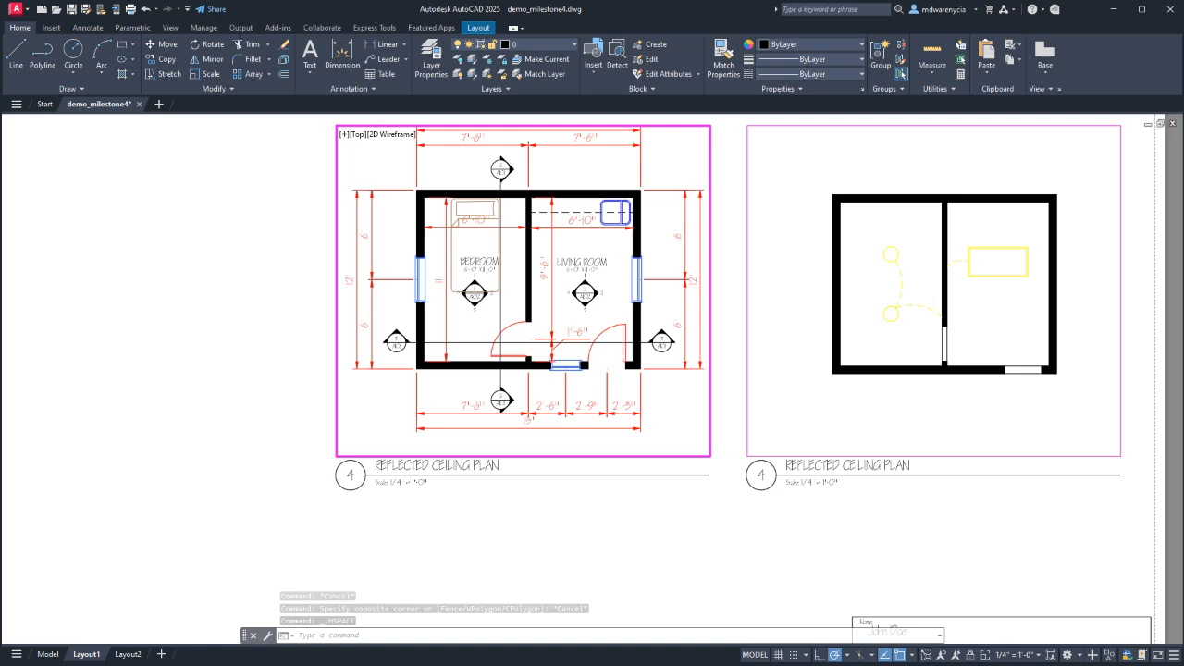
double_click(543, 542)
Rename the copied viewport's title FURNITURE PLAN and change its drawing number to 5.
double_click(492, 466)
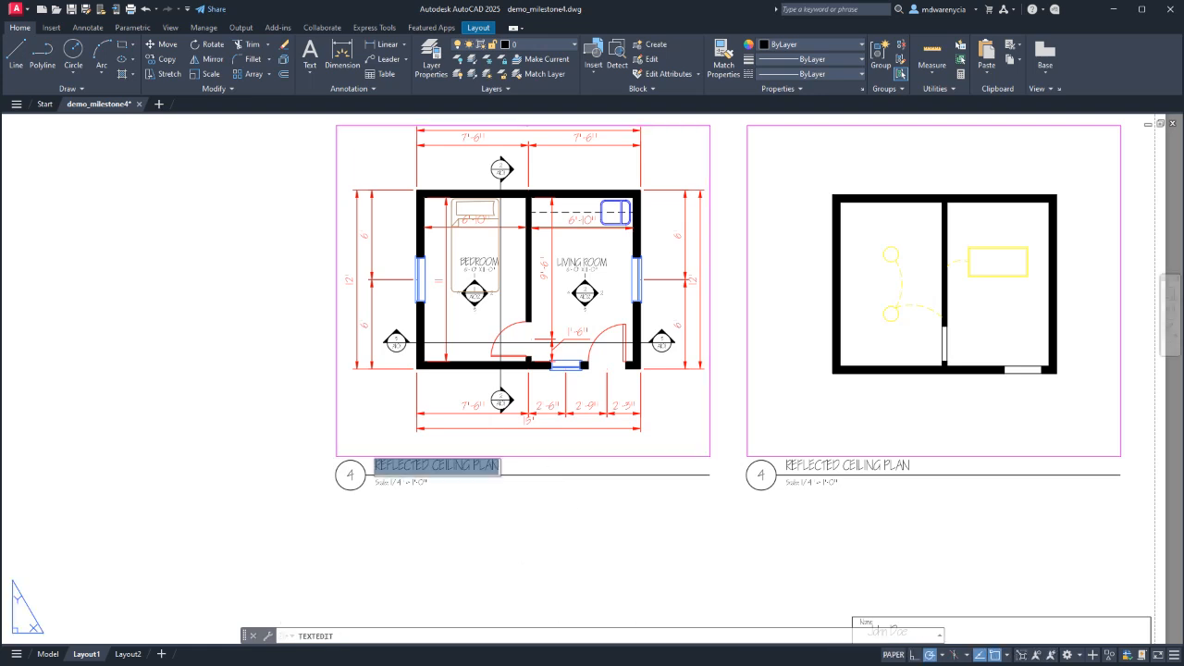
key("Delete")
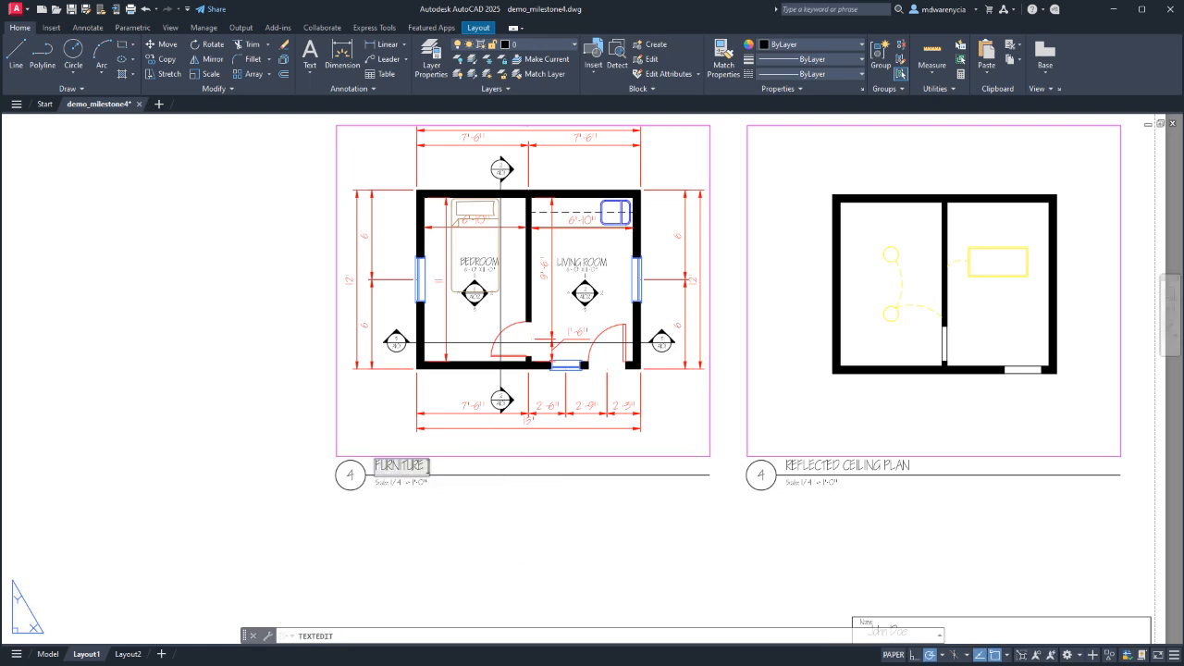
key("Return")
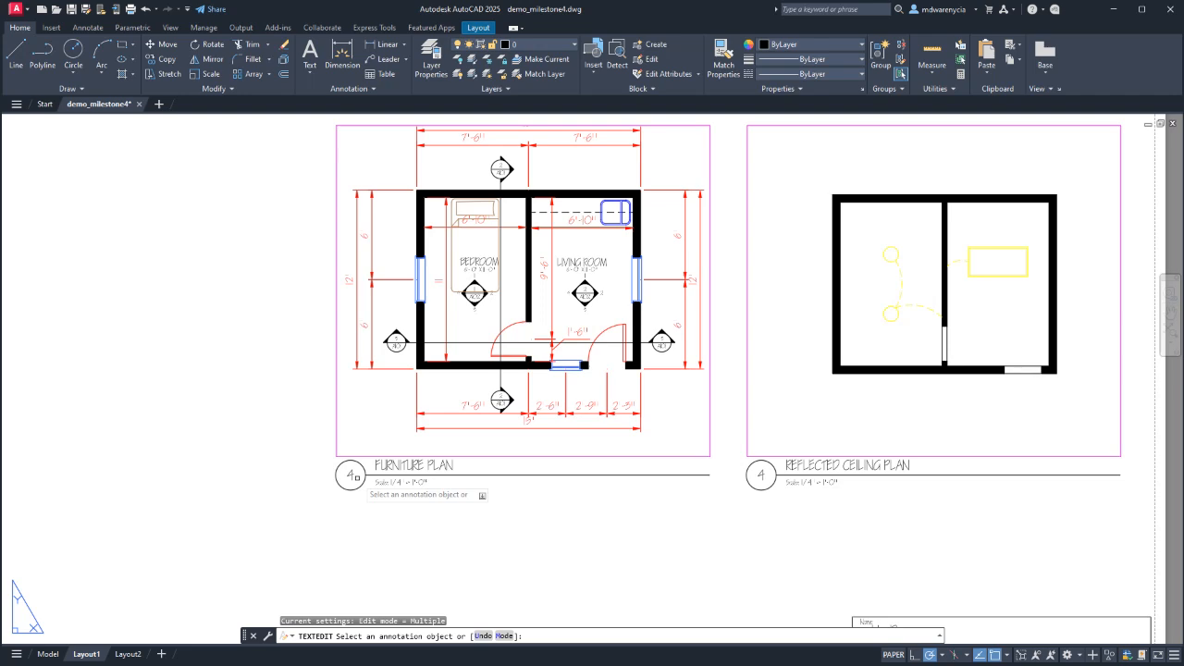
left_click(352, 474)
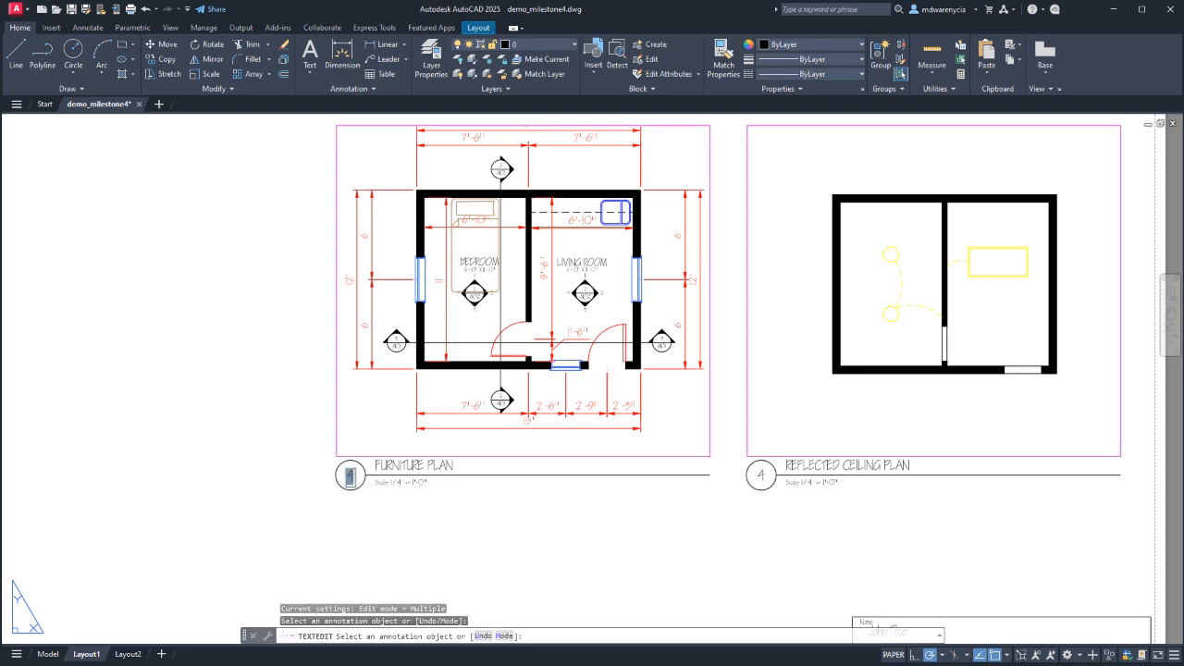
key("Return")
key("Escape")
Freeze the built-in, plumbing, flor_uppr and furniture layers in the FLOORPLAN viewport only, and return to paper space.
middle_click_drag(767, 193, 565, 447)
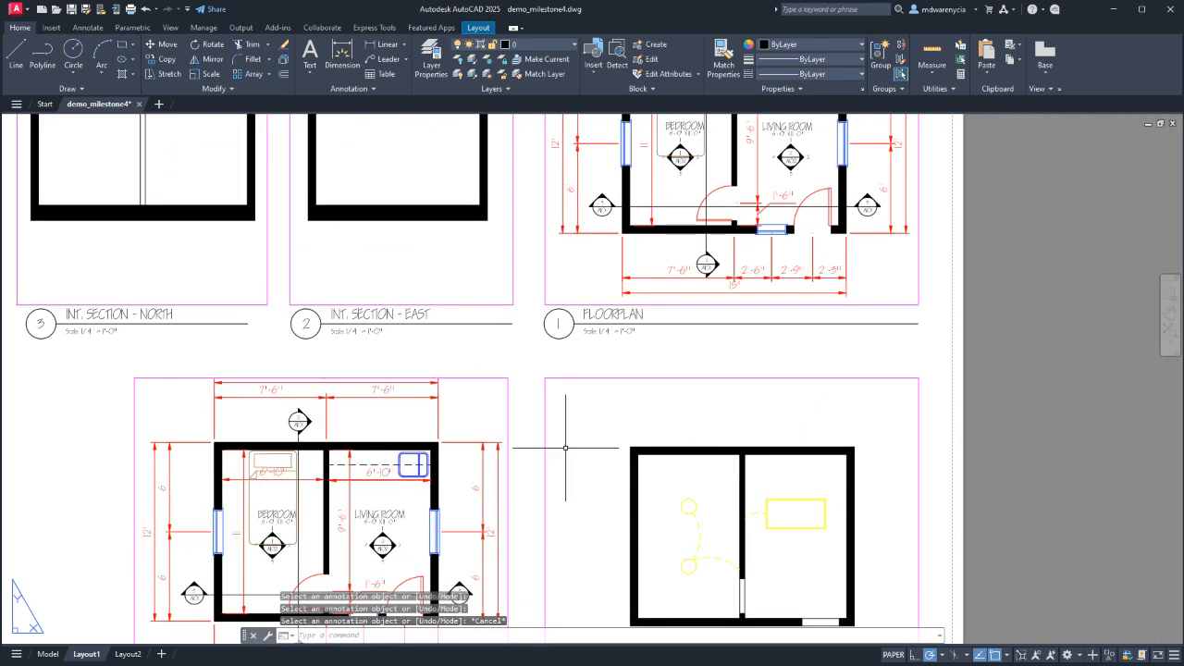
middle_click_drag(699, 248, 623, 386)
middle_click_drag(556, 401, 623, 356)
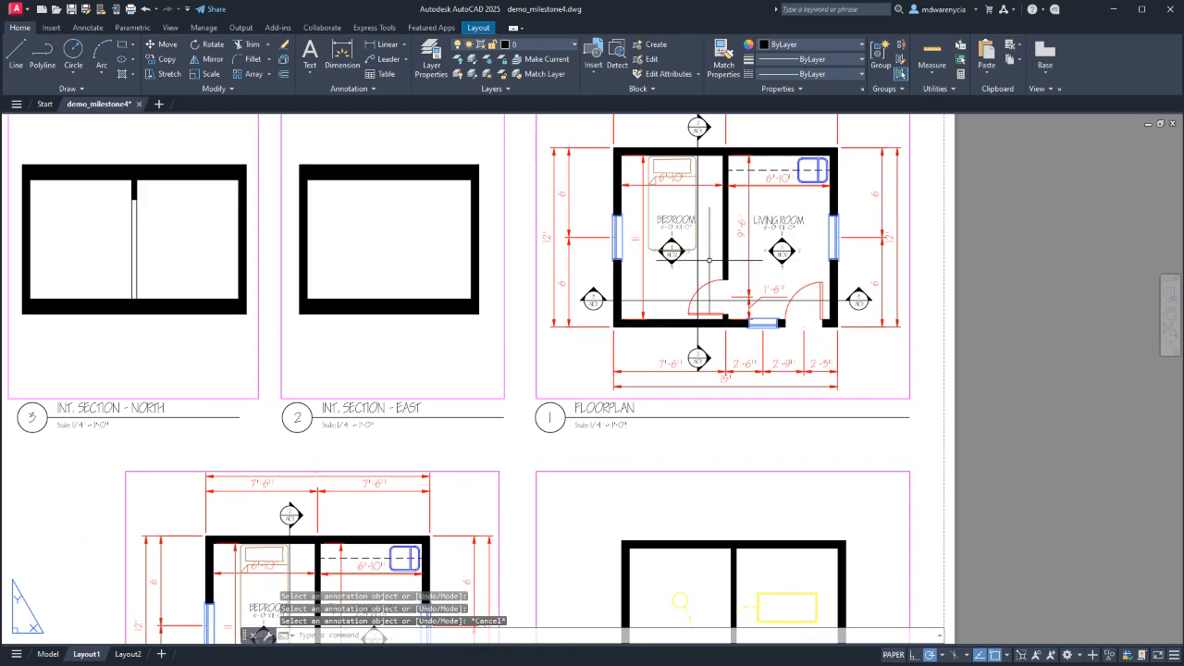
double_click(584, 367)
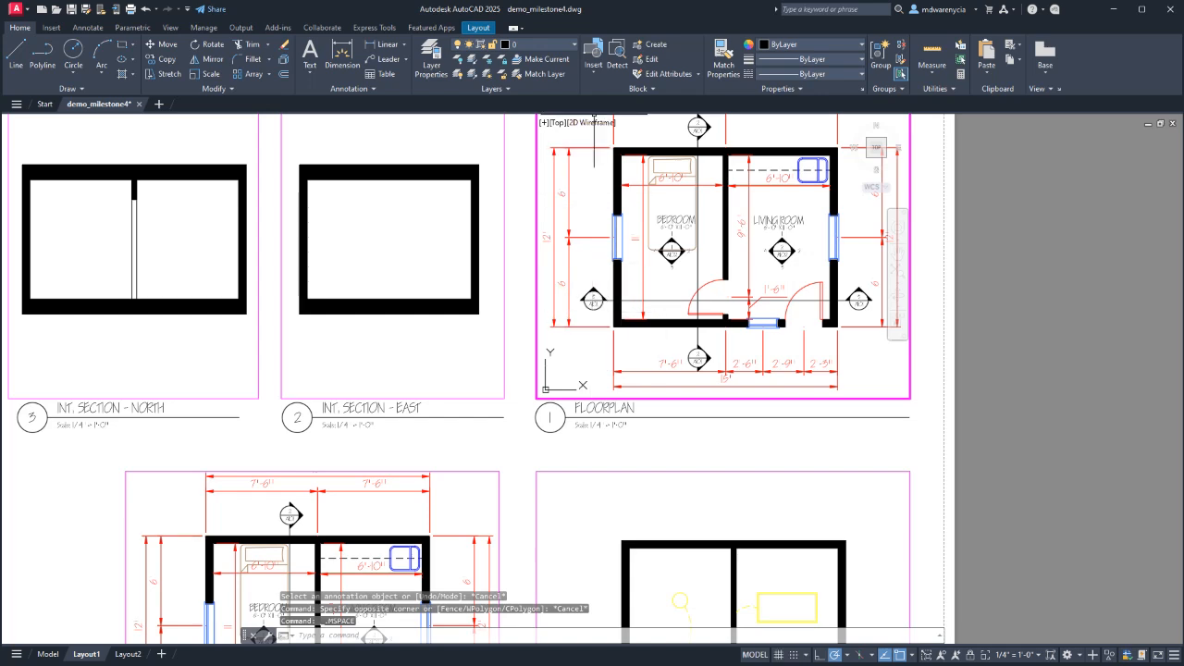
left_click(536, 44)
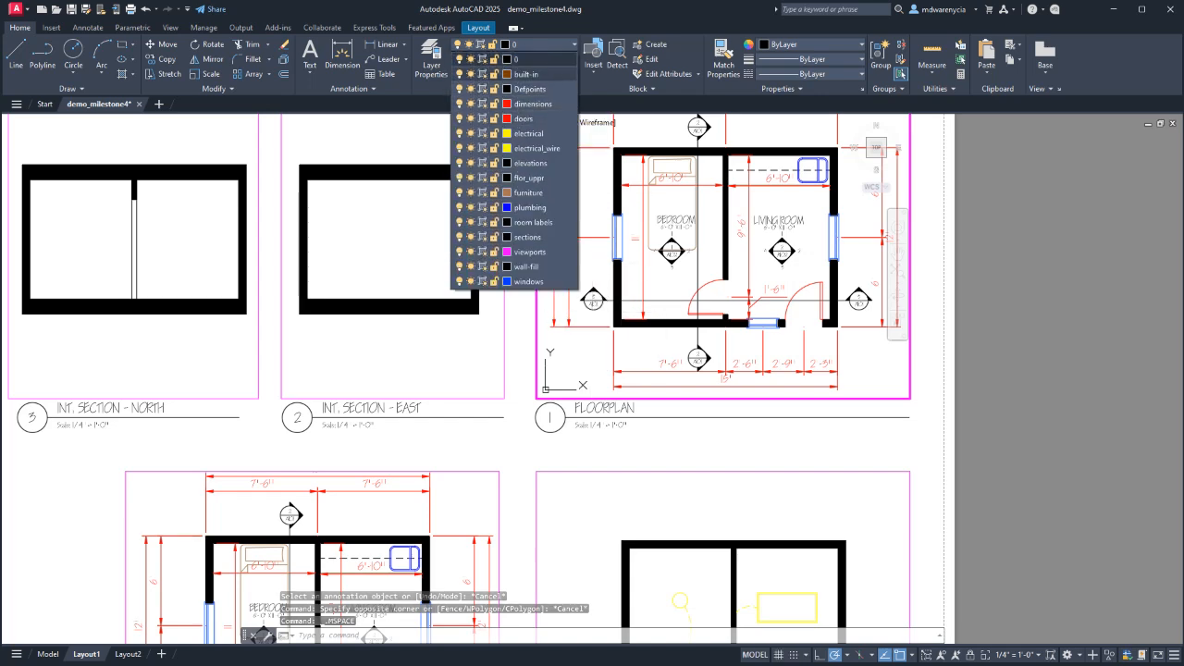
left_click(482, 74)
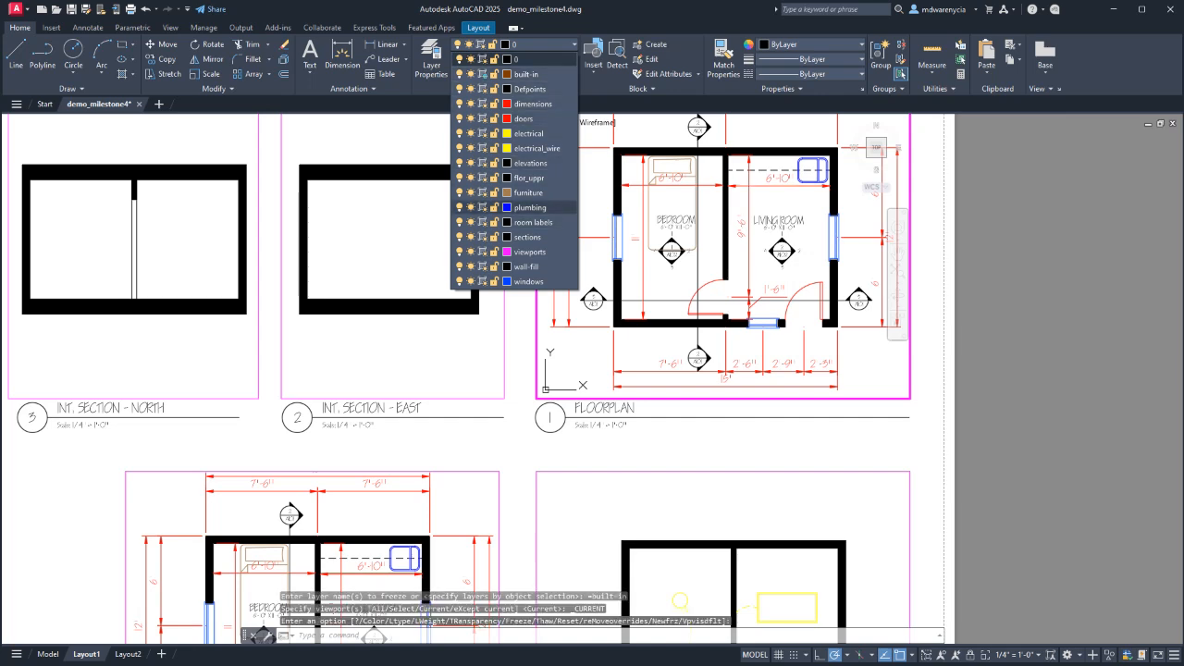
left_click(482, 208)
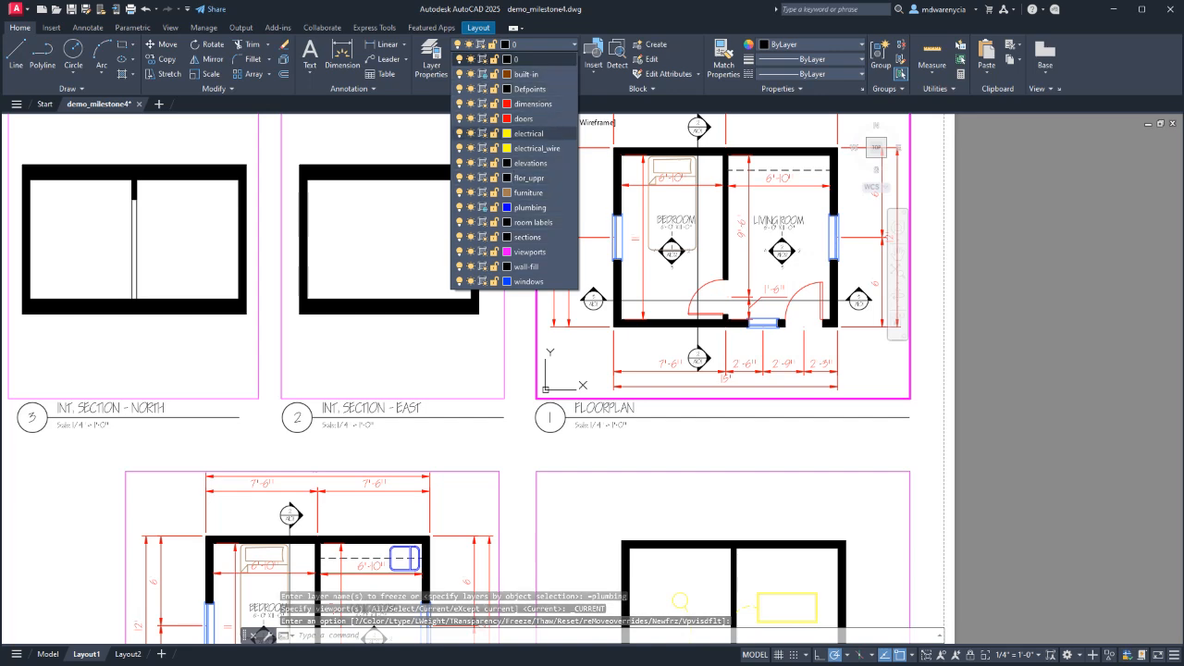
left_click(482, 177)
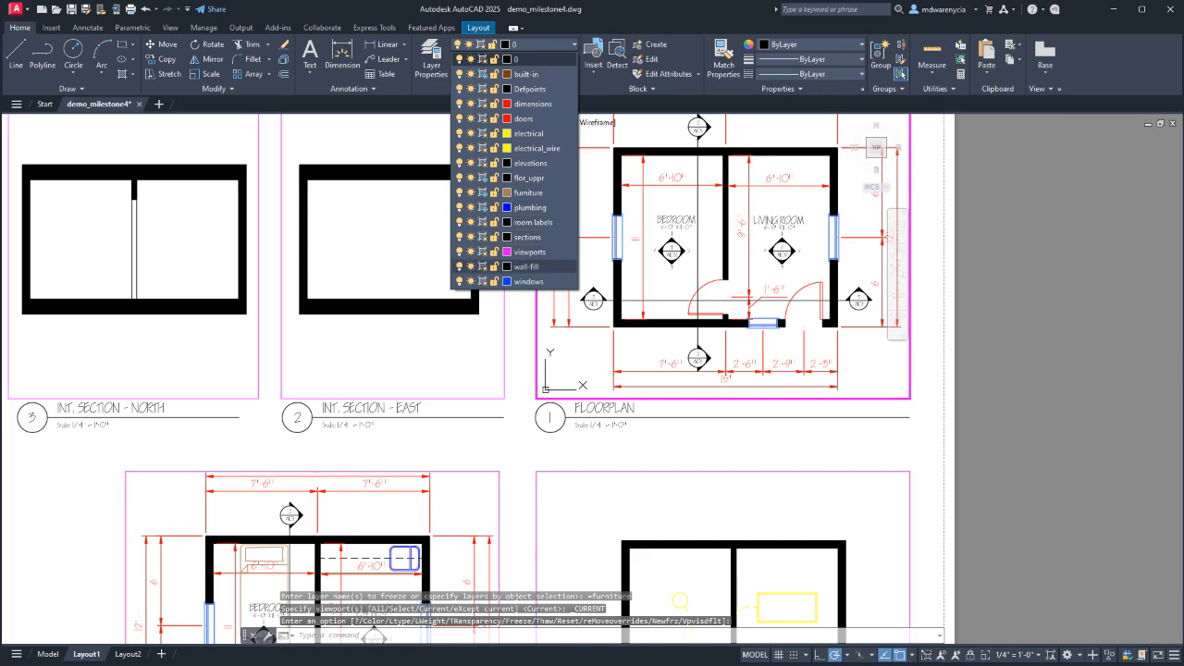
key("Escape")
double_click(997, 468)
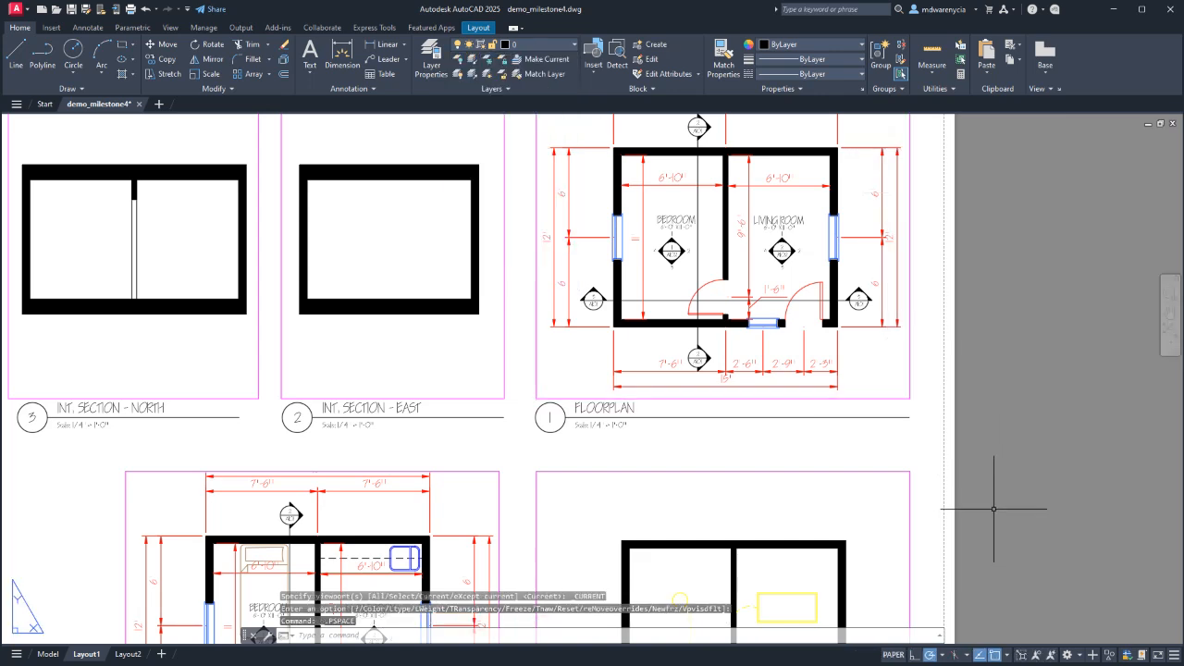
Activate the FURNITURE PLAN viewport and freeze the dimensions layer in it.
scroll(1068, 374, "down", 3)
double_click(629, 391)
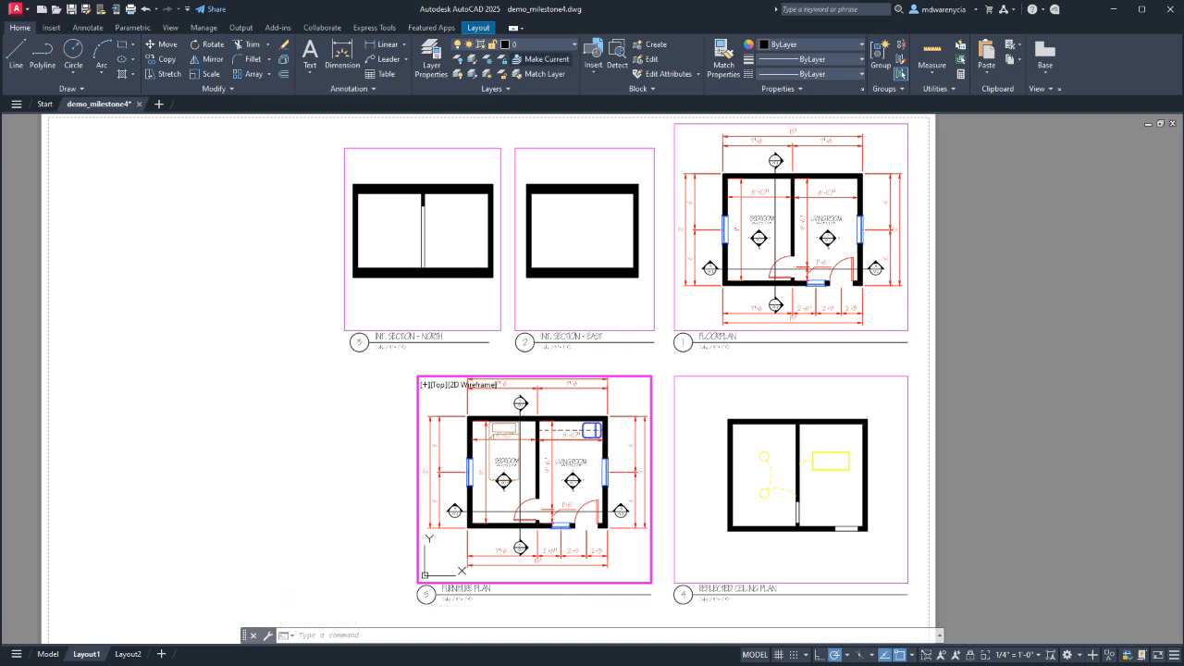
left_click(531, 43)
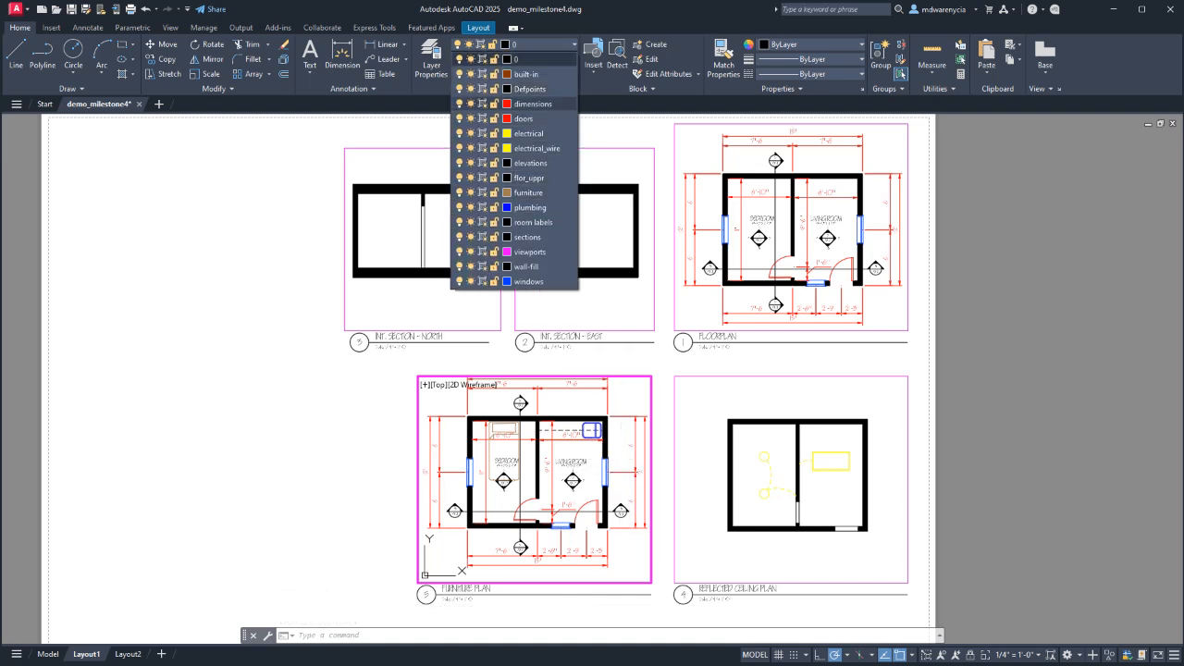
left_click(481, 103)
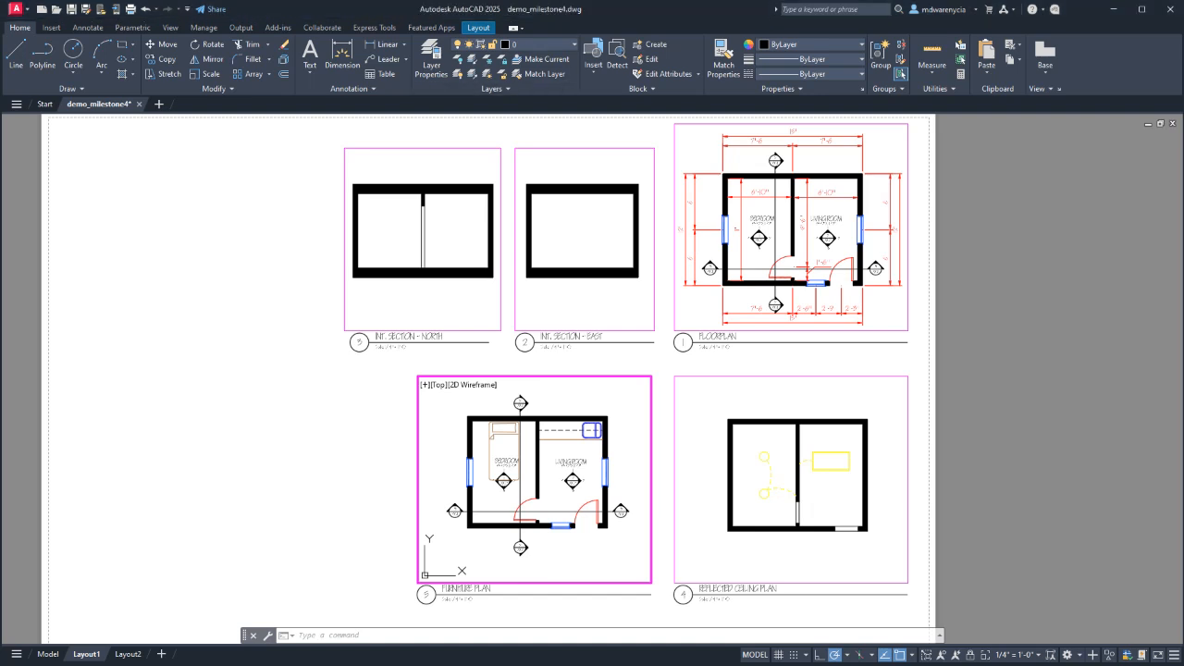
Try freezing the sections layer in the FURNITURE PLAN viewport, and thaw it again.
left_click(539, 43)
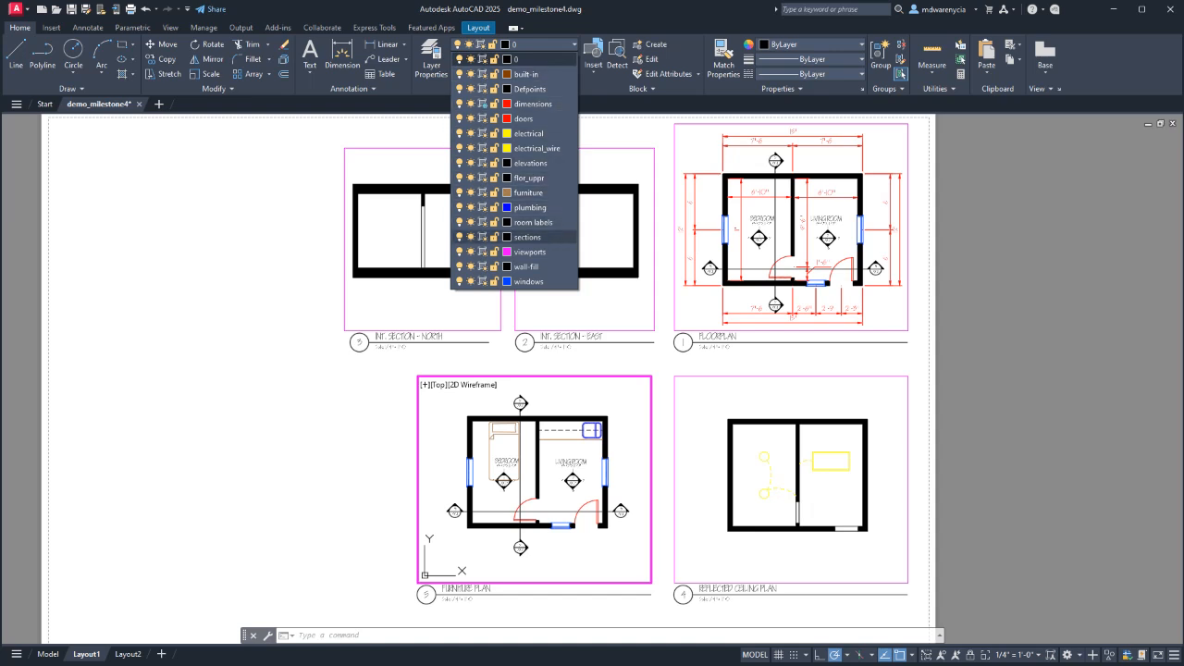
left_click(481, 237)
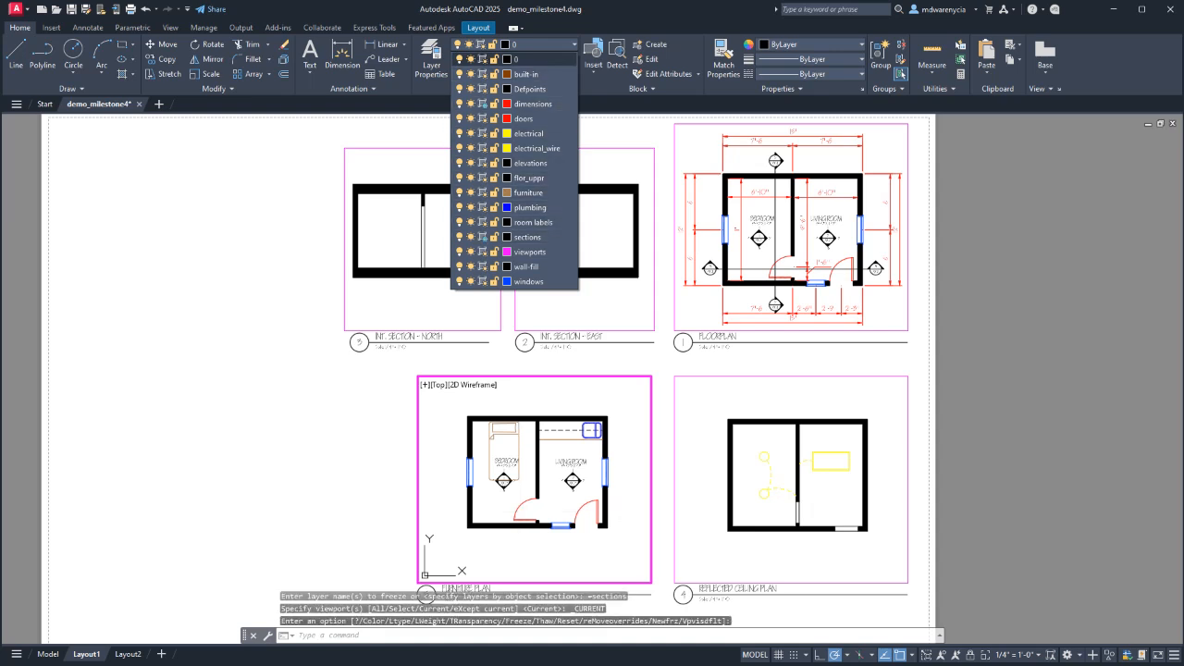
left_click(482, 237)
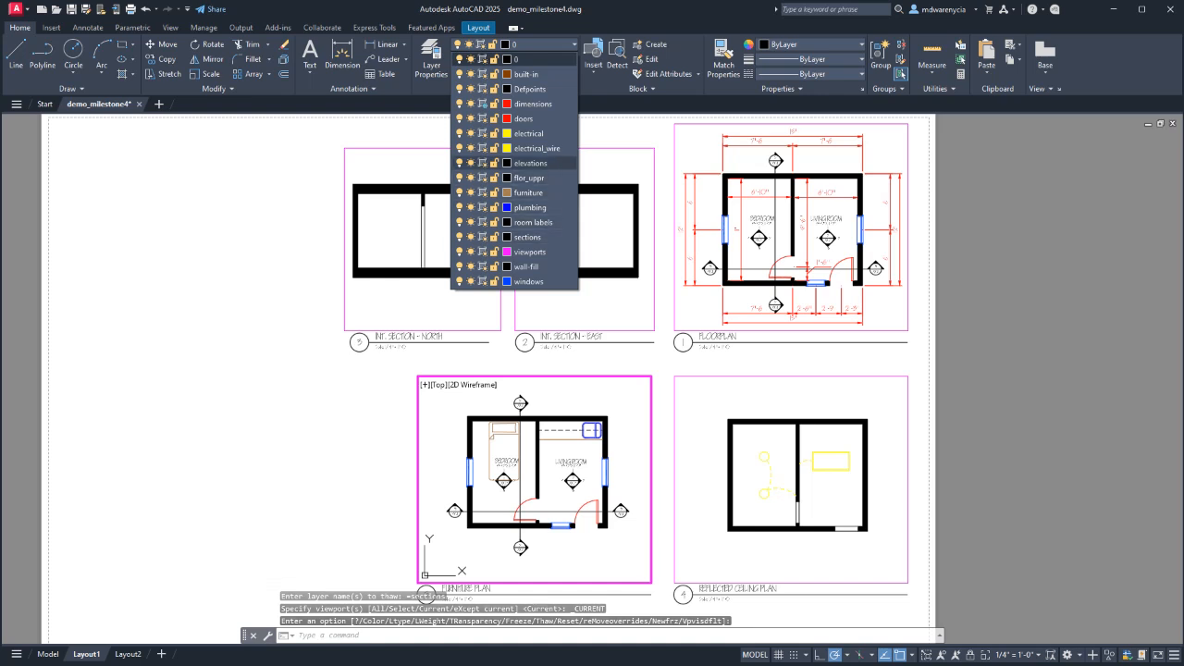
left_click(530, 163)
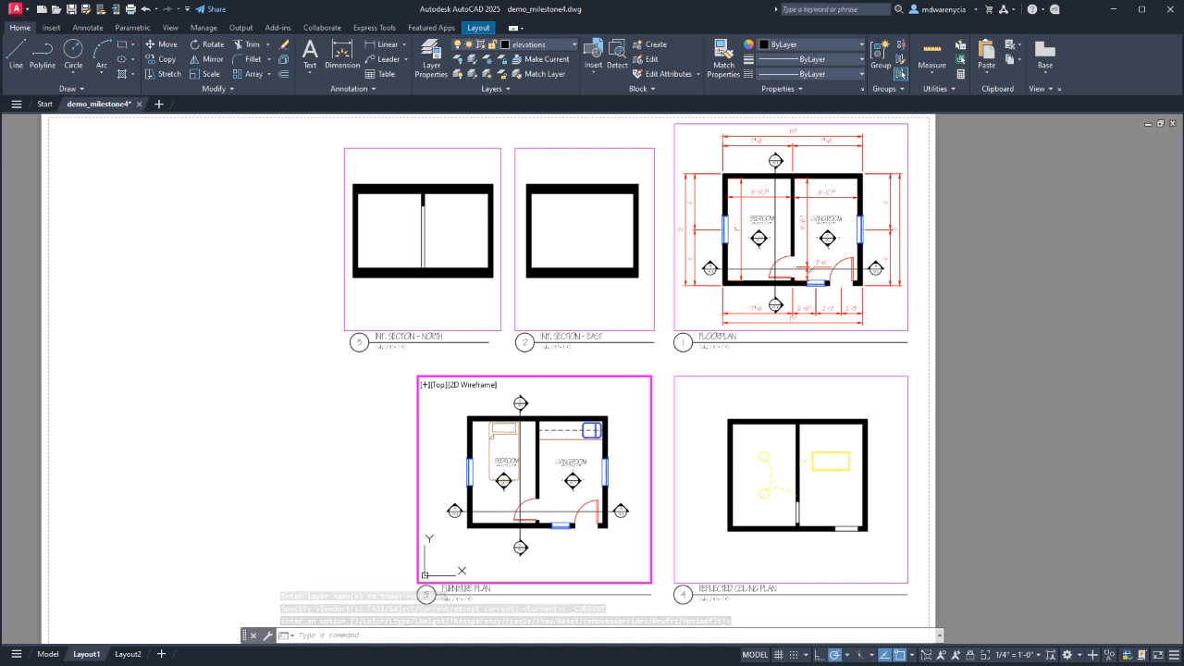
left_click(539, 45)
left_click(536, 59)
Freeze the elevations and room labels layers in the FURNITURE PLAN viewport only.
left_click(539, 45)
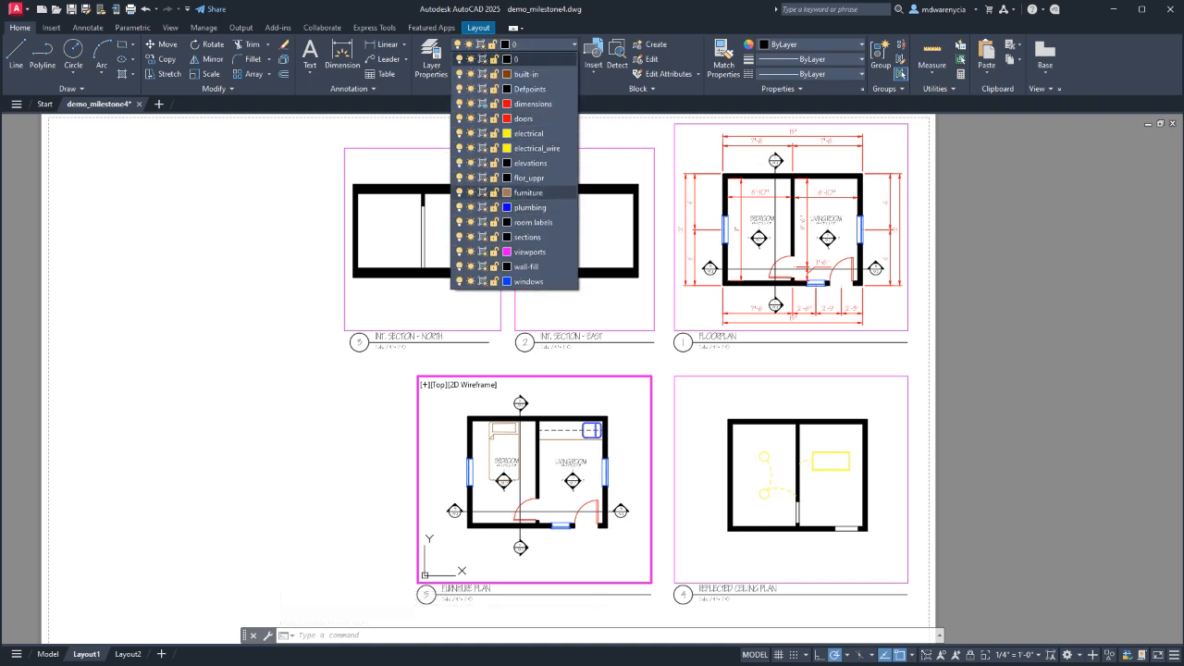
left_click(481, 163)
key("Escape")
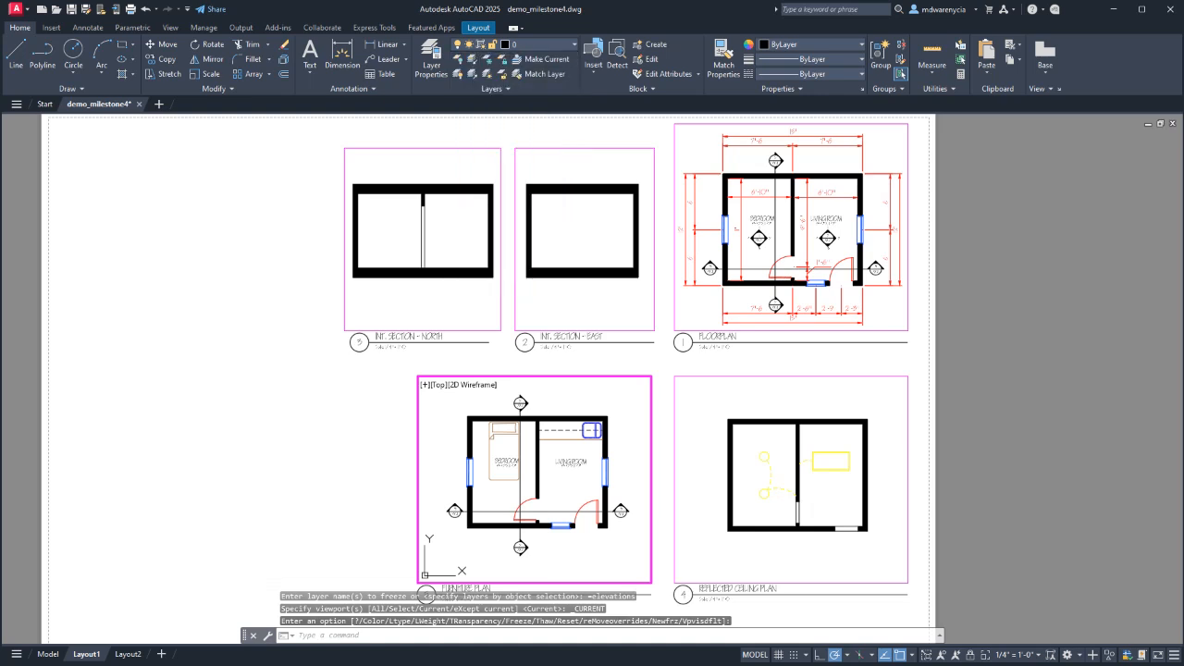
left_click(539, 45)
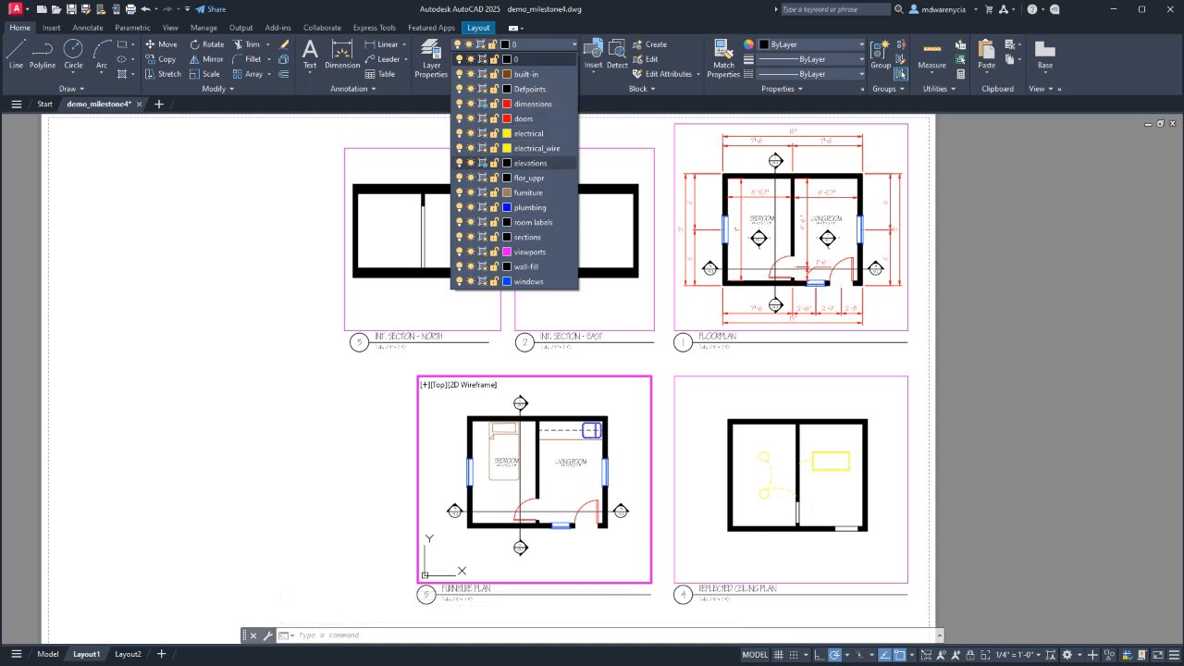
left_click(481, 222)
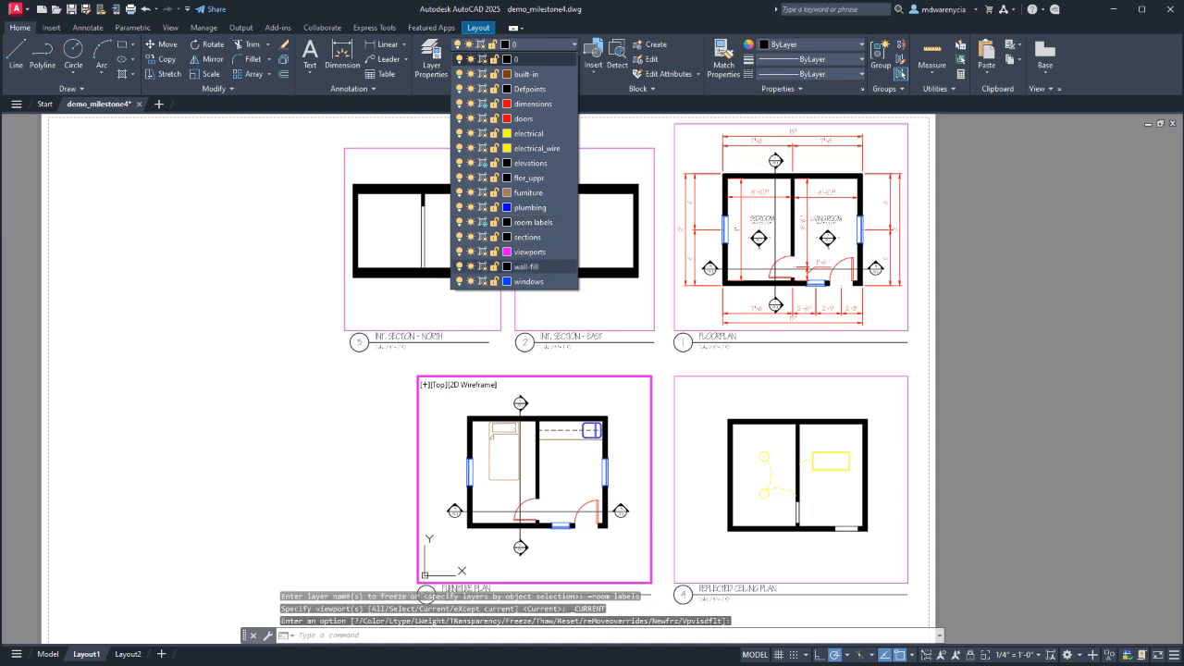
key("Escape")
Activate the FLOORPLAN viewport, freeze the sections layer in it, and return to paper space.
left_click(791, 201)
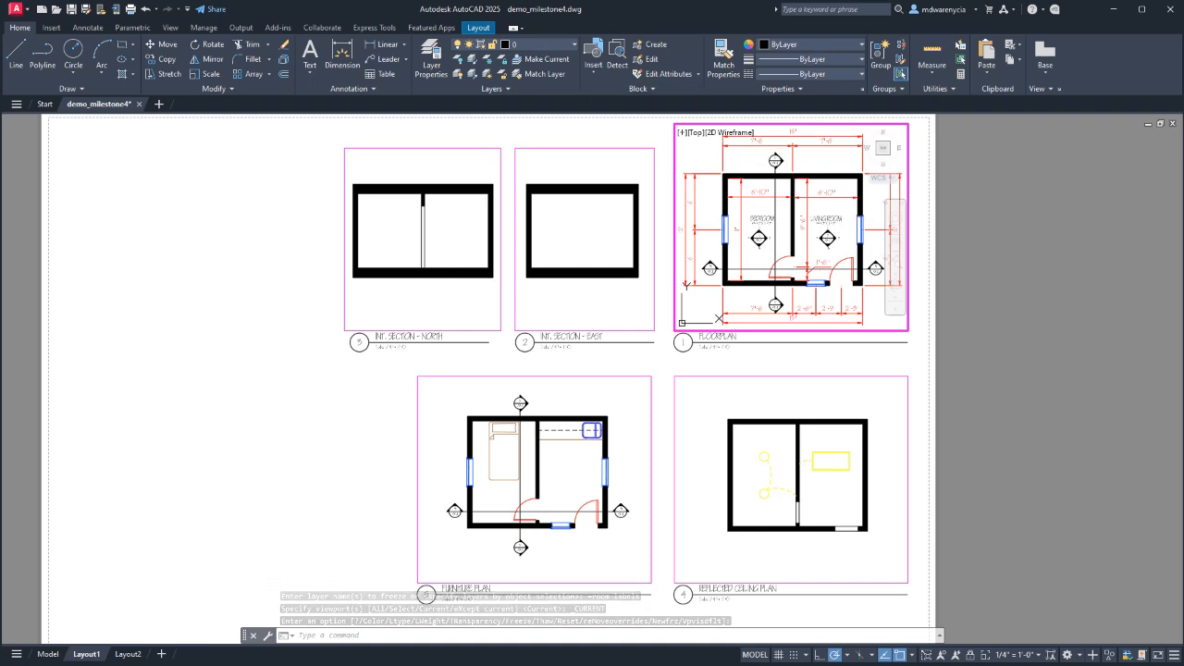
left_click(541, 45)
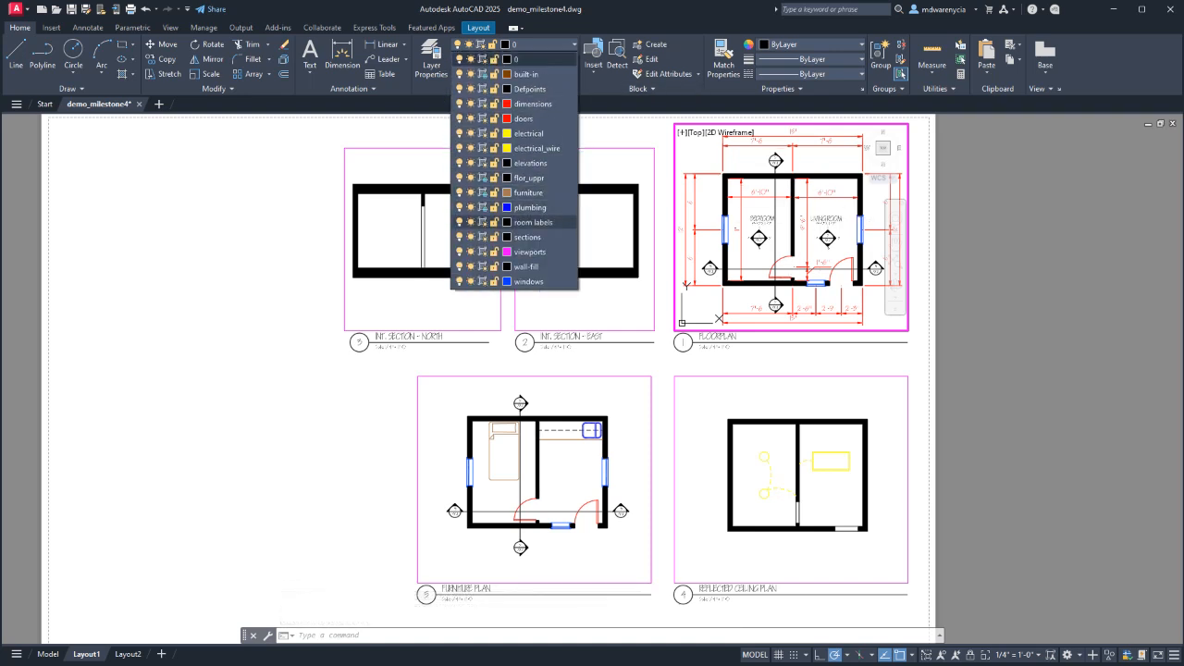
left_click(481, 237)
key("Escape")
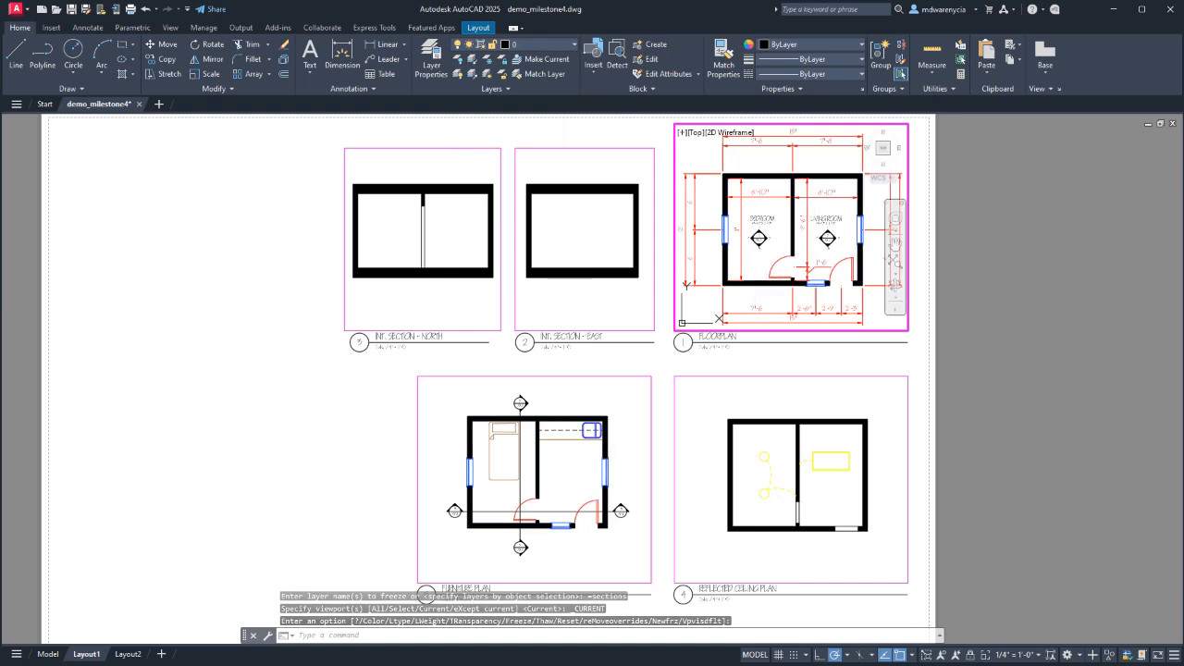
double_click(976, 384)
left_click(975, 385)
left_click(1007, 328)
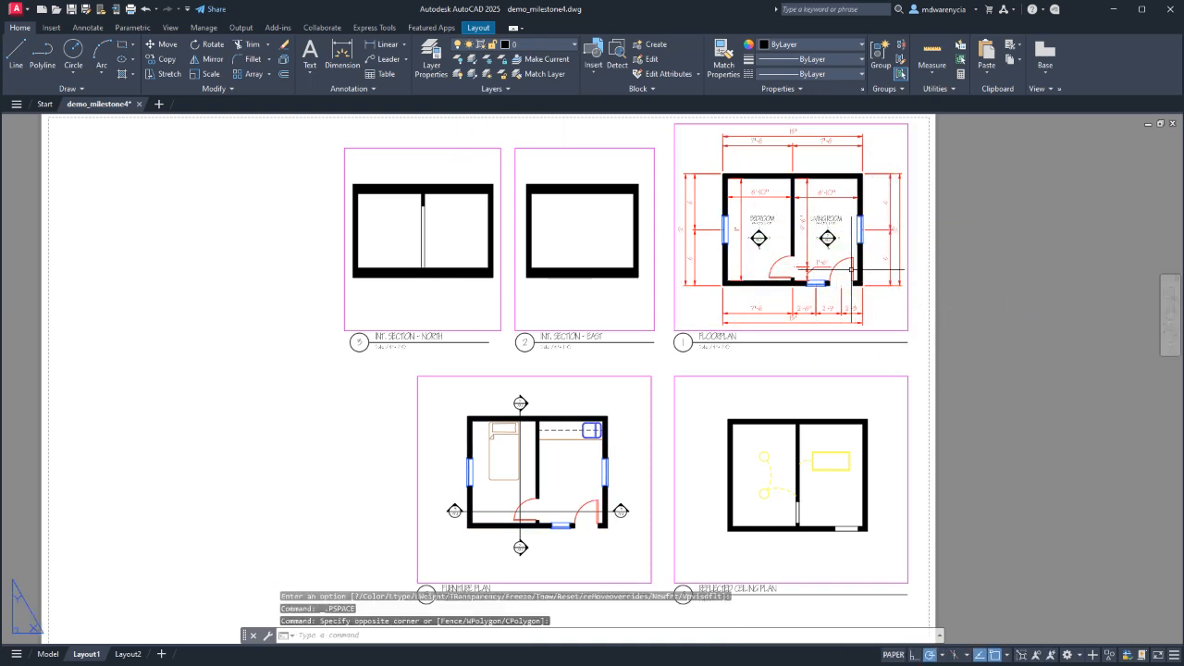
Review the floor, furniture and reflected ceiling plans on the A101 sheet and the interior elevations on the A102 sheet.
scroll(879, 212, "up", 2)
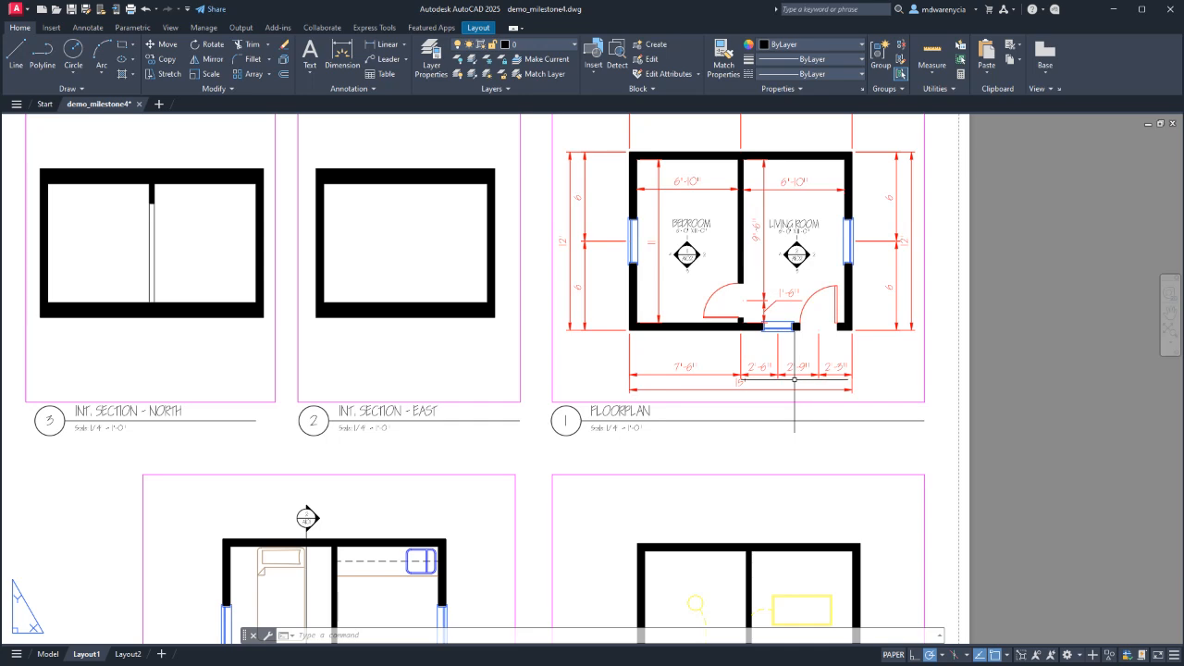
middle_click_drag(601, 454, 863, 268)
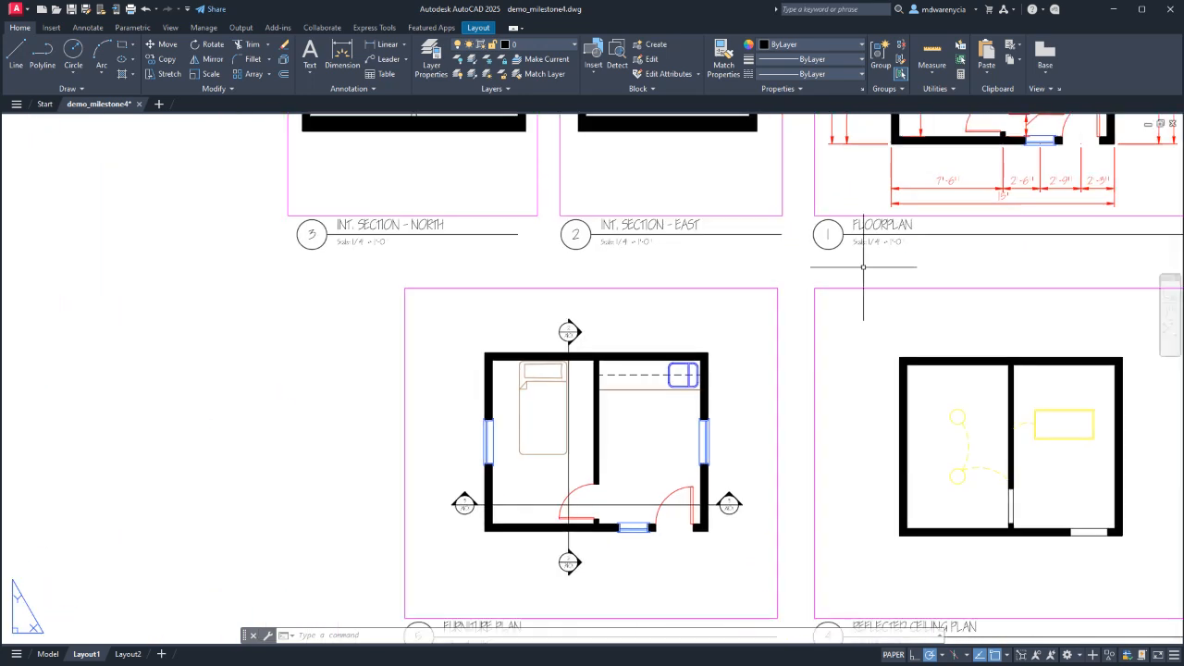
scroll(748, 380, "down", 1)
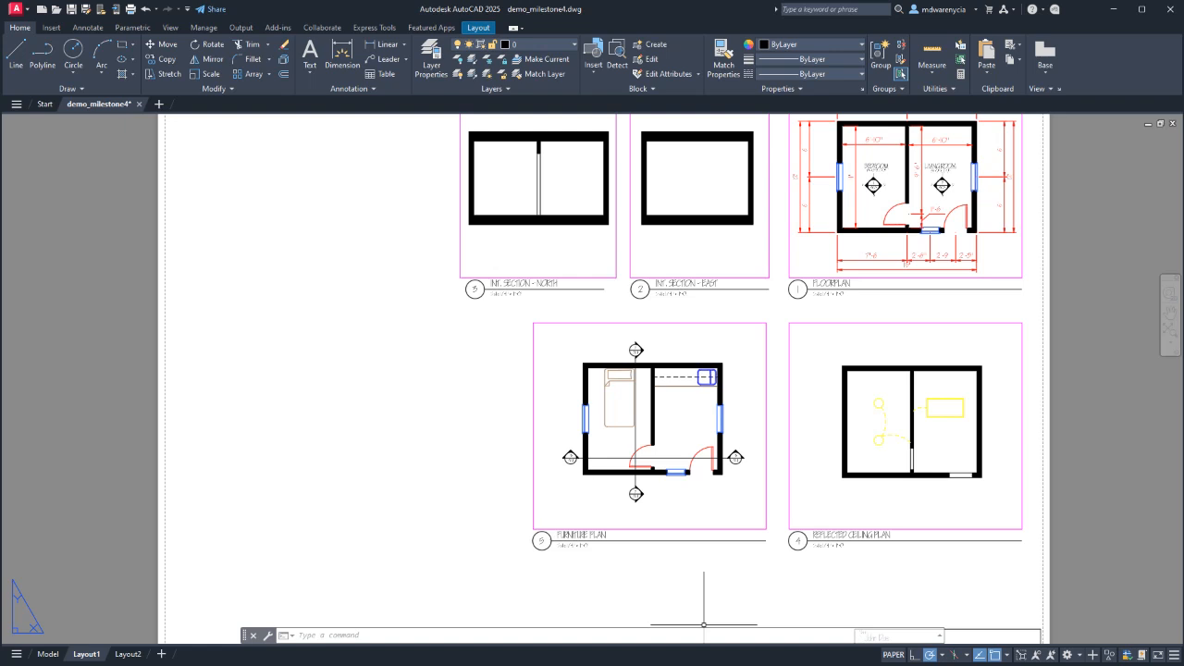
left_click(128, 654)
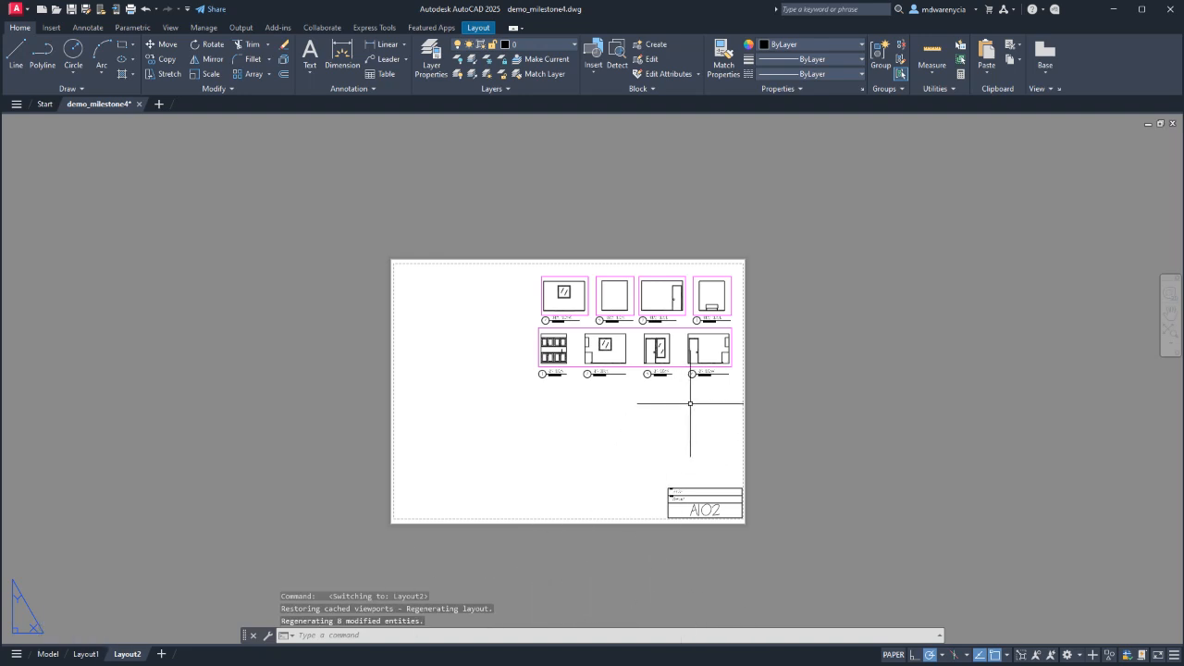
scroll(734, 336, "up", 4)
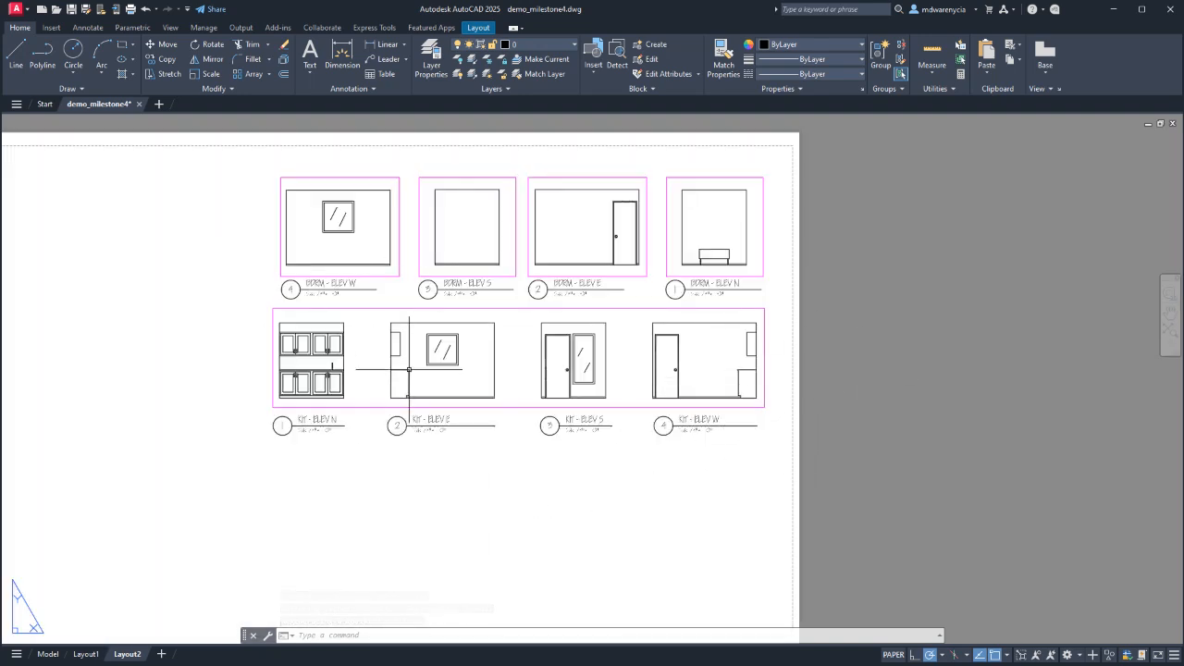
left_click(86, 654)
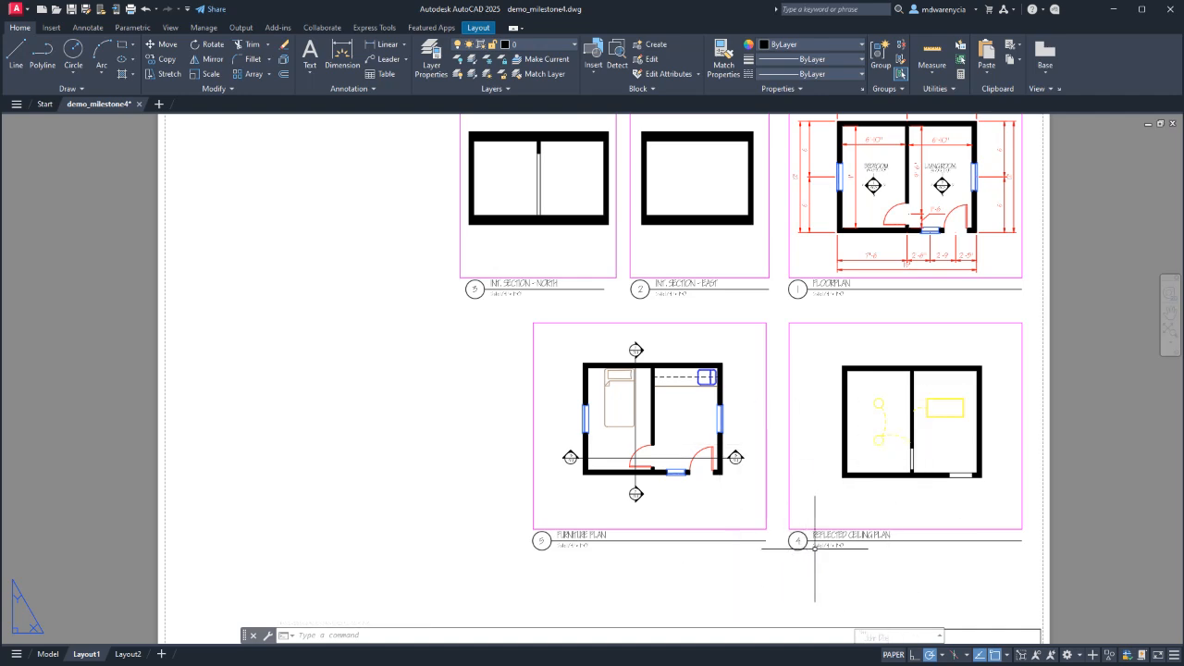
scroll(884, 478, "up", 2)
scroll(953, 379, "up", 7)
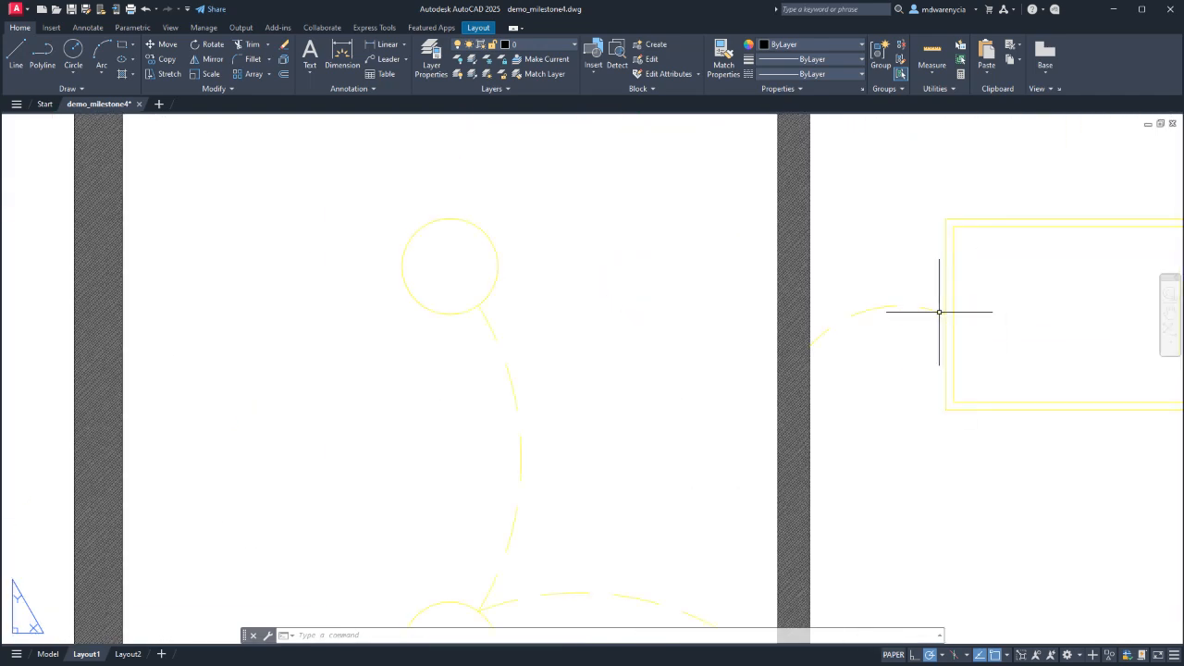
scroll(925, 323, "down", 11)
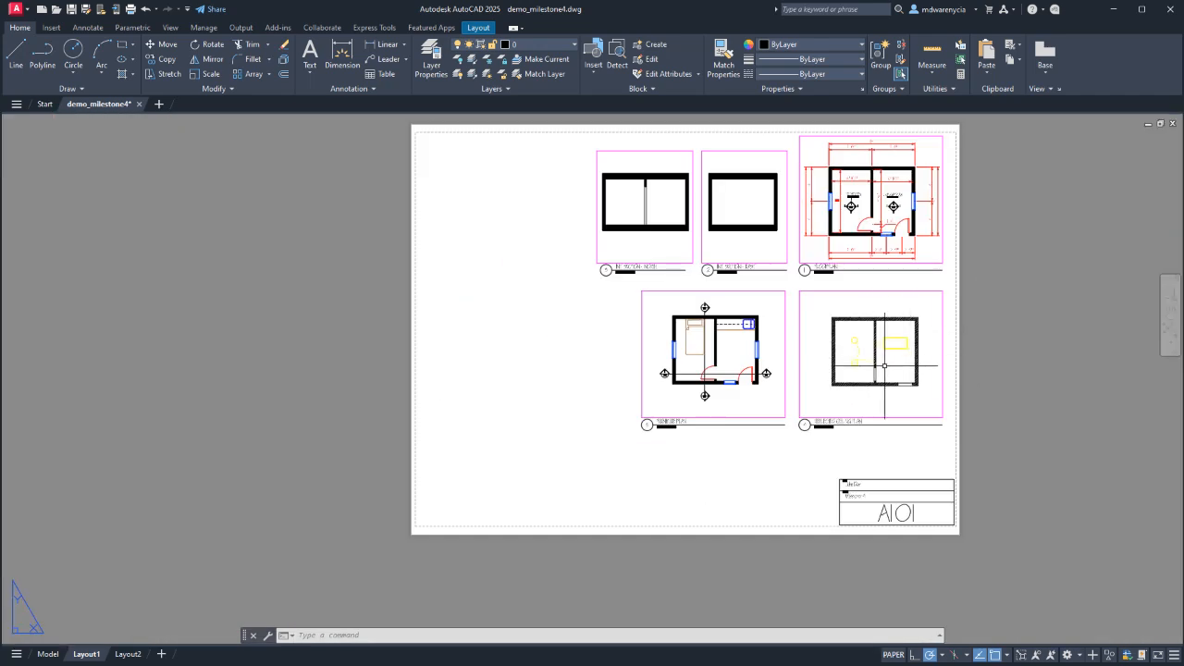
scroll(885, 347, "up", 6)
scroll(884, 365, "down", 3)
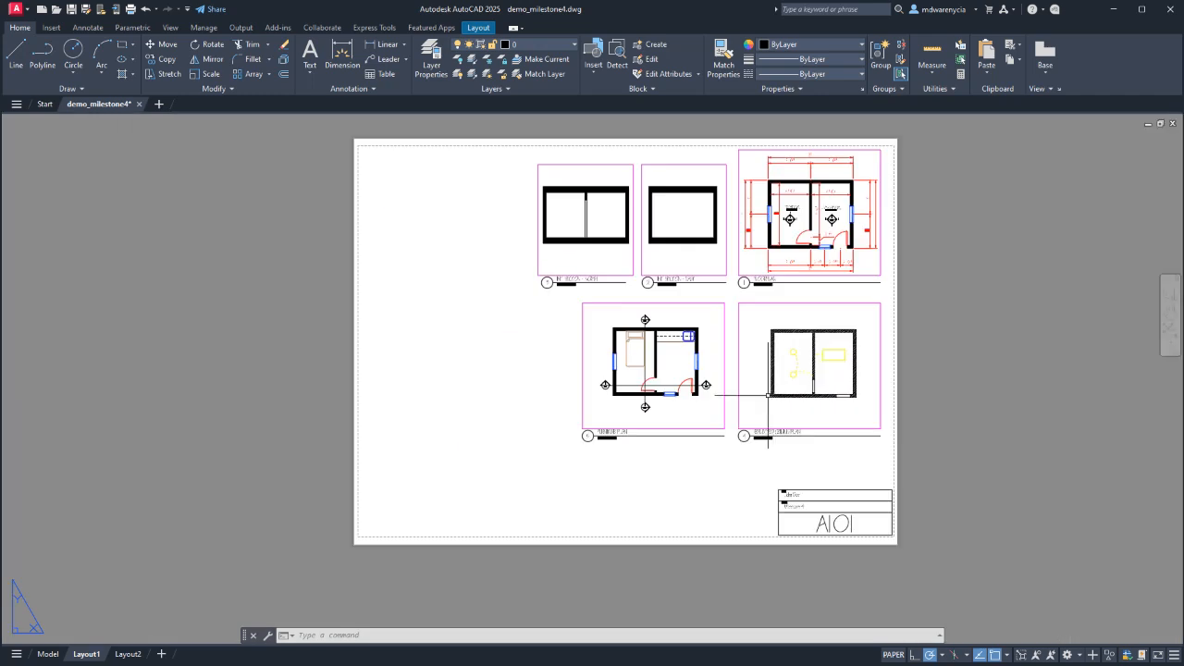
scroll(786, 388, "down", 3)
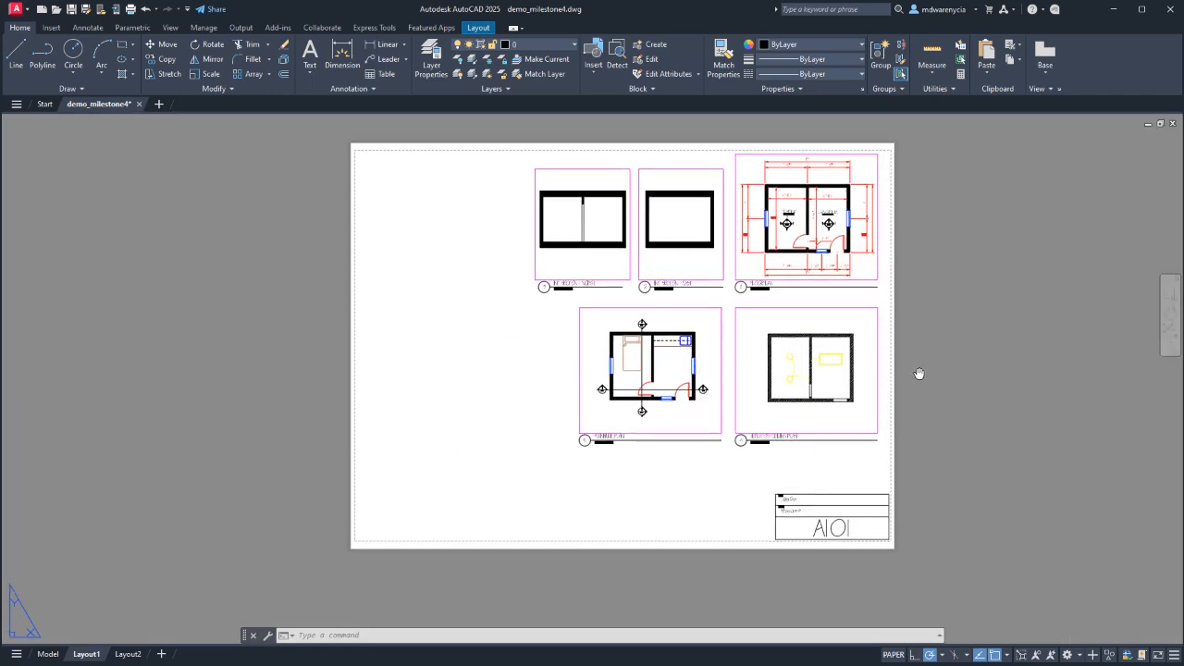
middle_click_drag(919, 373, 814, 415)
left_click(128, 654)
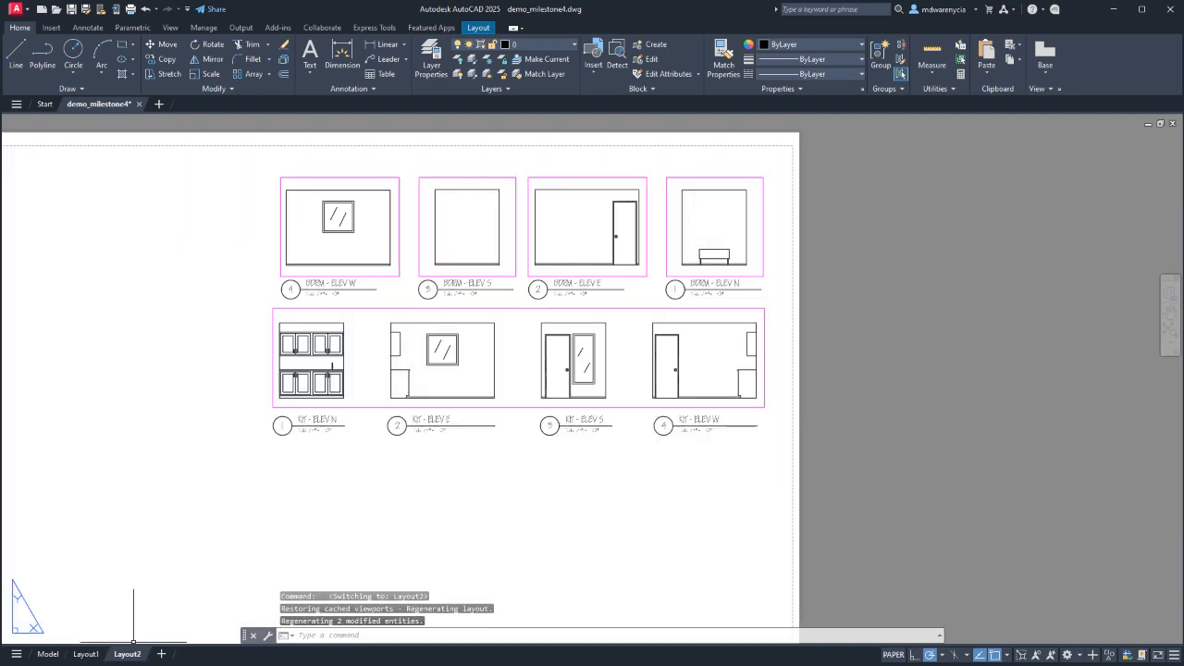
scroll(537, 416, "down", 2)
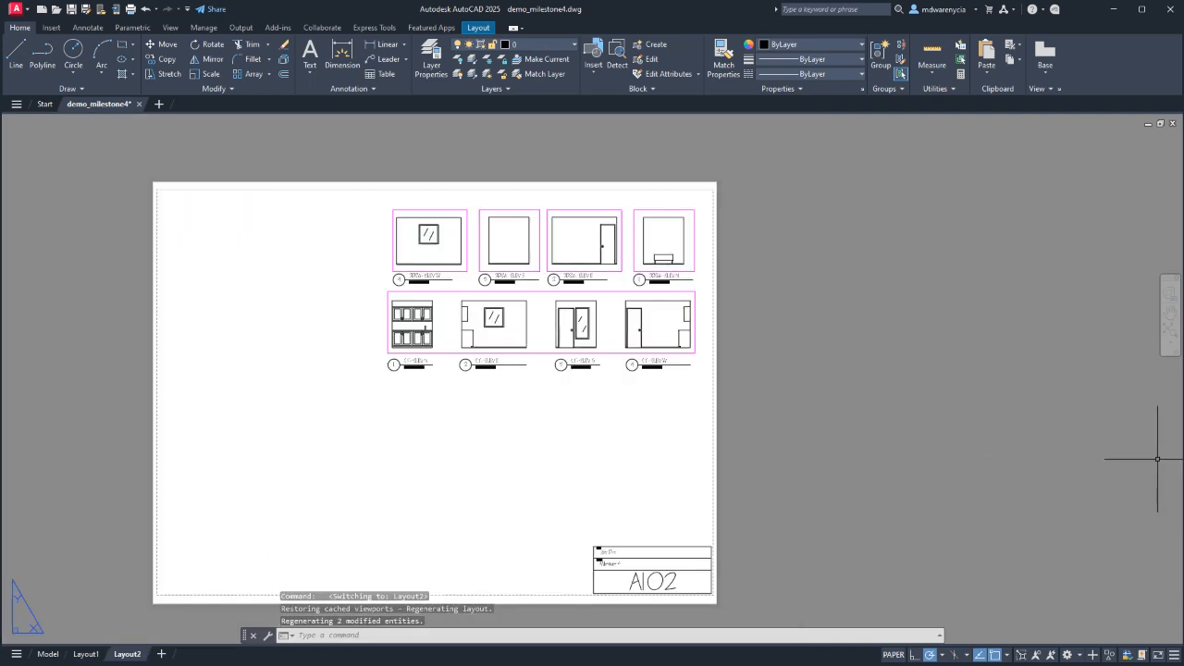